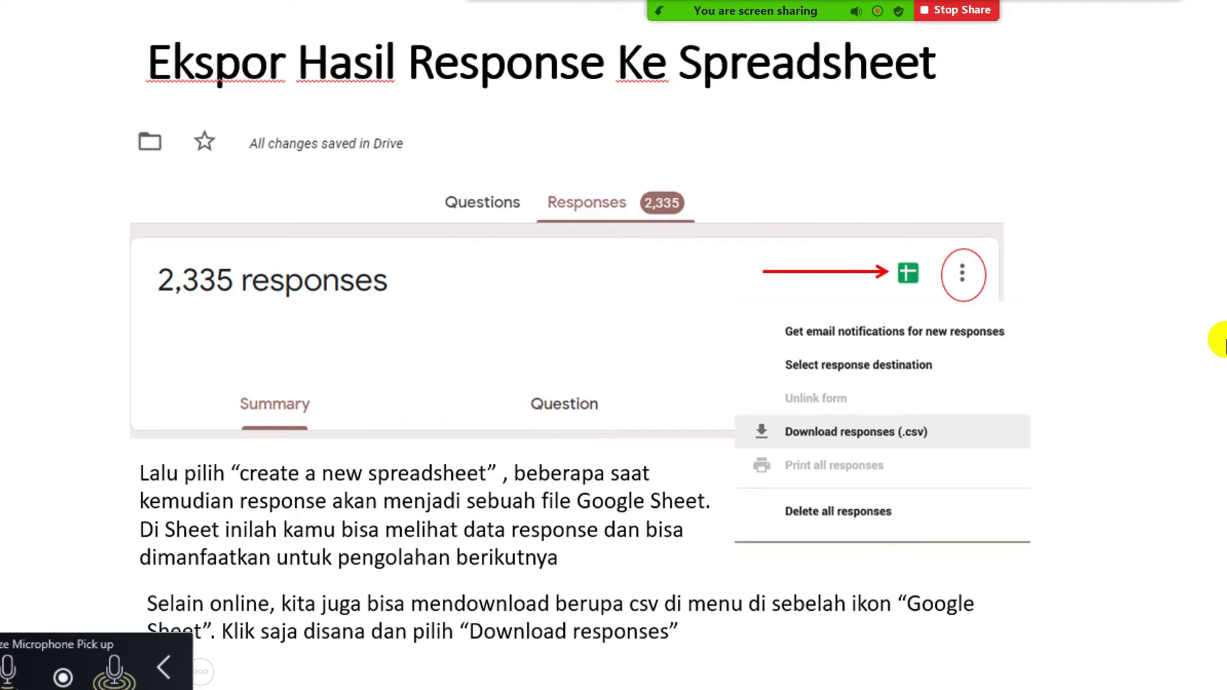
- Step the slideshow back to the exporting responses slide
left_click(969, 478)
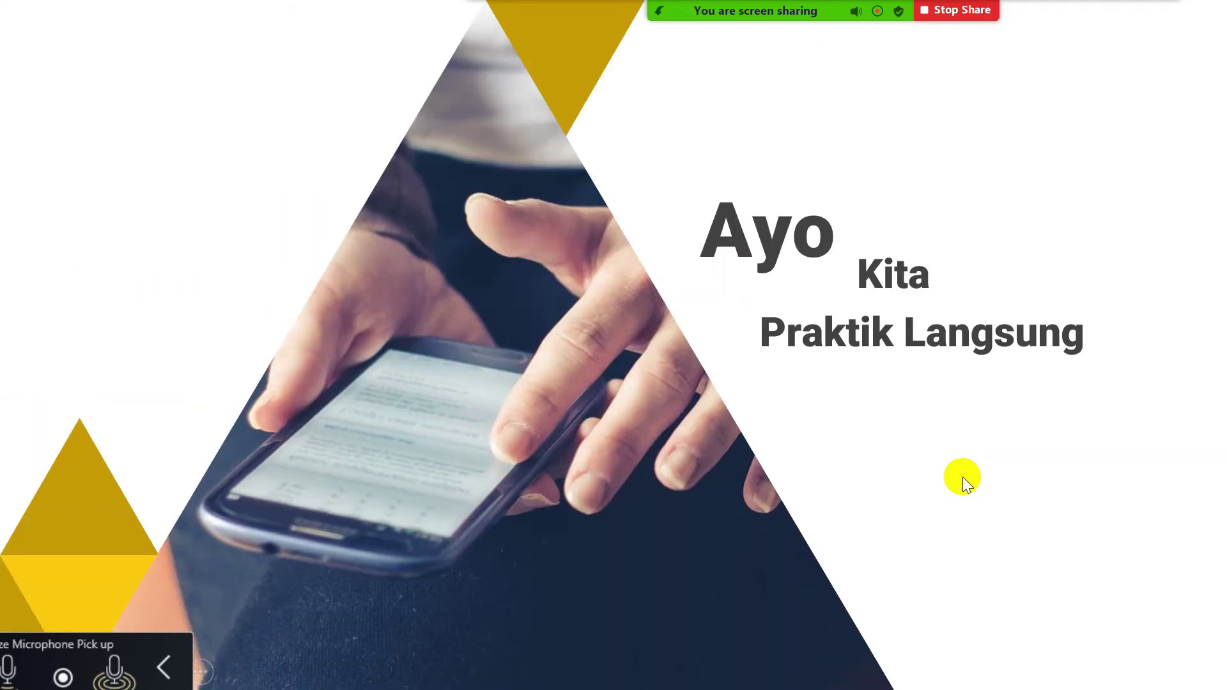
key("Left")
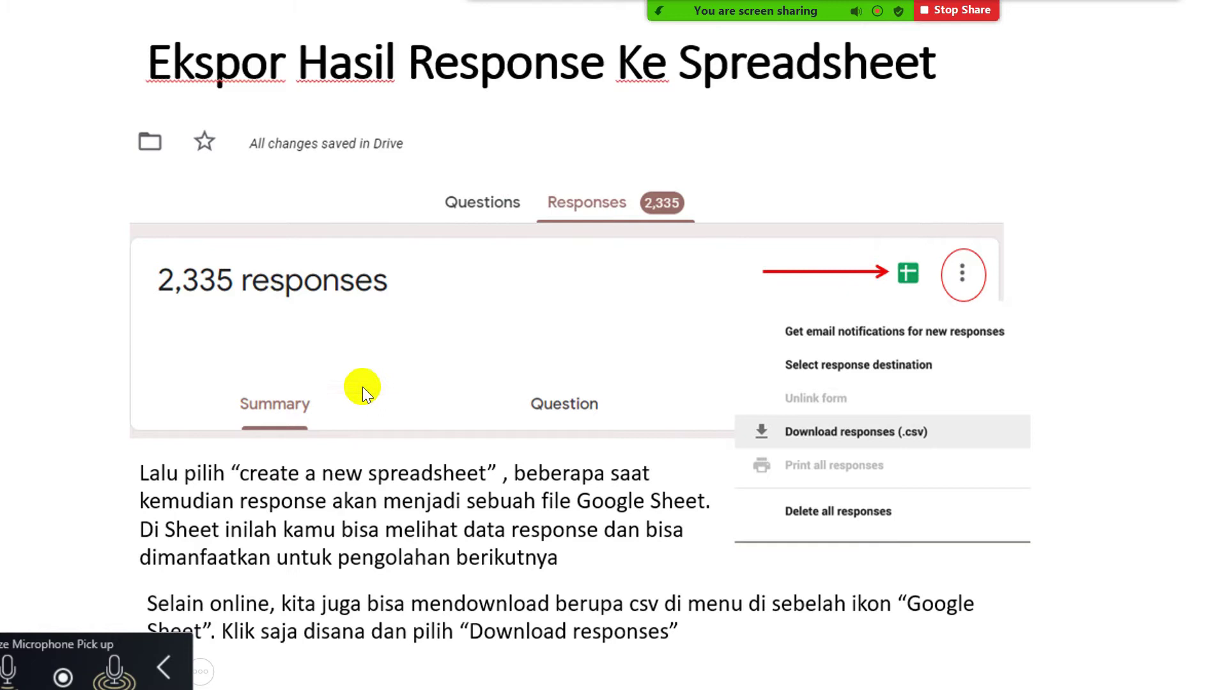
mouse_move(501, 45)
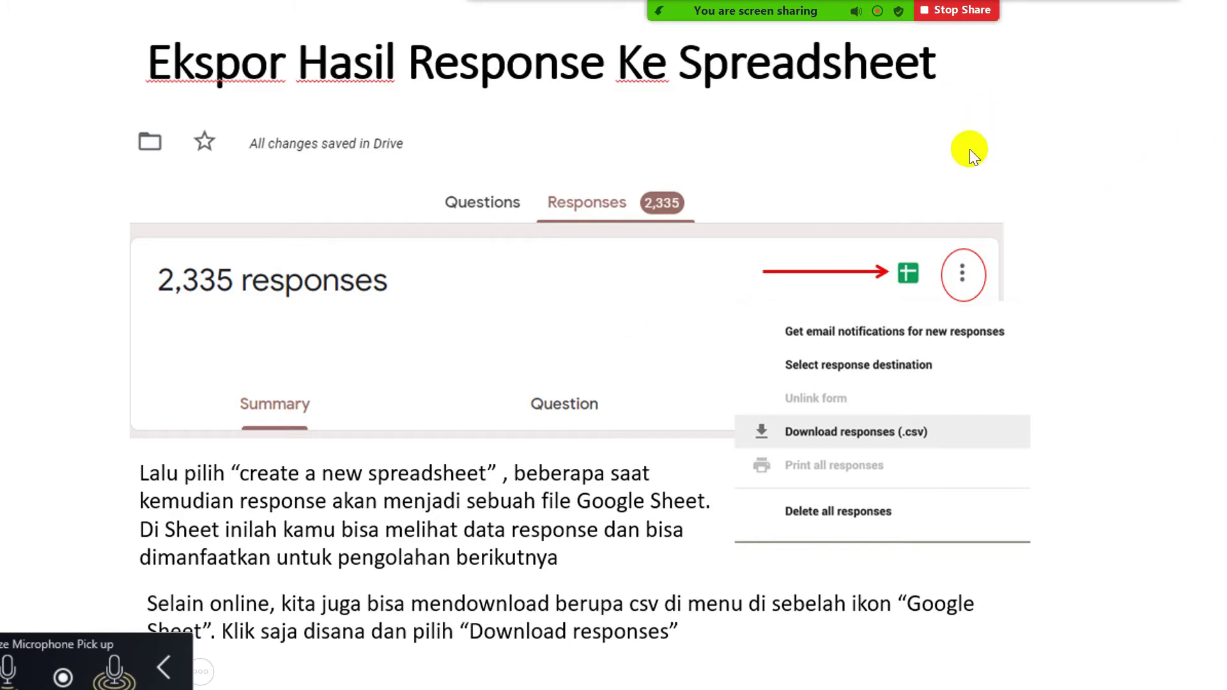
- Stop the Zoom screen share, end the PowerPoint slideshow and minimize both windows
left_click(956, 11)
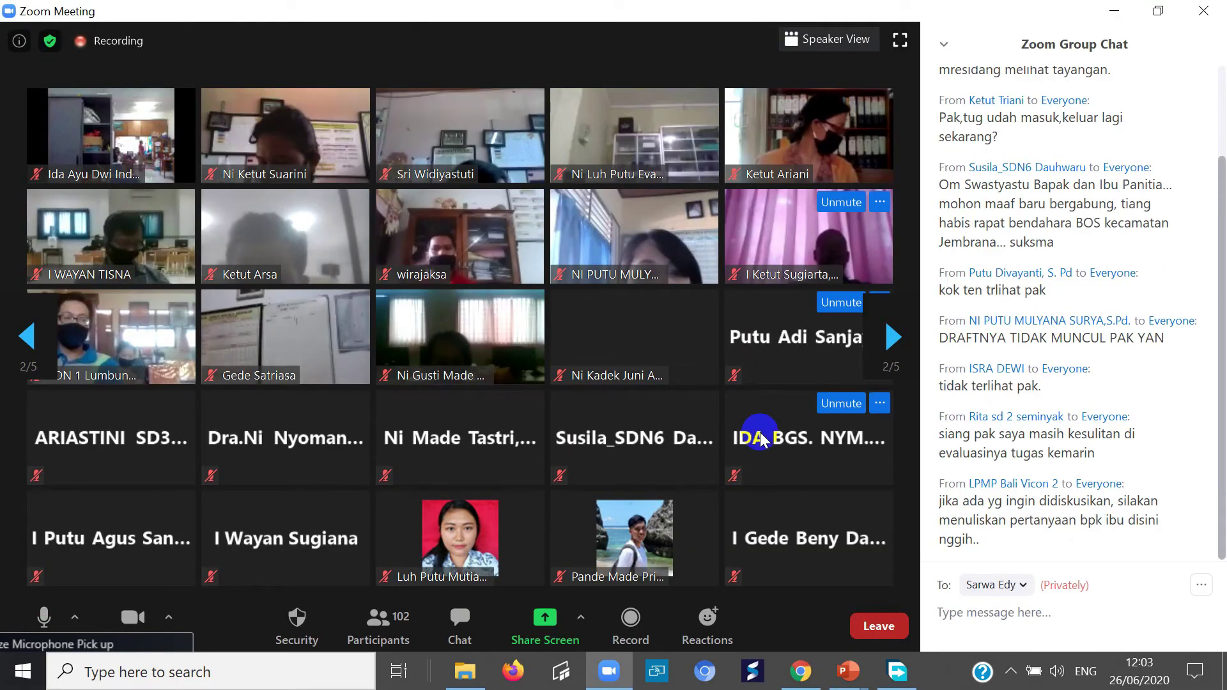
left_click(1113, 12)
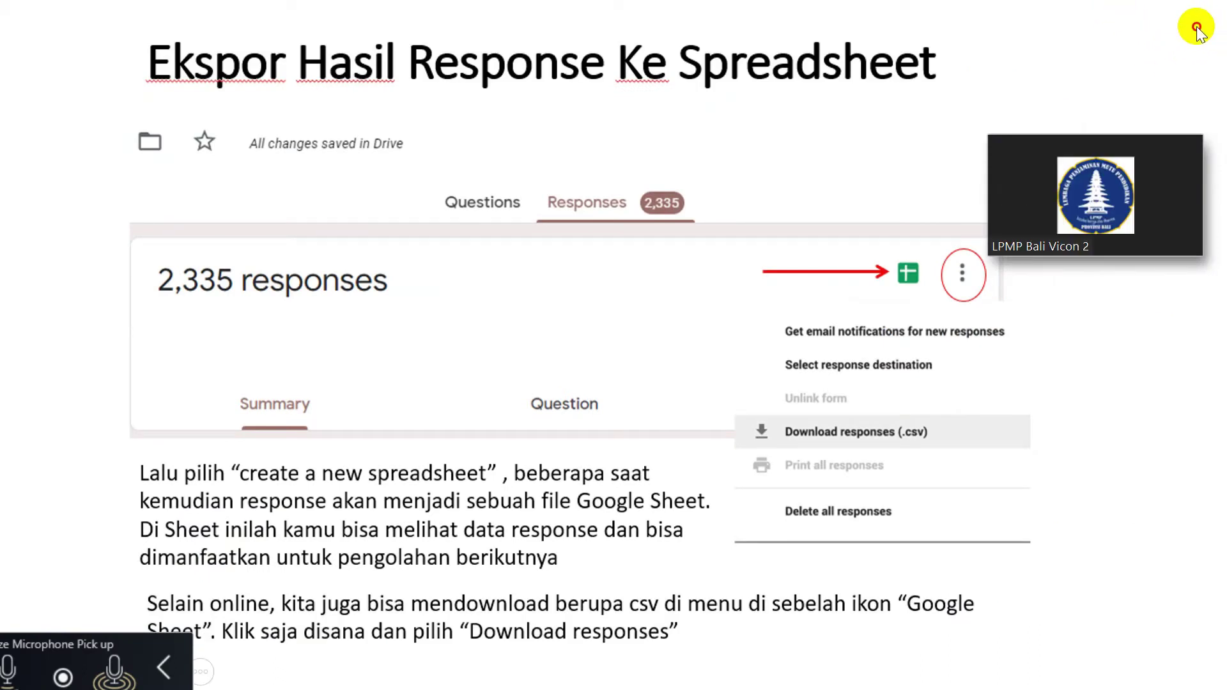
right_click(66, 55)
left_click(126, 380)
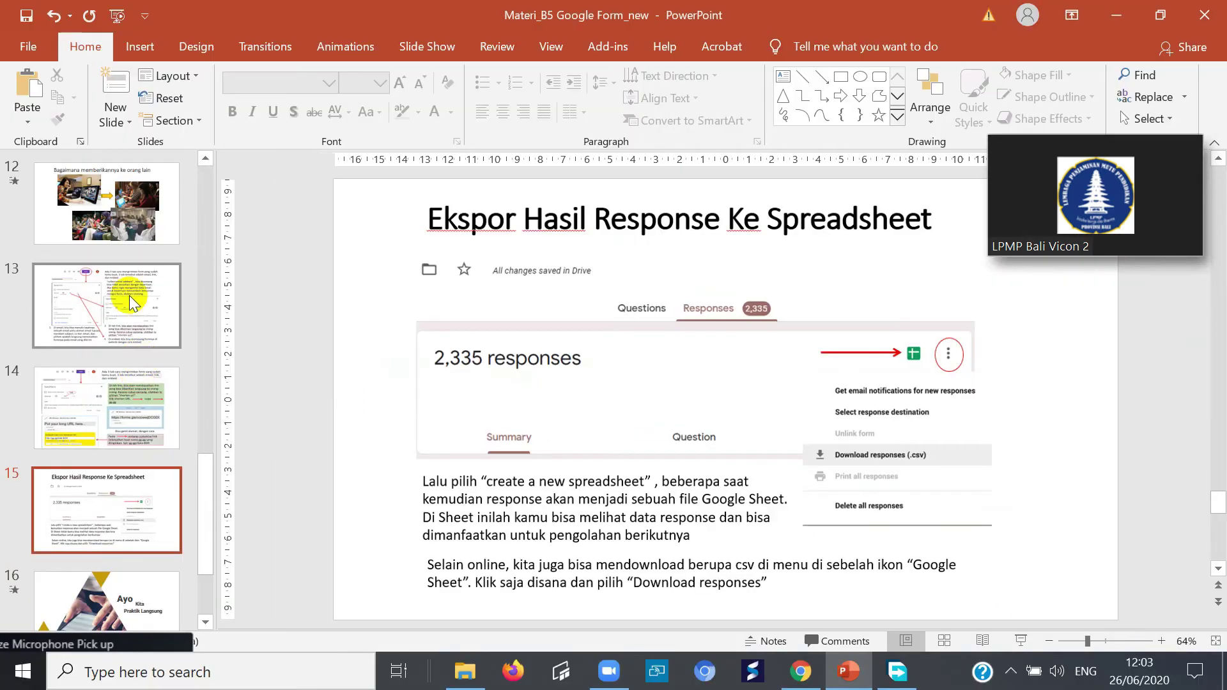
left_click(1126, 14)
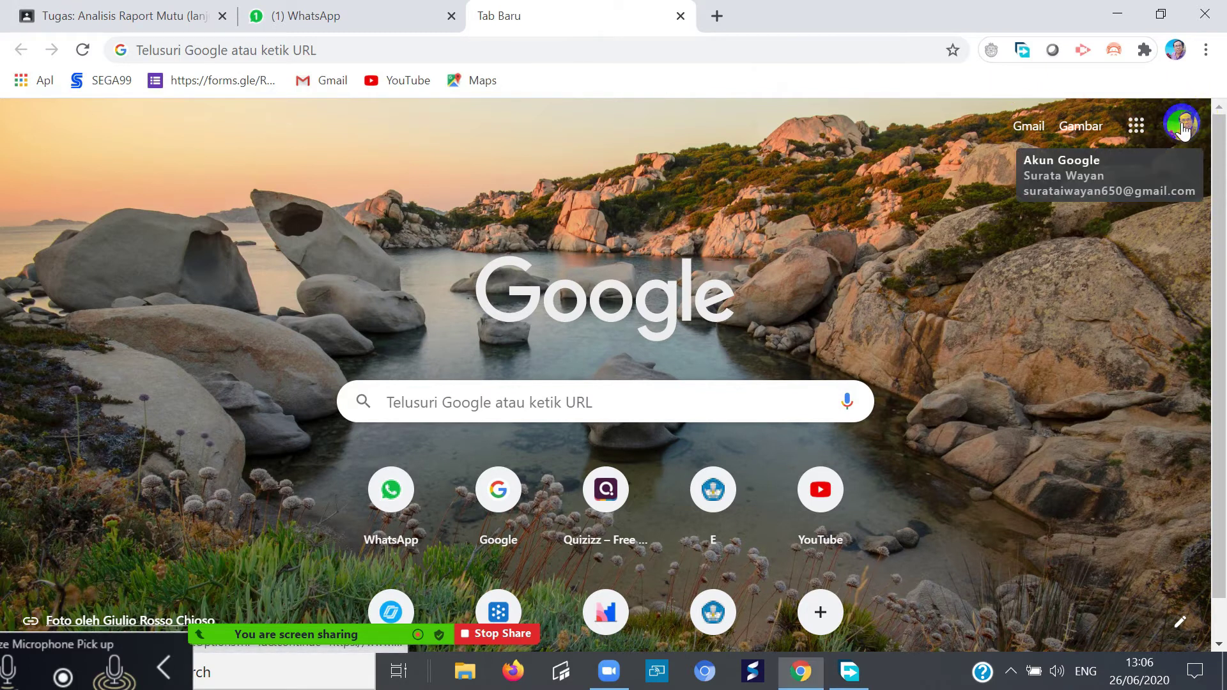
- Switch the Google home page to another signed-in Google account
left_click(1183, 129)
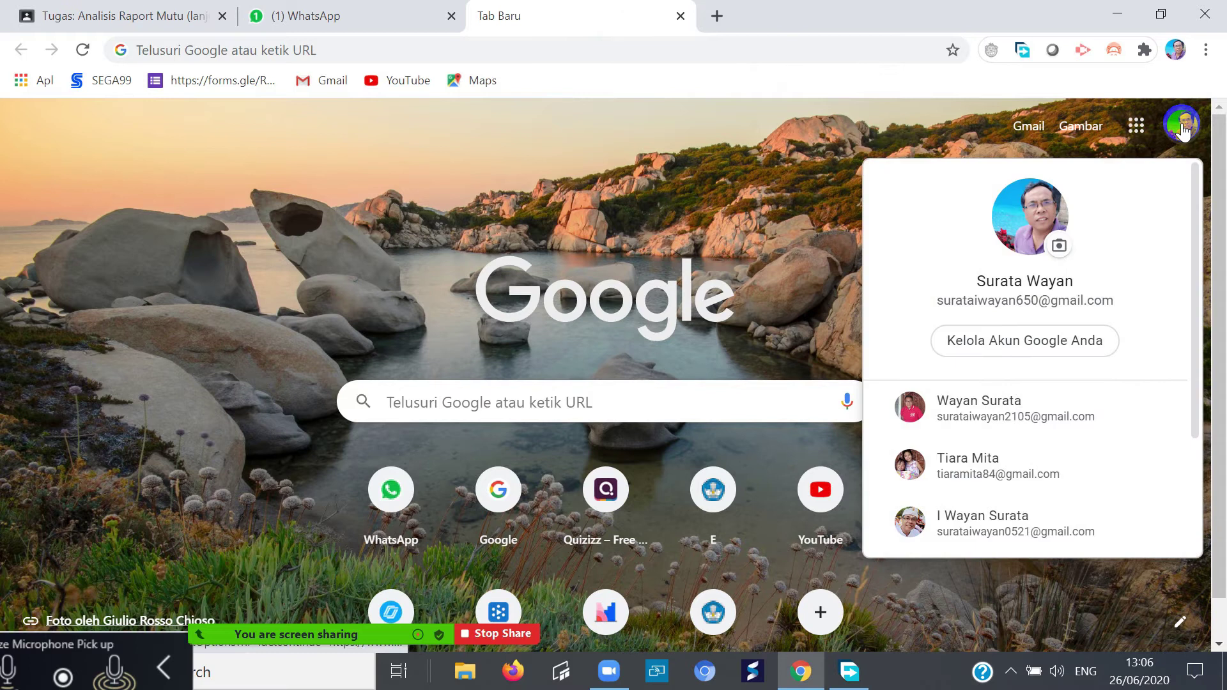
left_click(1001, 533)
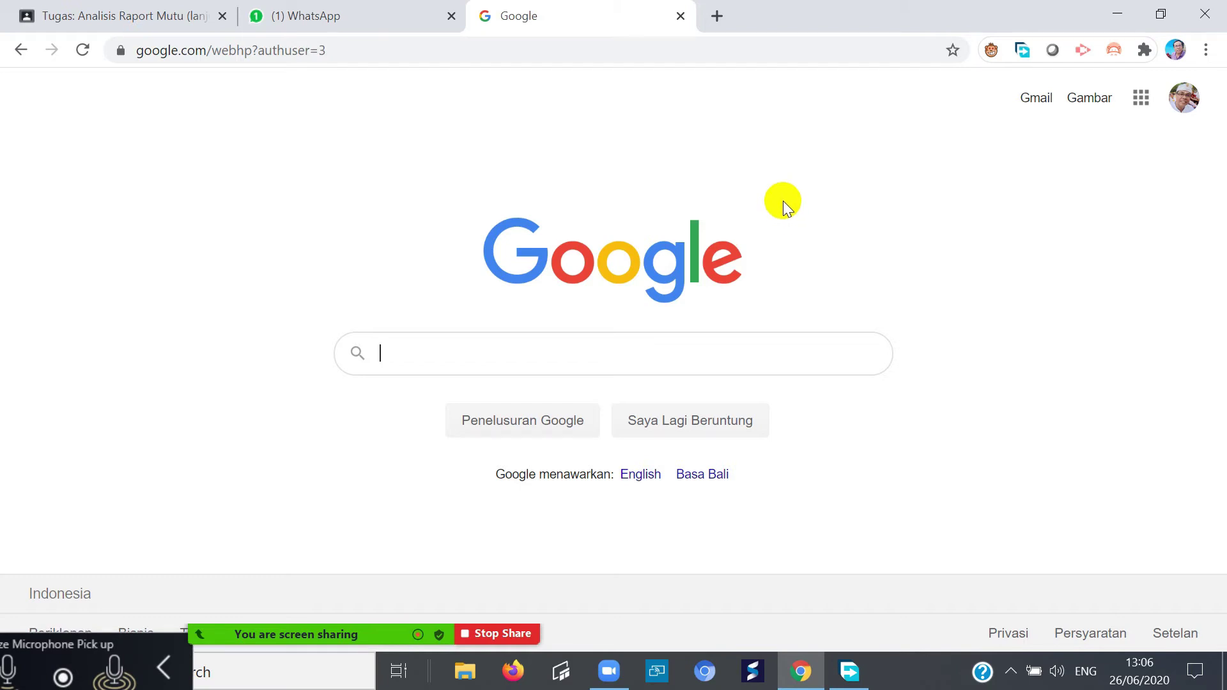
left_click(1139, 91)
left_click(1134, 92)
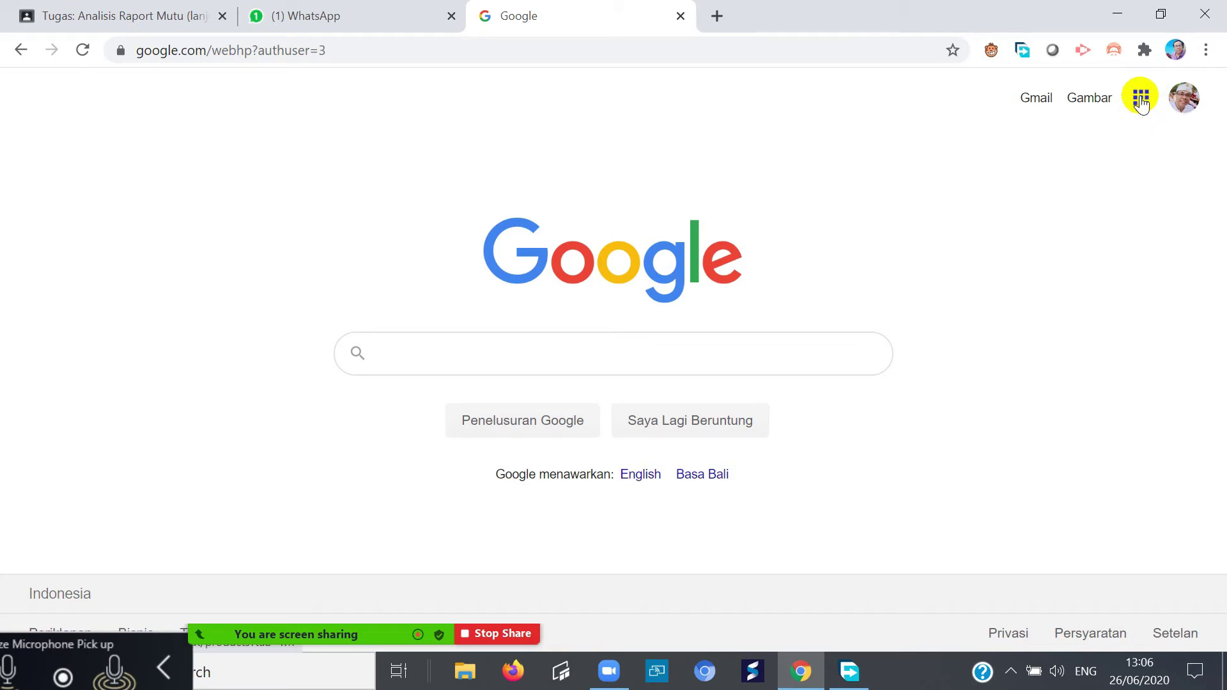
- Show the Google apps grid beside the profile picture
left_click(1140, 100)
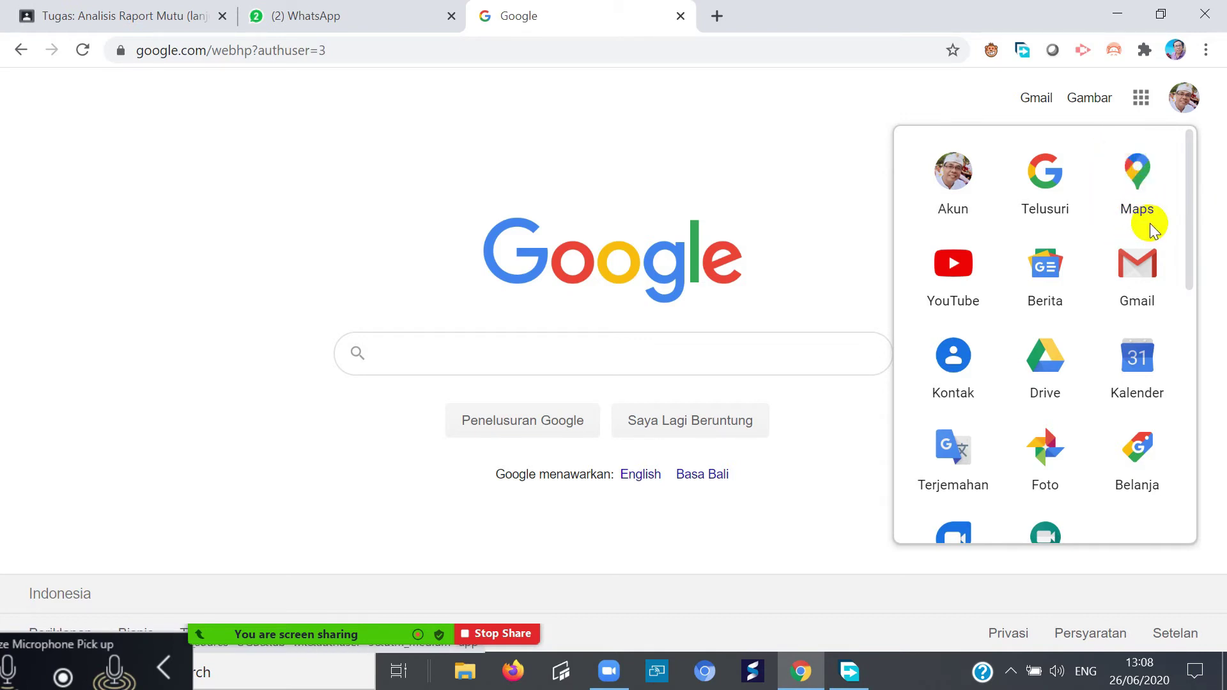
left_click(1188, 239)
left_click_drag(1188, 239, 1191, 270)
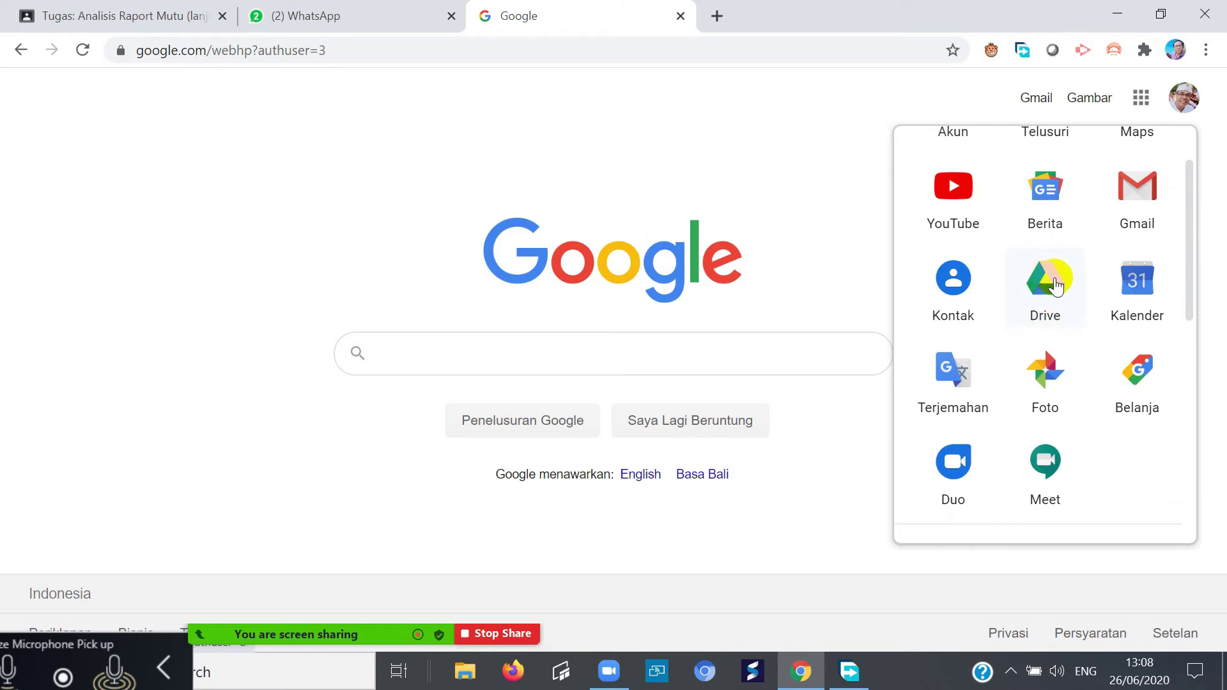
left_click_drag(1191, 301, 1182, 347)
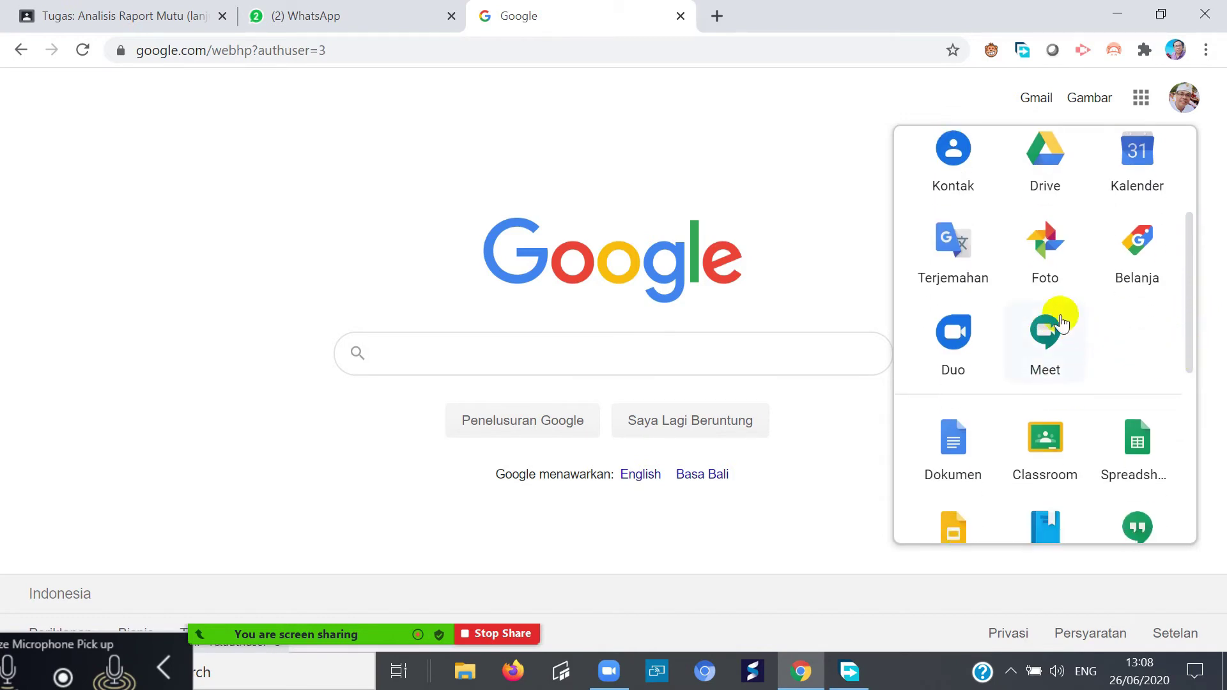
left_click_drag(1188, 345, 1192, 389)
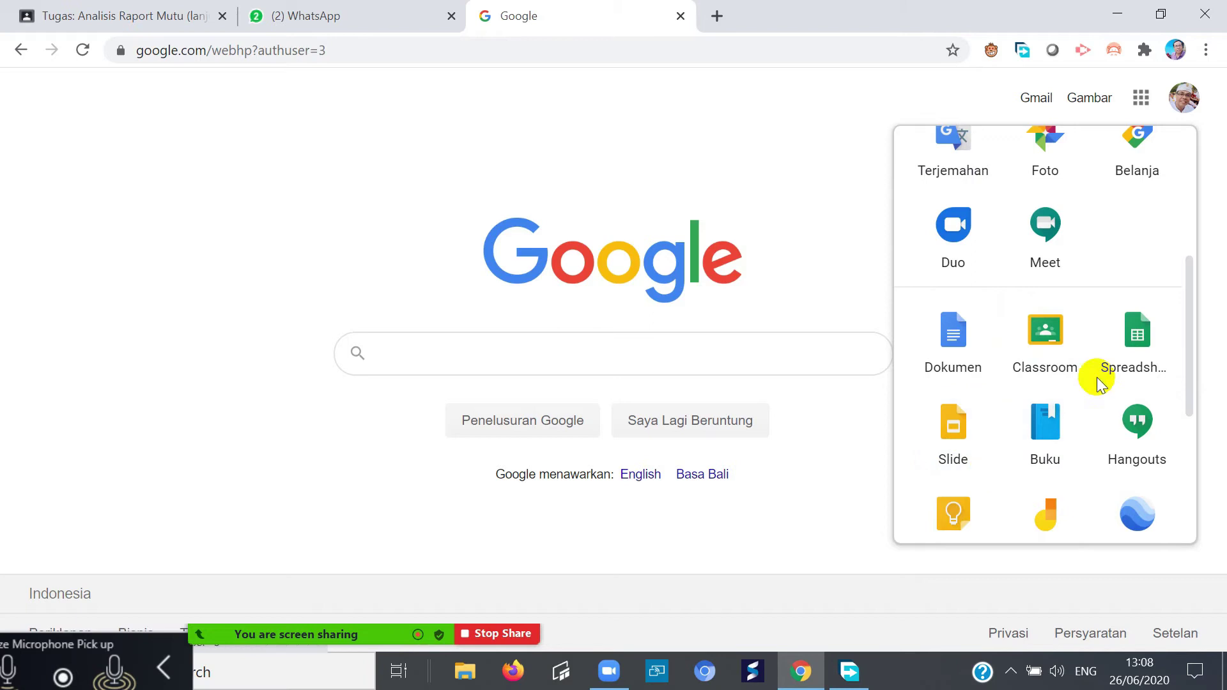
left_click_drag(1187, 338, 1201, 199)
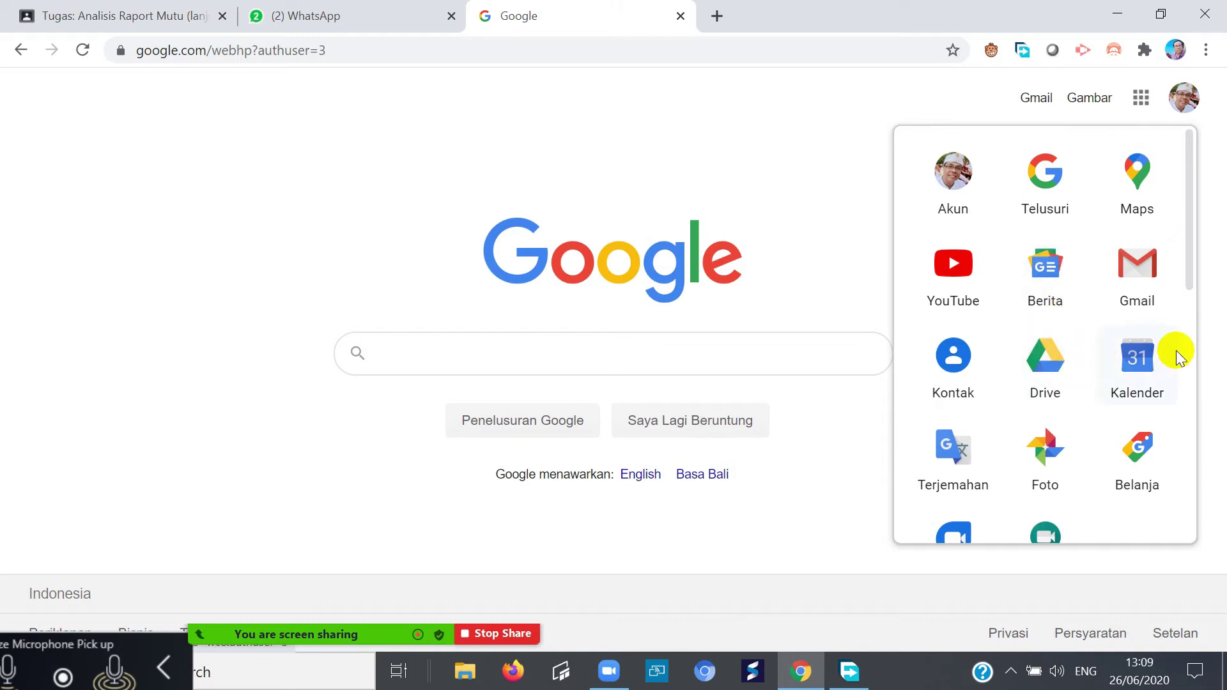
mouse_move(1187, 267)
left_mouse_down()
mouse_move(1203, 479)
mouse_move(1200, 267)
left_mouse_up()
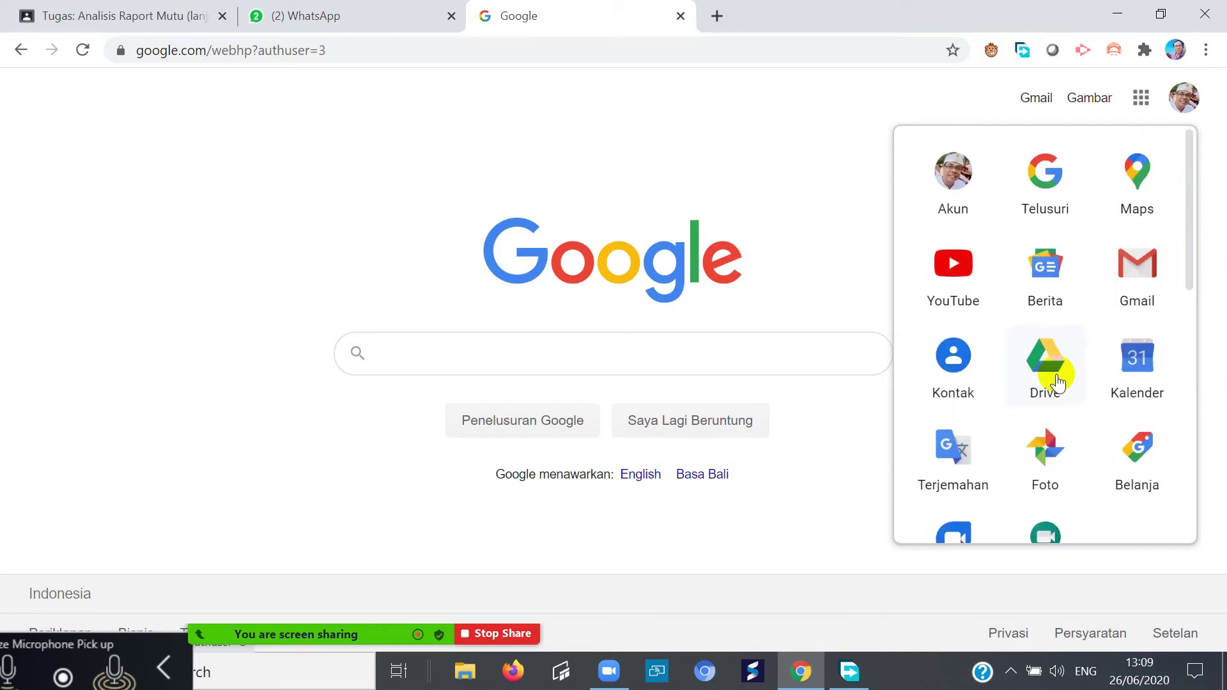
- Open Google Drive and look inside the Administrasi Pribadi folder, then return to Drive Saya
left_click(1055, 381)
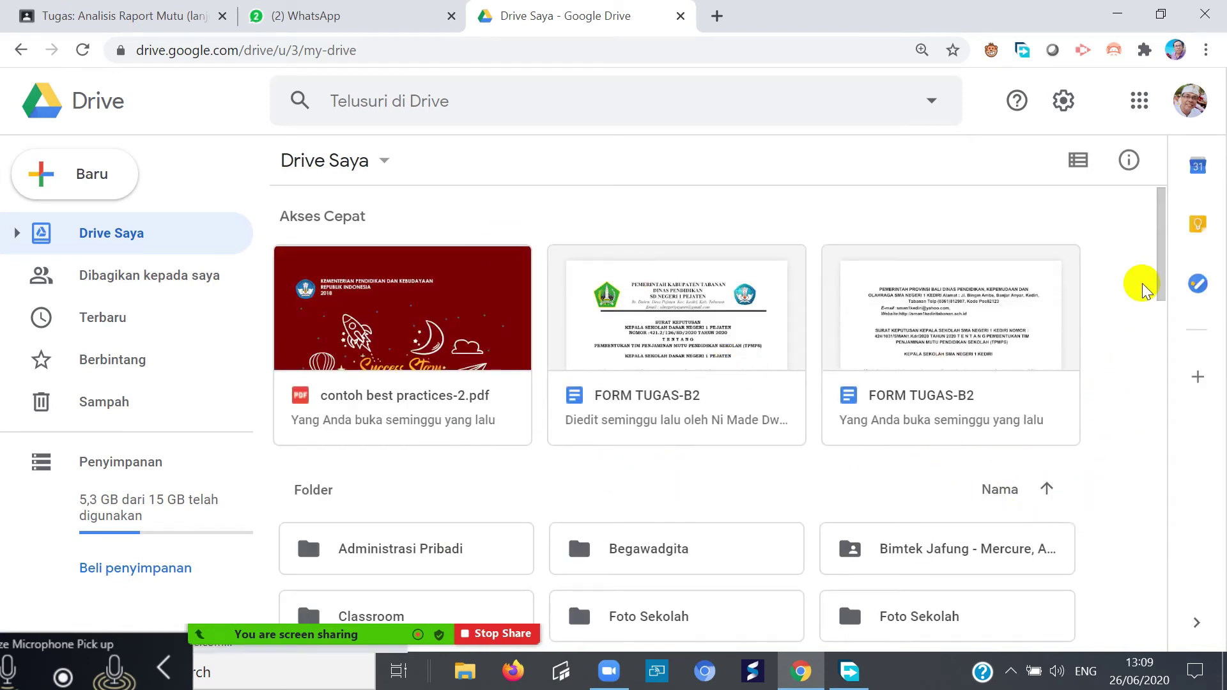
left_click_drag(1160, 287, 1159, 329)
scroll(828, 382, "up", 1)
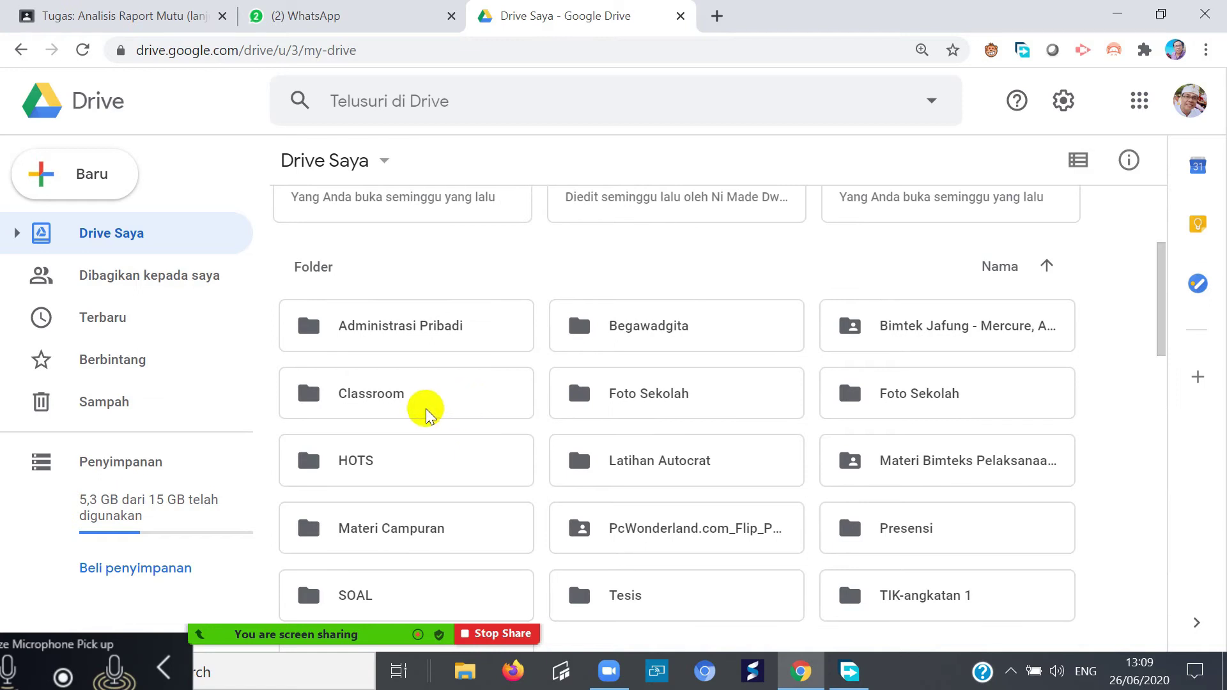
double_click(377, 328)
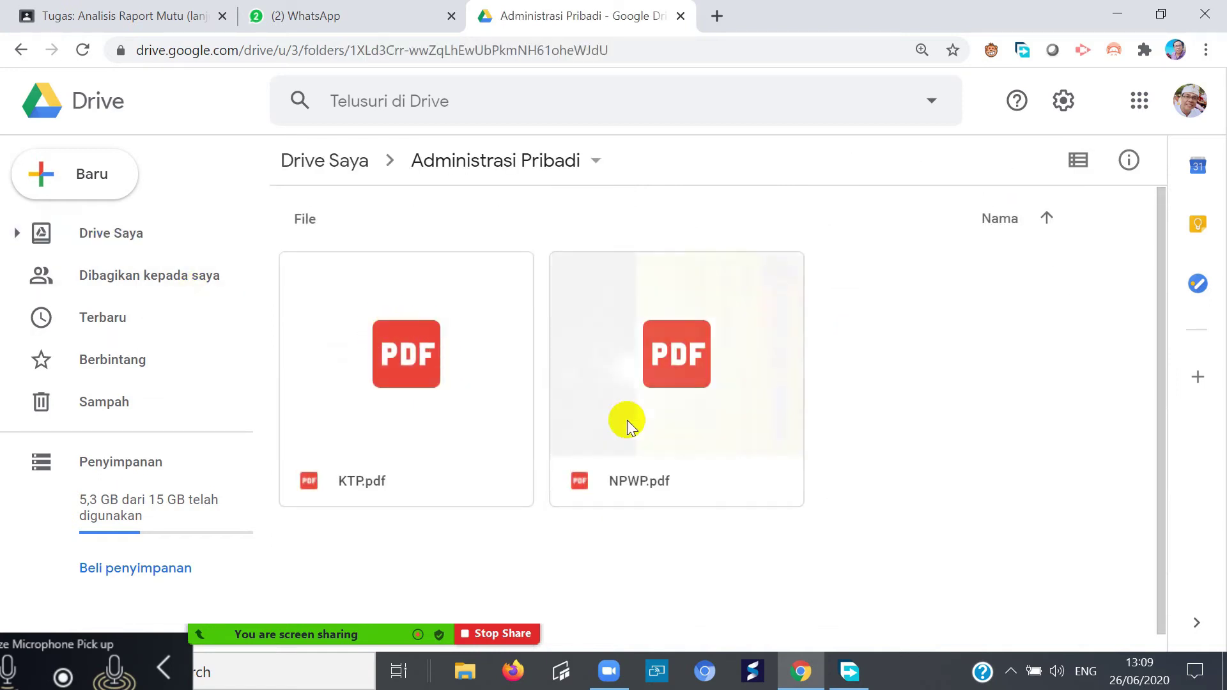
left_click(22, 51)
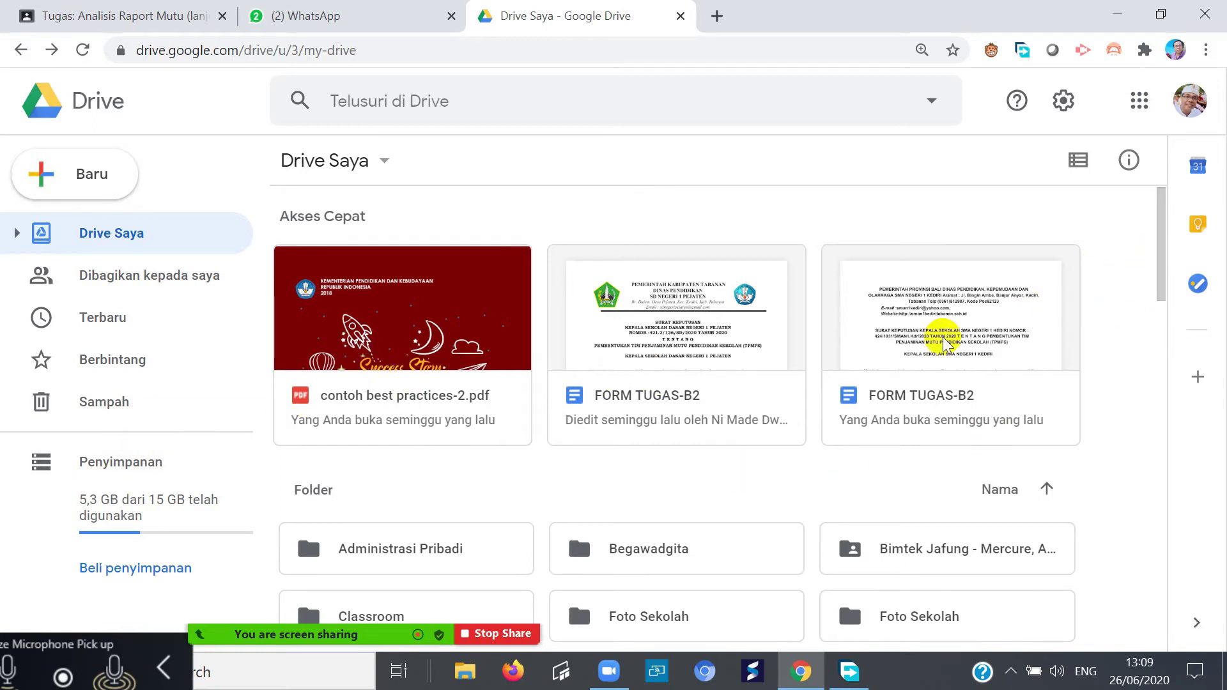
- Look inside the Begawadgita folder, then return to Drive Saya and scroll the list
left_click_drag(1164, 280, 1171, 307)
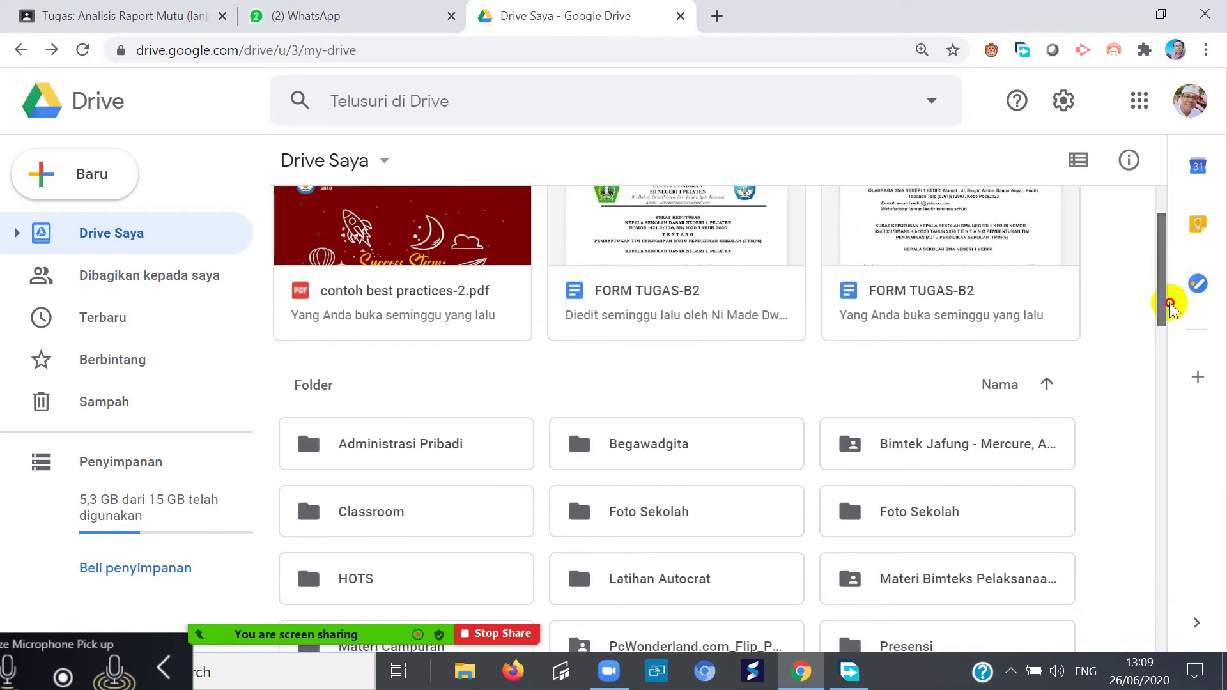
scroll(703, 492, "down", 1)
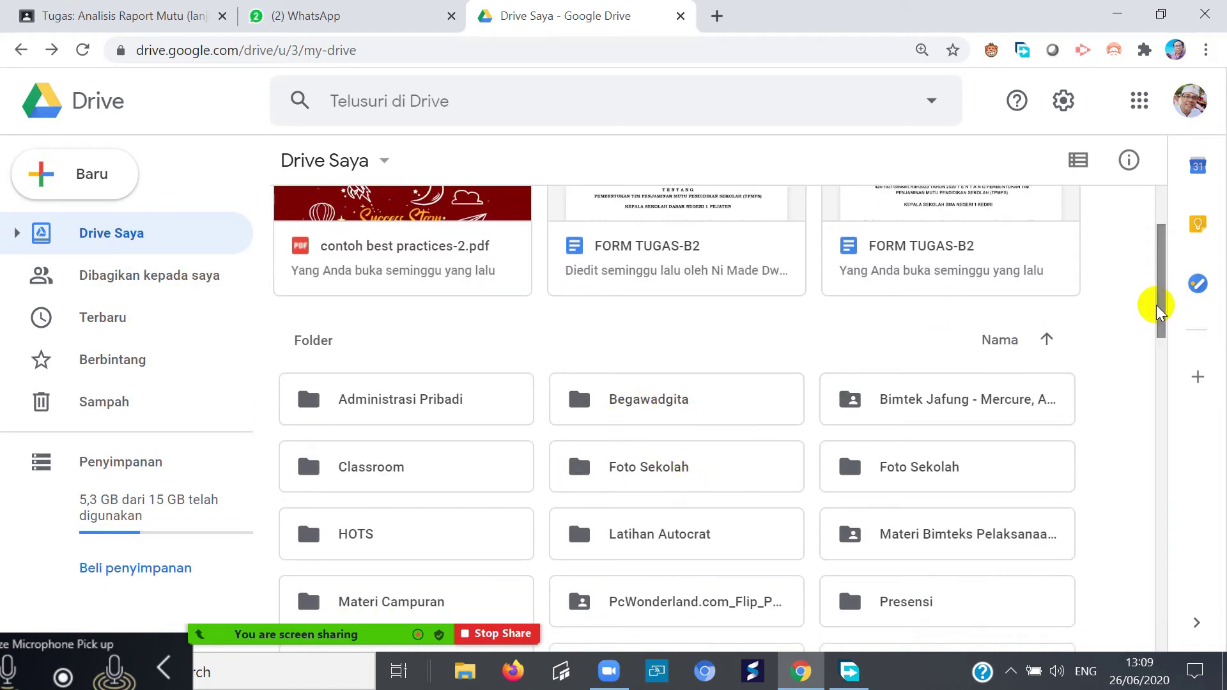
double_click(651, 417)
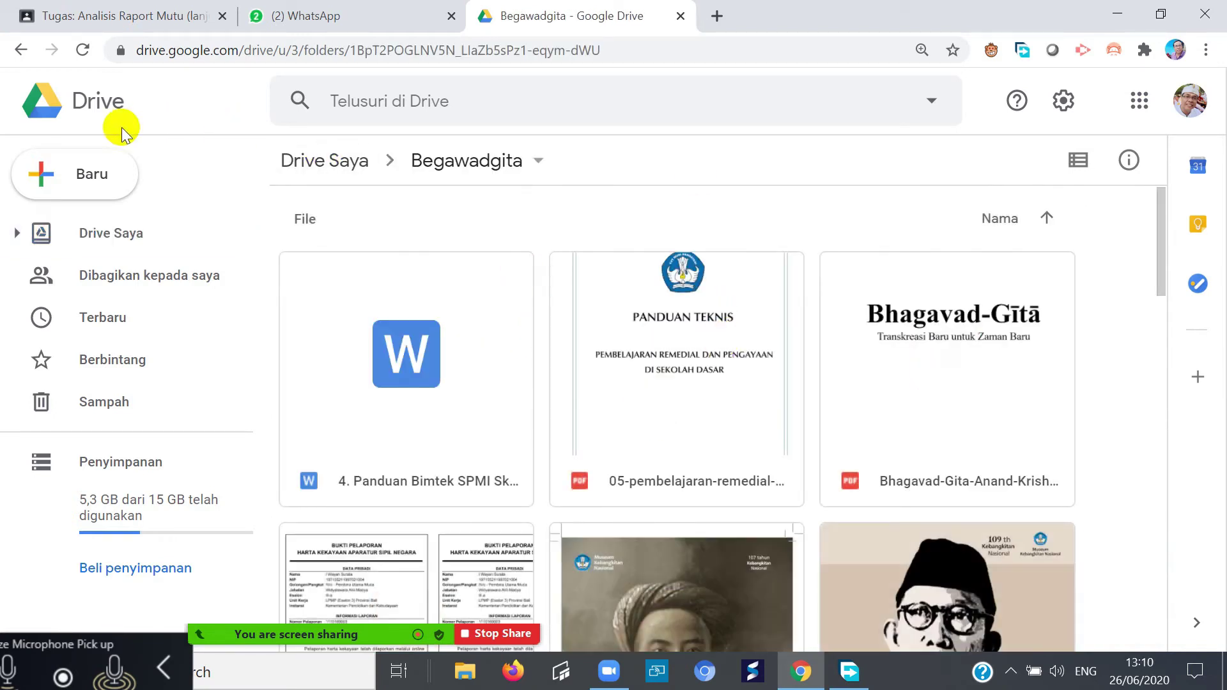
left_click(21, 50)
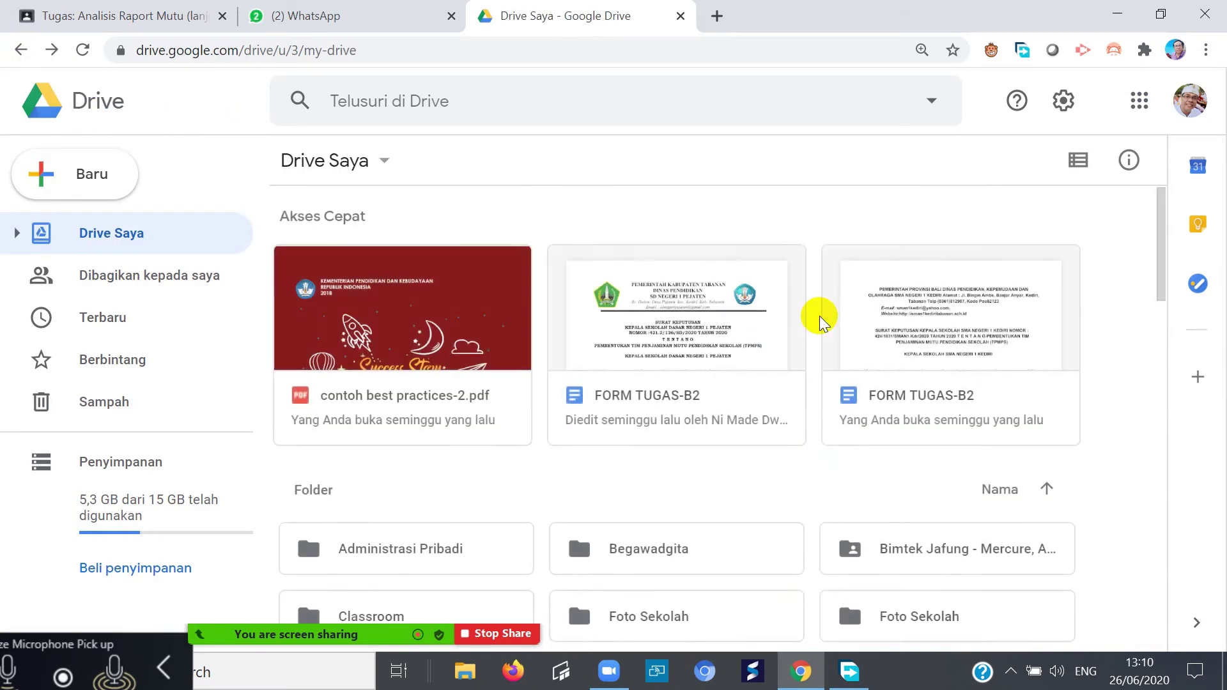
left_click_drag(1160, 241, 1207, 446)
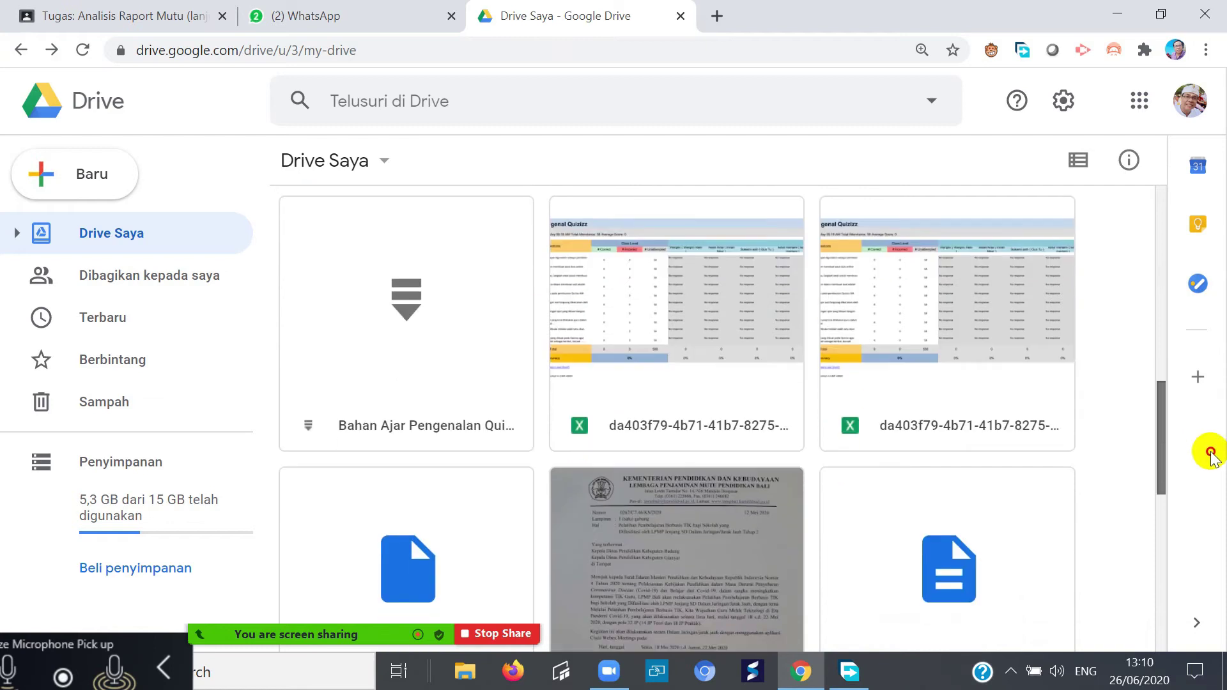
scroll(1030, 452, "down", 3)
left_click_drag(1205, 377, 1174, 217)
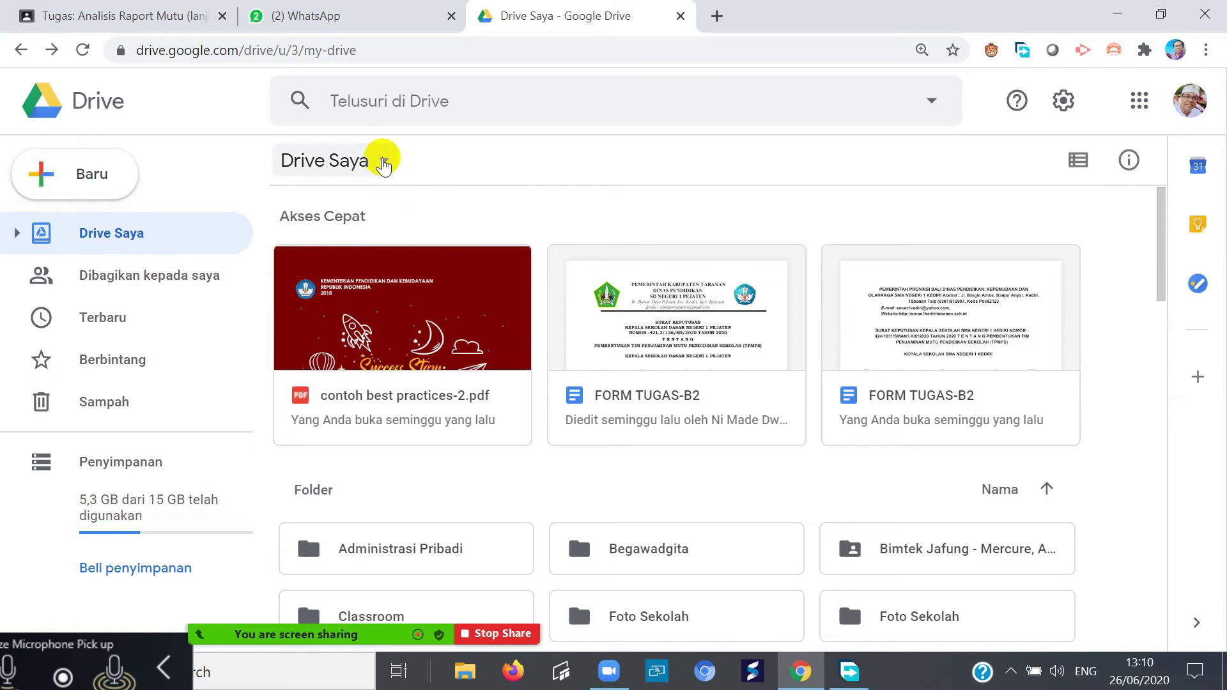
- Create a new blank Google Form from Drive Saya's Baru > Lainnya menu
left_click(384, 163)
left_click(384, 163)
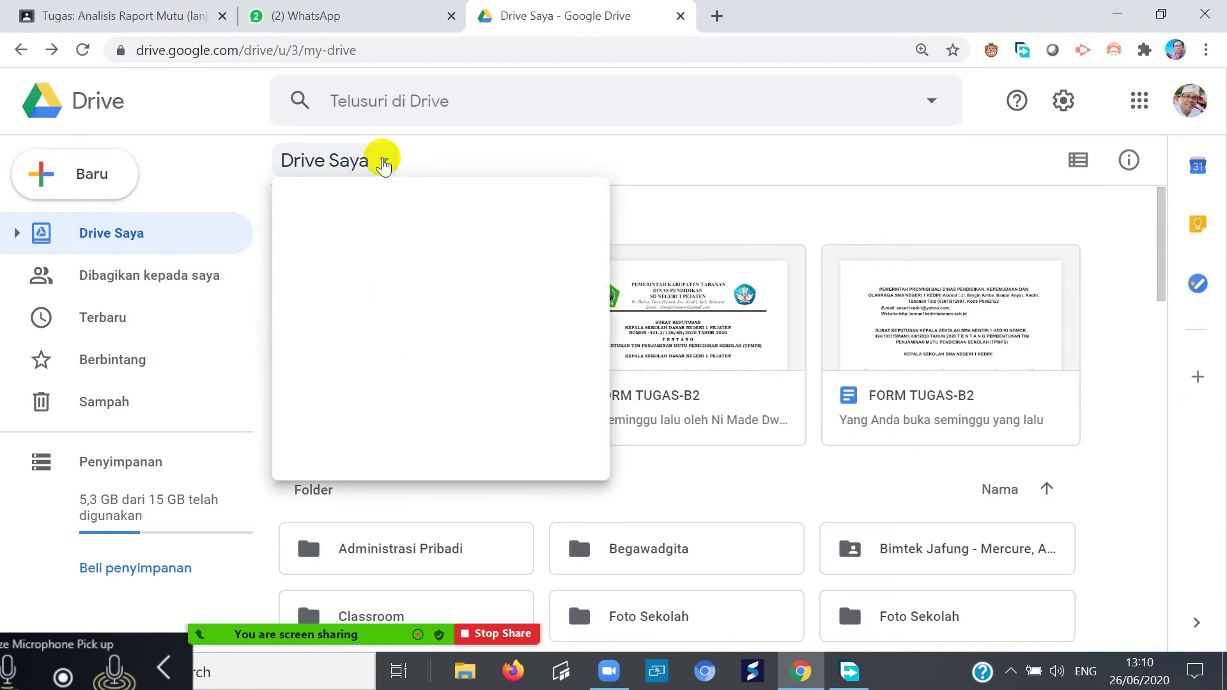
left_click(382, 163)
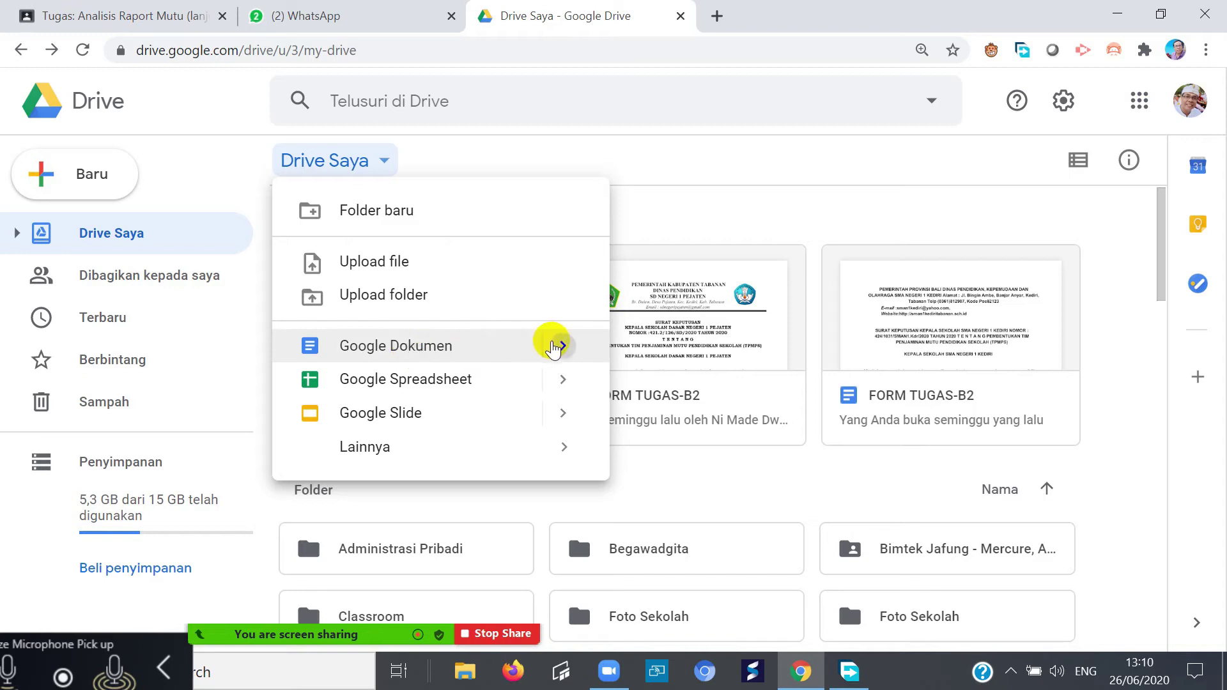
left_click(553, 348)
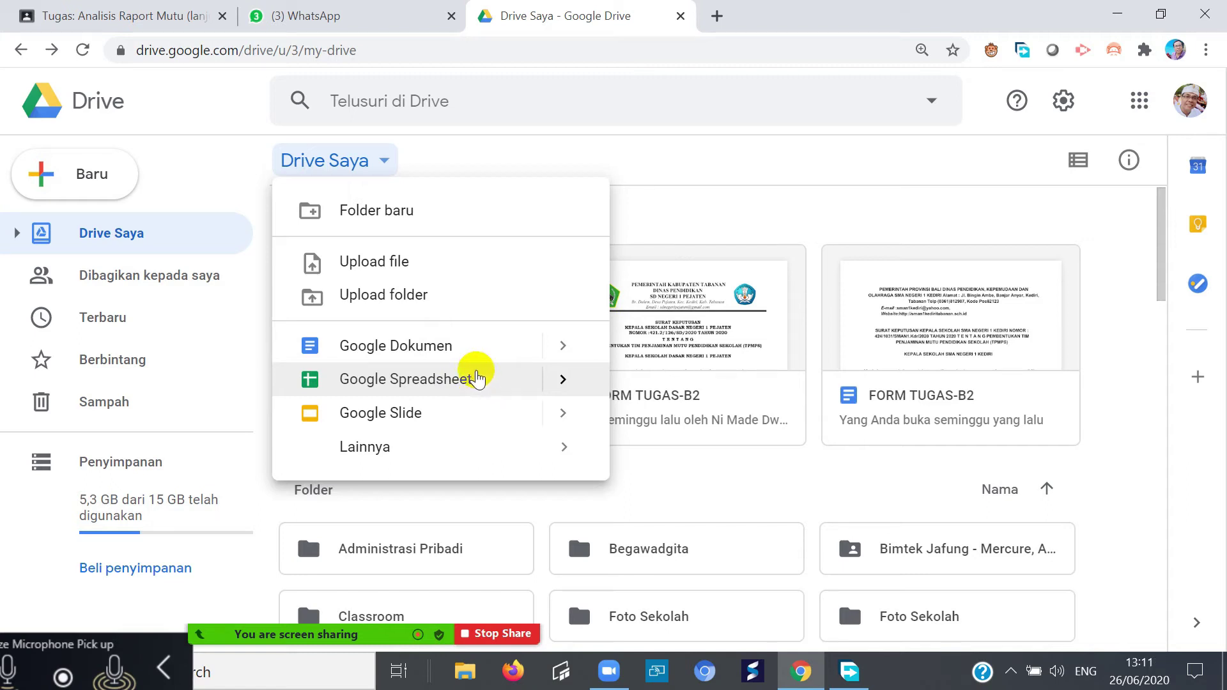
mouse_move(366, 449)
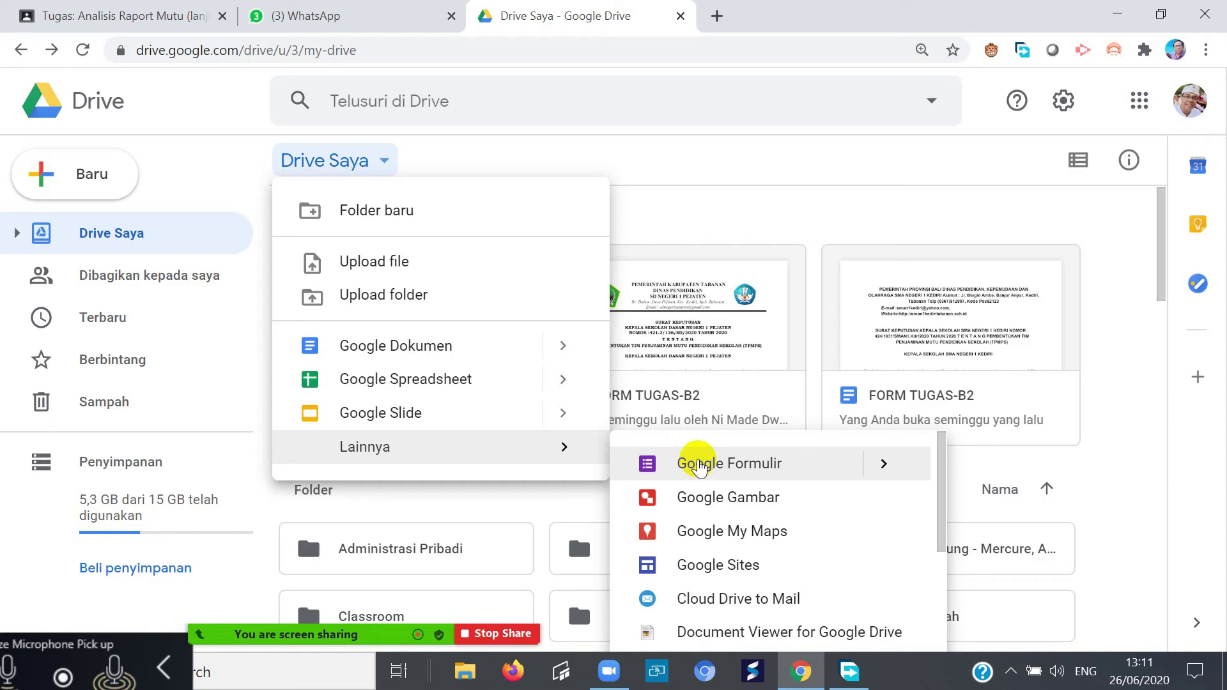
left_click(699, 465)
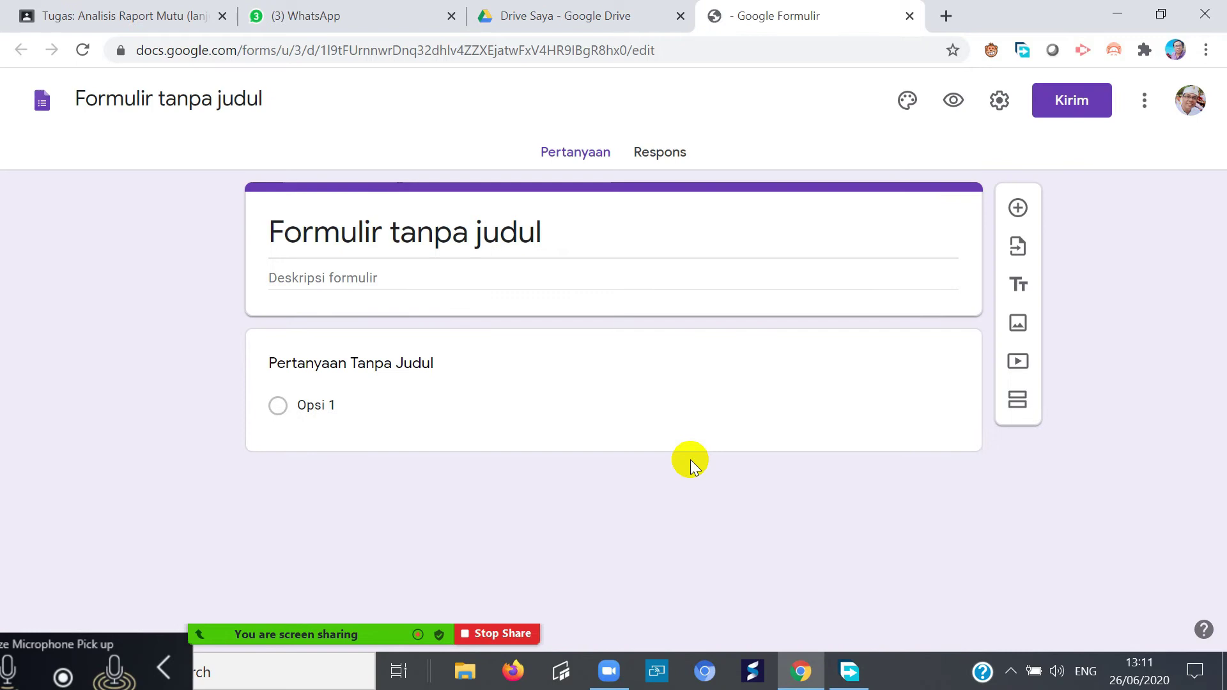
left_click(701, 393)
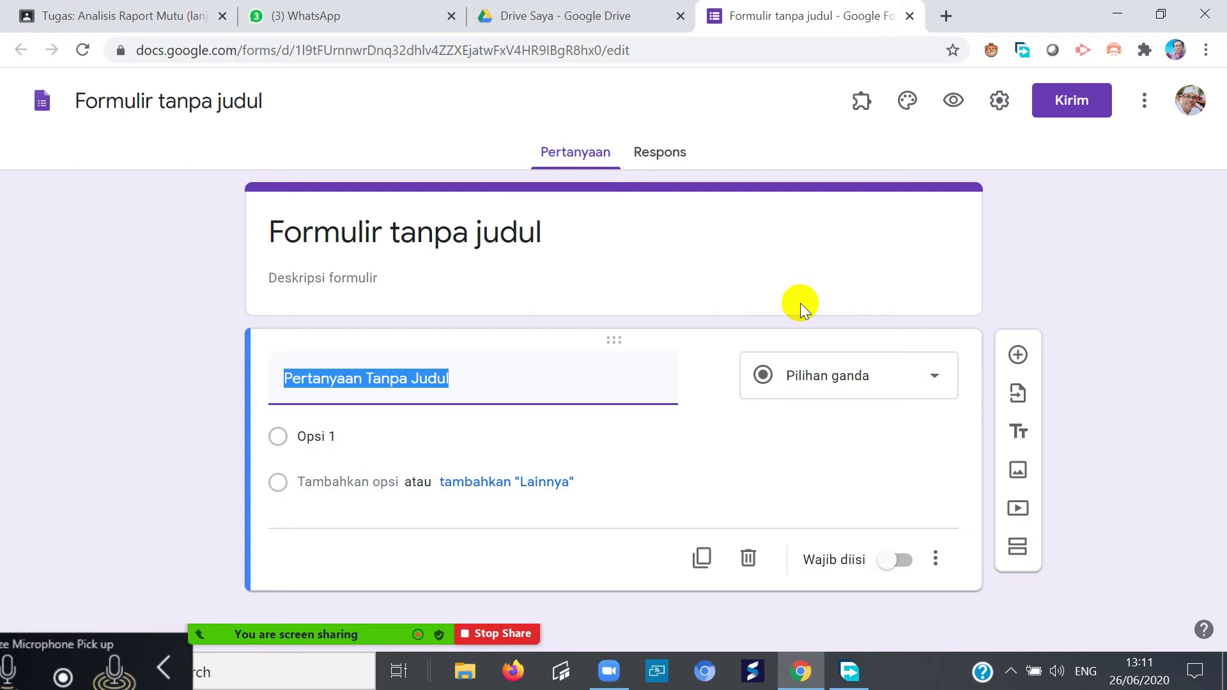
left_click(529, 237)
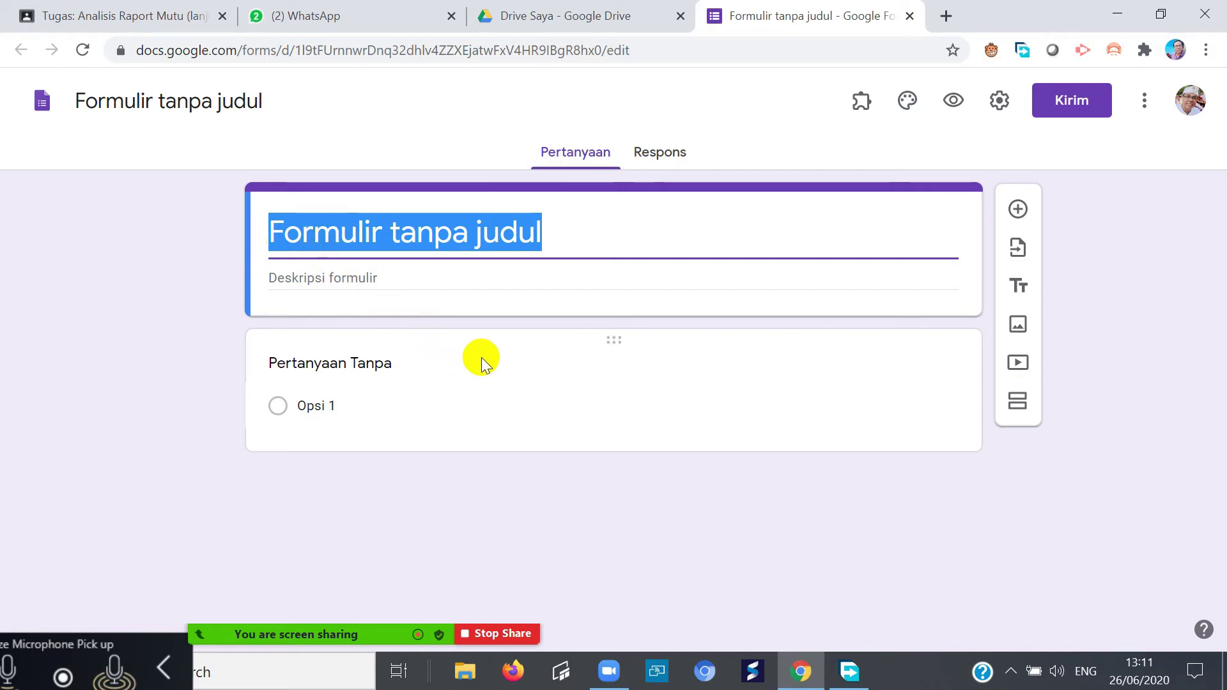
- Title the form 'Soal Ulangan Tema-1'
type("Soal Ulan")
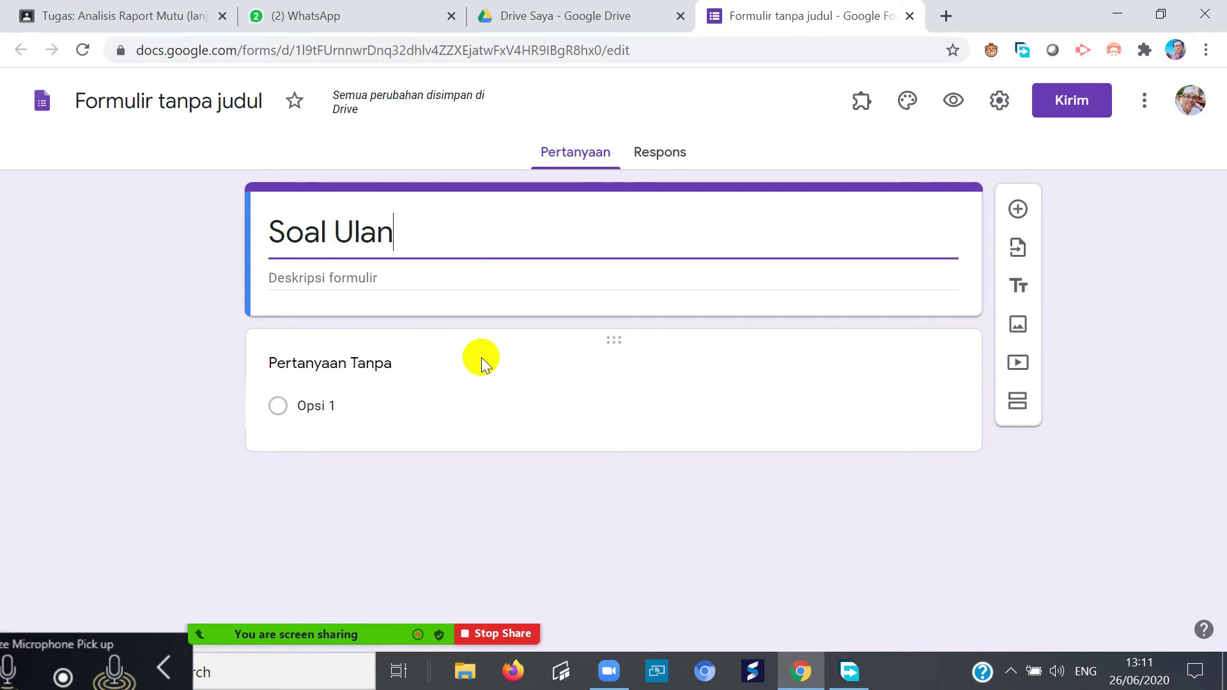
type("gan Tema")
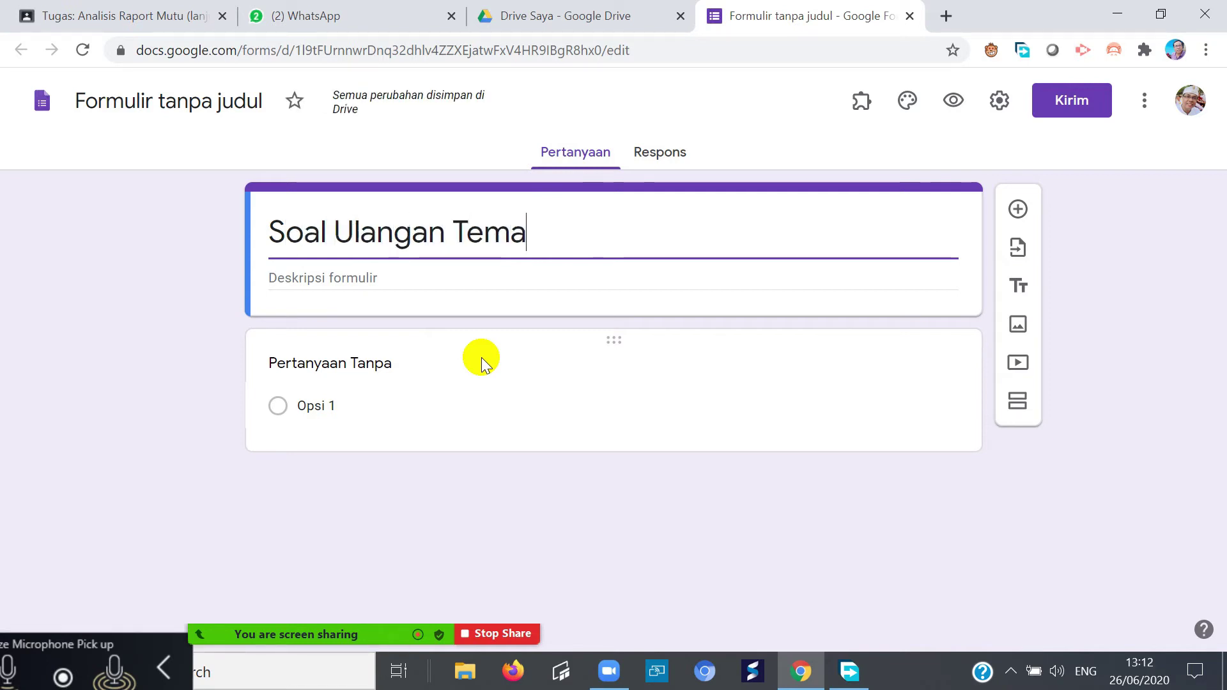
type("-1")
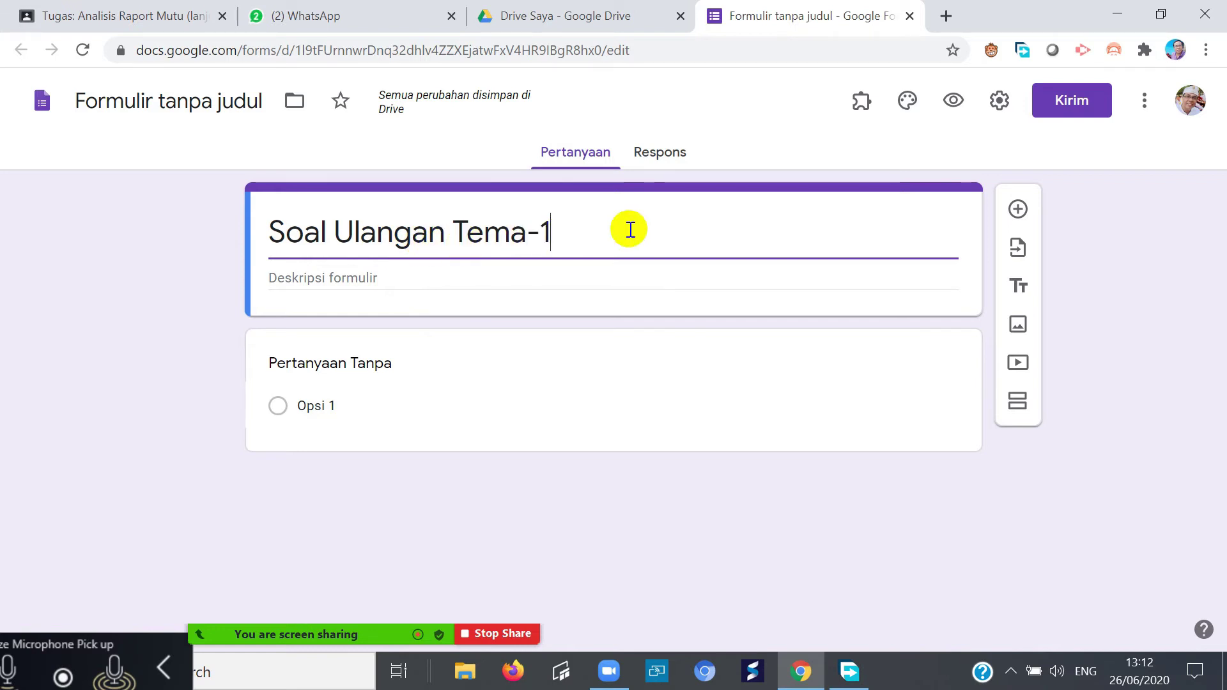
left_click(309, 281)
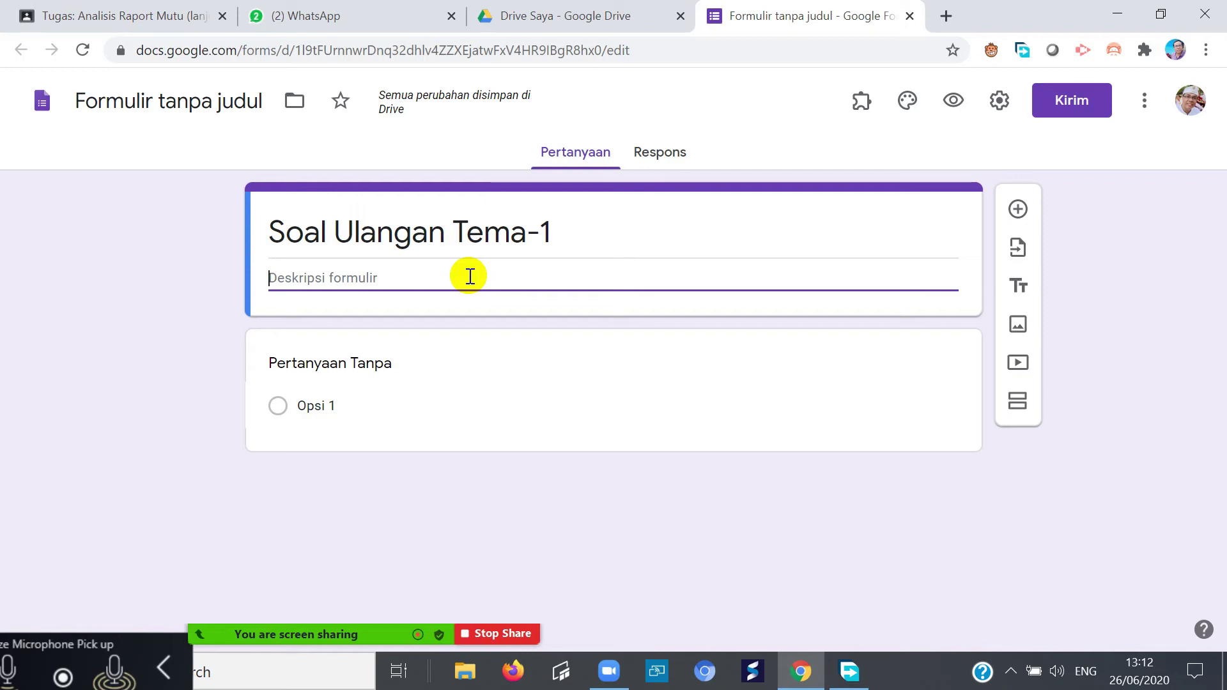
- Write the description 'Berisi tentang soal-soal berkaitan dengan tema 1, yaitu tentang rumahku', fixing a typo
type("Berisi")
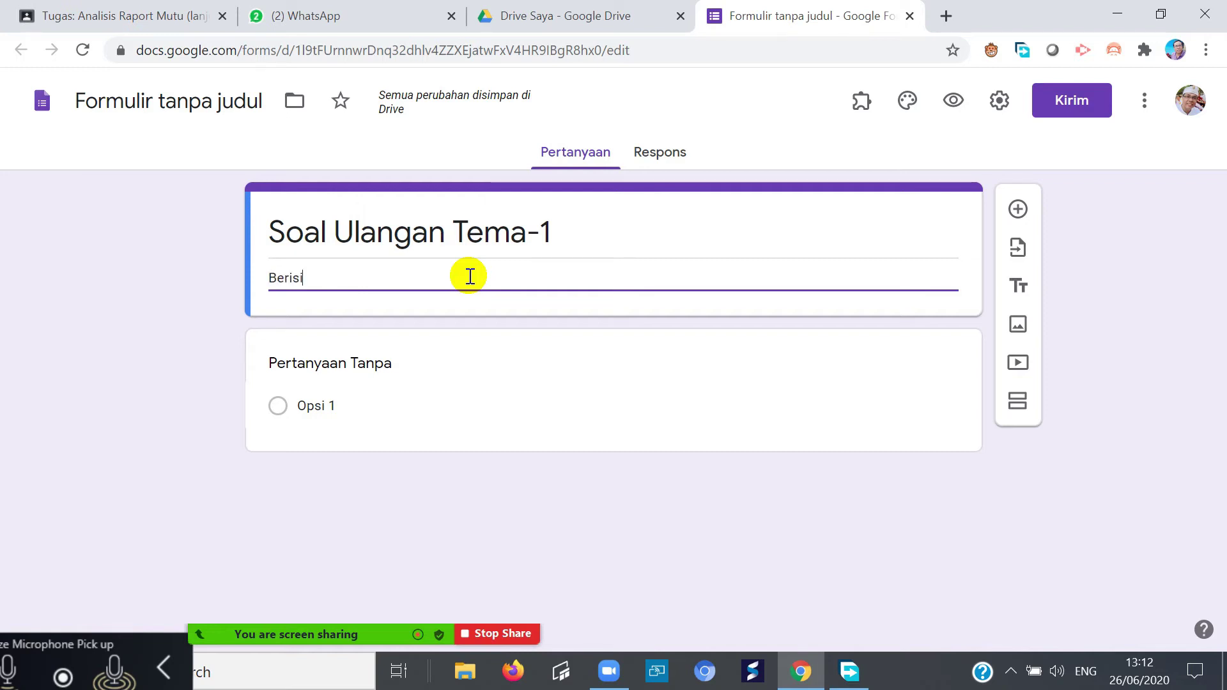
type(" tenta")
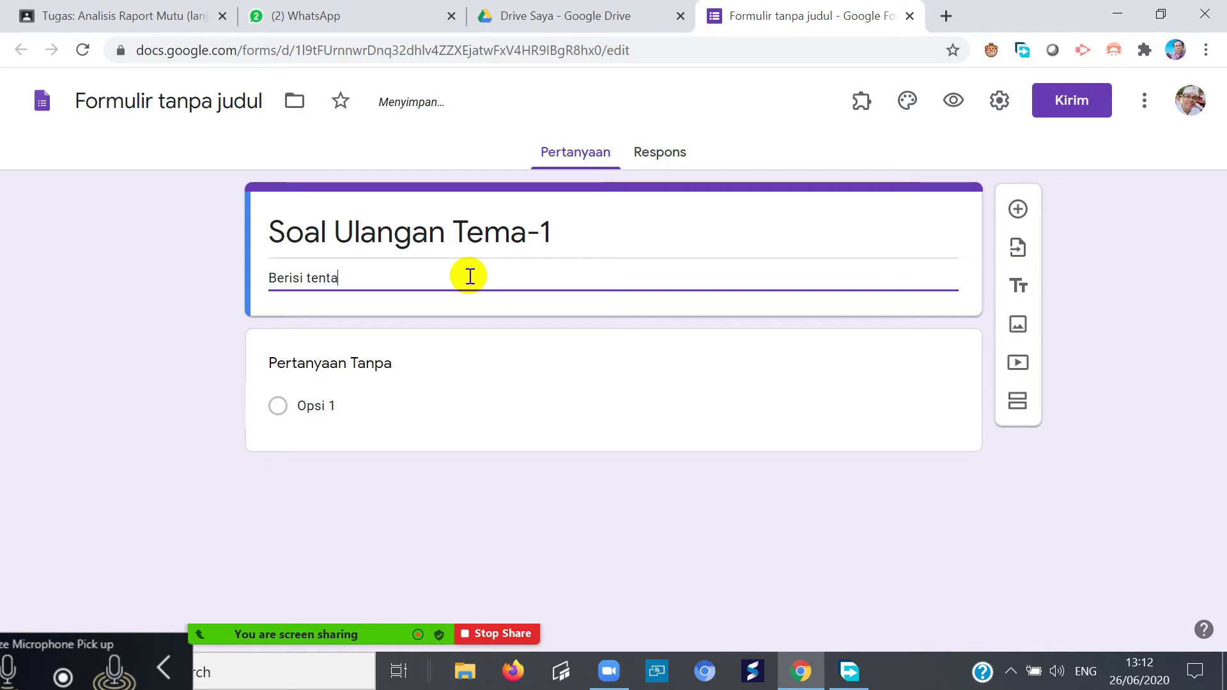
type("ng soal")
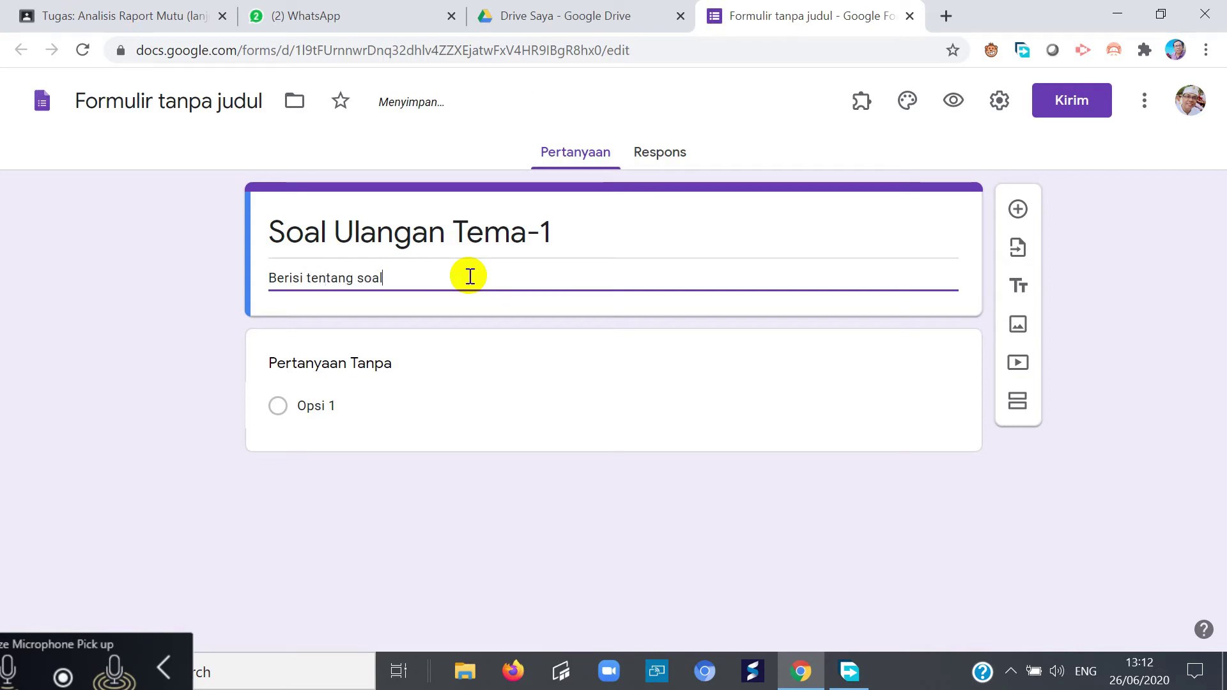
type("-soal ber")
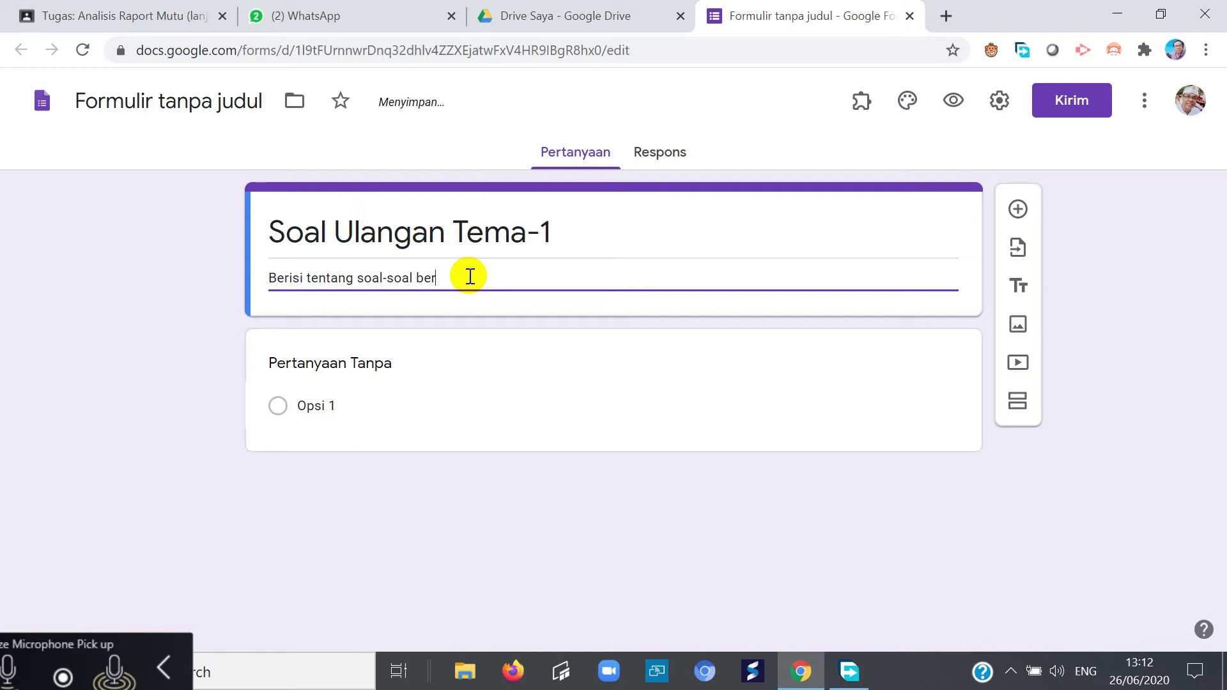
key("BackSpace")
key("BackSpace")
type("dengan tema 1")
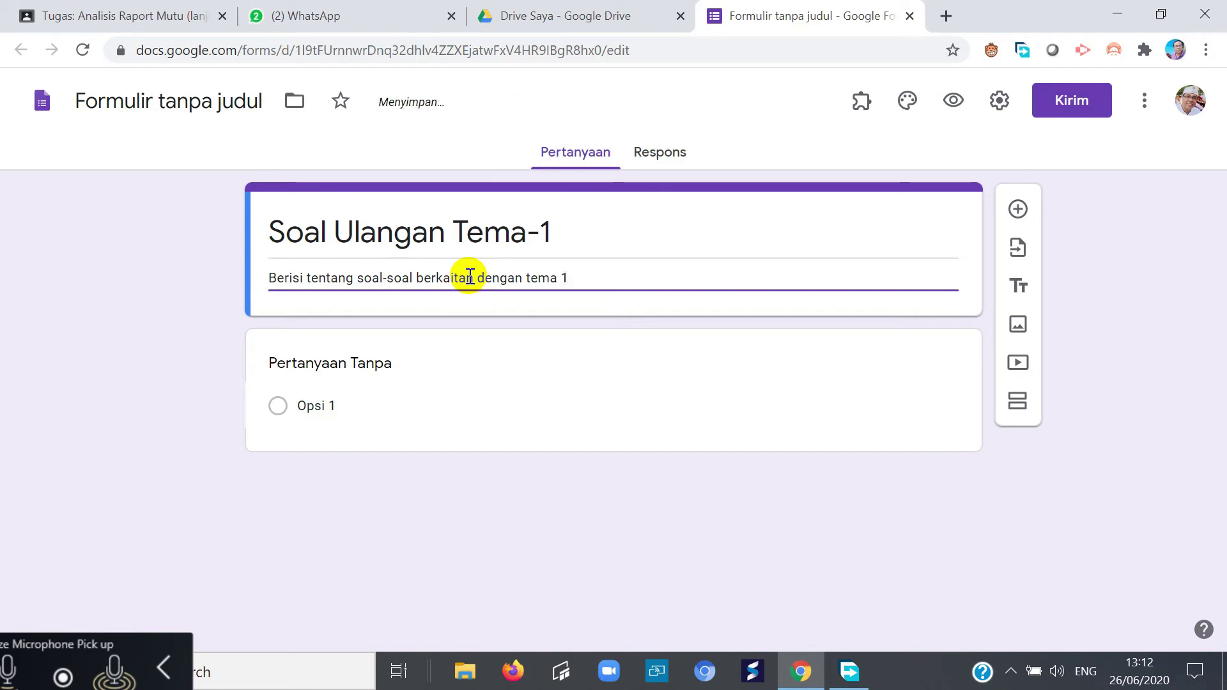
type(", yaitu tentang")
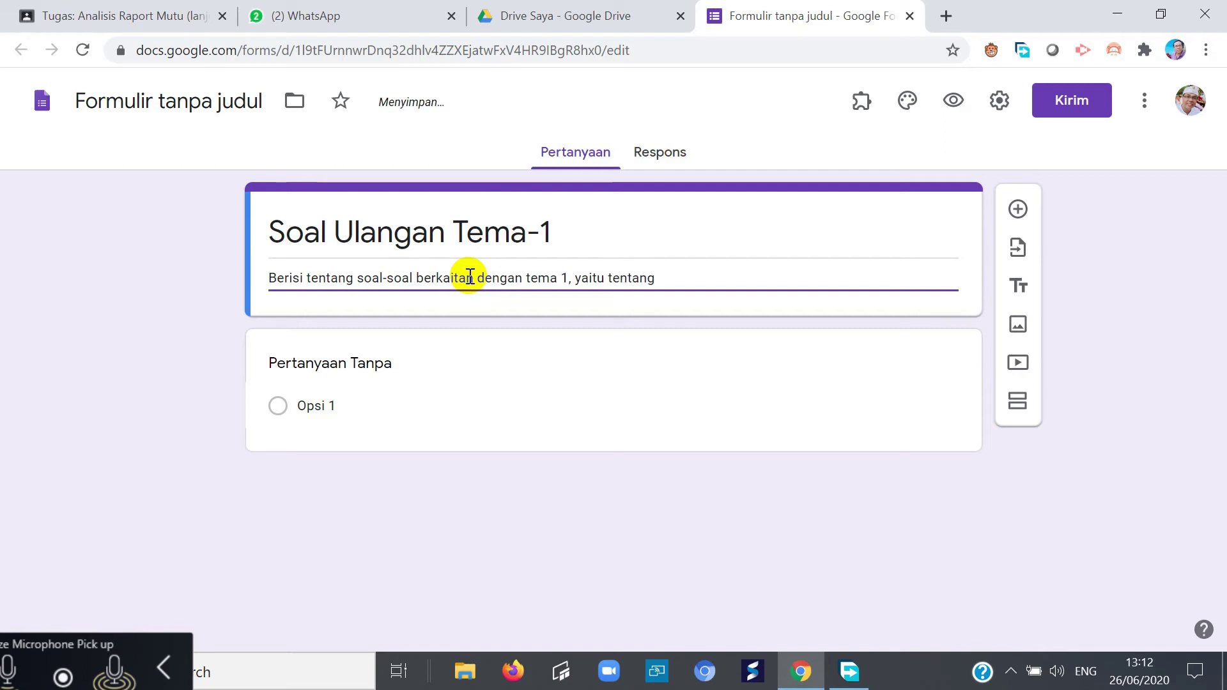
type(" rumahku")
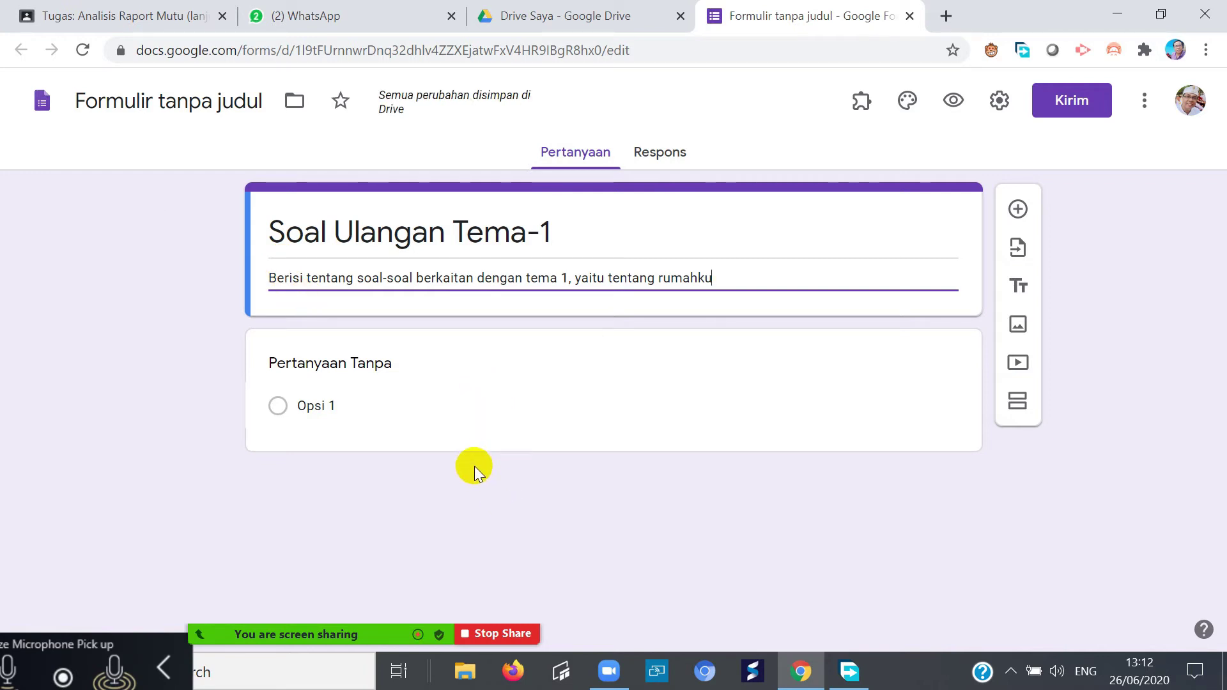
- Adjust Chrome's page zoom through several levels, settling at 90%
key("ctrl+minus")
key("ctrl+minus")
key("ctrl+minus")
key("ctrl+0")
key("ctrl+plus")
key("ctrl+plus")
key("ctrl+plus")
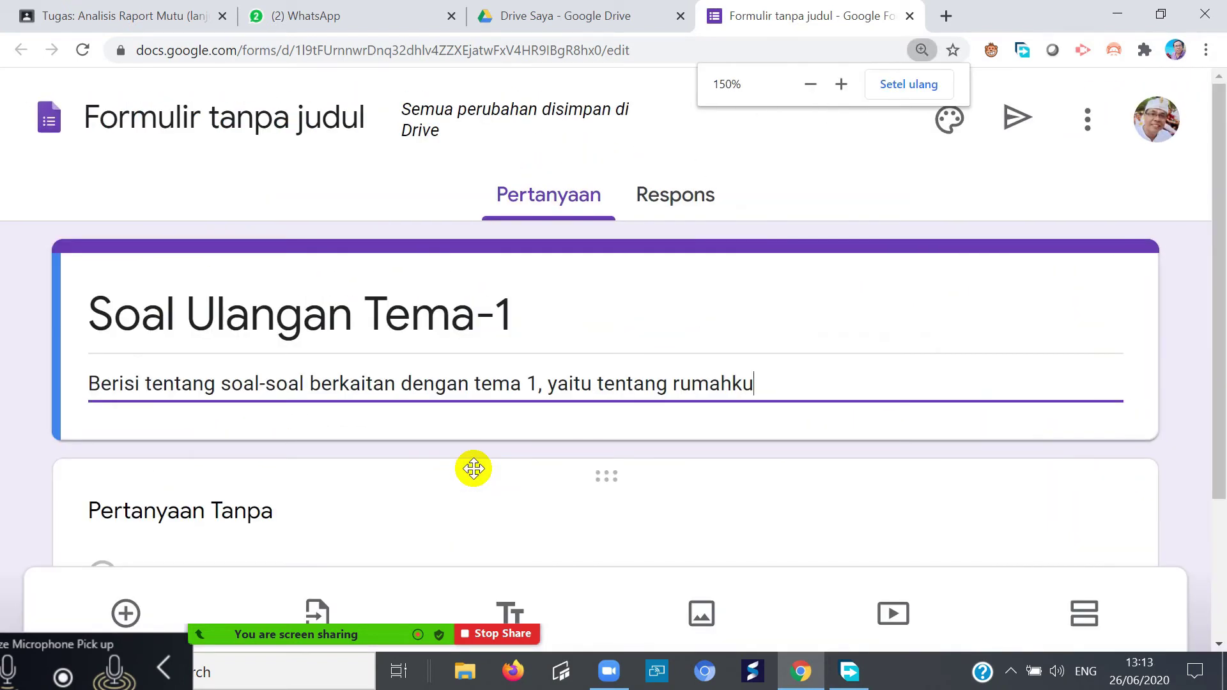
key("ctrl+minus")
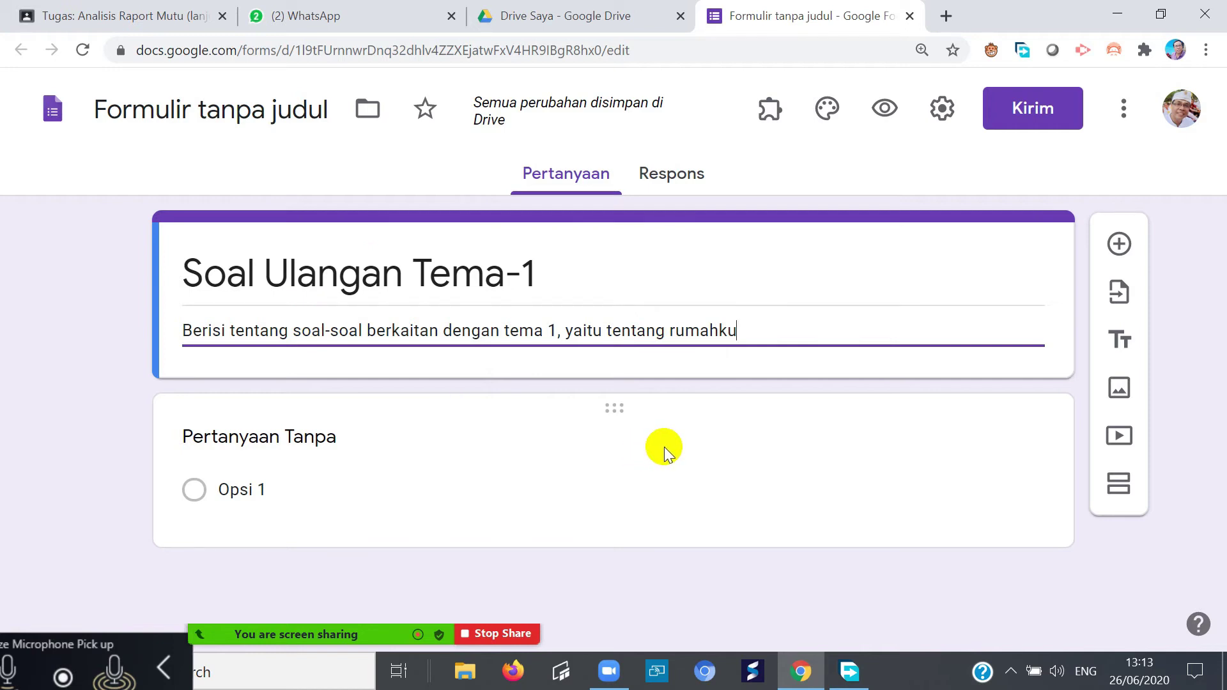
key("ctrl+minus")
key("ctrl+minus")
key("ctrl+minus")
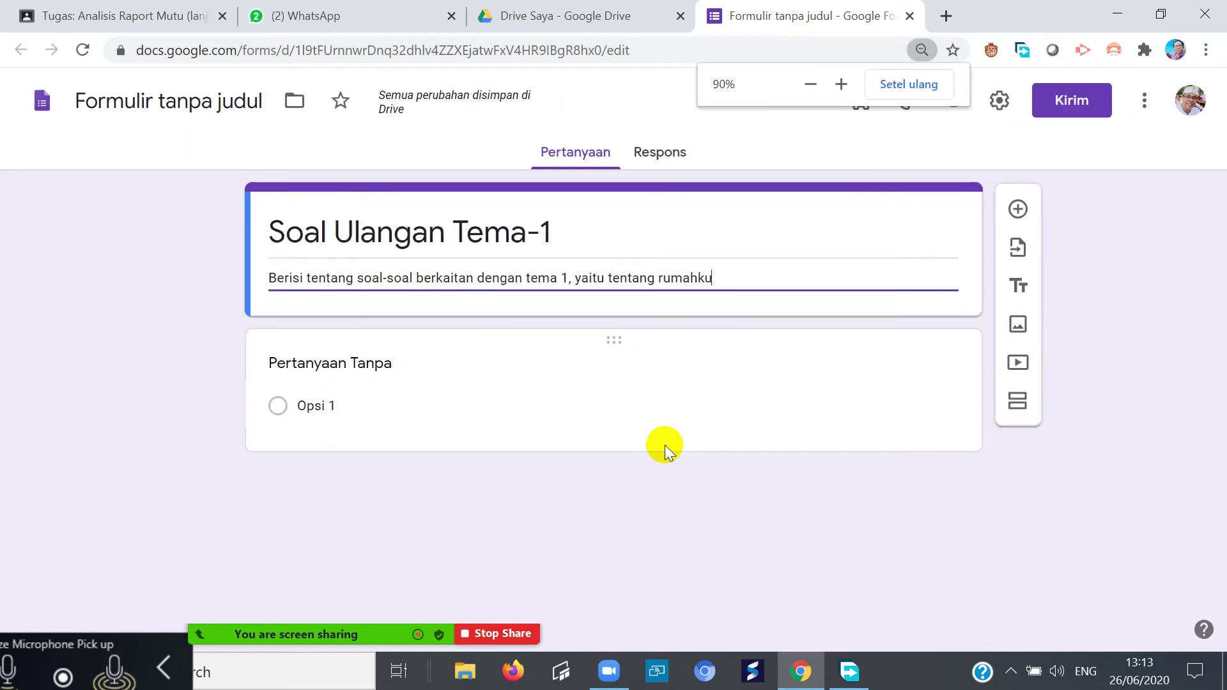
- Make the first question a required short-answer question titled 'Nama'
left_click(375, 332)
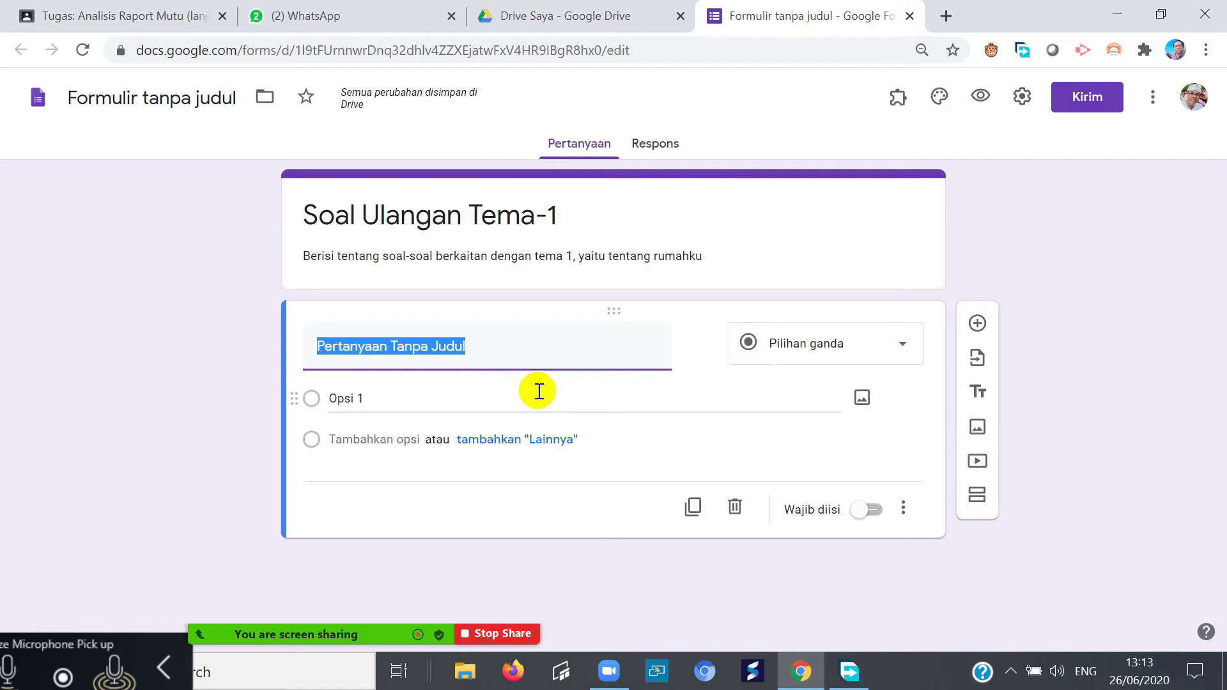
type("Nama")
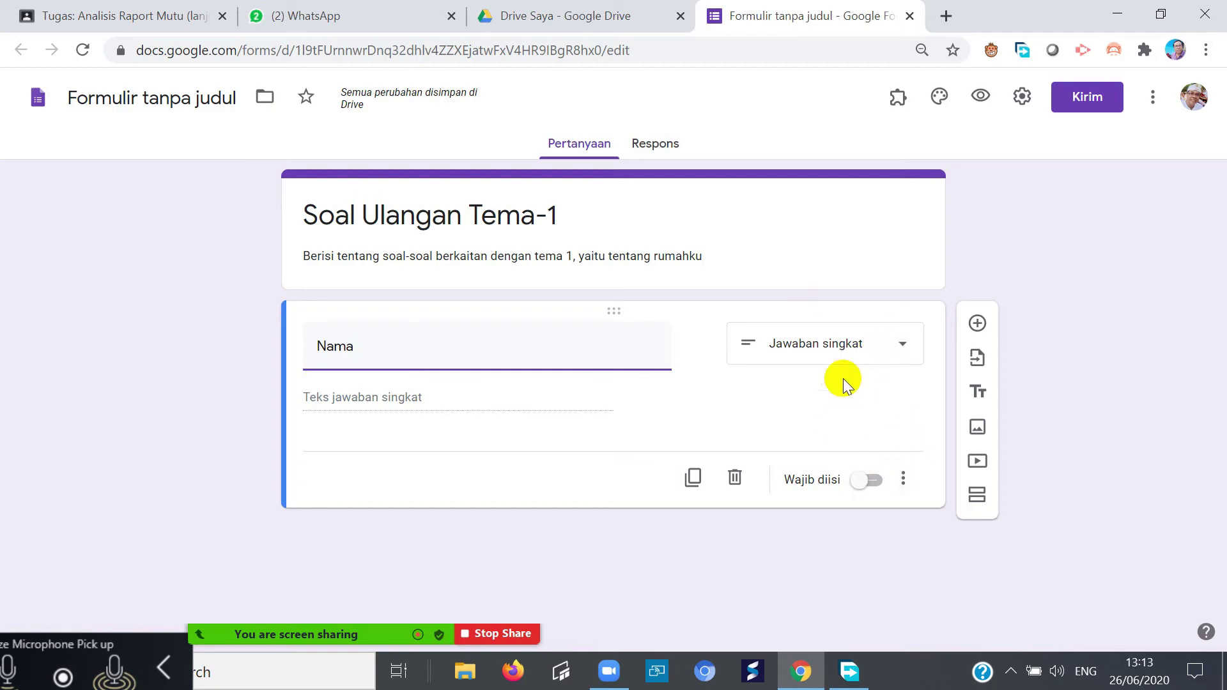
left_click(863, 483)
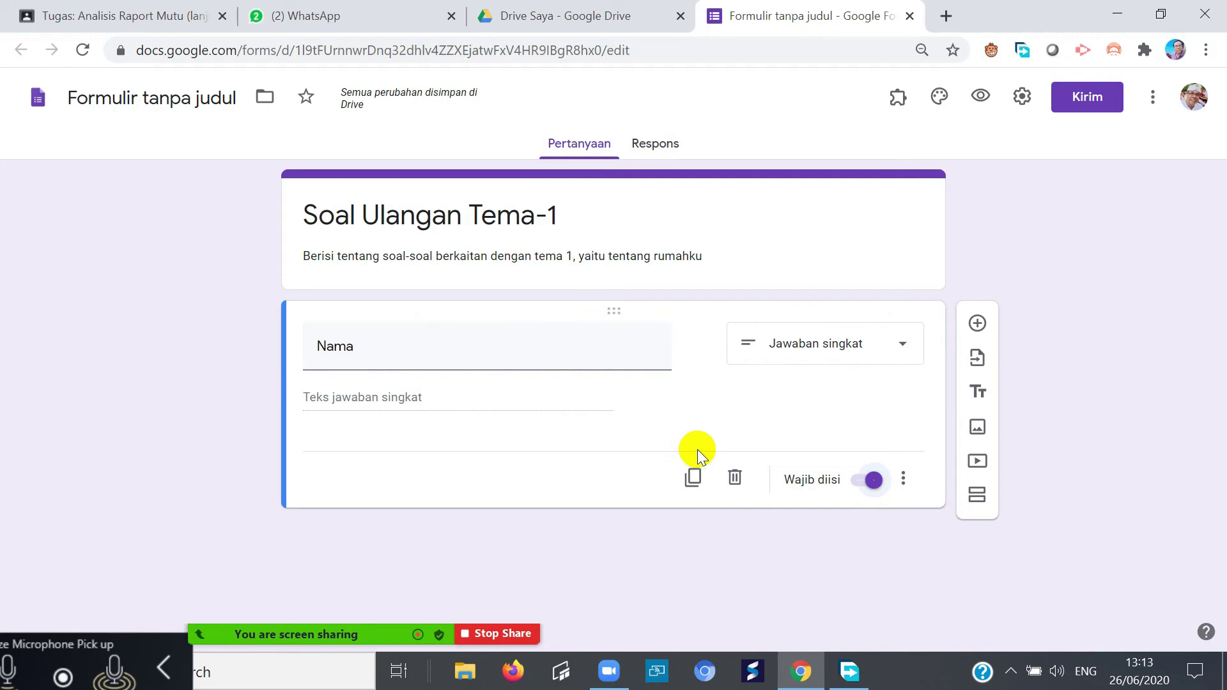
- Add a new question titled 'Kelas' and set its type to Drop-down
left_click(977, 322)
type("Kelas")
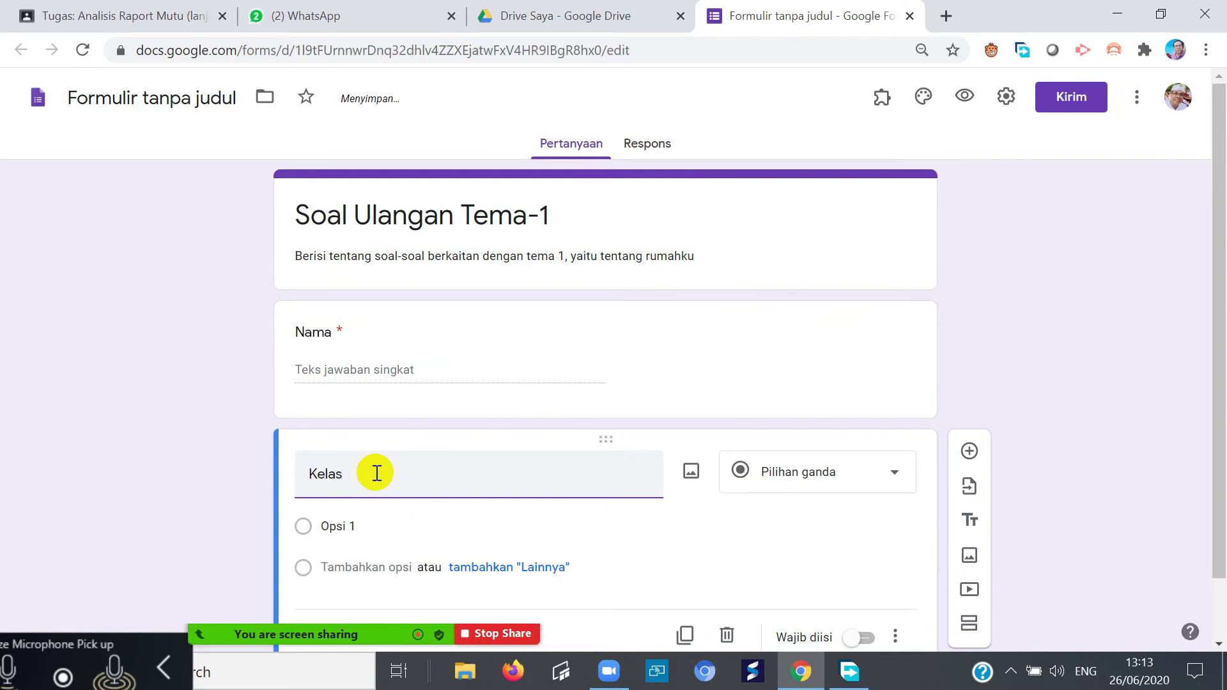
scroll(709, 498, "down", 1)
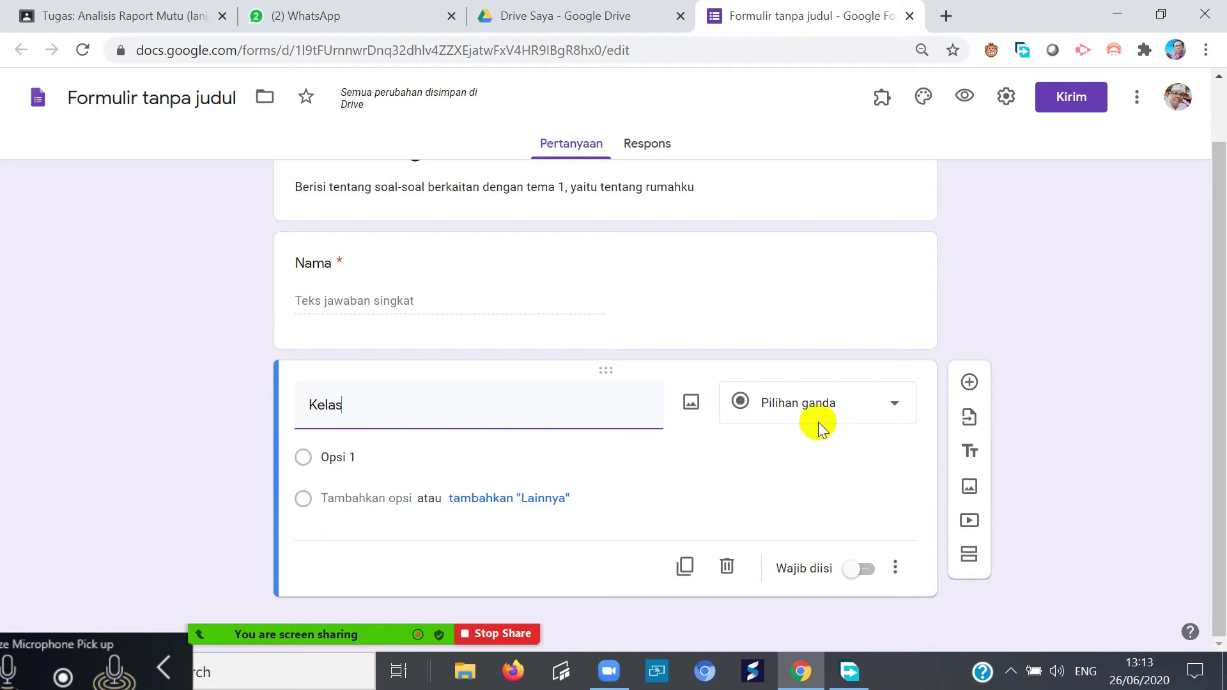
left_click(896, 410)
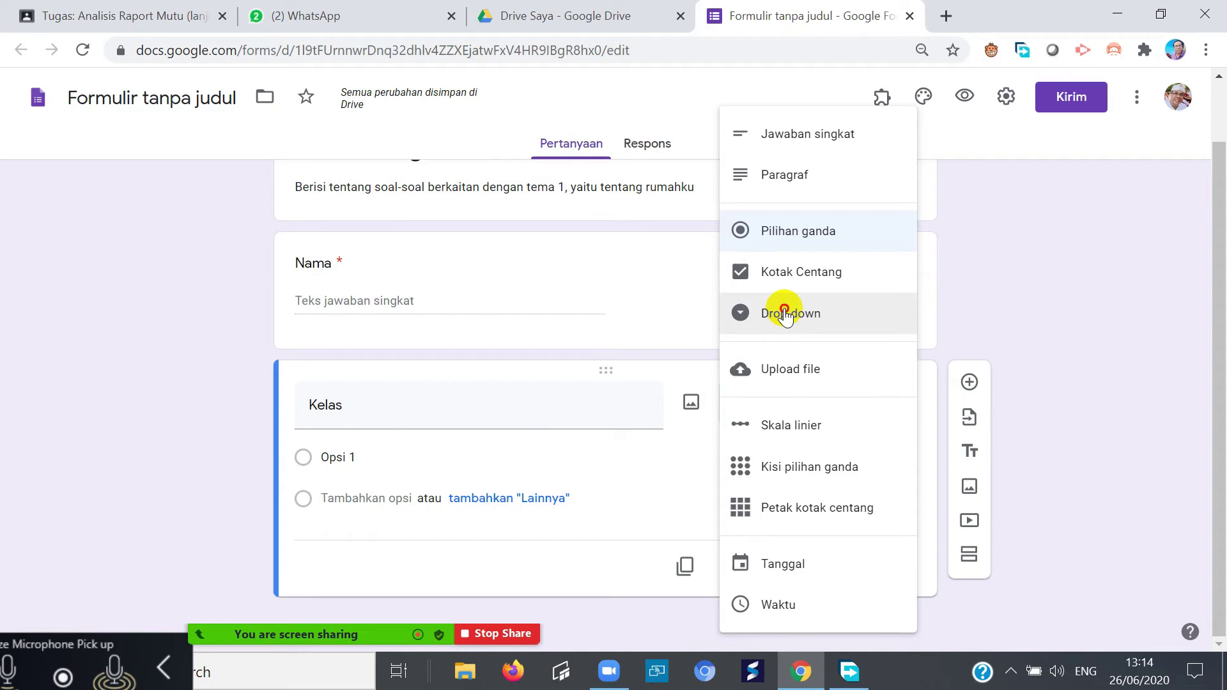
left_click(784, 313)
- Give the Kelas question the answer options VII, VIII and IX
left_click(358, 457)
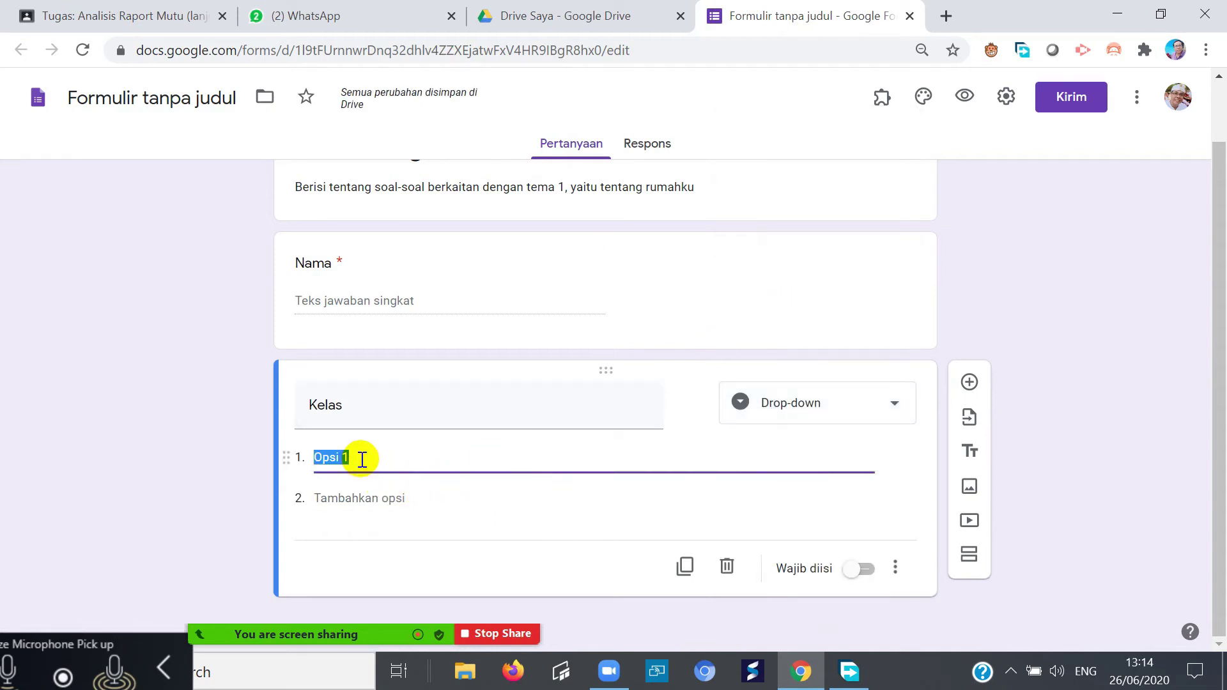
type("VII")
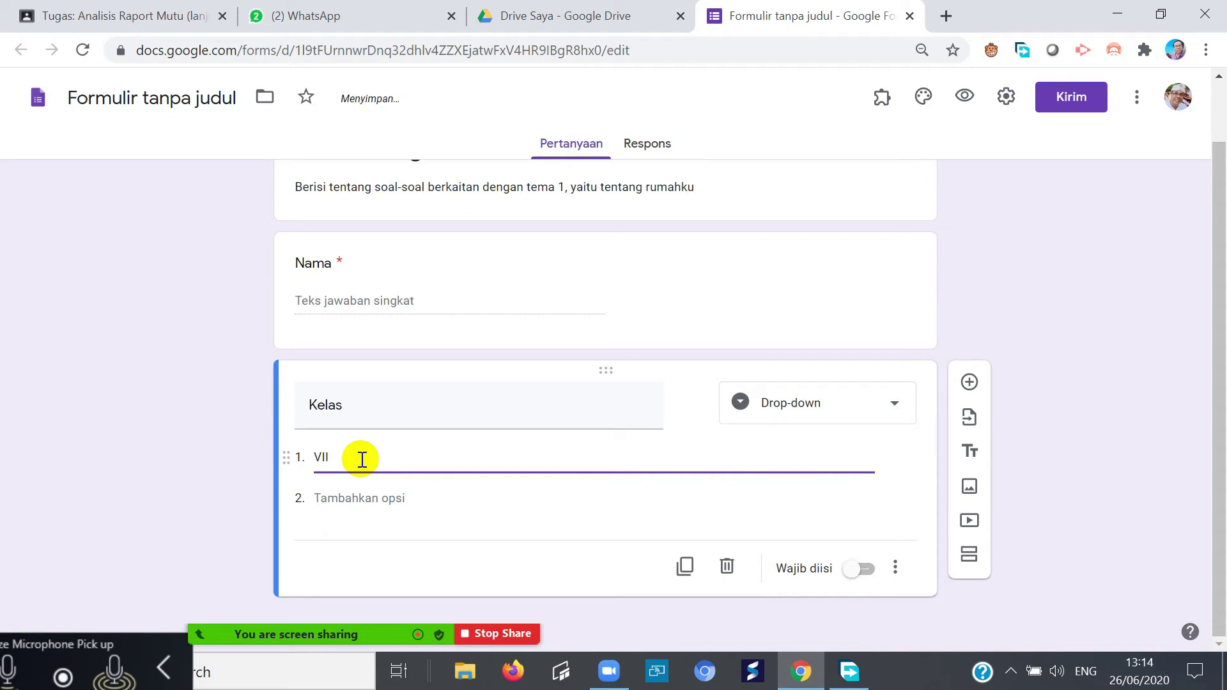
left_click(342, 499)
type("VIII")
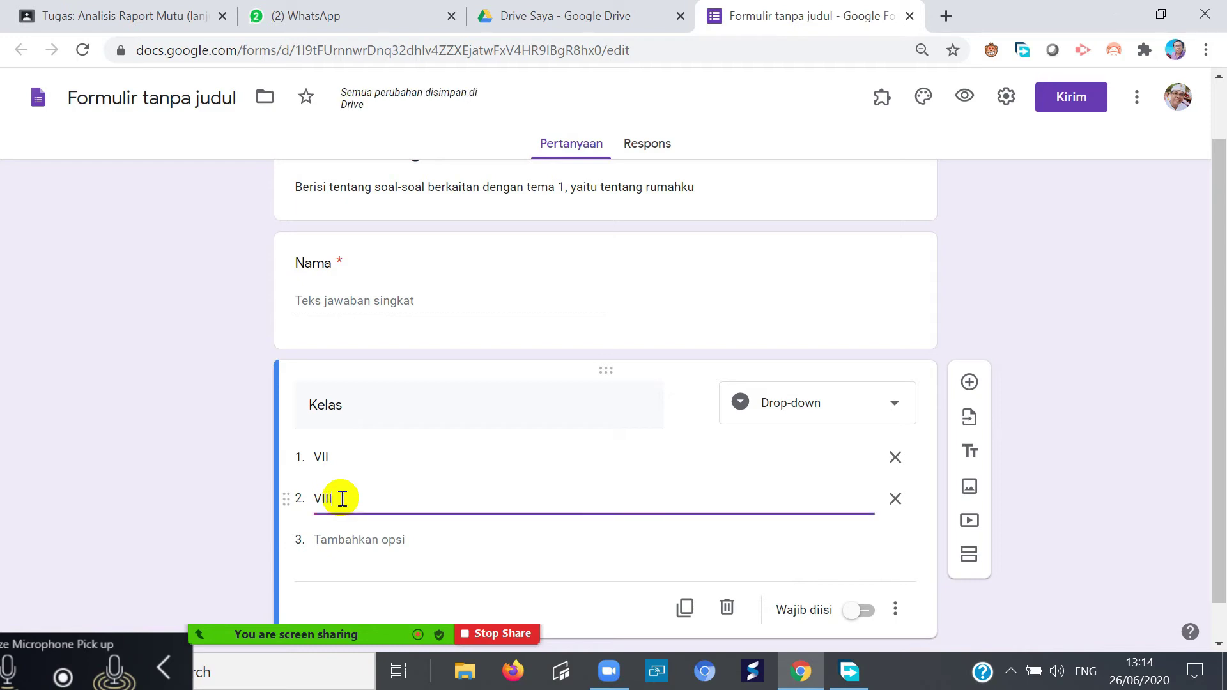
left_click(375, 540)
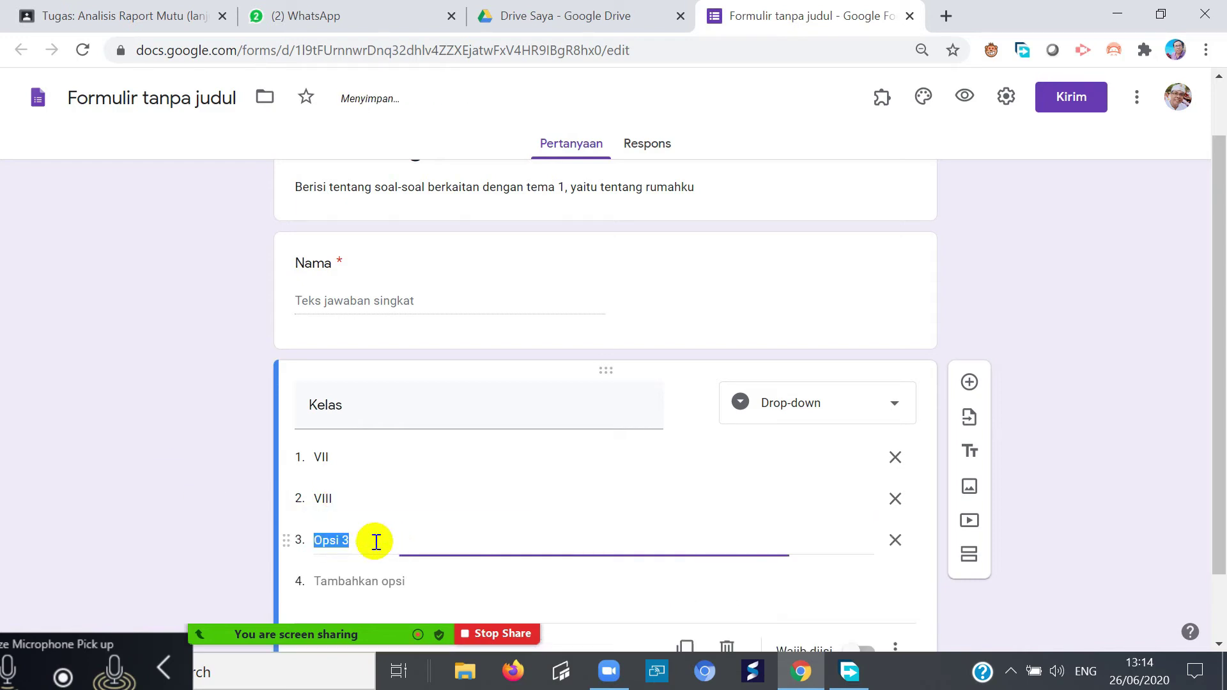
type("IX")
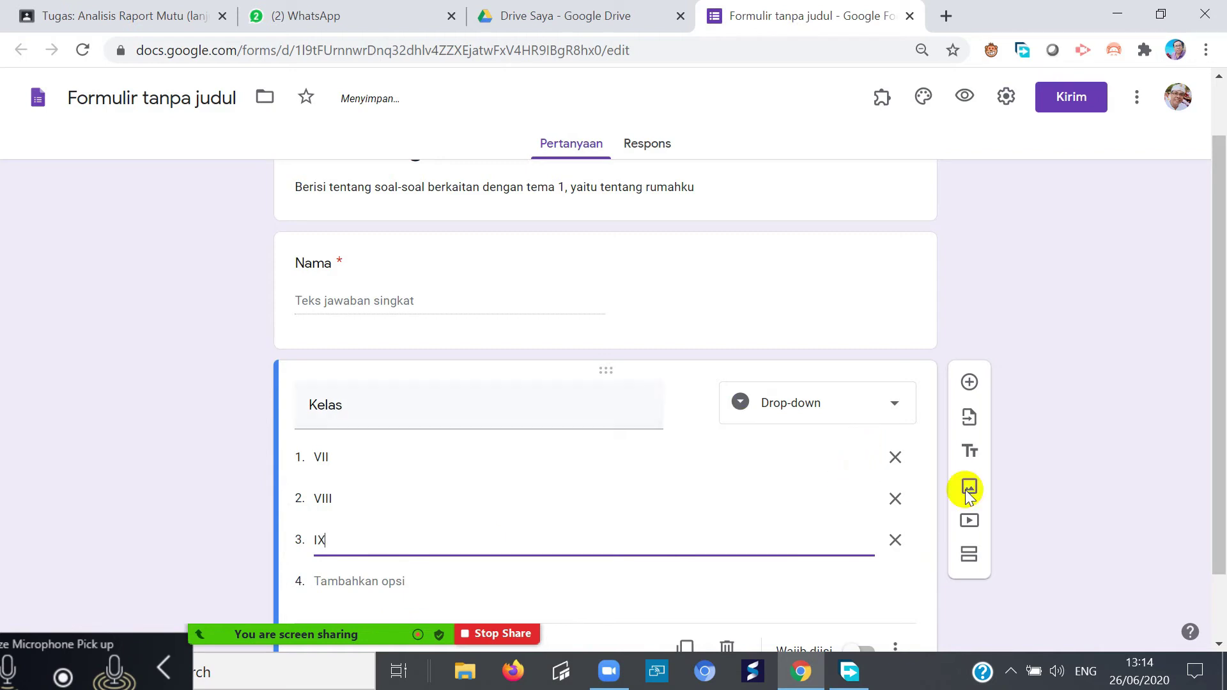
left_click(922, 593)
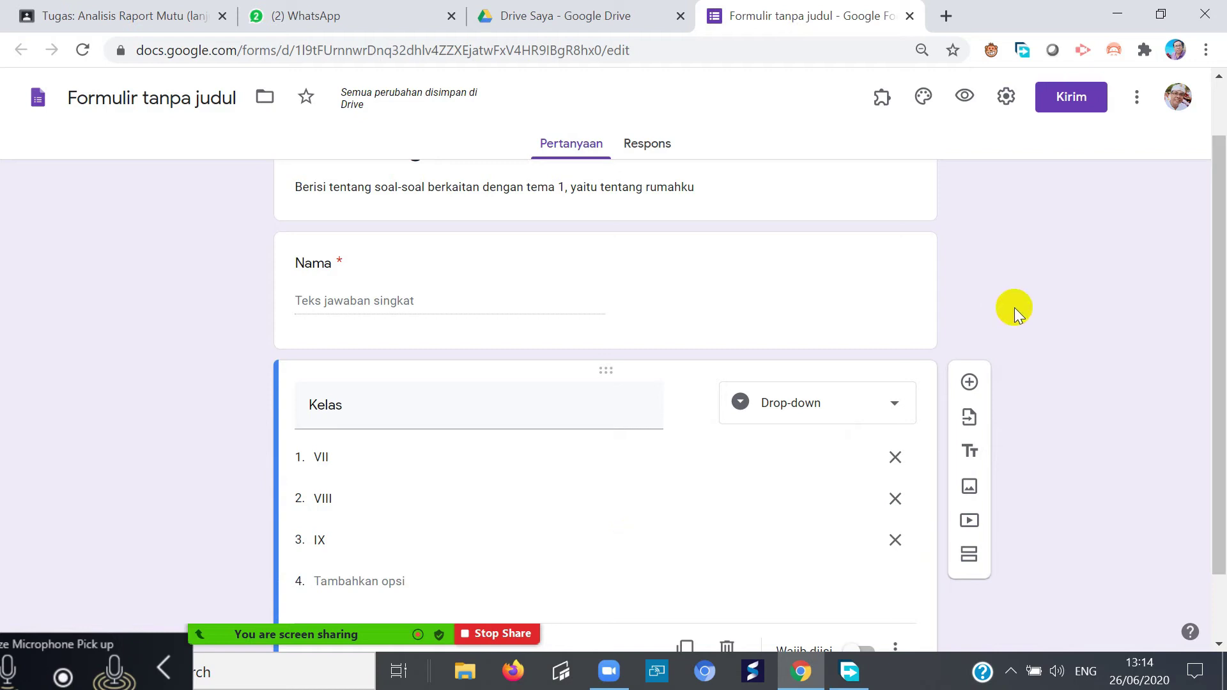
- Add a third question below Kelas titled 'Nomor Sesuai Daftar Hadir'
left_click(969, 383)
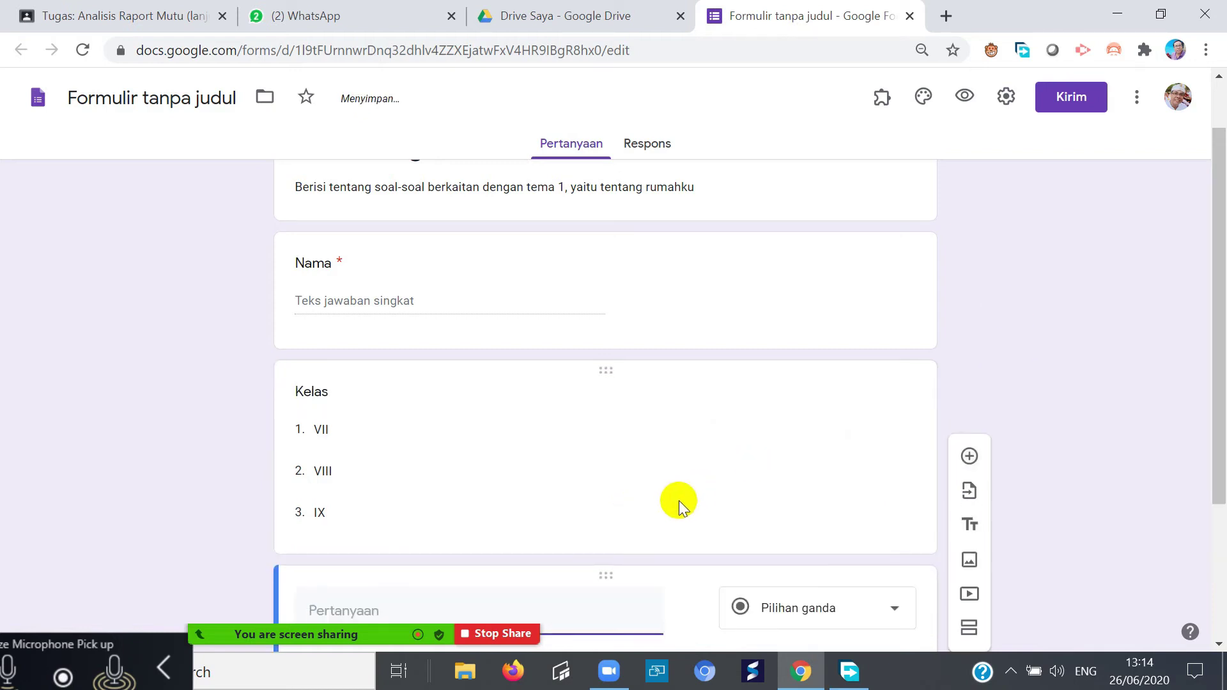
type("N")
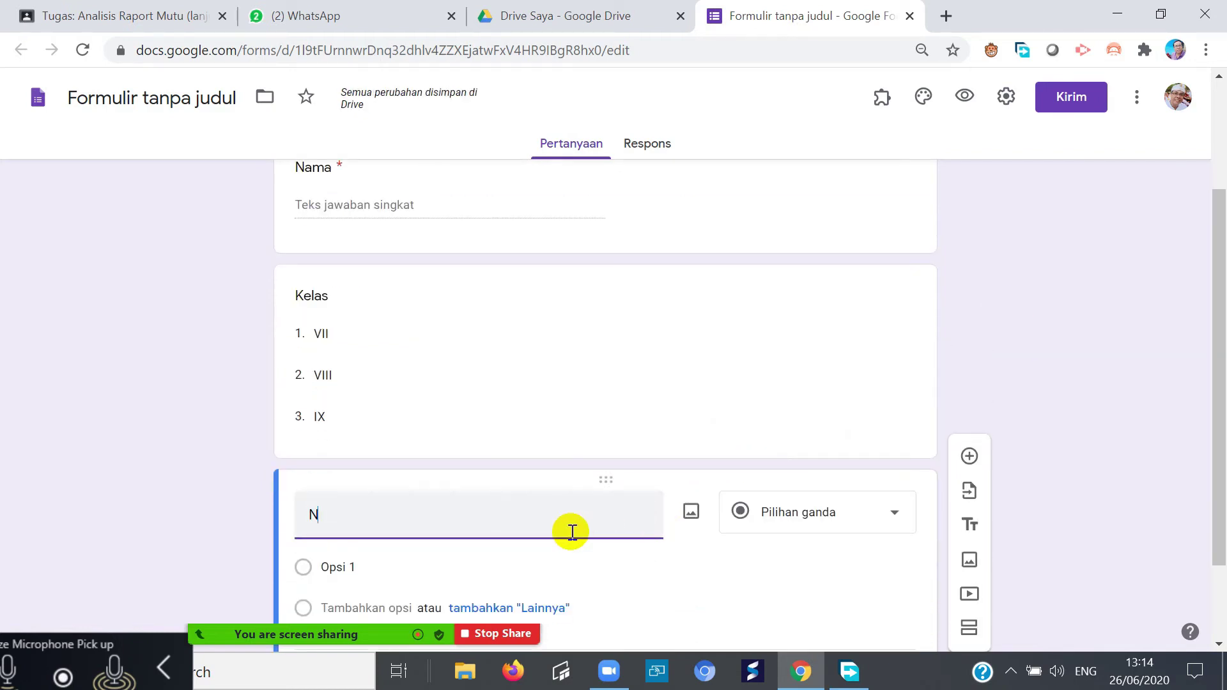
type("mor")
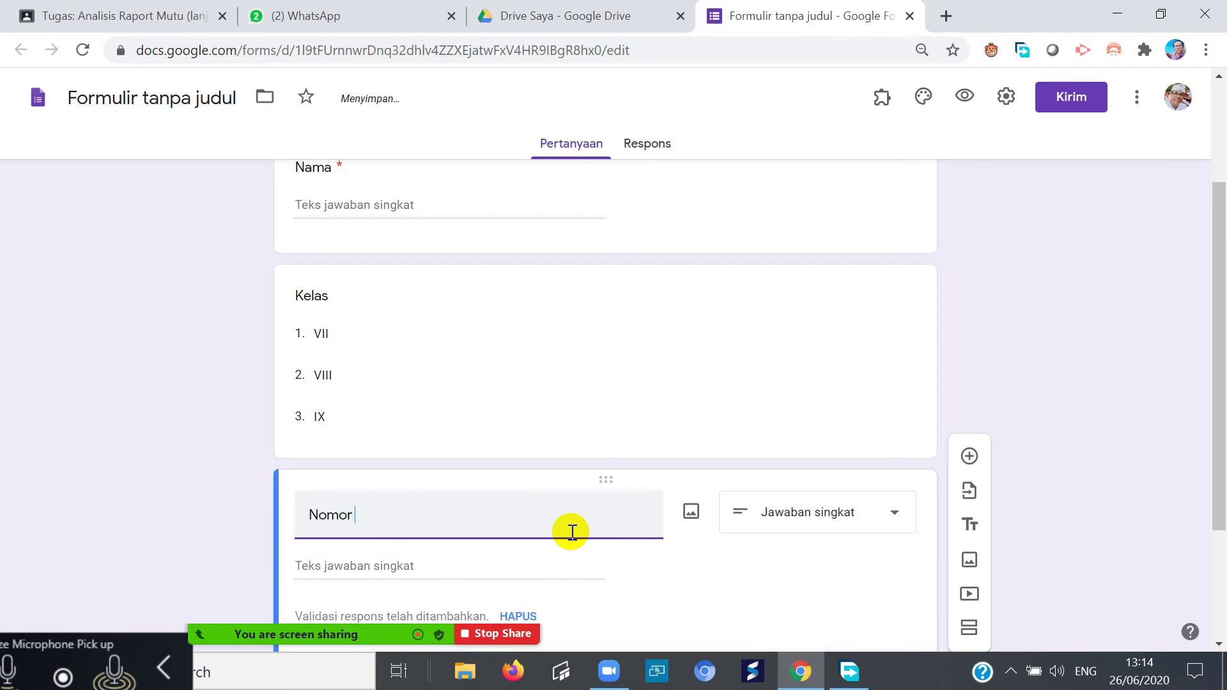
type(" Sesuai Dafta")
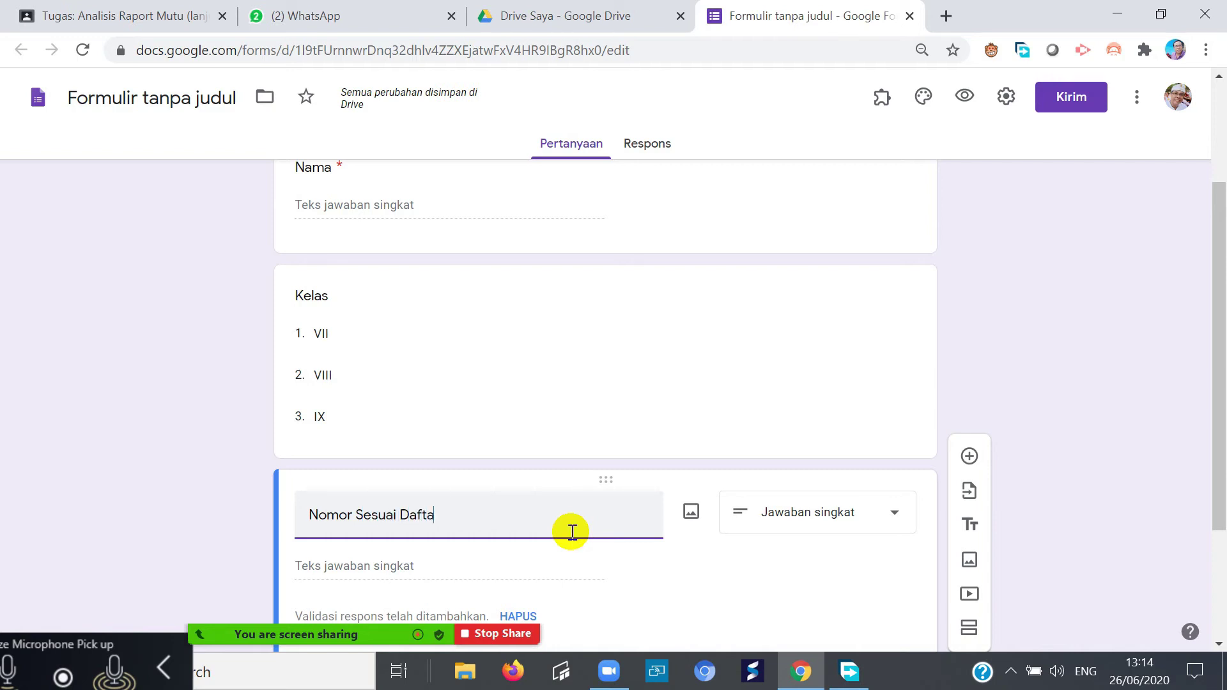
type("r Hadir")
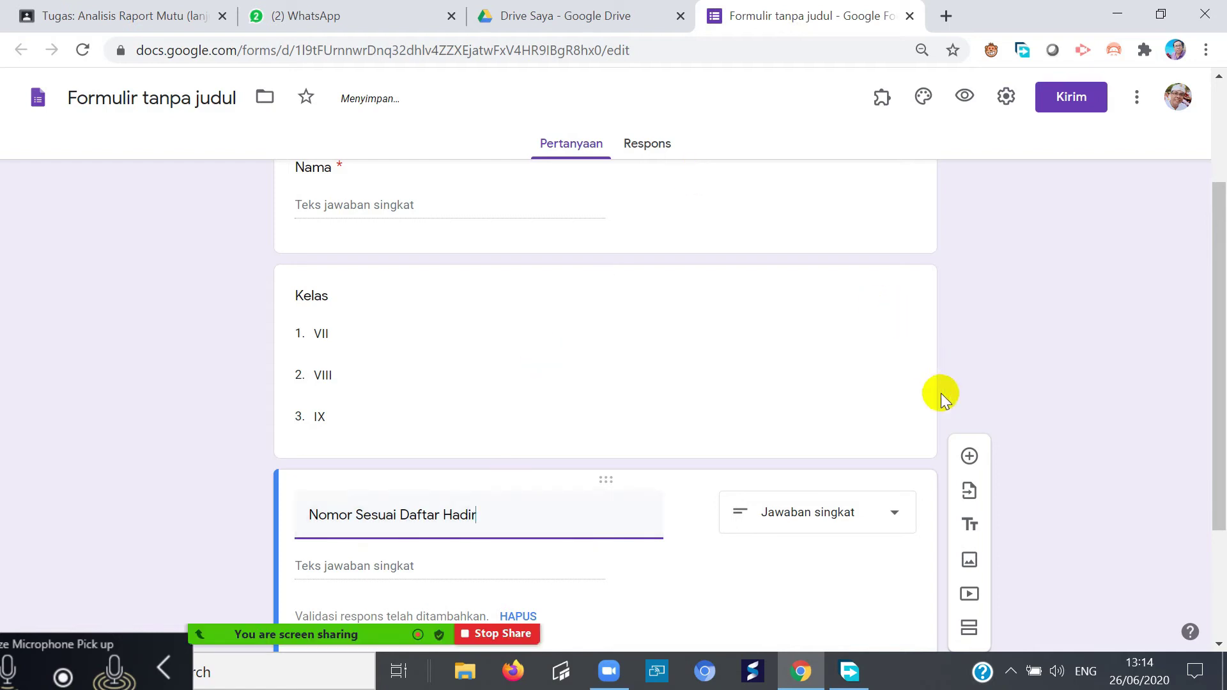
scroll(799, 475, "down", 3)
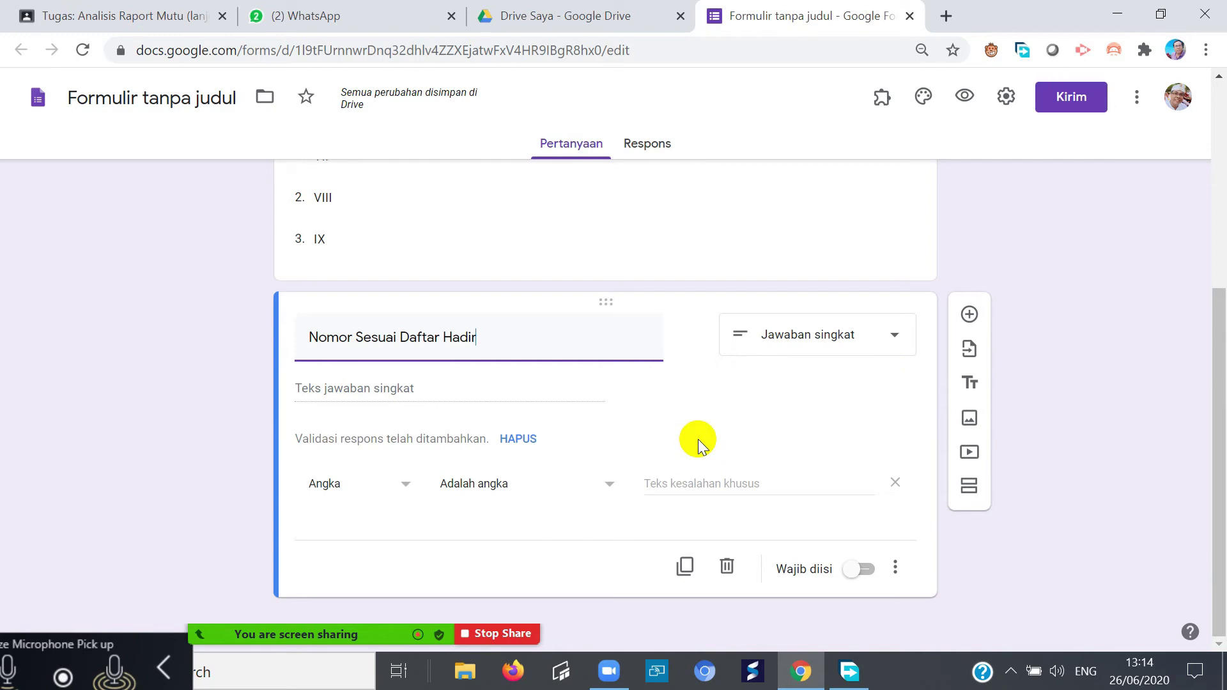
- Keep the question type on Jawaban singkat (short answer)
left_click(890, 336)
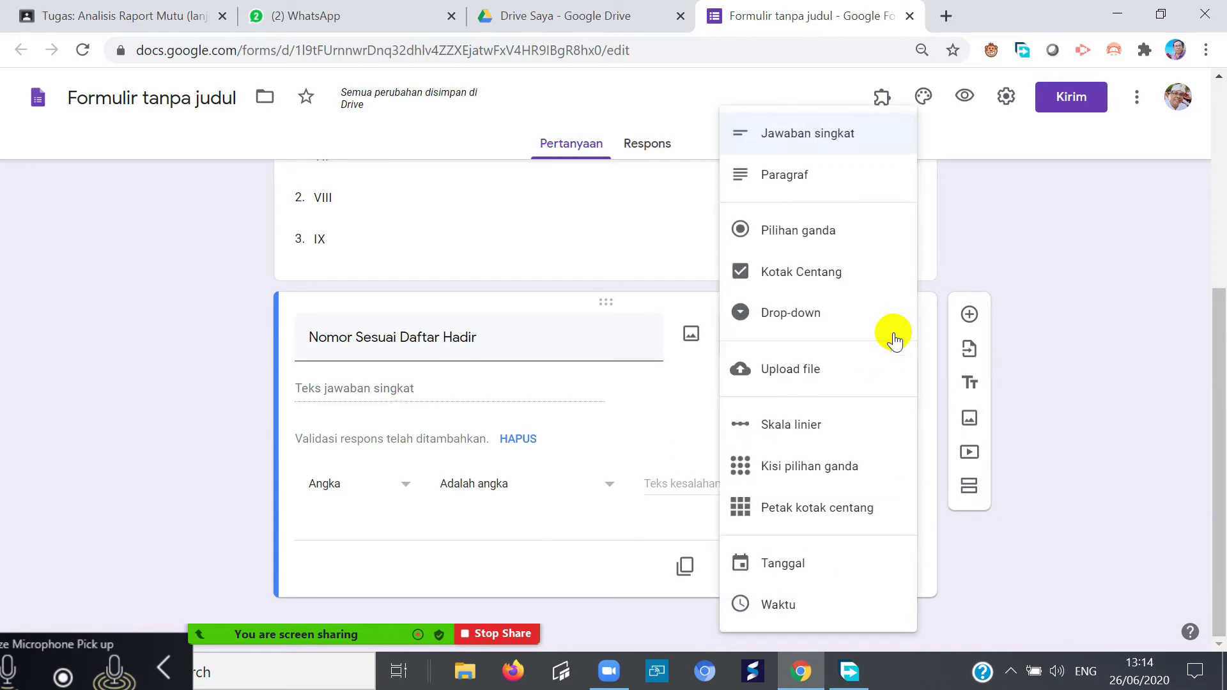
left_click(606, 401)
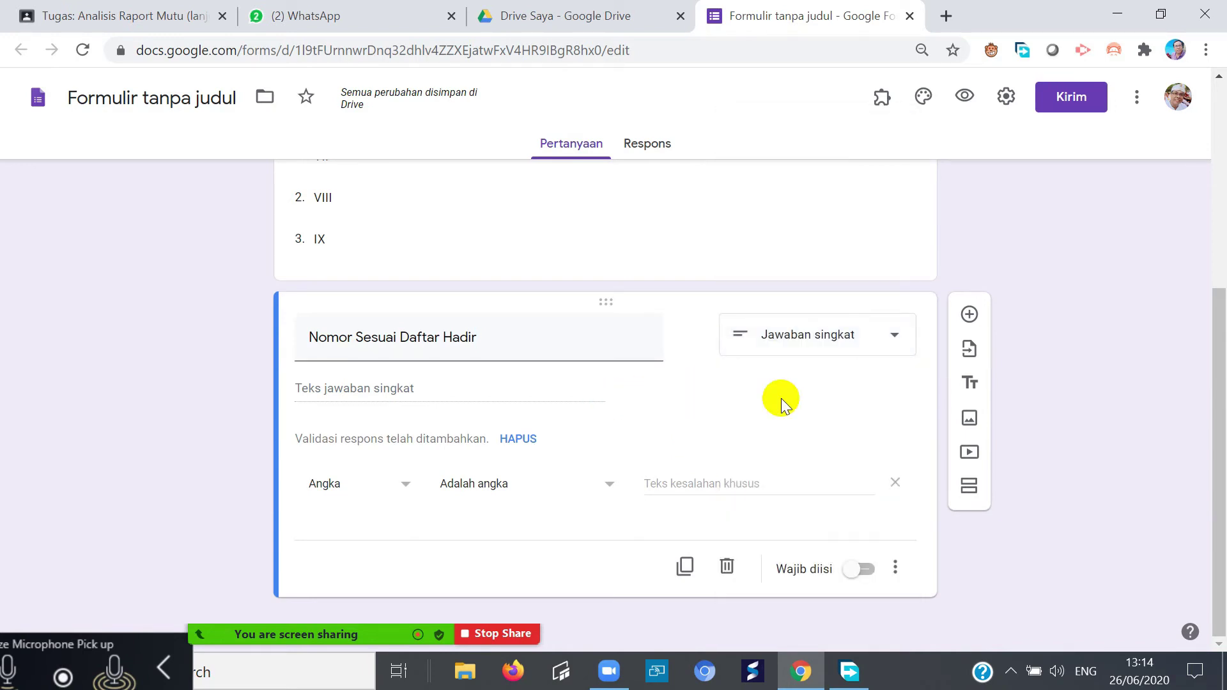
scroll(803, 390, "up", 5)
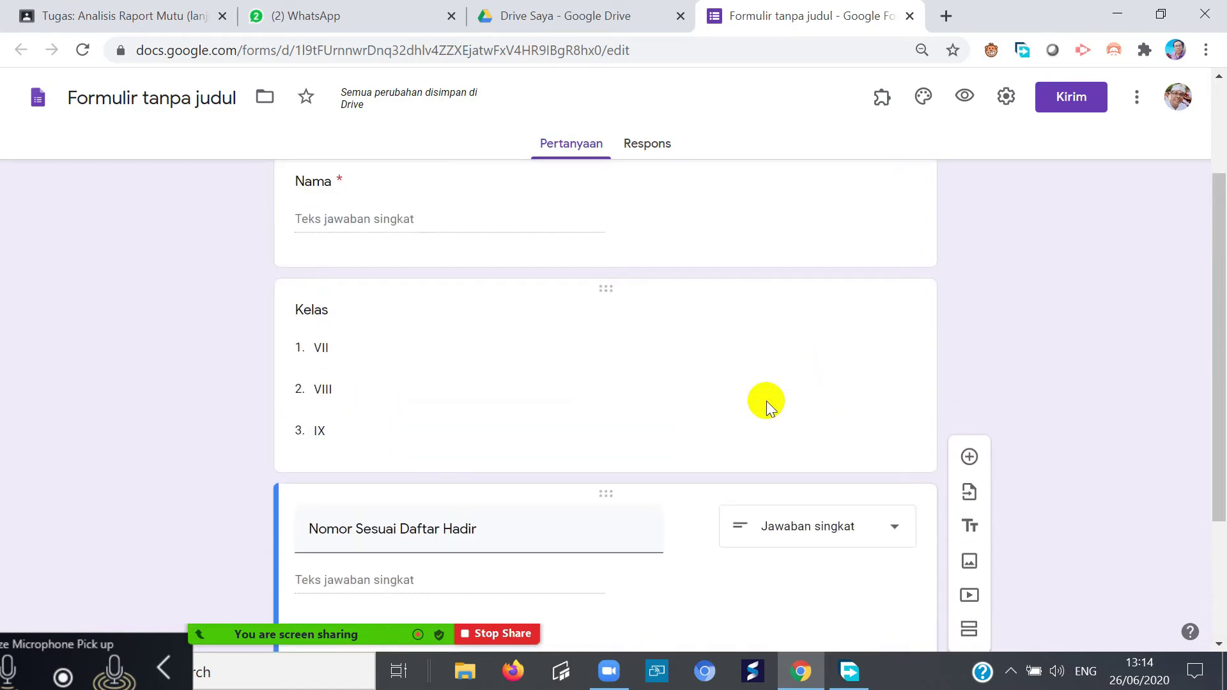
scroll(650, 409, "down", 5)
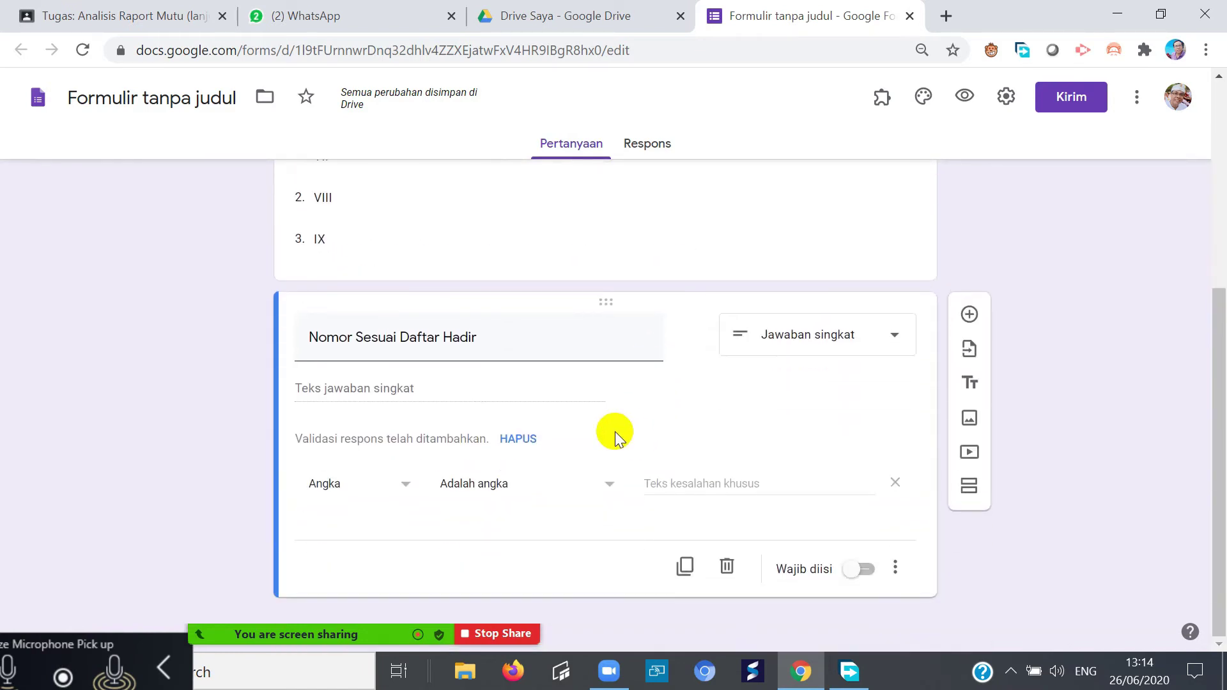
scroll(610, 427, "up", 5)
scroll(604, 422, "down", 5)
scroll(615, 408, "up", 5)
scroll(617, 412, "down", 5)
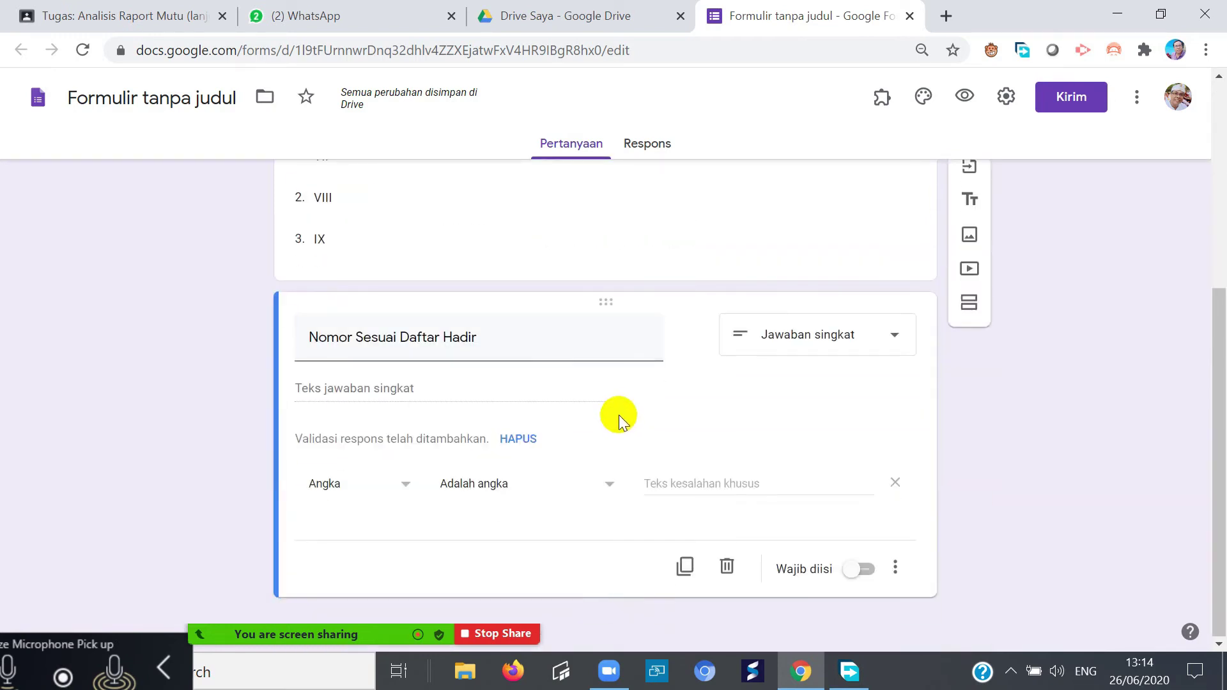
scroll(620, 416, "up", 5)
scroll(619, 416, "down", 5)
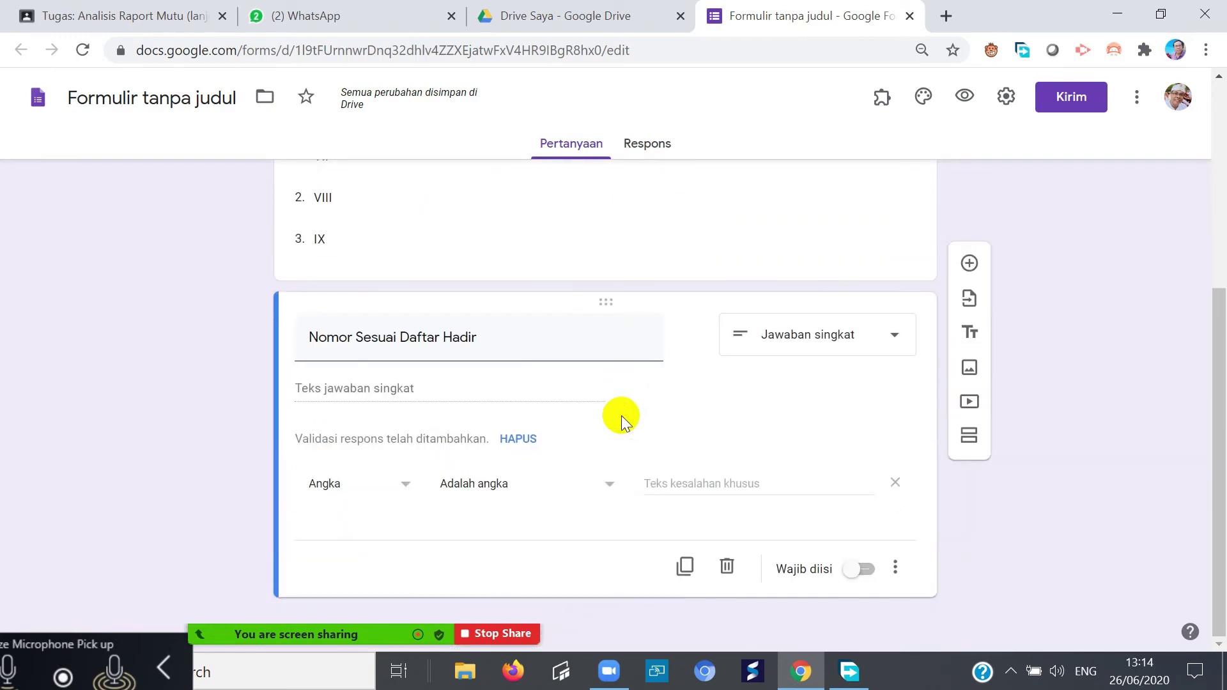
scroll(621, 415, "up", 3)
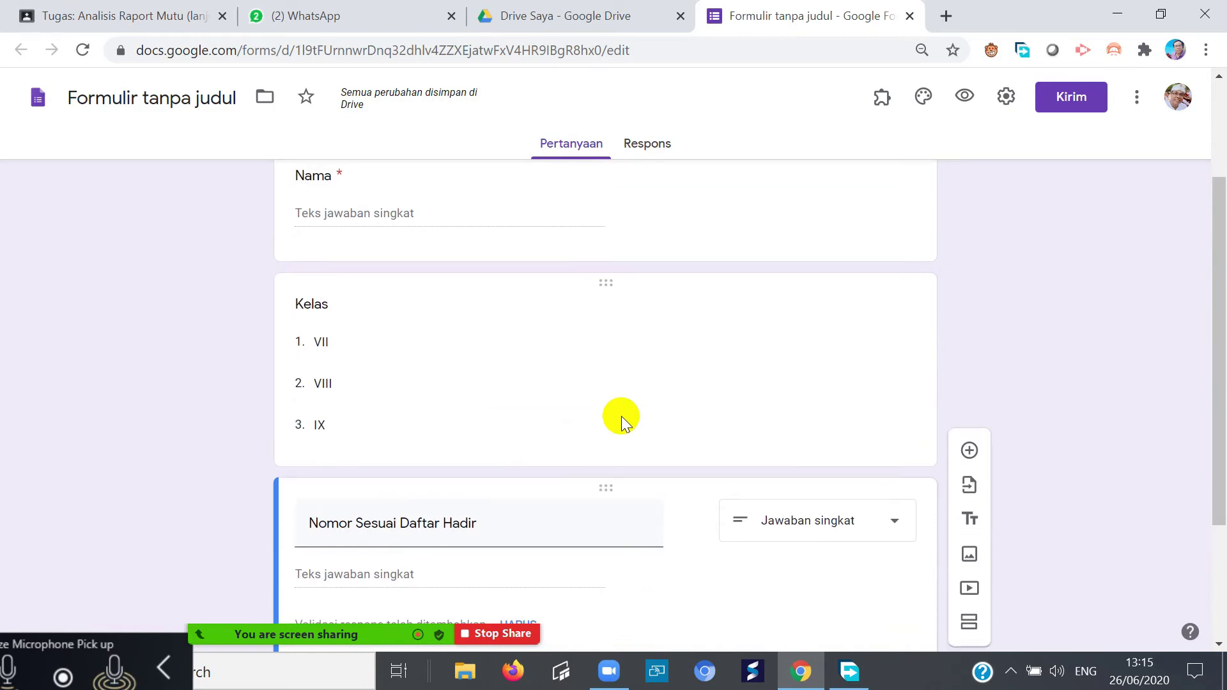
scroll(621, 417, "down", 3)
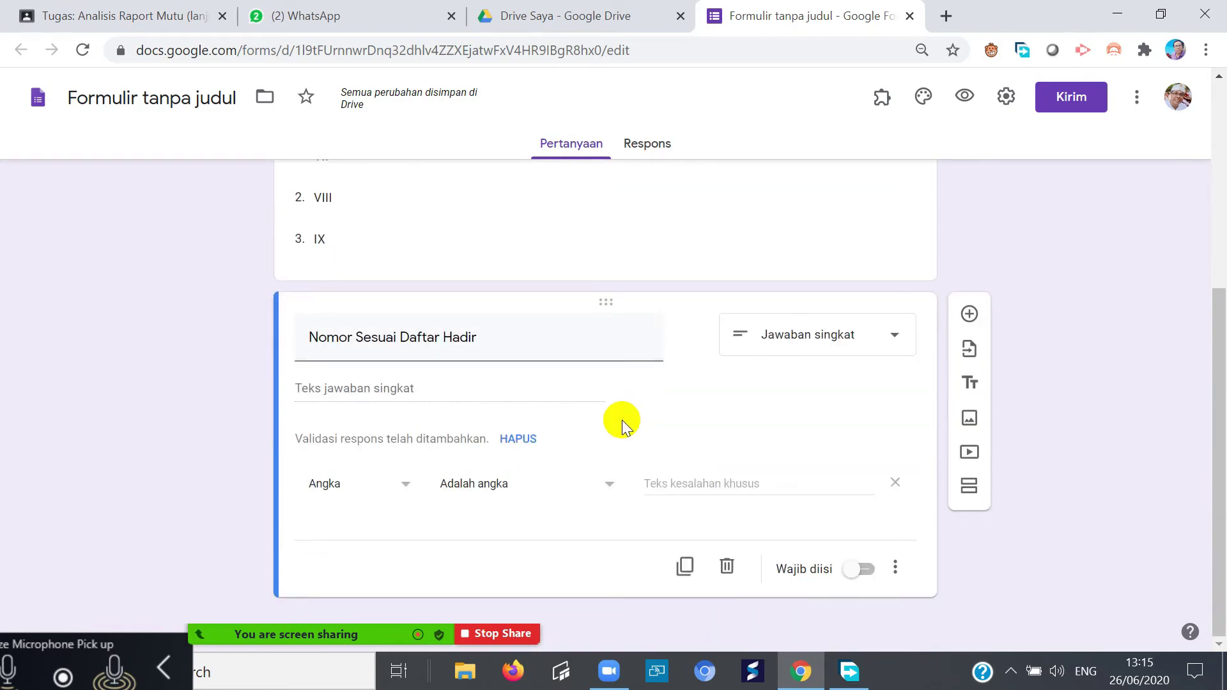
scroll(623, 421, "up", 5)
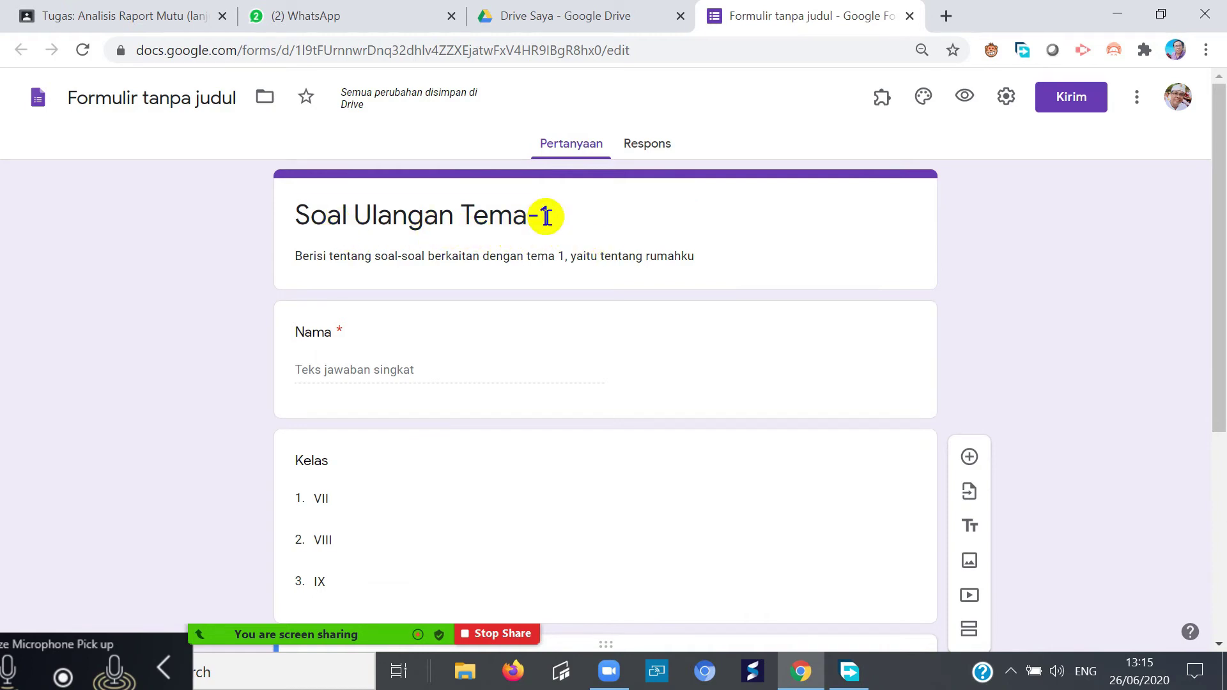
- Replace the form heading with 'Soal Ulangan Tema-1'
left_click_drag(546, 213, 295, 215)
right_click(378, 219)
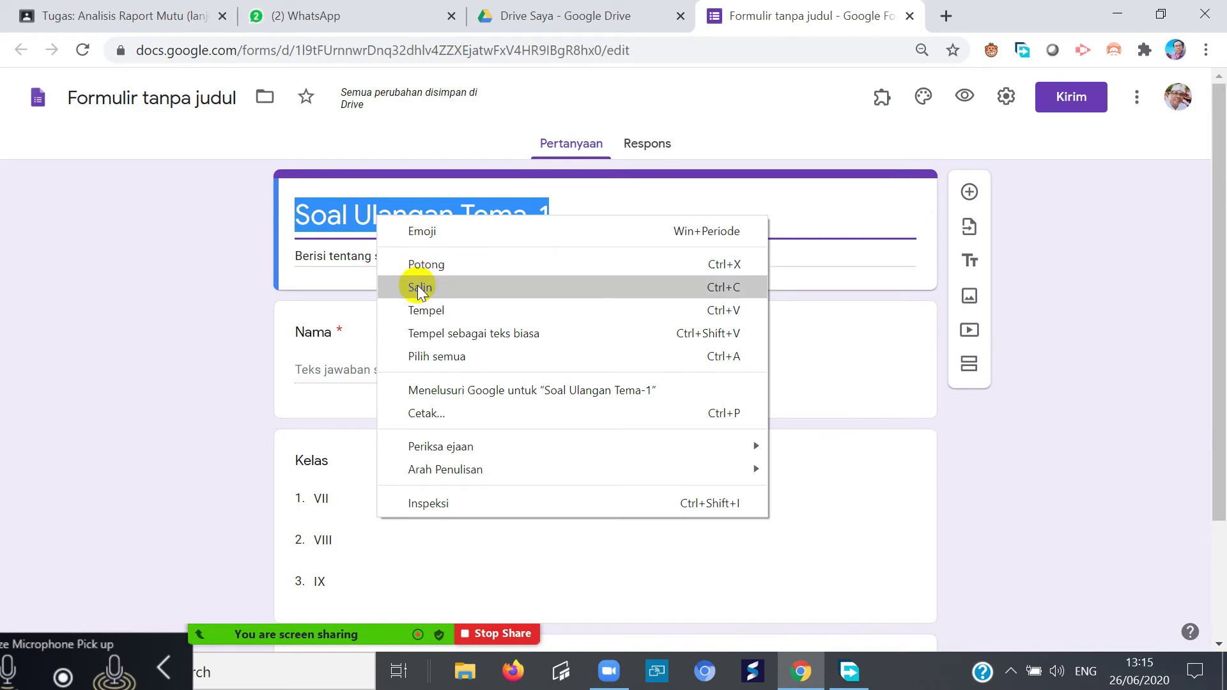
left_click(421, 311)
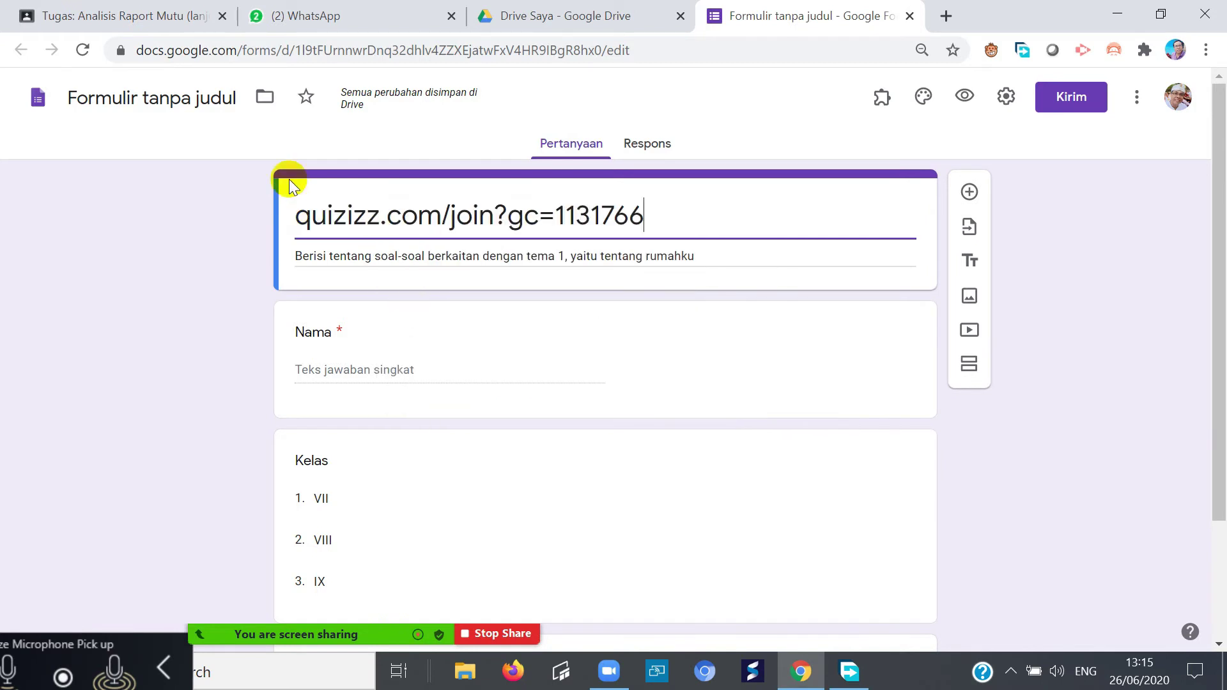
left_click(151, 97)
right_click(132, 97)
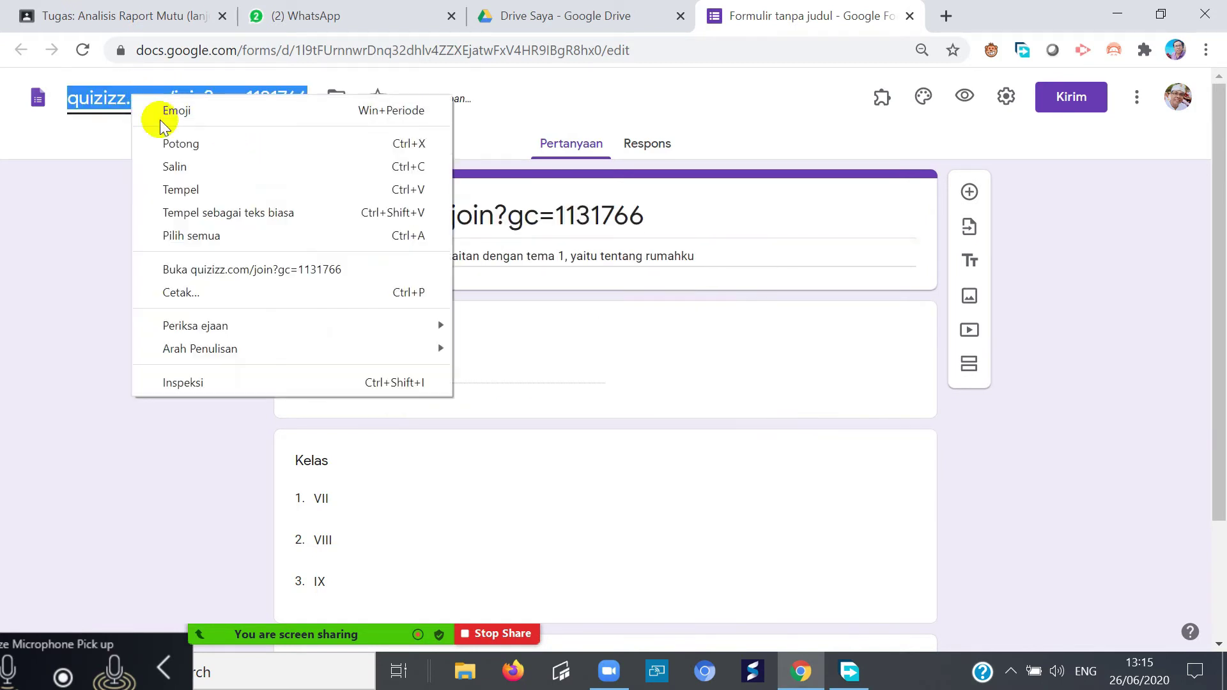
left_click(170, 164)
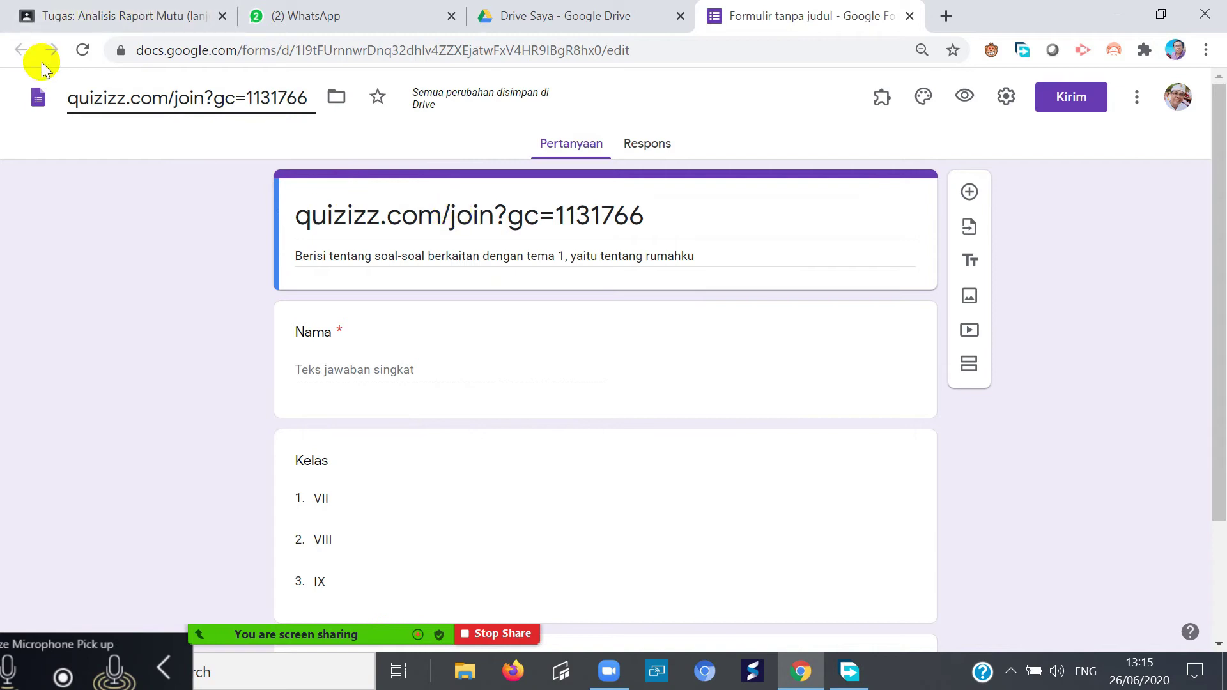
left_click(524, 209)
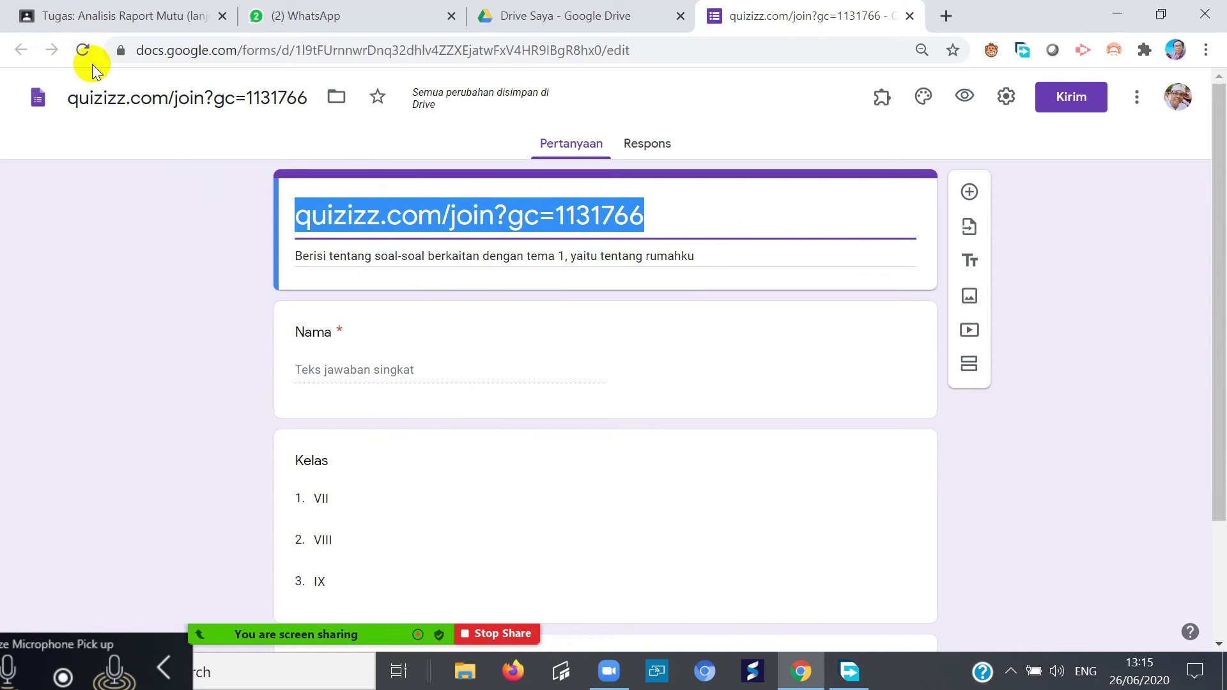
type("Soal")
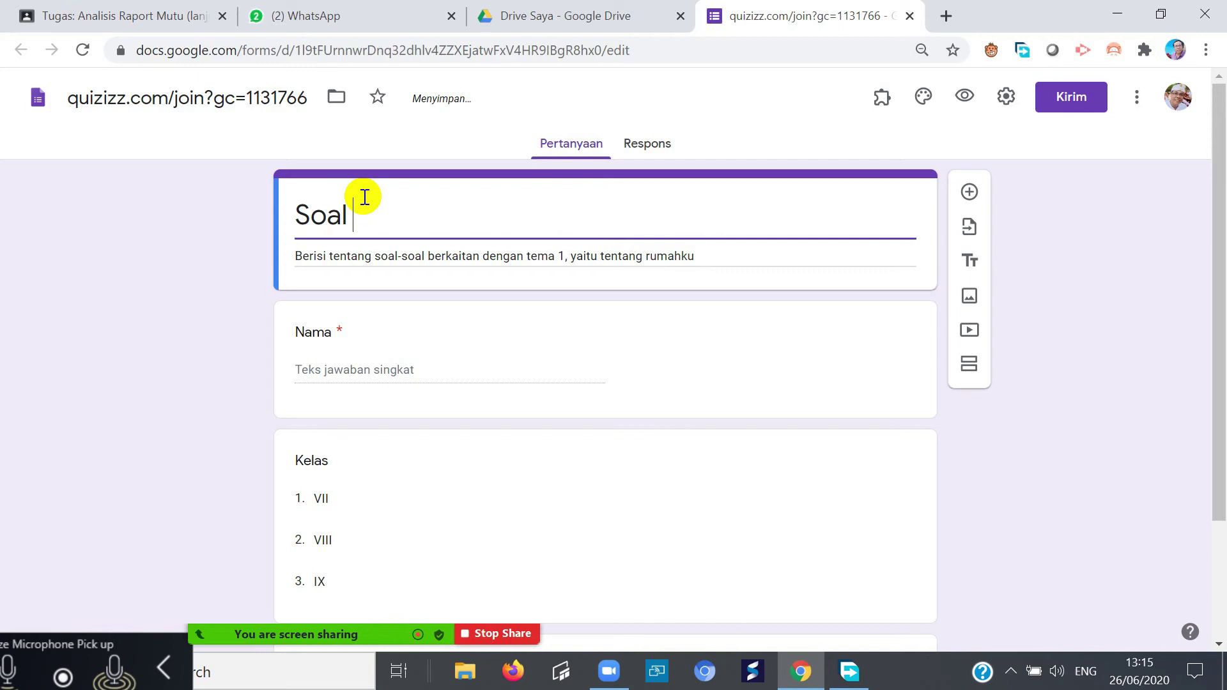
type(" Ulangan Tema")
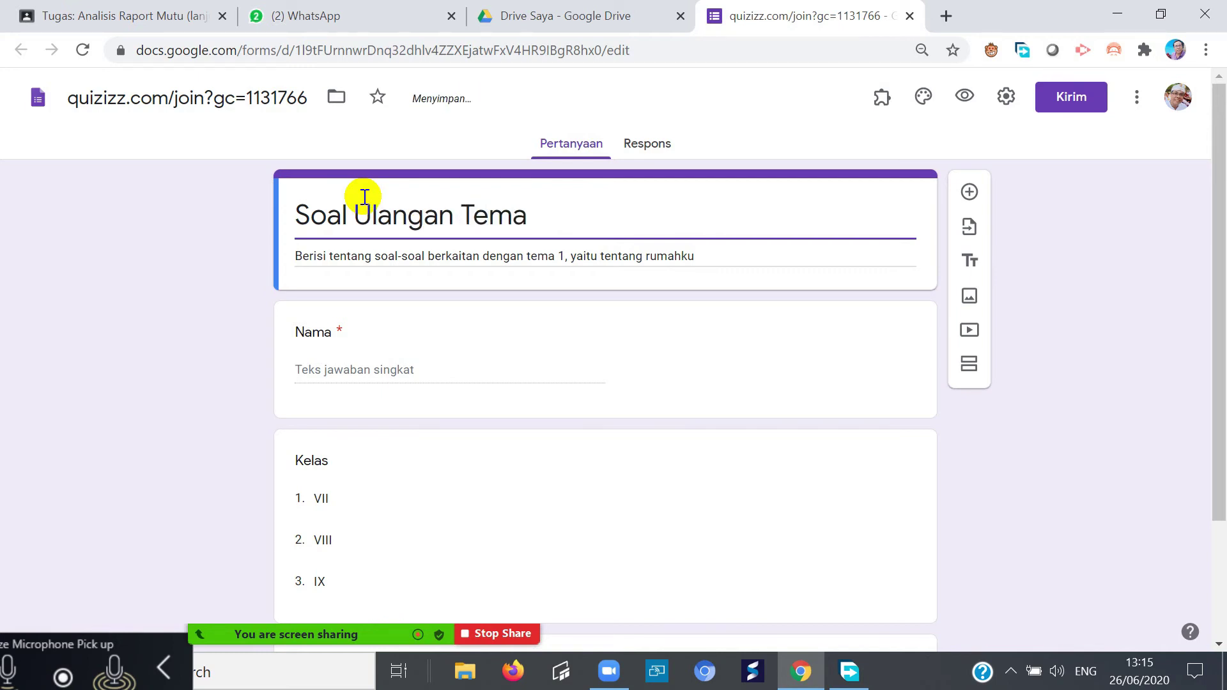
- Rename the form file to 'Soal Ulangan Tema-1'
left_click(186, 106)
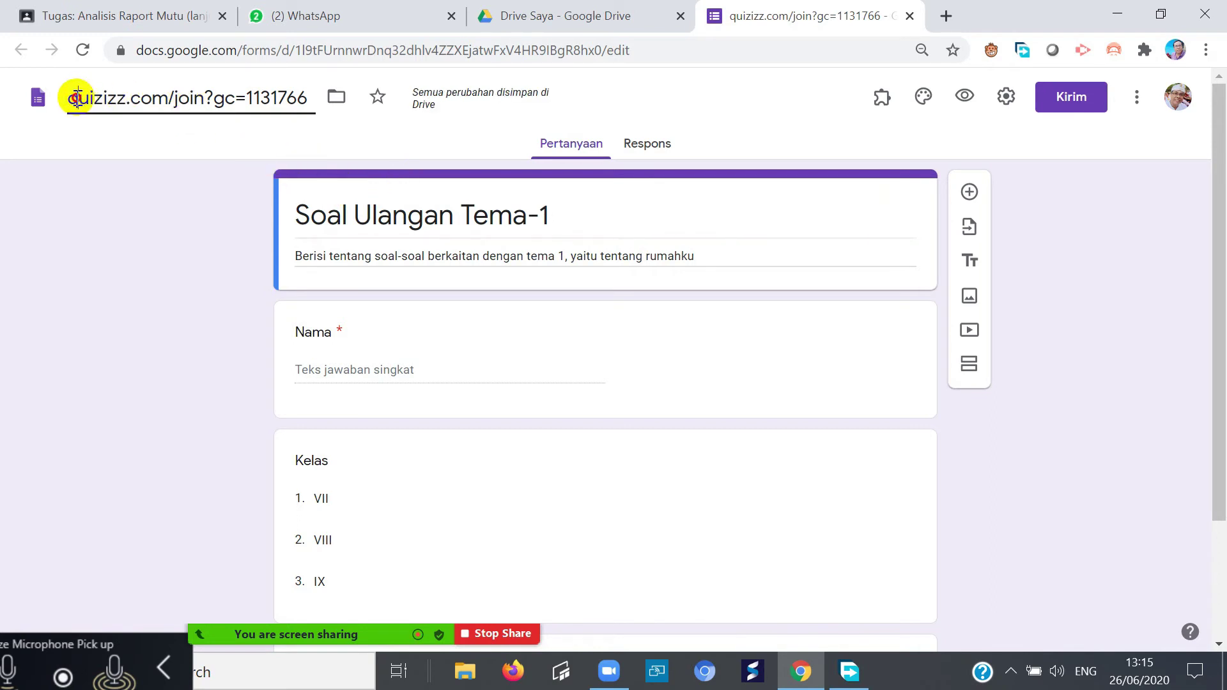
left_click_drag(78, 99, 319, 101)
type("soal")
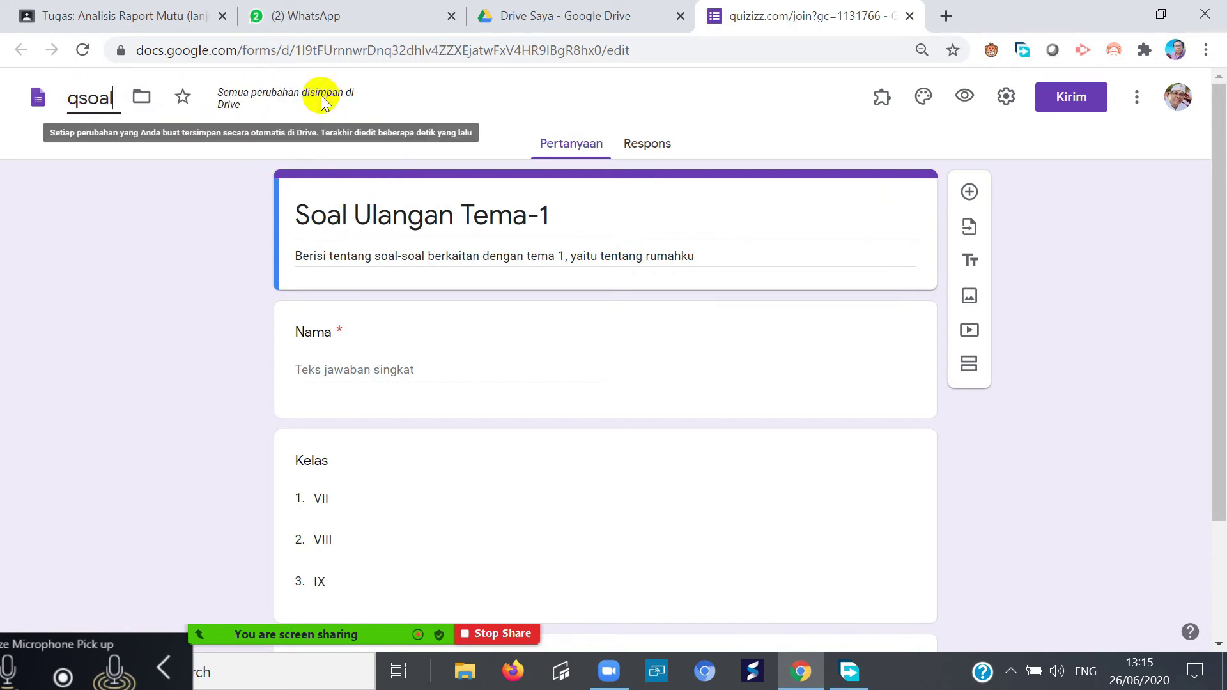
type(" Tma-")
key("BackSpace")
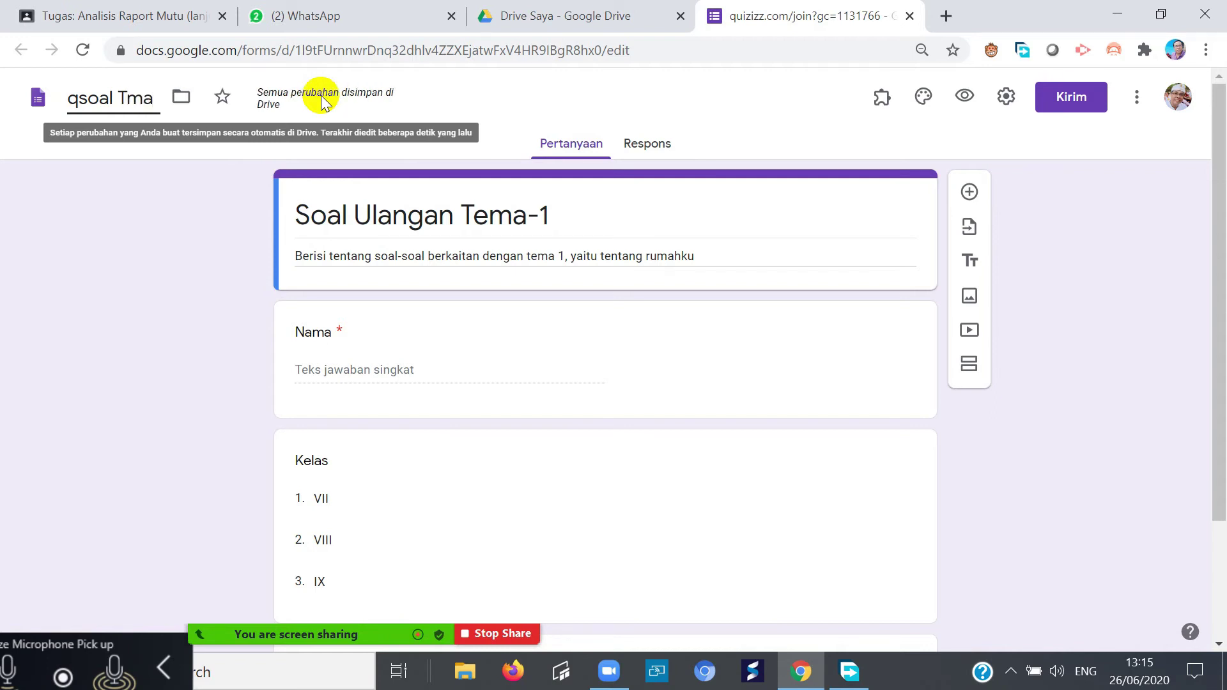
key("BackSpace")
key("BackSpace")
key("BackSpace")
key("BackSpace")
key("BackSpace")
key("BackSpace")
key("BackSpace")
key("BackSpace")
key("BackSpace")
type("Soal Ulangan Tema-1")
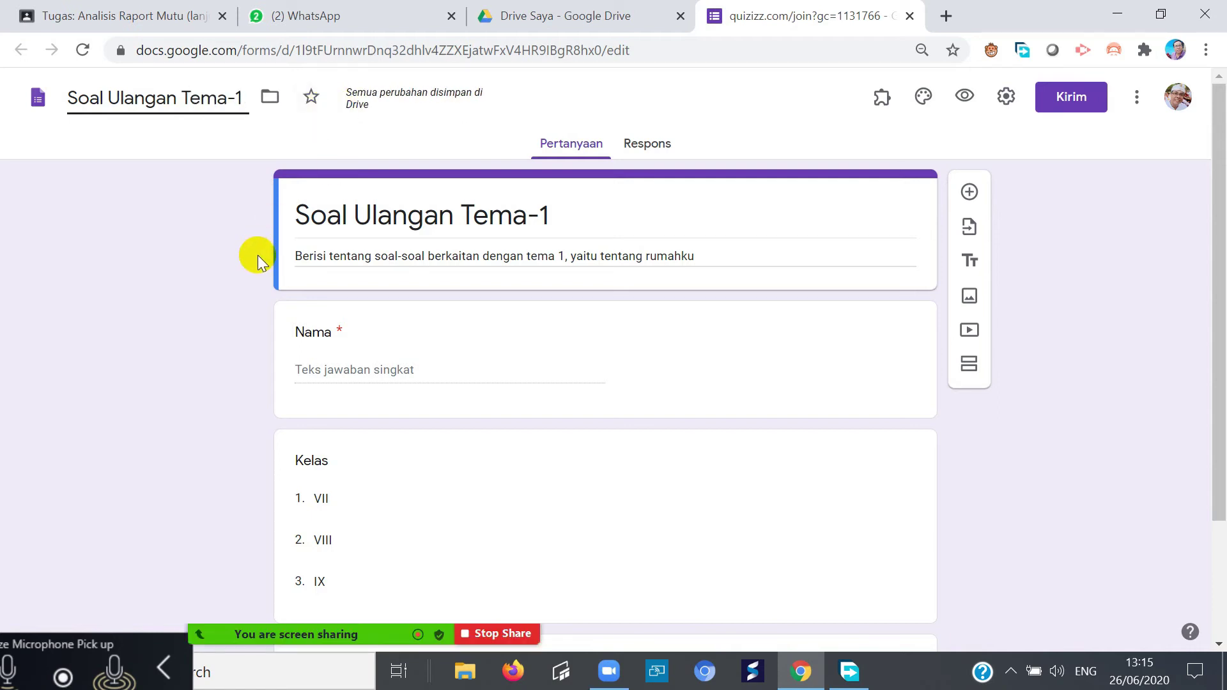
- Insert a new section after Kelas, moving Nomor Sesuai Daftar Hadir into section 2
left_click(200, 302)
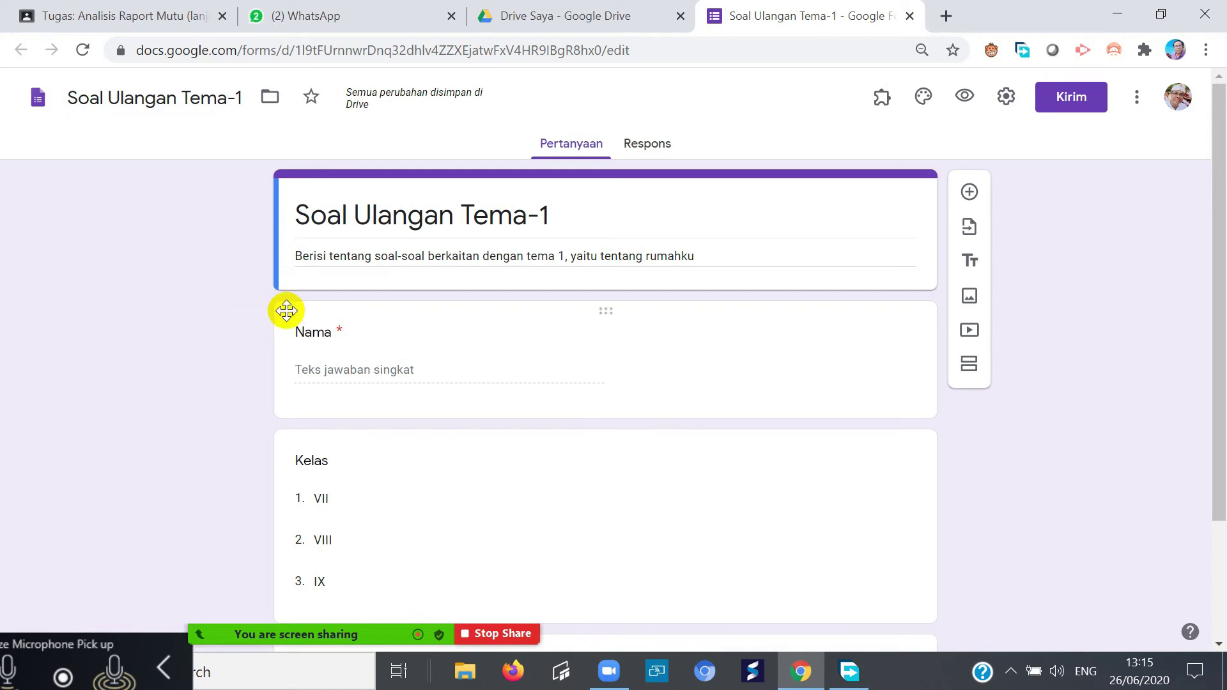
scroll(372, 367, "down", 2)
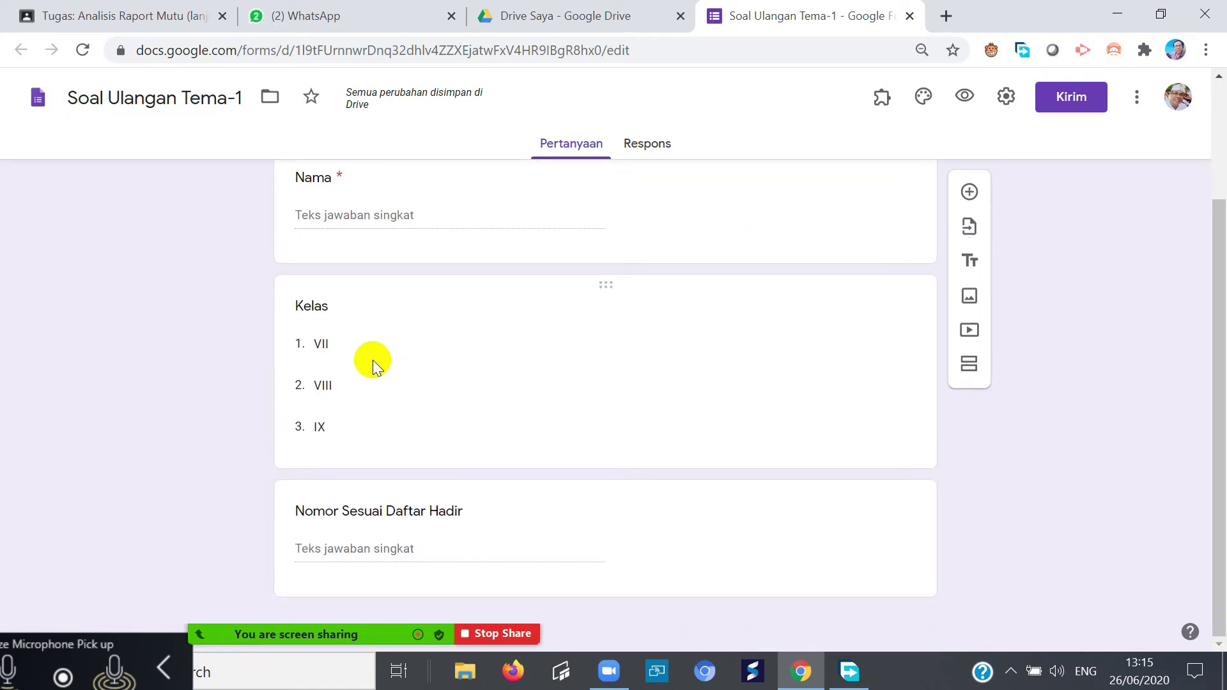
left_click(327, 340)
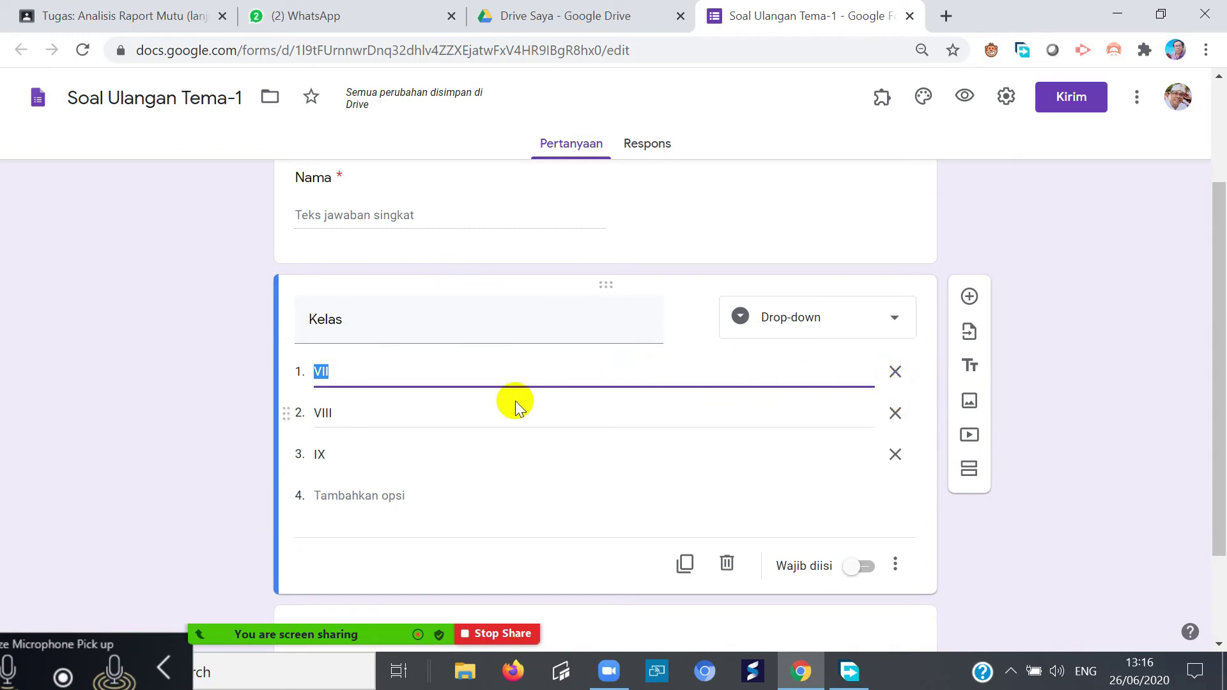
left_click(476, 446)
scroll(543, 444, "up", 2)
scroll(547, 432, "down", 4)
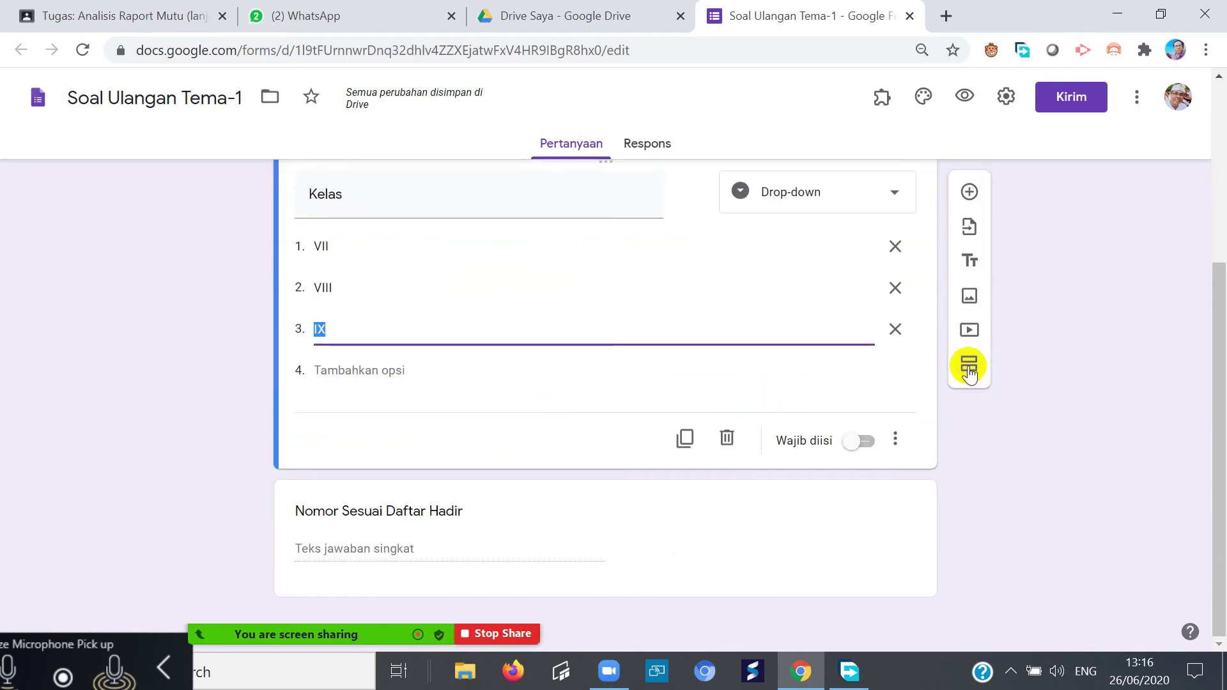
left_click(969, 367)
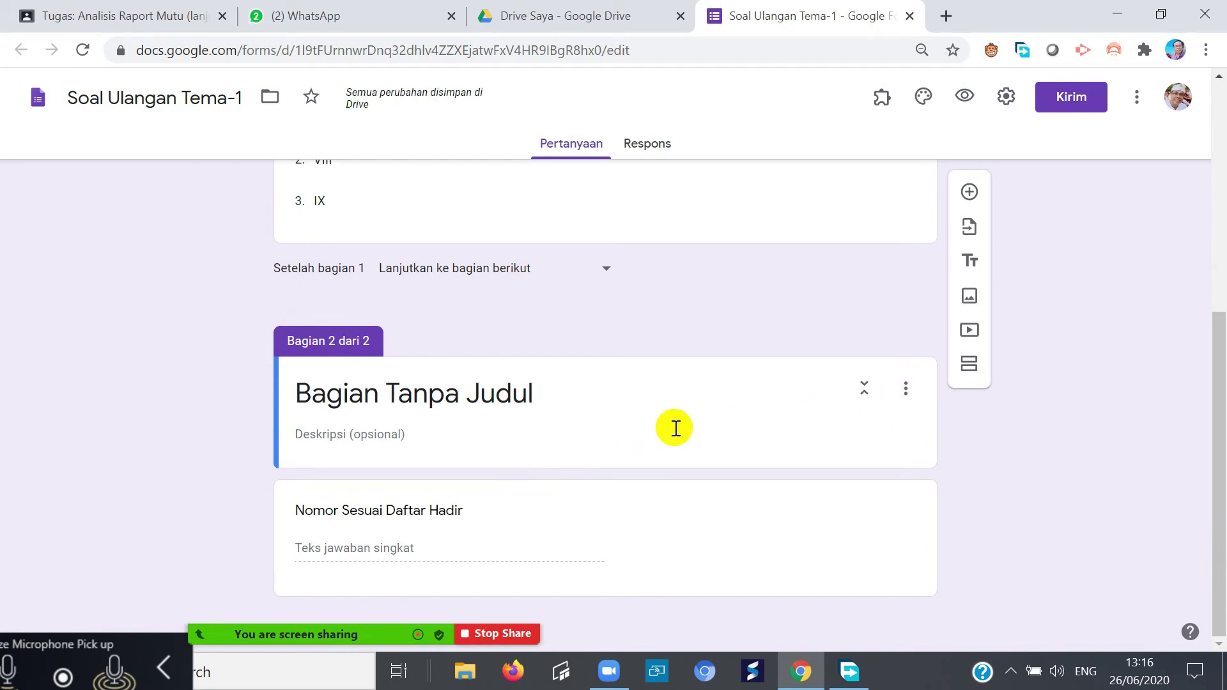
- Drag the Nomor Sesuai Daftar Hadir question upward in the form
left_click(391, 397)
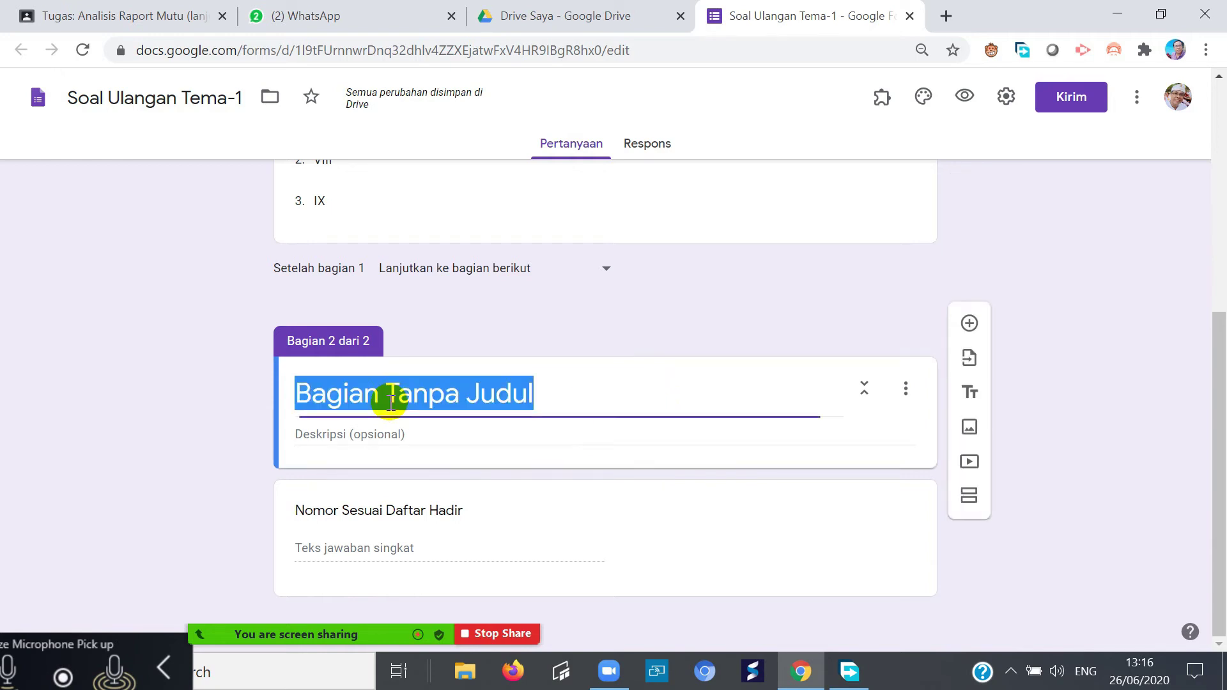
scroll(679, 438, "up", 6)
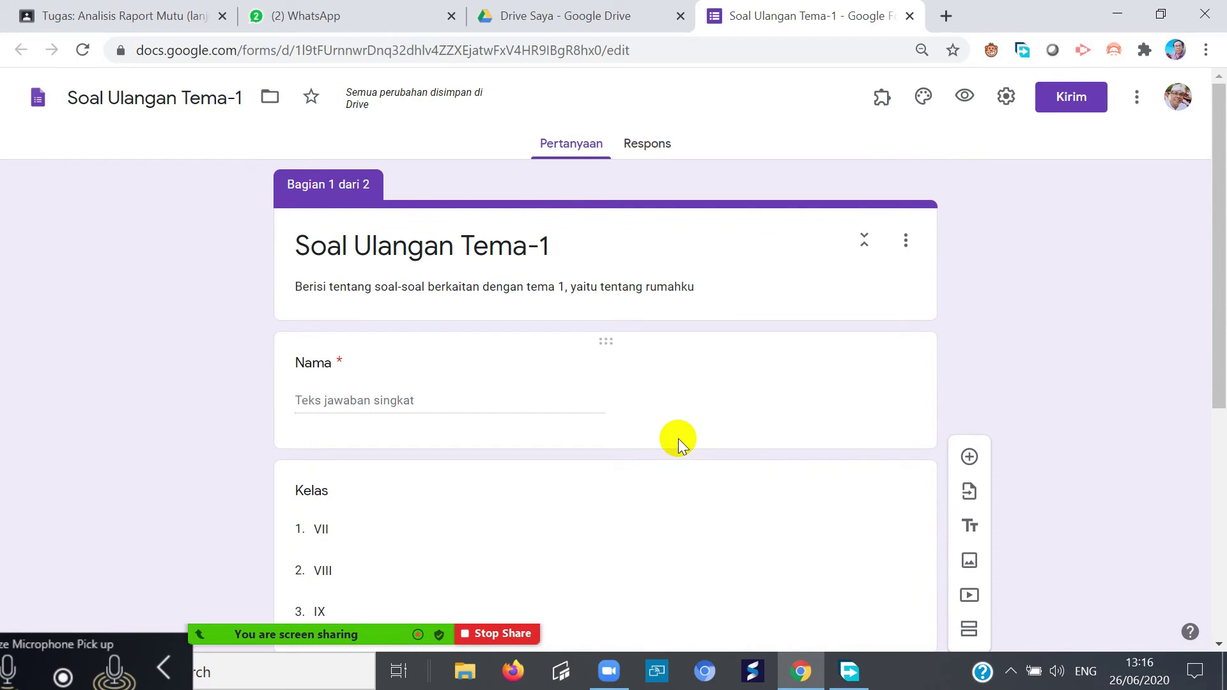
scroll(677, 438, "down", 6)
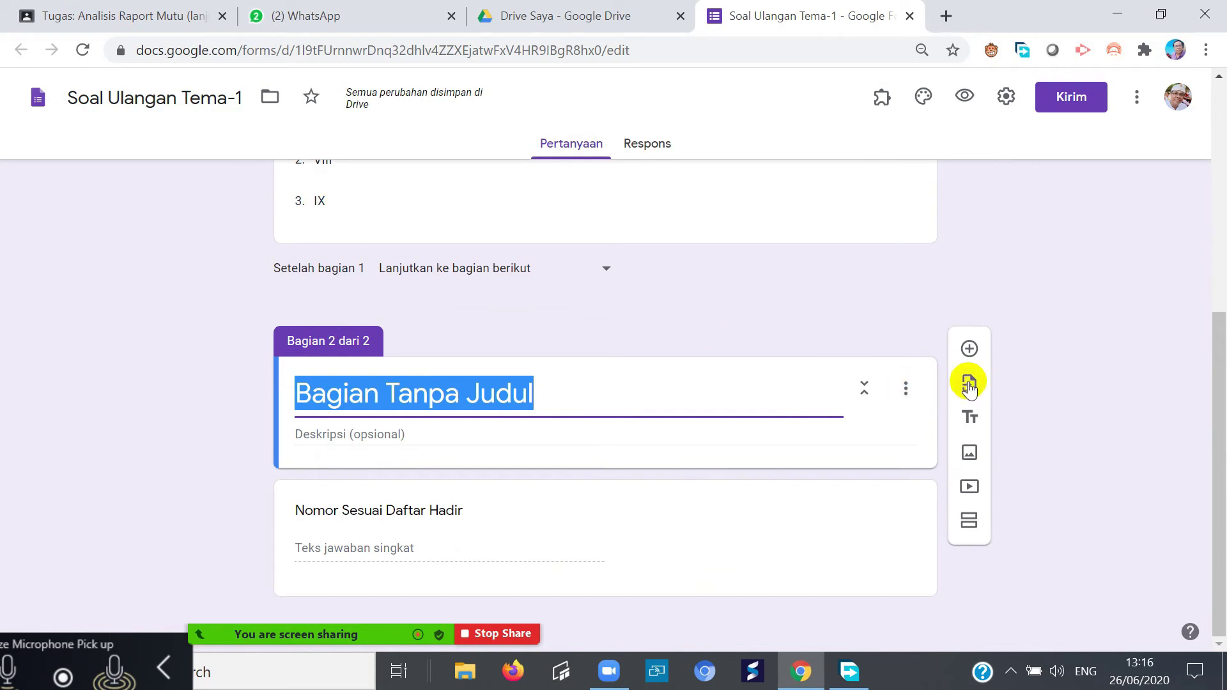
scroll(578, 402, "up", 4)
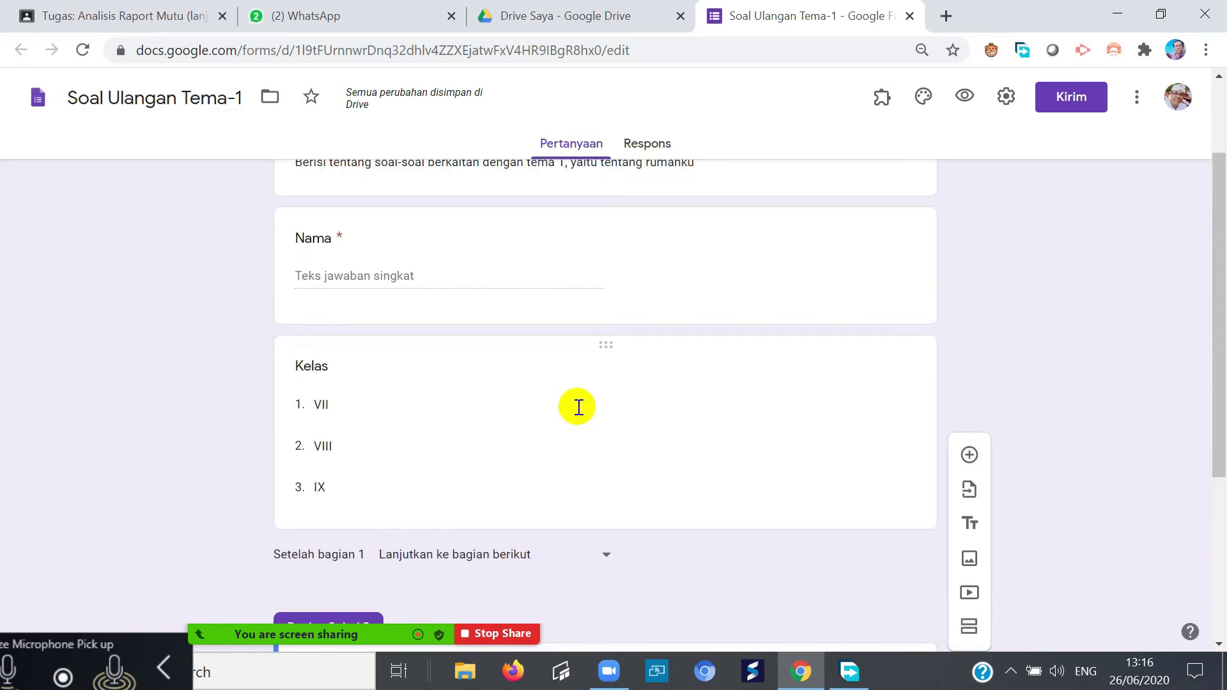
scroll(575, 409, "down", 4)
left_click(534, 506)
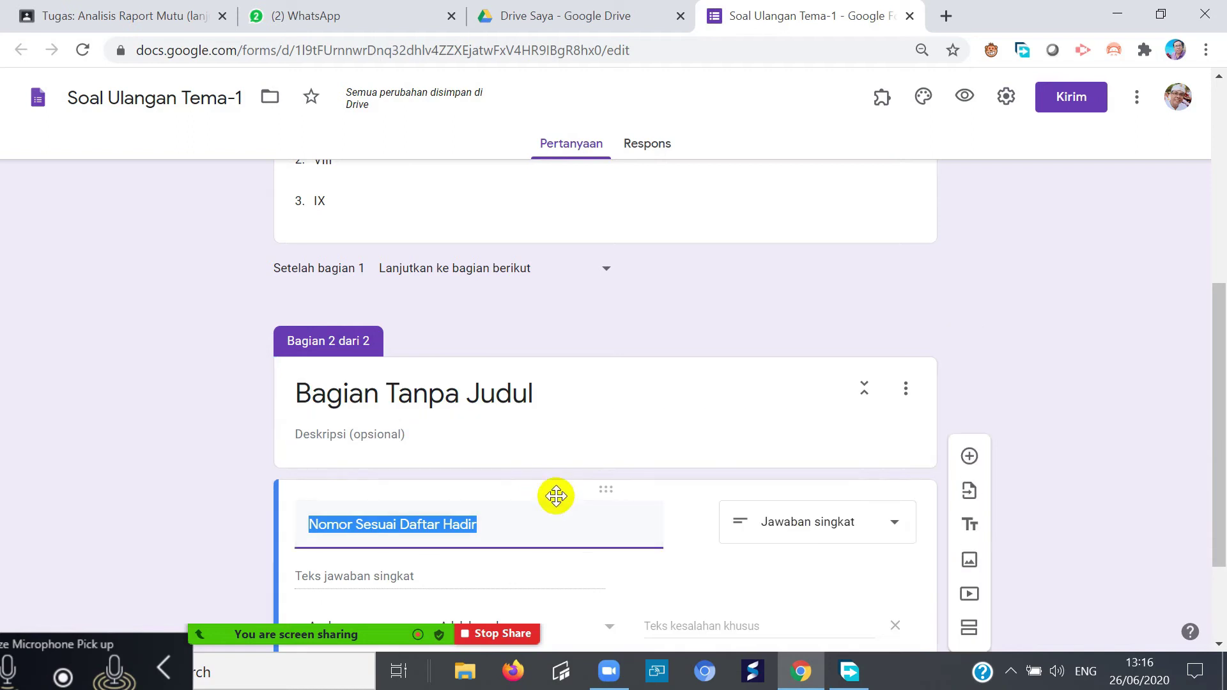
left_click_drag(600, 489, 616, 219)
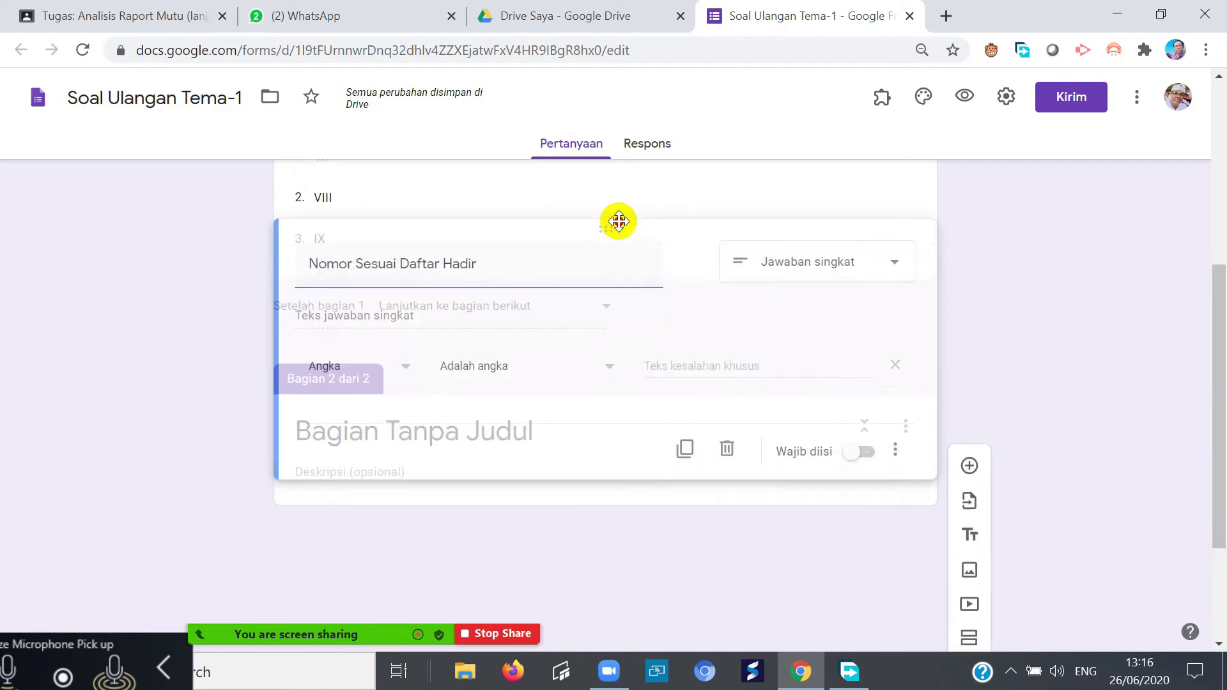
left_click(471, 555)
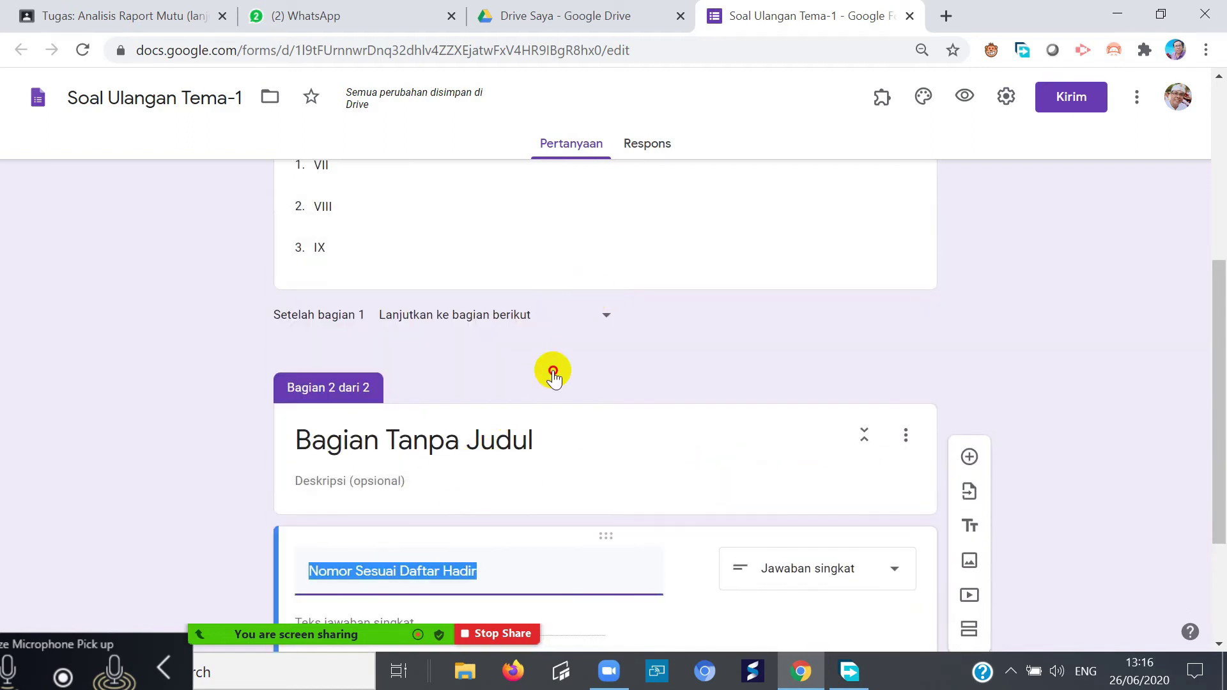
- Title section 2 'Petunjuk' with description 'Pilihlah salah satu jawaban yang benar'
left_click(538, 464)
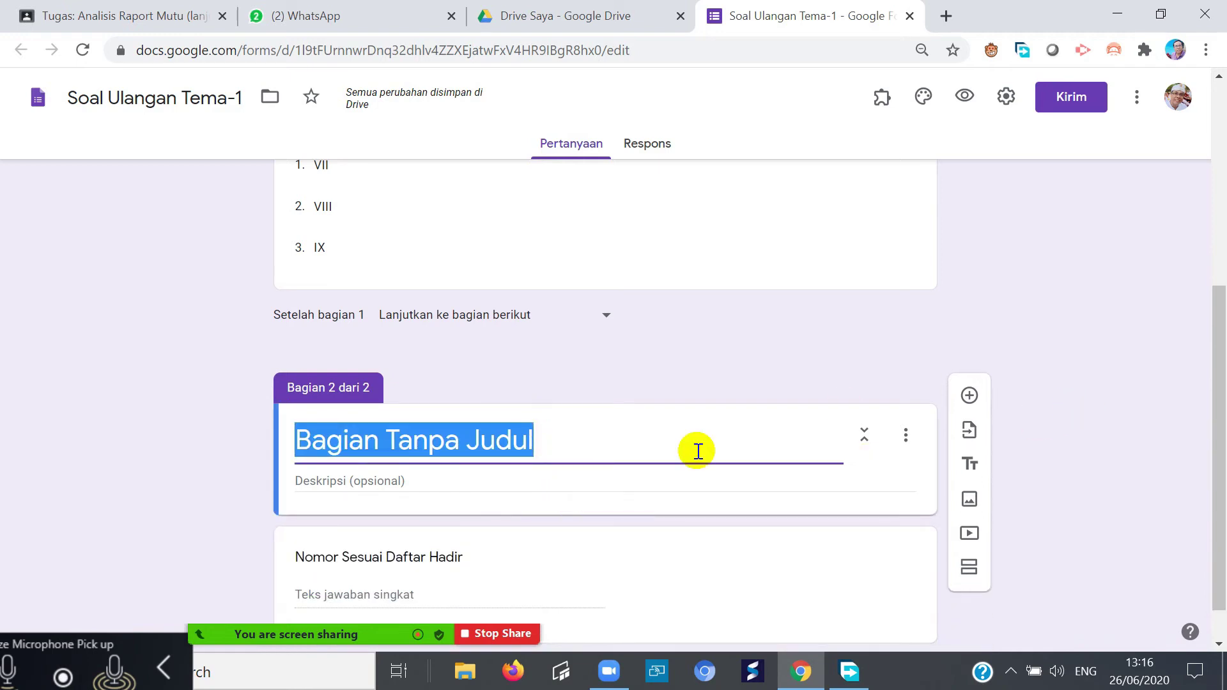
left_click(649, 466)
left_click(551, 439)
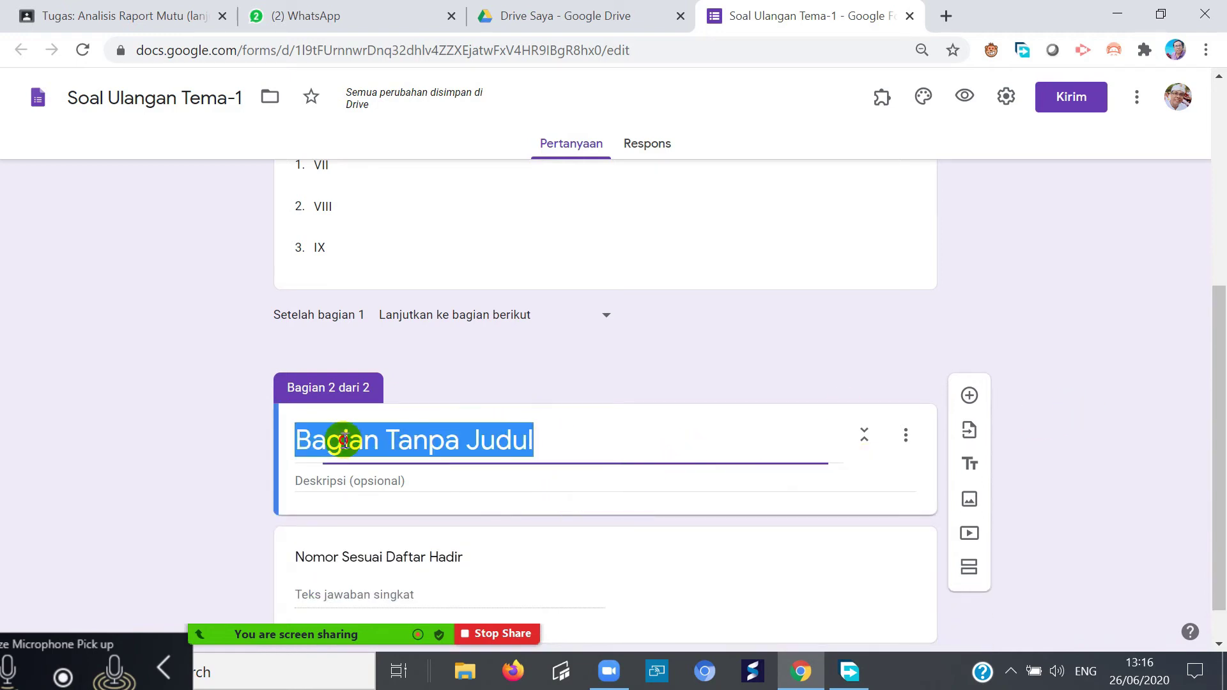
type("Petunjuk")
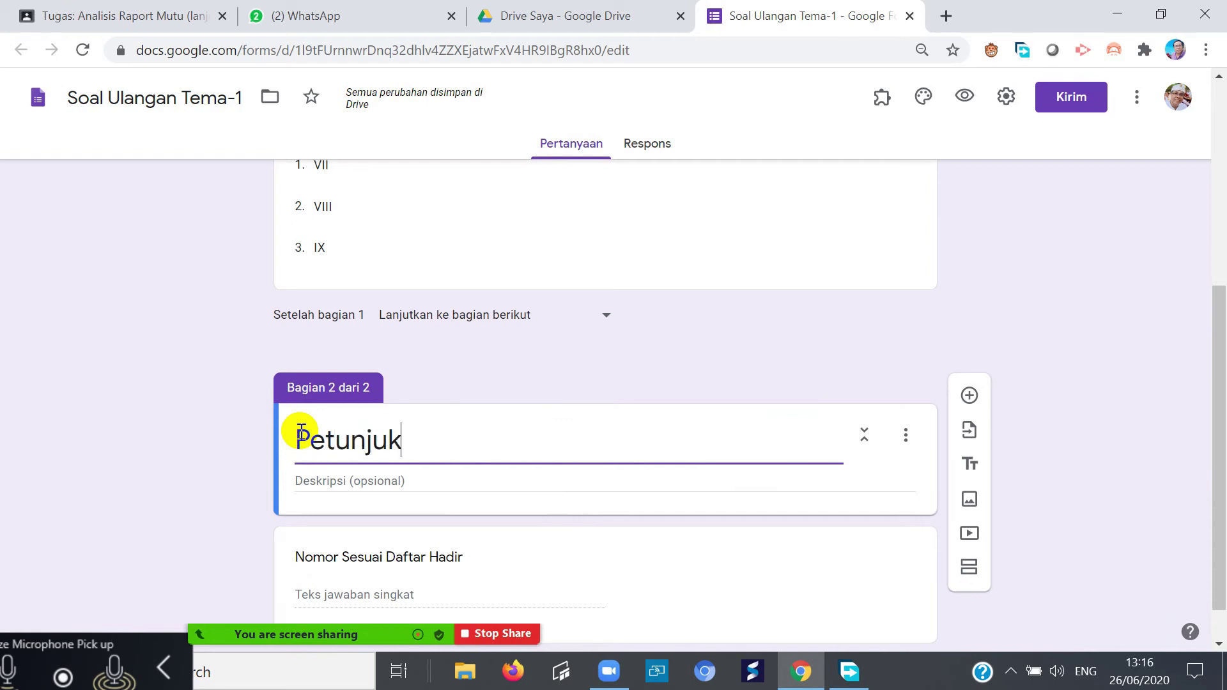
left_click(350, 483)
type("Pil")
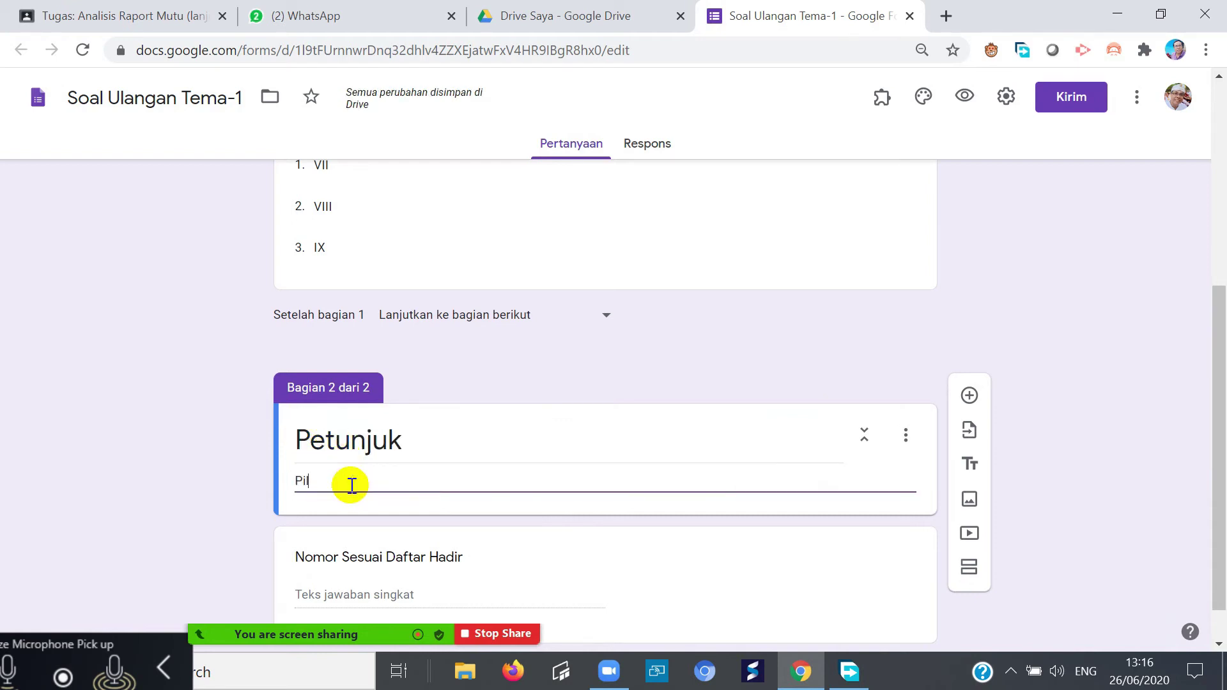
type("ihlah sat")
type("ah satu ja")
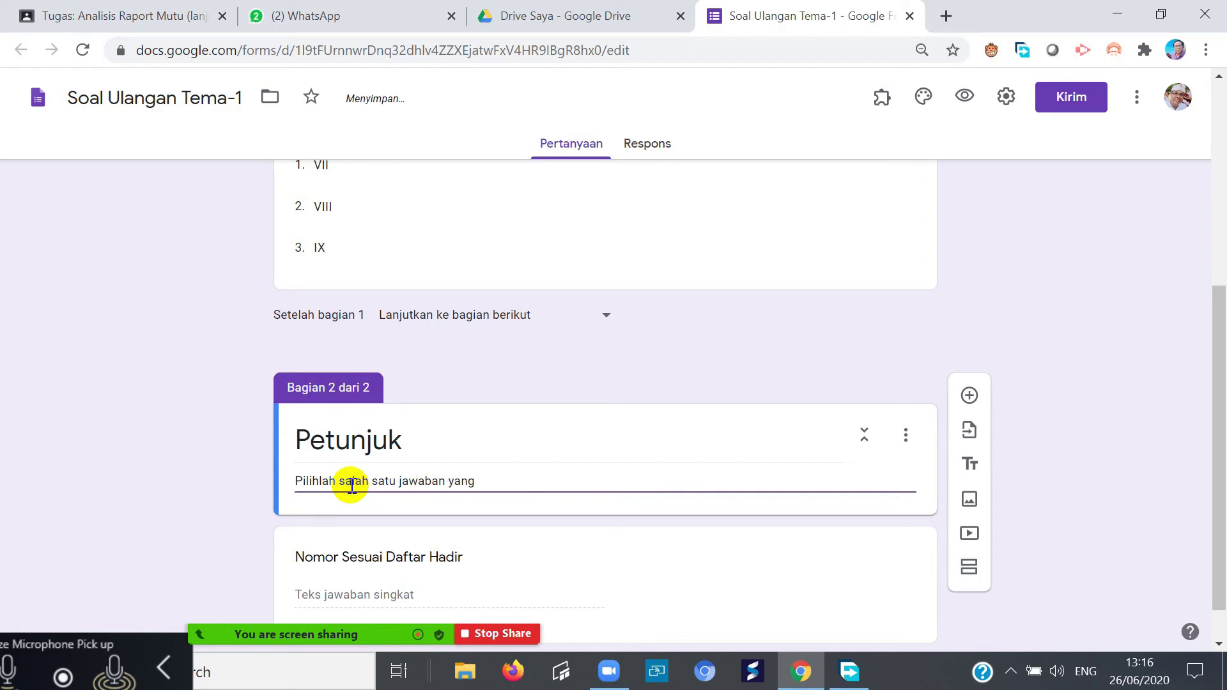
type(" benar")
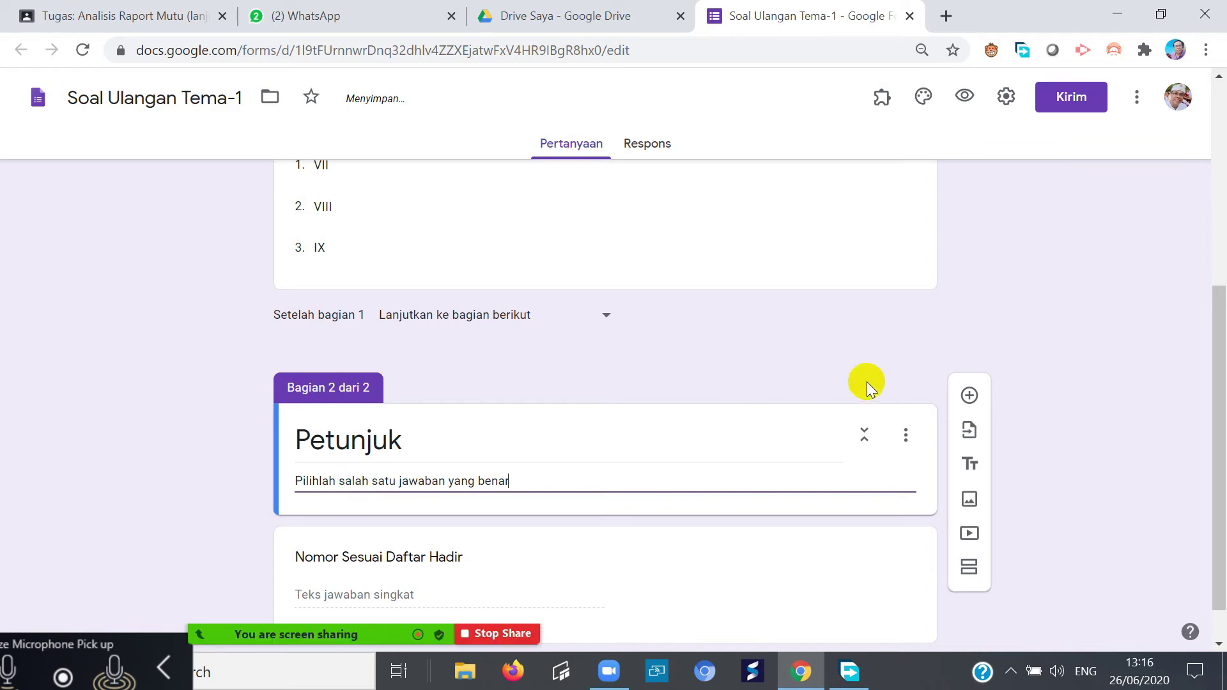
left_click(1026, 406)
- Drag Nomor Sesuai Daftar Hadir into section 1, directly below Kelas
left_click_drag(684, 545, 687, 293)
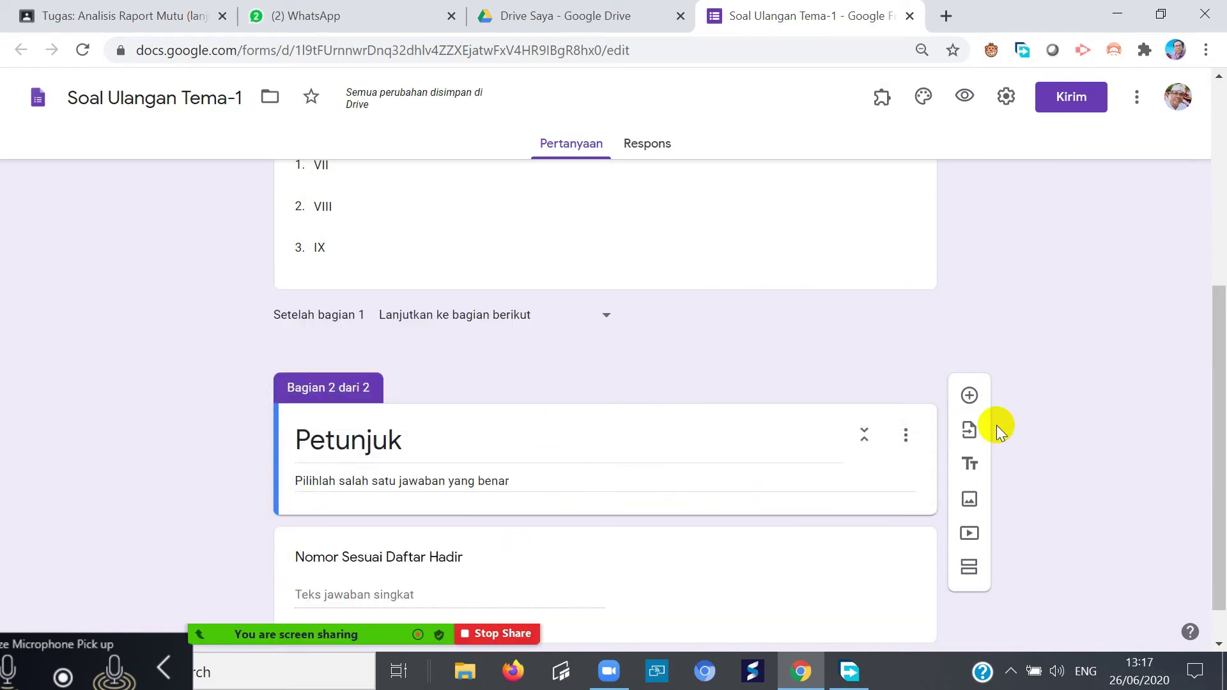
left_click_drag(1220, 432, 1180, 530)
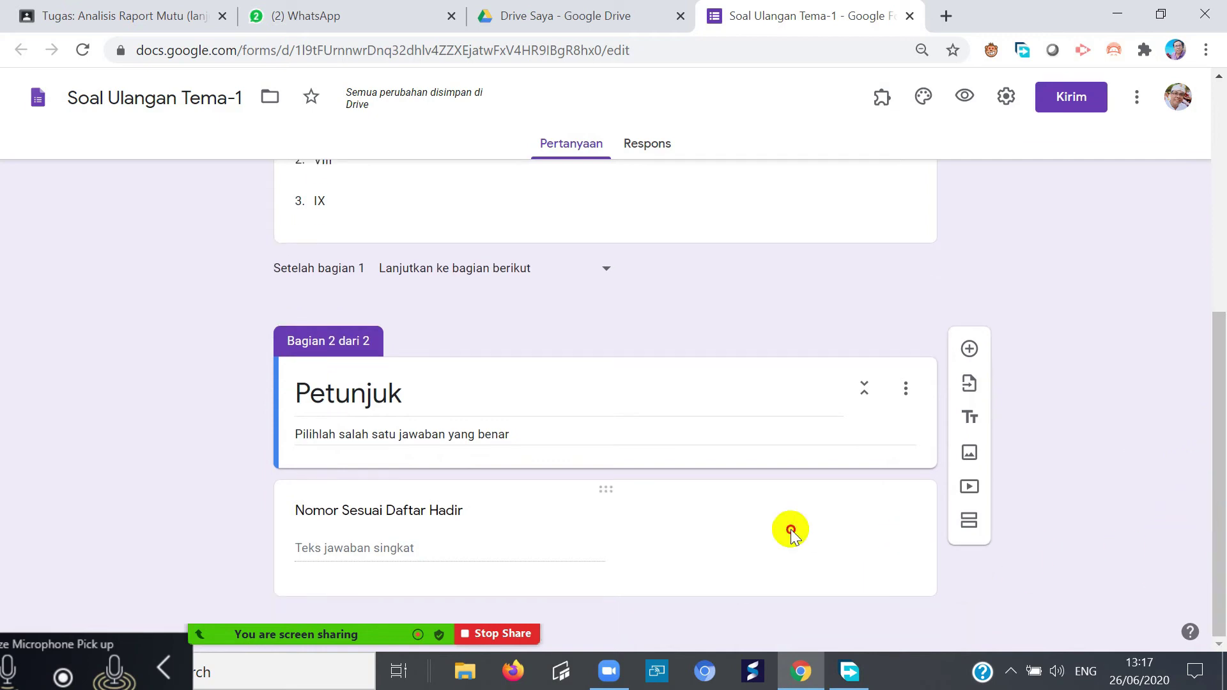
left_click_drag(791, 530, 561, 479)
left_click(1000, 624)
left_click_drag(646, 487, 608, 266)
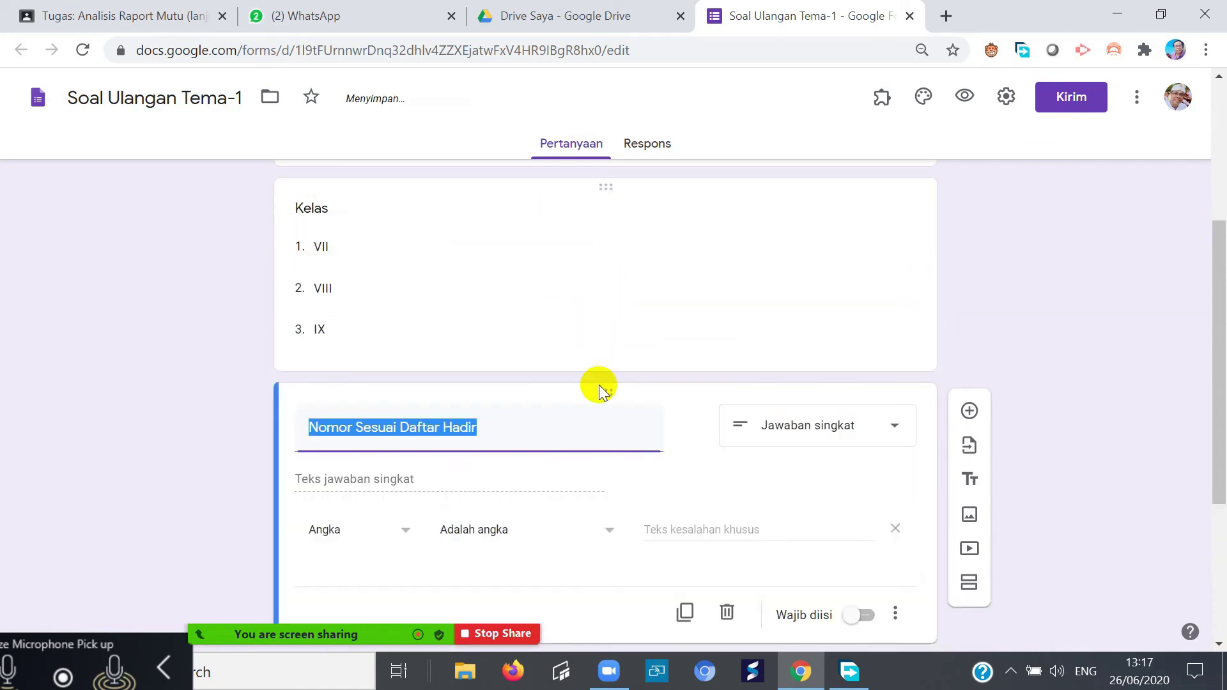
left_click(558, 552)
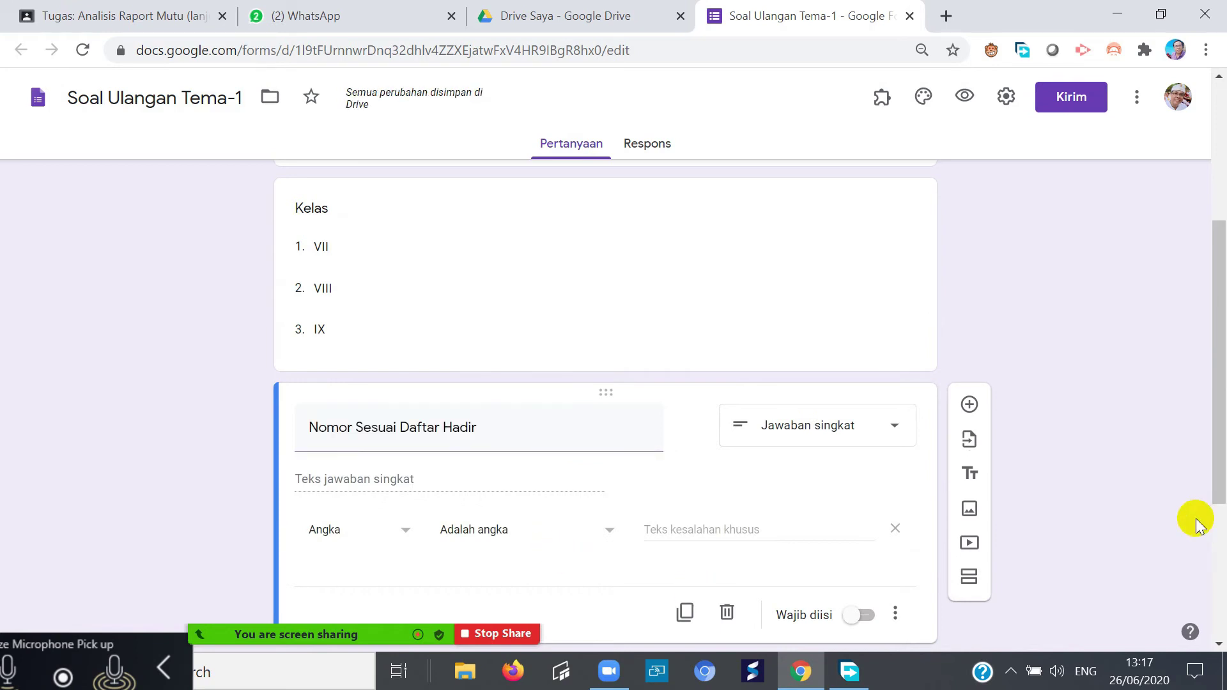
scroll(1221, 457, "down", 5)
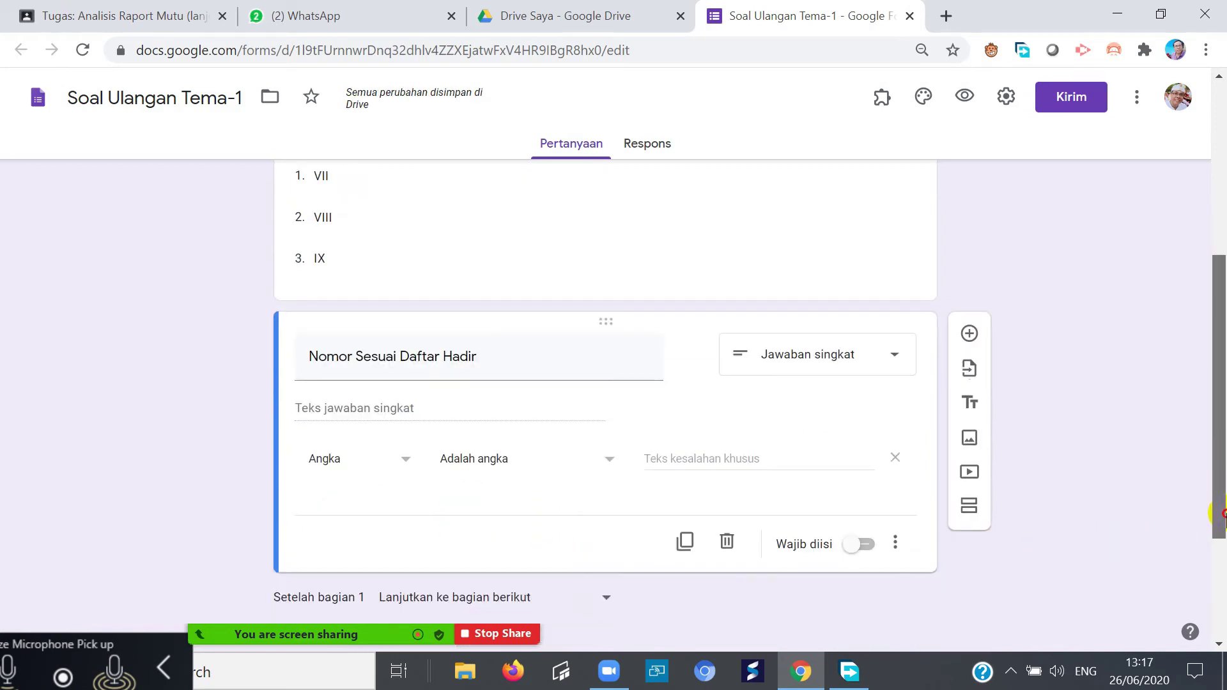
left_click(718, 538)
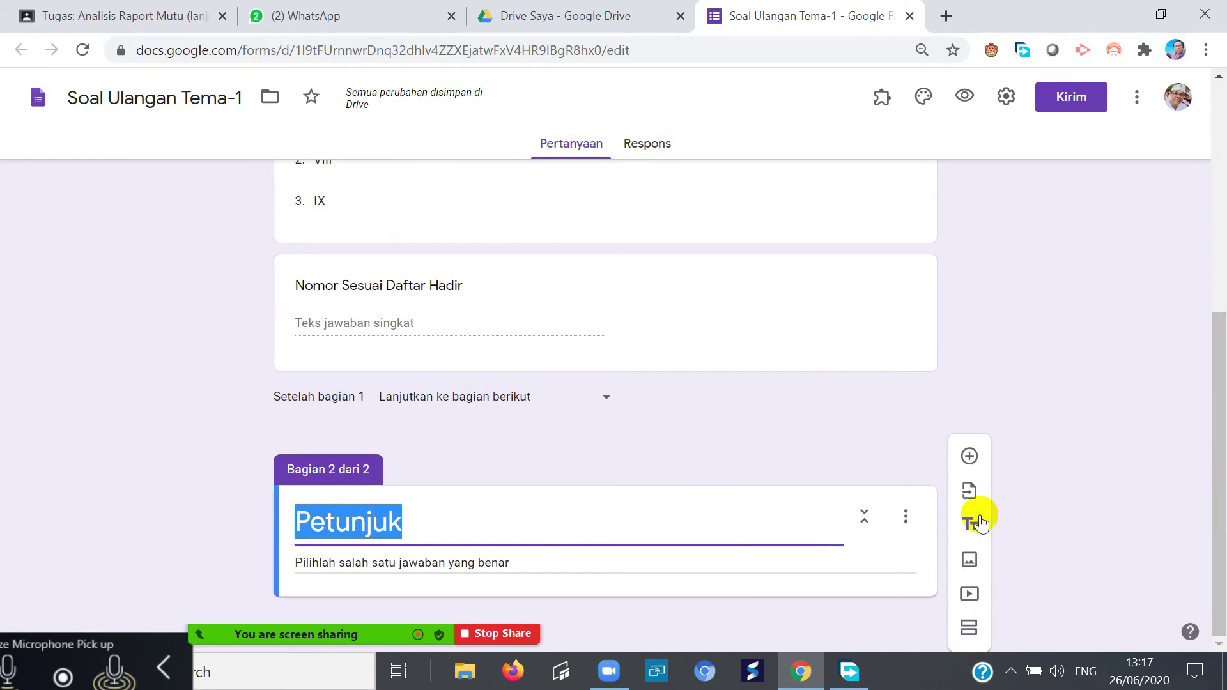
- Add a third section titled 'soal' after Petunjuk, with a new multiple-choice question
left_click(969, 628)
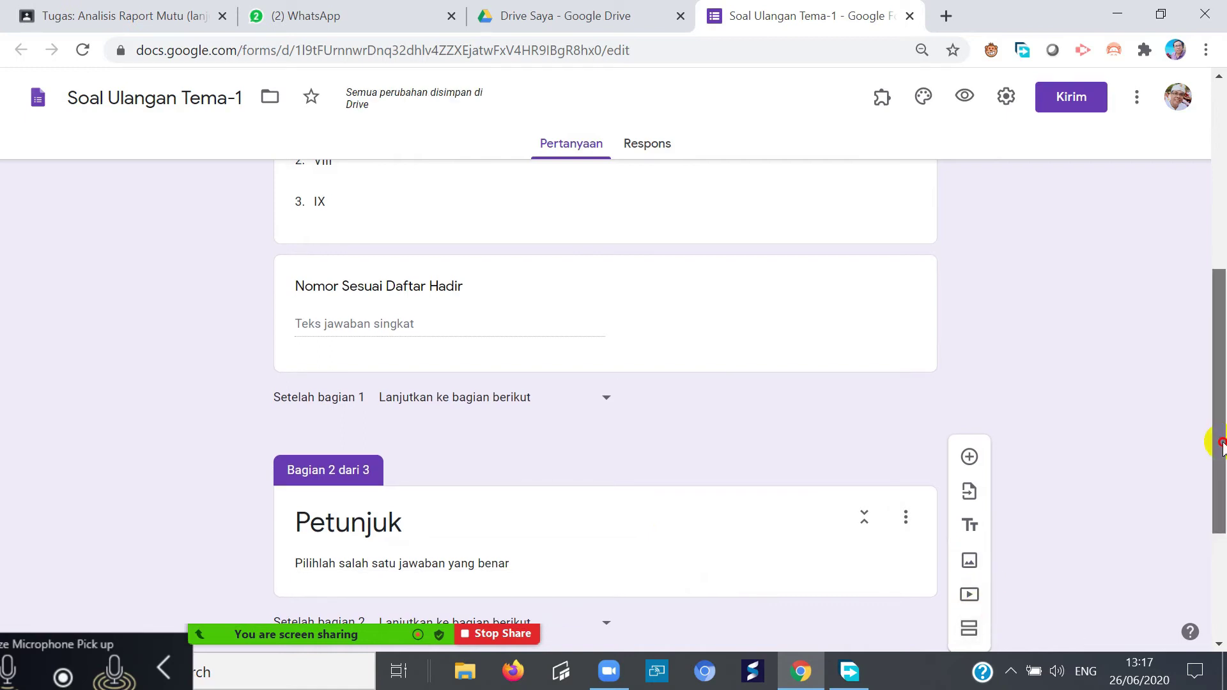
left_click_drag(1213, 439, 1182, 584)
left_click(344, 509)
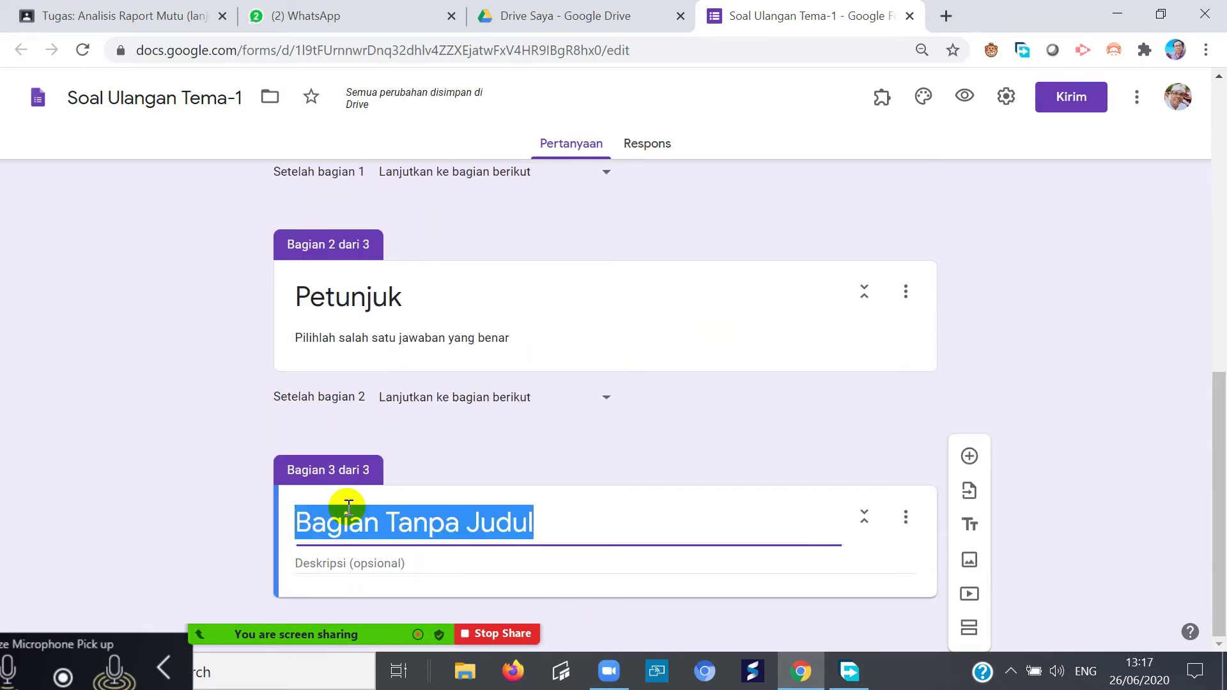
type("S")
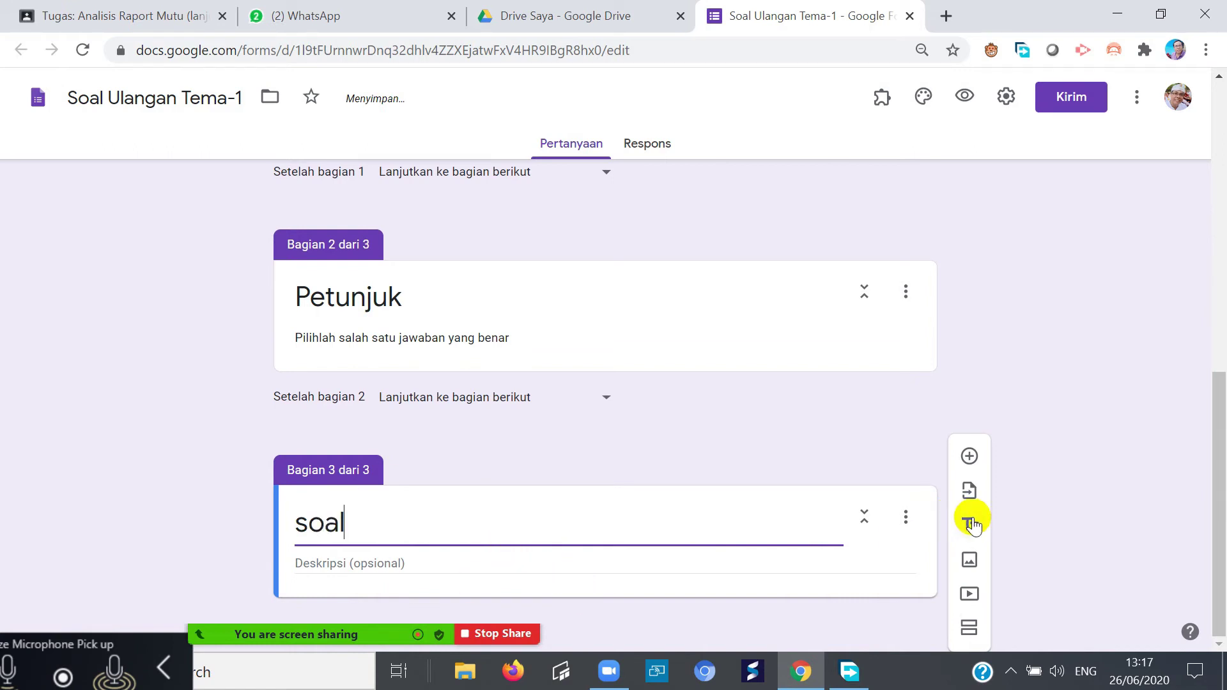
left_click(968, 456)
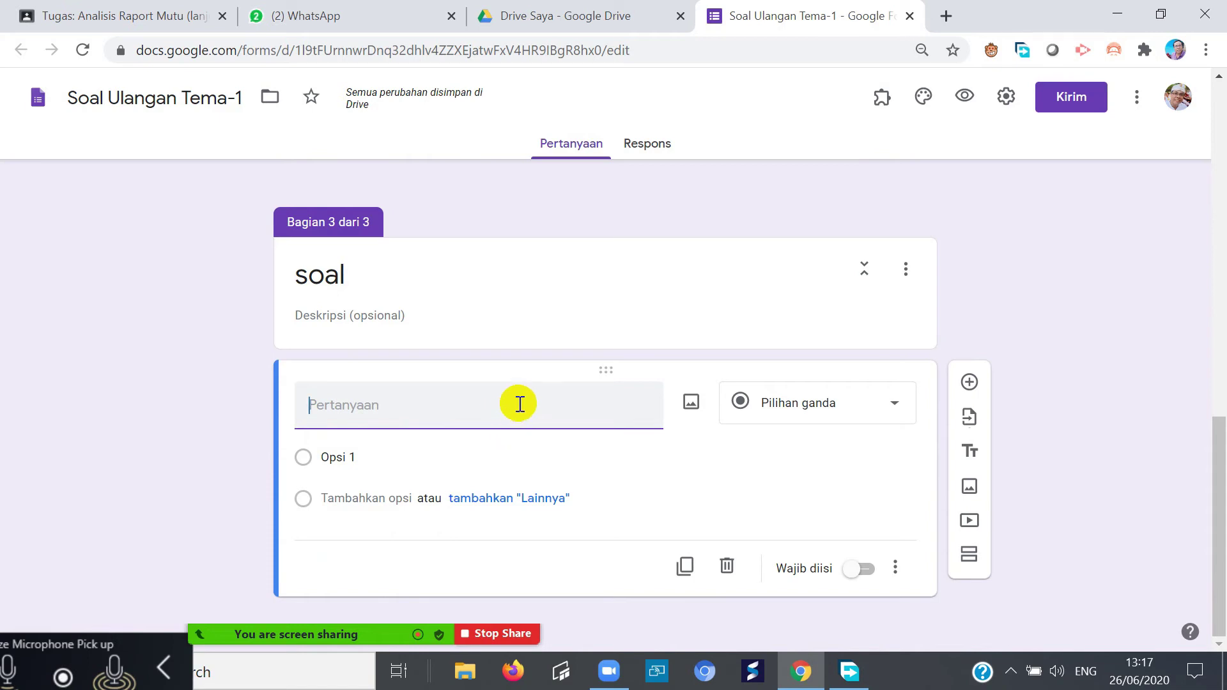
- Write the multiple-choice question 'Danau beratan letaknya di Kabupaten ....'
key("ctrl+minus")
key("ctrl+minus")
key("ctrl+plus")
key("ctrl+plus")
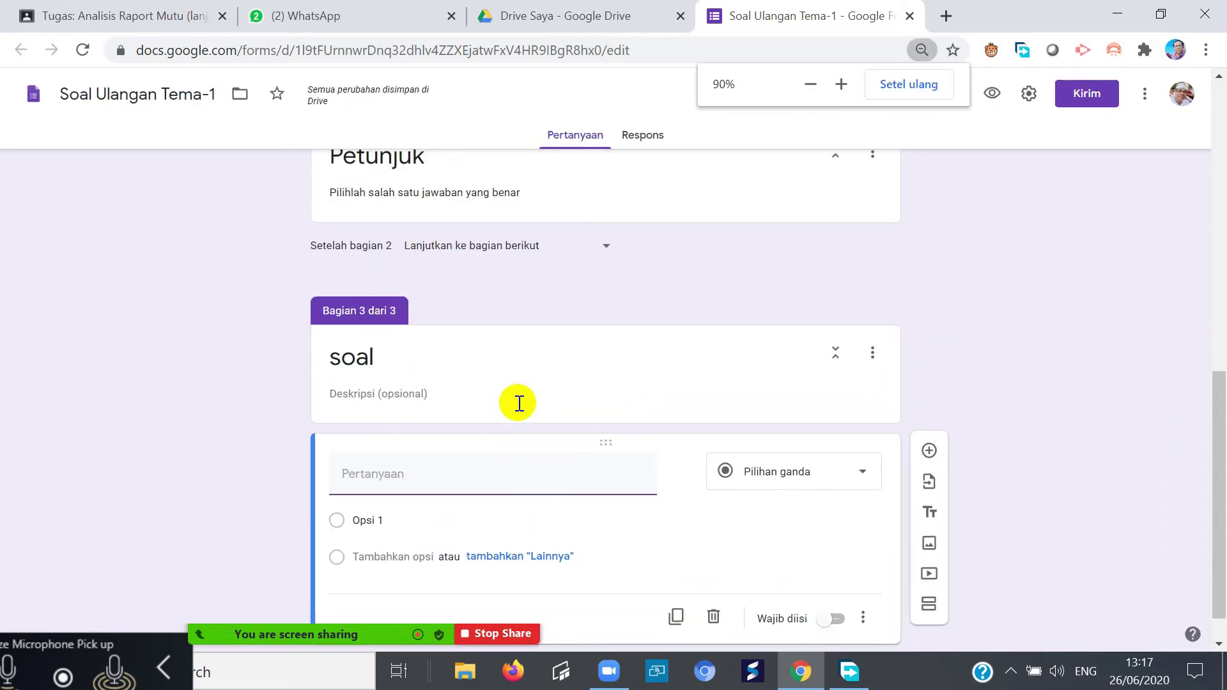
key("ctrl+plus")
scroll(841, 406, "down", 3)
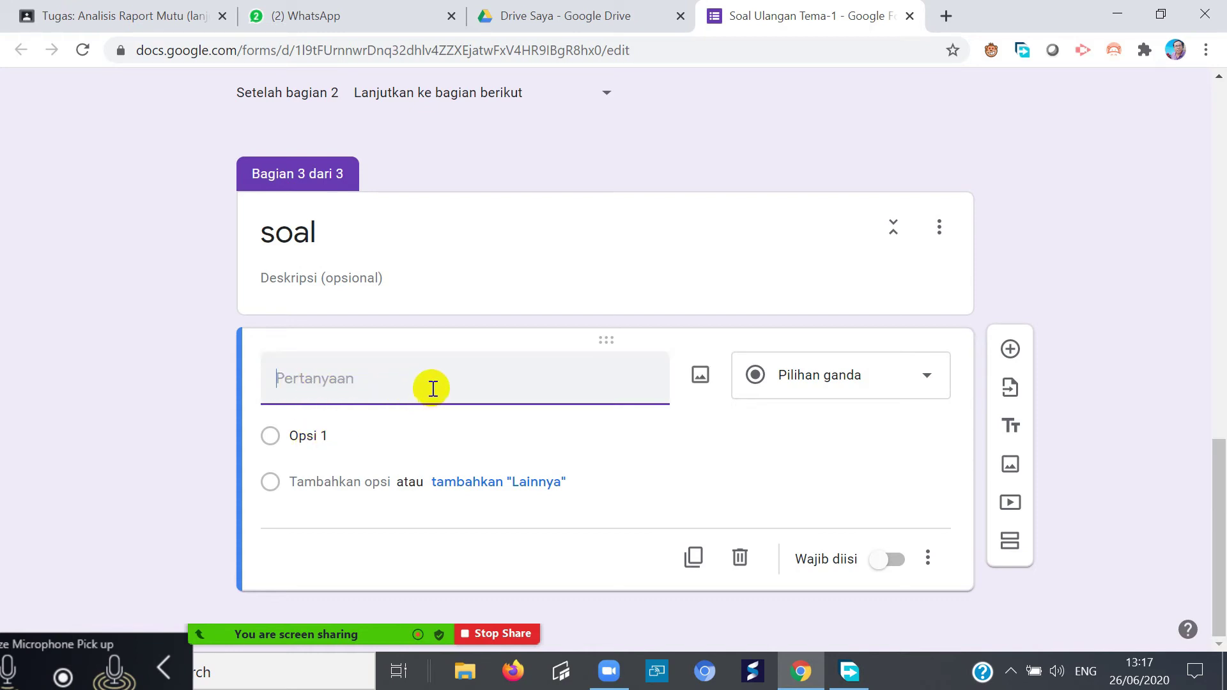
left_click(930, 375)
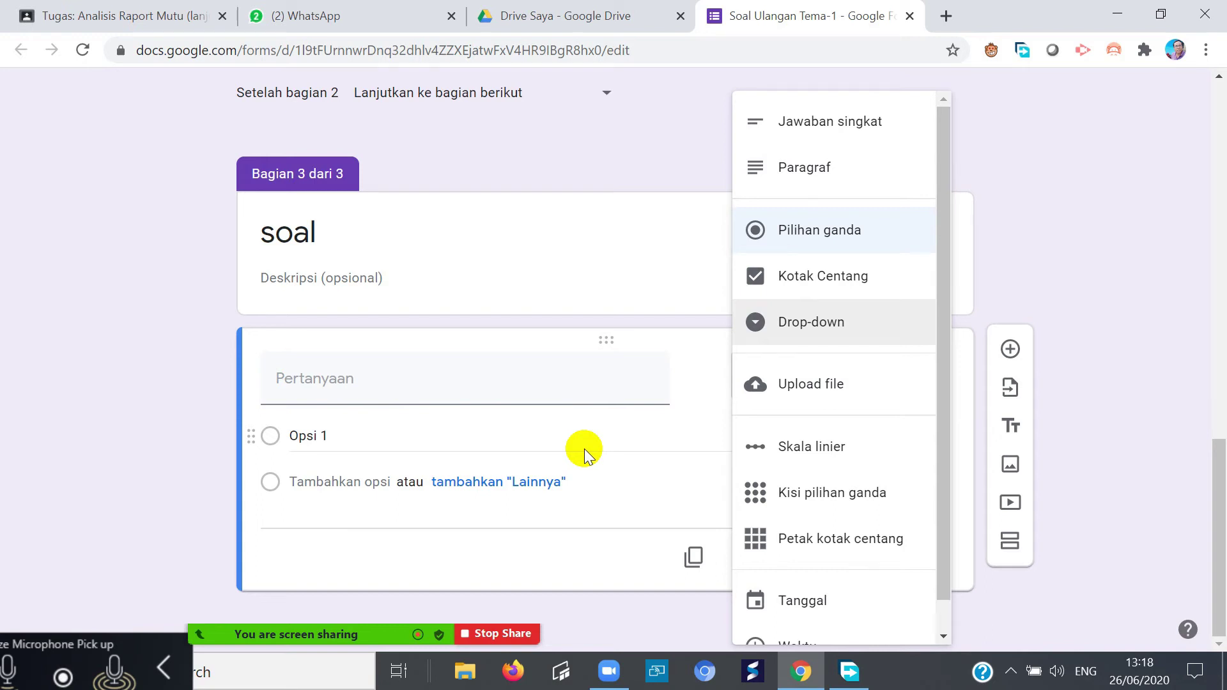
left_click(397, 378)
type("Dan")
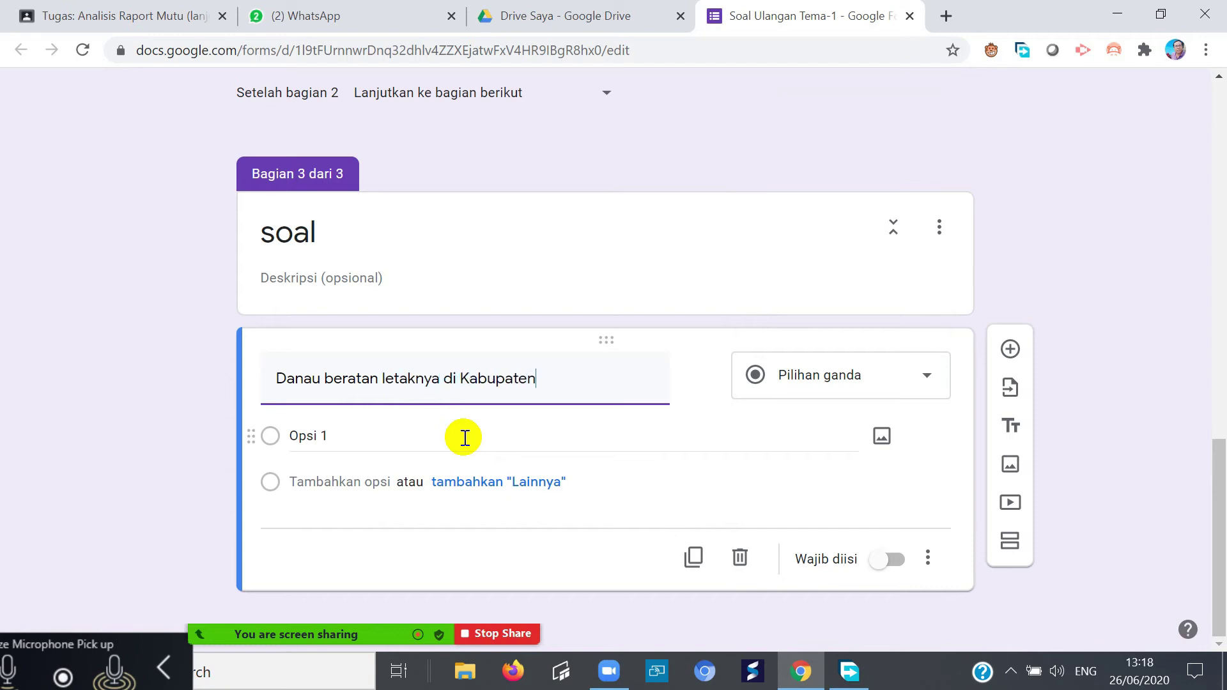
type(".....")
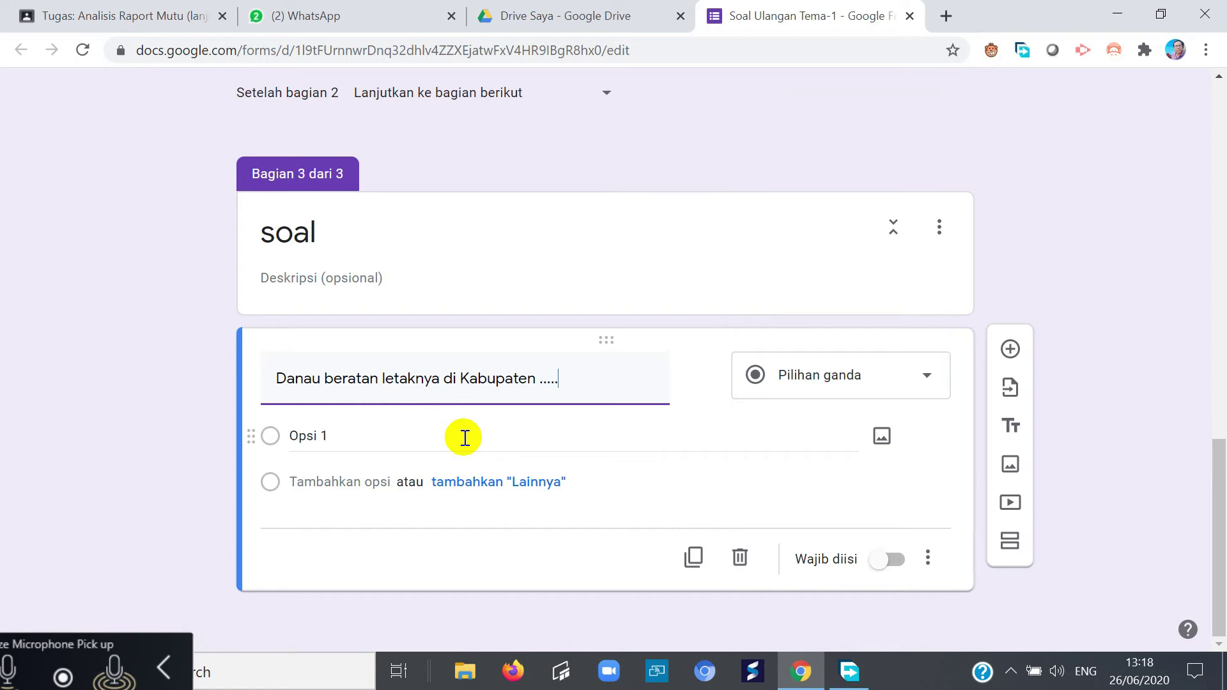
key("BackSpace")
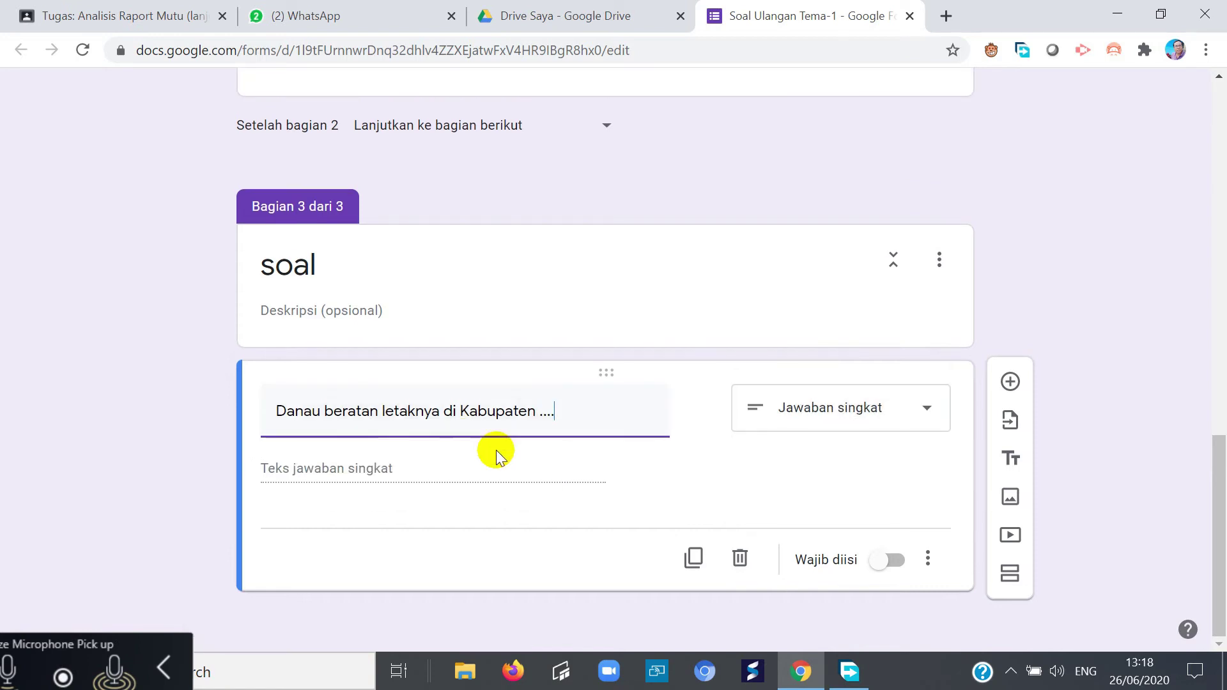
left_click(923, 414)
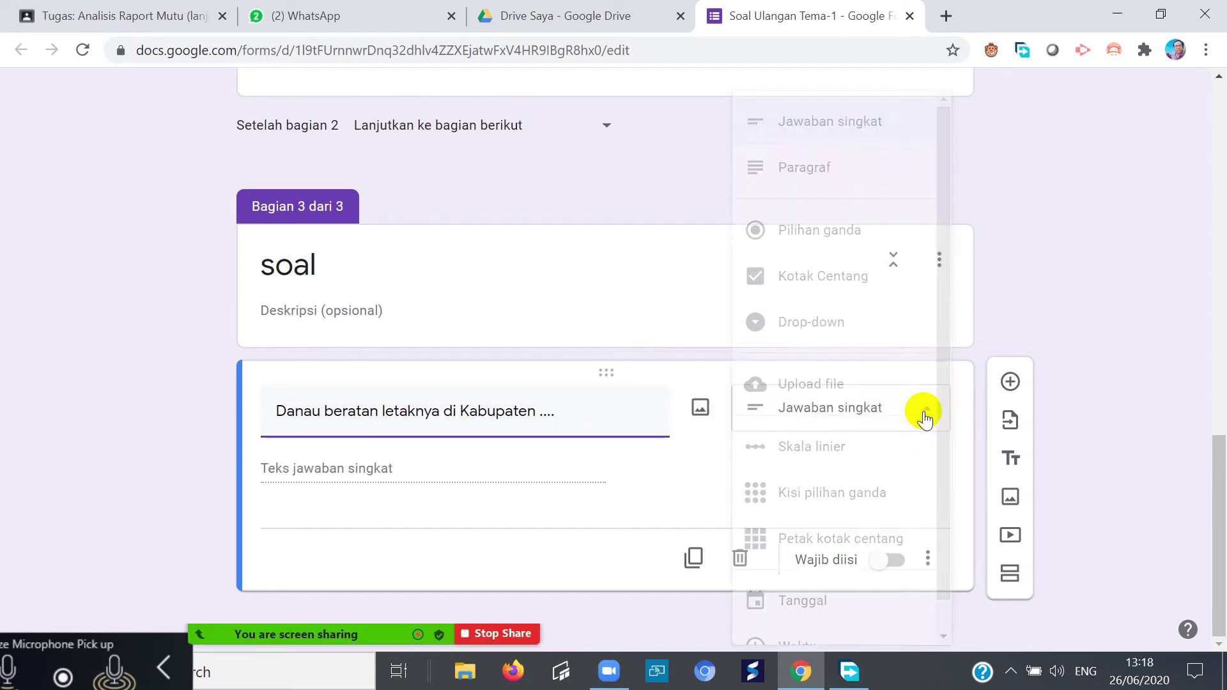
left_click(803, 231)
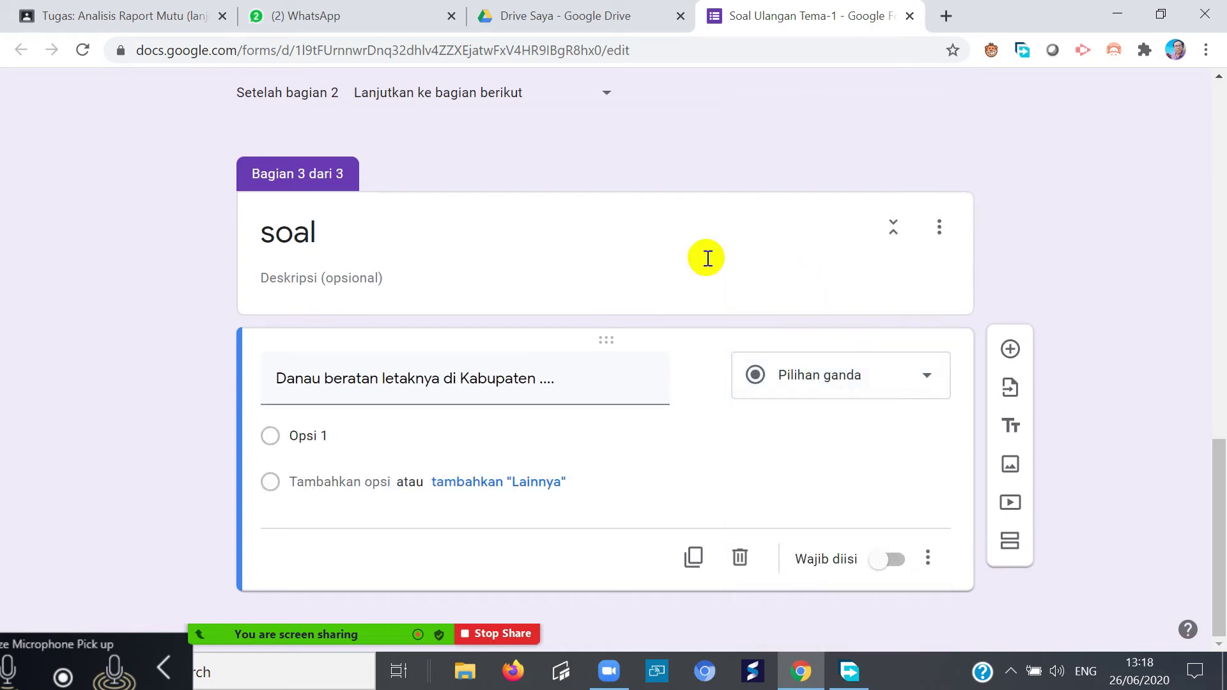
left_click(346, 427)
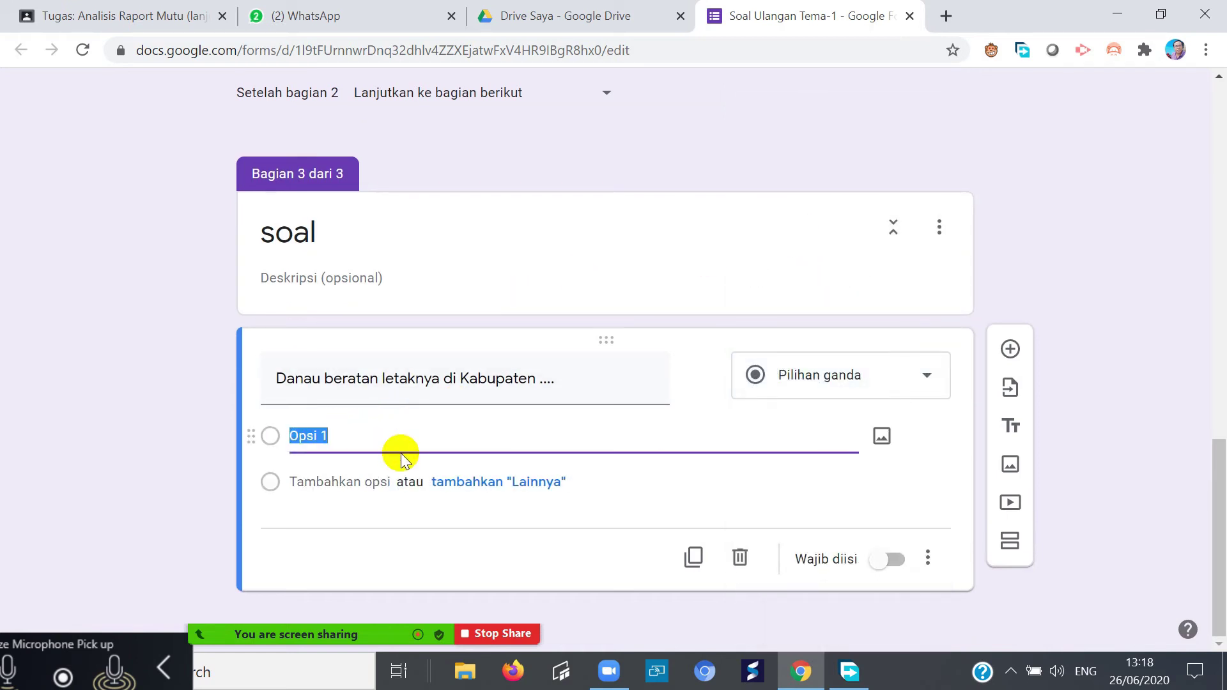
- Enter the answer options Tabanan, Badung, Jembrna and Denpsar
type("Tabanan")
left_click(381, 473)
type("Badung")
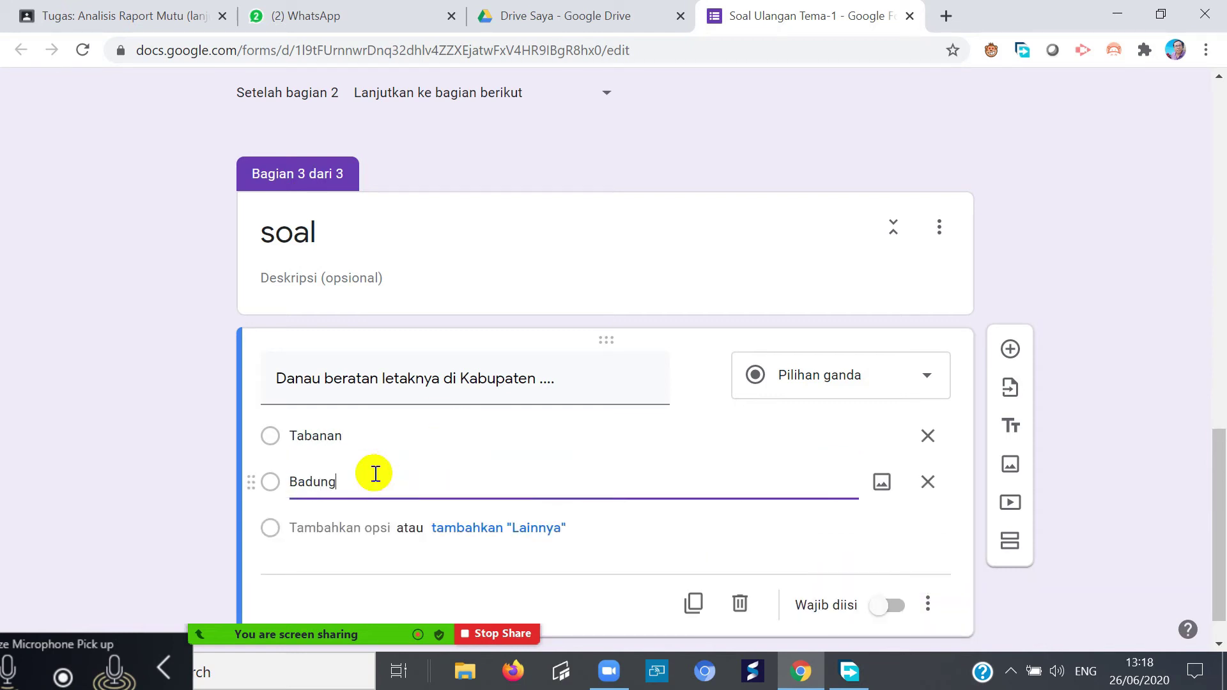
left_click(343, 528)
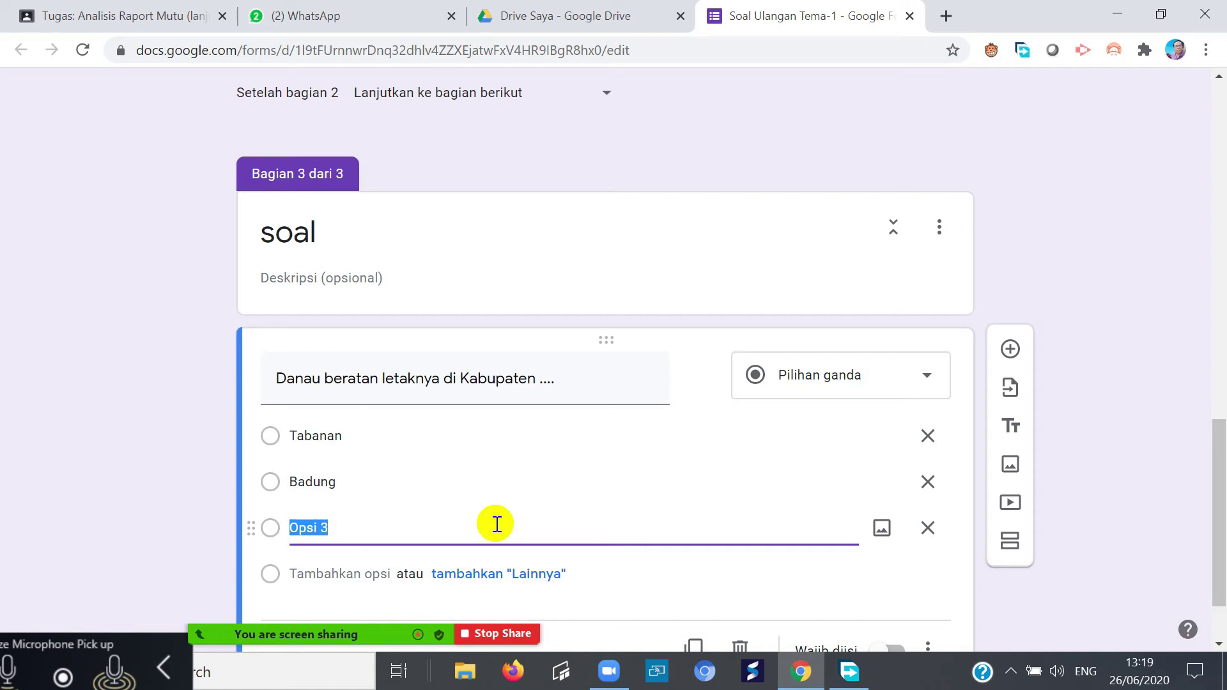
type("Je")
left_click(344, 577)
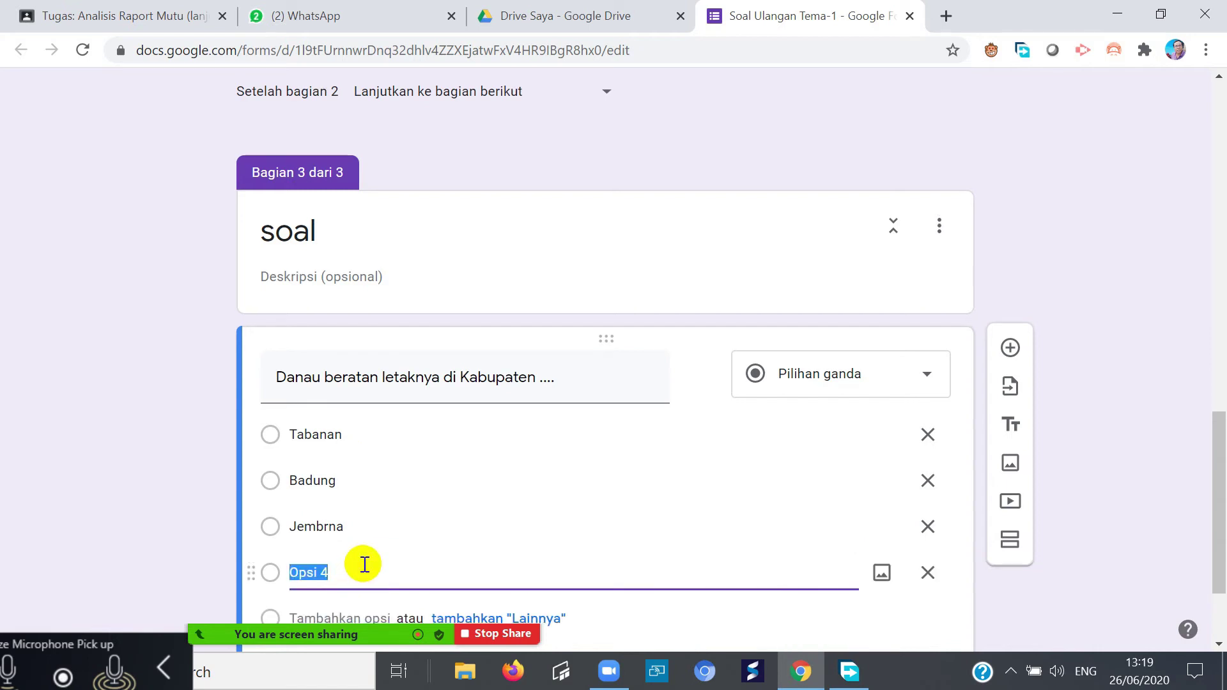
scroll(358, 572, "down", 1)
type("Denpsa")
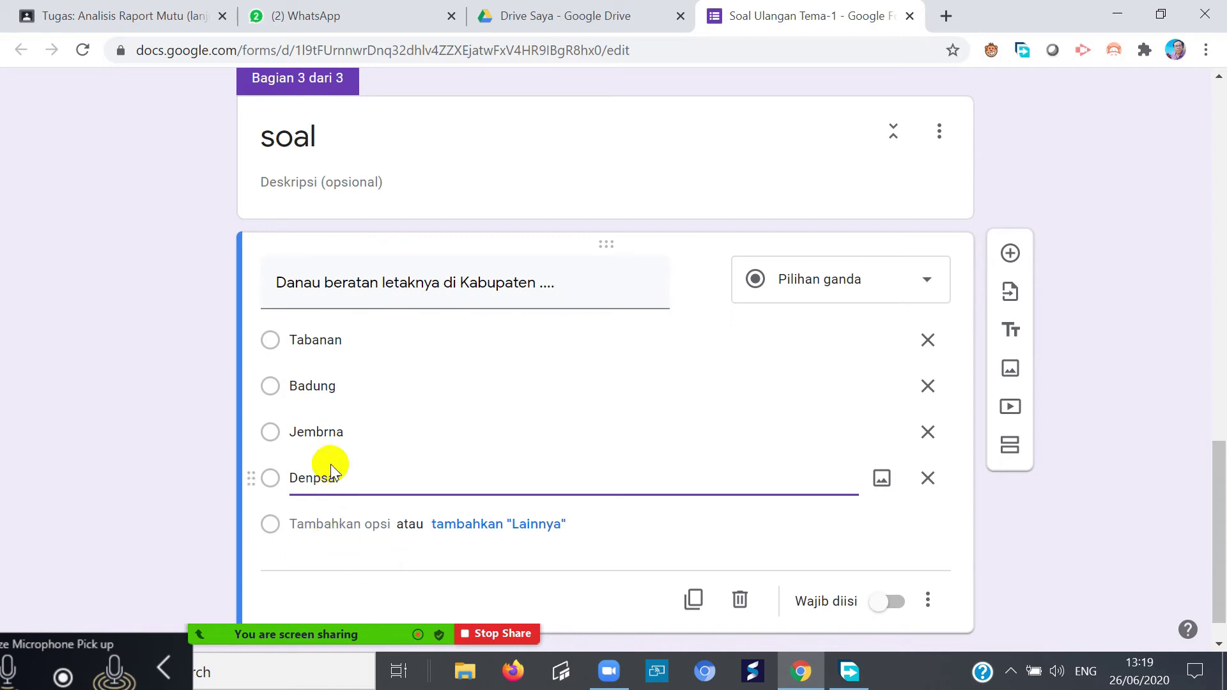
- Duplicate the Danau beratan question
left_click(325, 435)
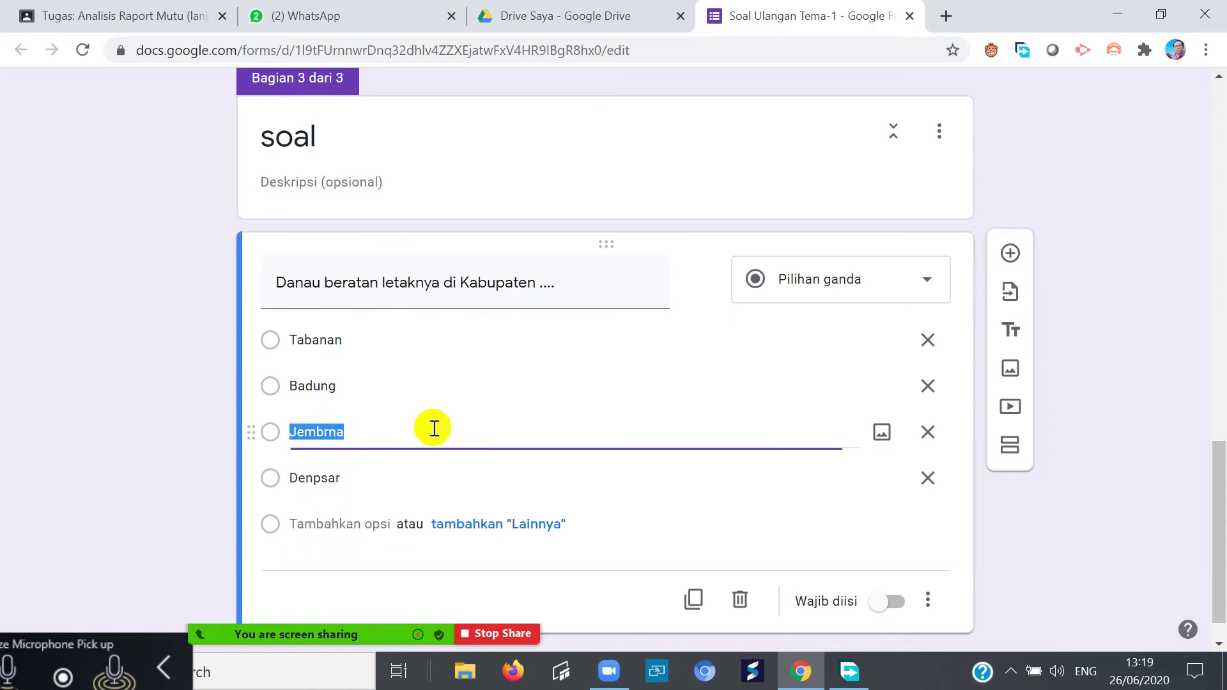
left_click(764, 383)
left_click(760, 474)
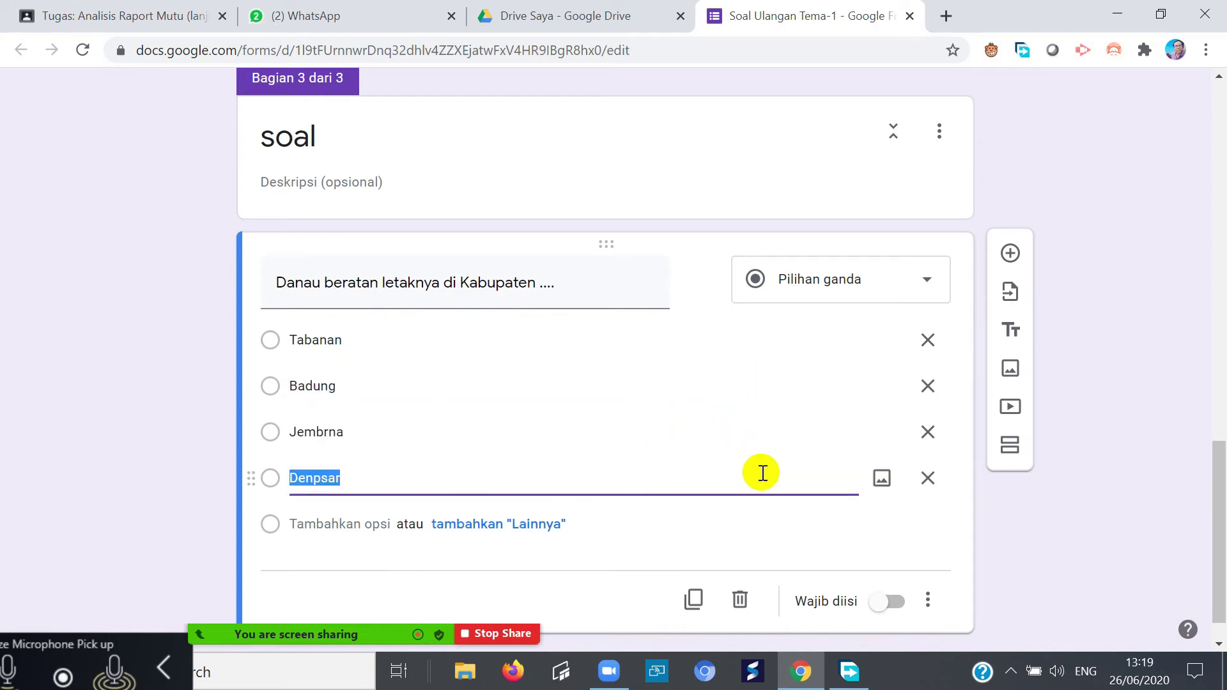
left_click(693, 597)
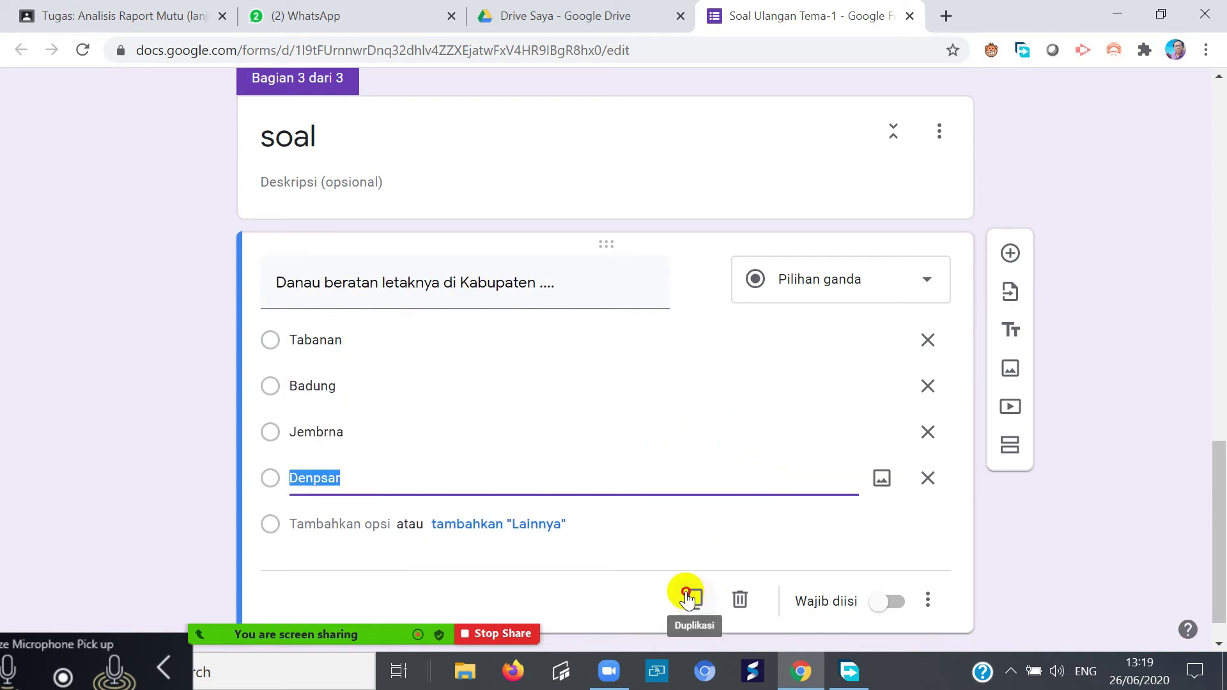
- Change the copied question's title to 'Pura batukau letaknya di Kabupaten ....'
scroll(513, 508, "up", 5)
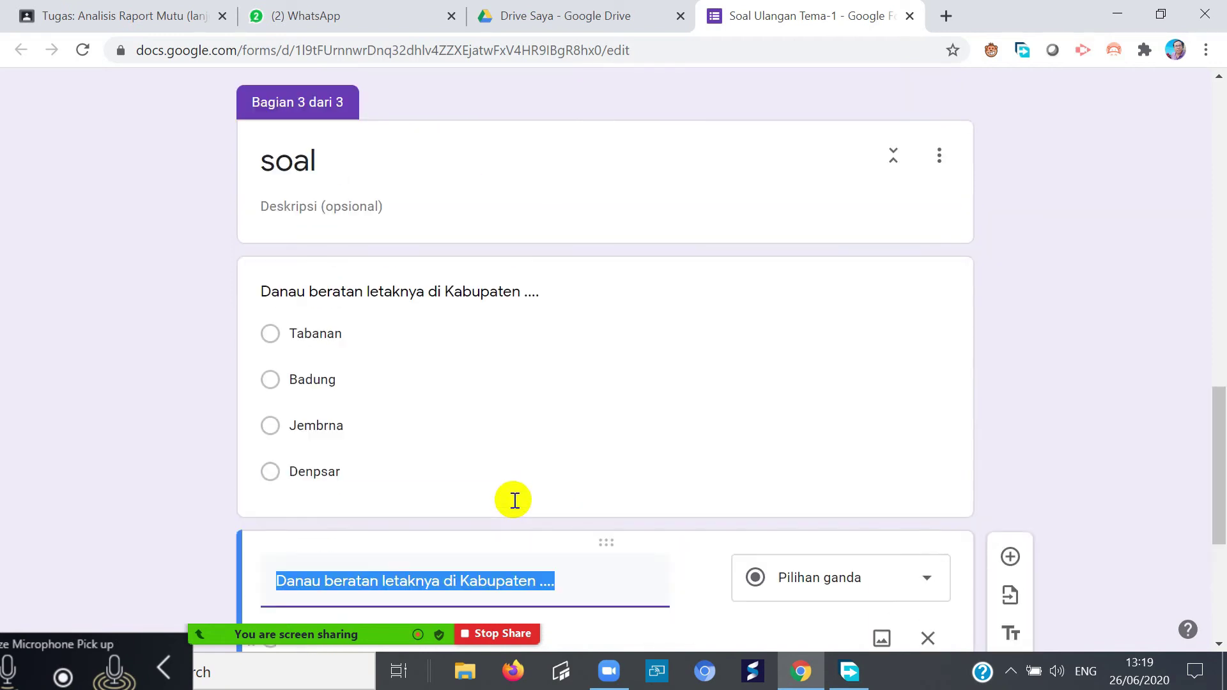
scroll(513, 508, "down", 3)
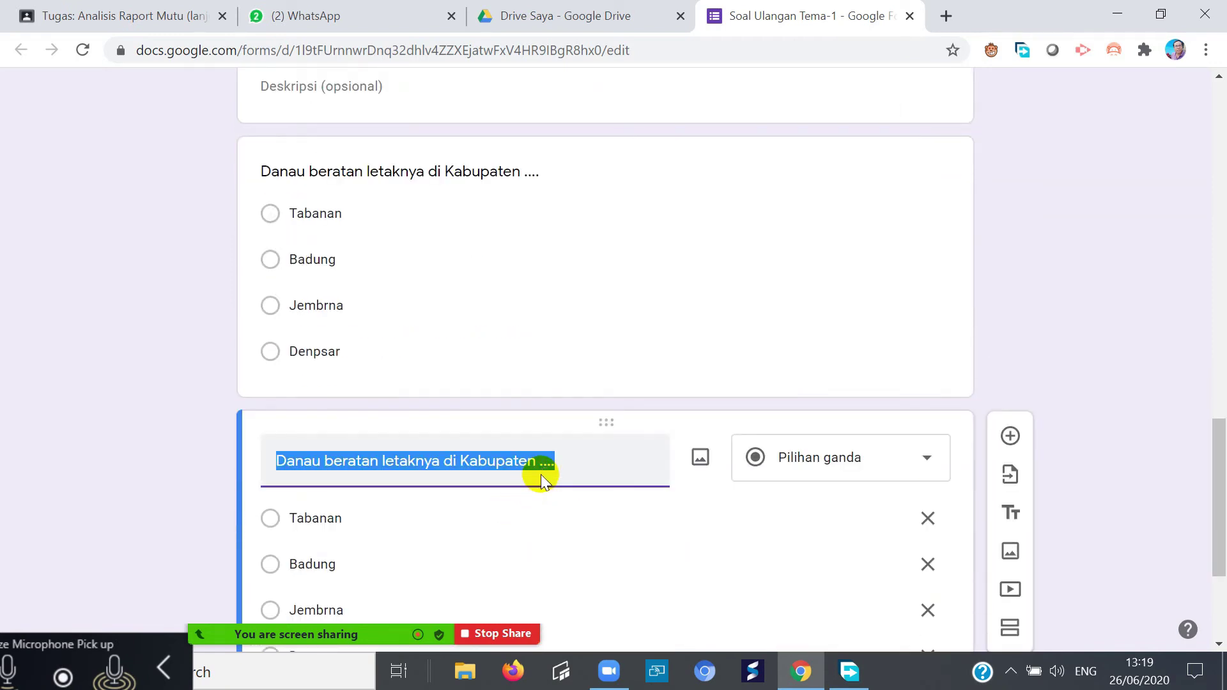
left_click_drag(274, 460, 350, 460)
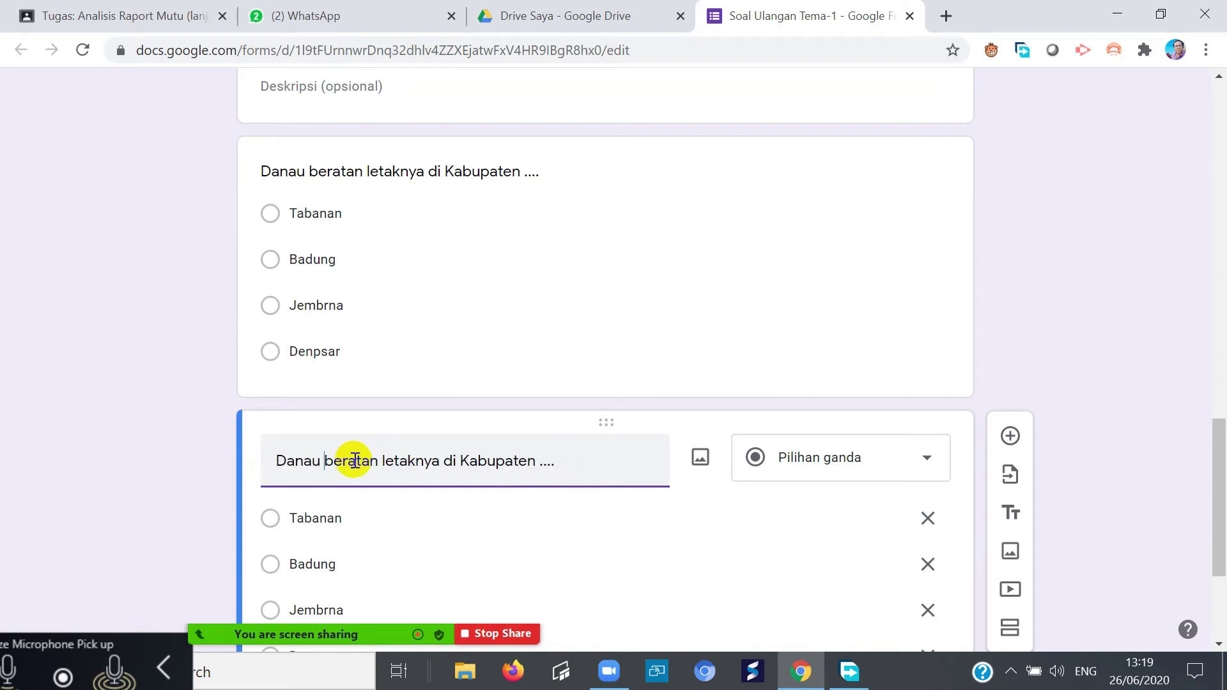
key("BackSpace")
key("BackSpace")
key("BackSpace")
key("BackSpace")
key("BackSpace")
key("BackSpace")
type("Pura batukau")
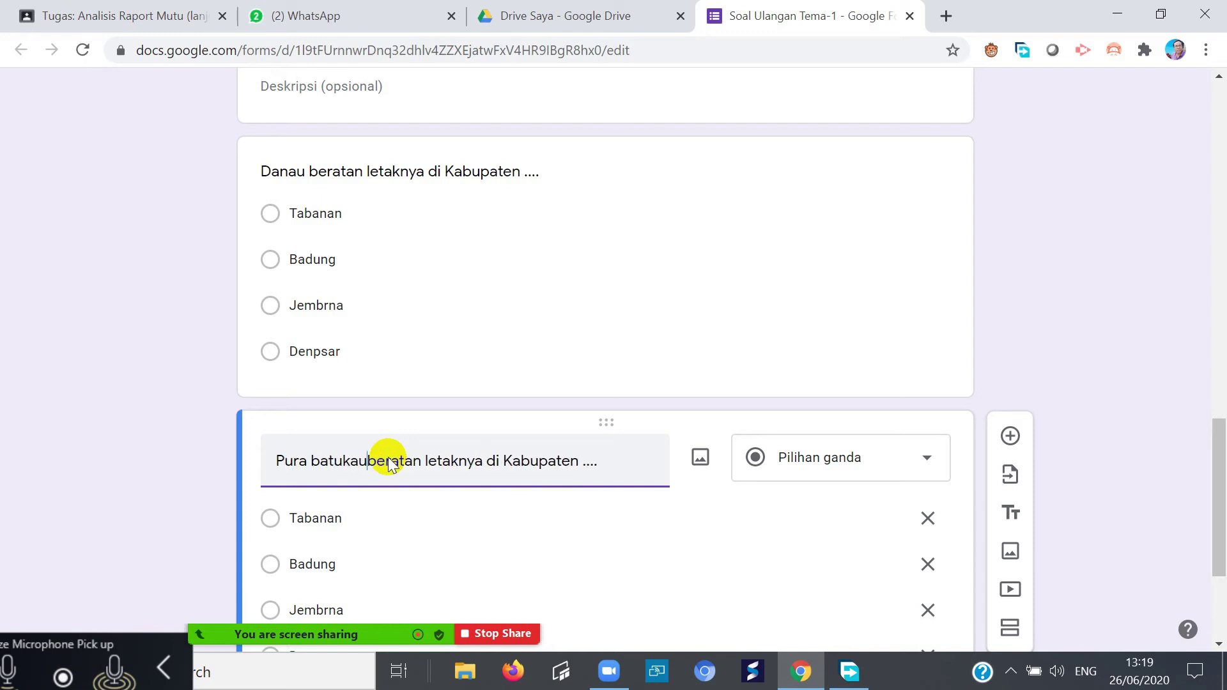
left_click(432, 461)
key("BackSpace")
key("BackSpace")
key("BackSpace")
key("BackSpace")
key("BackSpace")
key("BackSpace")
key("BackSpace")
key("BackSpace")
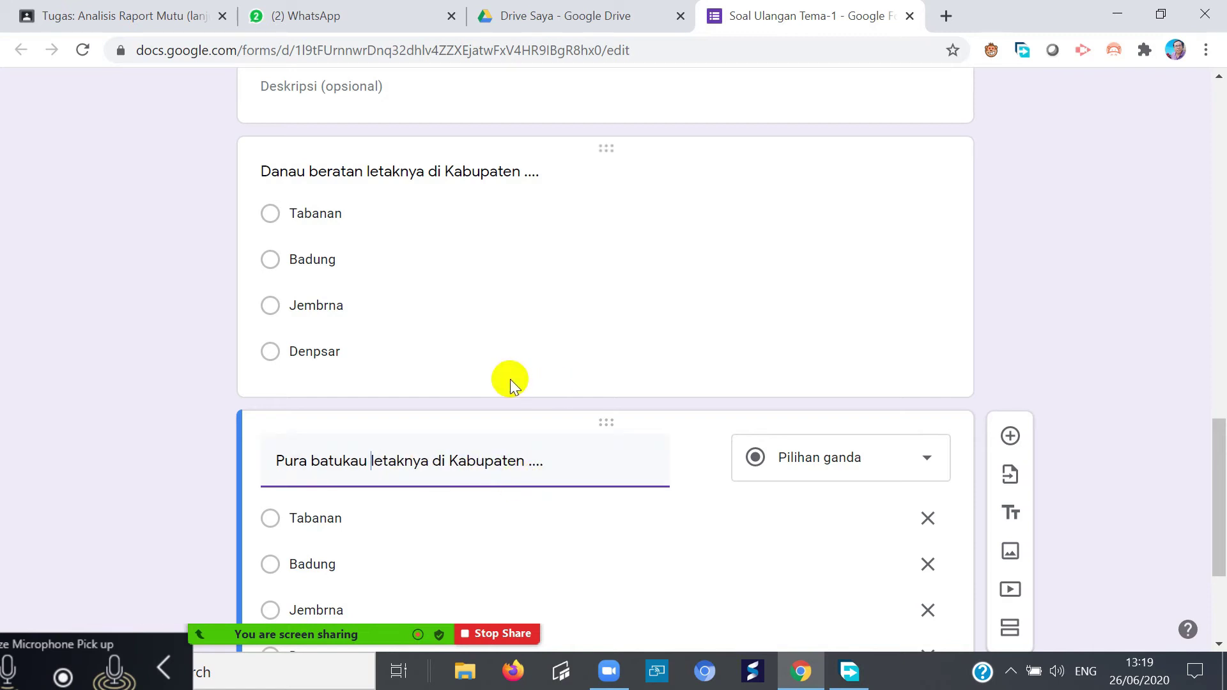
scroll(550, 482, "down", 3)
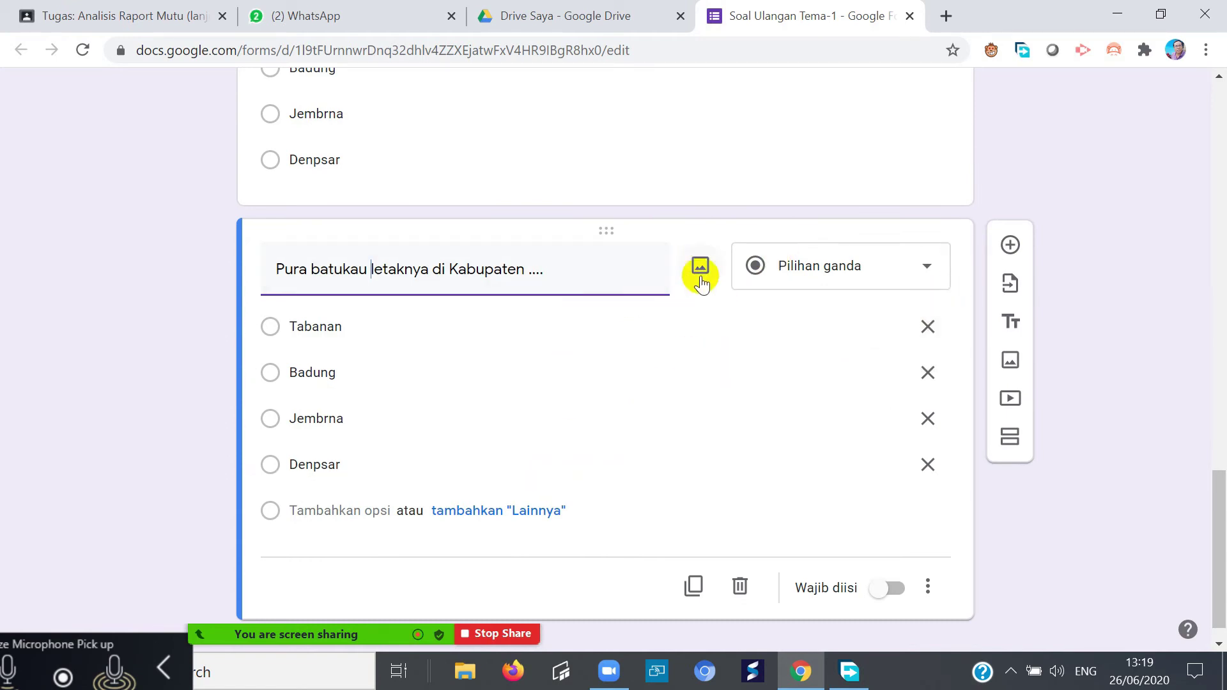
- Correct the Pura batukau question's option Denpsar to Denpasar
scroll(677, 319, "up", 6)
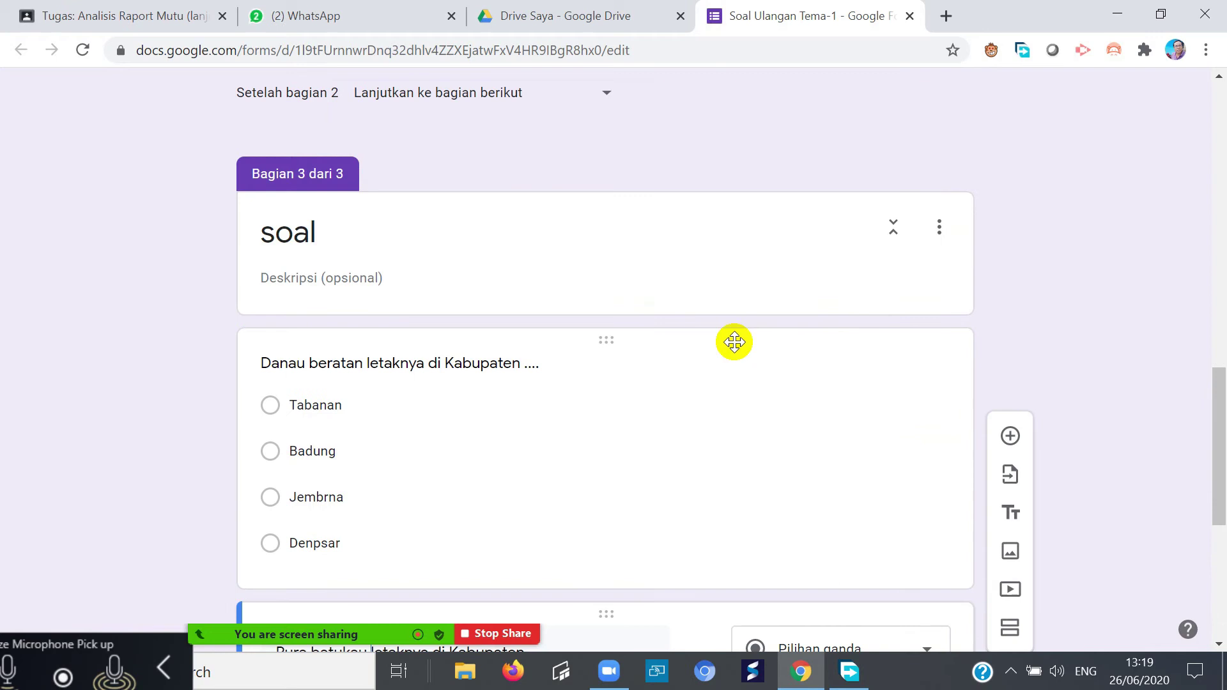
scroll(550, 476, "down", 6)
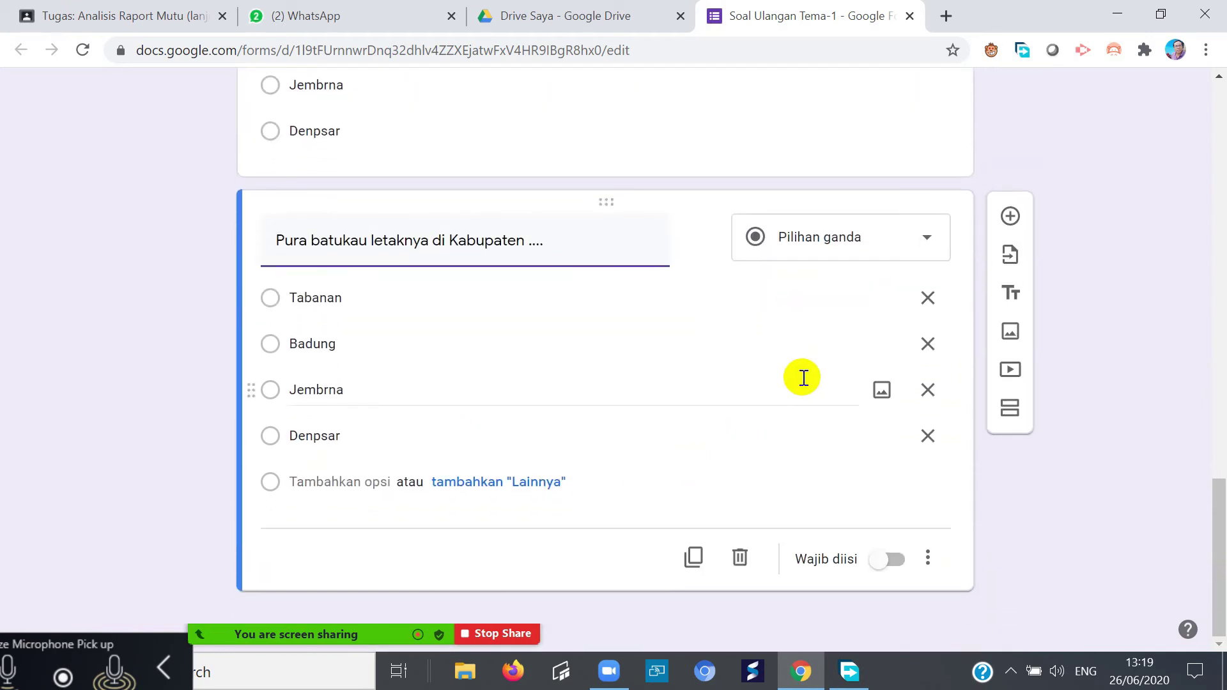
scroll(706, 470, "up", 3)
scroll(698, 469, "down", 3)
scroll(695, 472, "up", 6)
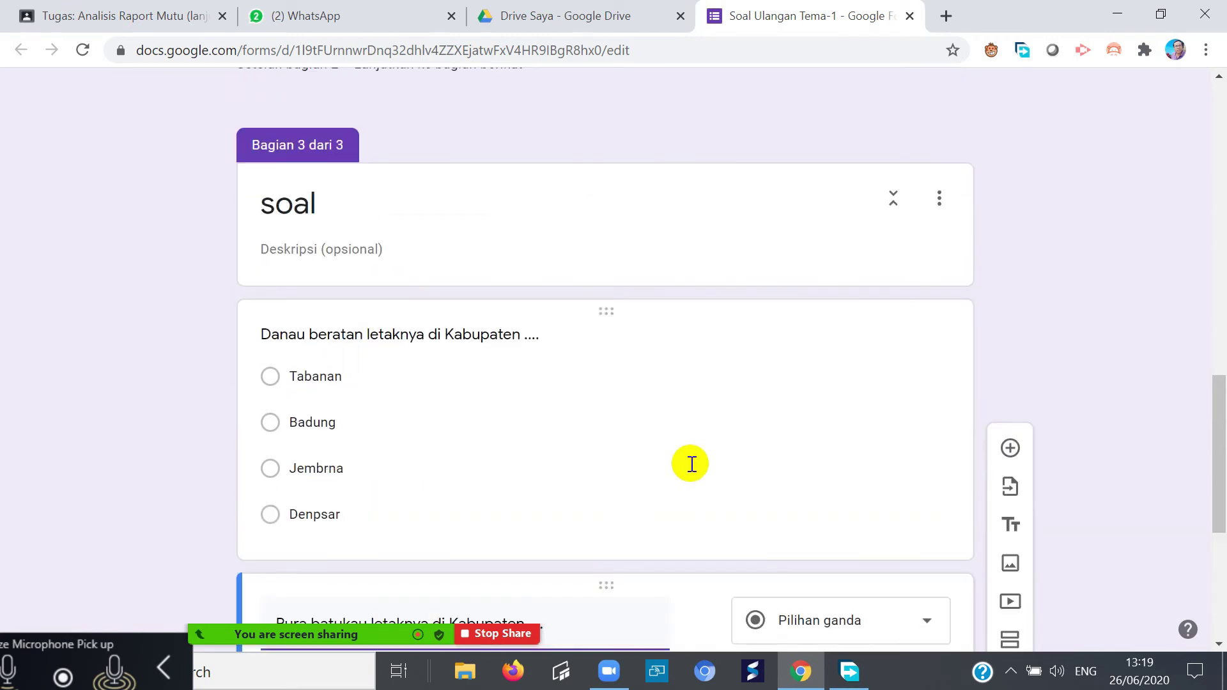
scroll(693, 472, "down", 6)
scroll(696, 480, "up", 4)
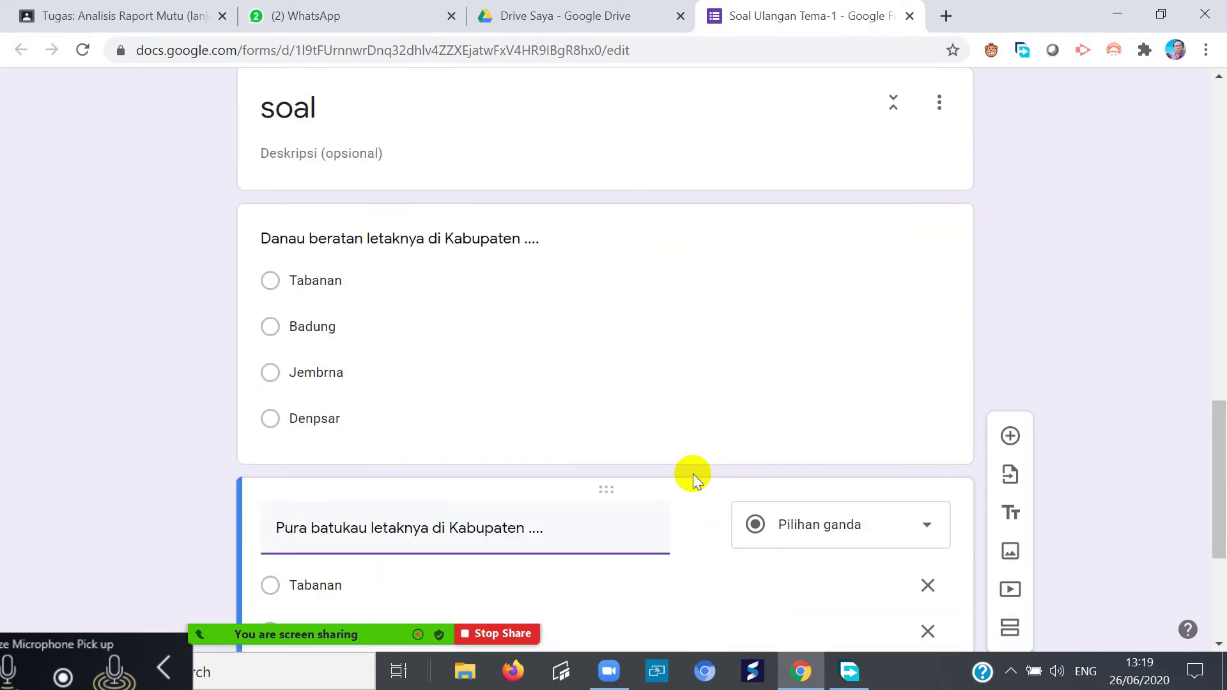
scroll(696, 486, "down", 4)
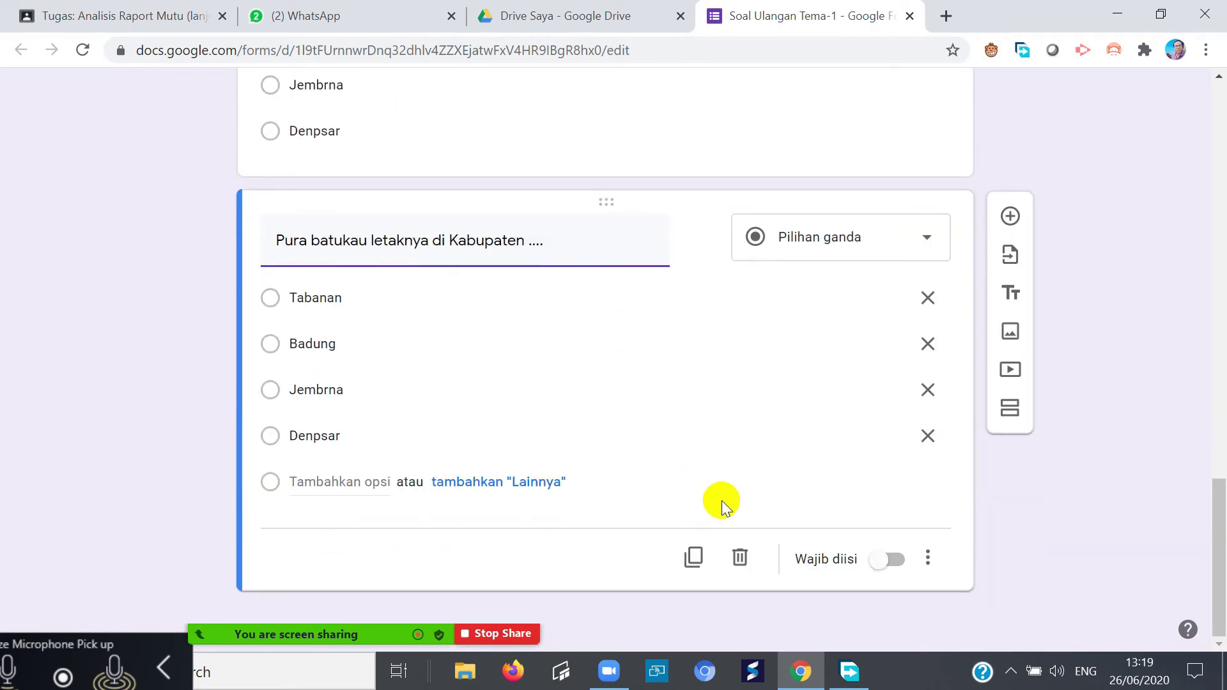
left_click(320, 436)
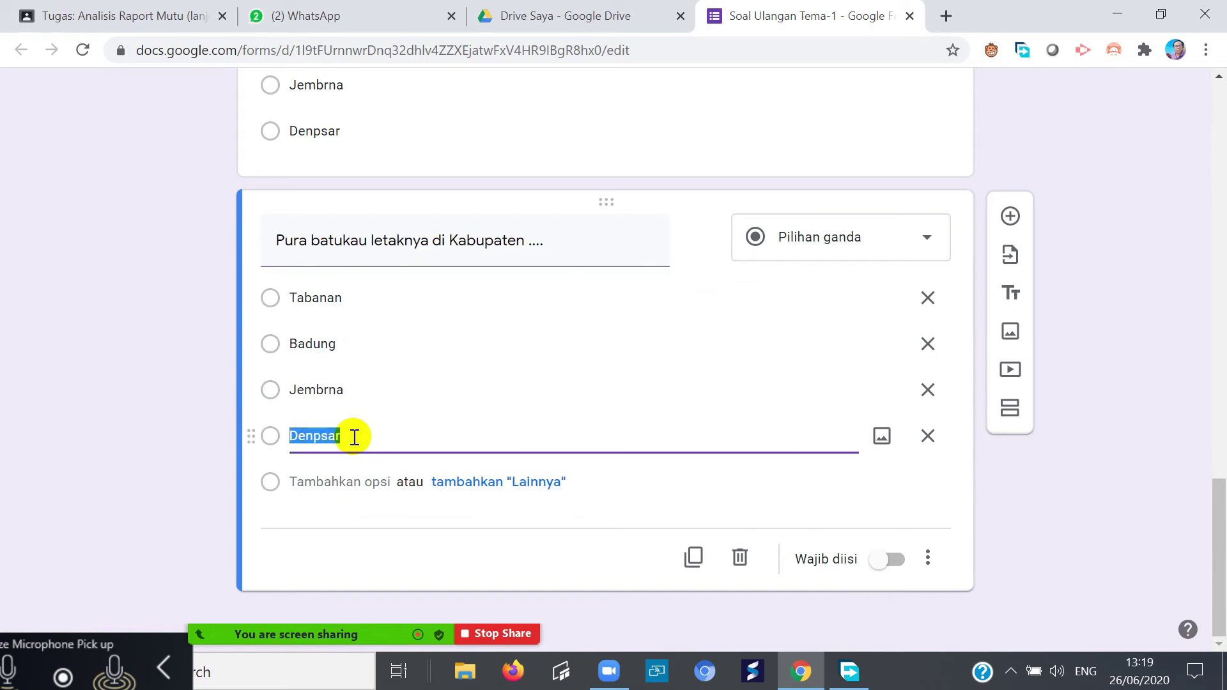
left_click(322, 436)
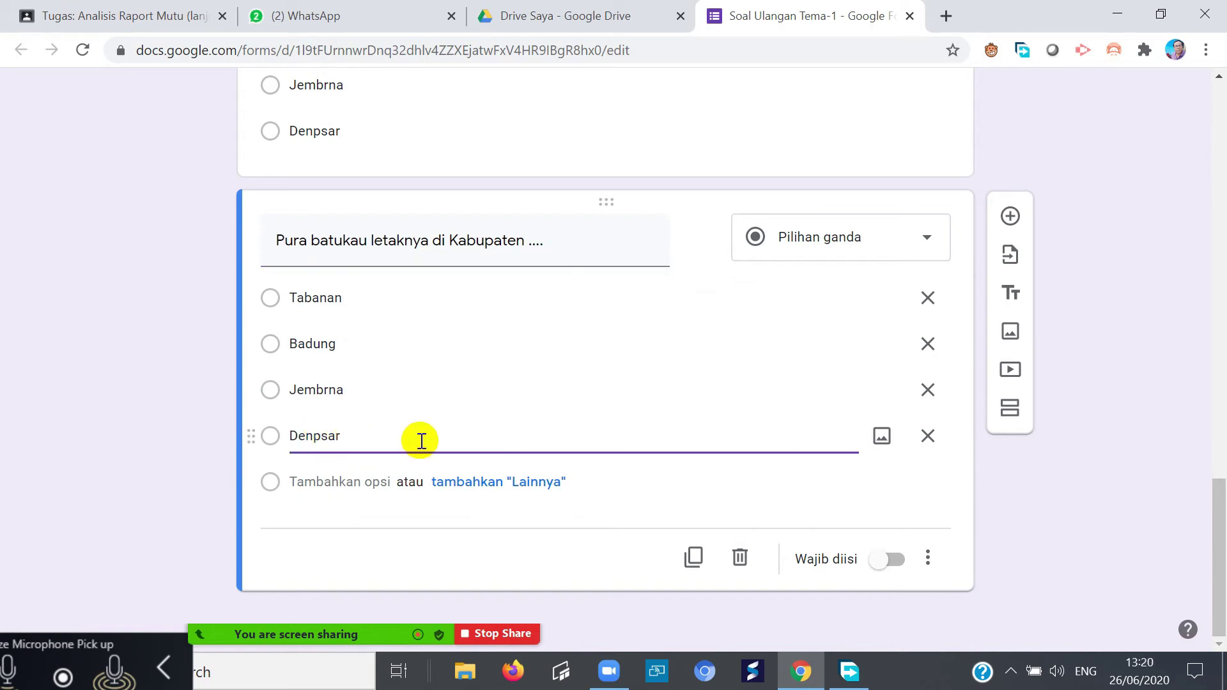
type("a")
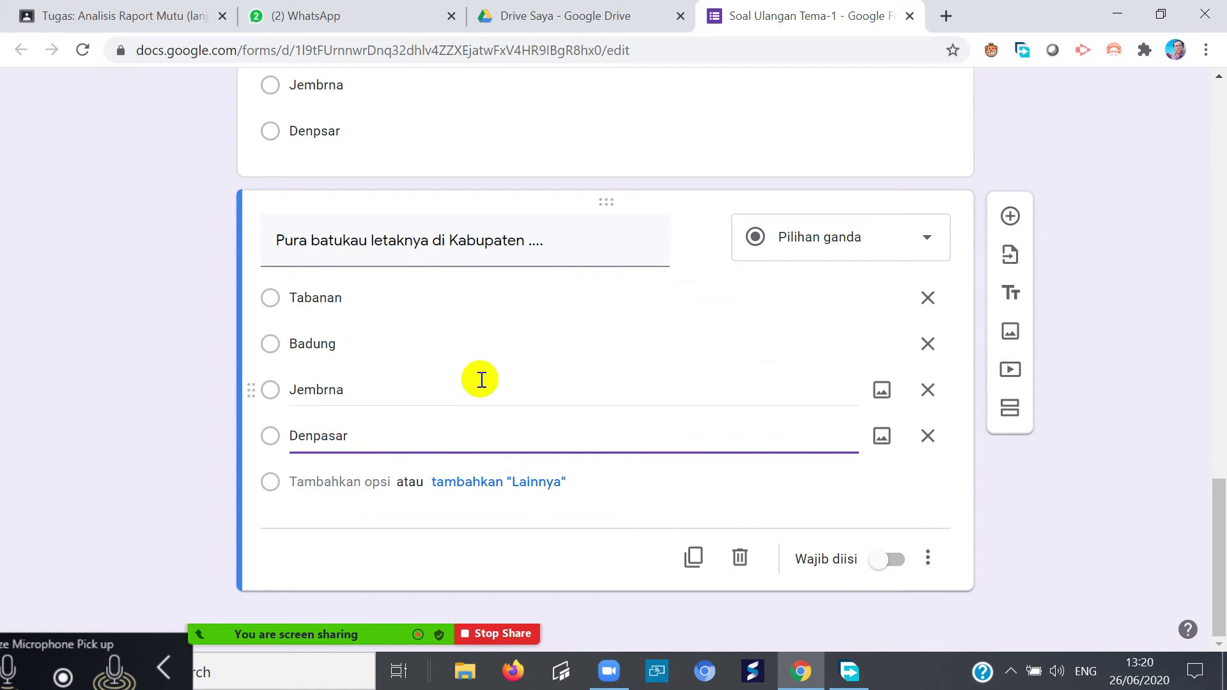
- Correct the Danau beratan question's option Denpsar to Denpasar
scroll(511, 409, "up", 5)
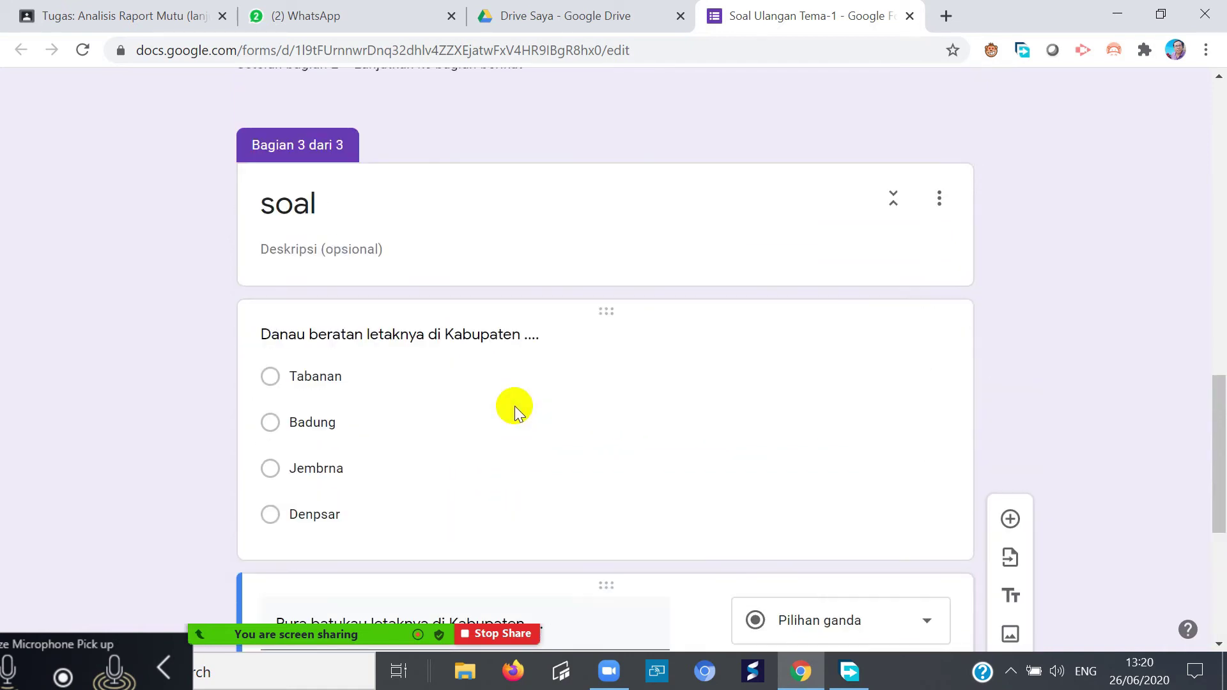
left_click(322, 513)
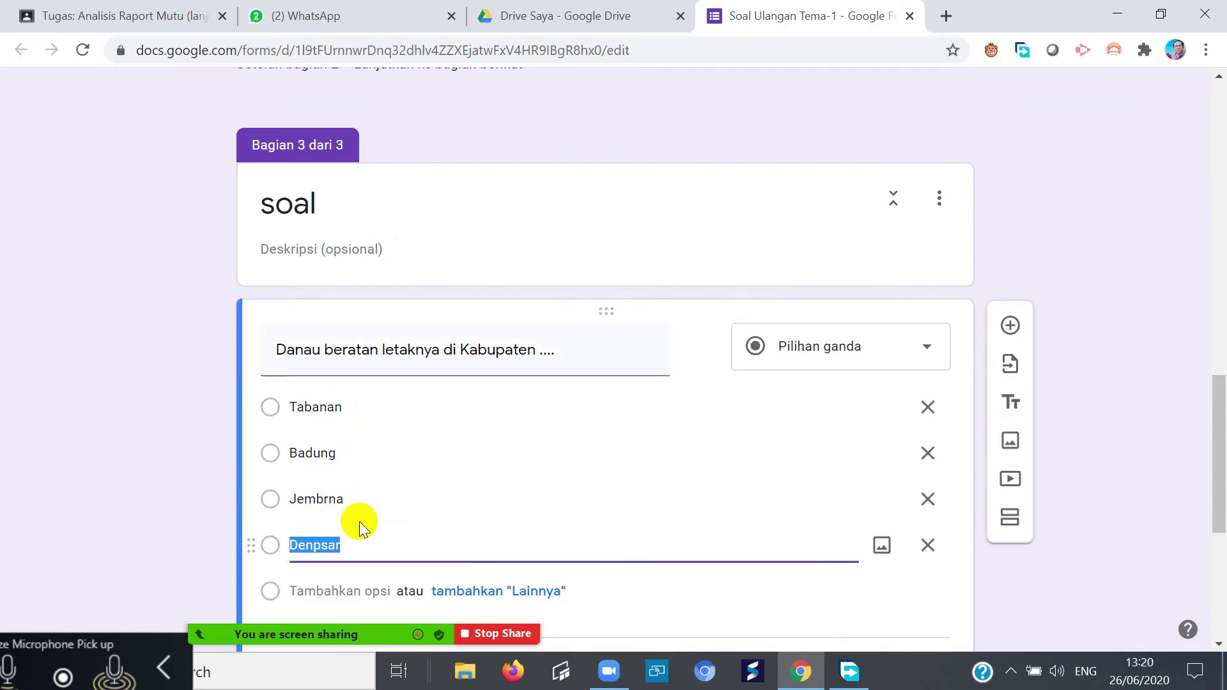
left_click(431, 530)
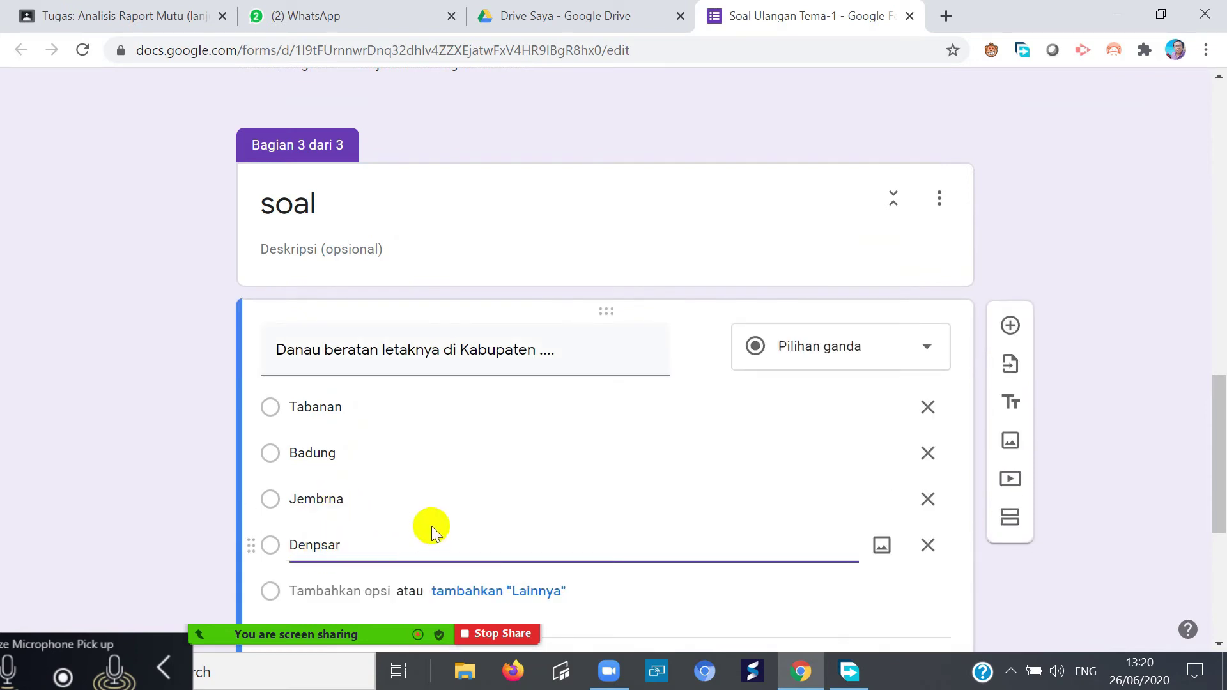
key("Left")
key("Left")
key("Left")
type("a")
scroll(662, 405, "down", 6)
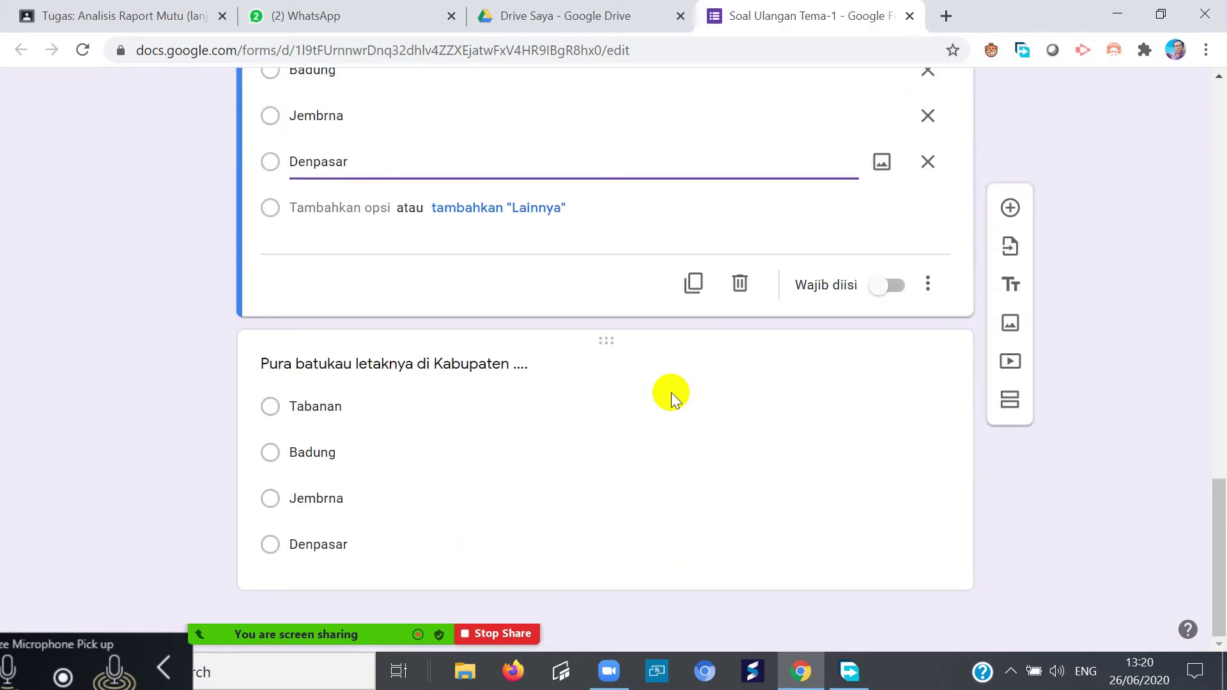
scroll(671, 392, "up", 10)
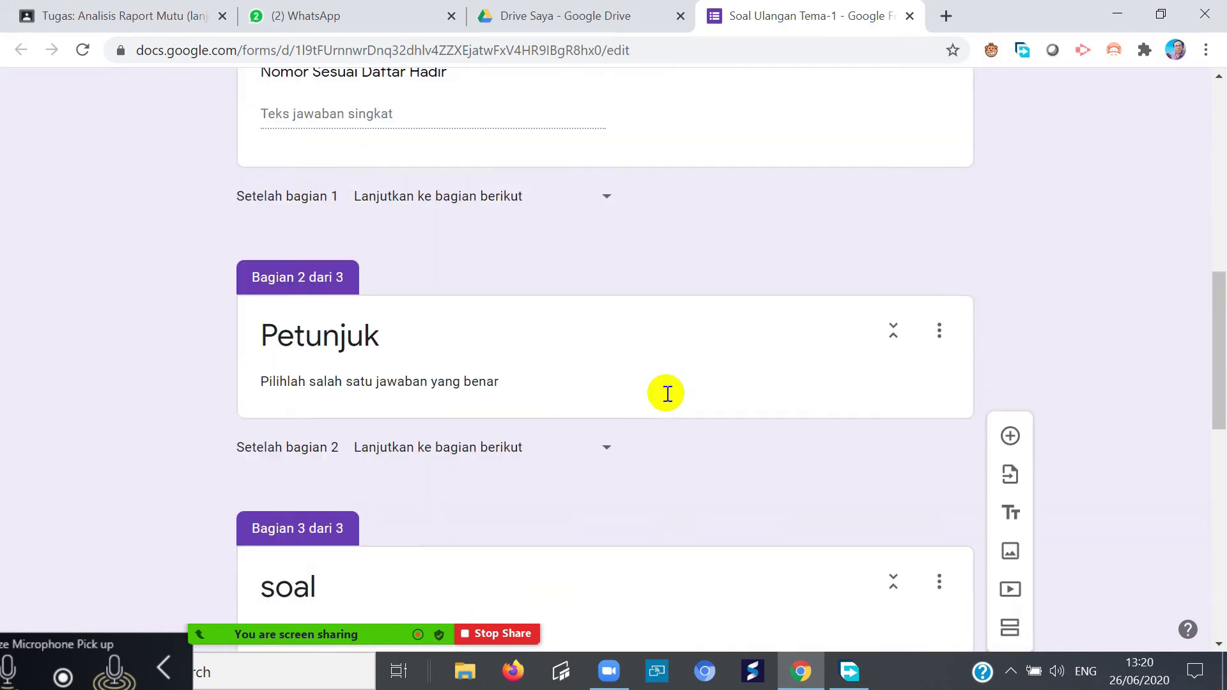
scroll(667, 393, "up", 10)
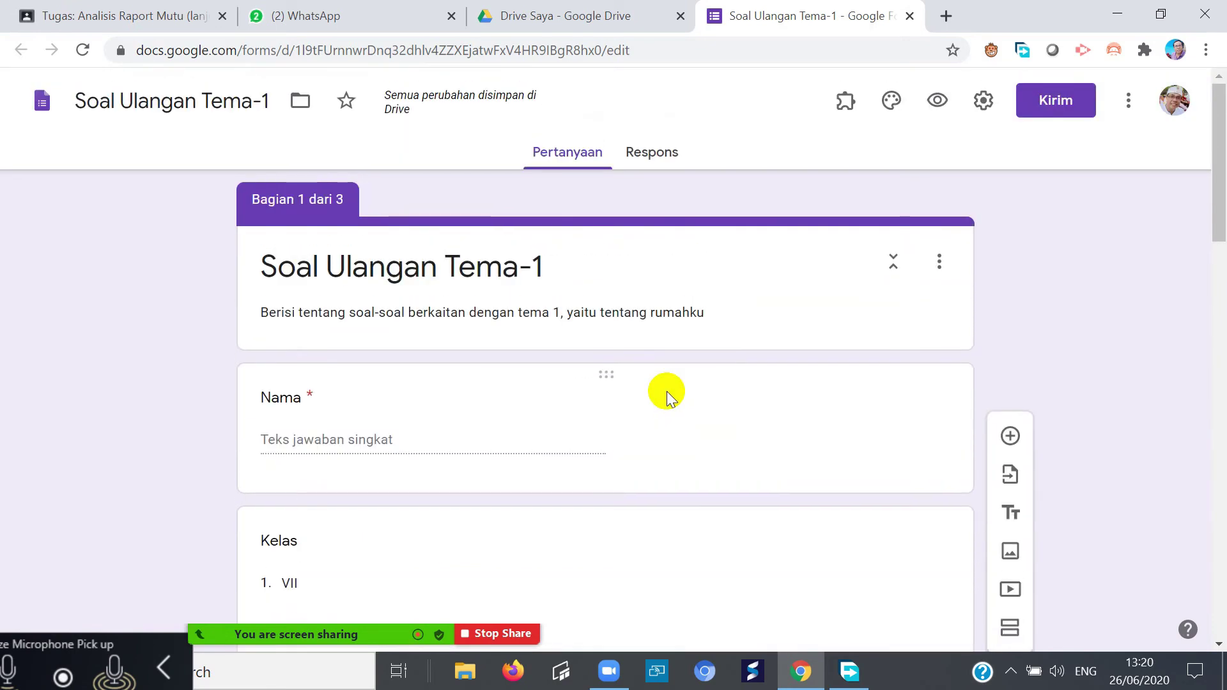
scroll(718, 358, "down", 2)
scroll(716, 355, "up", 1)
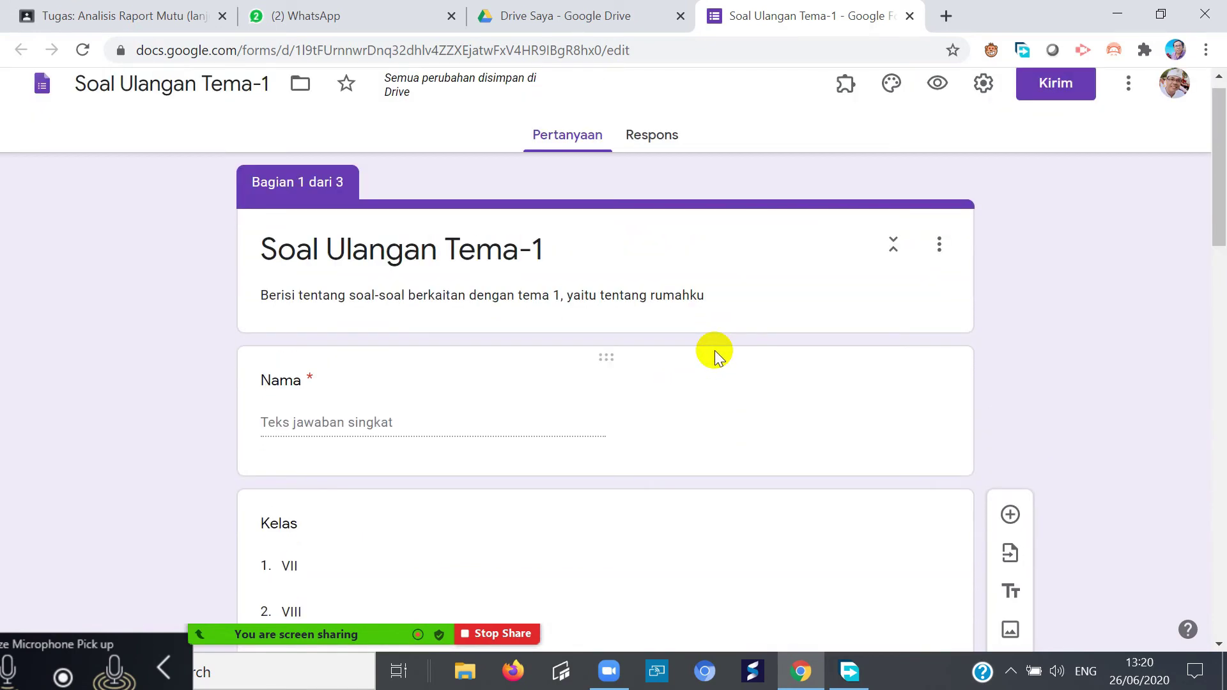
scroll(718, 357, "up", 1)
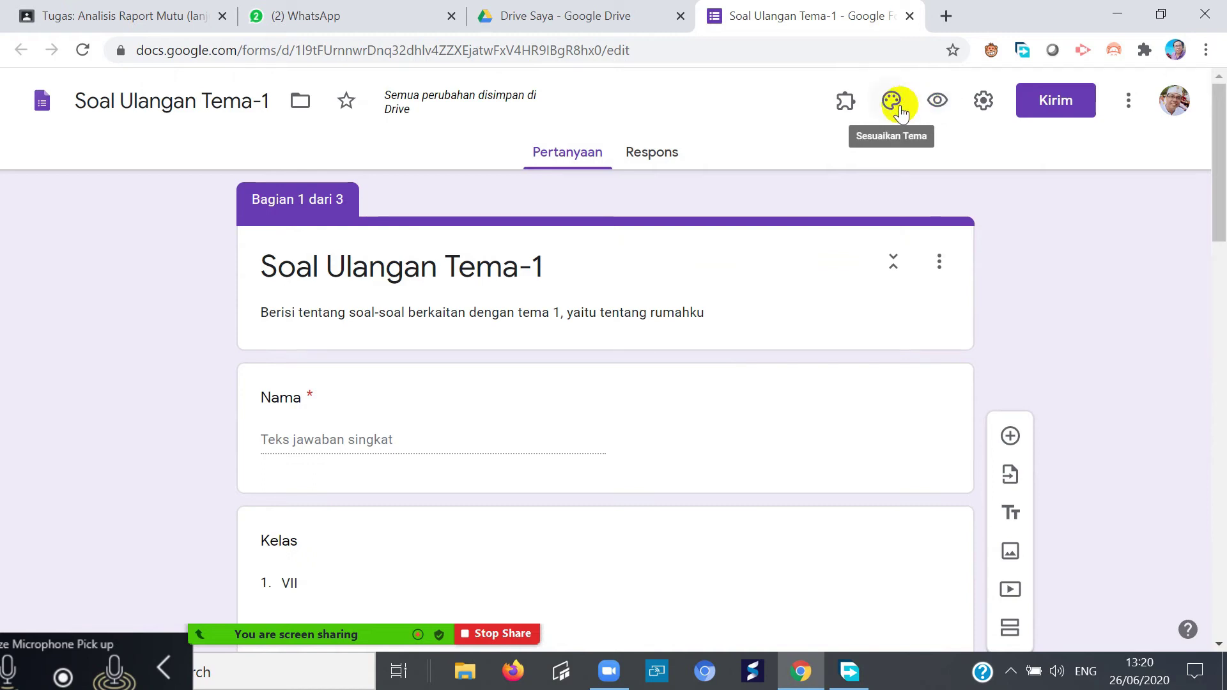
left_click(981, 102)
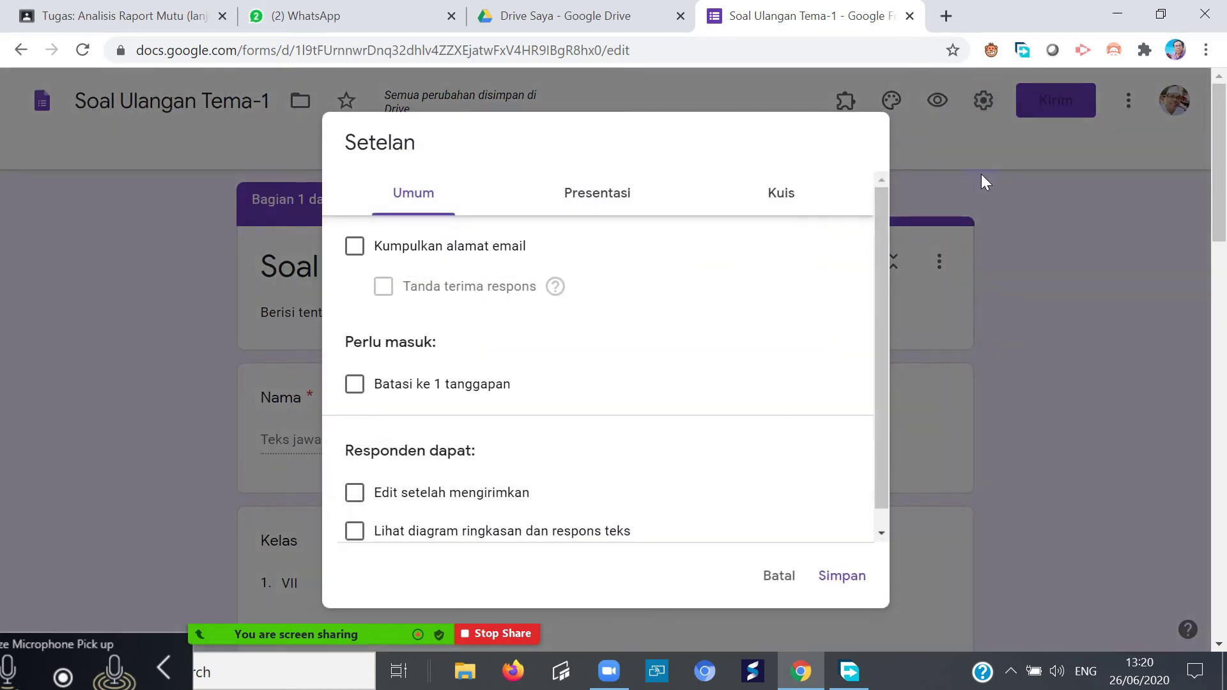
left_click(778, 577)
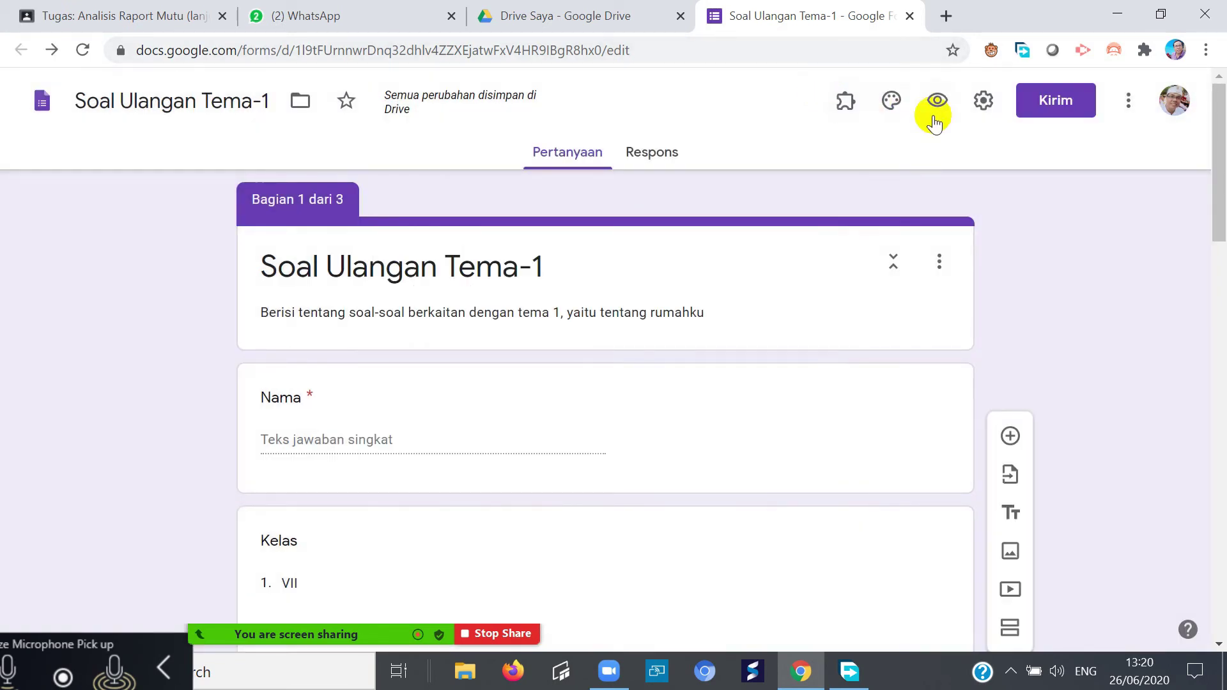
- Close the Add-ons list and open the form's three-dot More options menu
left_click(844, 100)
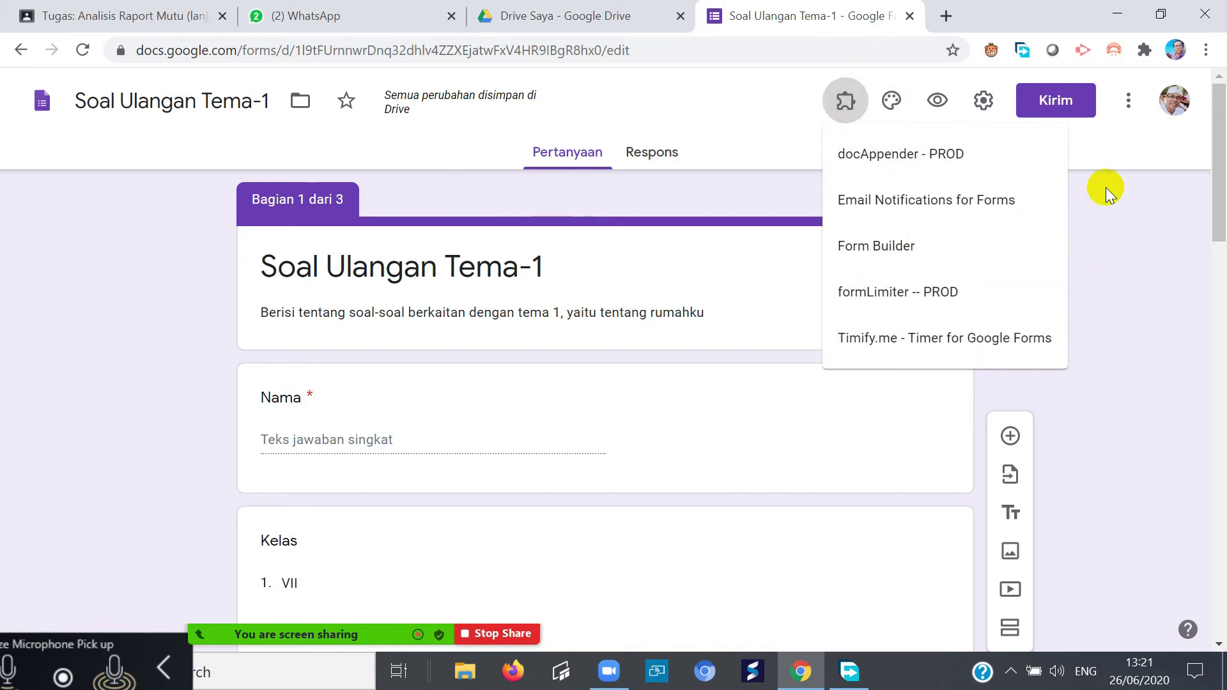
left_click(1127, 101)
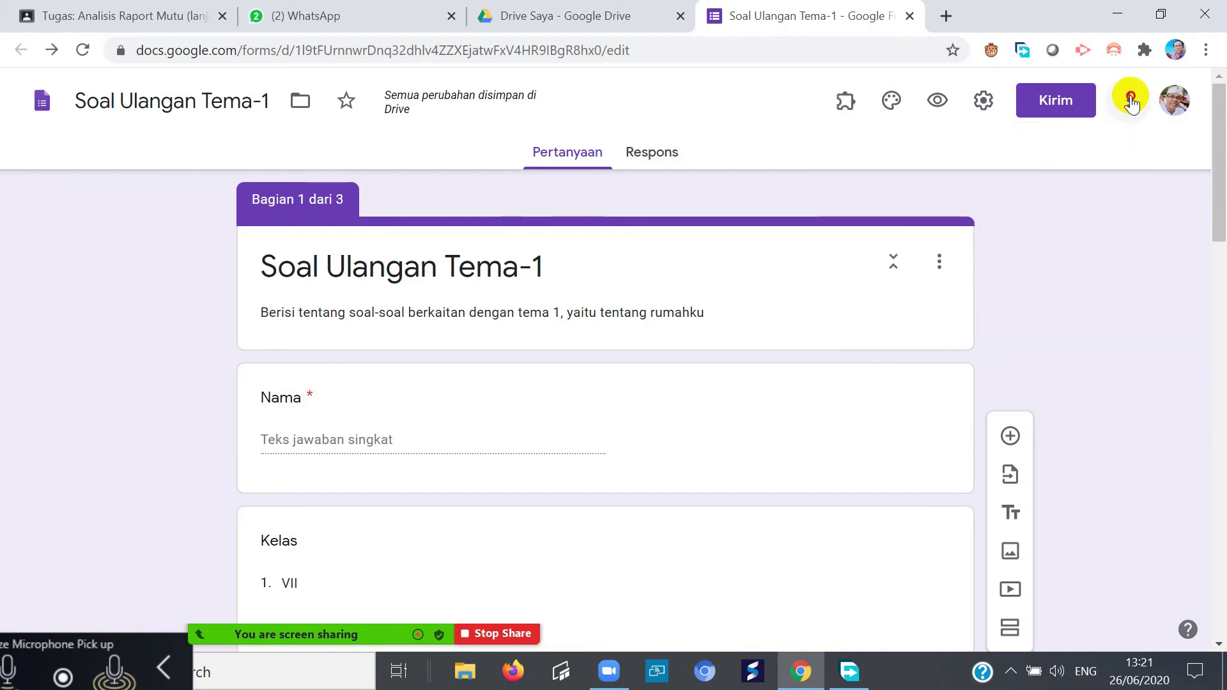
left_click(1129, 101)
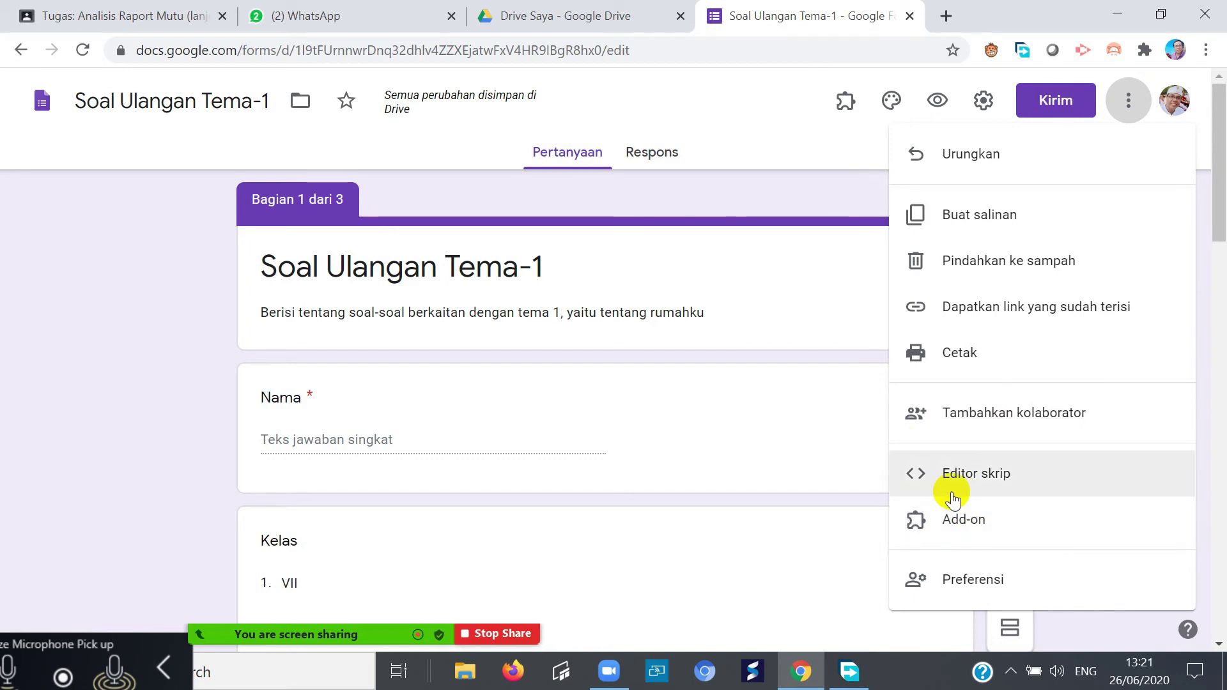
left_click(961, 521)
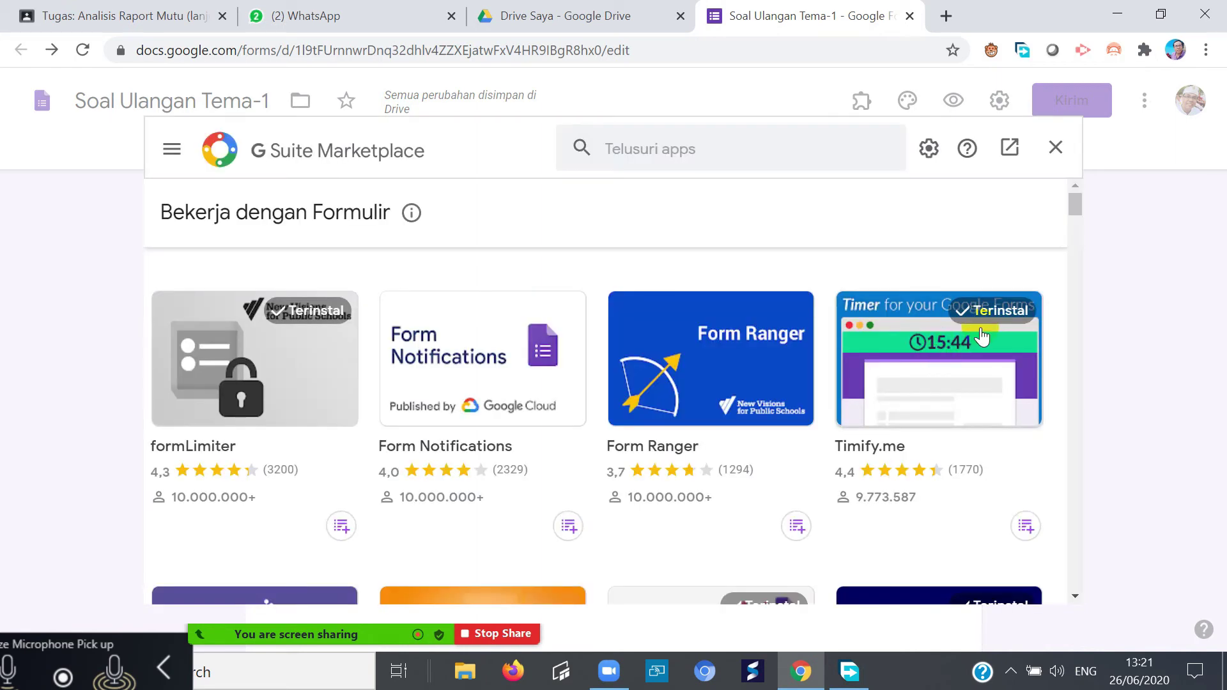
scroll(452, 382, "down", 4)
scroll(451, 382, "up", 4)
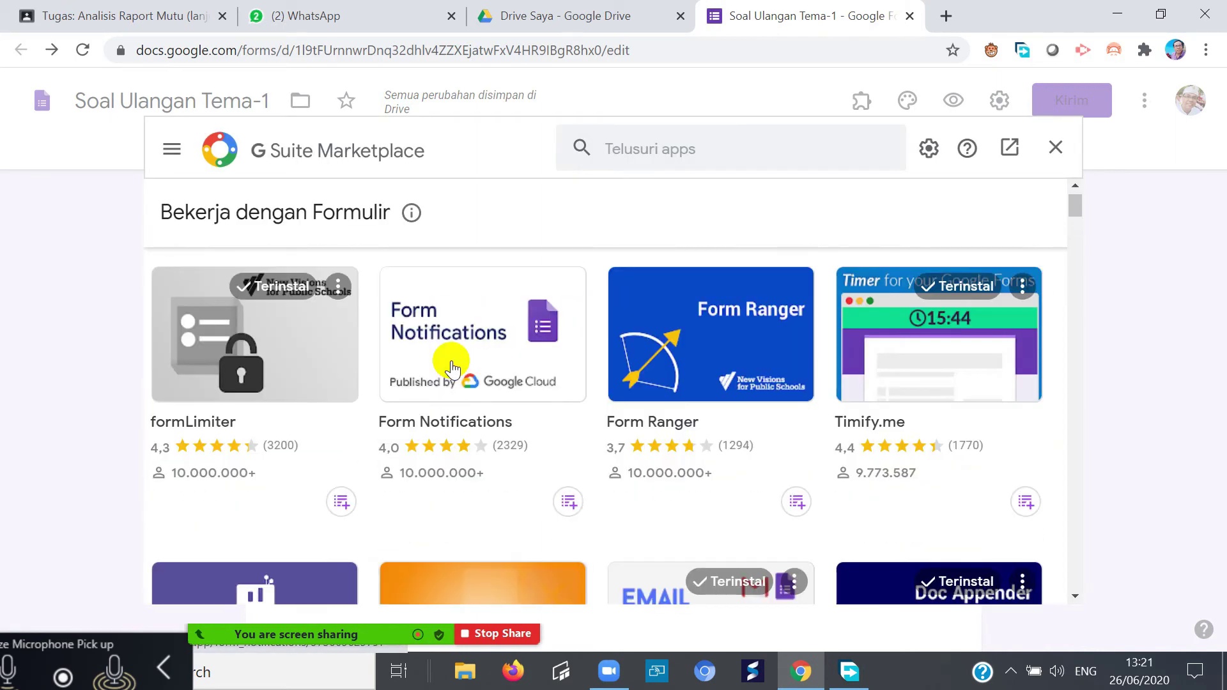
scroll(452, 357, "down", 7)
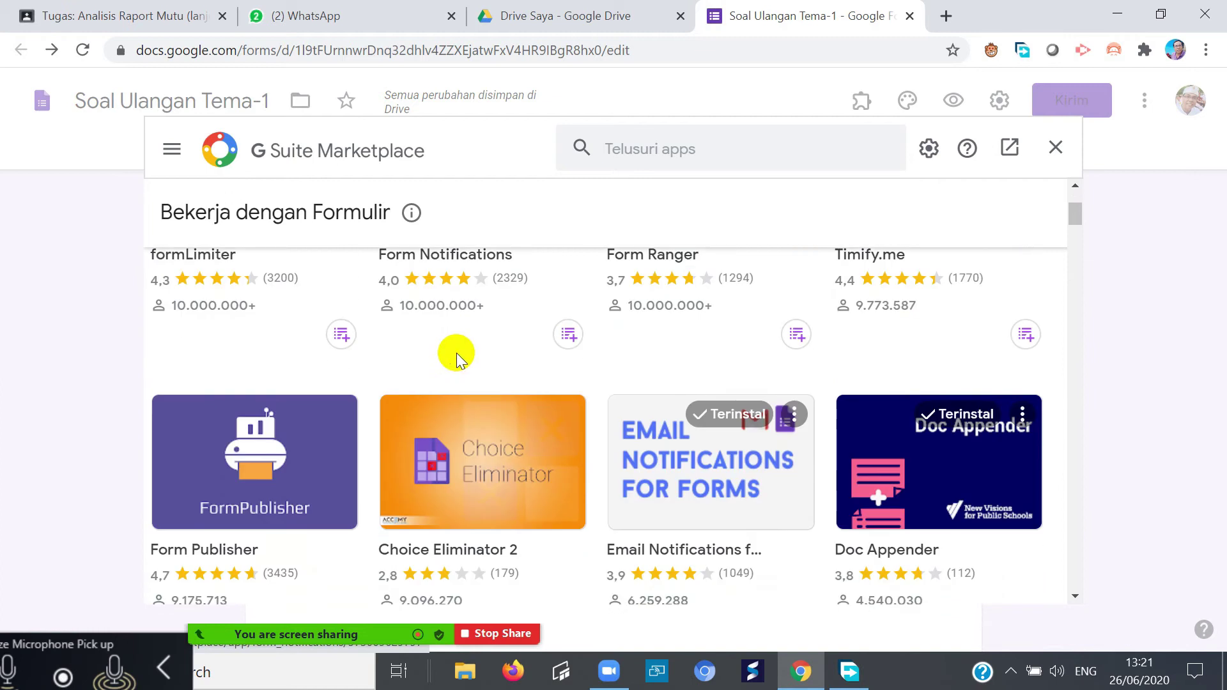
scroll(459, 361, "down", 14)
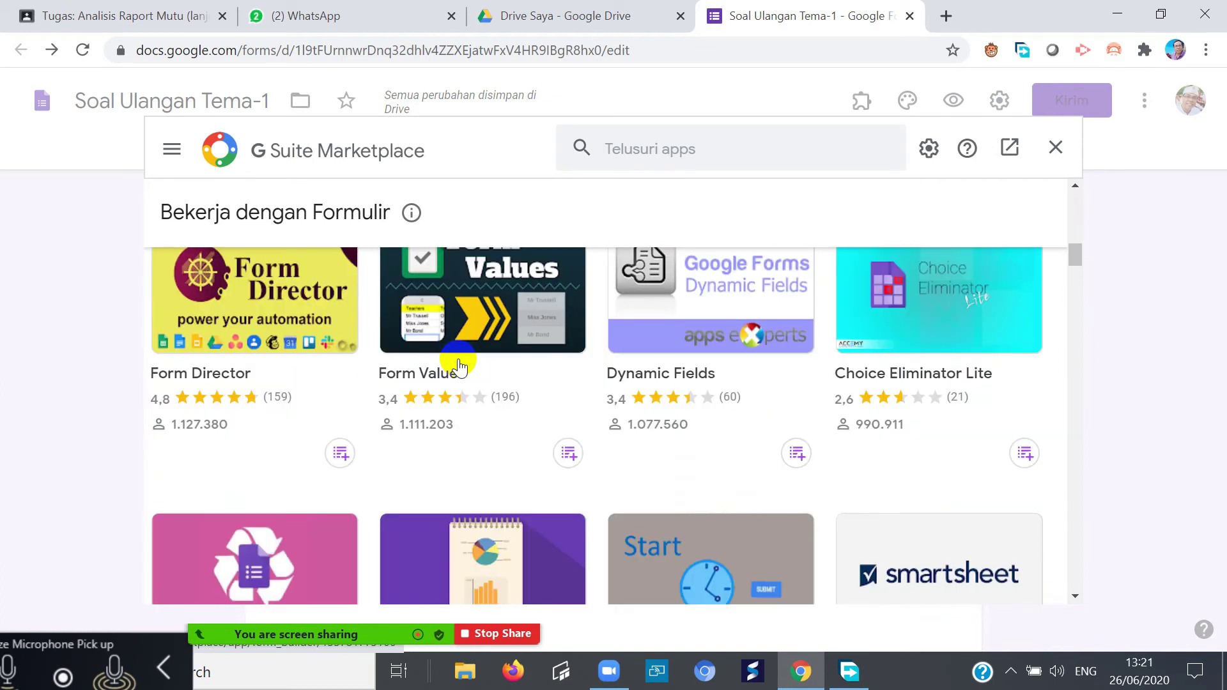
scroll(459, 367, "down", 8)
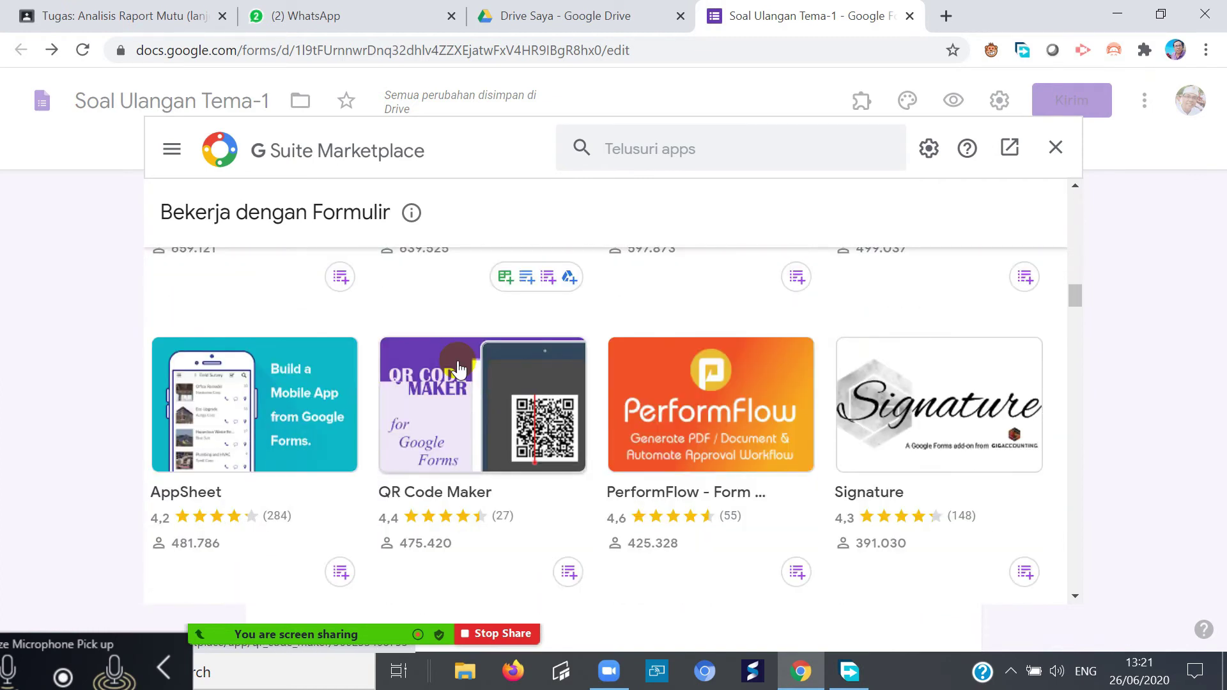
scroll(459, 367, "down", 15)
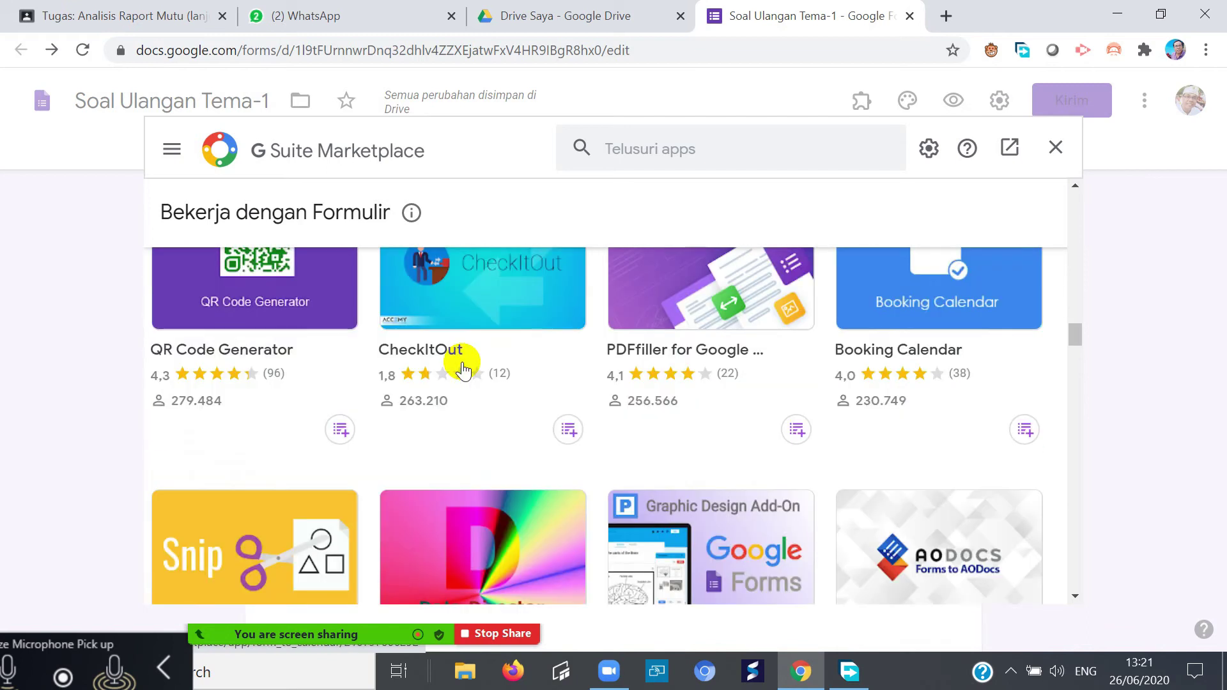
scroll(465, 369, "down", 19)
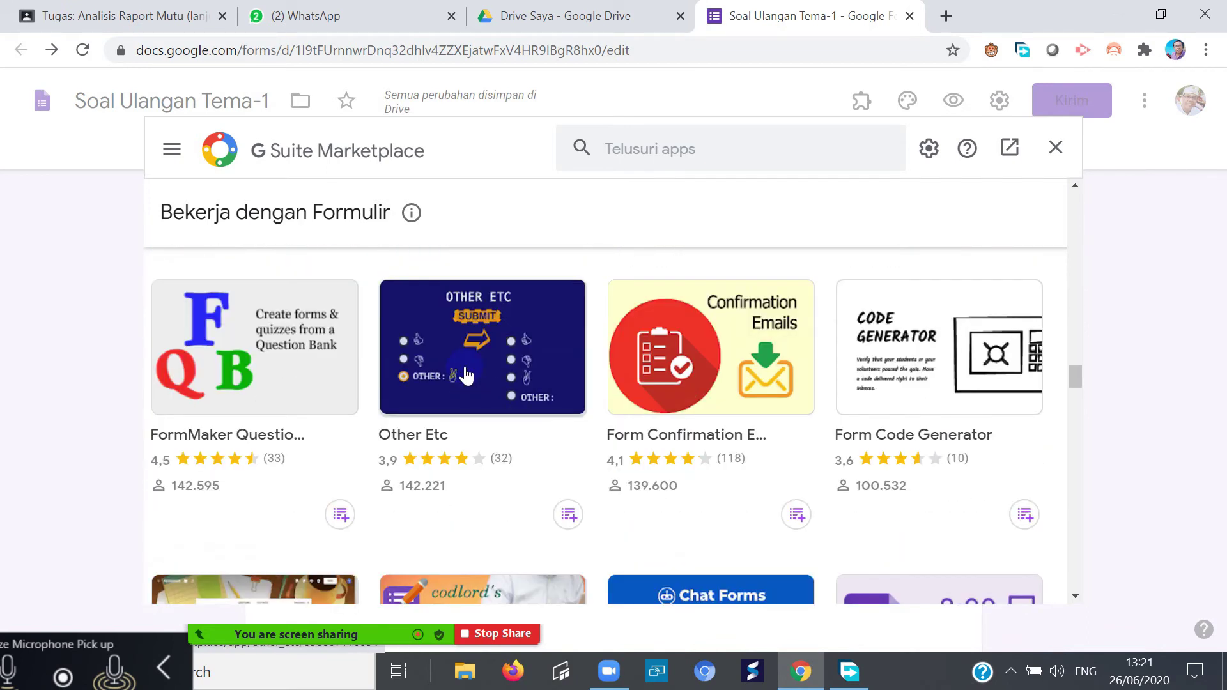
scroll(459, 384, "down", 5)
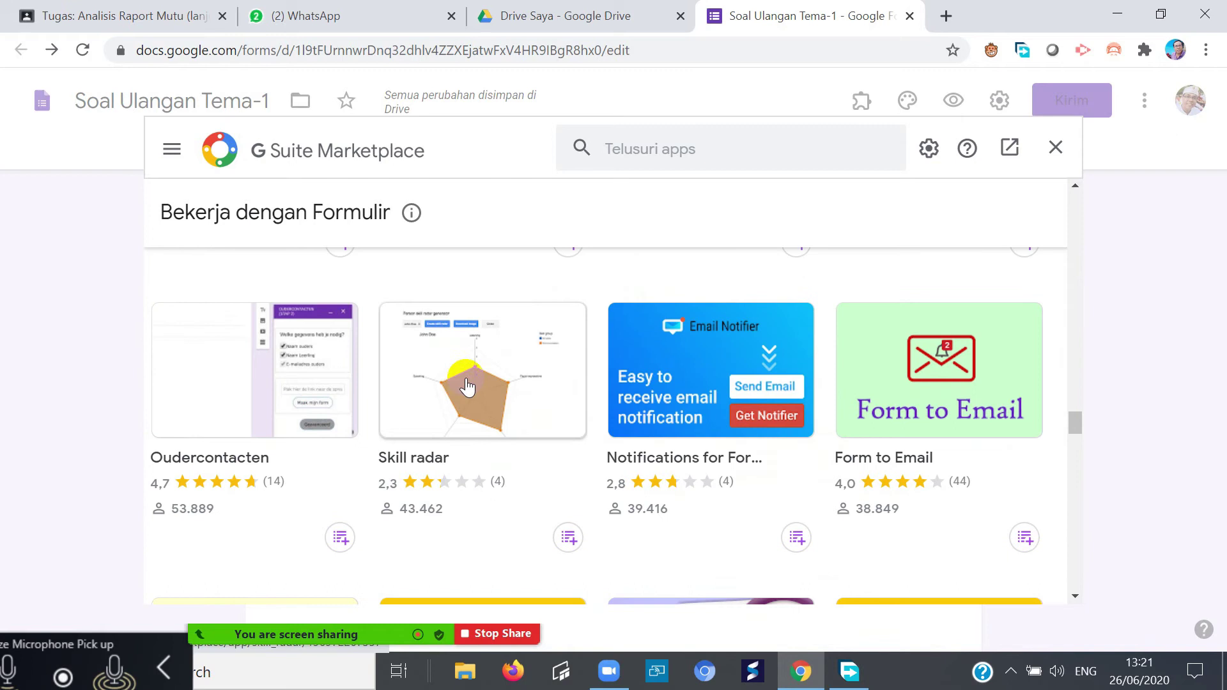
scroll(460, 396, "up", 20)
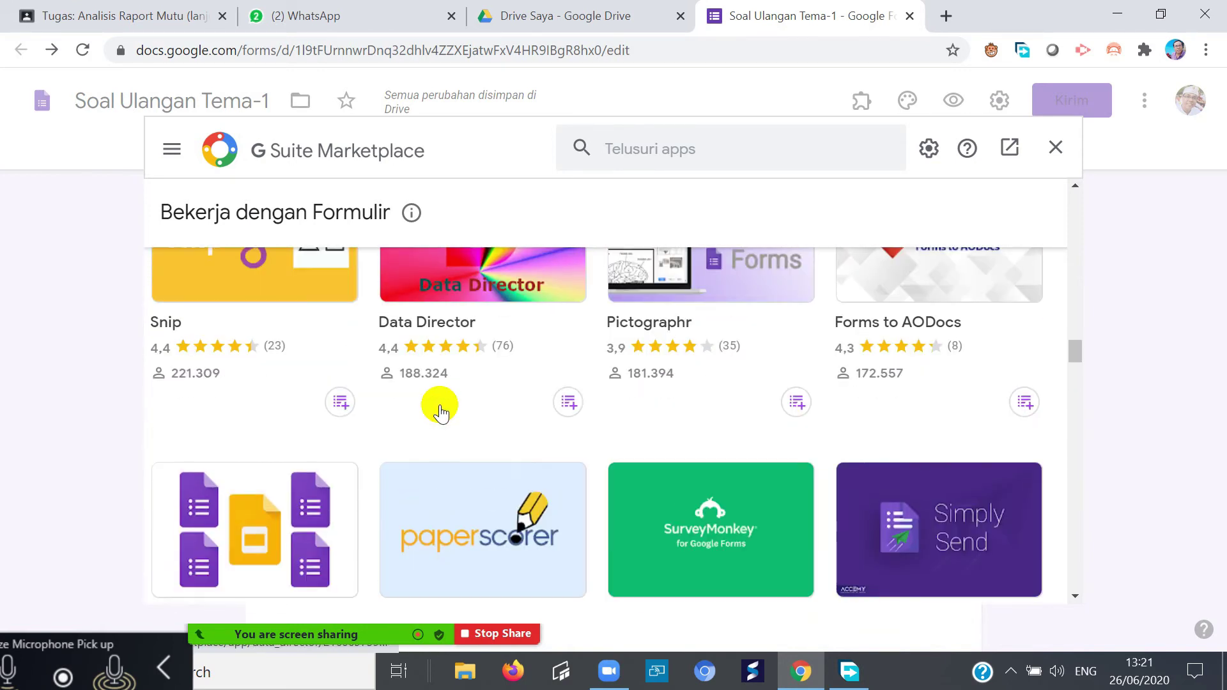
scroll(441, 412, "up", 15)
scroll(439, 409, "up", 12)
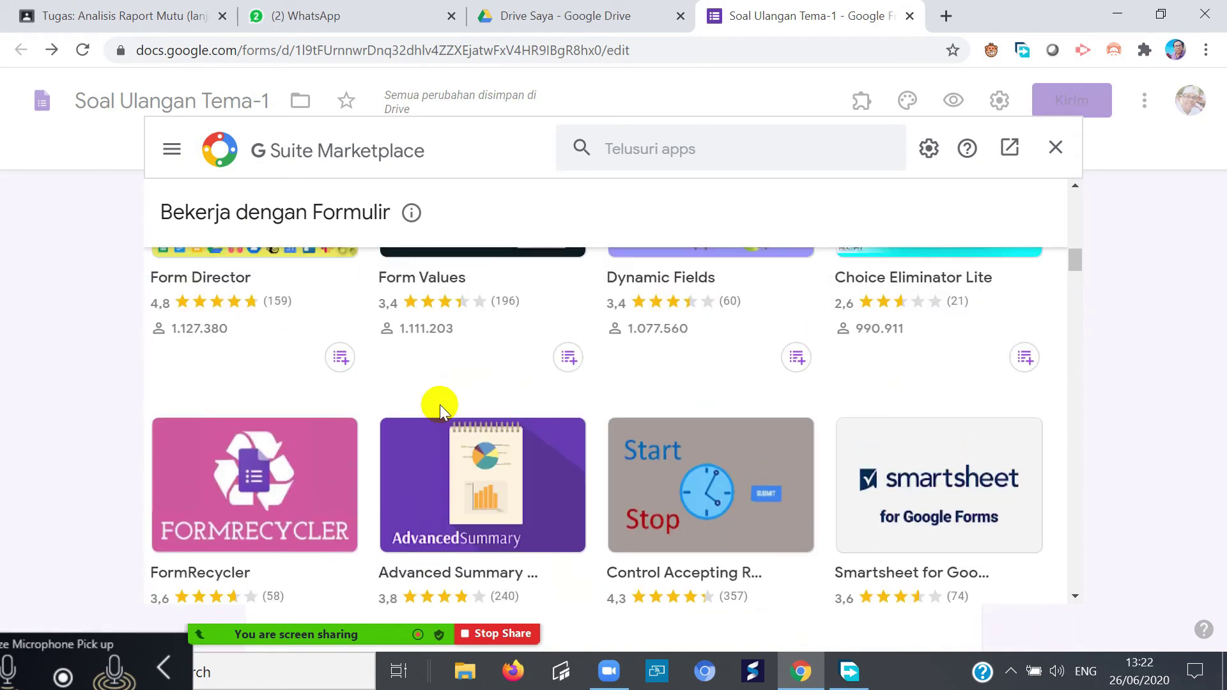
scroll(439, 405, "up", 8)
scroll(540, 492, "down", 5)
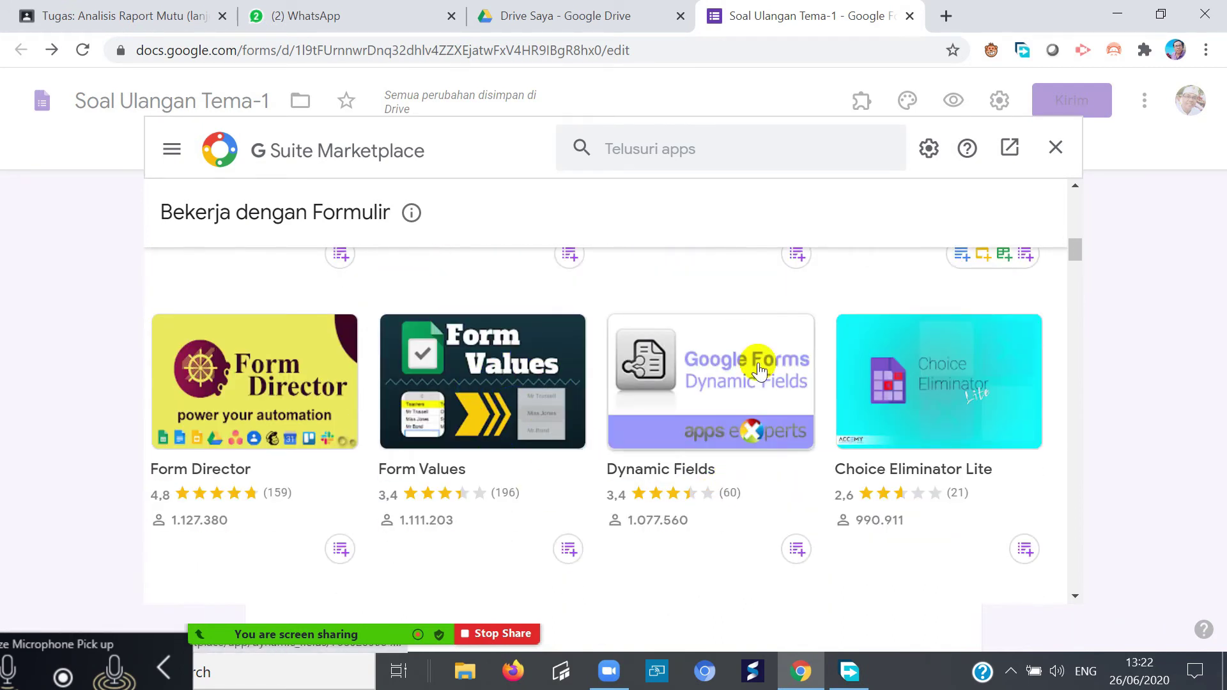
scroll(759, 370, "up", 6)
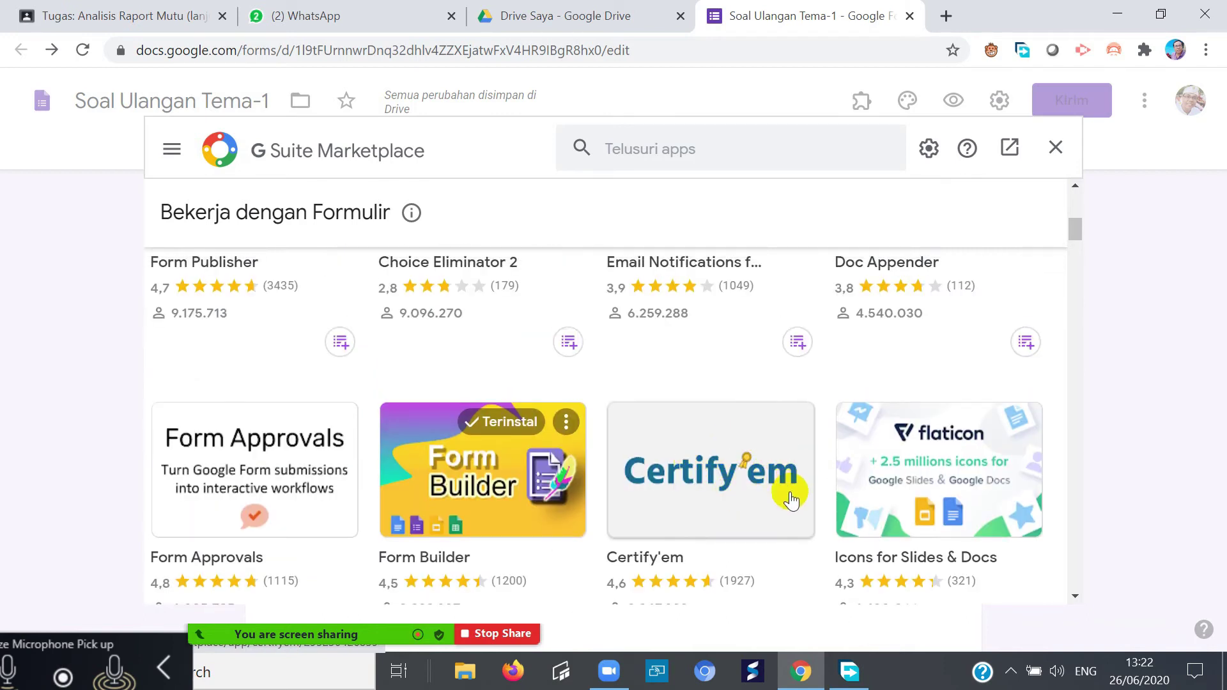
scroll(791, 498, "up", 8)
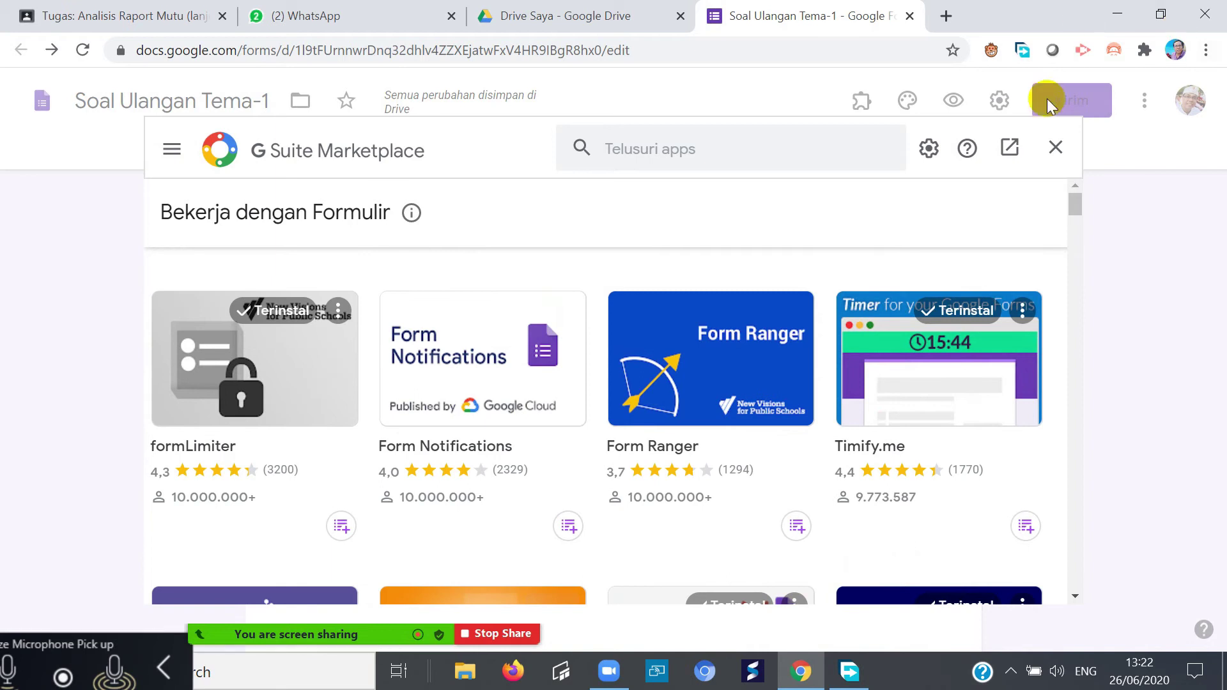
left_click(1056, 149)
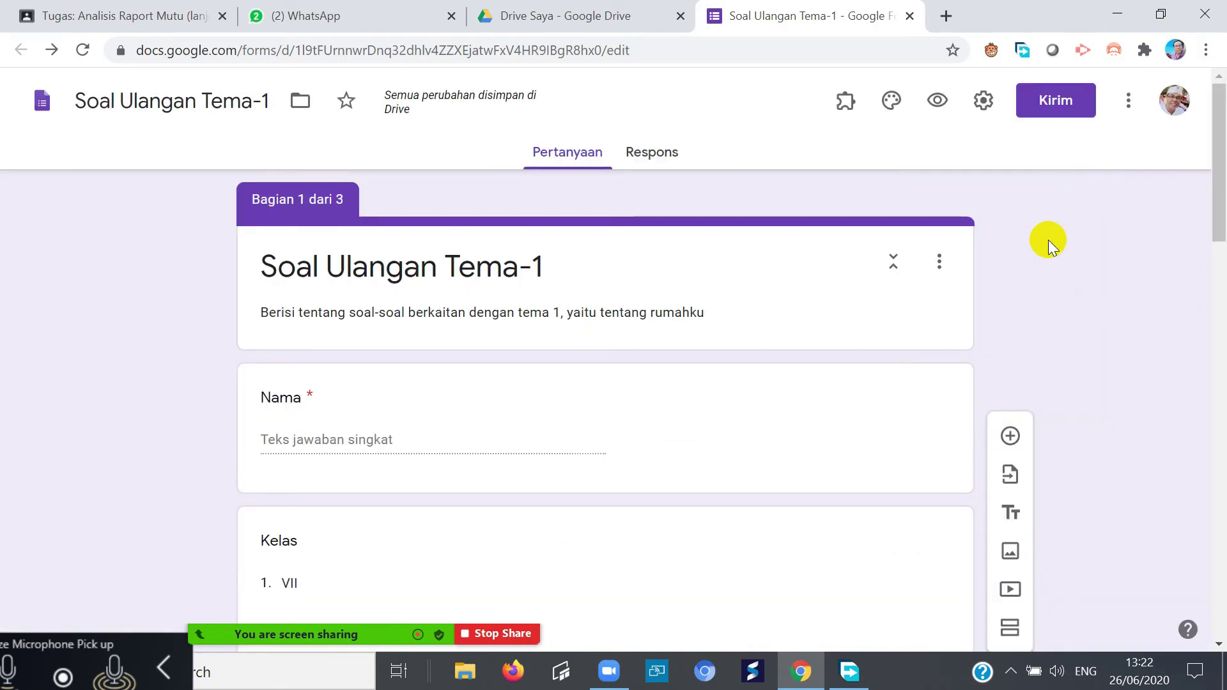
left_click(1133, 106)
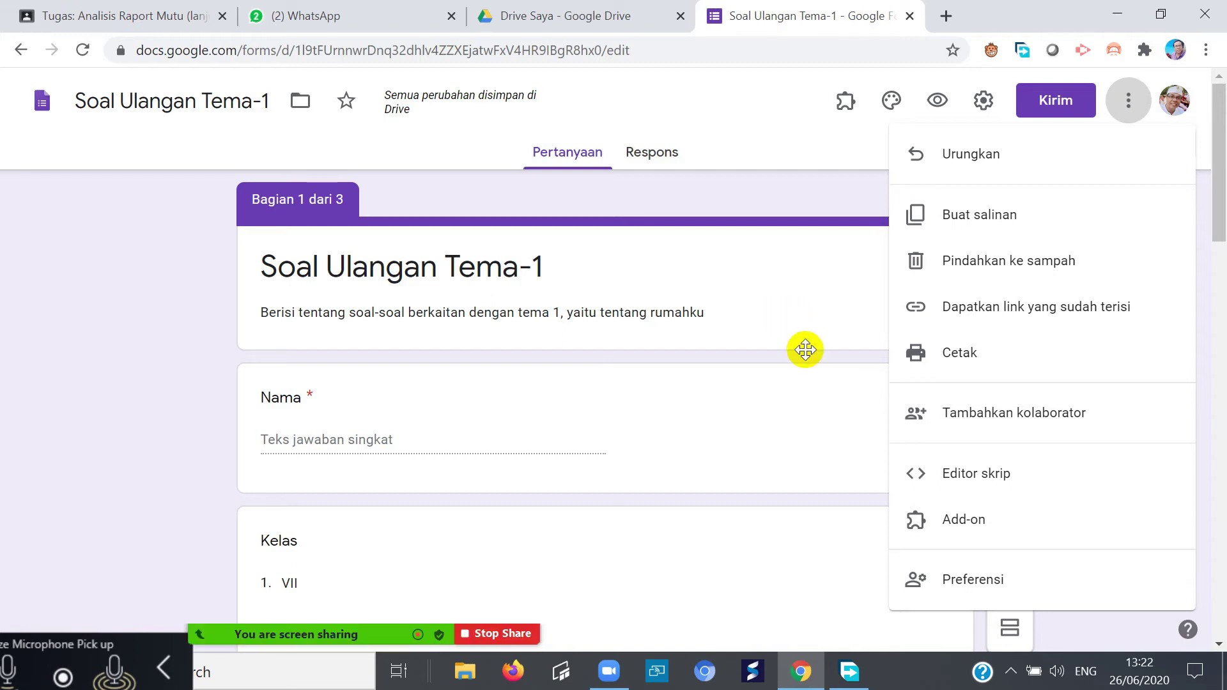
left_click(727, 434)
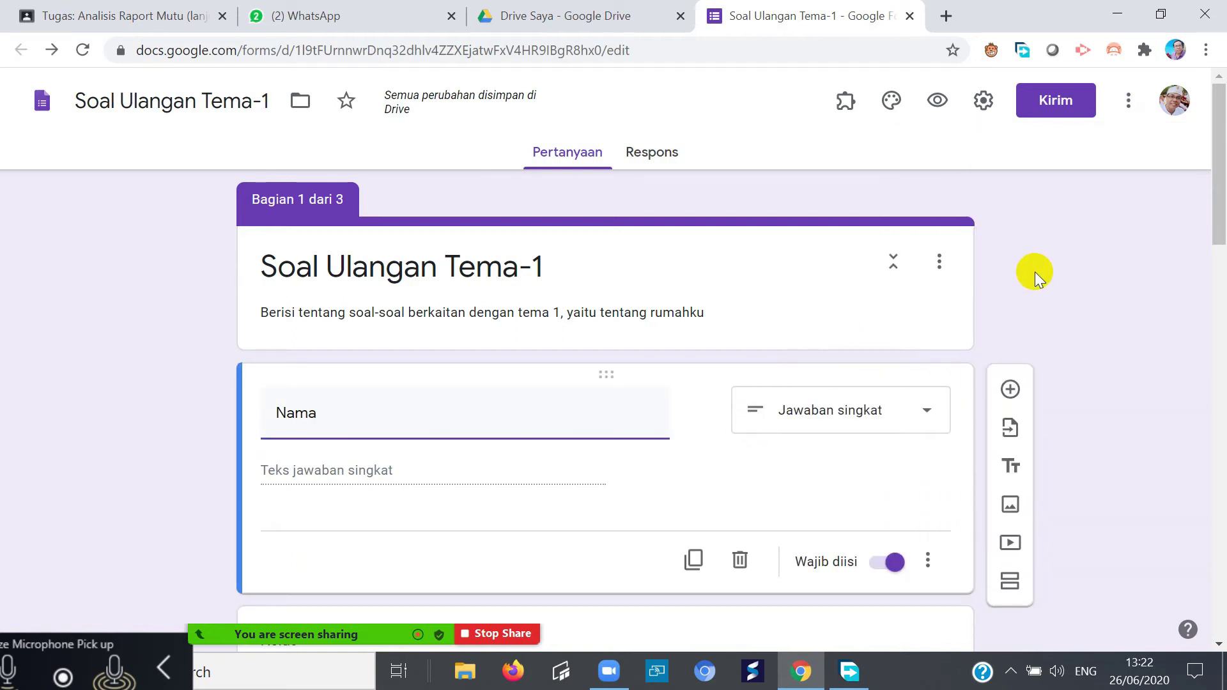
- Turn on 'Batasi ke 1 tanggapan' in Settings so each person answers once, and save
left_click(983, 100)
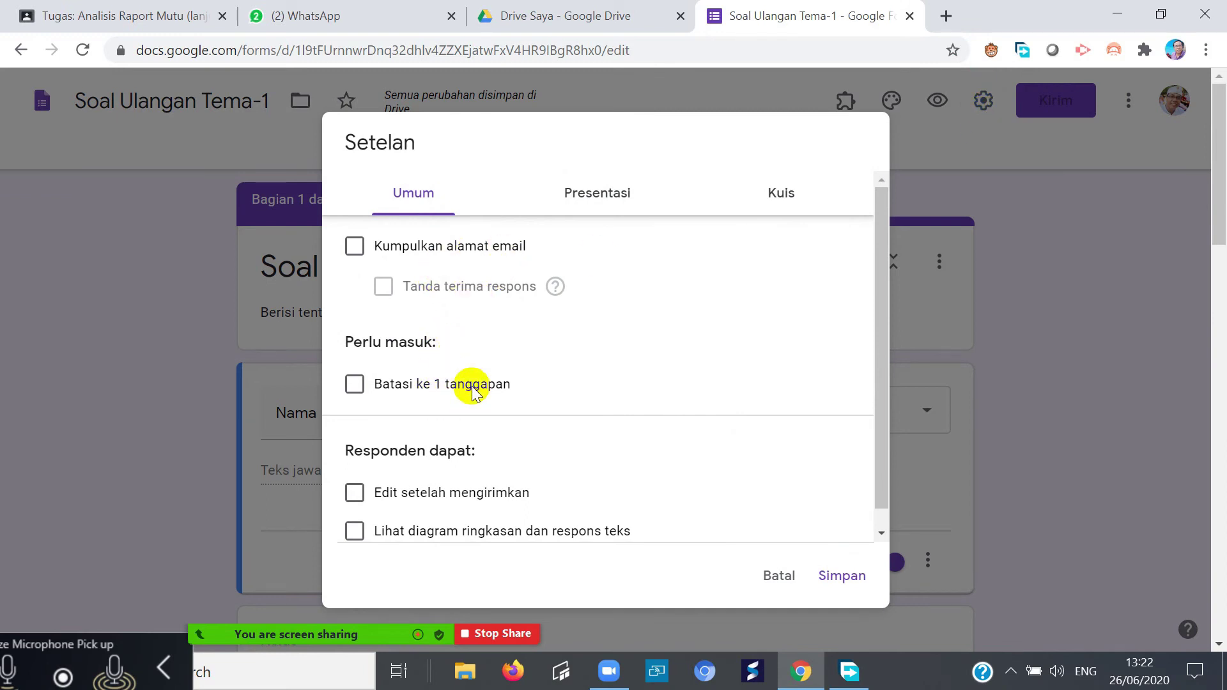
left_click(355, 385)
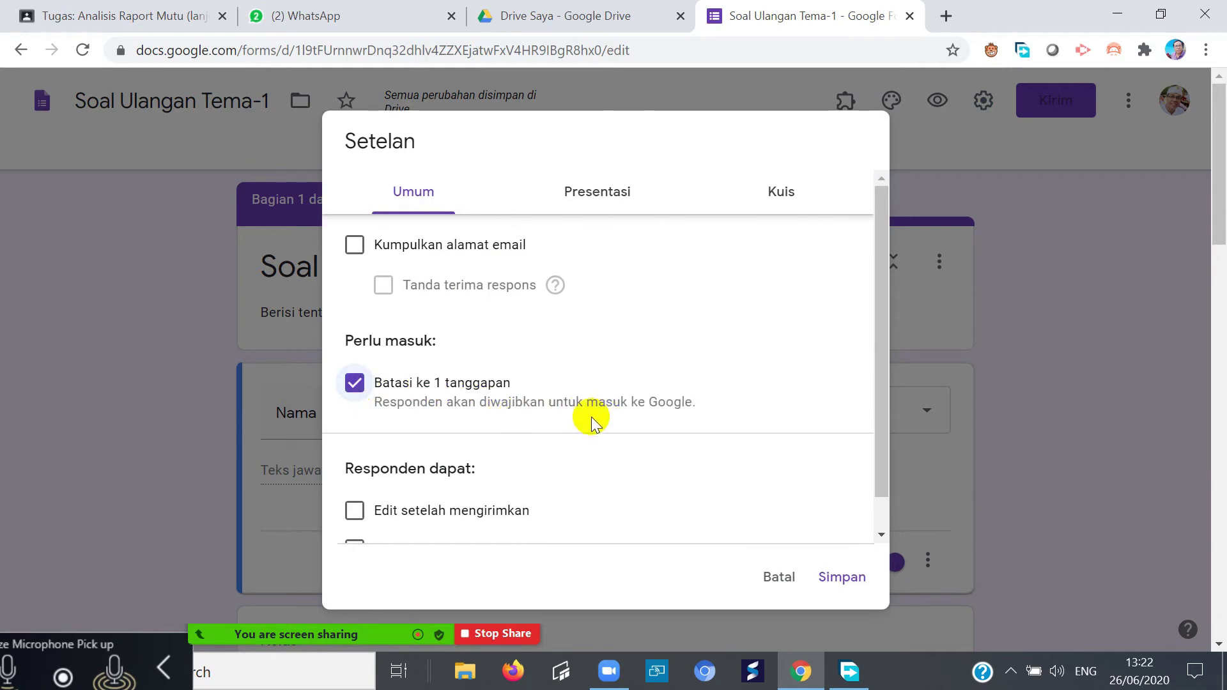
scroll(575, 435, "down", 1)
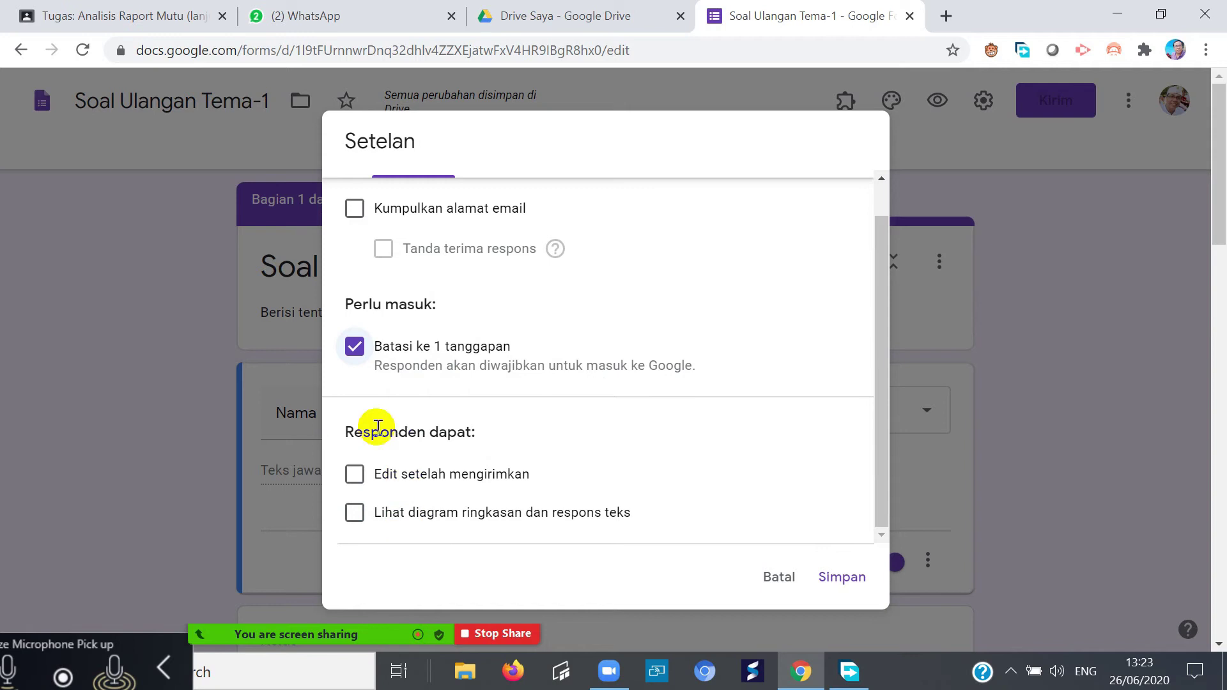
left_click(842, 579)
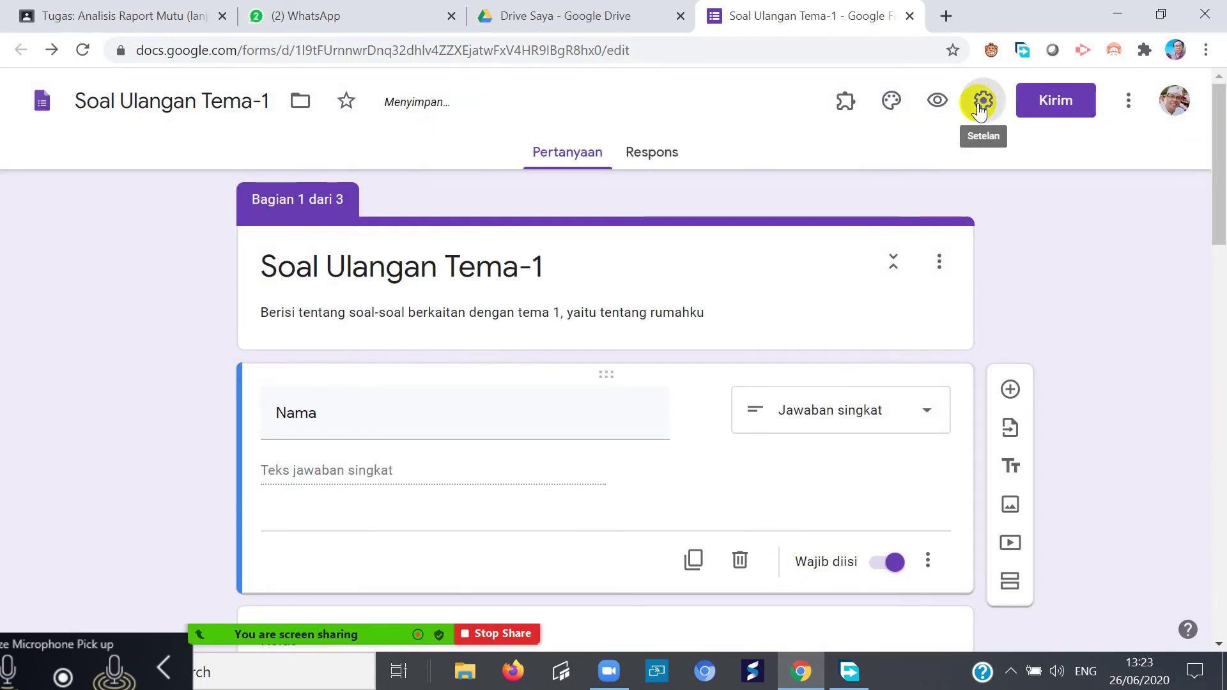
left_click(981, 103)
- In Presentasi settings, shuffle question order, enter a confirmation message, and save
left_click(603, 196)
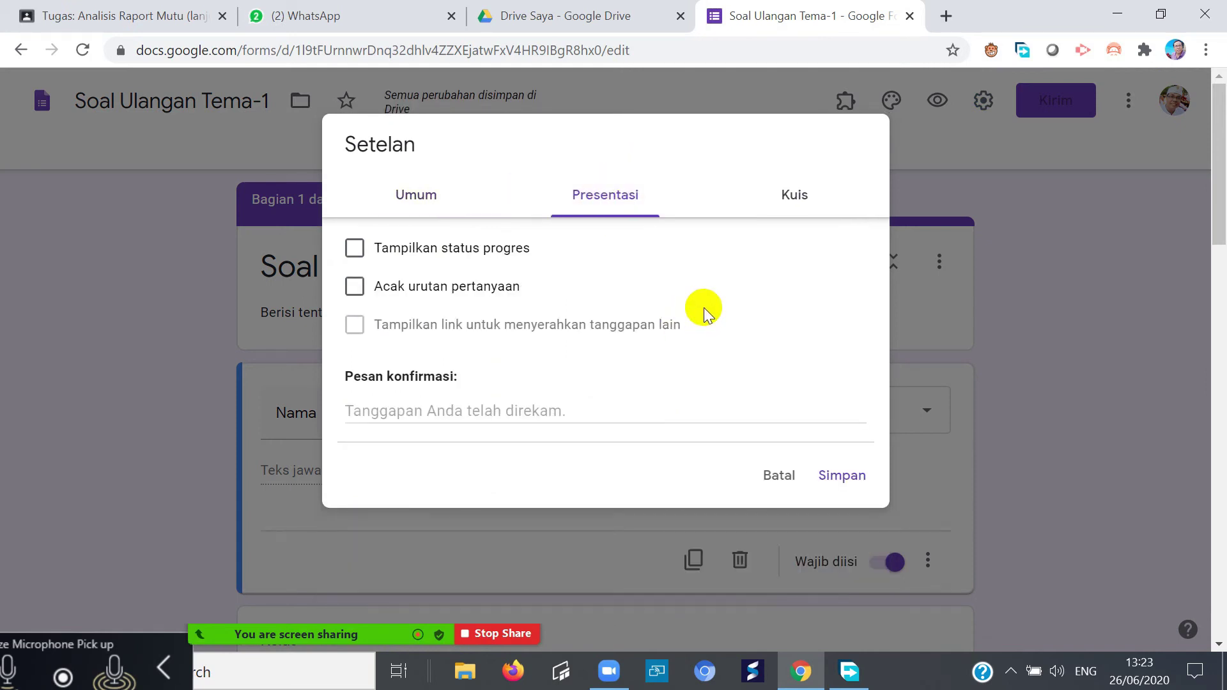
left_click(354, 284)
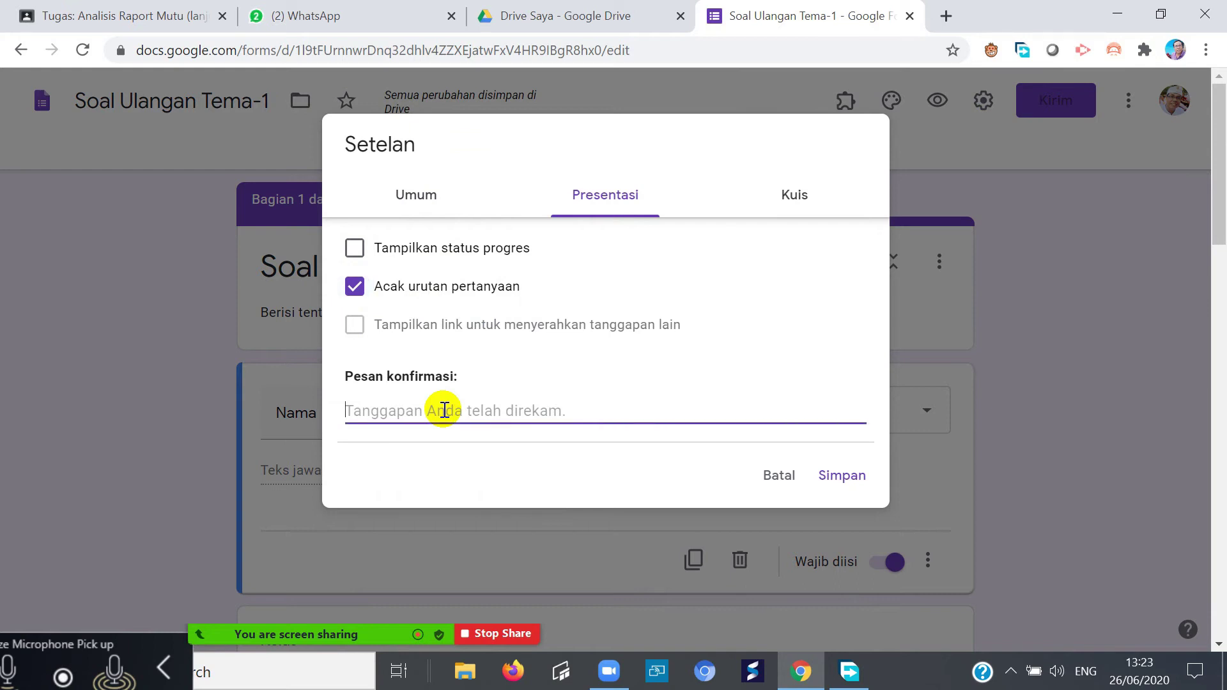
type("Terimkasi")
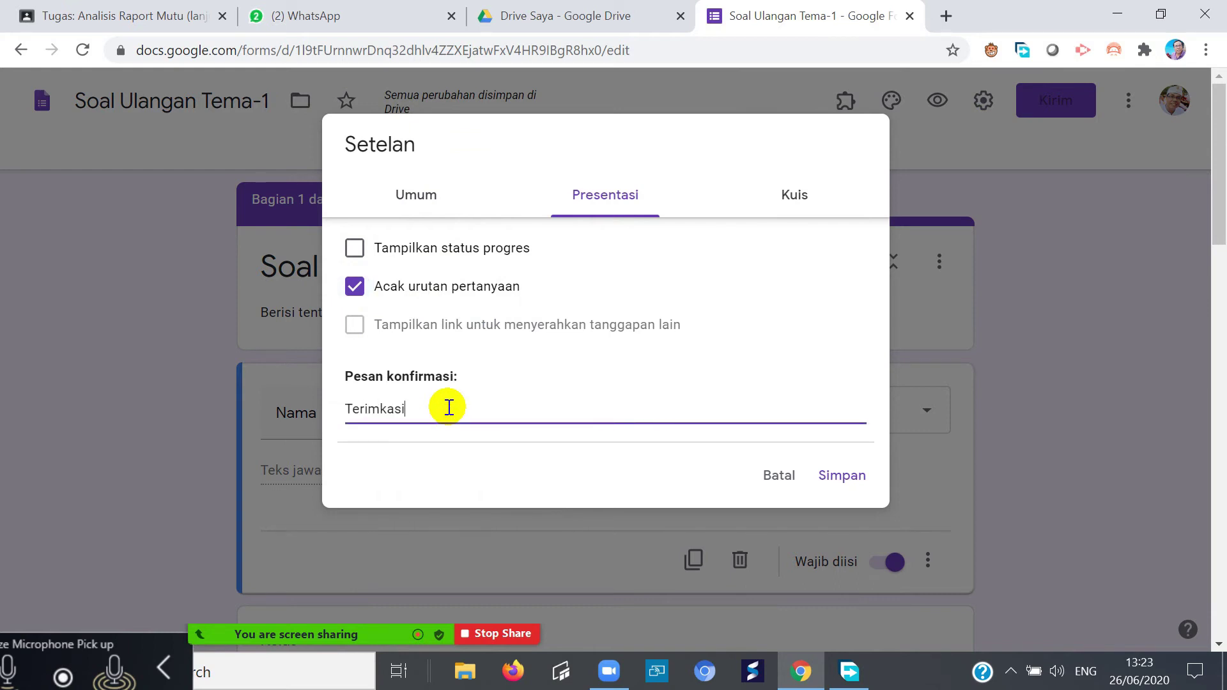
left_click(850, 475)
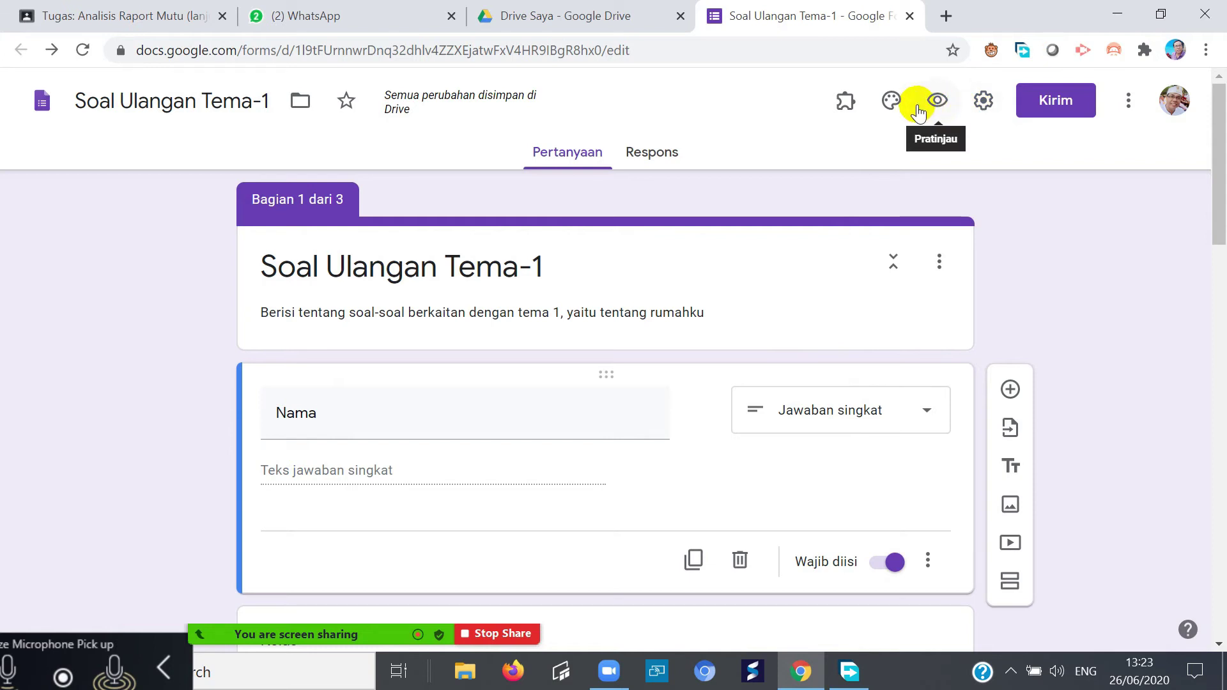
- Make the form a quiz with grades released 'Nanti' and missed questions hidden, then save
left_click(982, 101)
left_click(782, 189)
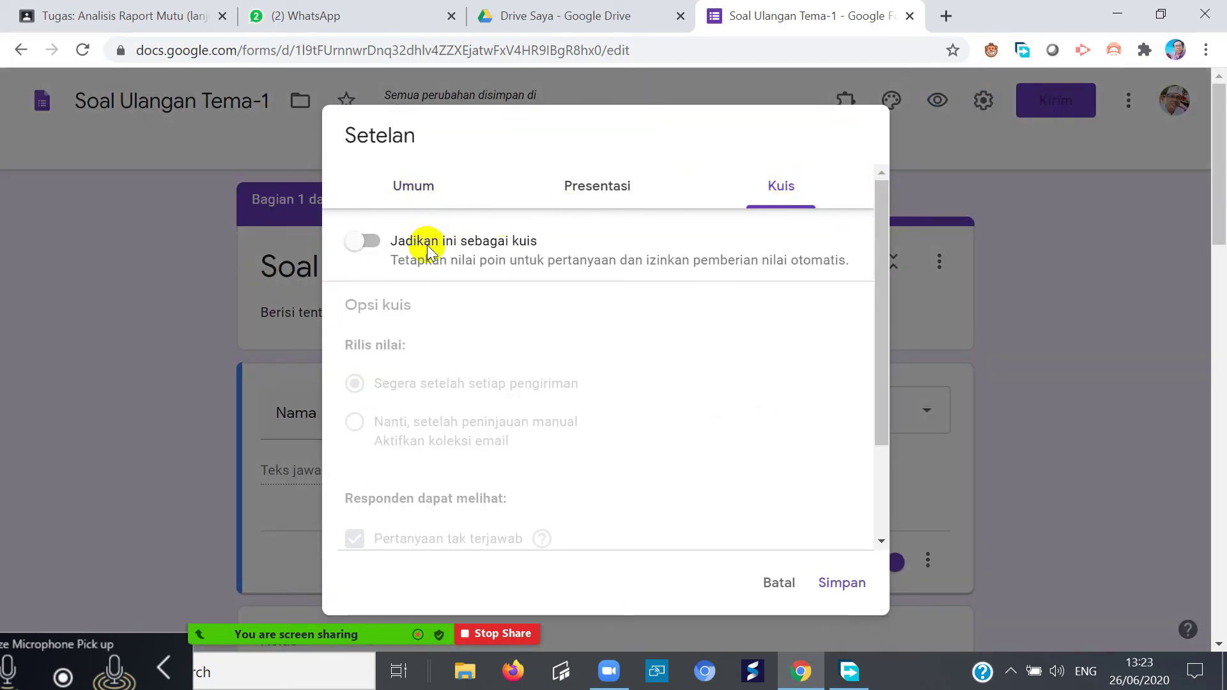
left_click(377, 243)
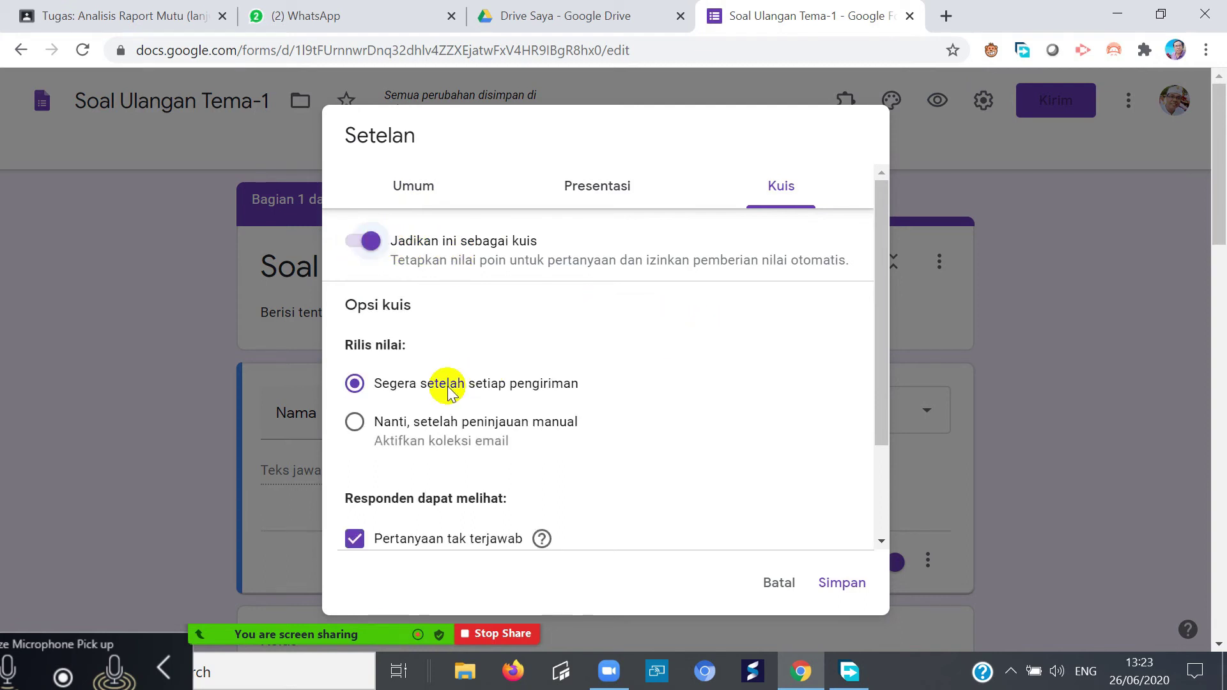
left_click(355, 422)
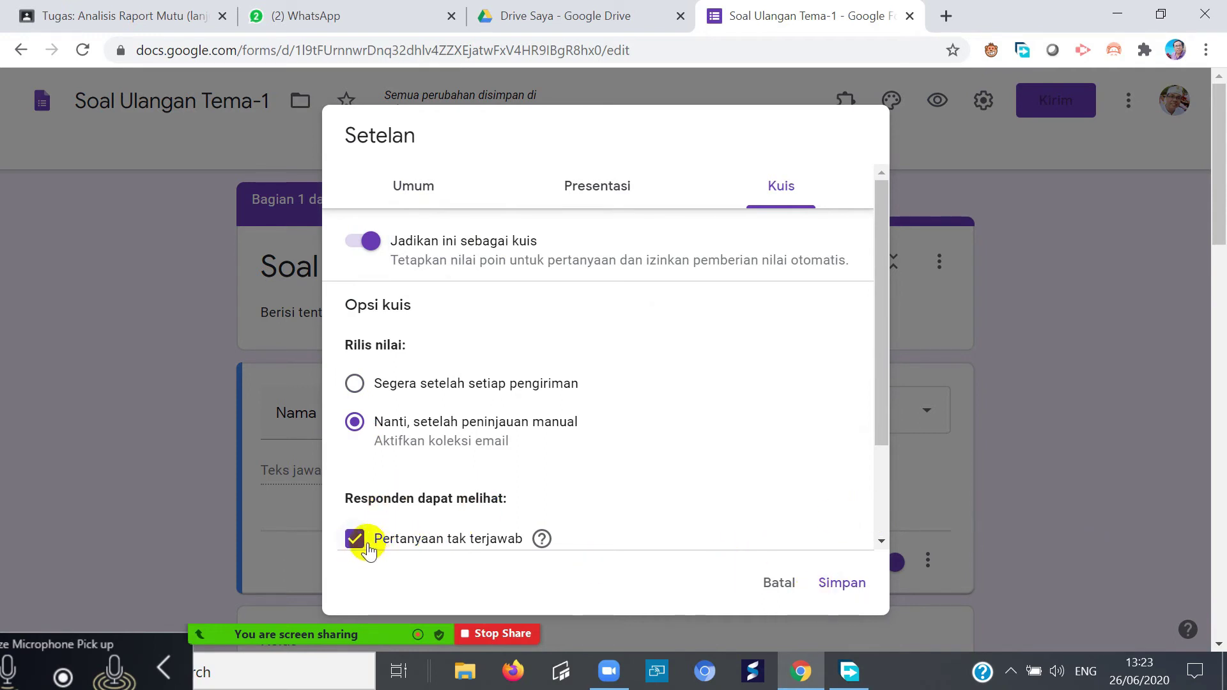
left_click(356, 539)
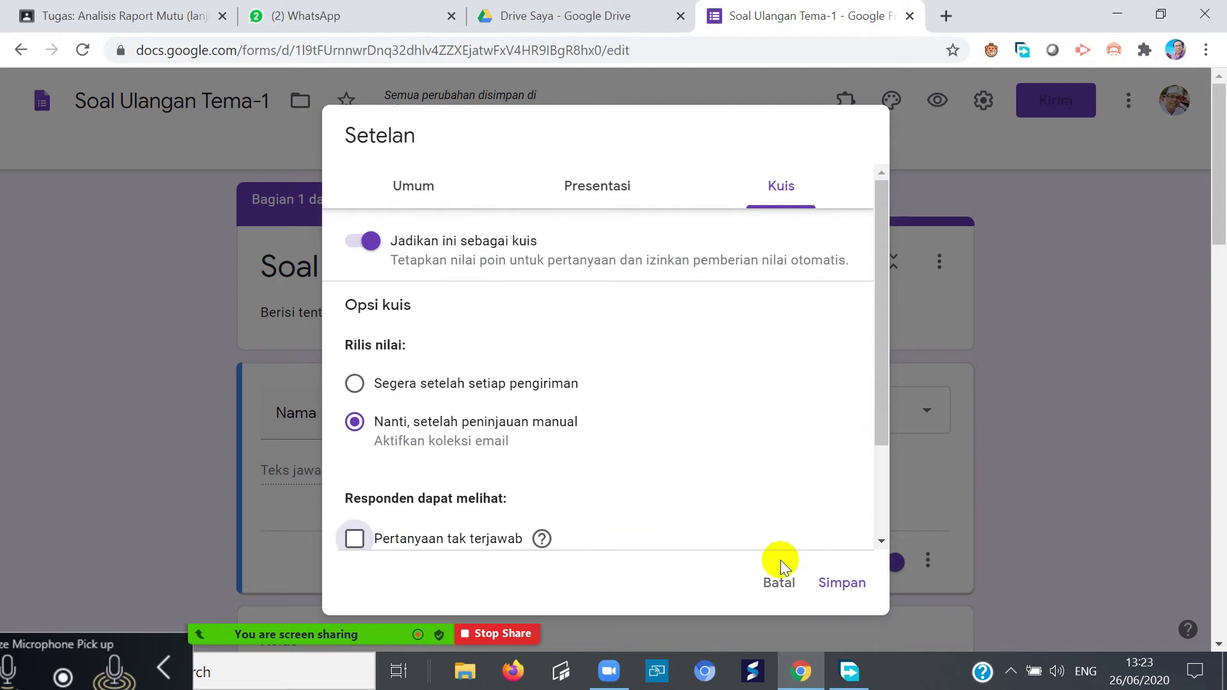
left_click(838, 582)
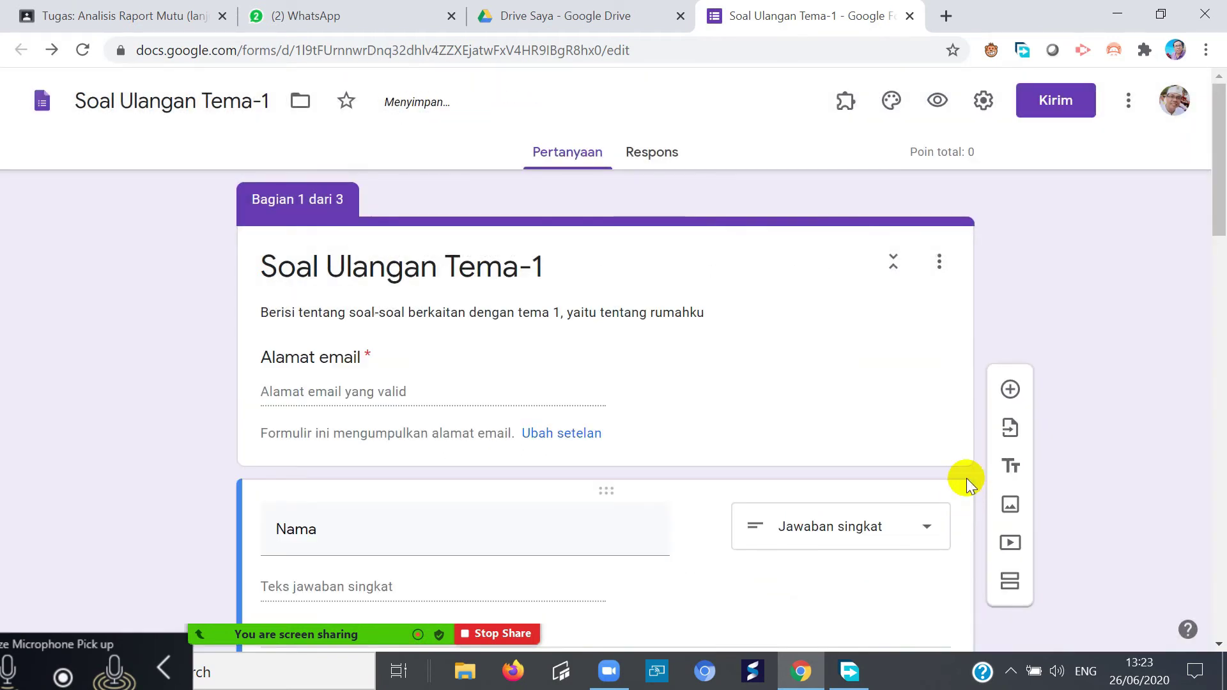
- Set Tabanan as the correct 1-point answer for the Danau beratan question
scroll(966, 478, "down", 8)
scroll(529, 393, "up", 4)
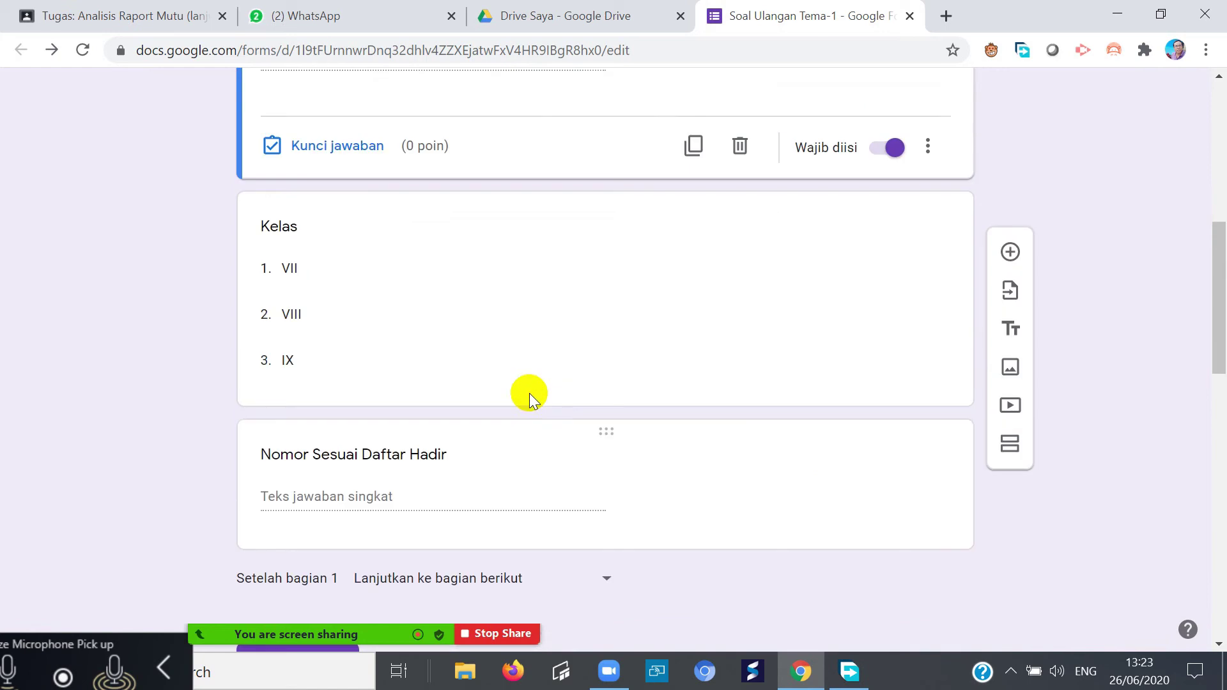
scroll(530, 420, "down", 8)
scroll(518, 441, "down", 8)
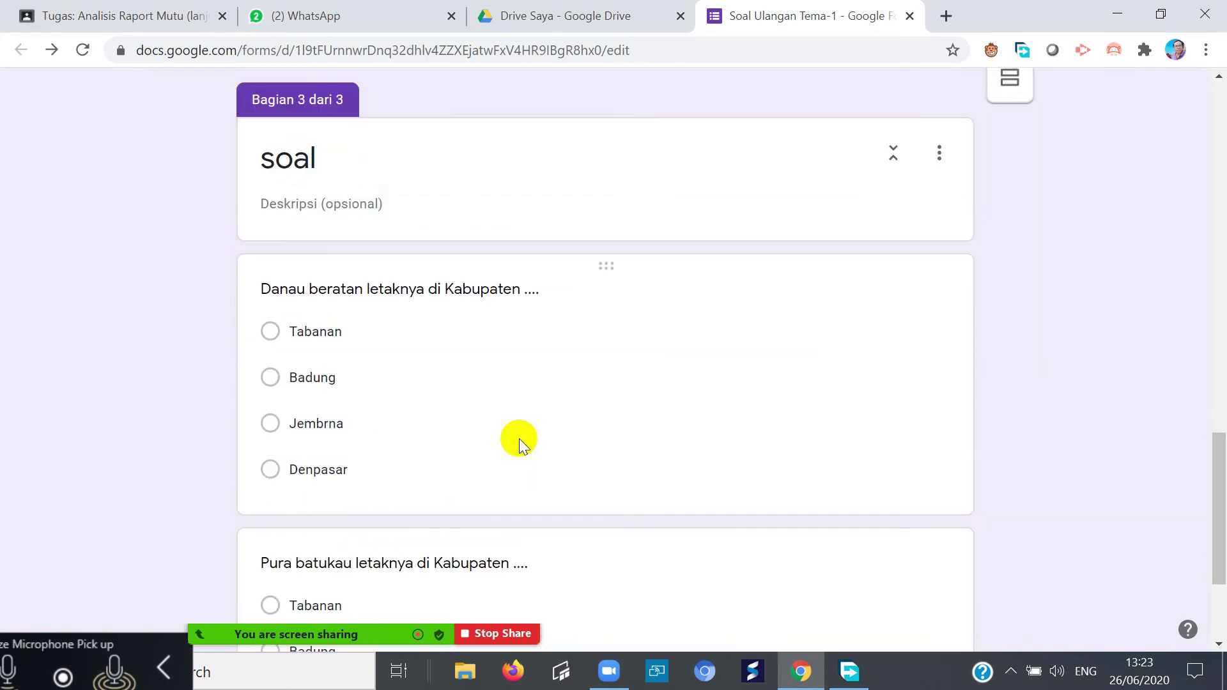
left_click(499, 438)
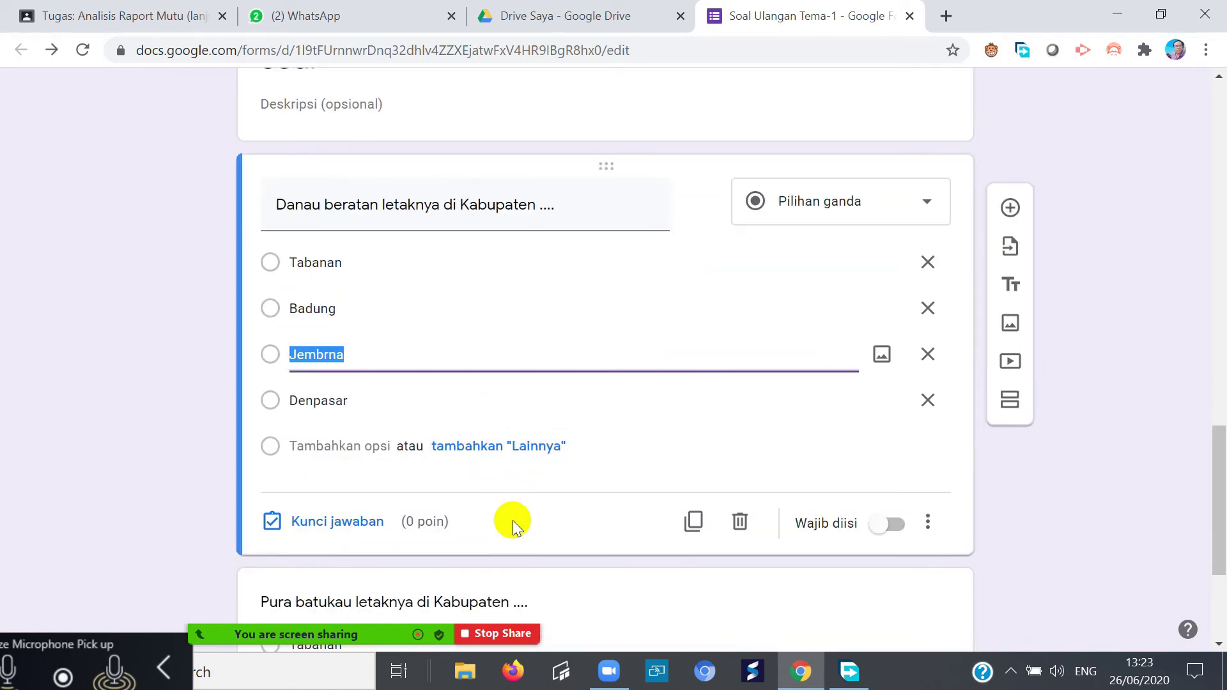
left_click(701, 304)
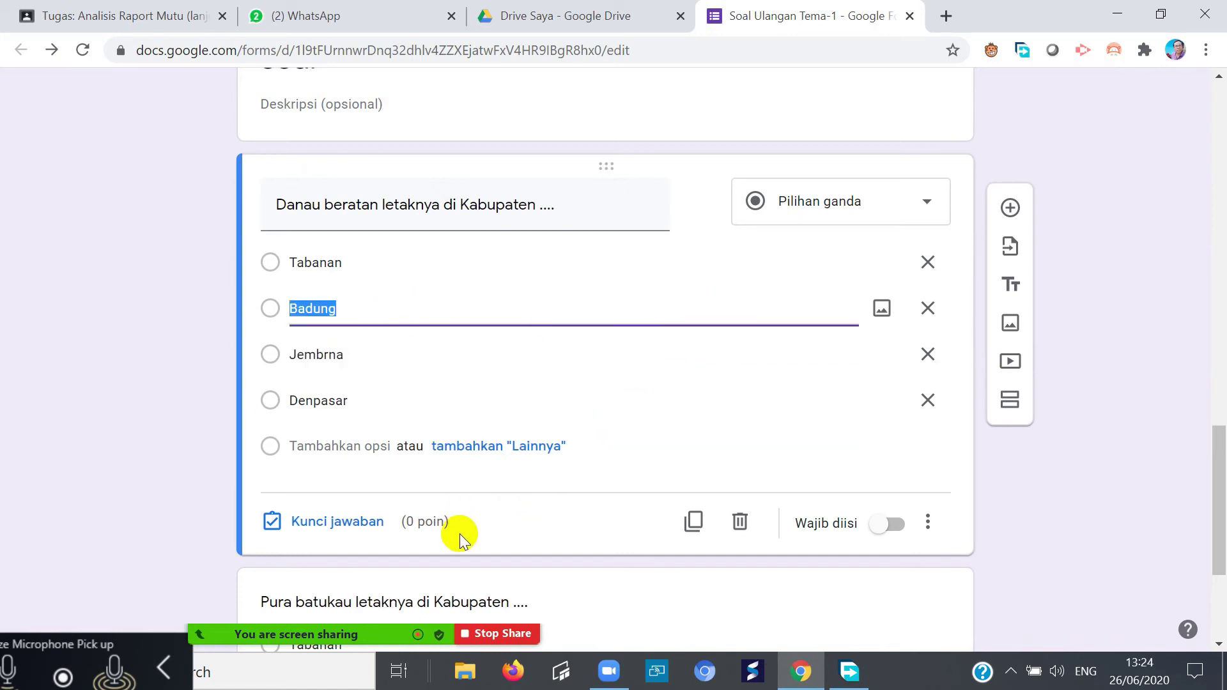
left_click(310, 523)
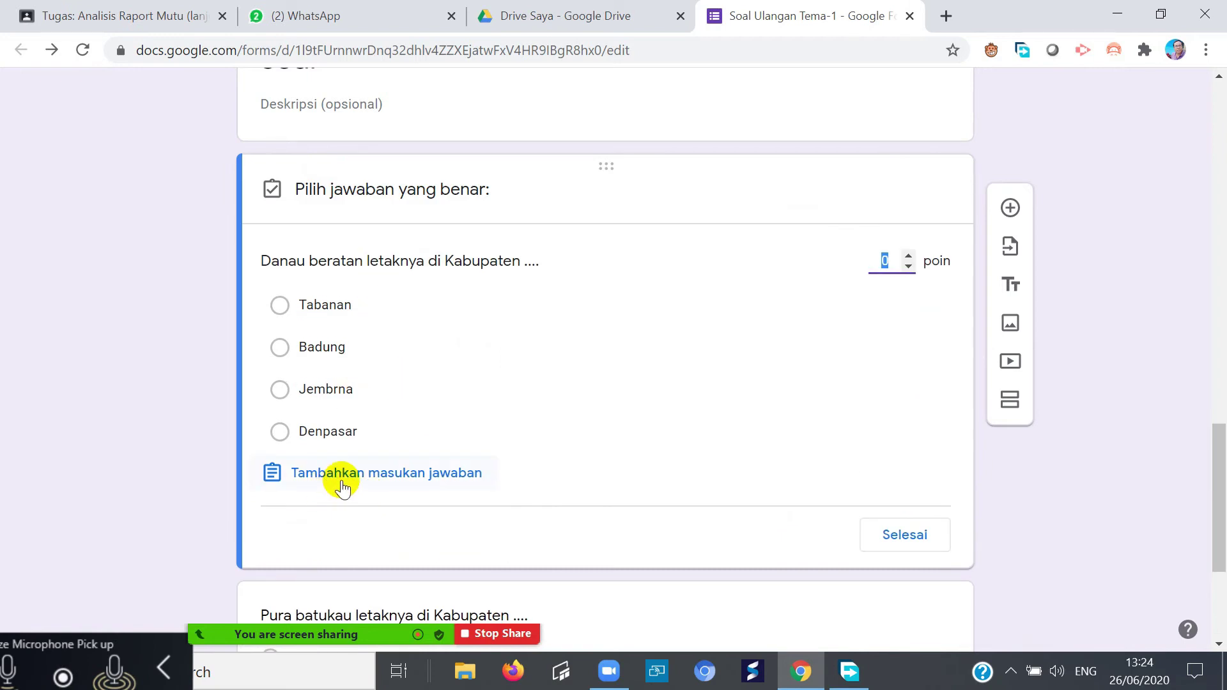
left_click(280, 305)
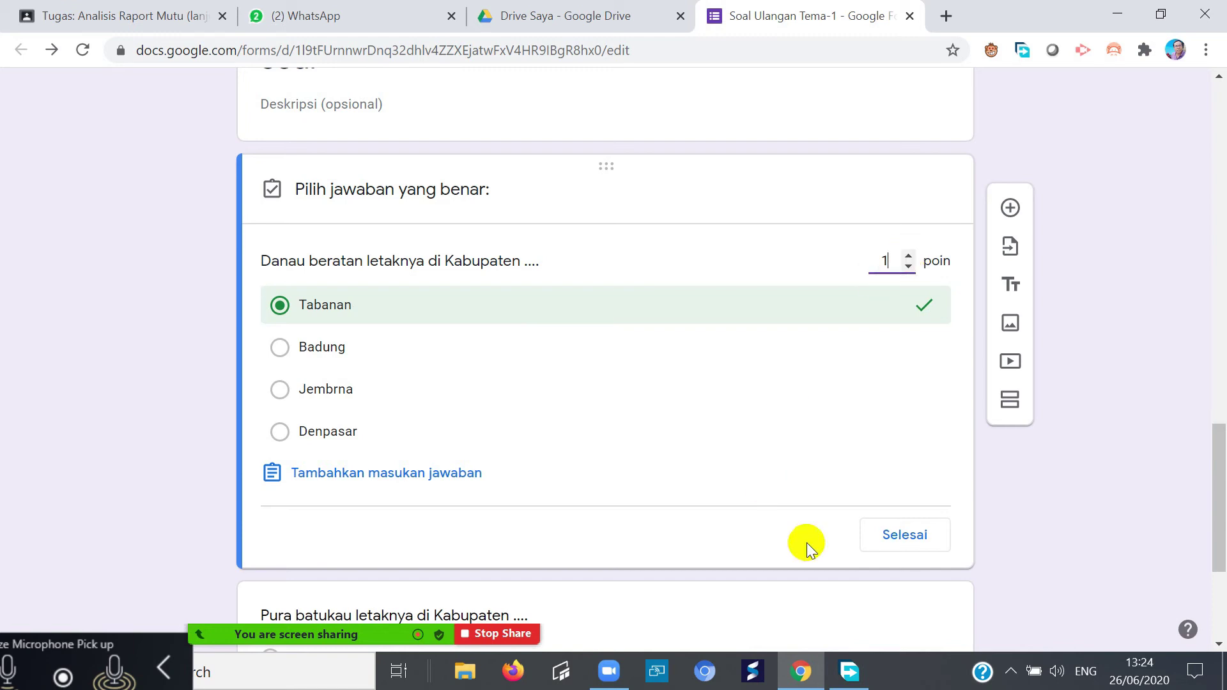
left_click(900, 535)
- Set Tabanan alone as the correct 1-point answer for the Pura batukau question
scroll(584, 473, "down", 3)
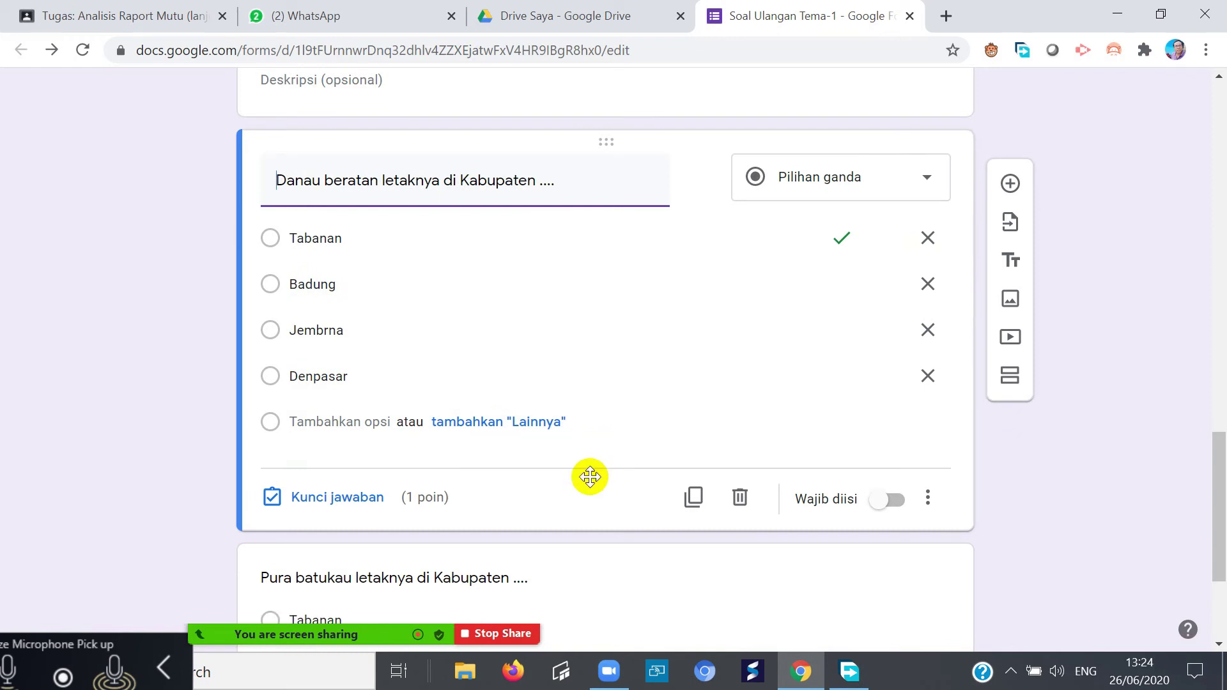
scroll(582, 474, "up", 3)
scroll(587, 465, "down", 5)
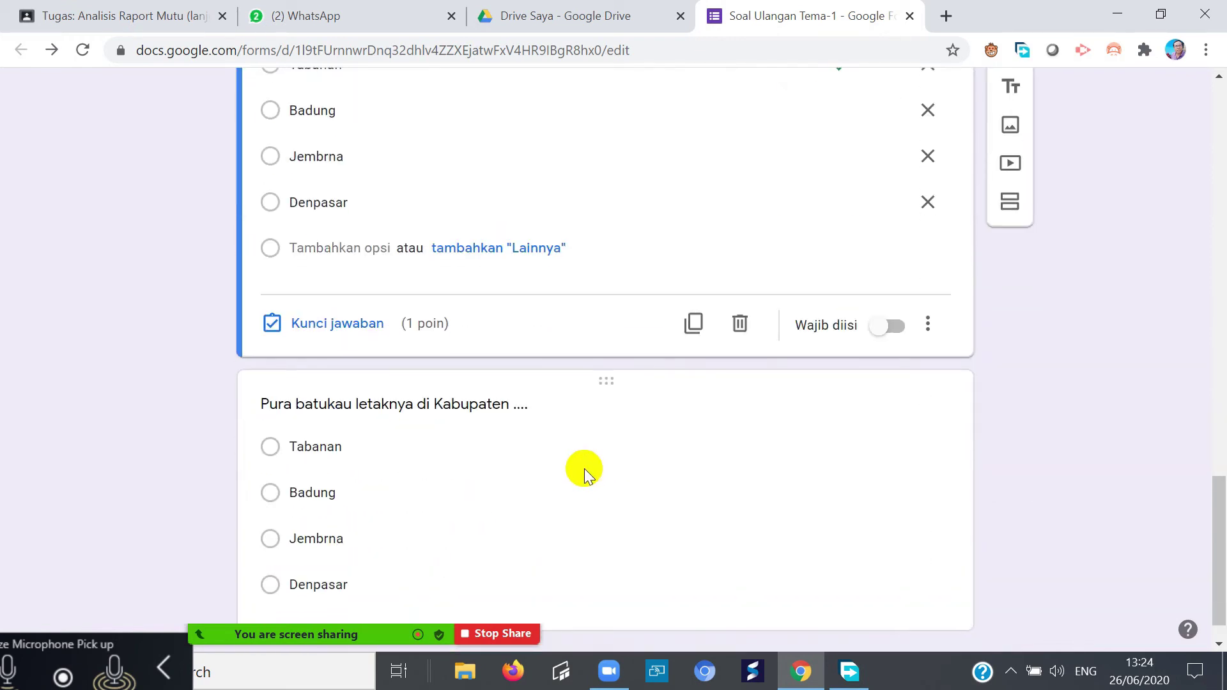
left_click(504, 422)
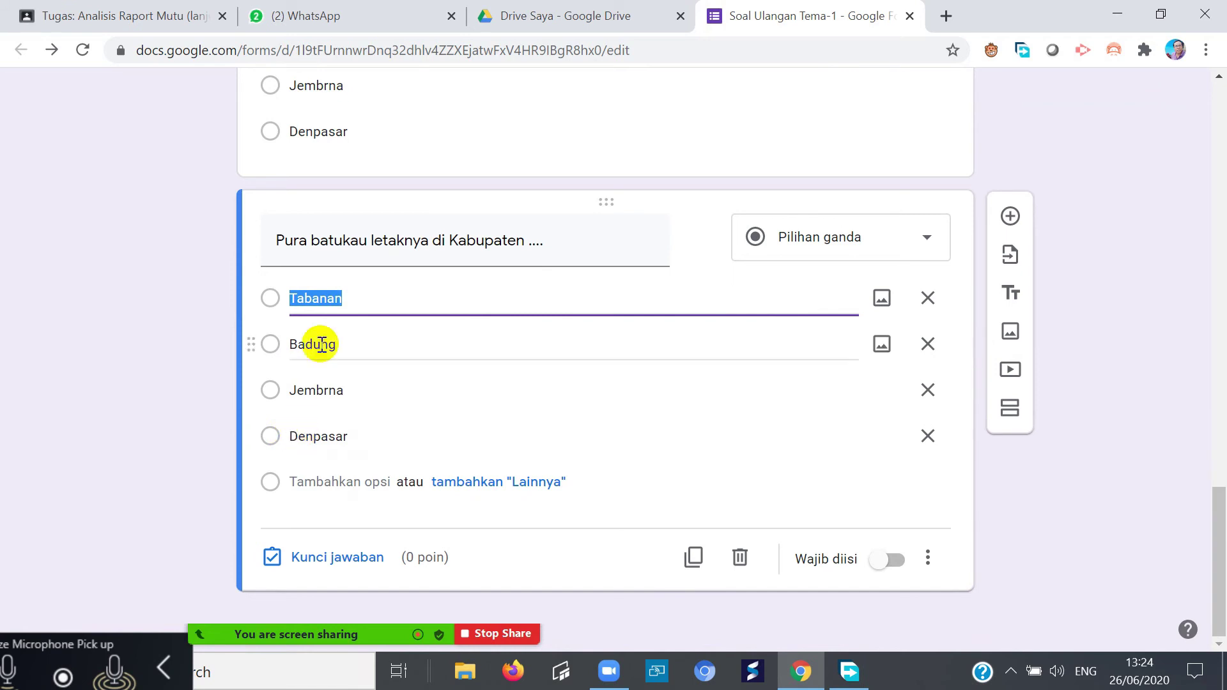
left_click(277, 557)
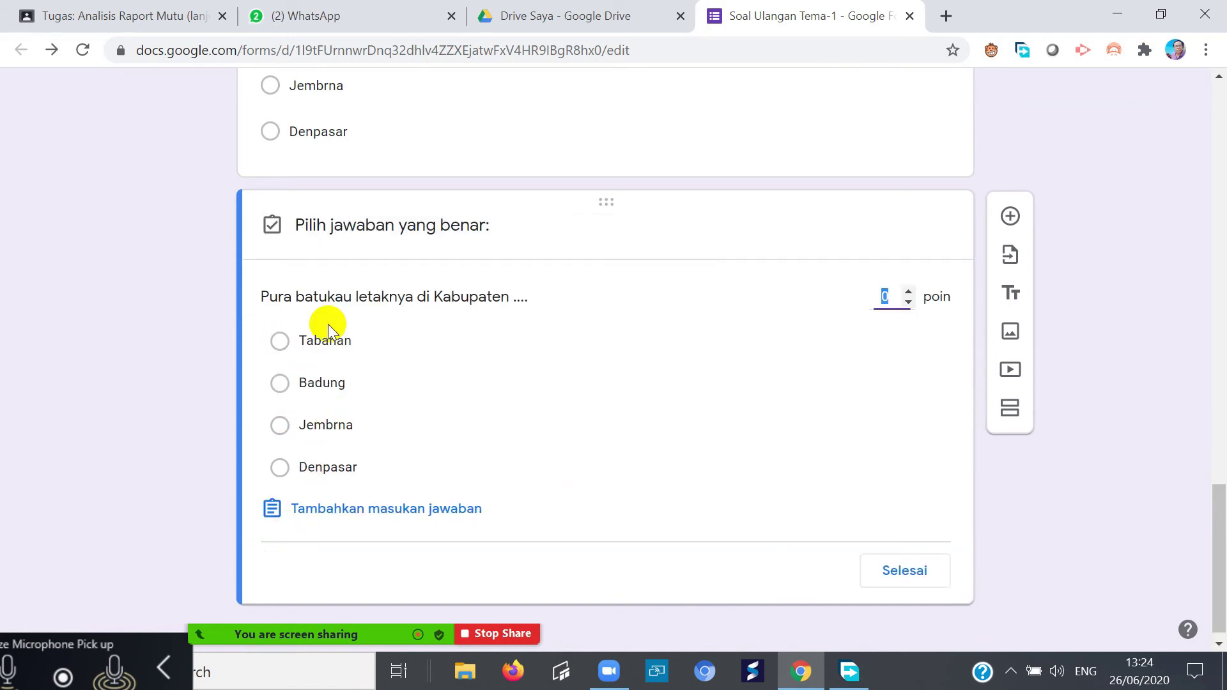
left_click(279, 341)
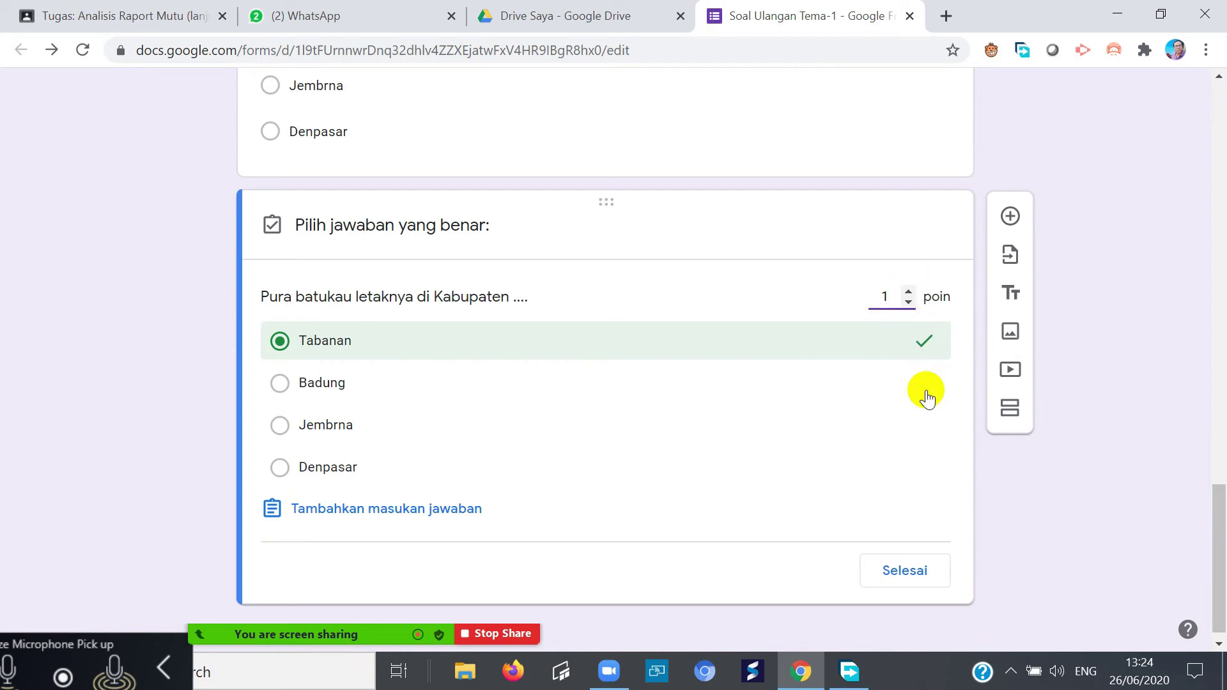
left_click(824, 479)
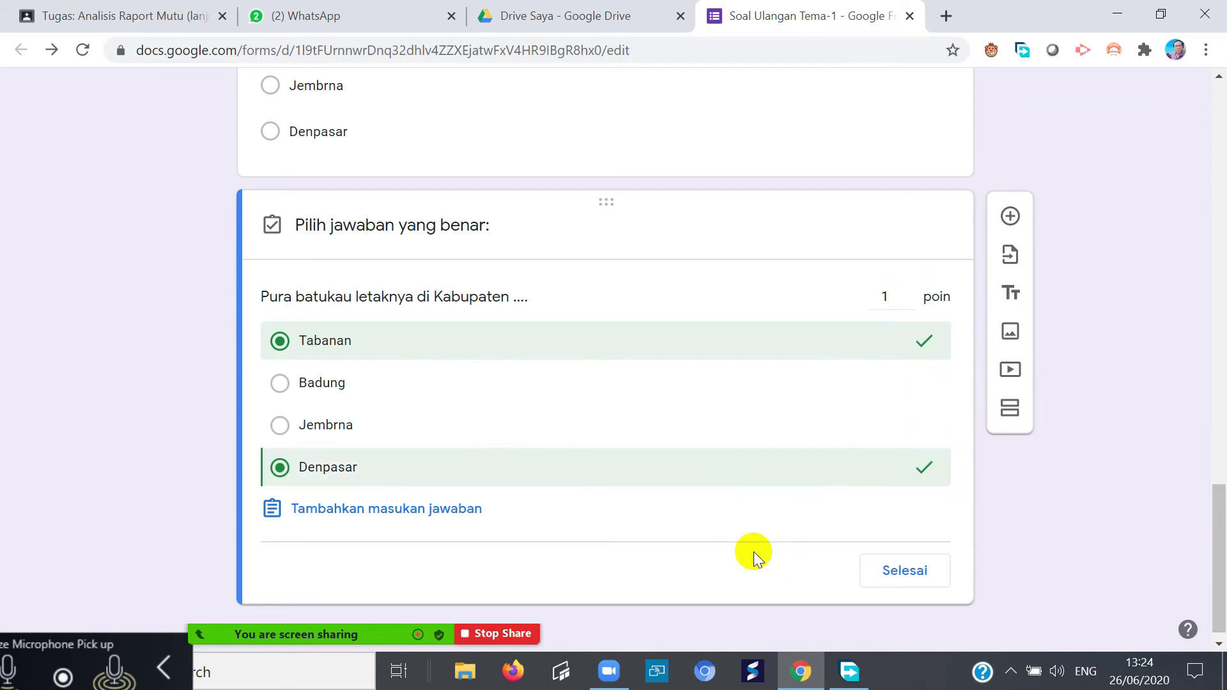
left_click(922, 468)
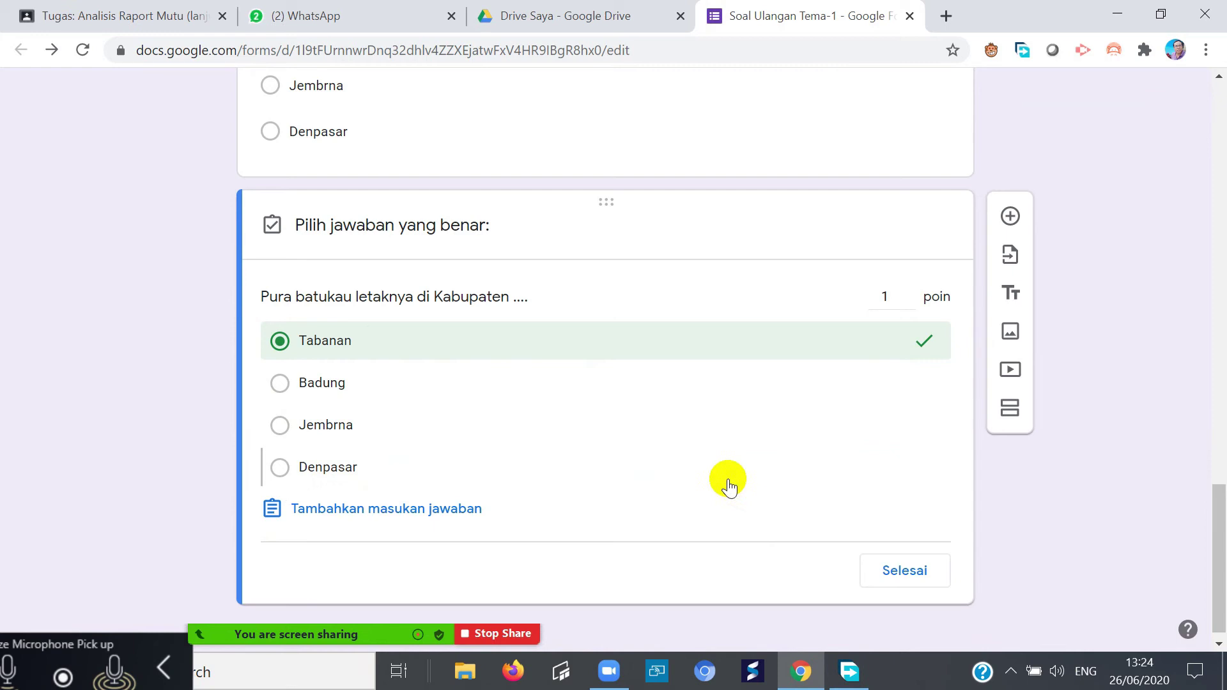
left_click(920, 578)
- Reset the page zoom to 100% with Ctrl+0 and preview the Soal Ulangan Tema-1 quiz
scroll(1089, 504, "up", 15)
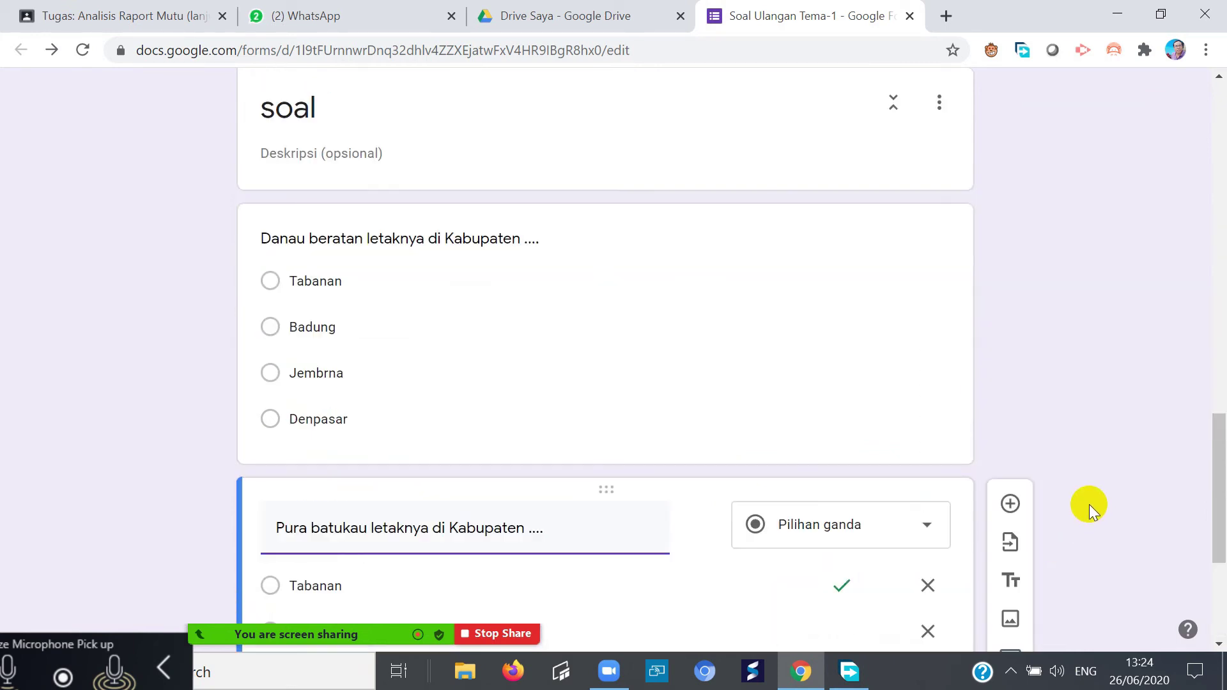
scroll(1075, 489, "up", 10)
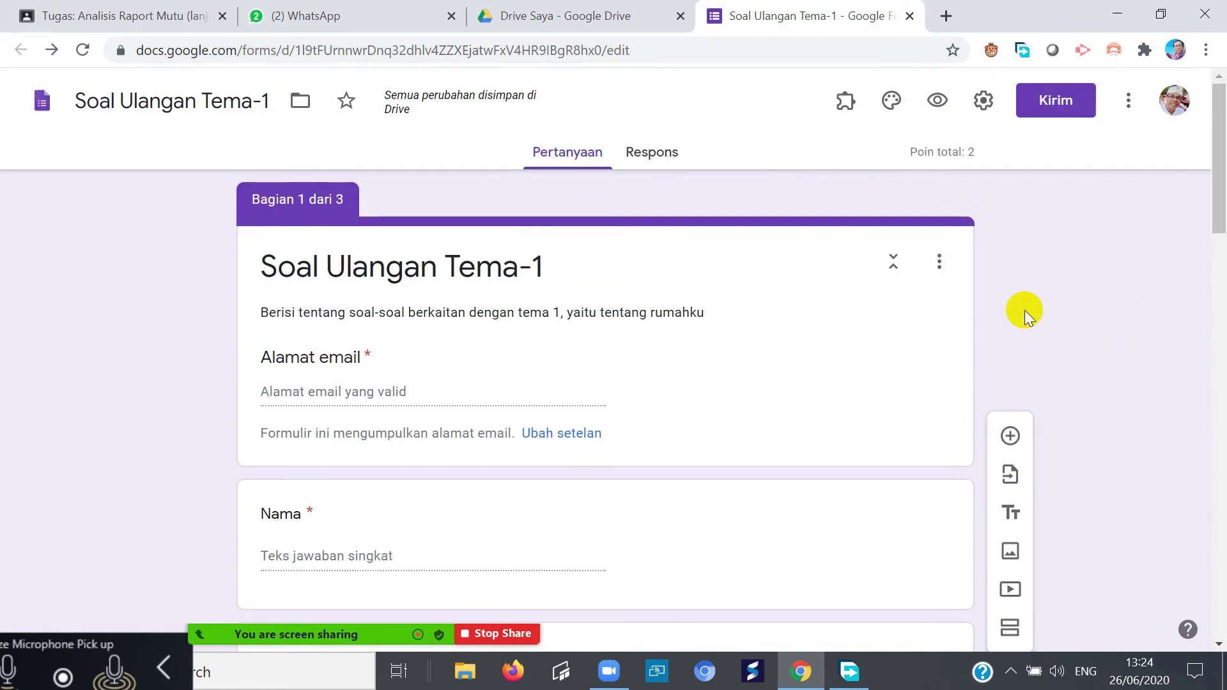
scroll(1026, 309, "down", 4)
scroll(1029, 304, "up", 4)
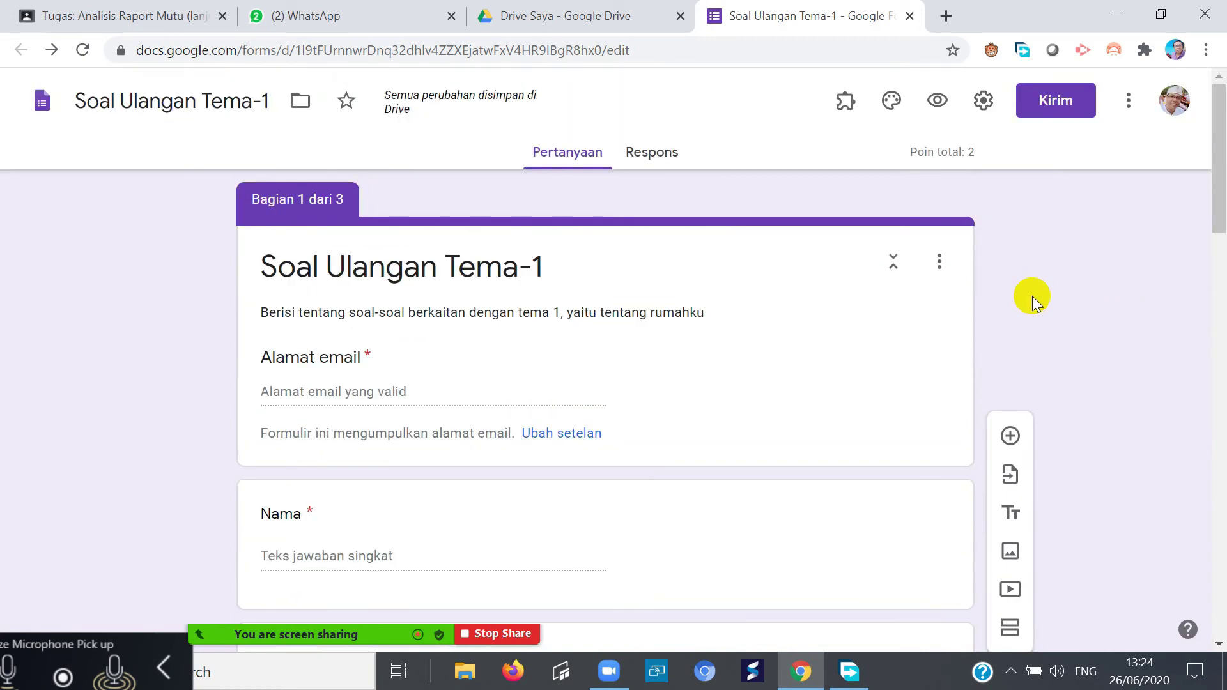
scroll(1035, 307, "down", 4)
scroll(1040, 323, "up", 4)
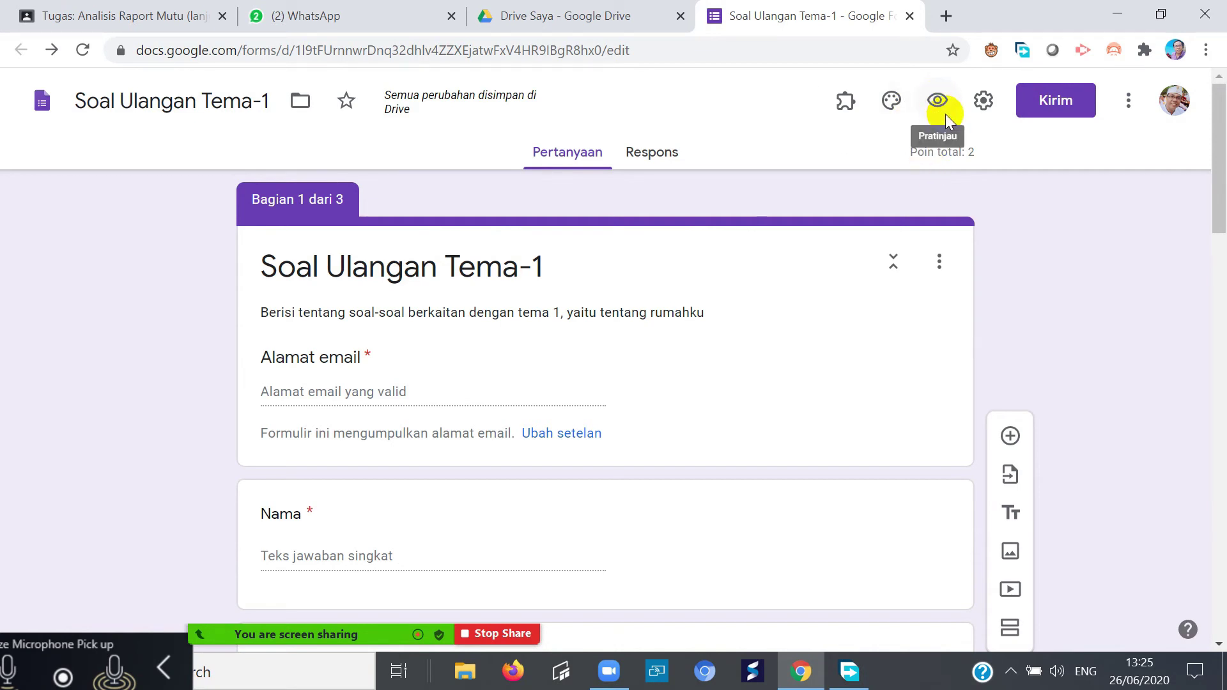
key("ctrl+minus")
key("ctrl+plus")
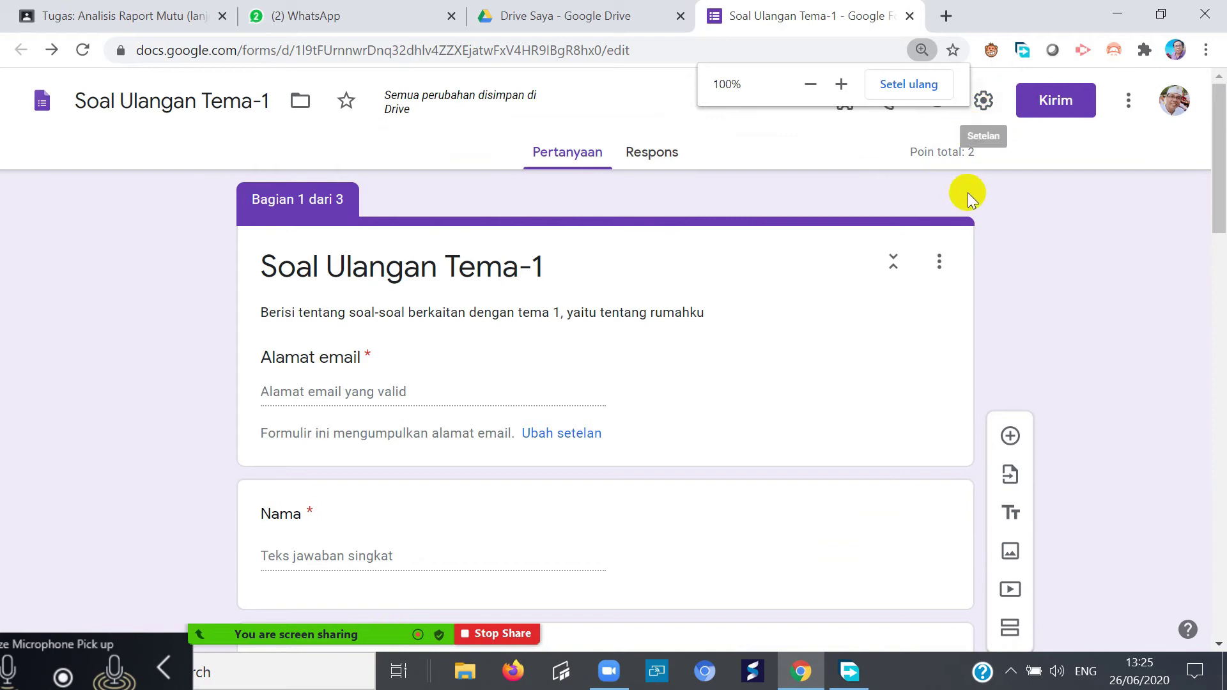
key("ctrl+plus")
key("ctrl+plus")
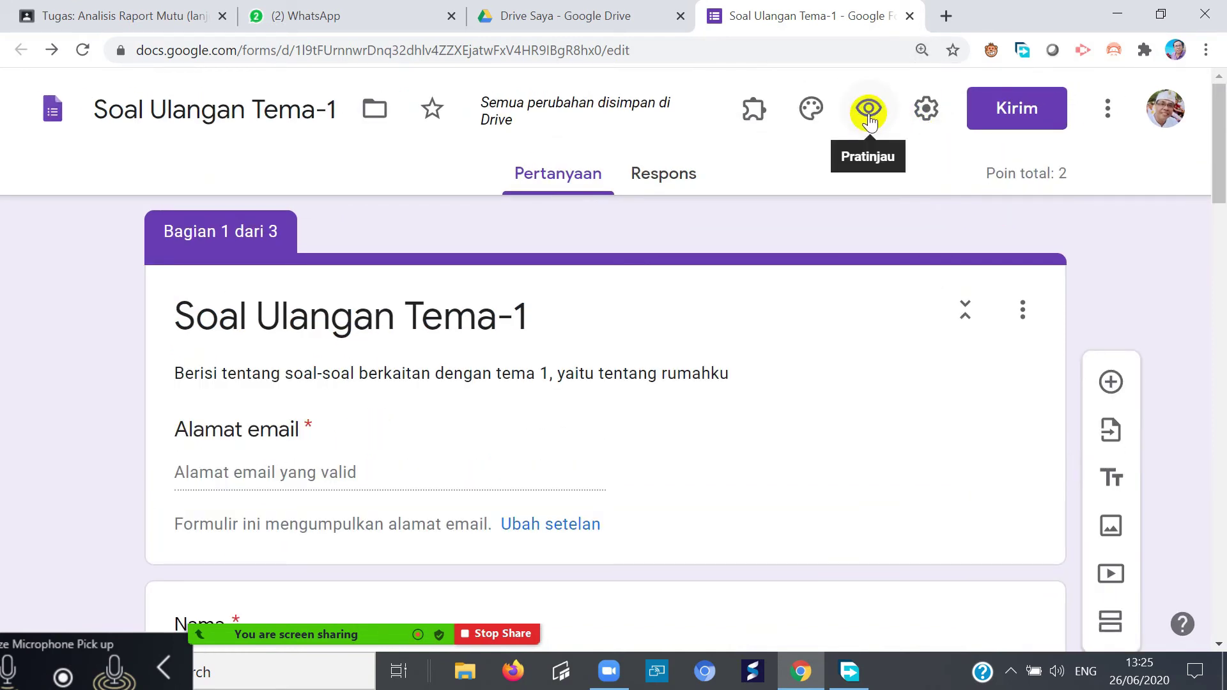
key("ctrl+0")
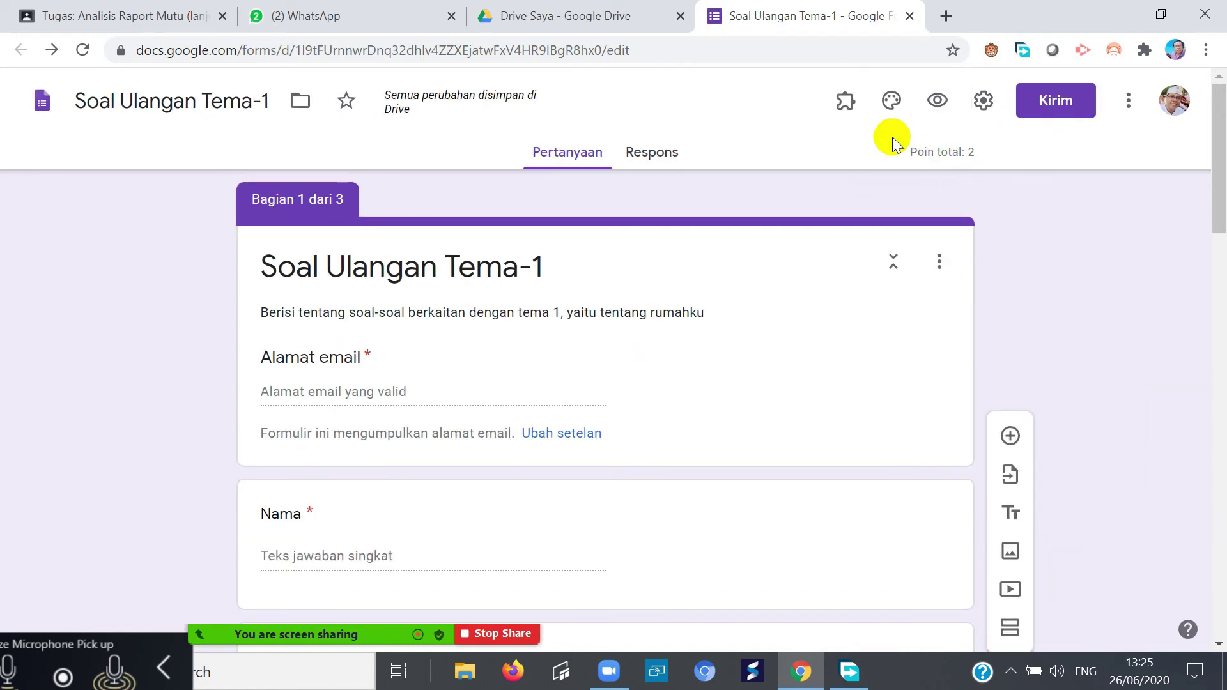
left_click(938, 99)
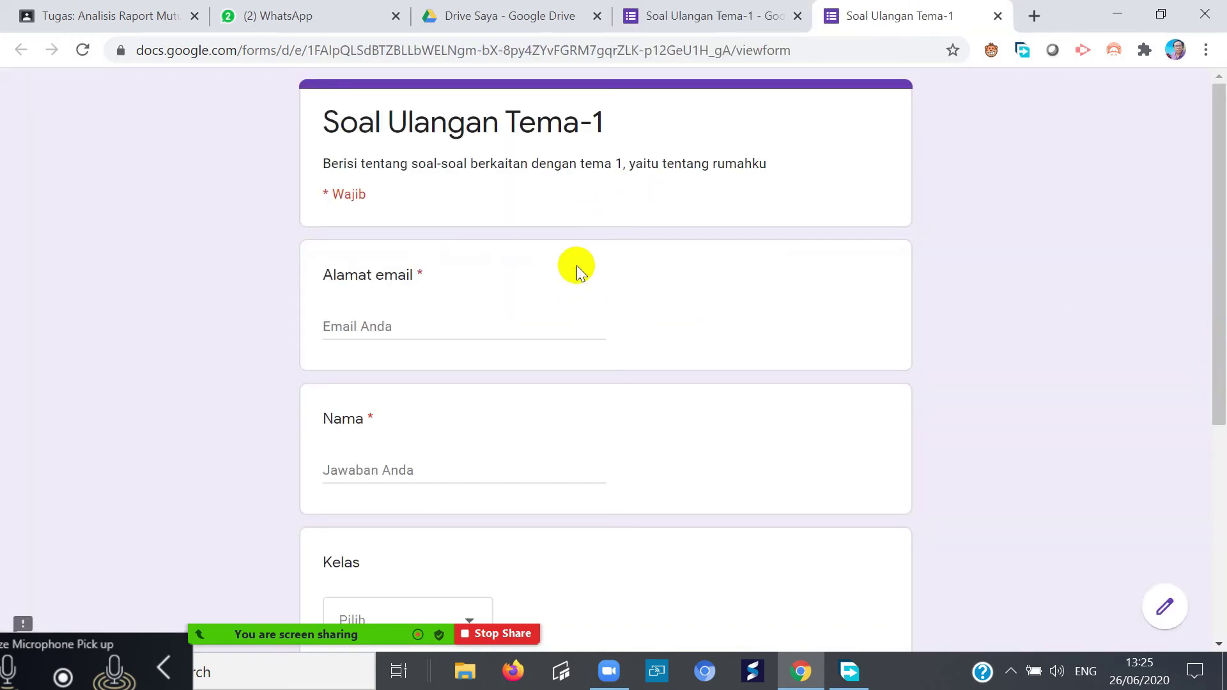
- Fill in the respondent's e-mail and name, capitalising the name's first letter
left_click(401, 329)
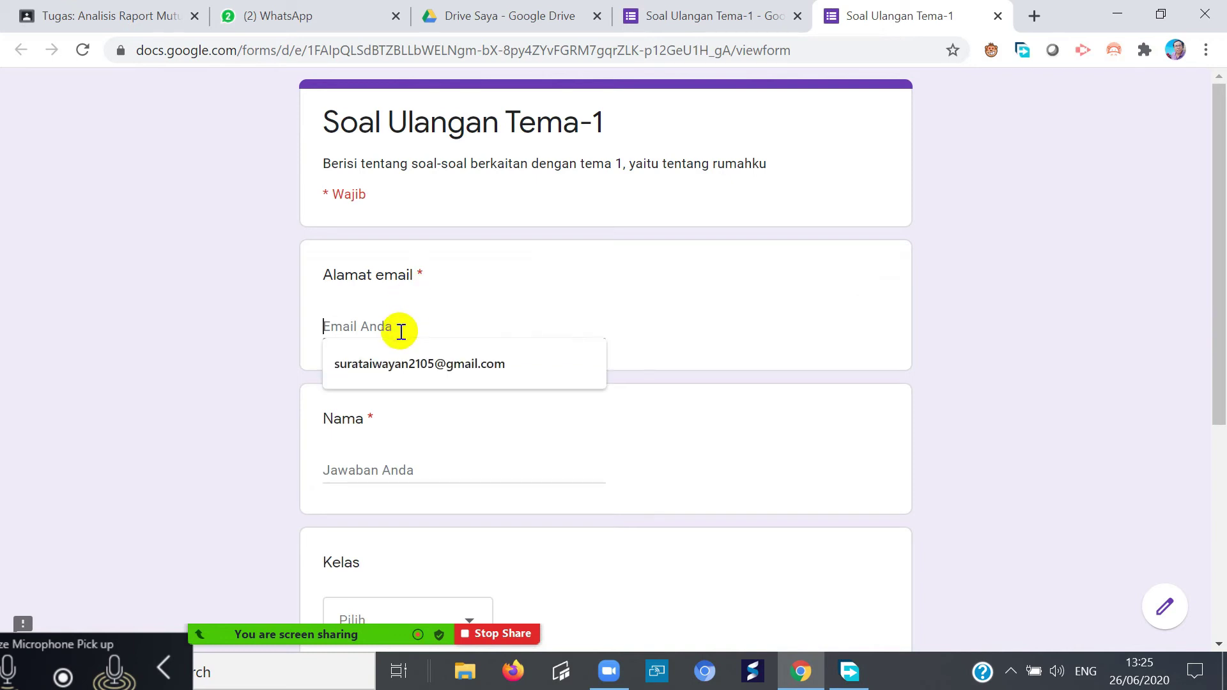
left_click(458, 366)
left_click(417, 452)
scroll(416, 456, "down", 3)
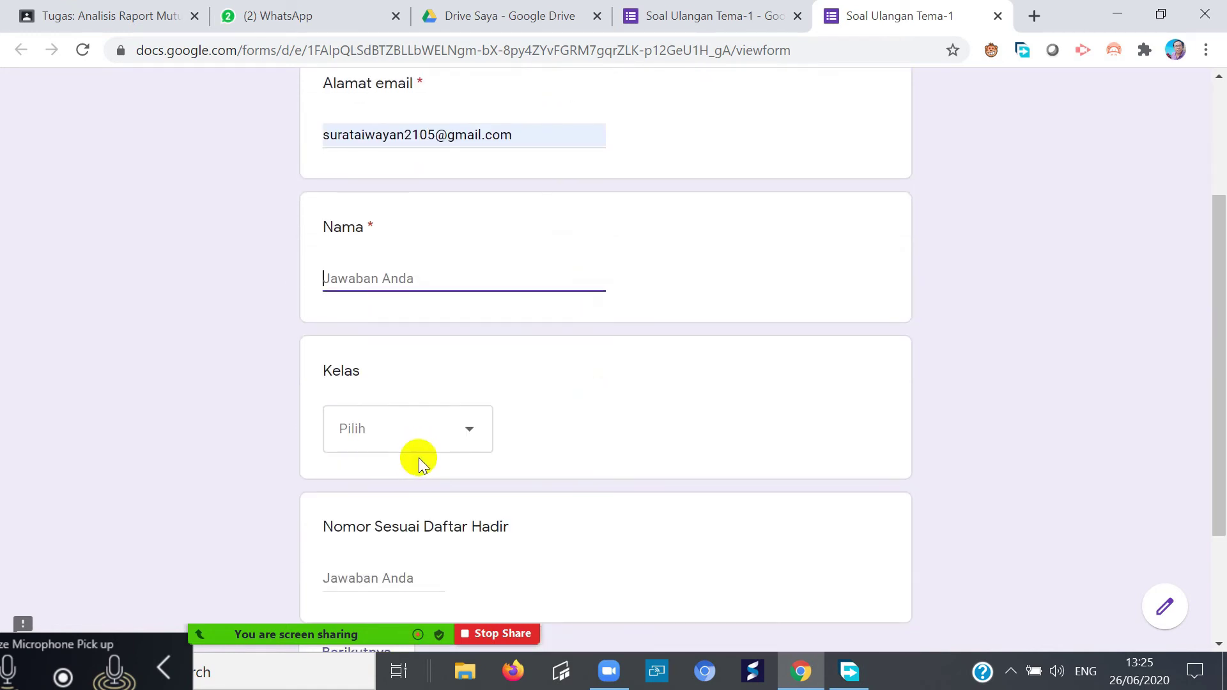
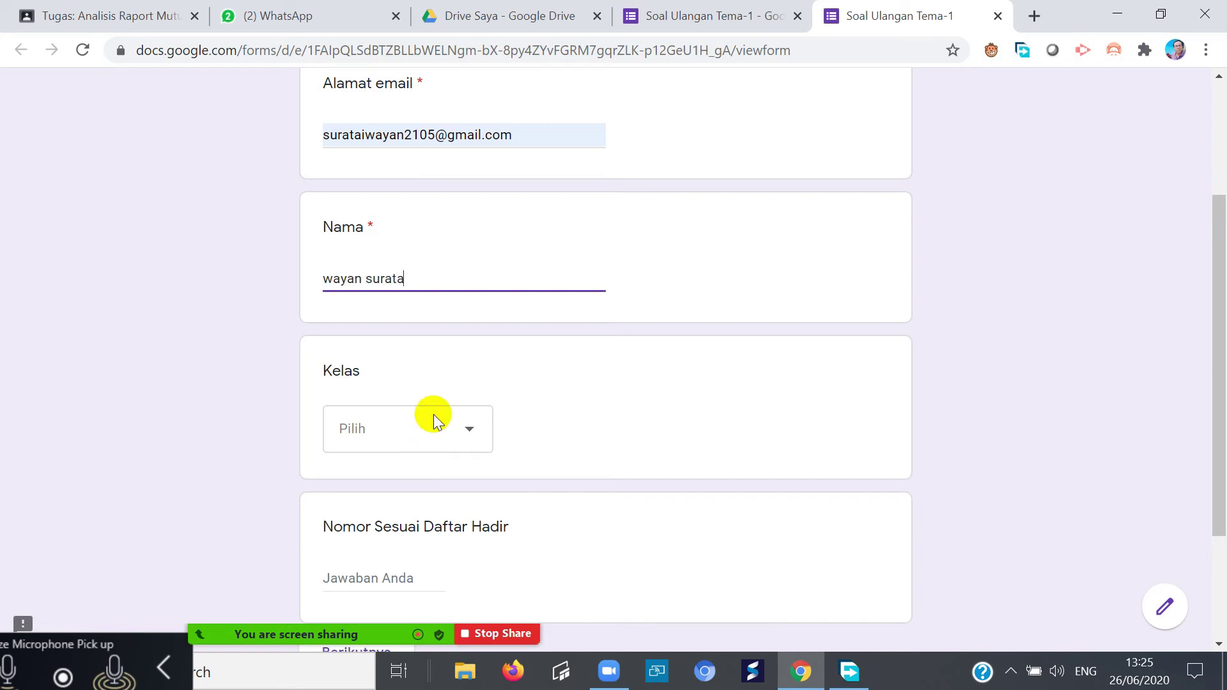
left_click(468, 431)
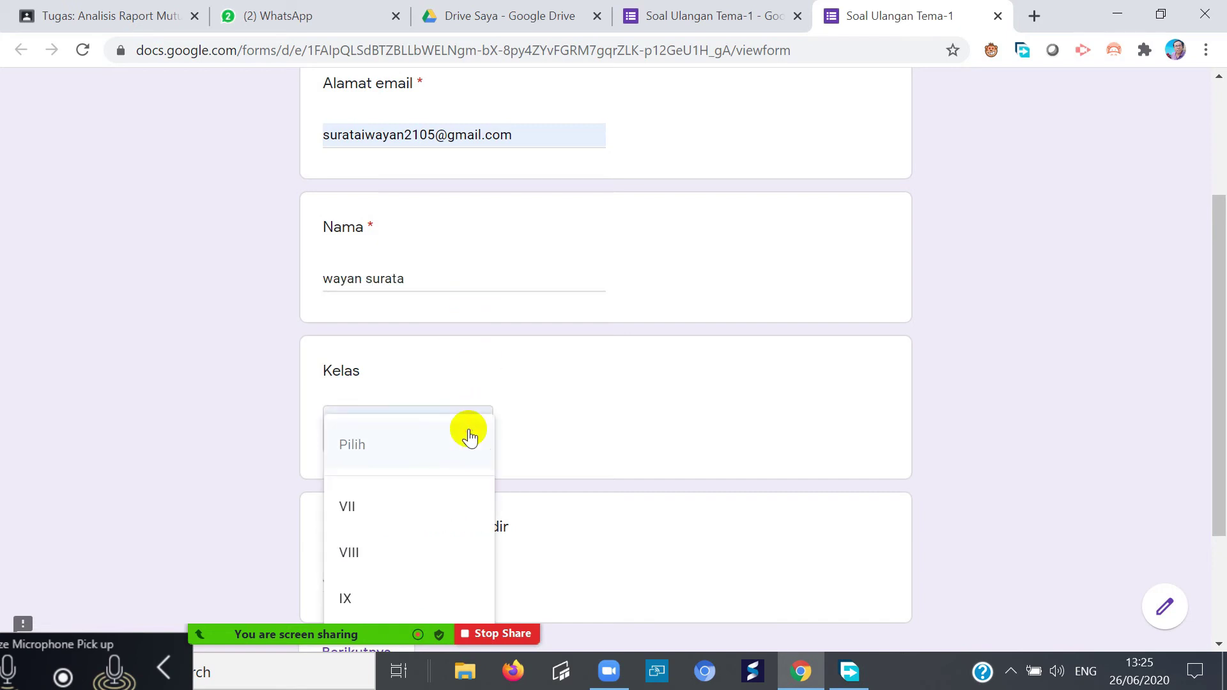
left_click(538, 396)
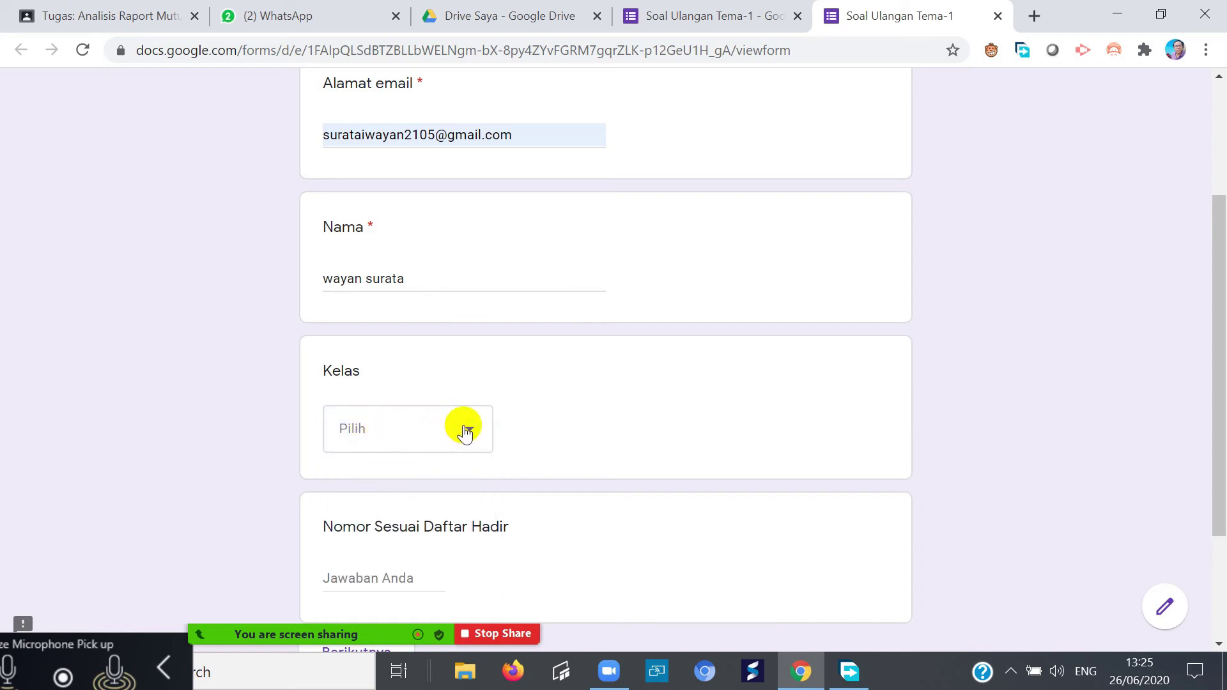
left_click(324, 279)
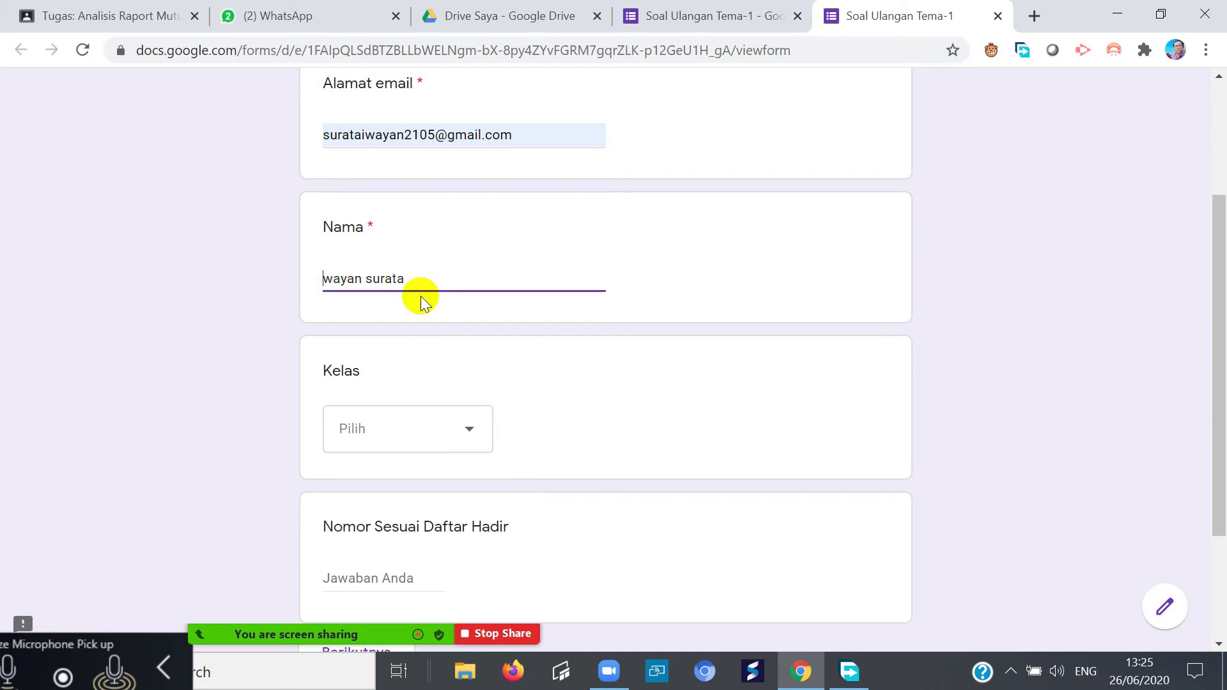
type("I")
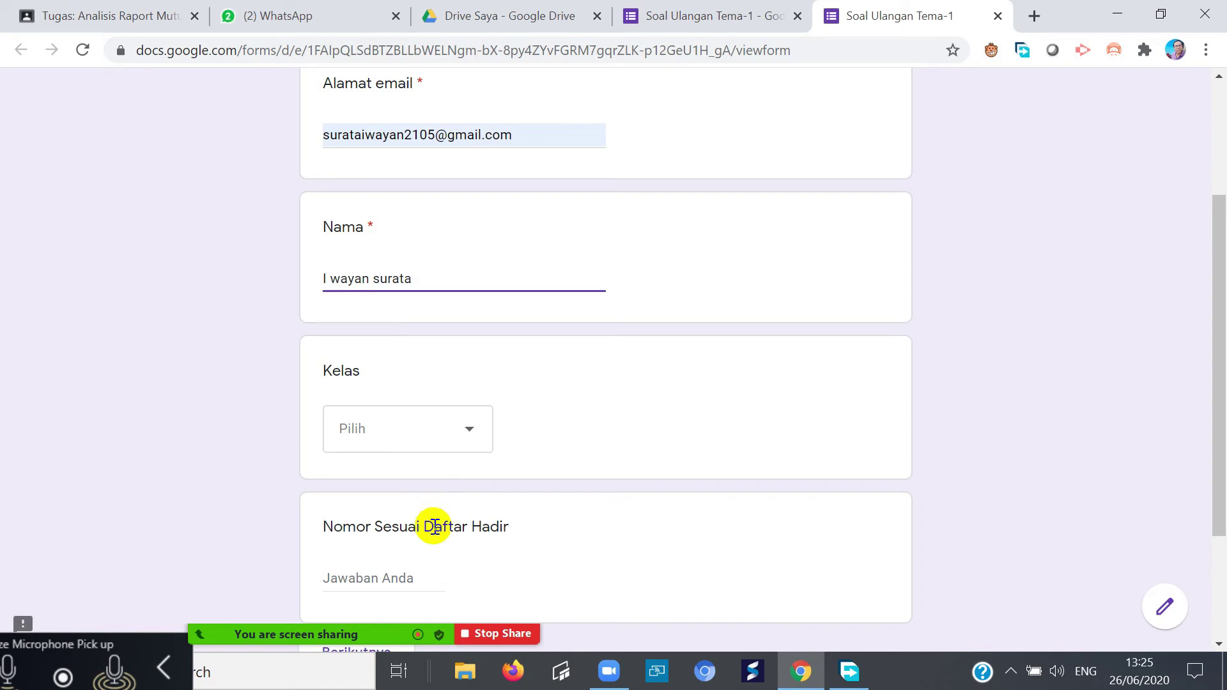
left_click(334, 276)
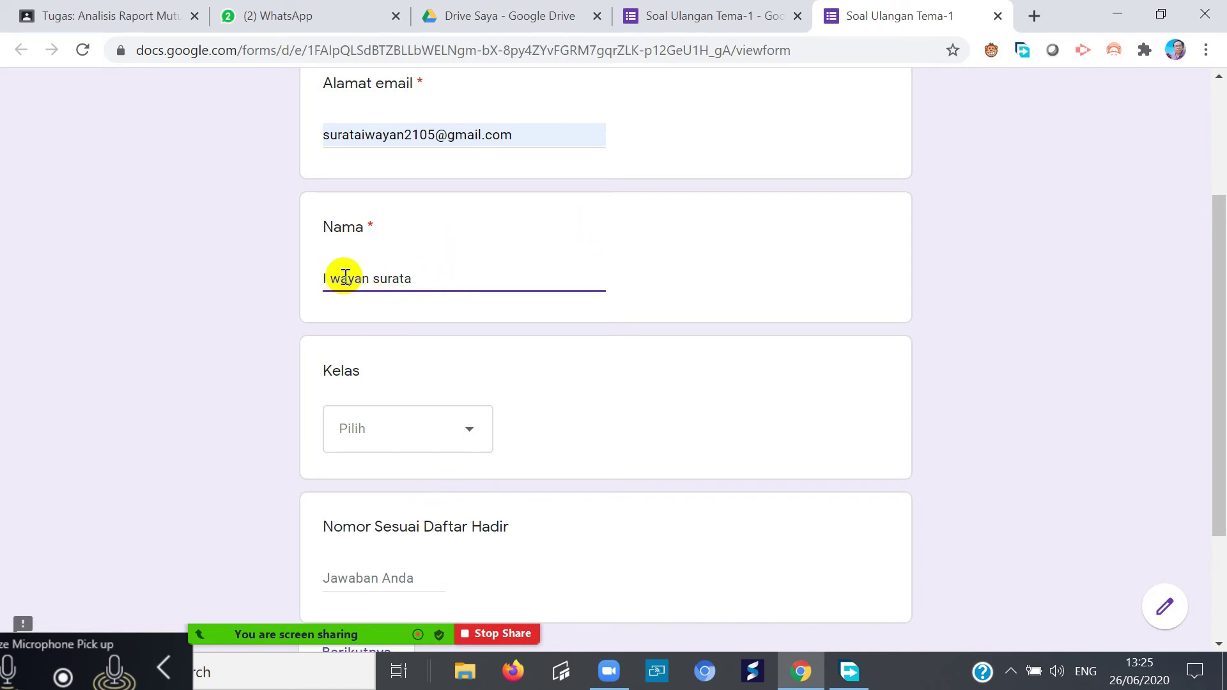
key("BackSpace")
type("W")
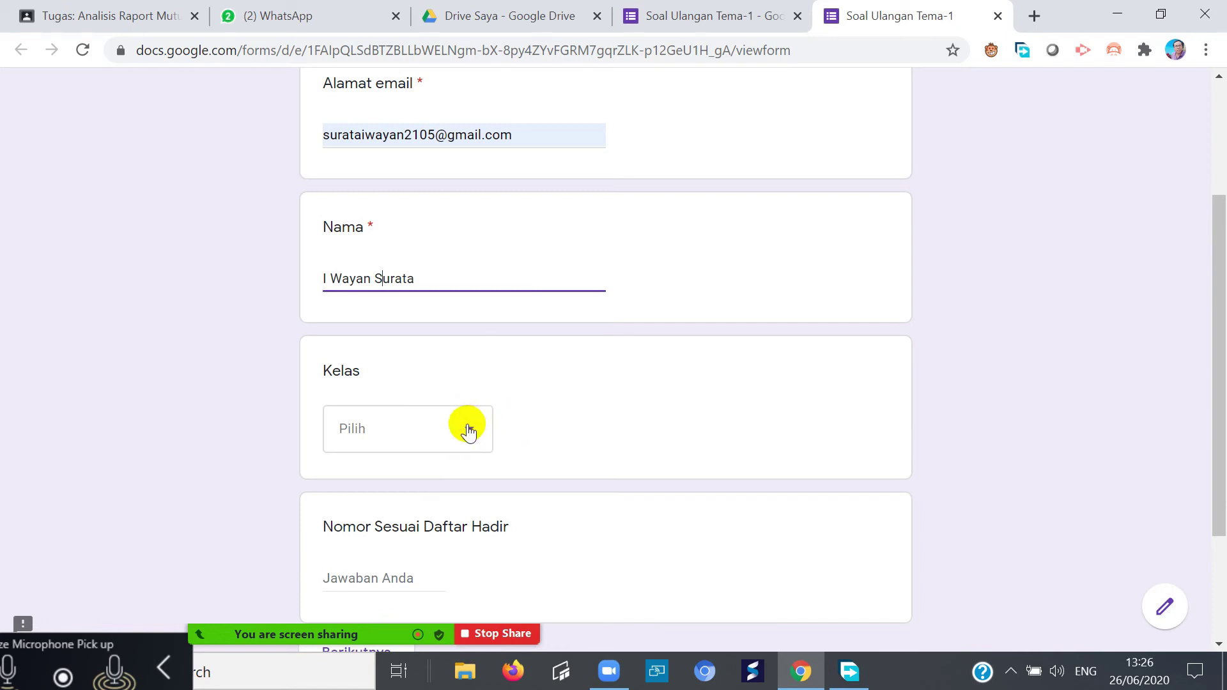
- Choose Kelas VII, enter attendance number 1, and continue to the next section
left_click(467, 432)
scroll(405, 496, "down", 3)
left_click(371, 508)
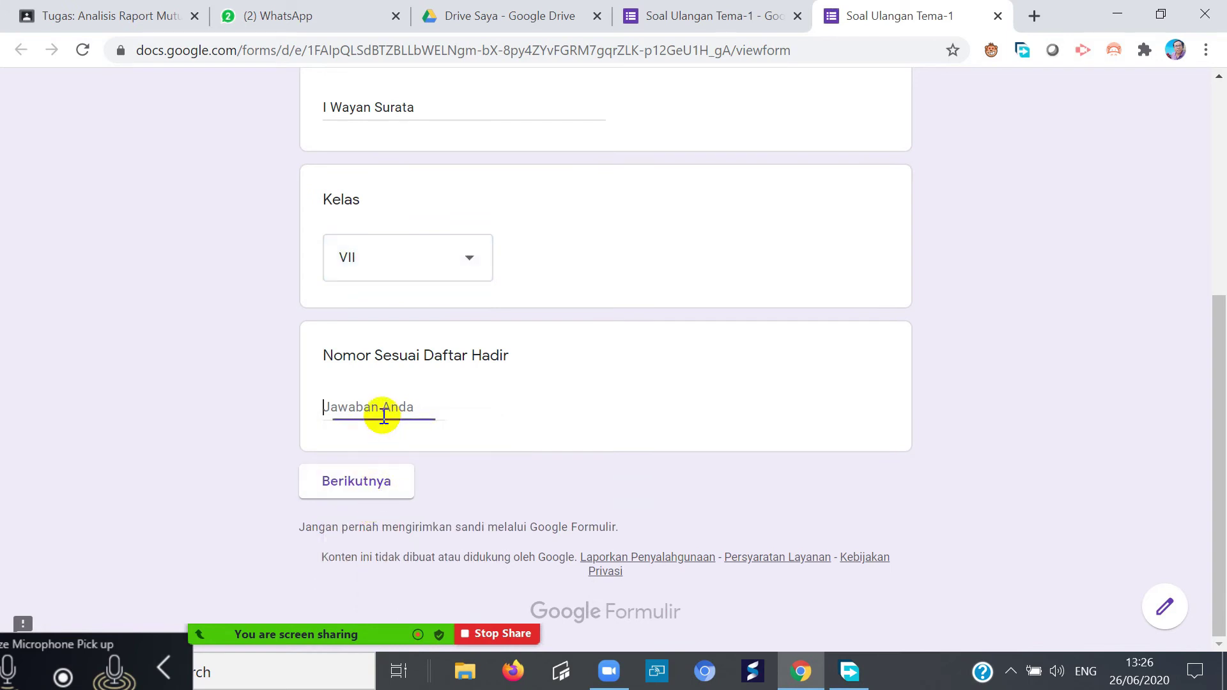
type("1")
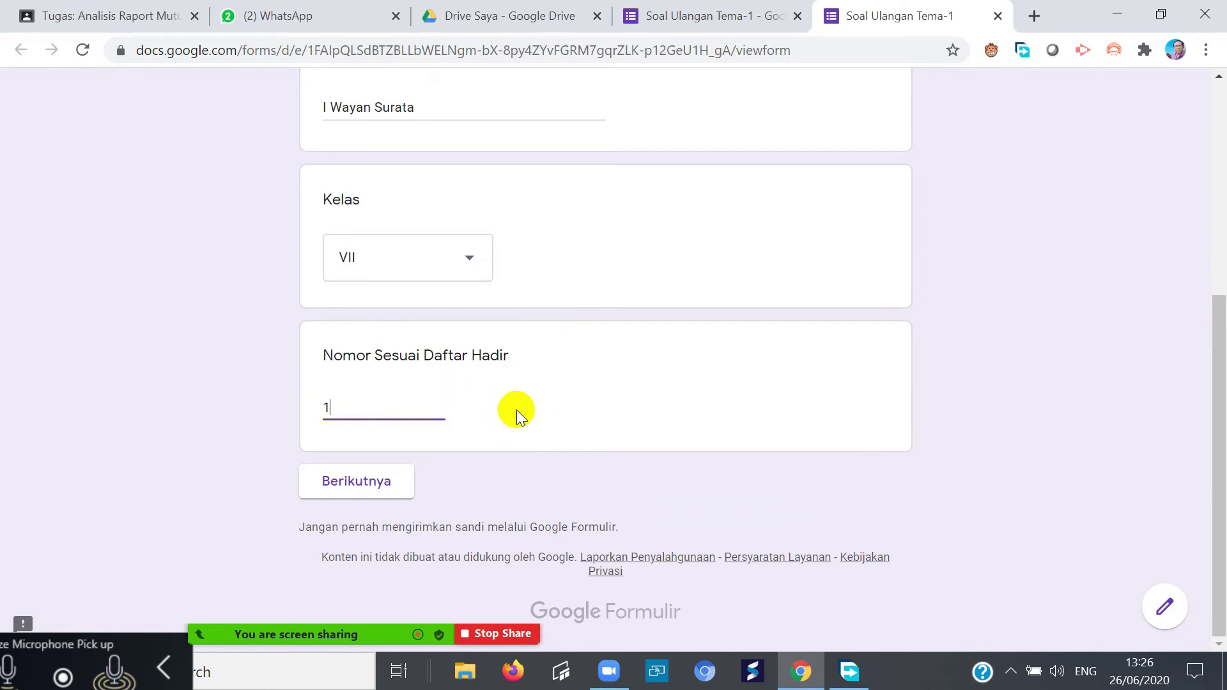
scroll(517, 413, "up", 6)
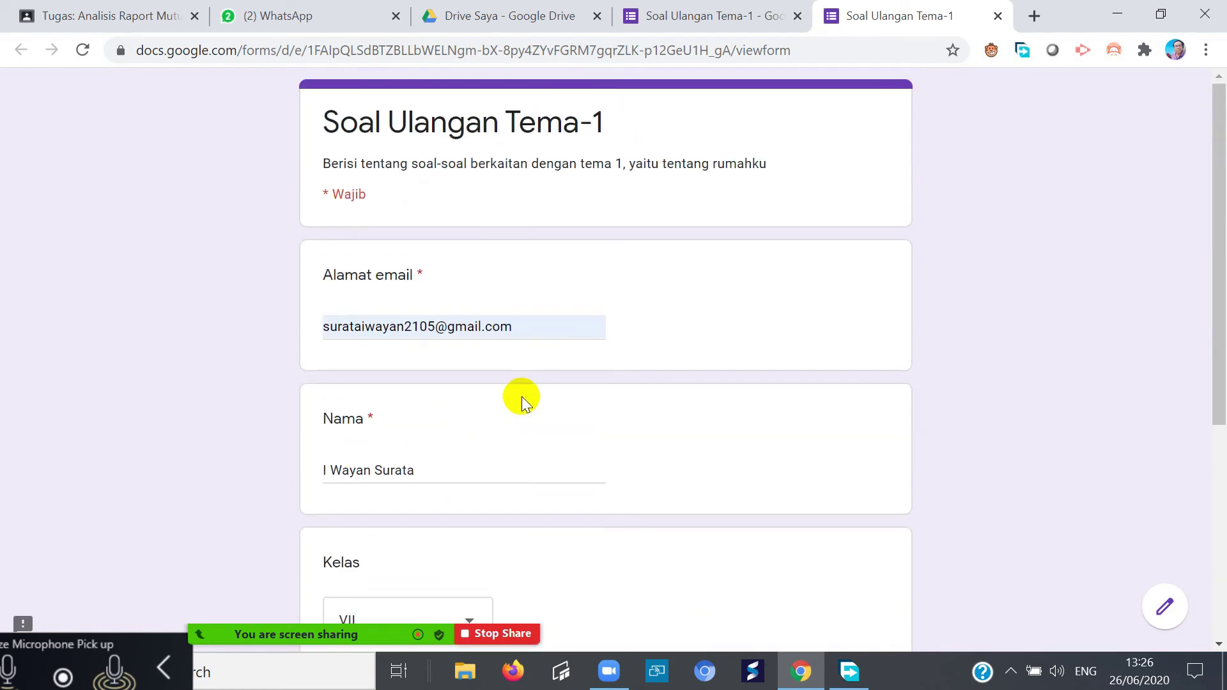
scroll(522, 403, "down", 5)
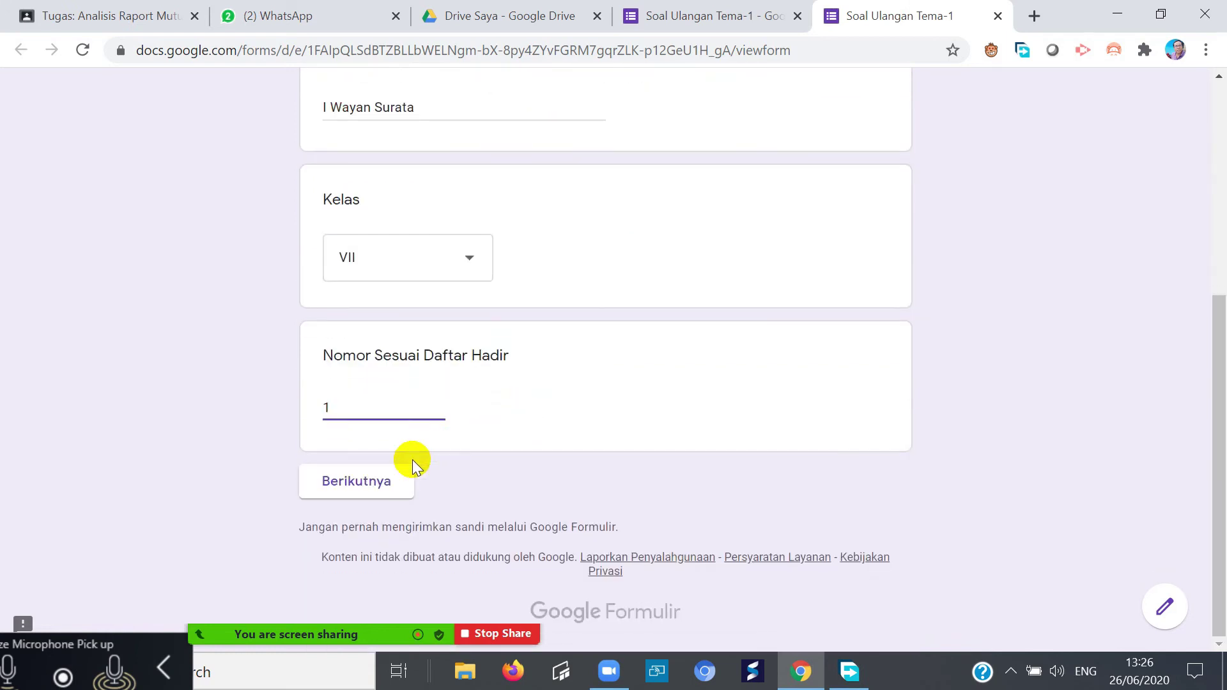
left_click(355, 482)
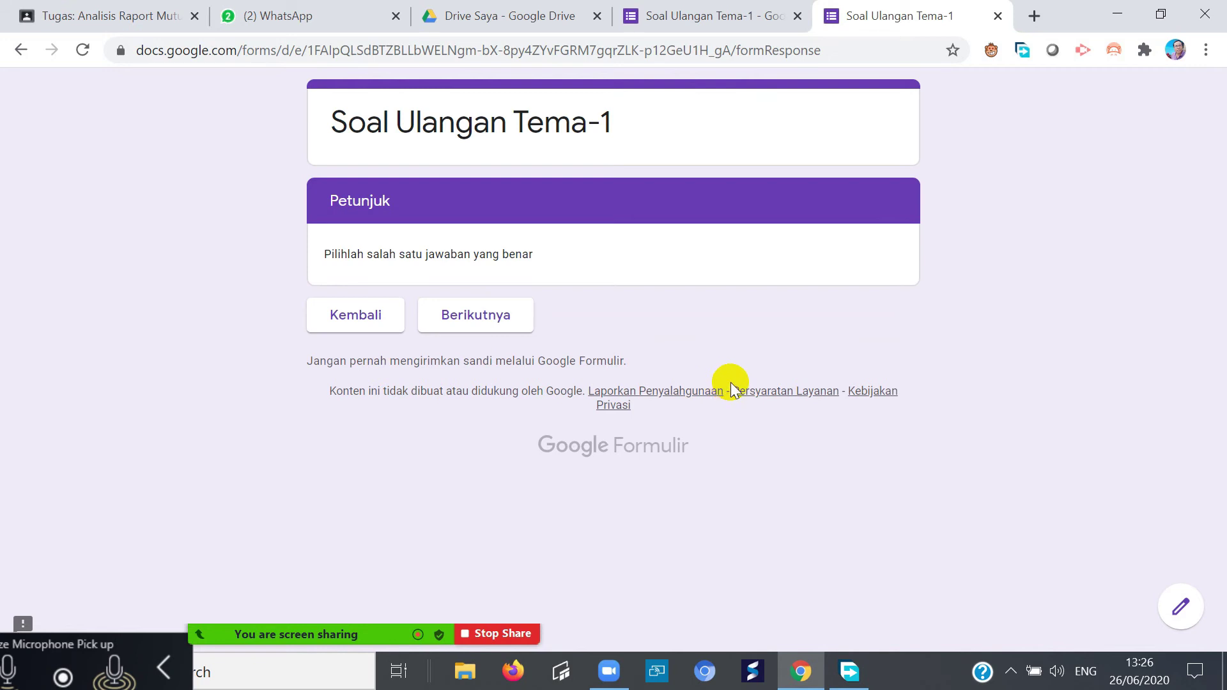
- Move through the sections past the Petunjuk page to the quiz questions
left_click(355, 324)
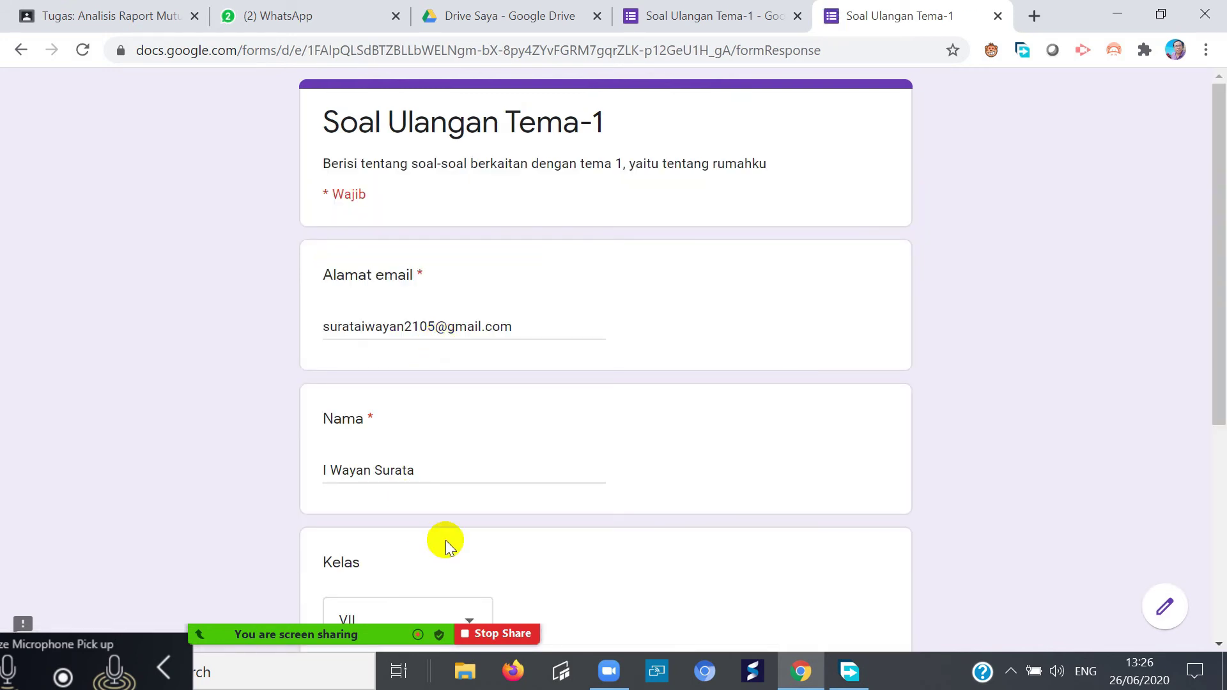
scroll(444, 543, "down", 6)
left_click(358, 479)
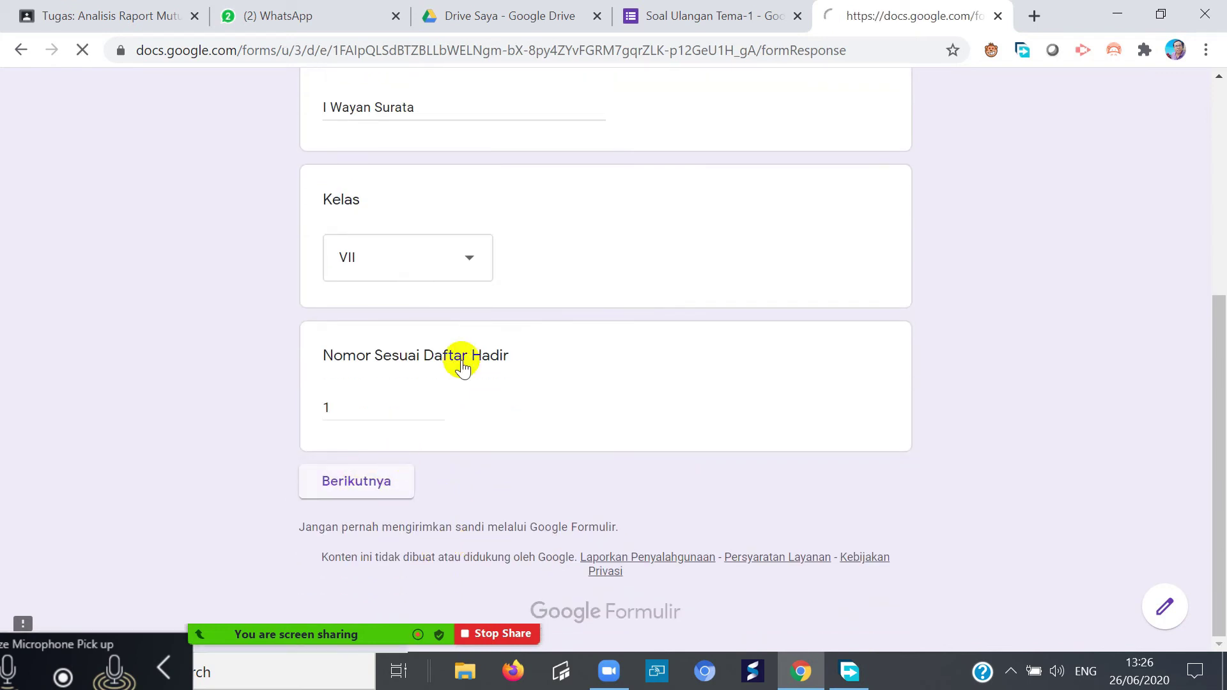
left_click(467, 313)
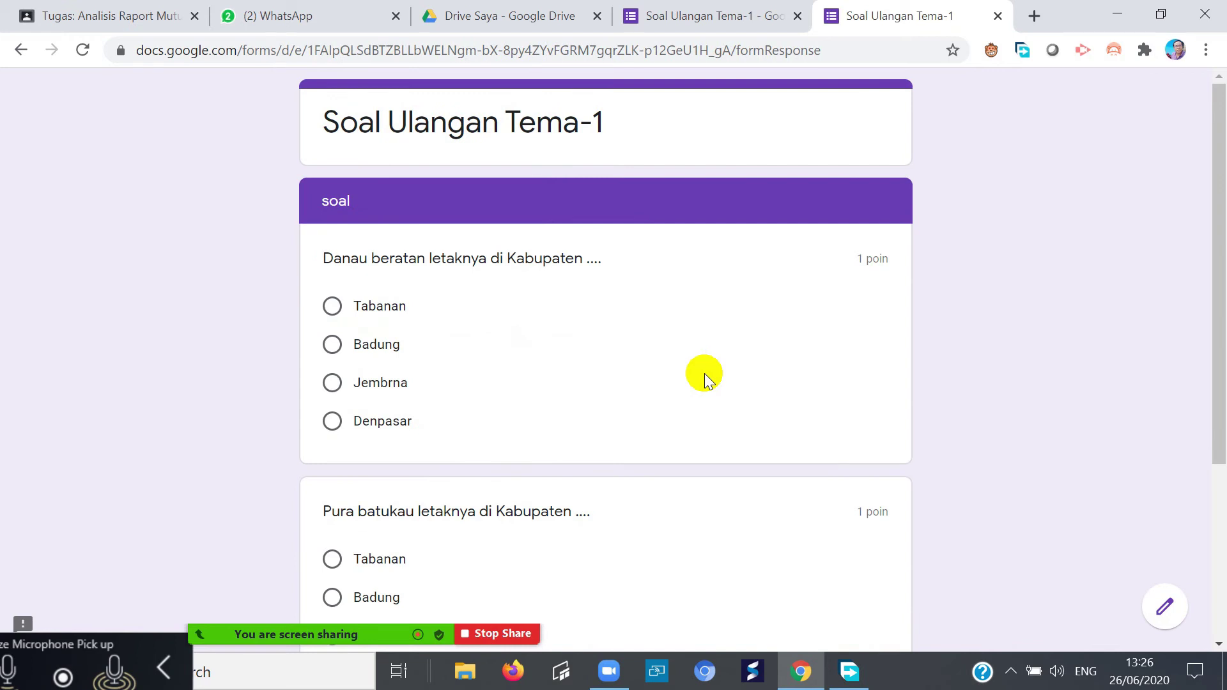
- Answer Tabanan for both questions and submit the response
scroll(704, 373, "down", 2)
scroll(697, 371, "up", 2)
left_click(332, 306)
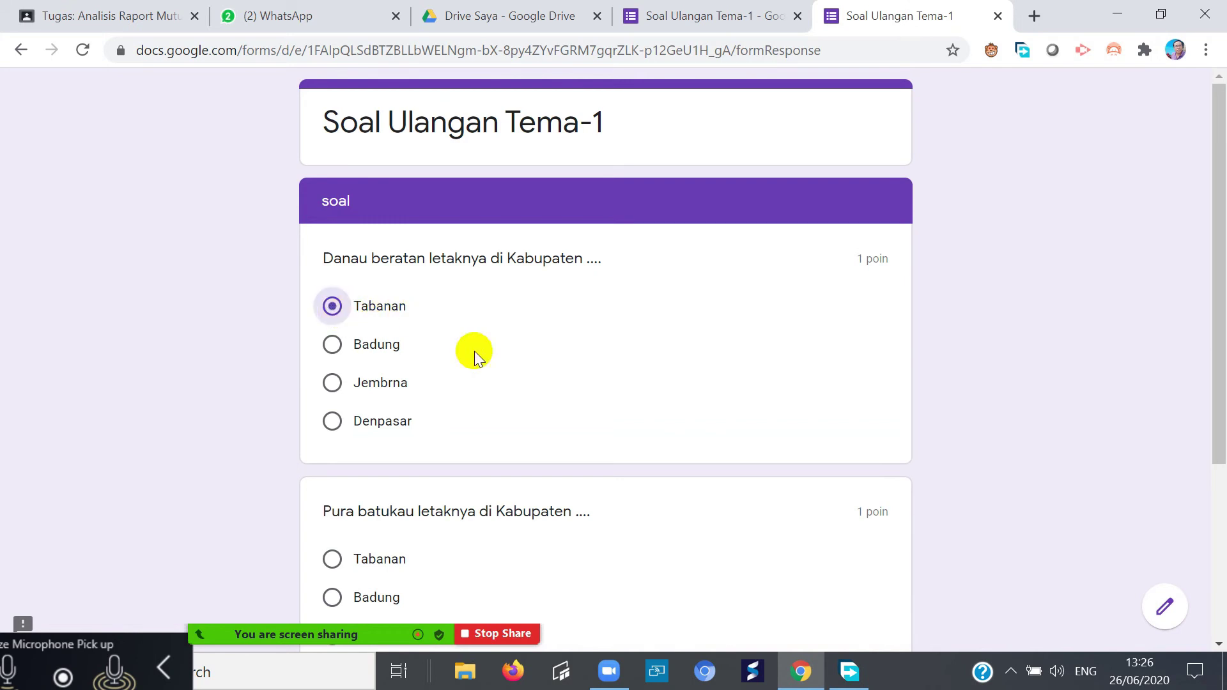
scroll(571, 387, "down", 3)
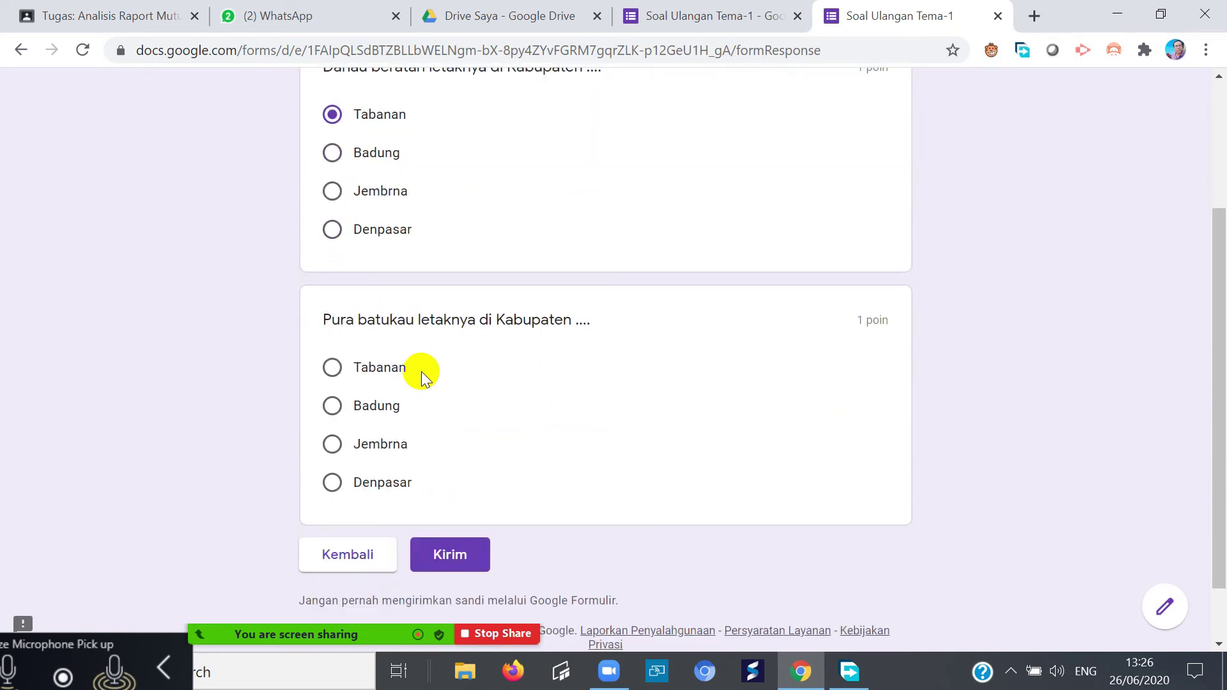
left_click(335, 371)
scroll(416, 319, "up", 2)
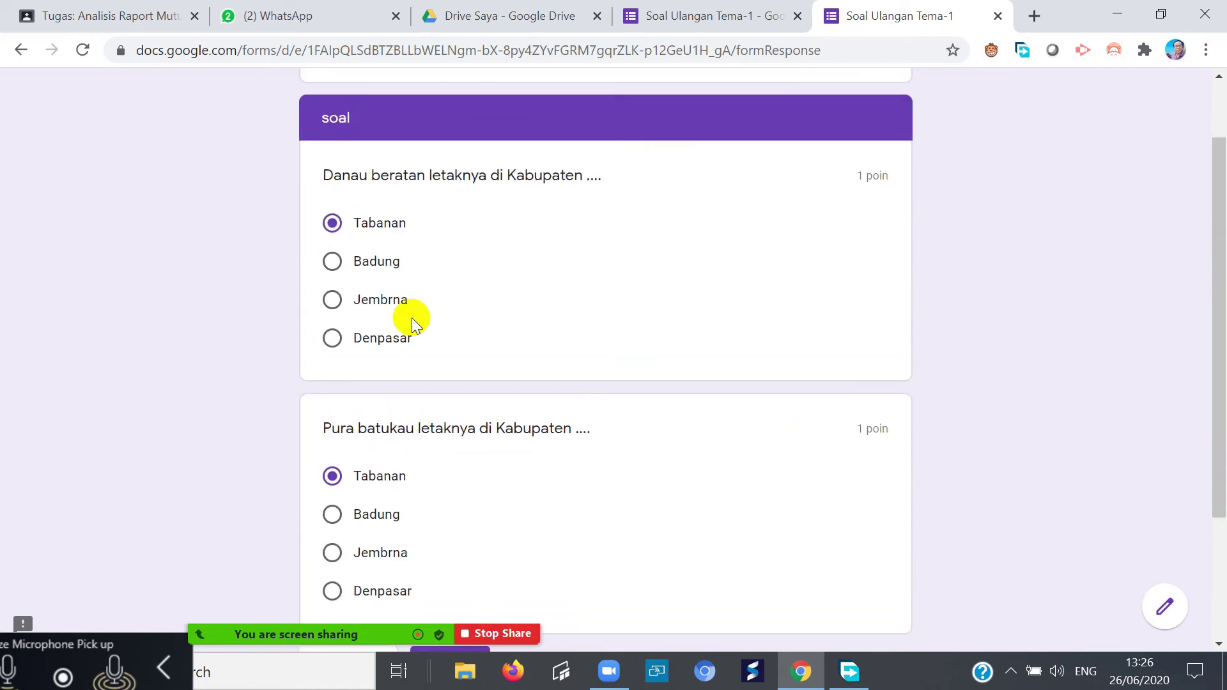
scroll(447, 377, "down", 3)
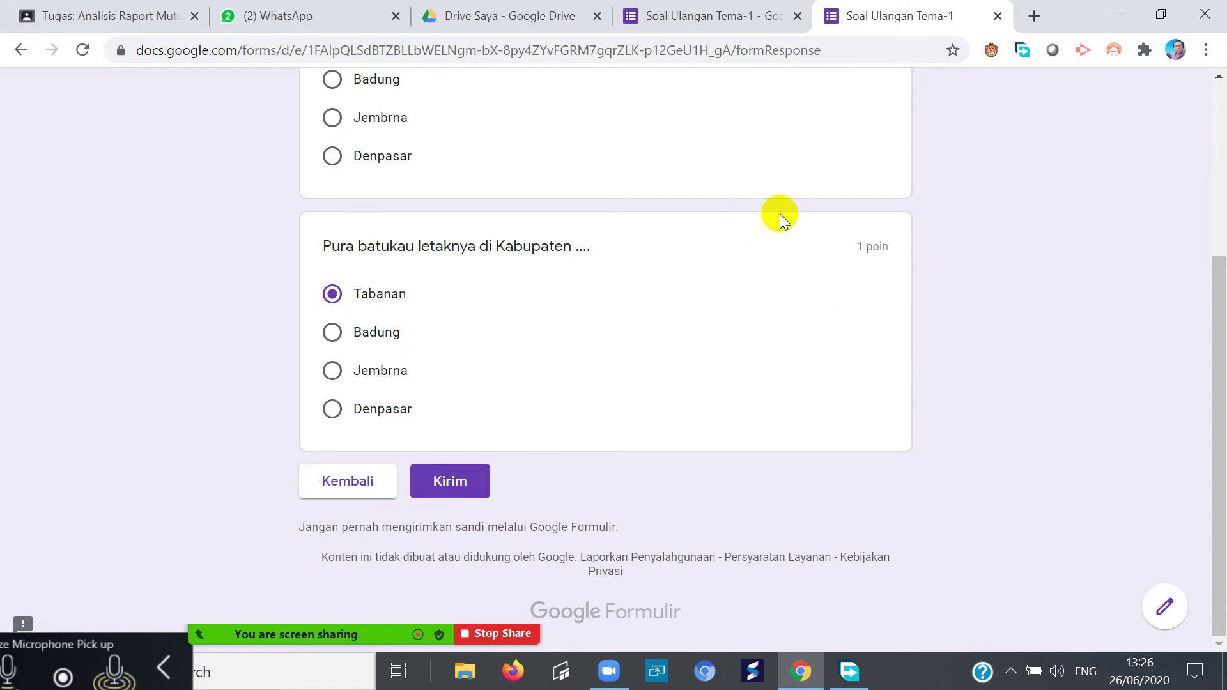
left_click_drag(1214, 274, 1204, 340)
left_click(440, 483)
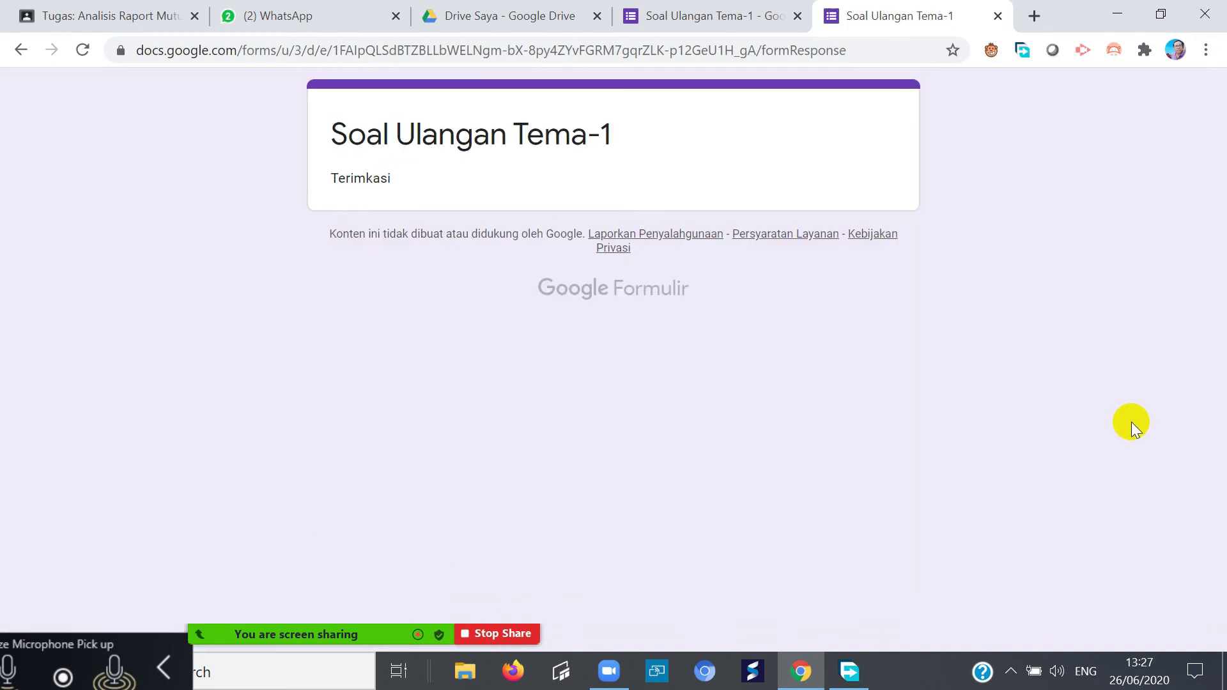
- Review the Respons summary in the editor: 1 response, 2/2 points, Tabanan at 100% for both
left_click(668, 14)
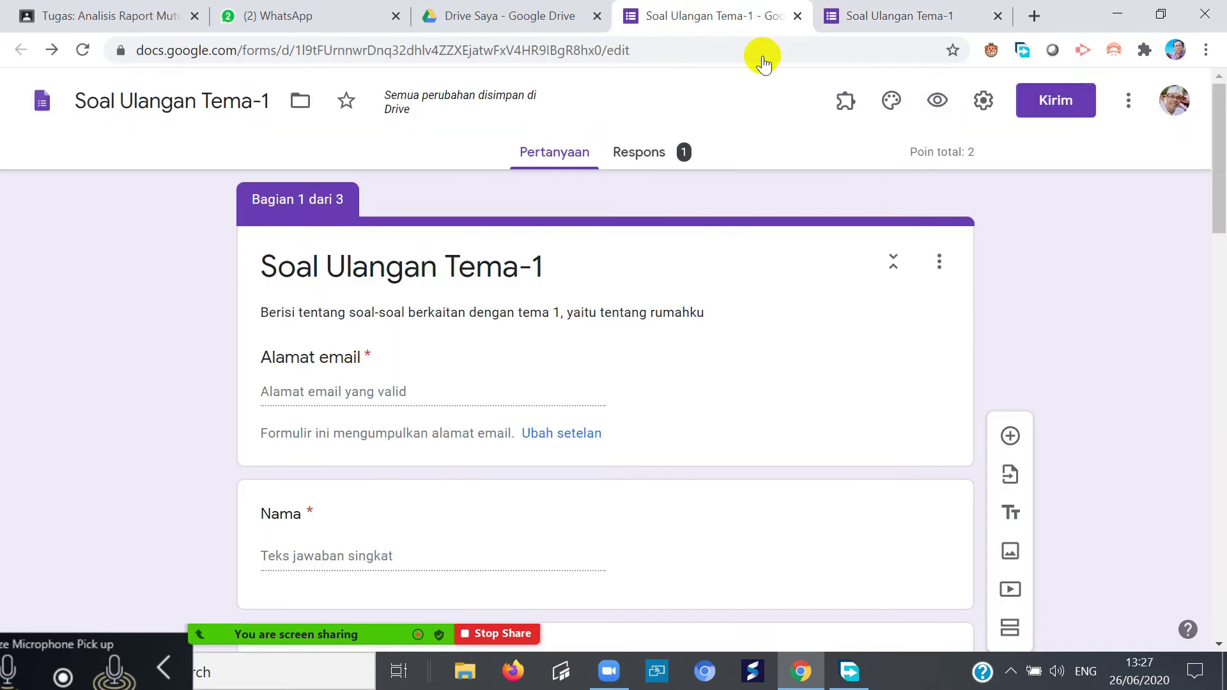
left_click(903, 14)
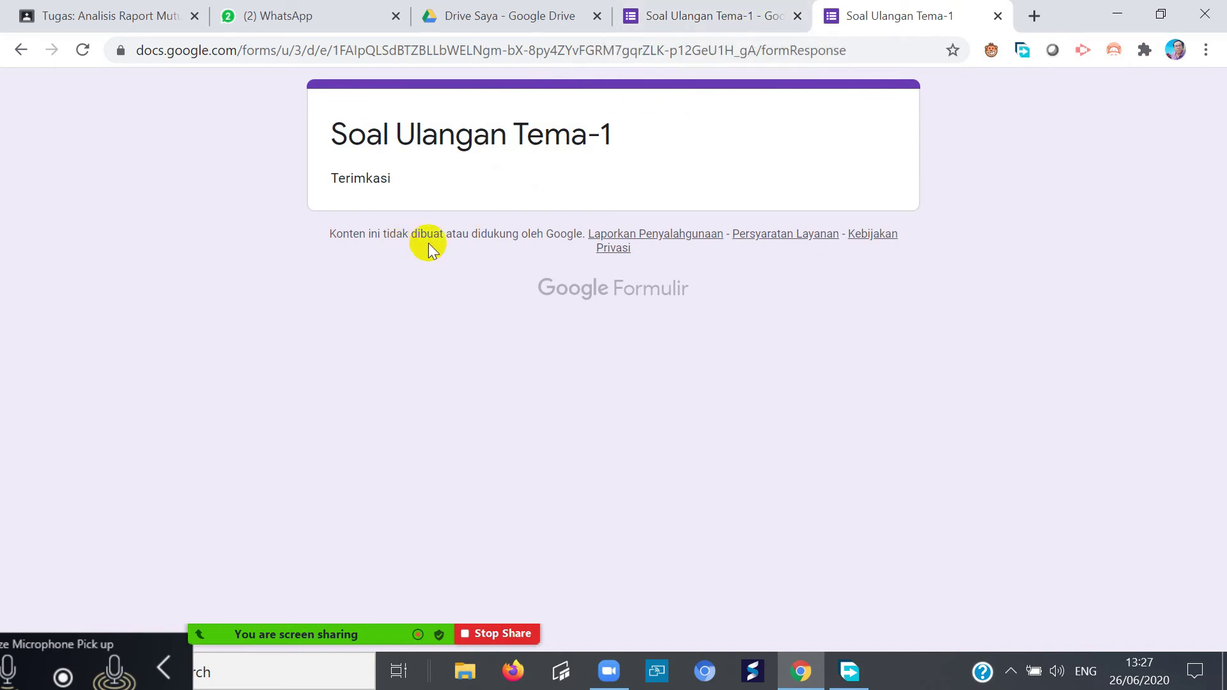
left_click(714, 20)
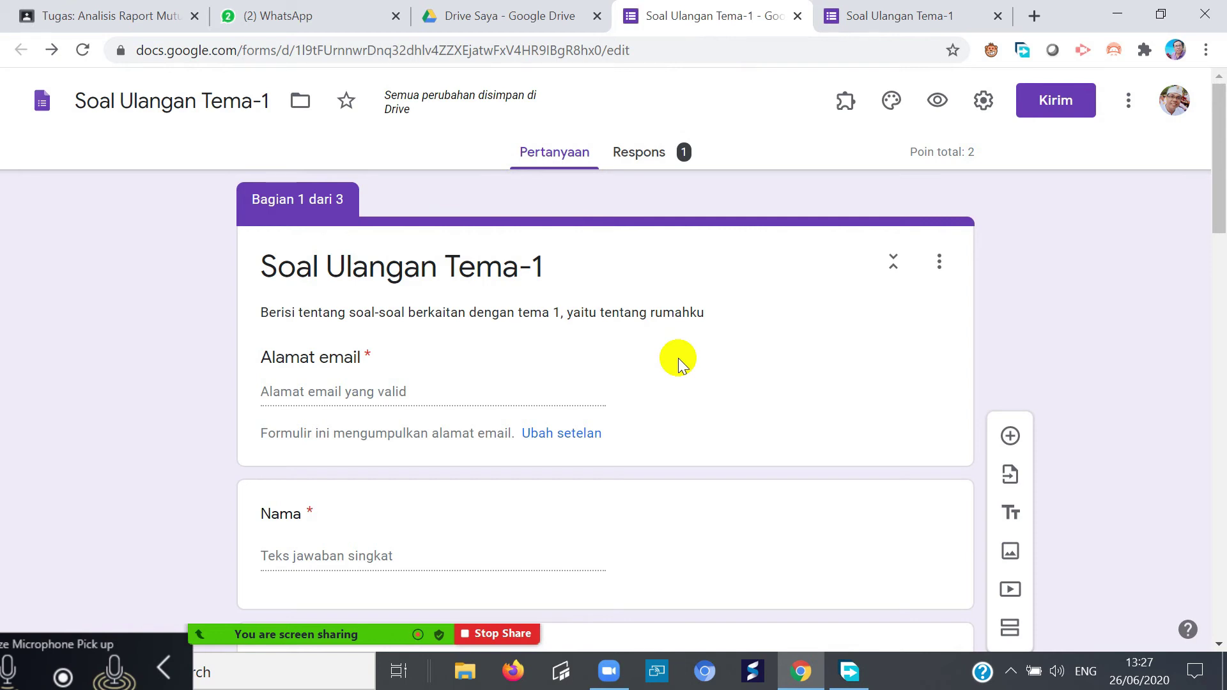
left_click(650, 158)
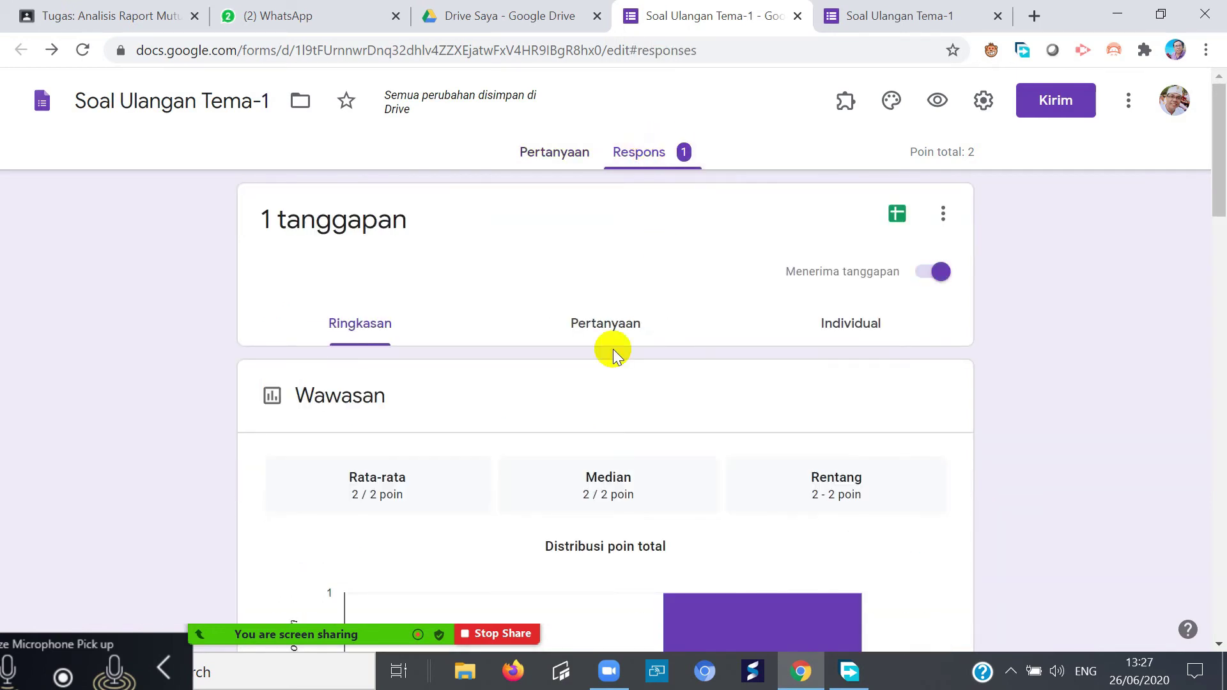
scroll(498, 423, "down", 5)
scroll(526, 350, "down", 5)
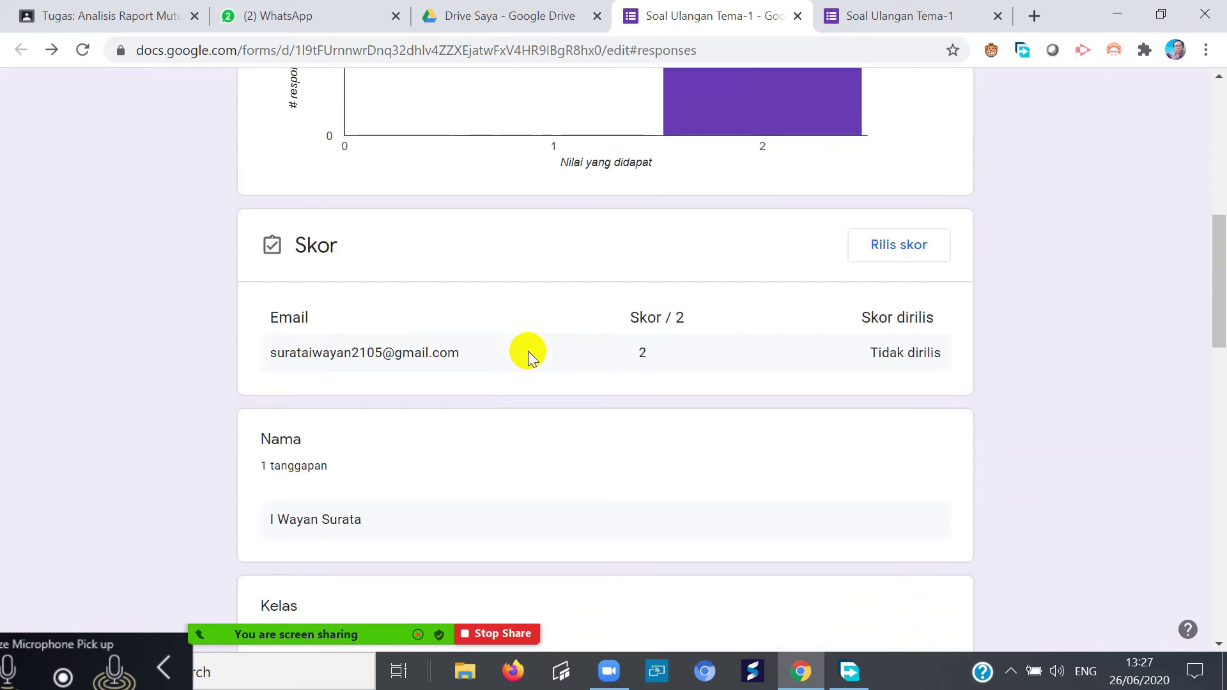
scroll(528, 351, "down", 6)
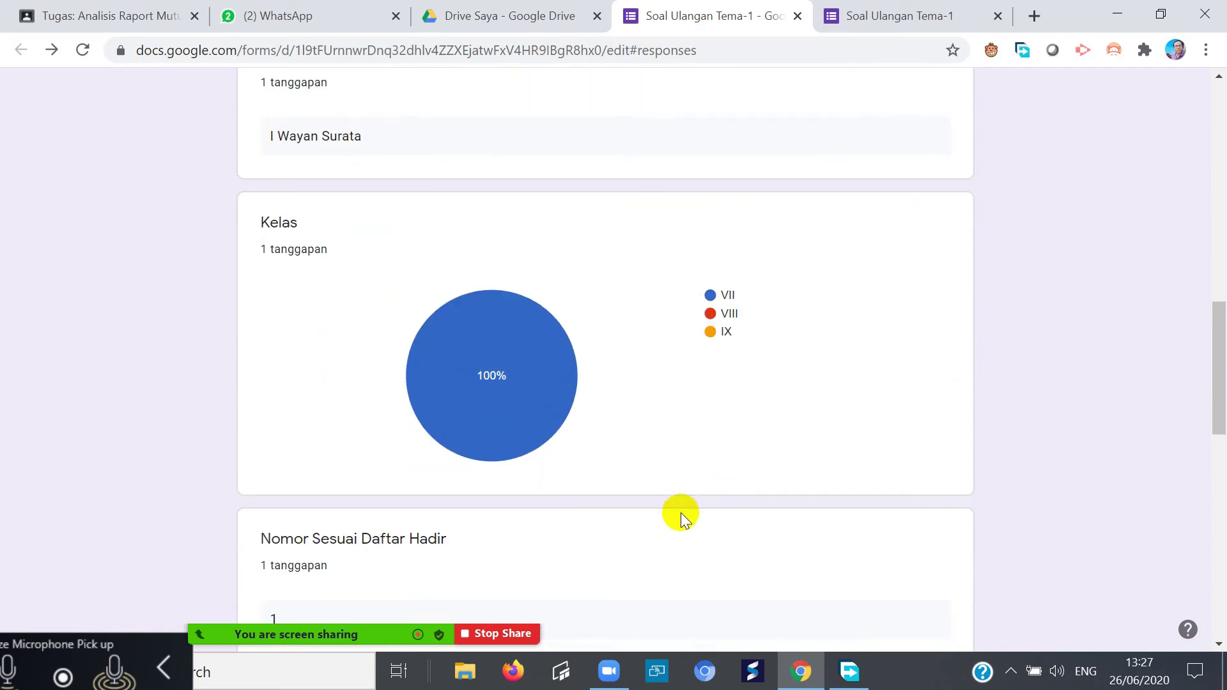
scroll(573, 488, "down", 9)
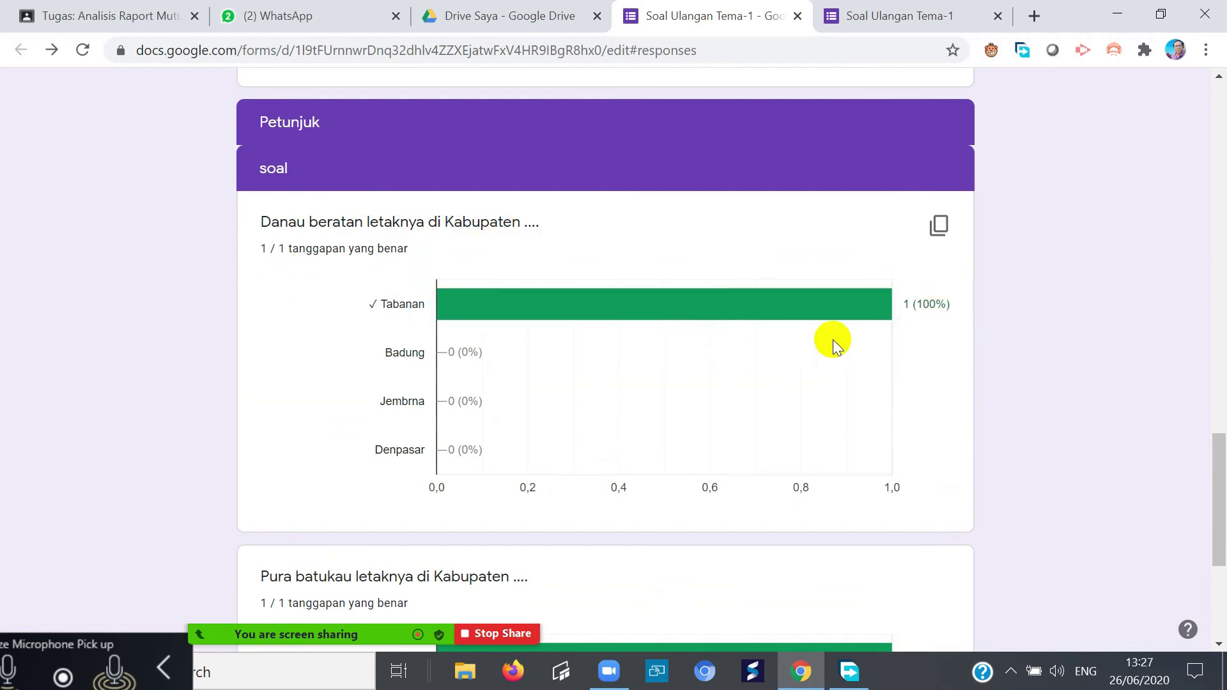
scroll(689, 388, "down", 1)
scroll(689, 387, "down", 4)
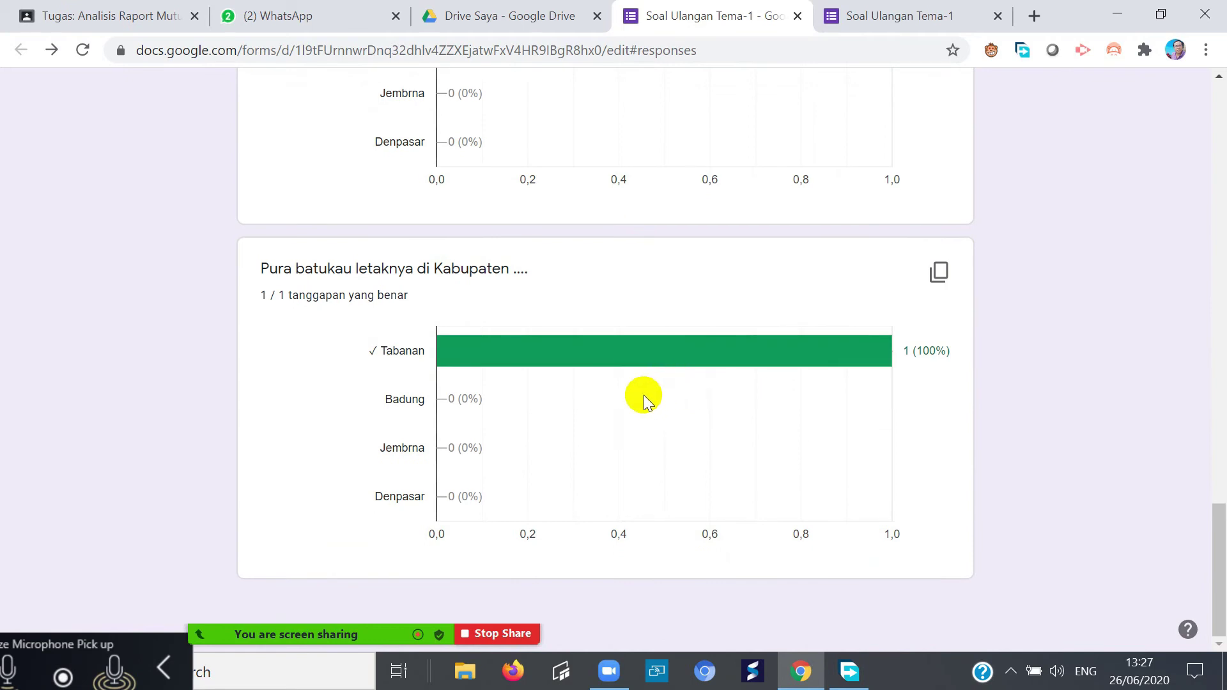
scroll(643, 394, "up", 6)
scroll(605, 394, "up", 10)
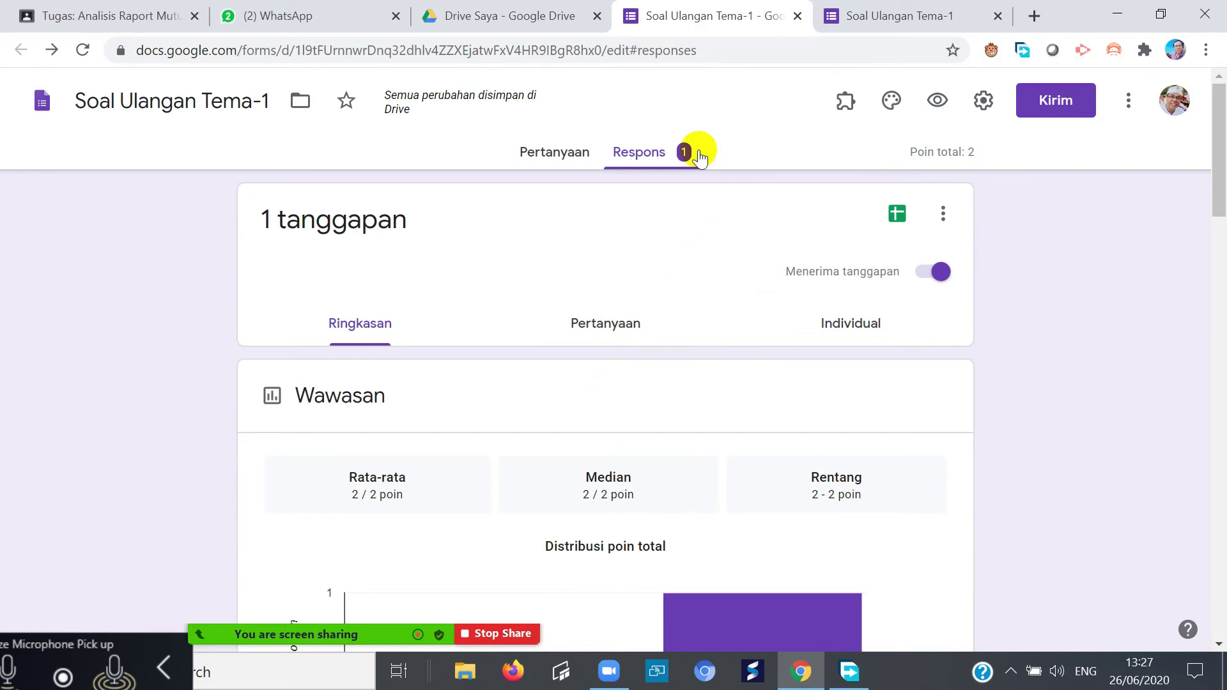
- Link responses to a new spreadsheet, Soal Ulangan Tema-1 (Respons)
left_click(898, 212)
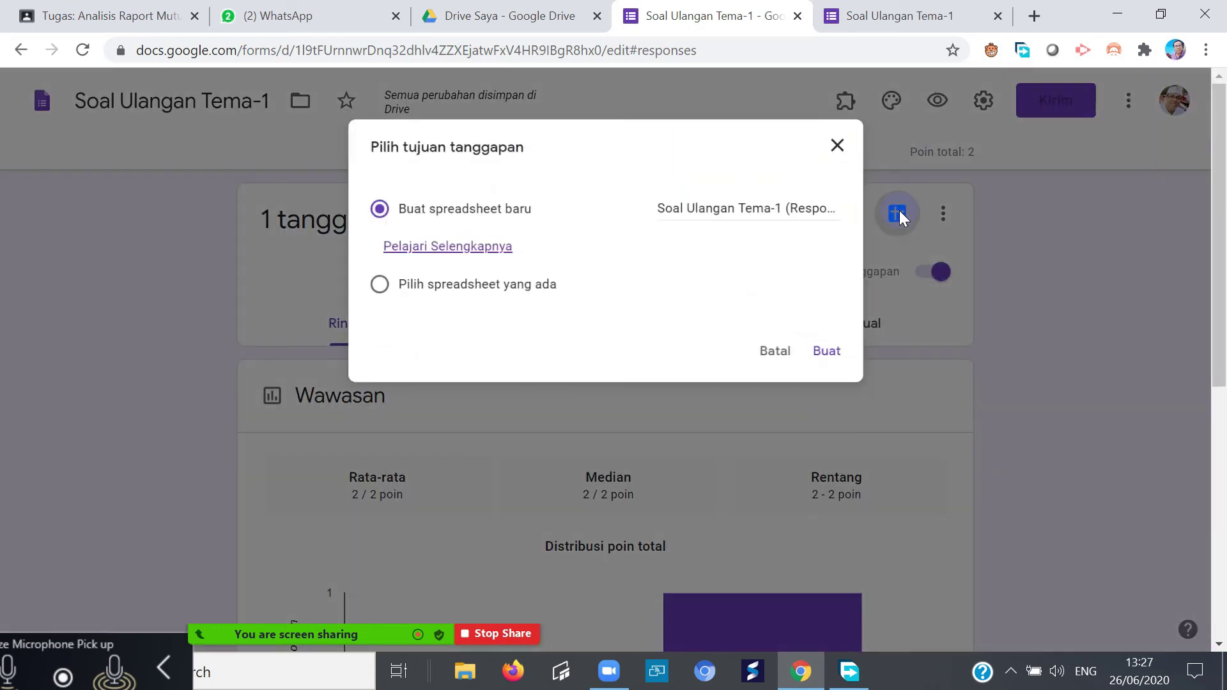
left_click(835, 355)
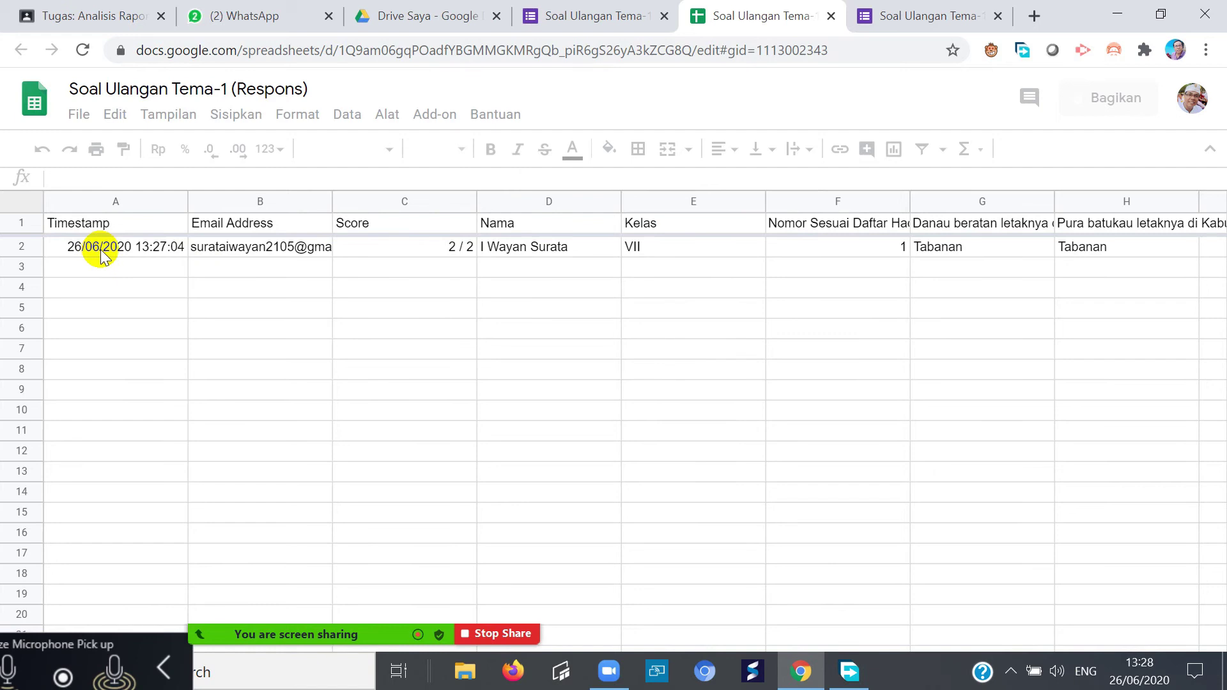
- Check row 2's recorded e-mail, score, name, class, attendance number and answer
left_click(313, 249)
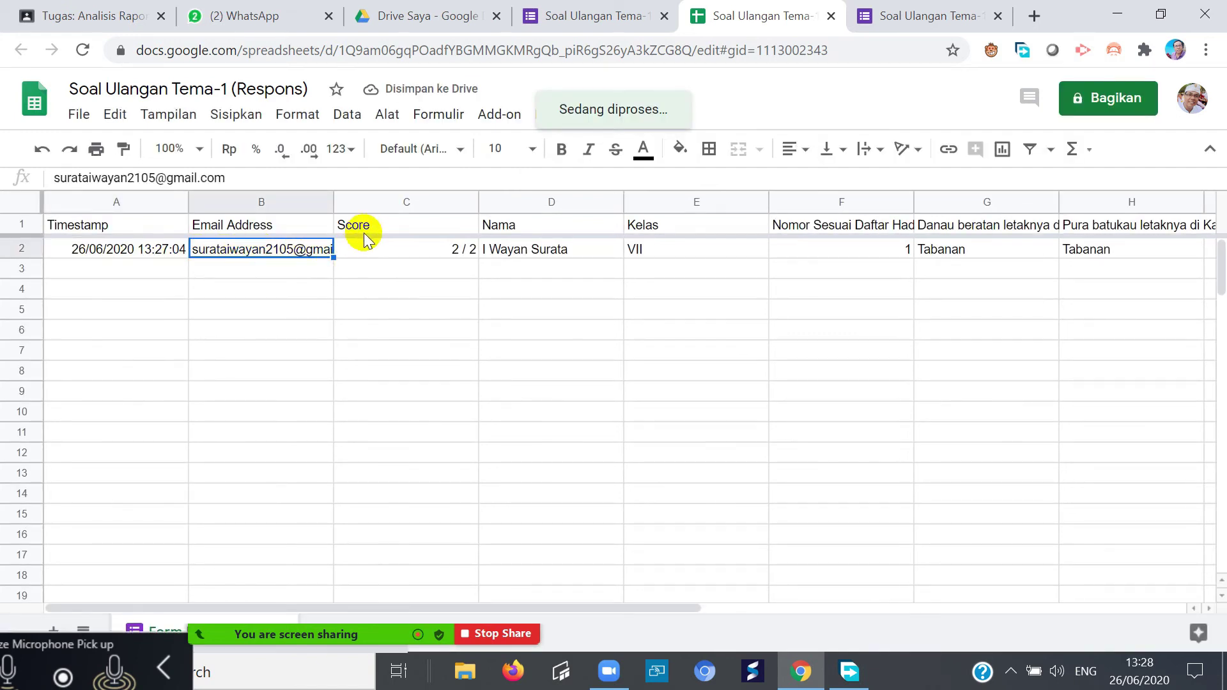
left_click(403, 249)
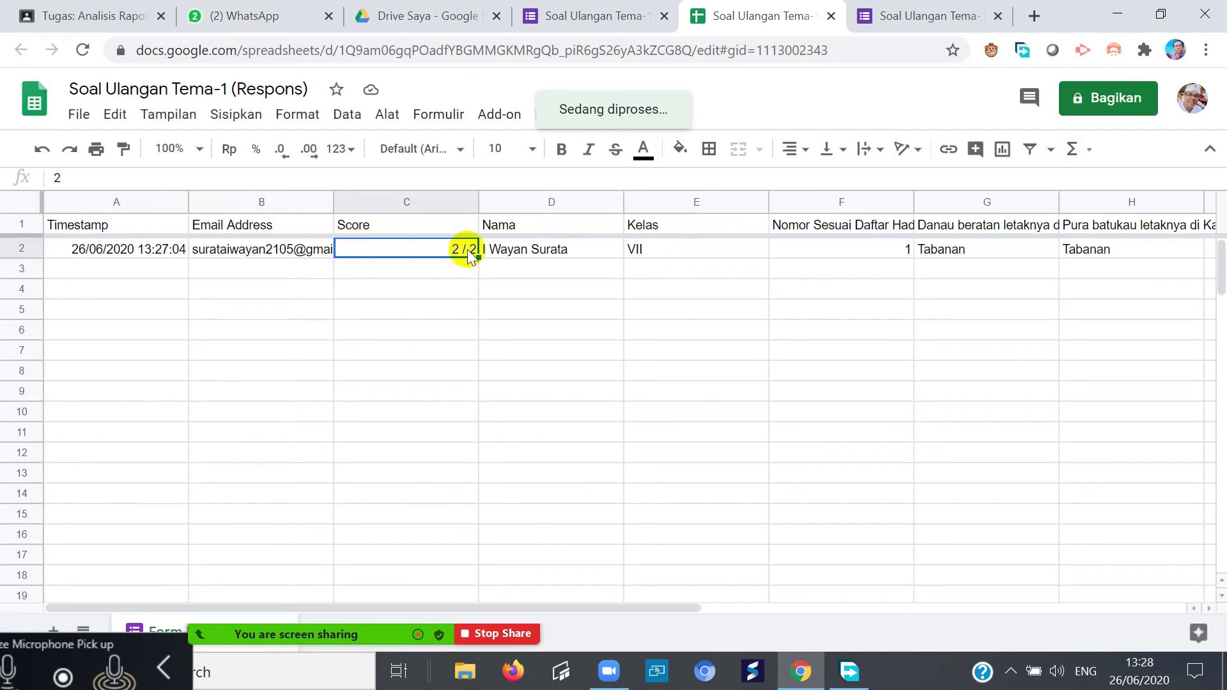
left_click(508, 251)
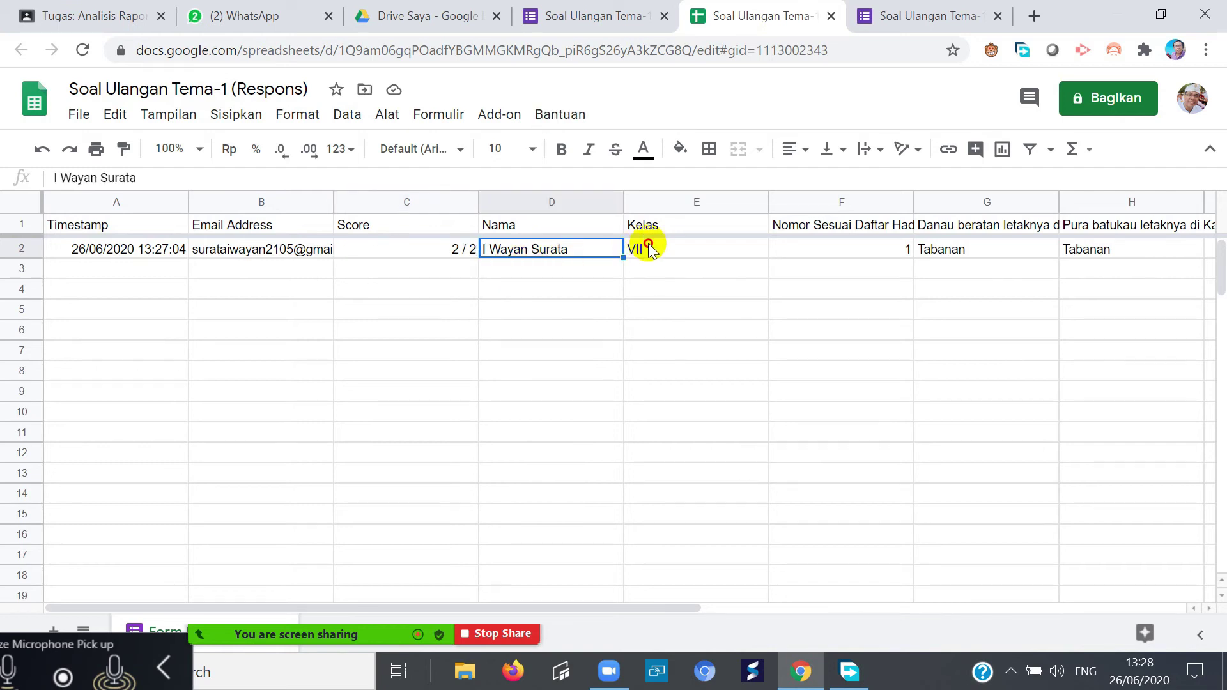
left_click(648, 249)
left_click(832, 249)
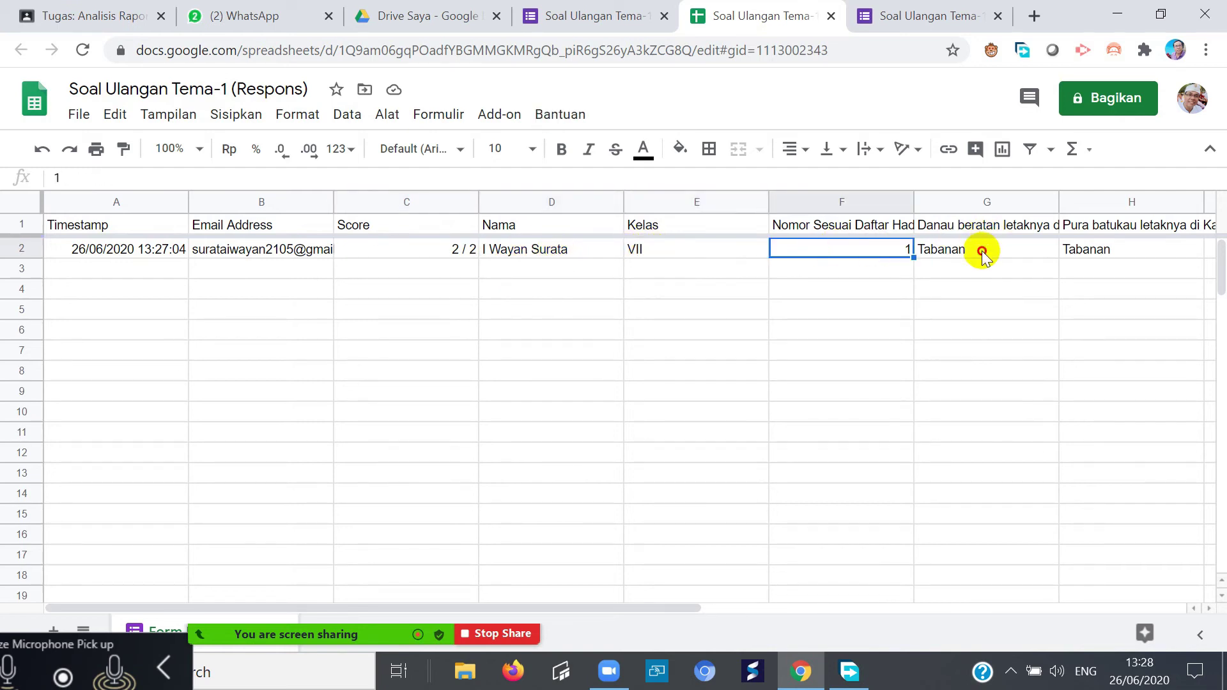
left_click(983, 252)
left_click(840, 254)
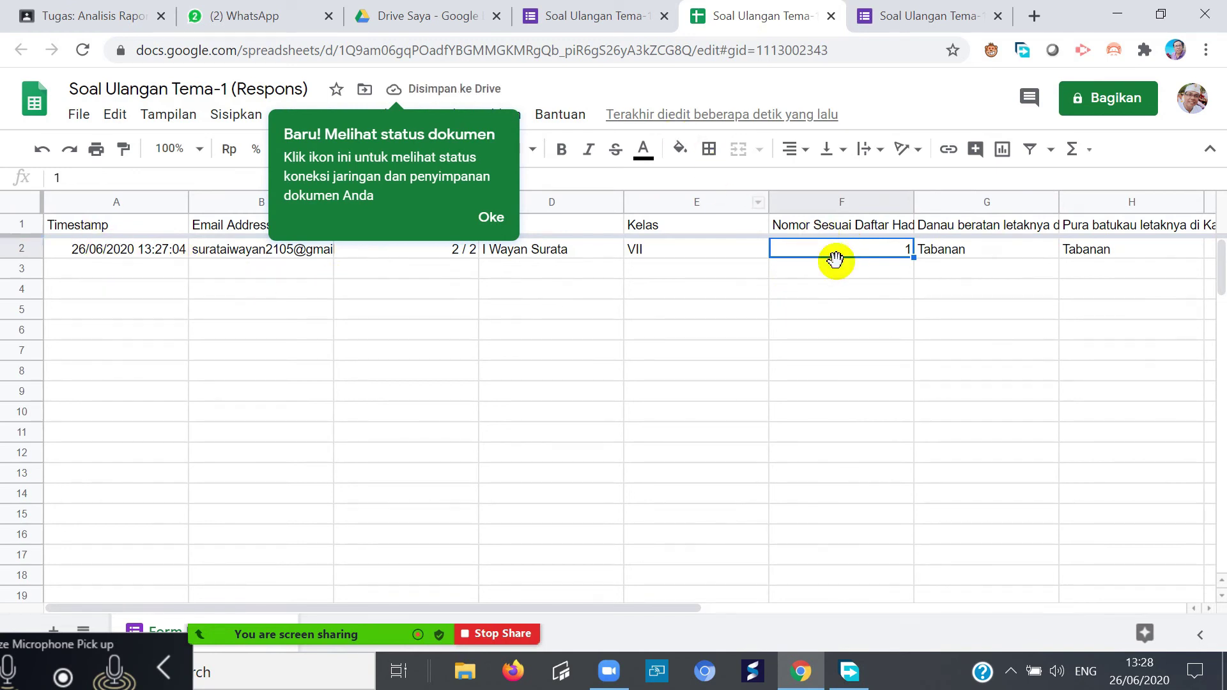
- Dismiss the document-status tip and return to the quiz's Terimkasi confirmation page
left_click(502, 221)
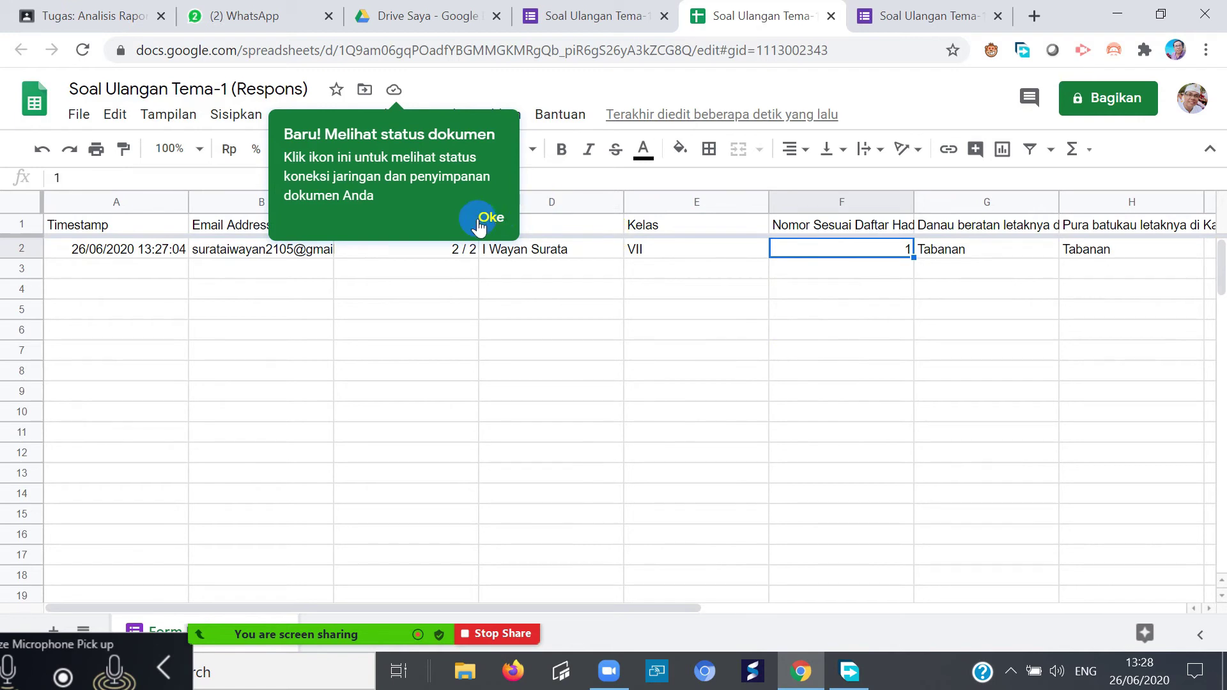
left_click(489, 218)
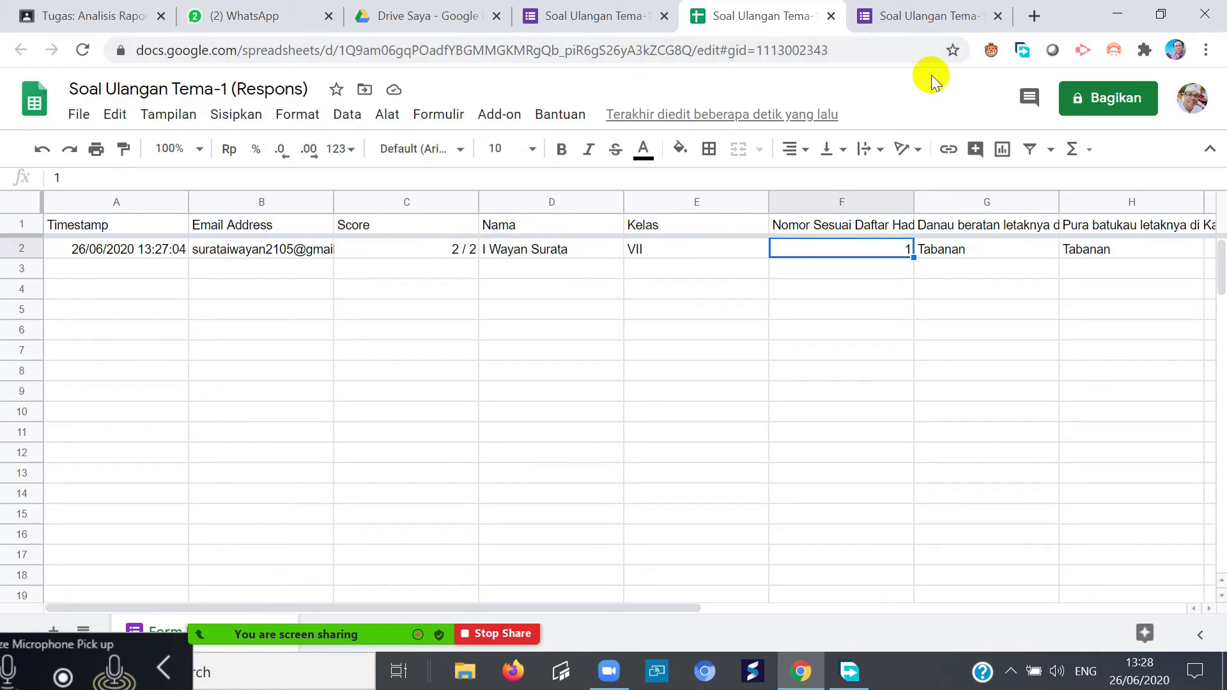
left_click(901, 19)
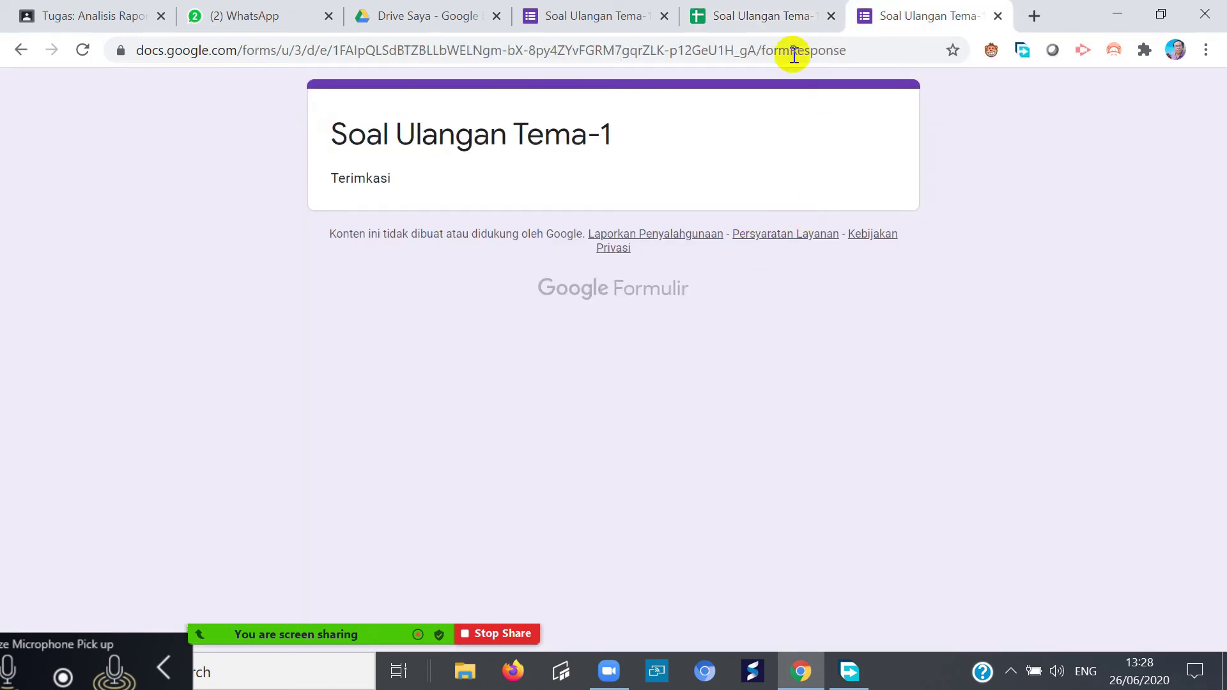
- From the Respons page, open the Kirim formulir dialog, with the subject prefilled 'Soal Ulangan Tema-1'
left_click(591, 18)
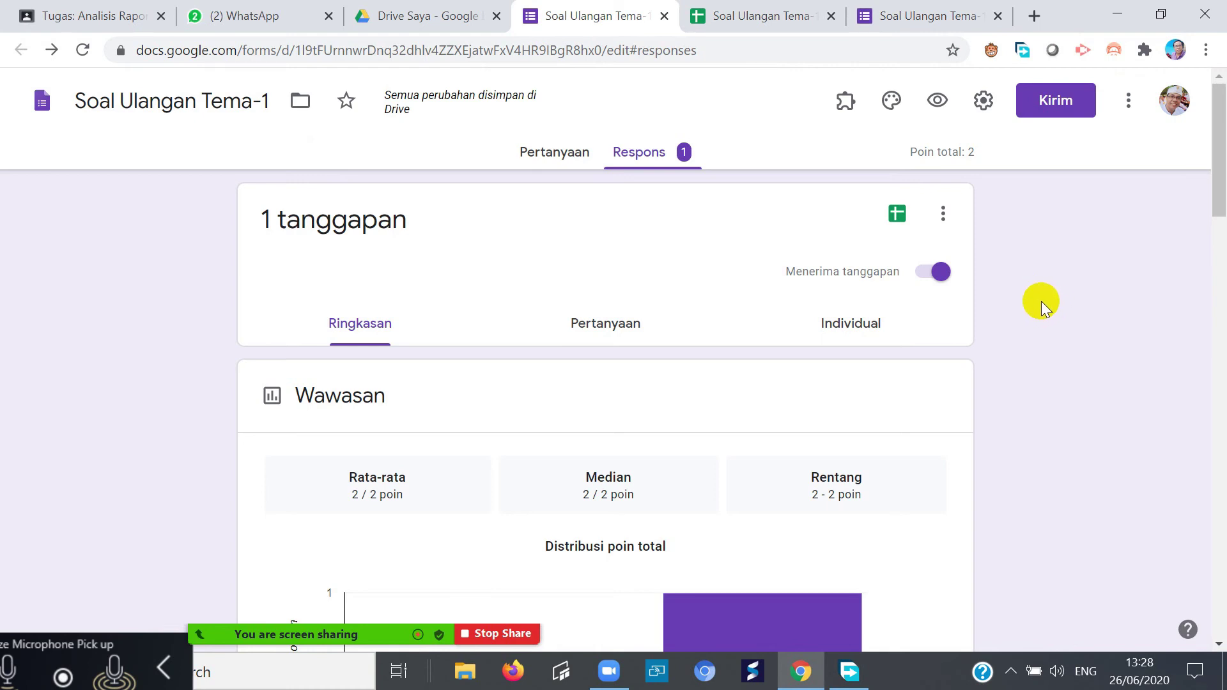
left_click(1055, 100)
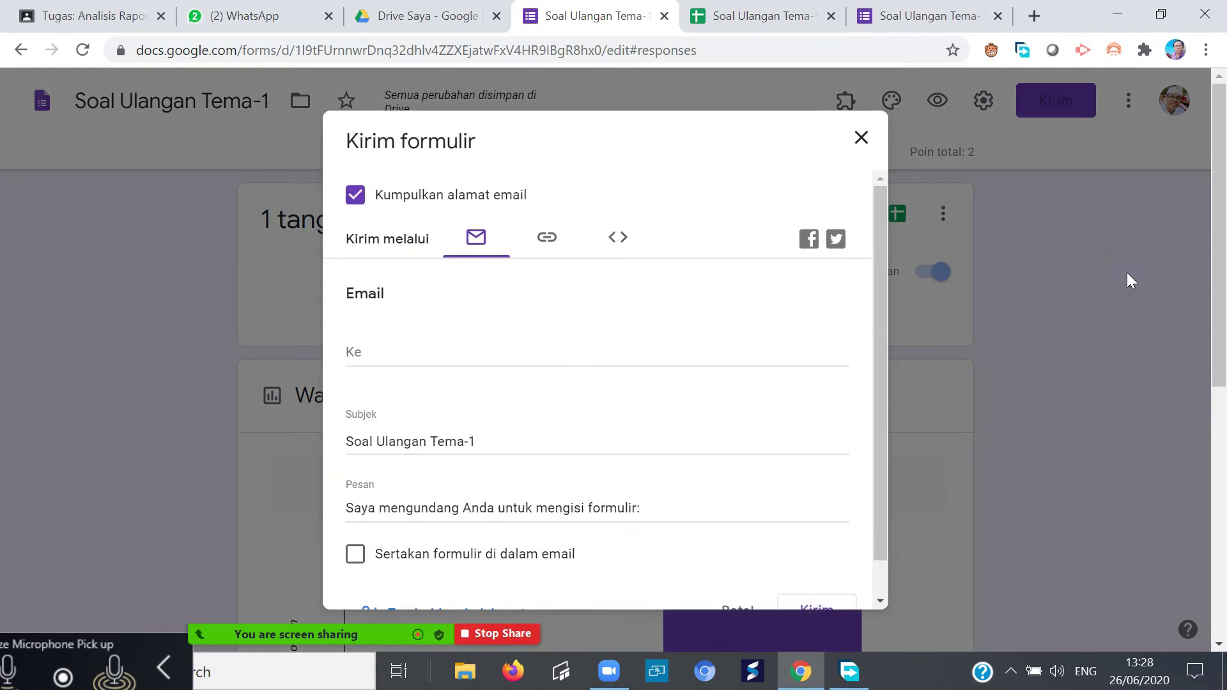
left_click(860, 137)
scroll(798, 259, "down", 5)
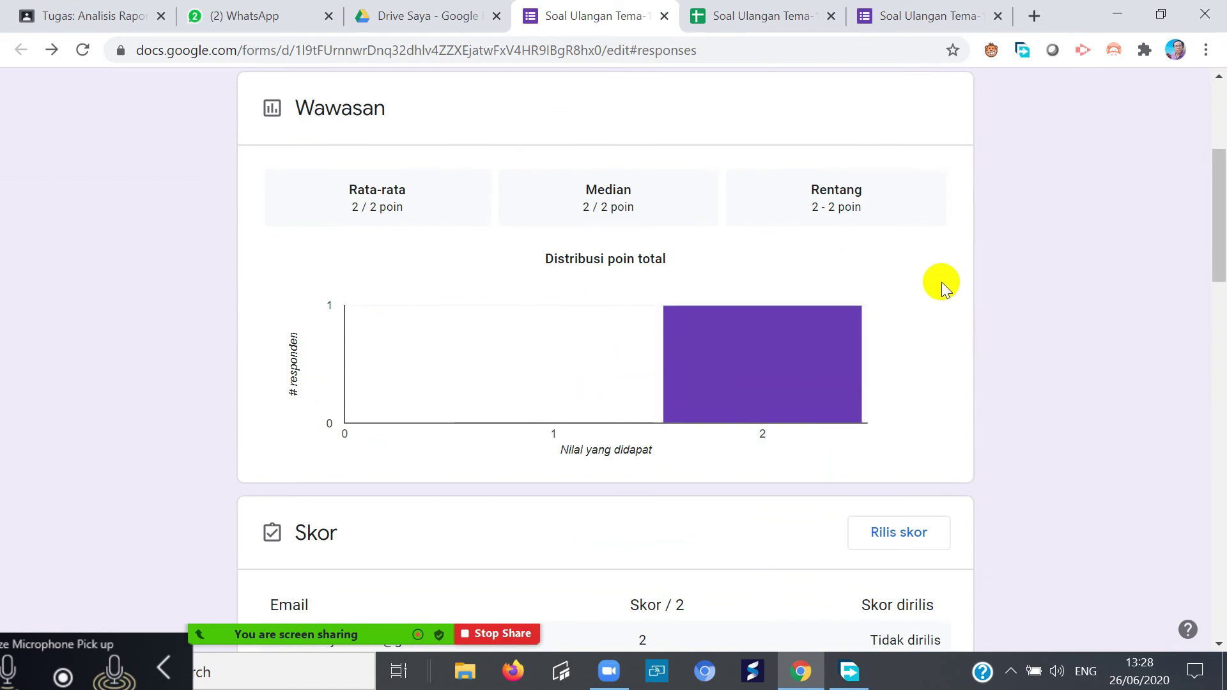
scroll(933, 275, "up", 5)
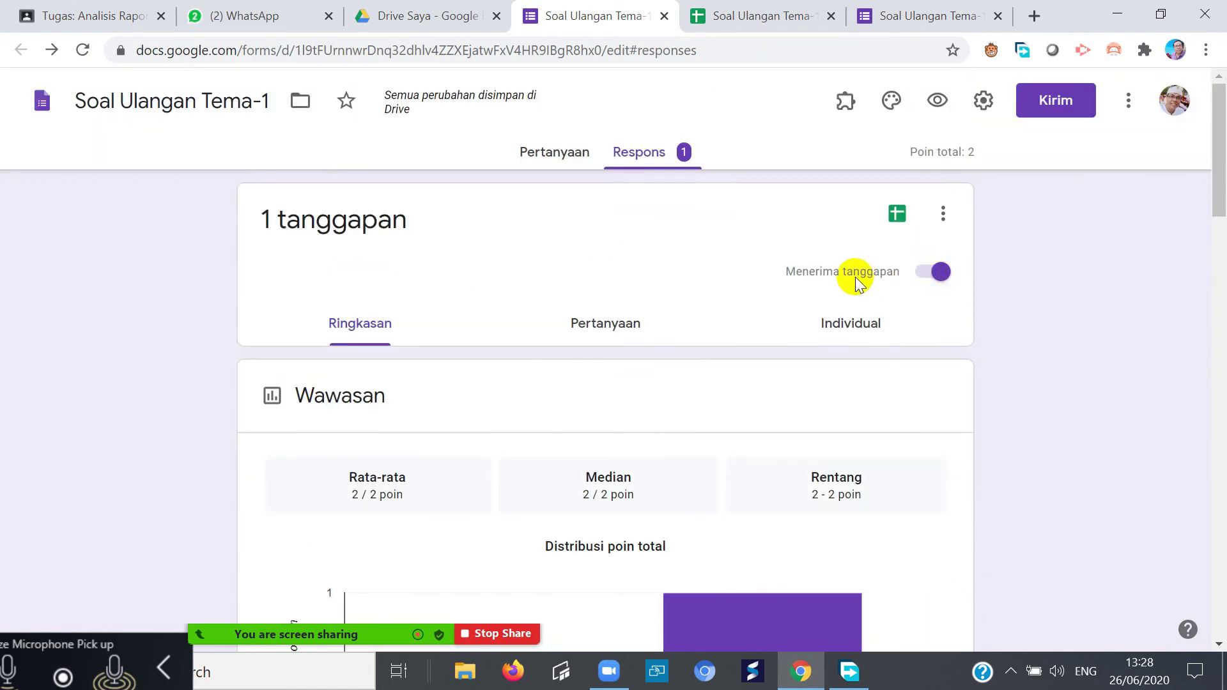
left_click(1042, 100)
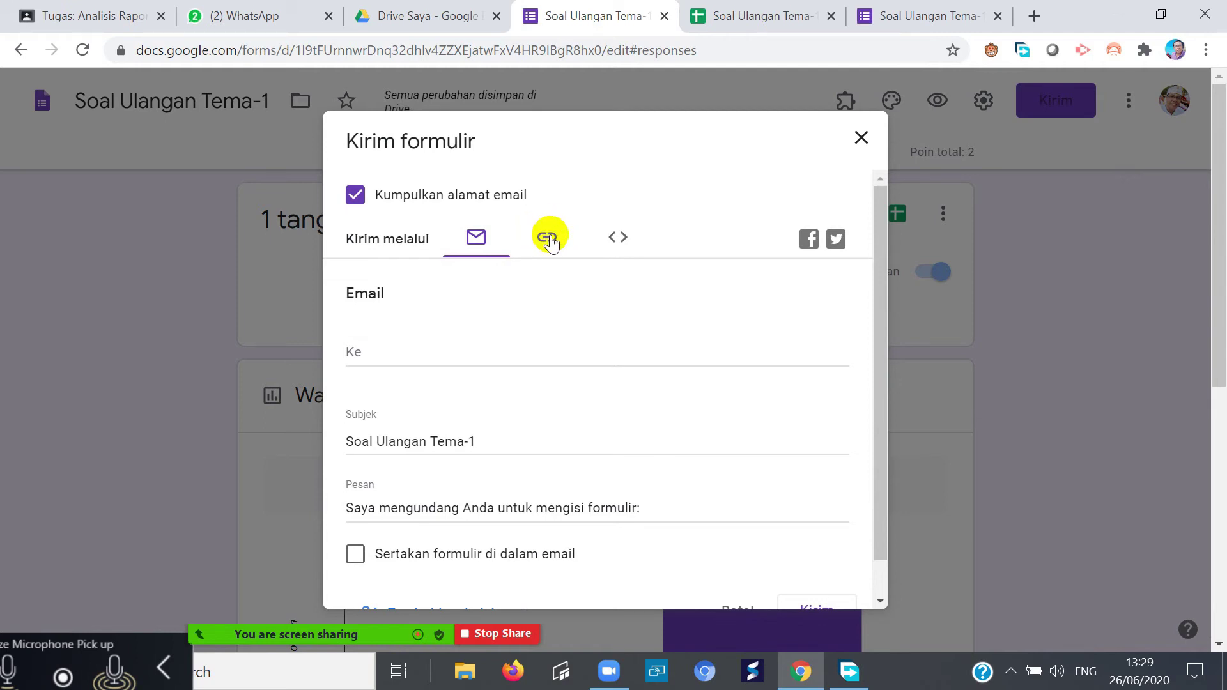
- Switch to sharing as a link and shorten the quiz URL to forms.gle
left_click(549, 239)
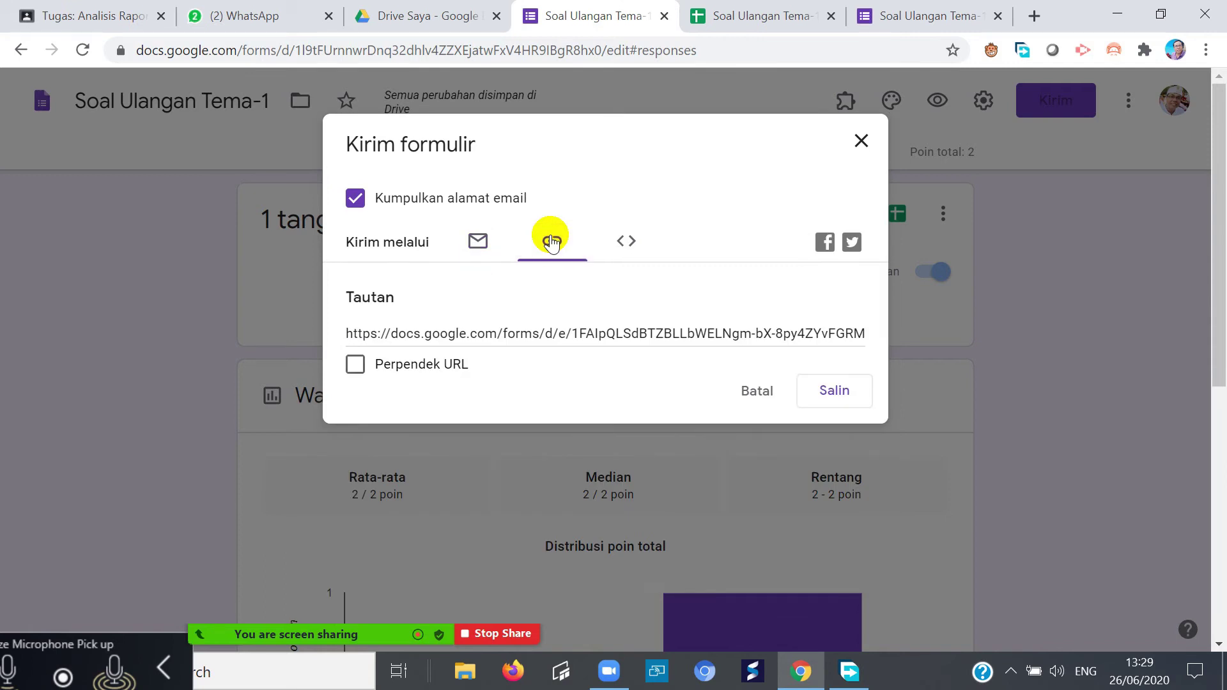
left_click_drag(347, 333, 900, 333)
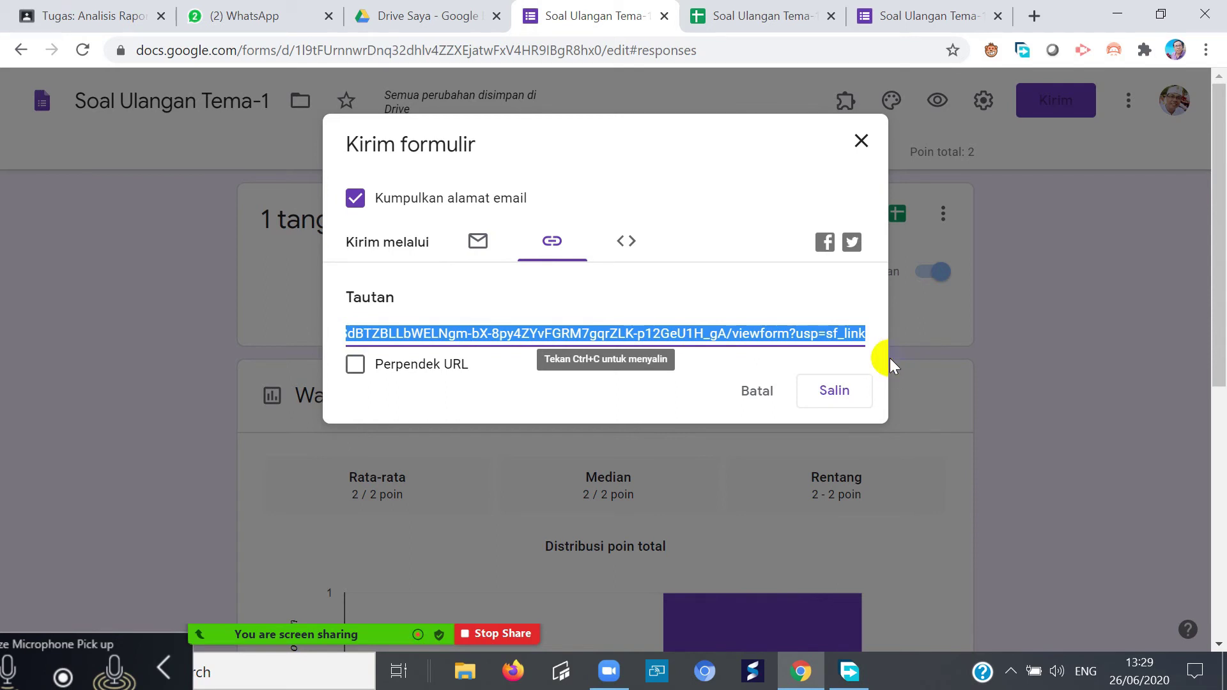
left_click(716, 286)
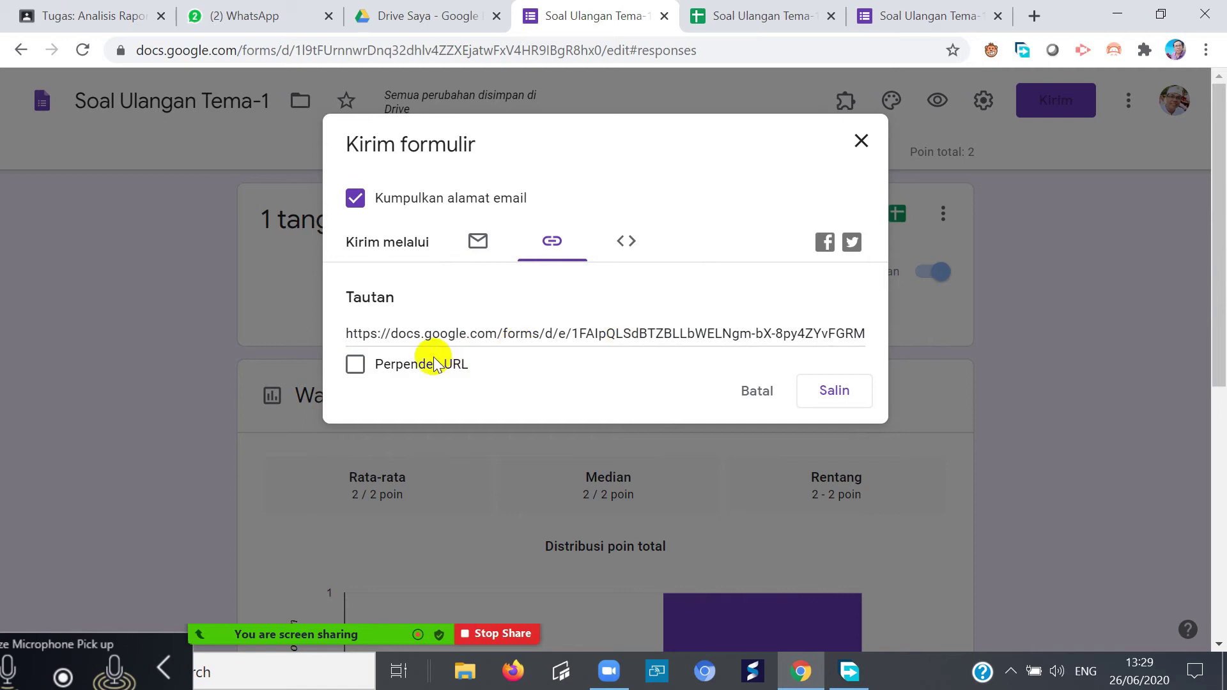
left_click(358, 365)
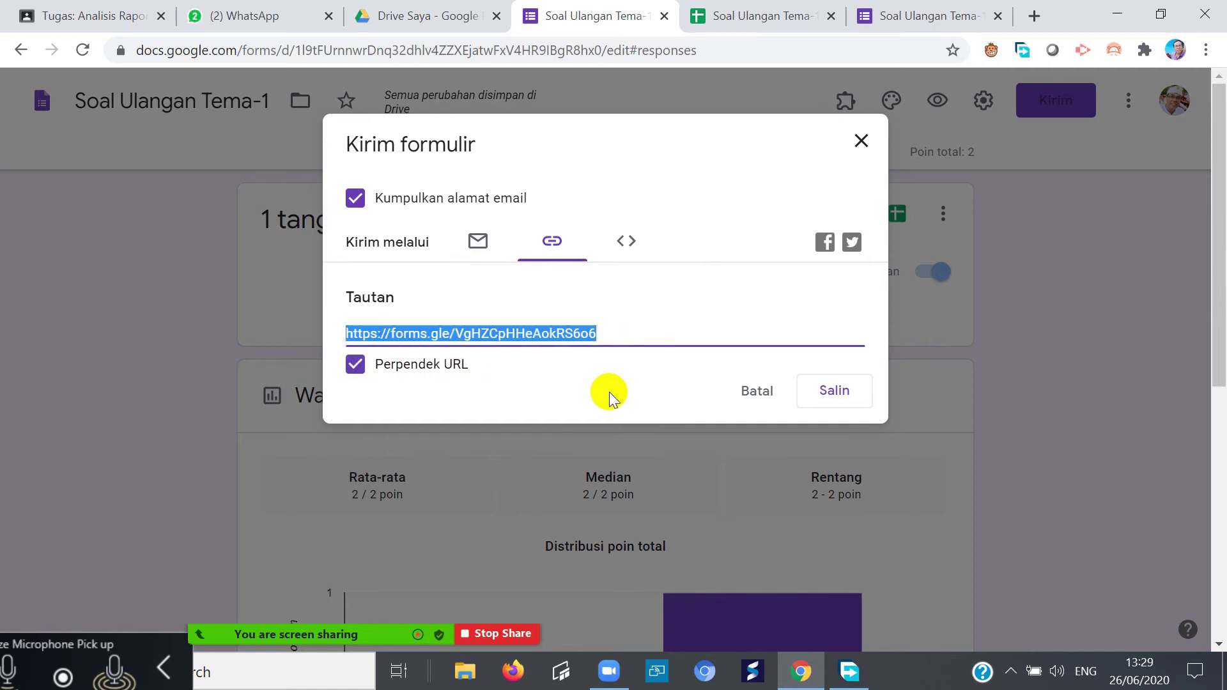
left_click(610, 334)
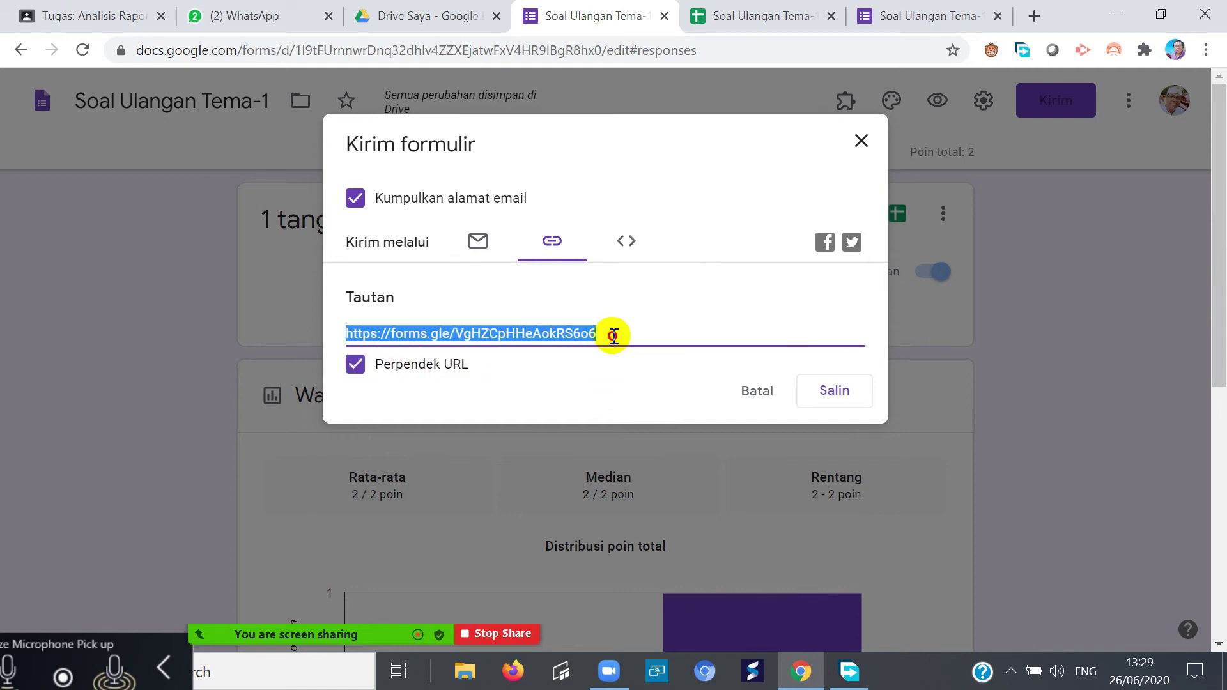
- Copy the shortened forms.gle link to the clipboard and go to the WhatsApp tab
right_click(578, 326)
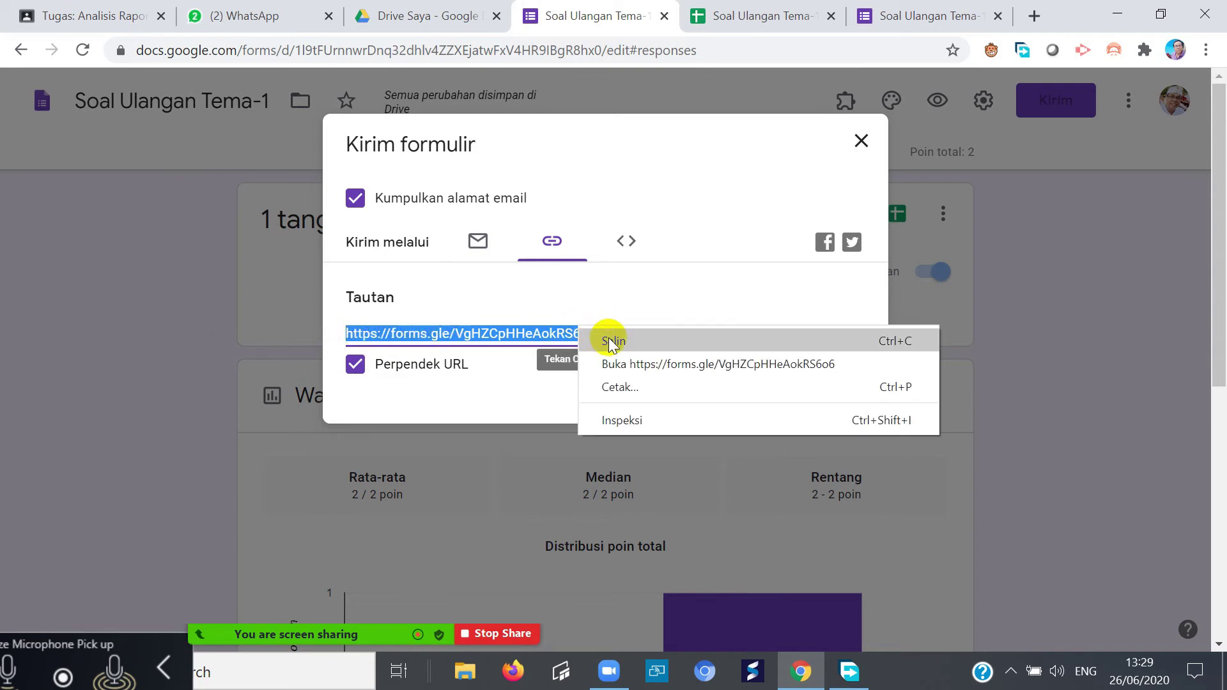
left_click(644, 306)
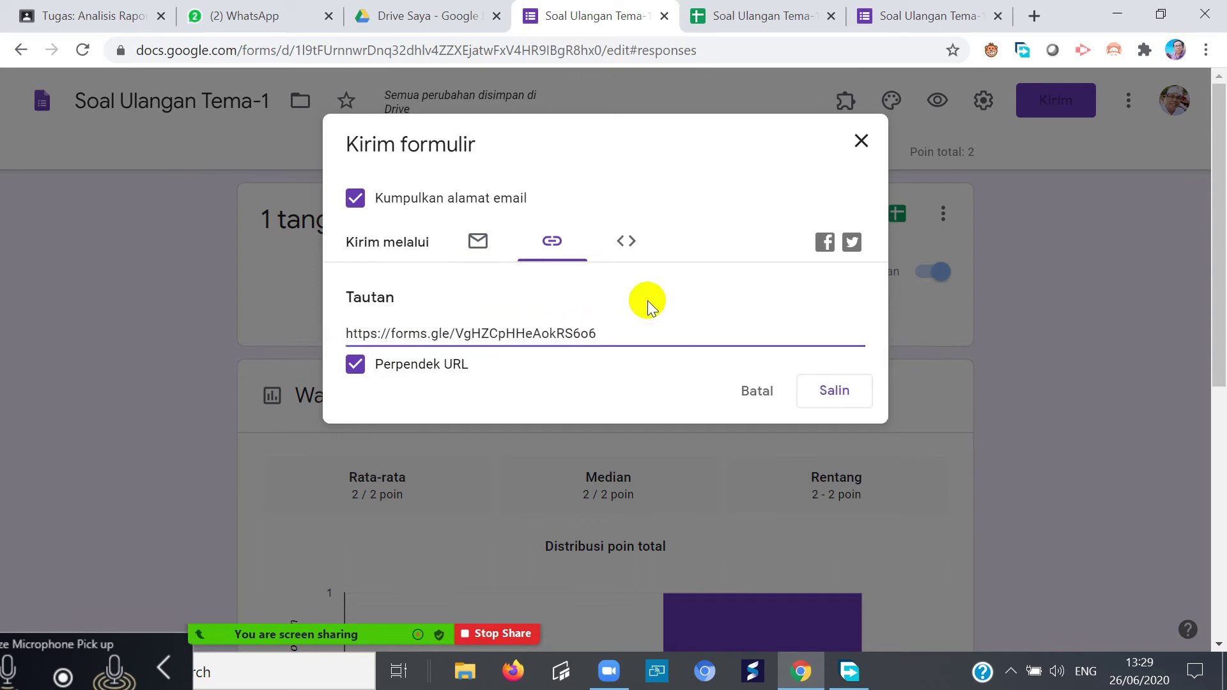
left_click(819, 386)
key("ctrl+c")
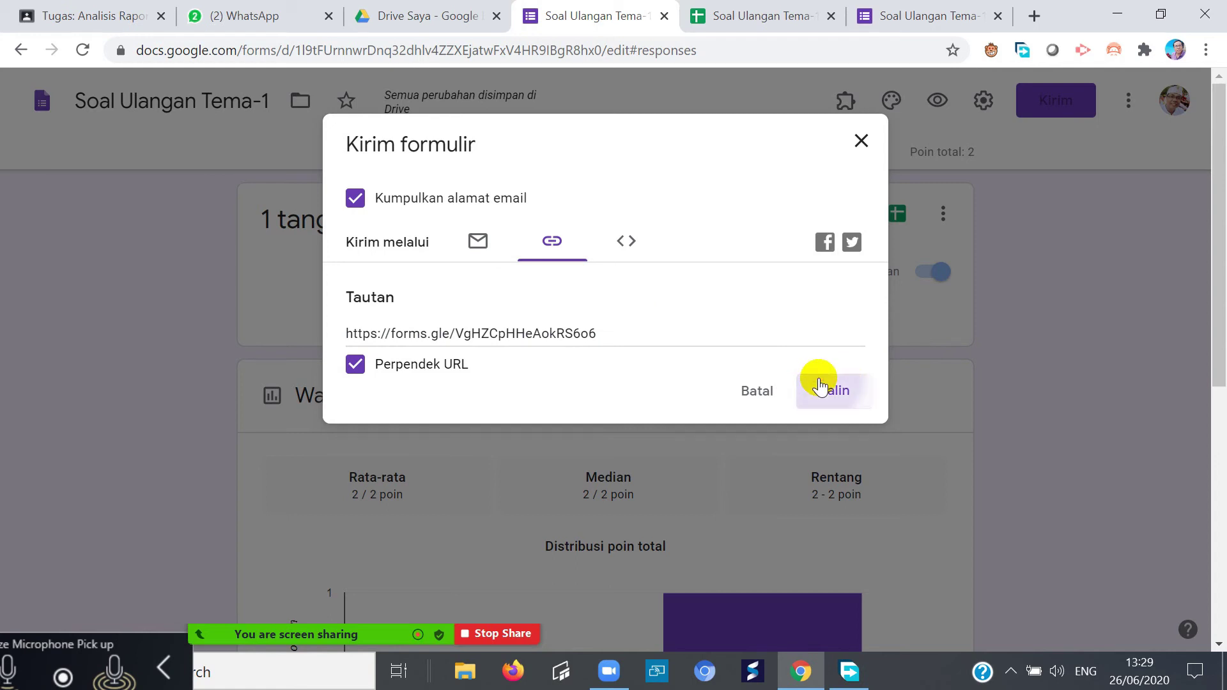
left_click(223, 15)
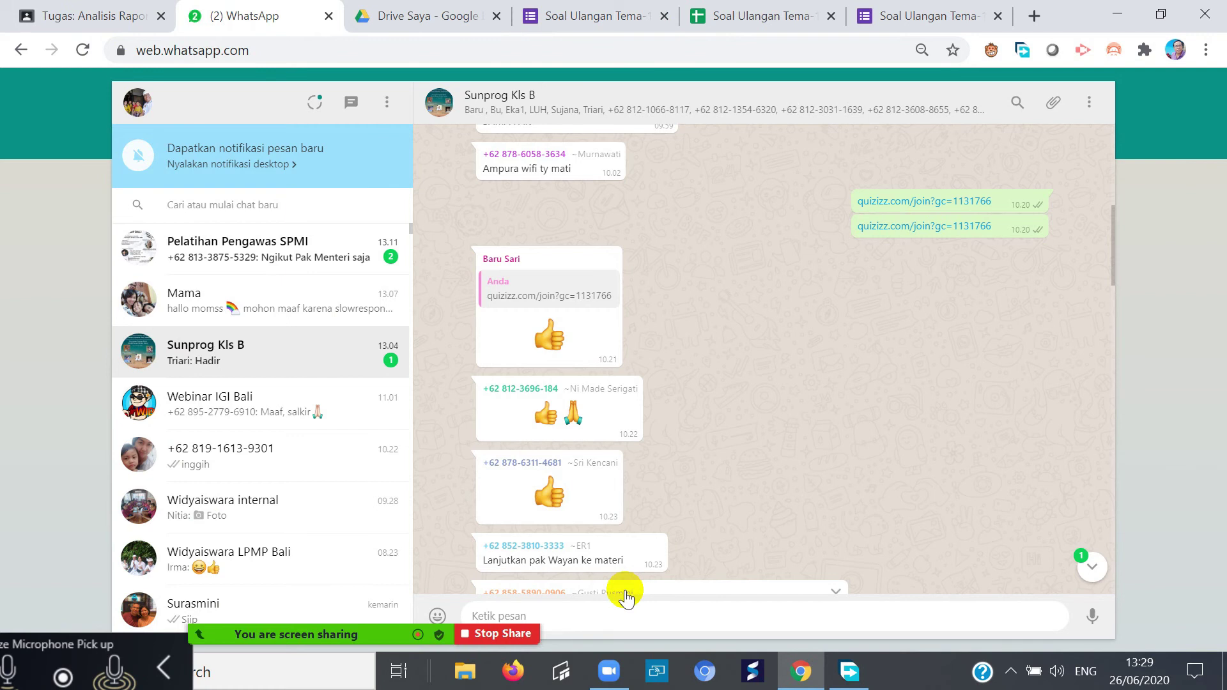
- Paste the forms.gle quiz link and send it to the Sunprog Kls B group, then return to the form
right_click(623, 615)
left_click(674, 456)
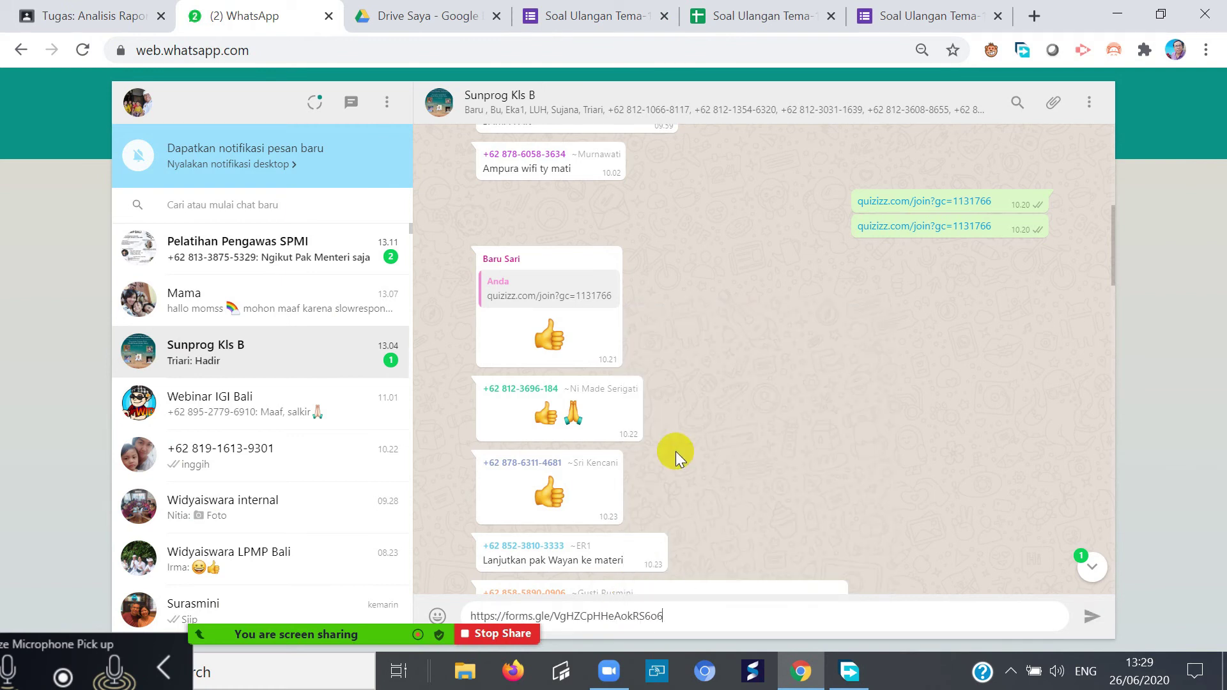
left_click(1092, 615)
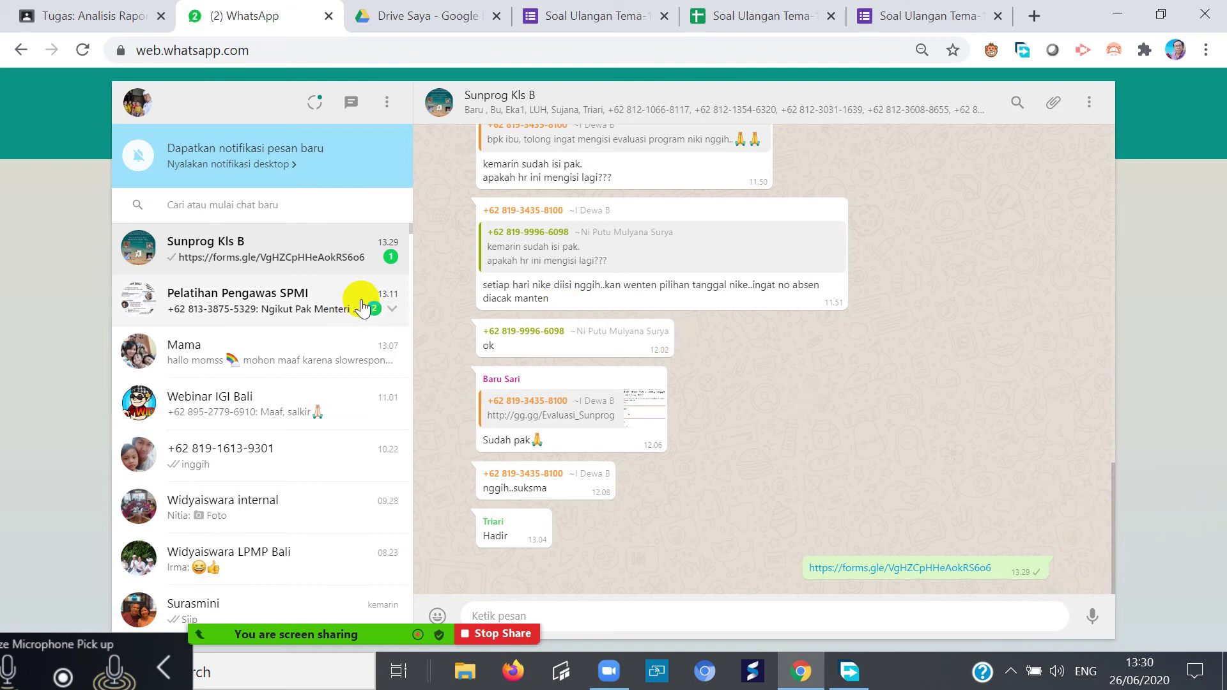
left_click(348, 262)
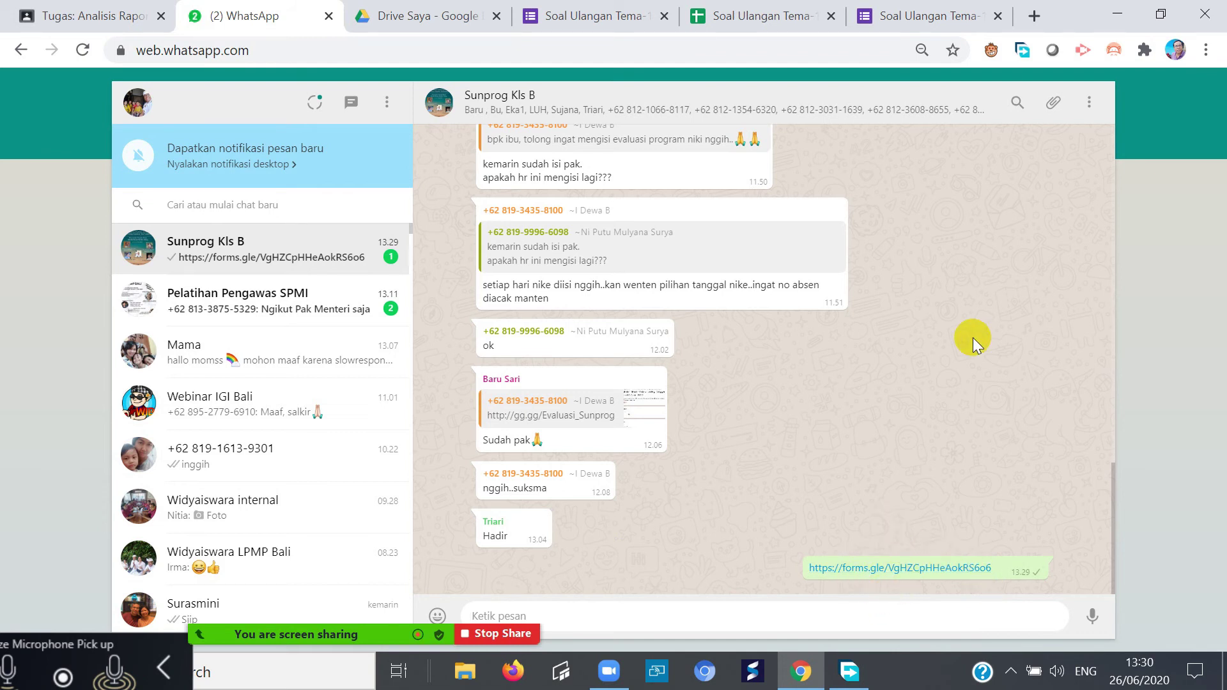
left_click(625, 17)
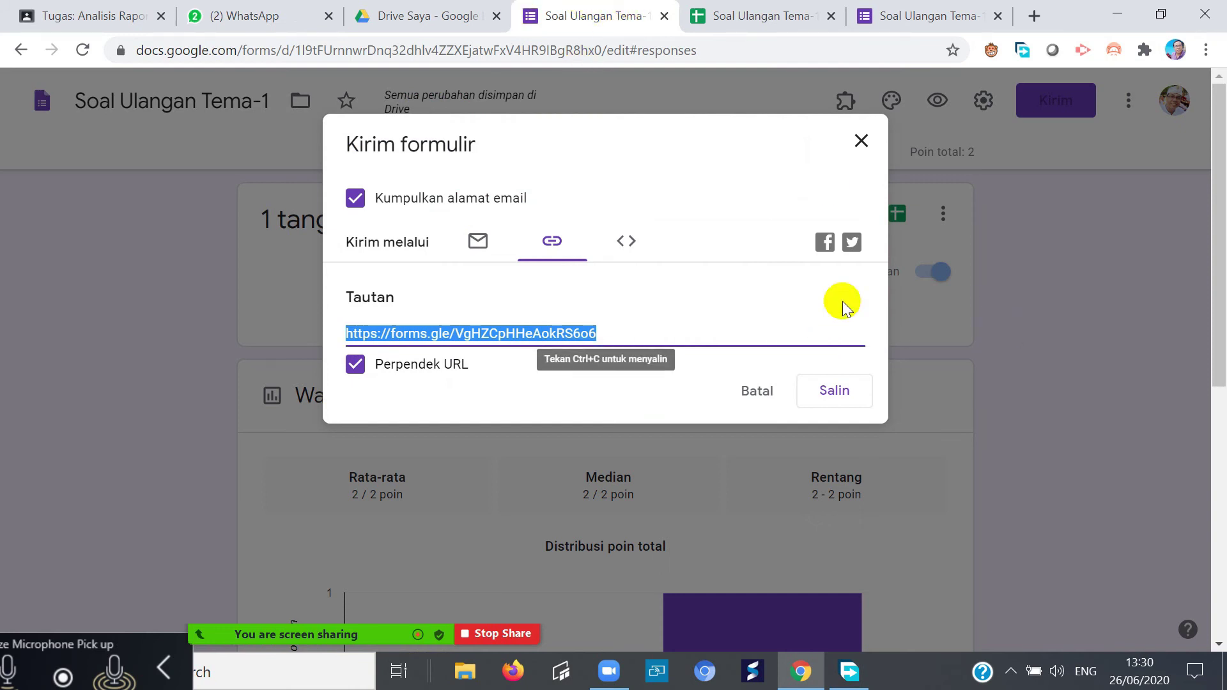
- Test the forms.gle link from the WhatsApp message, then return to the form's responses
left_click(860, 141)
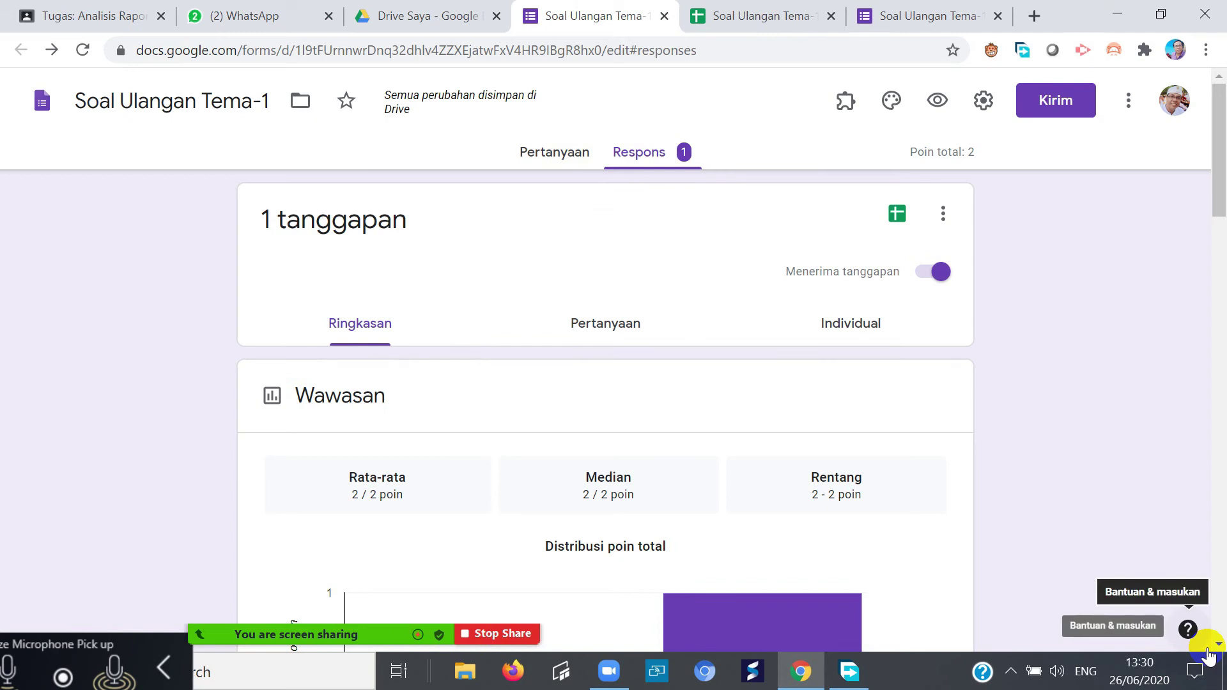
left_click(309, 9)
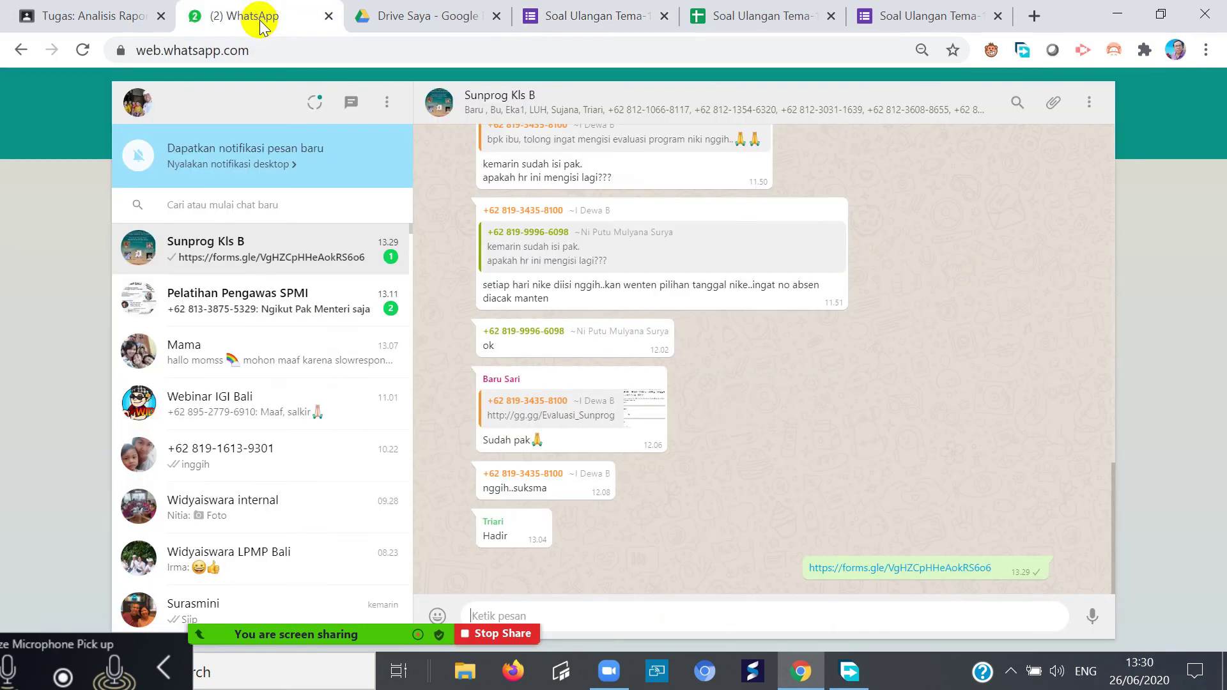
left_click(966, 568)
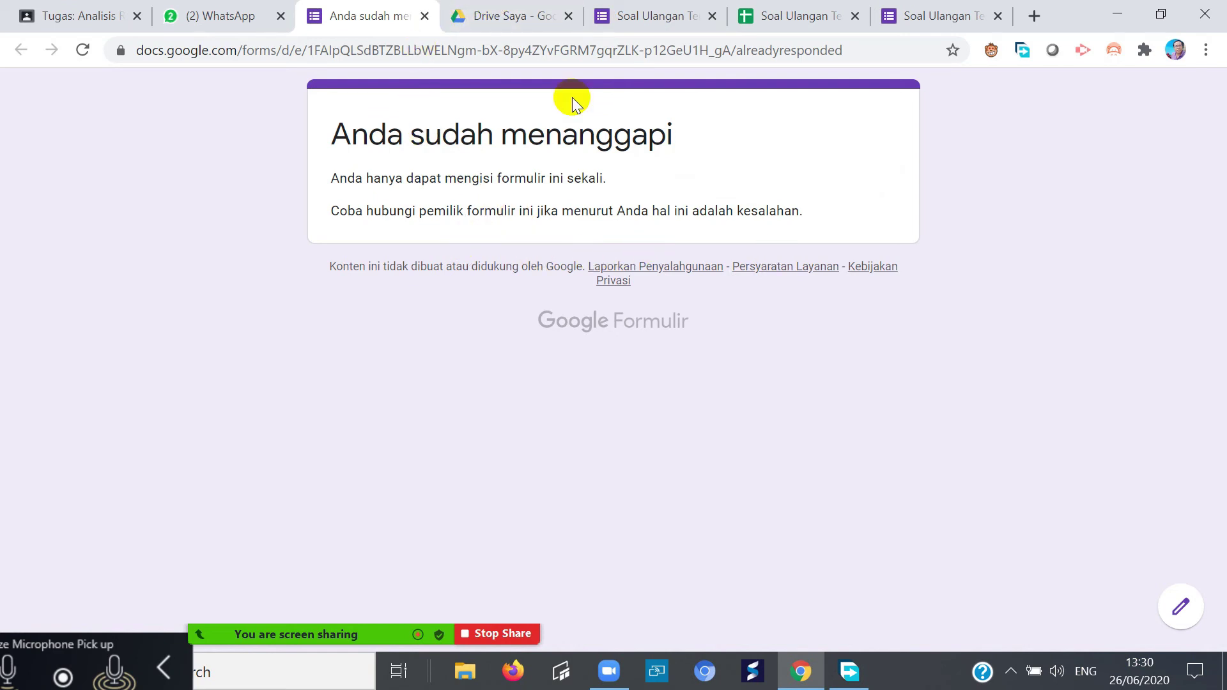
left_click(425, 16)
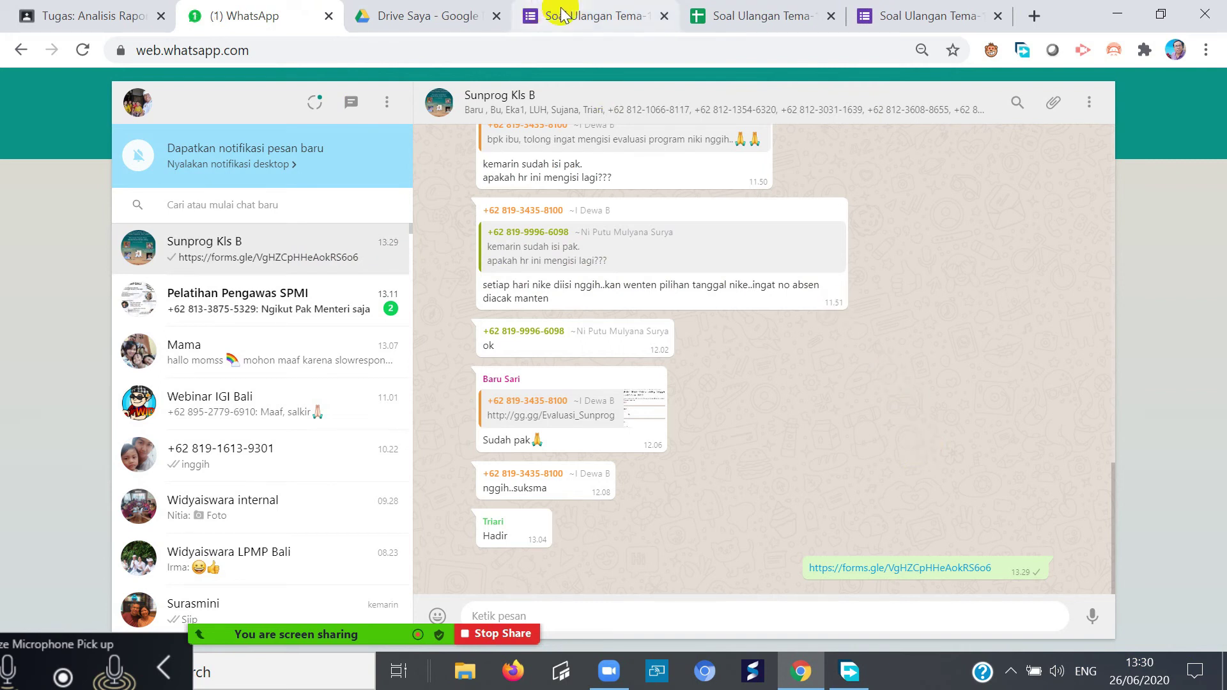
left_click(586, 20)
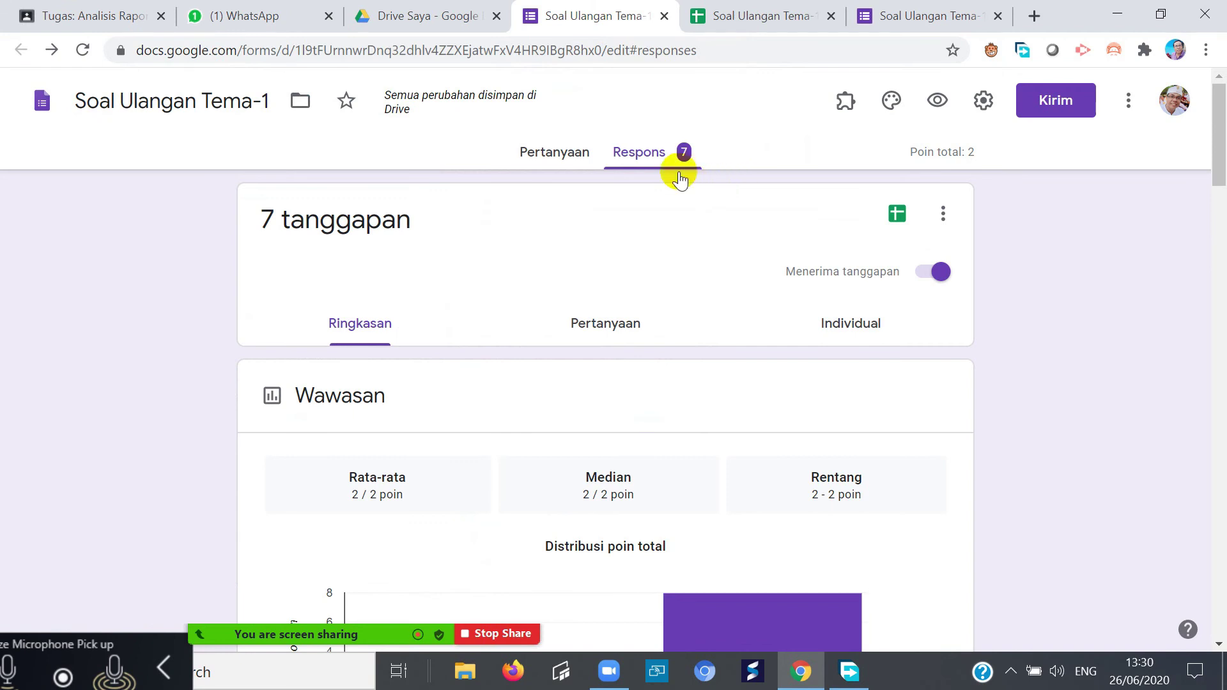
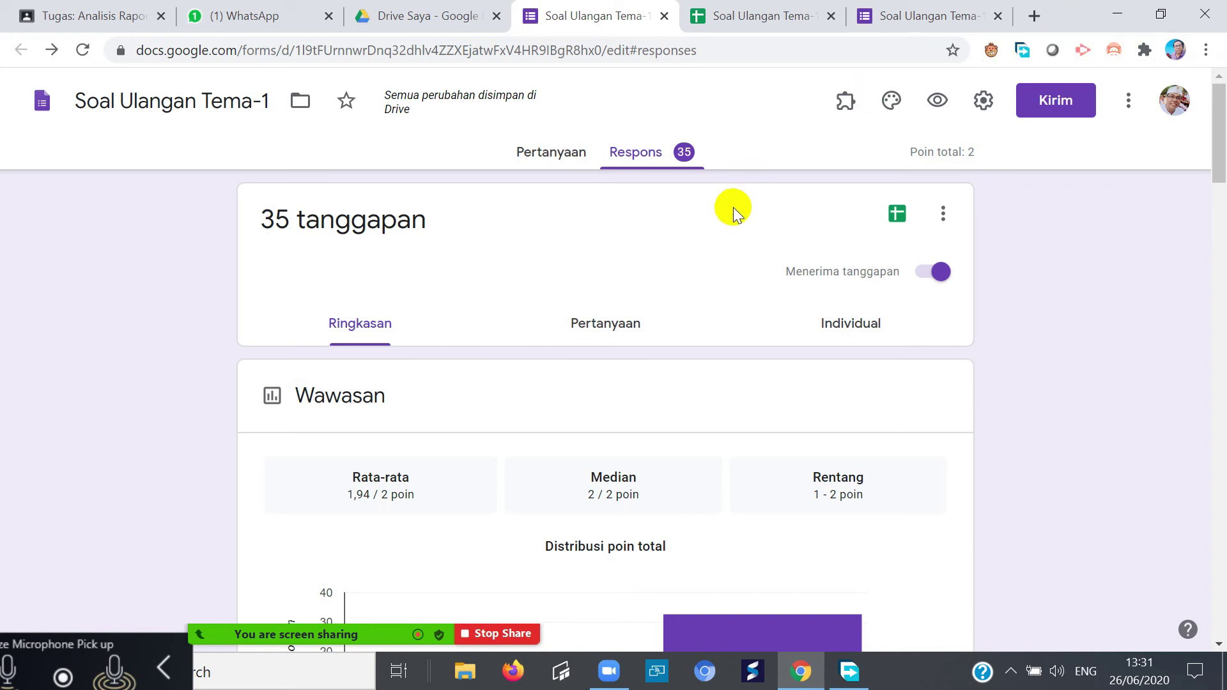
- Open the form's responses as the linked Soal Ulangan Tema-1 (Respons) Google Sheet
left_click(943, 213)
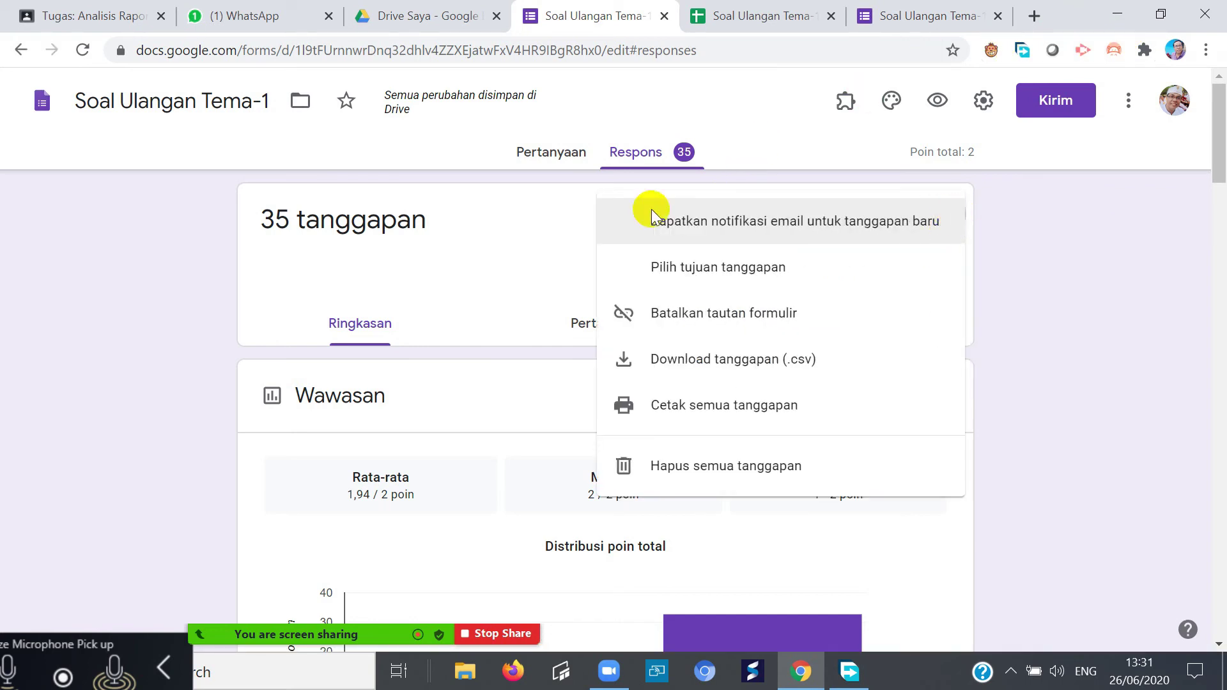
left_click(519, 221)
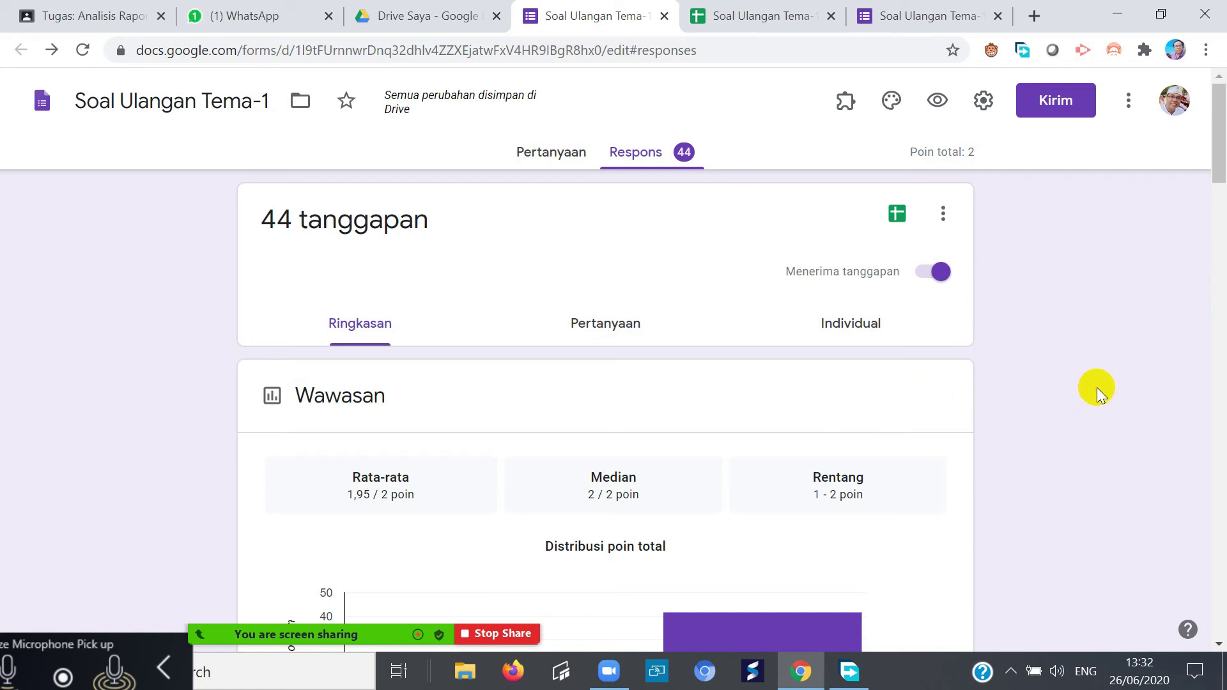
left_click(939, 274)
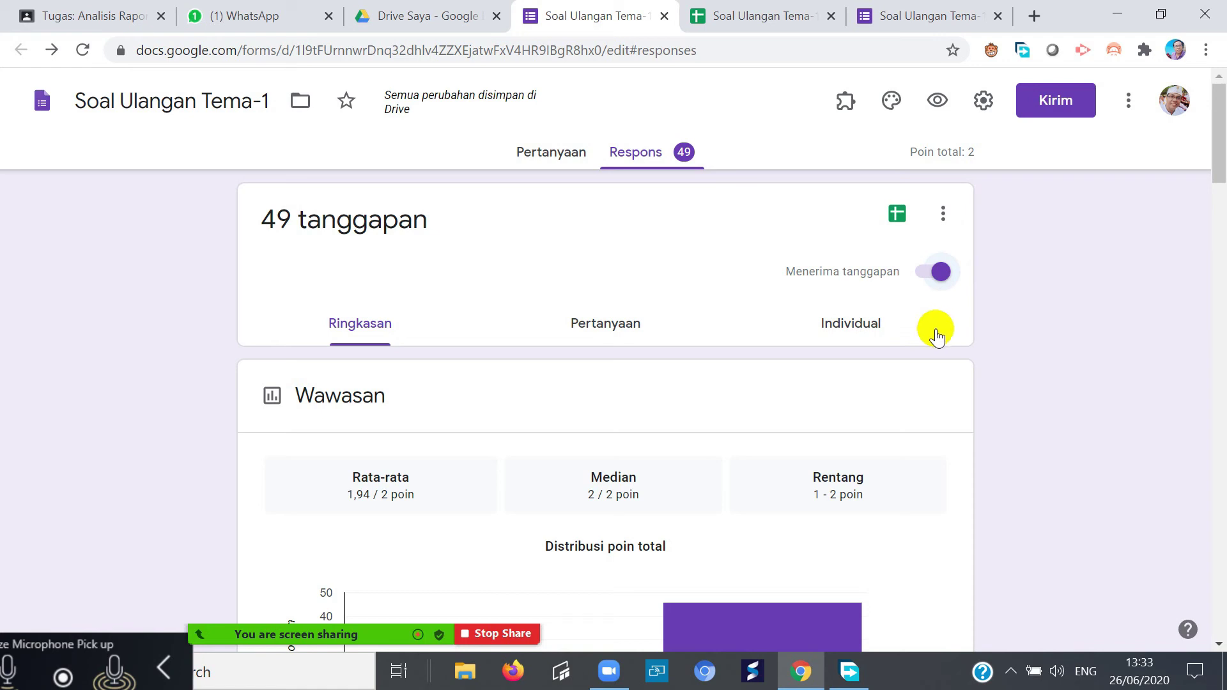
left_click_drag(1221, 155, 1221, 371)
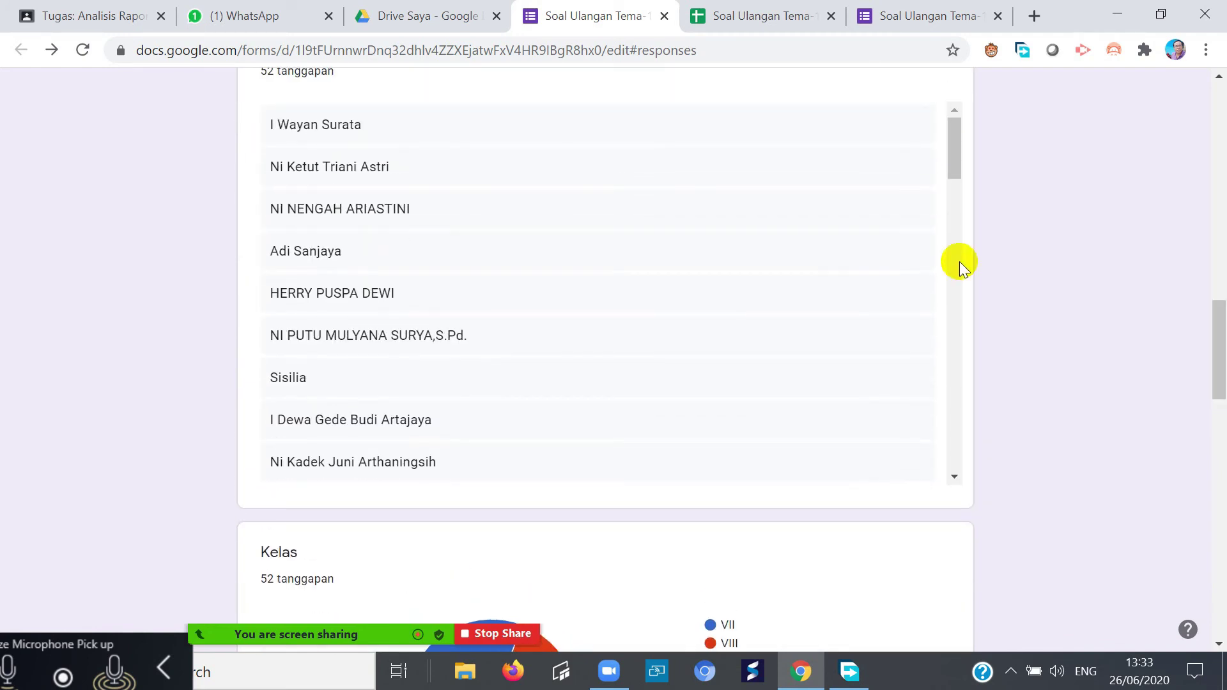
left_click_drag(953, 152, 1020, 244)
mouse_move(955, 159)
left_mouse_down()
mouse_move(1002, 260)
mouse_move(1010, 339)
mouse_move(1062, 331)
mouse_move(952, 331)
mouse_move(1027, 443)
mouse_move(1033, 488)
mouse_move(1003, 490)
mouse_move(934, 430)
mouse_move(958, 430)
mouse_move(978, 82)
mouse_move(935, 151)
left_mouse_up()
left_click_drag(1219, 348, 1219, 128)
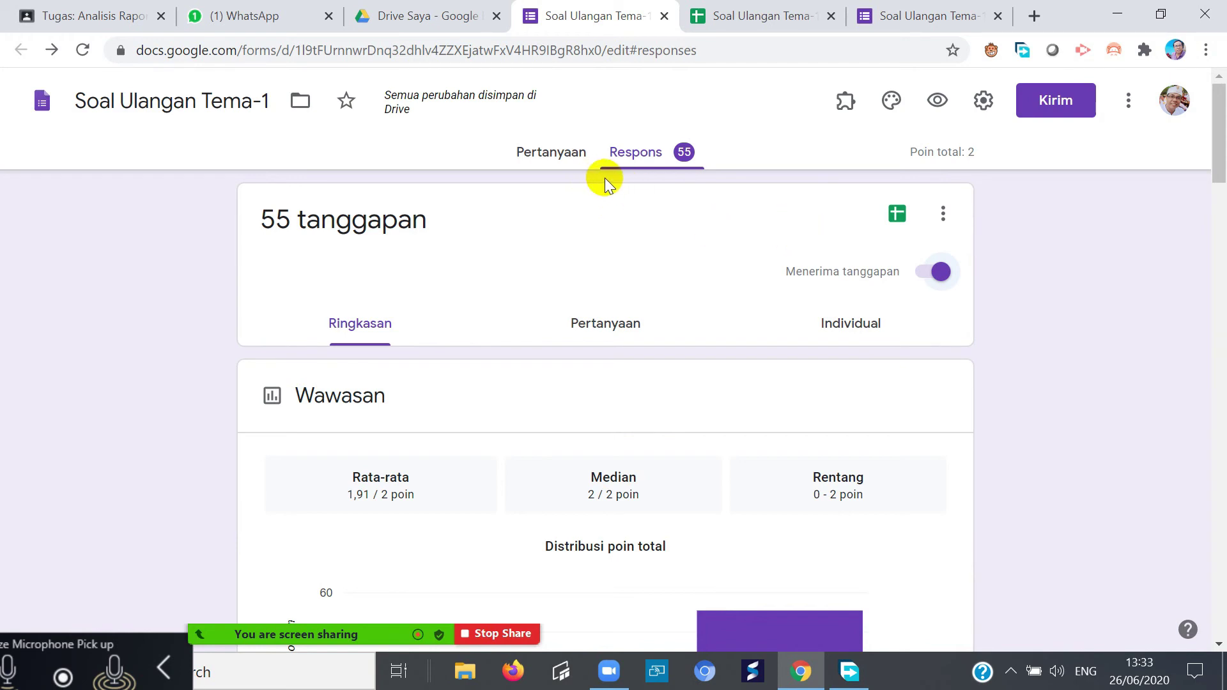
scroll(611, 471, "down", 5)
scroll(591, 447, "up", 2)
scroll(592, 439, "up", 4)
left_click(894, 217)
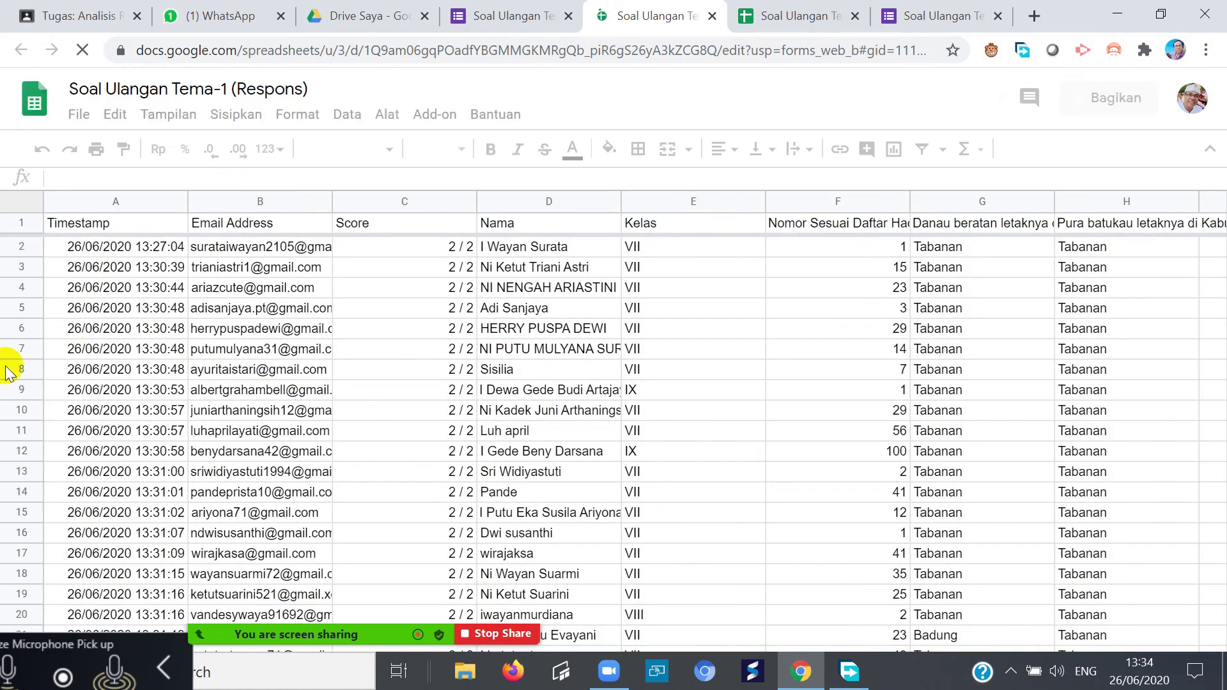
- Inspect the emails, timestamps, first score and Kelas values in the early response rows
left_click(232, 267)
left_click(135, 290)
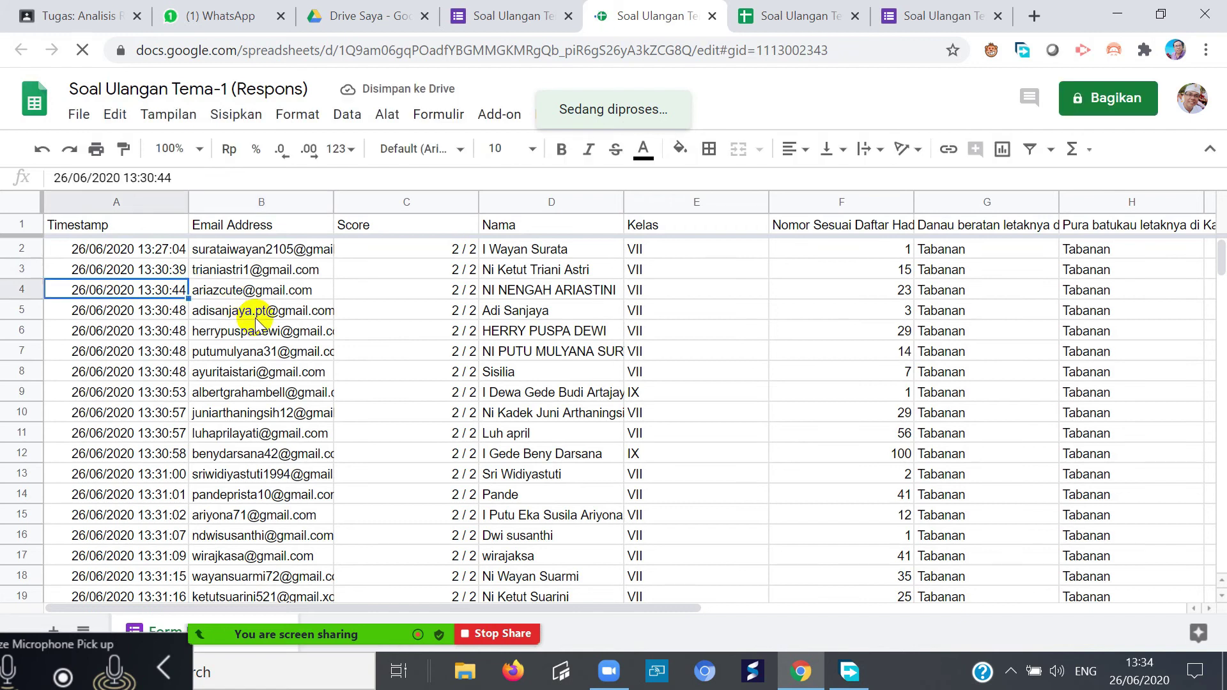
left_click(253, 313)
scroll(163, 460, "down", 2)
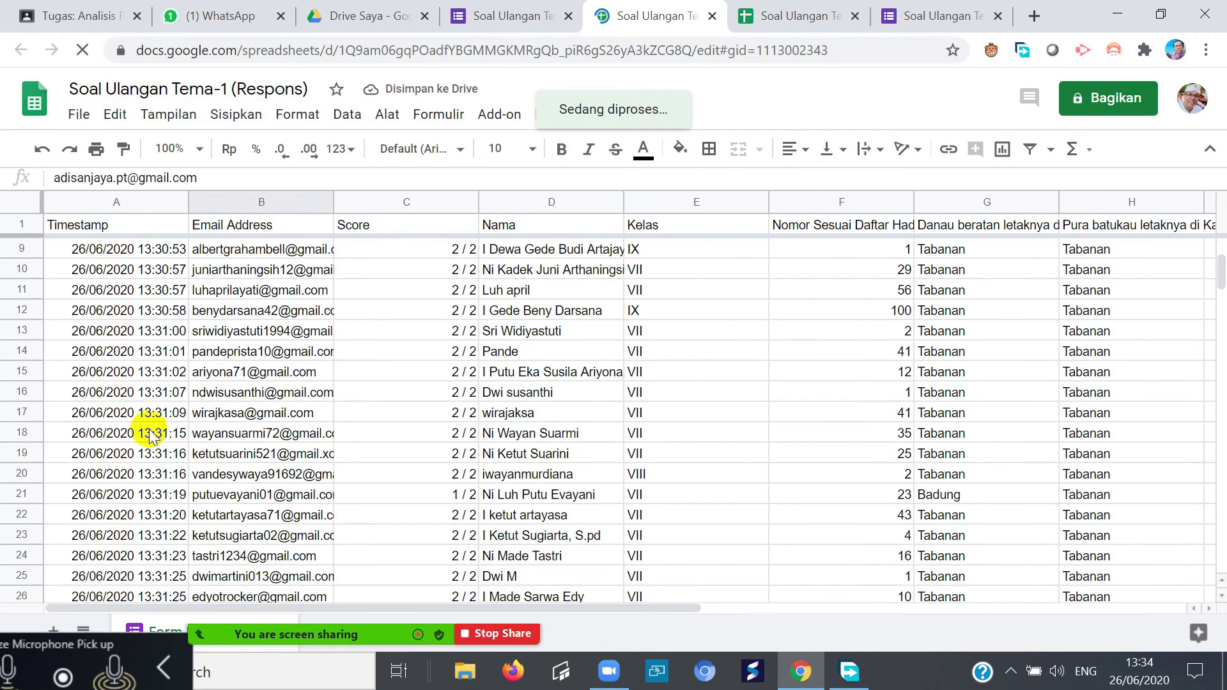
scroll(144, 415, "up", 2)
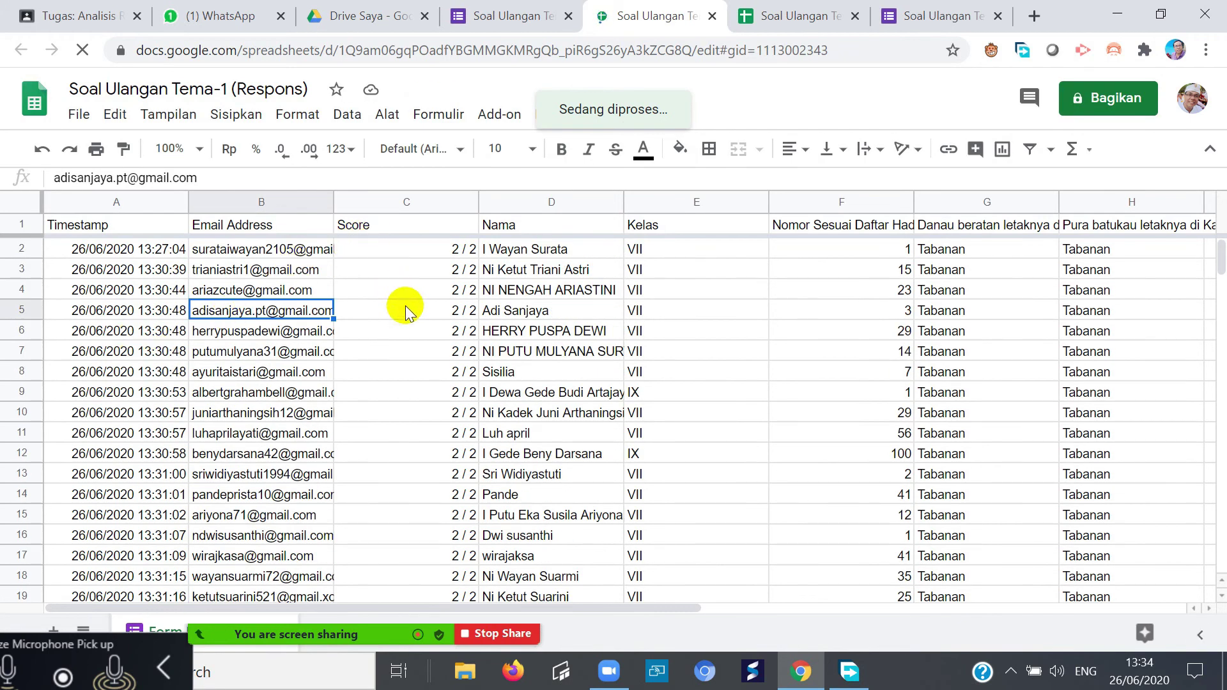
left_click(433, 247)
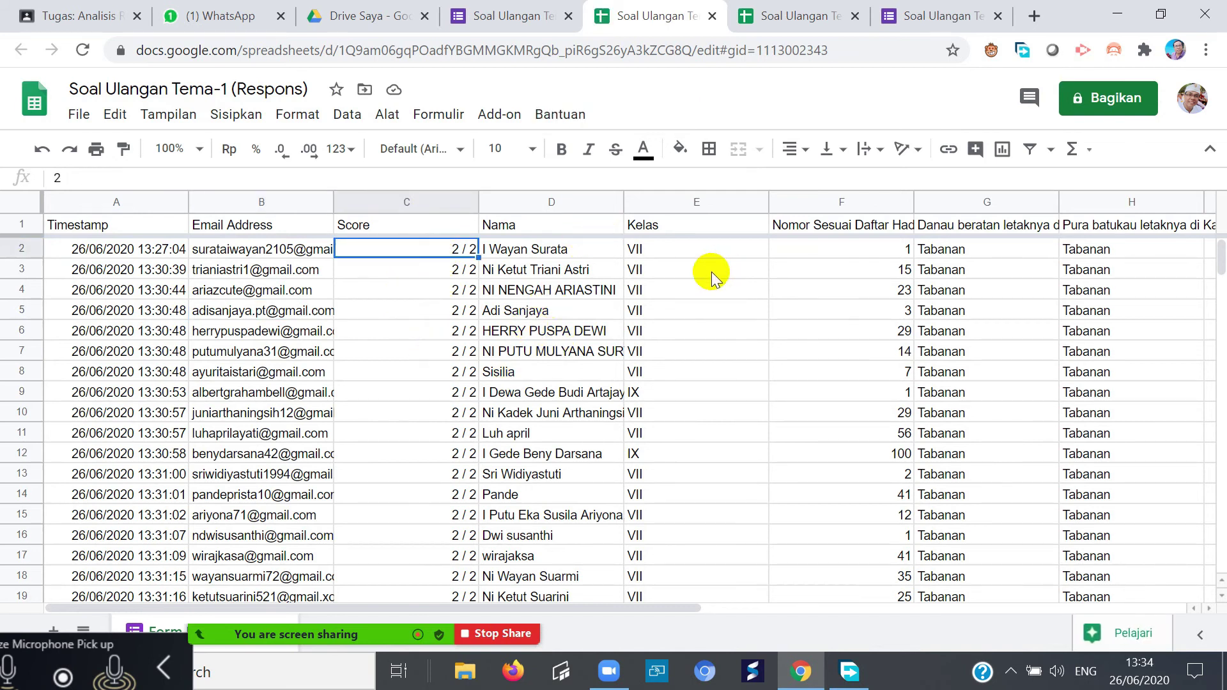
left_click(690, 258)
left_click(658, 391)
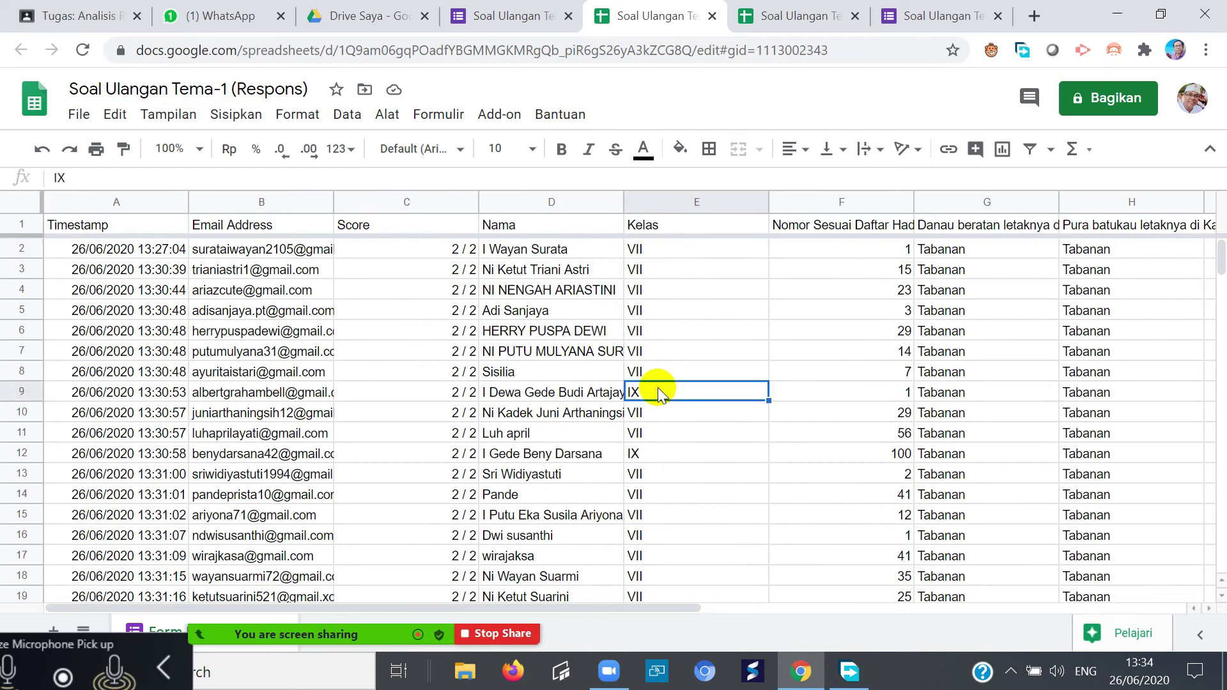
left_click(651, 434)
left_click(665, 495)
- Scroll the responses to check row 56's missing answer, then bring up File download options
scroll(666, 509, "down", 1)
scroll(666, 515, "down", 12)
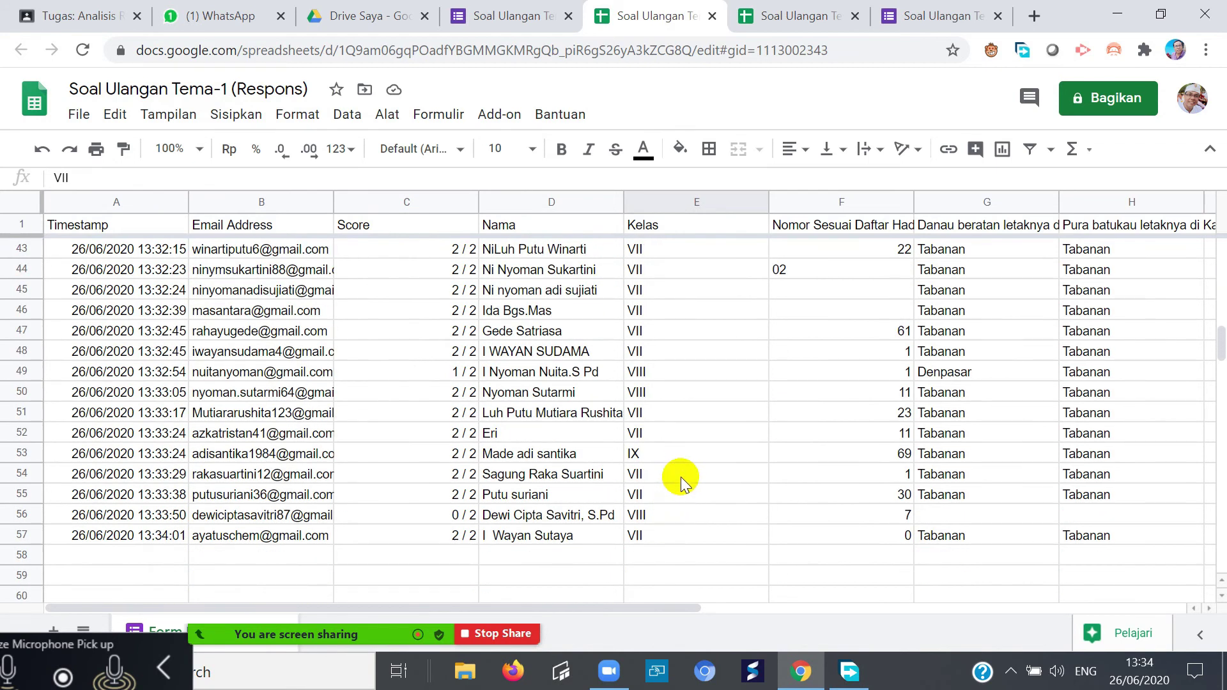
scroll(681, 474, "up", 14)
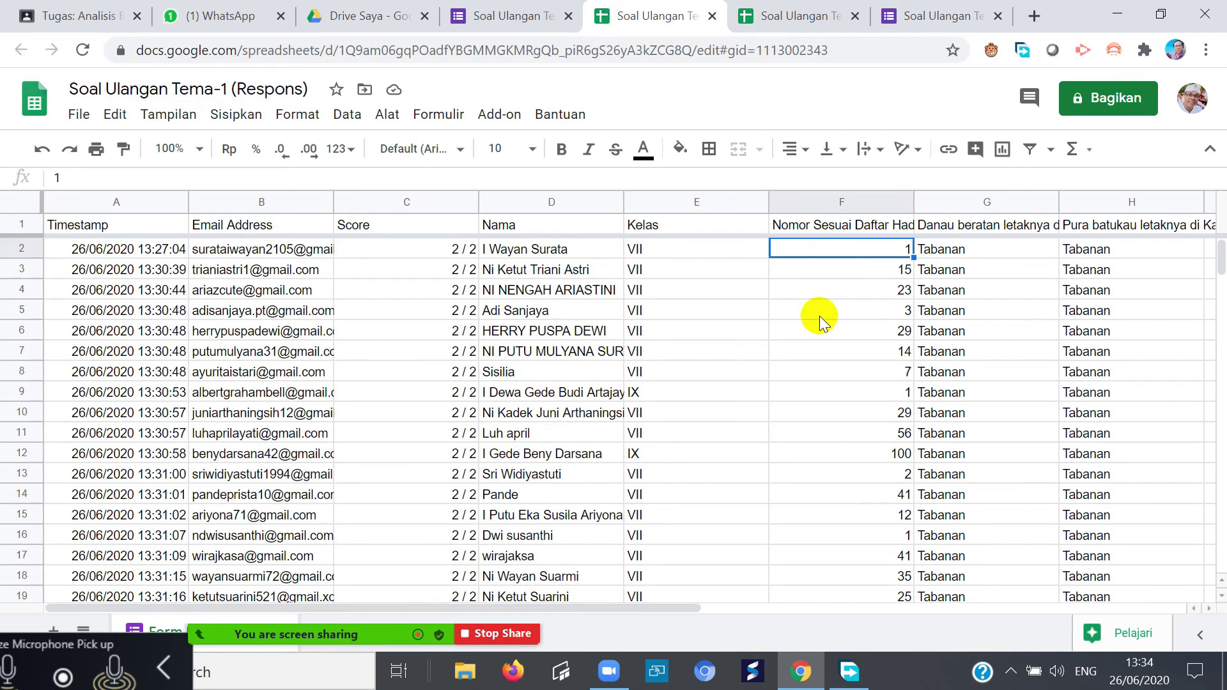
scroll(819, 316, "down", 18)
scroll(795, 486, "up", 1)
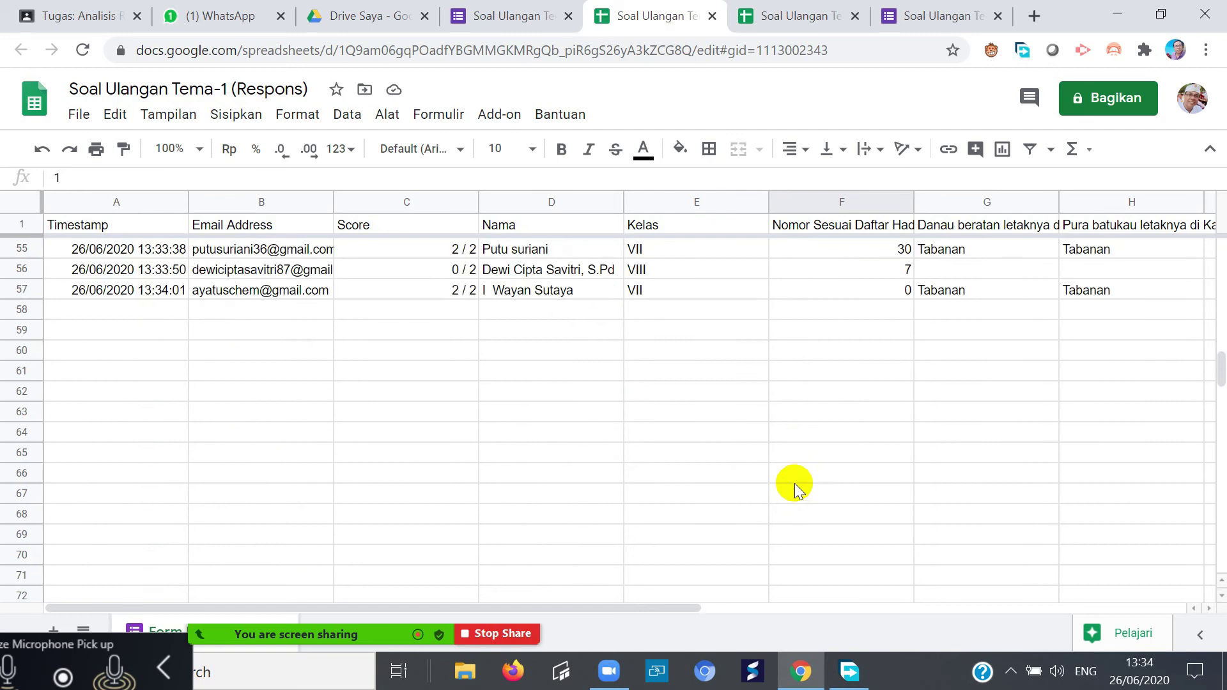
scroll(794, 483, "up", 14)
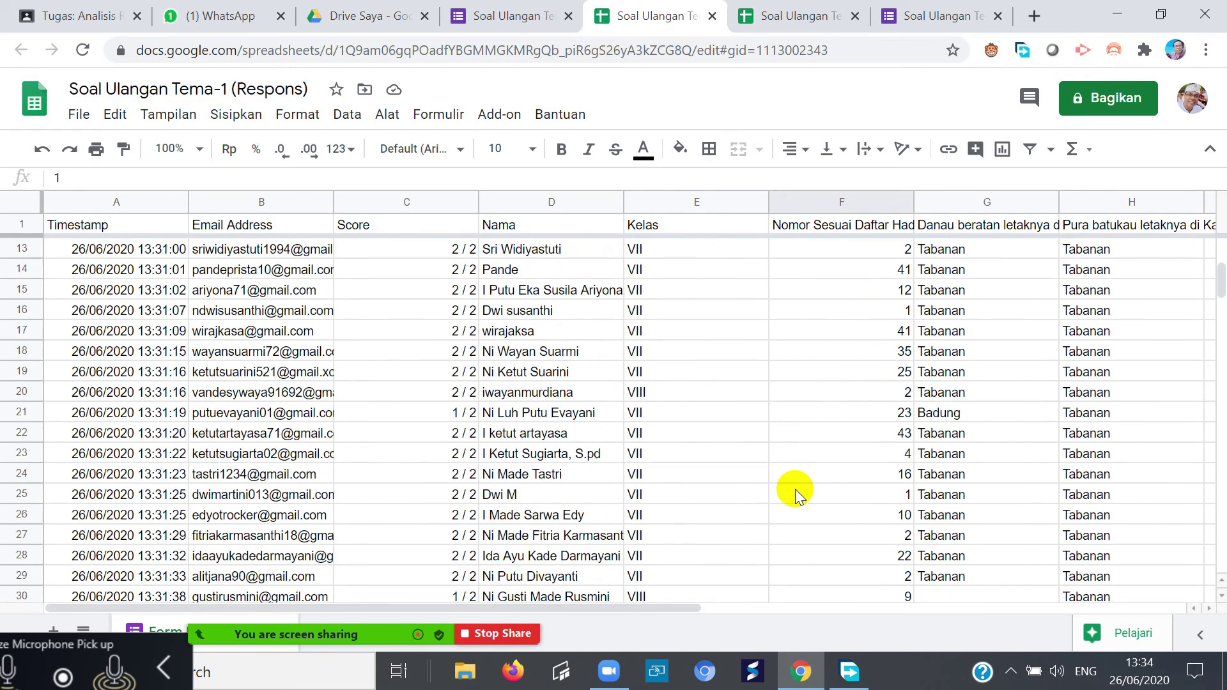
scroll(795, 489, "down", 6)
scroll(795, 496, "up", 1)
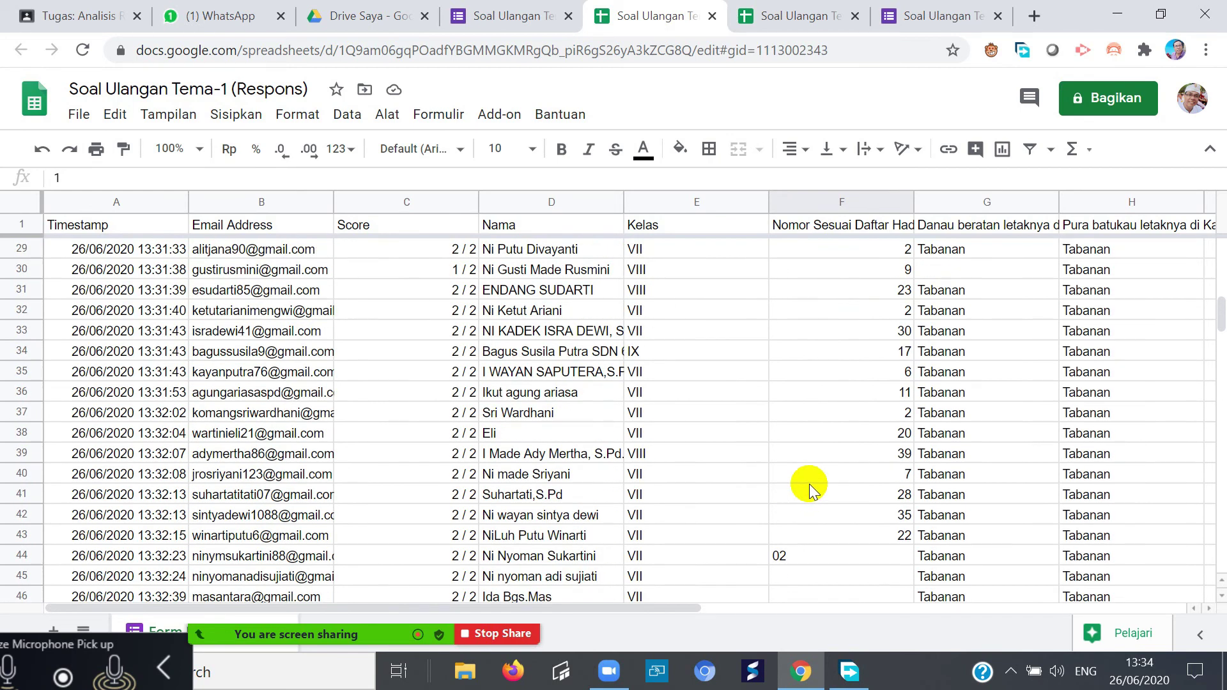
left_click_drag(1222, 305, 1221, 345)
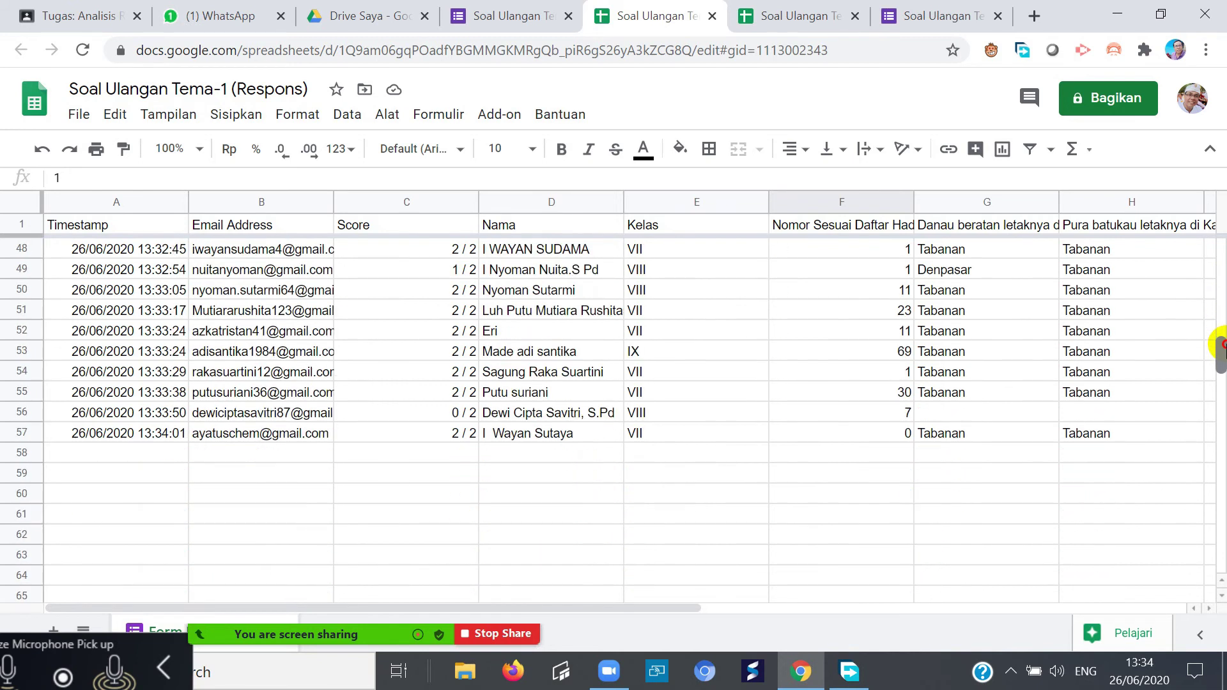
left_click(952, 411)
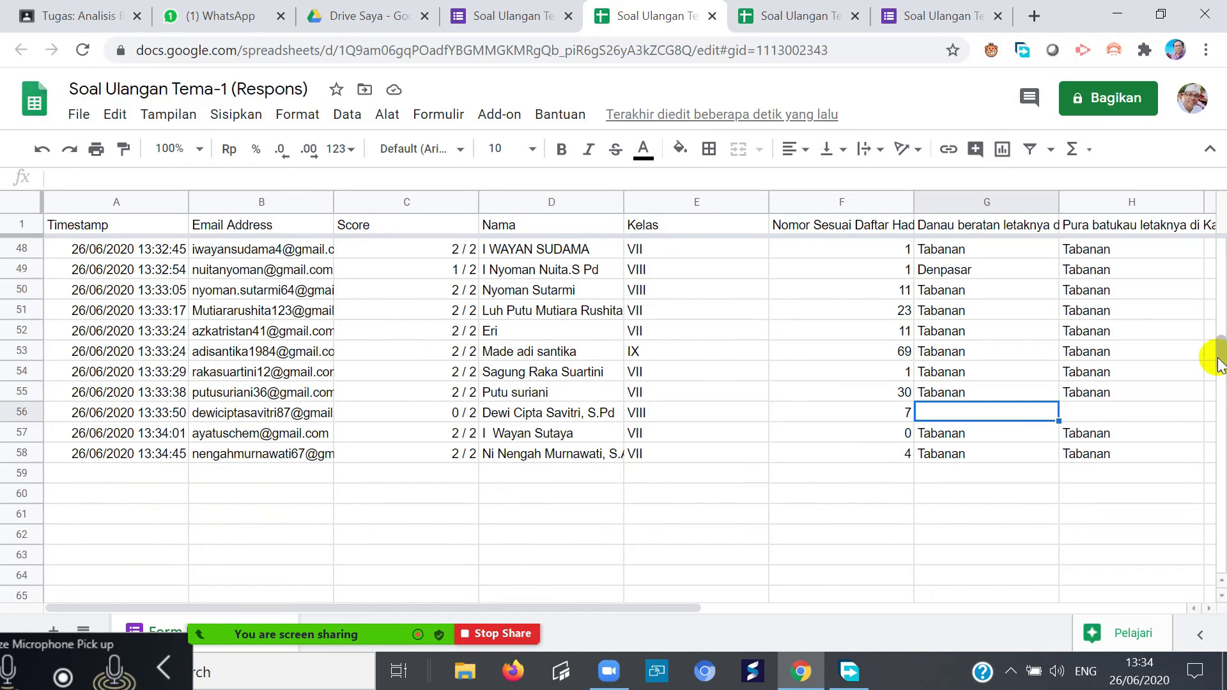
scroll(1221, 358, "up", 3)
scroll(1220, 358, "down", 4)
scroll(1220, 358, "up", 1)
left_click_drag(1221, 358, 1148, 164)
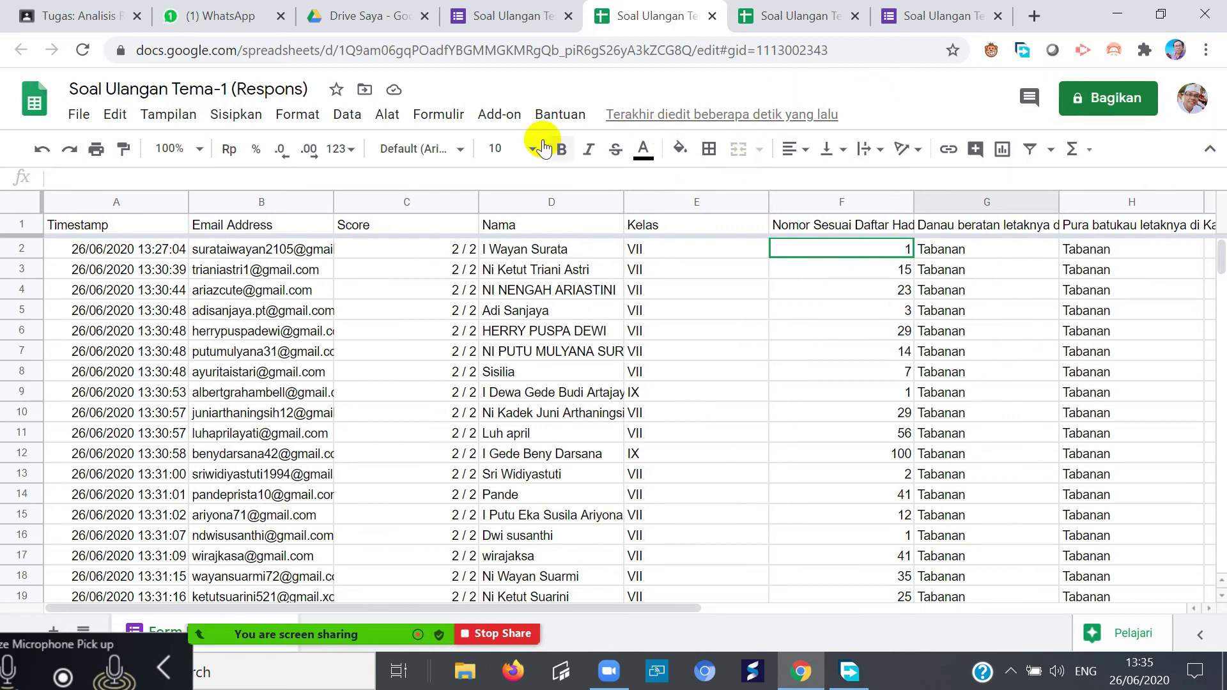
left_click(79, 115)
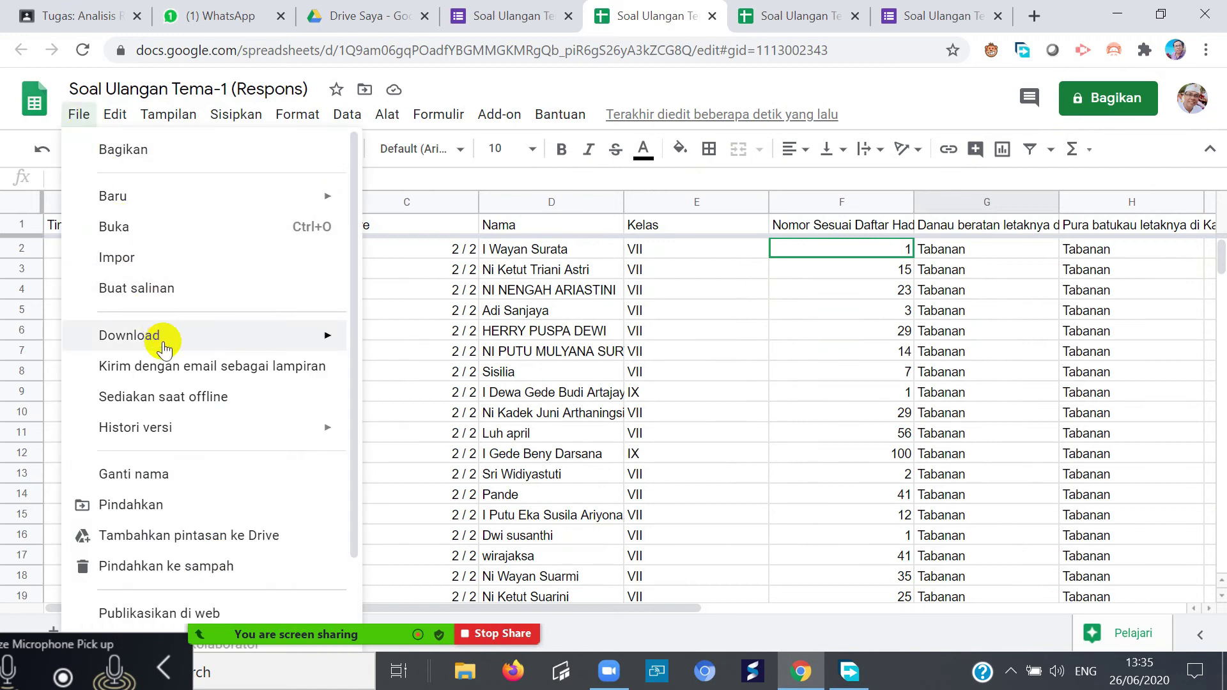
- Download the responses as Soal Ulangan Tema-1 (Respons).xlsx into Downloads and bring up File Explorer
mouse_move(160, 338)
left_click(409, 355)
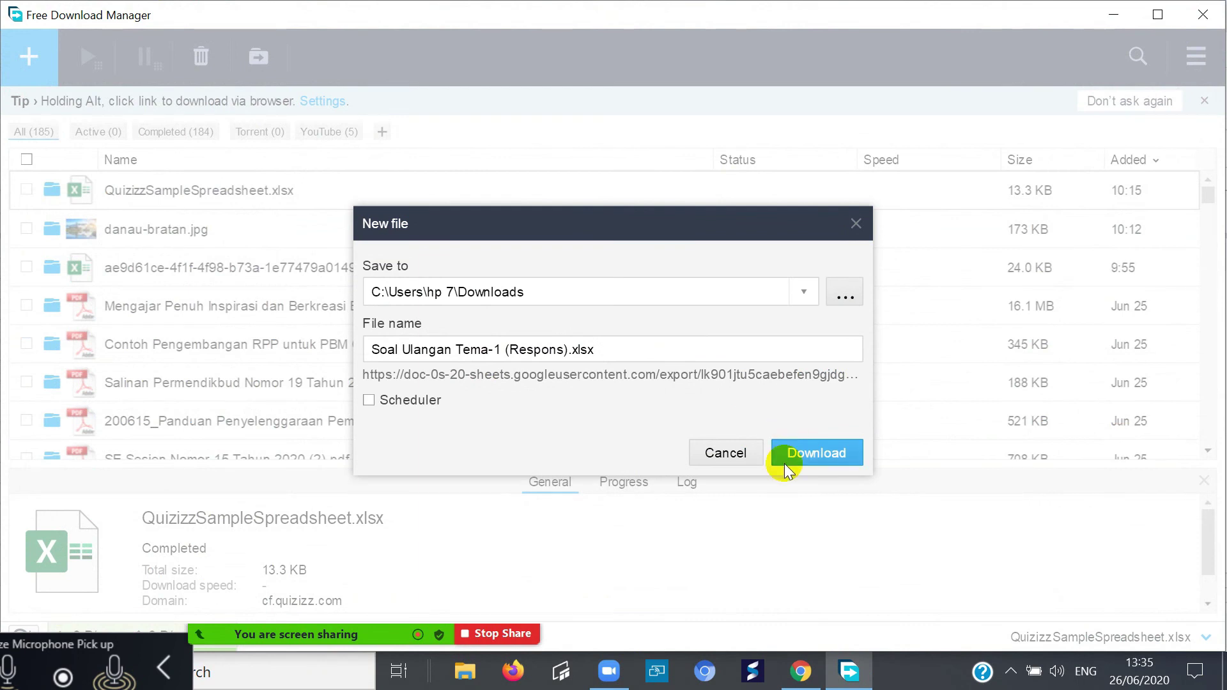
left_click(803, 452)
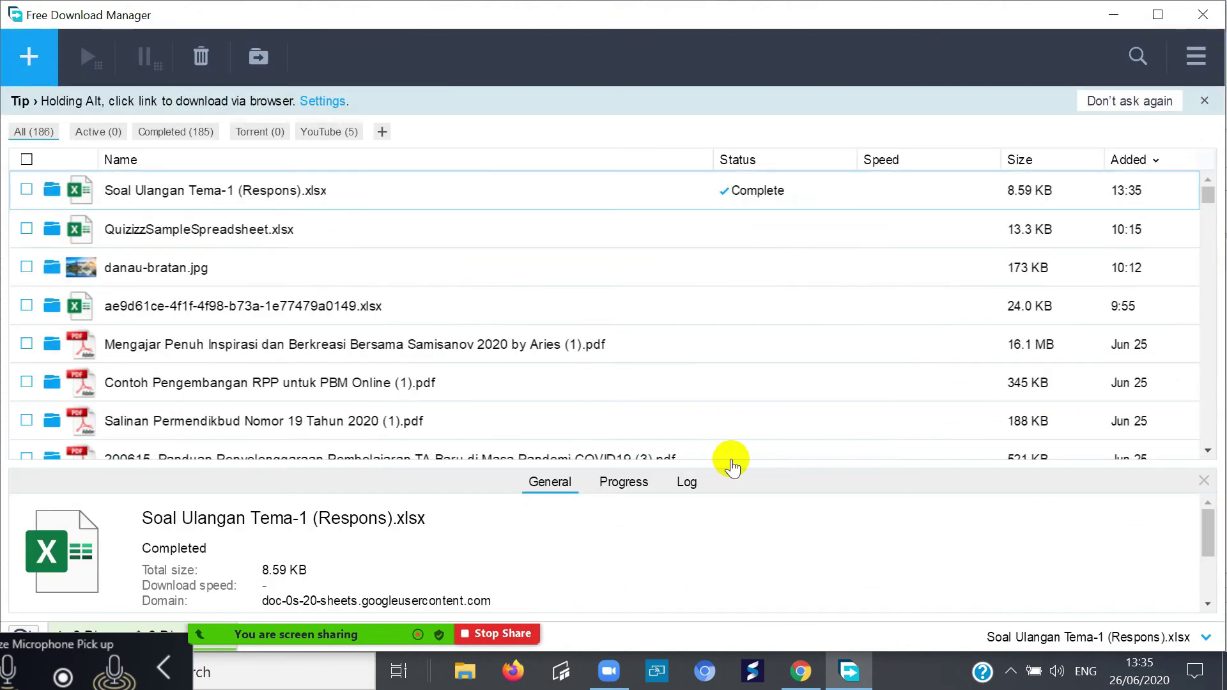
left_click(473, 675)
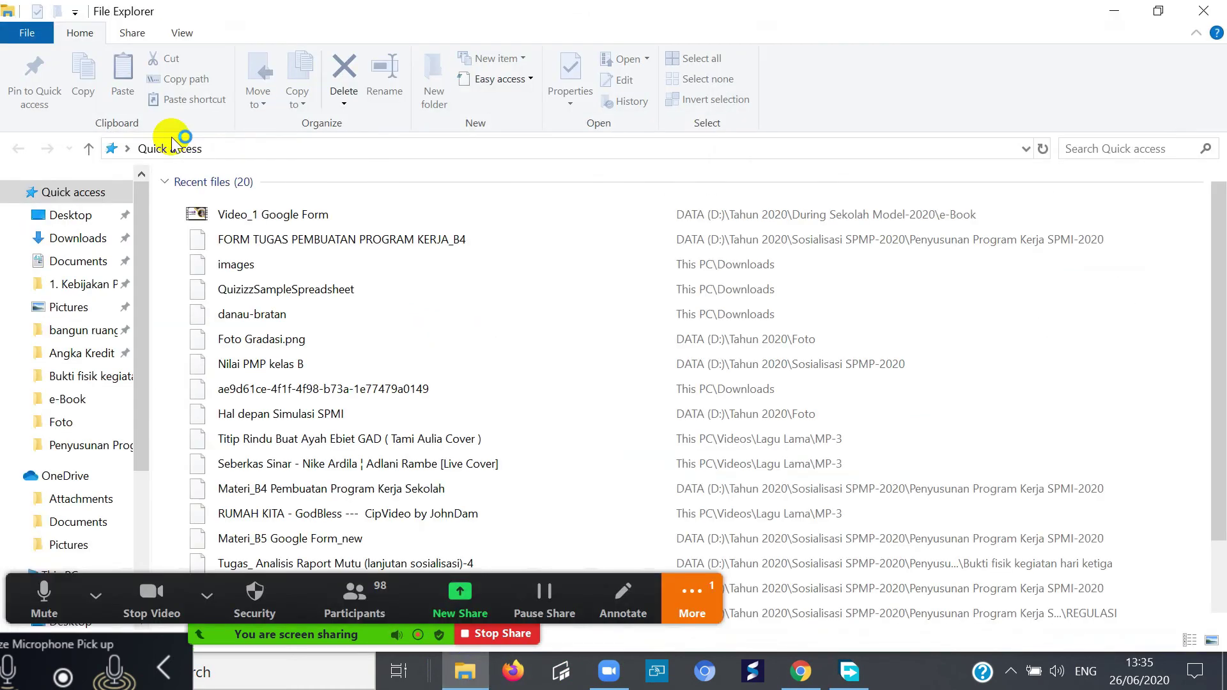
- Open the 9 KB Soal Ulangan Tema-1 (Respons) workbook from the Downloads folder
scroll(139, 393, "down", 3)
left_click(96, 490)
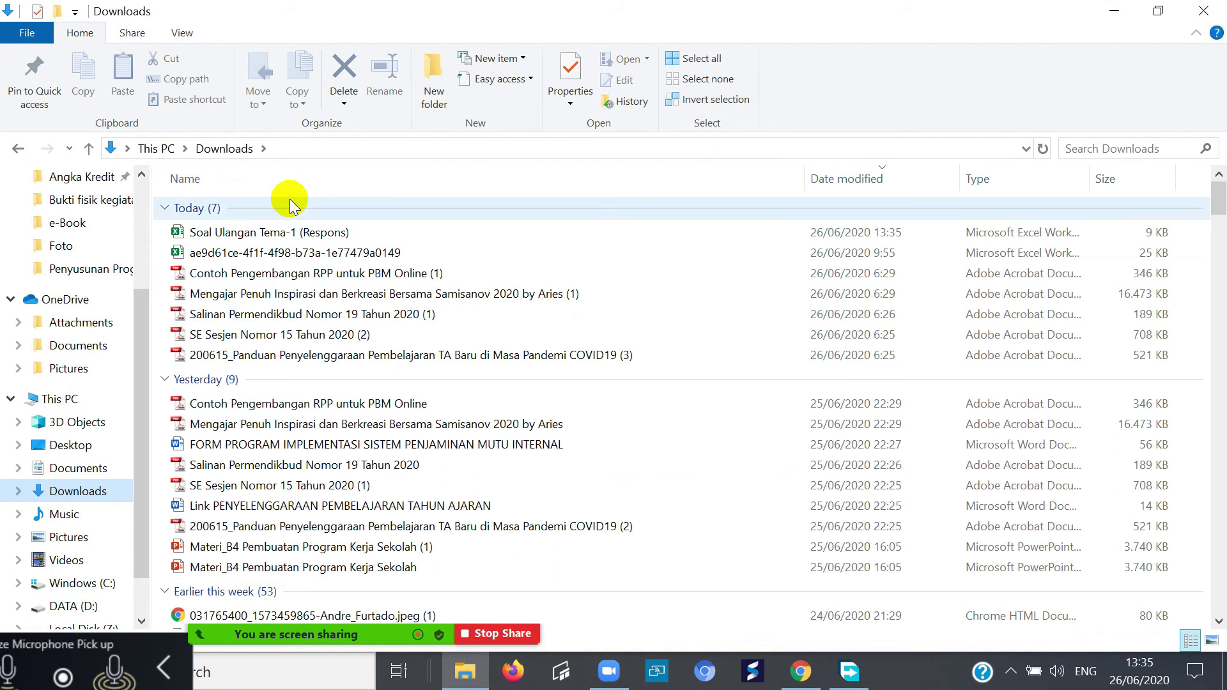
double_click(274, 233)
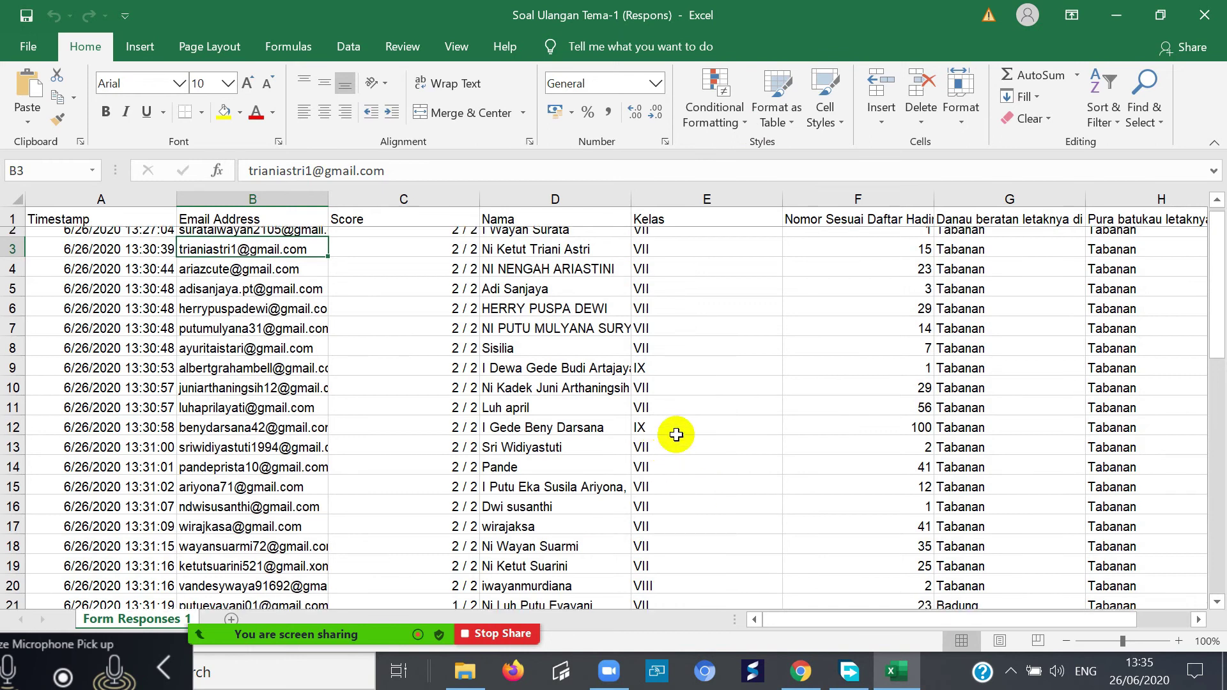
- Review the first respondent's row and a respondent's email in the Form Responses 1 sheet
scroll(676, 434, "down", 4)
scroll(457, 382, "up", 4)
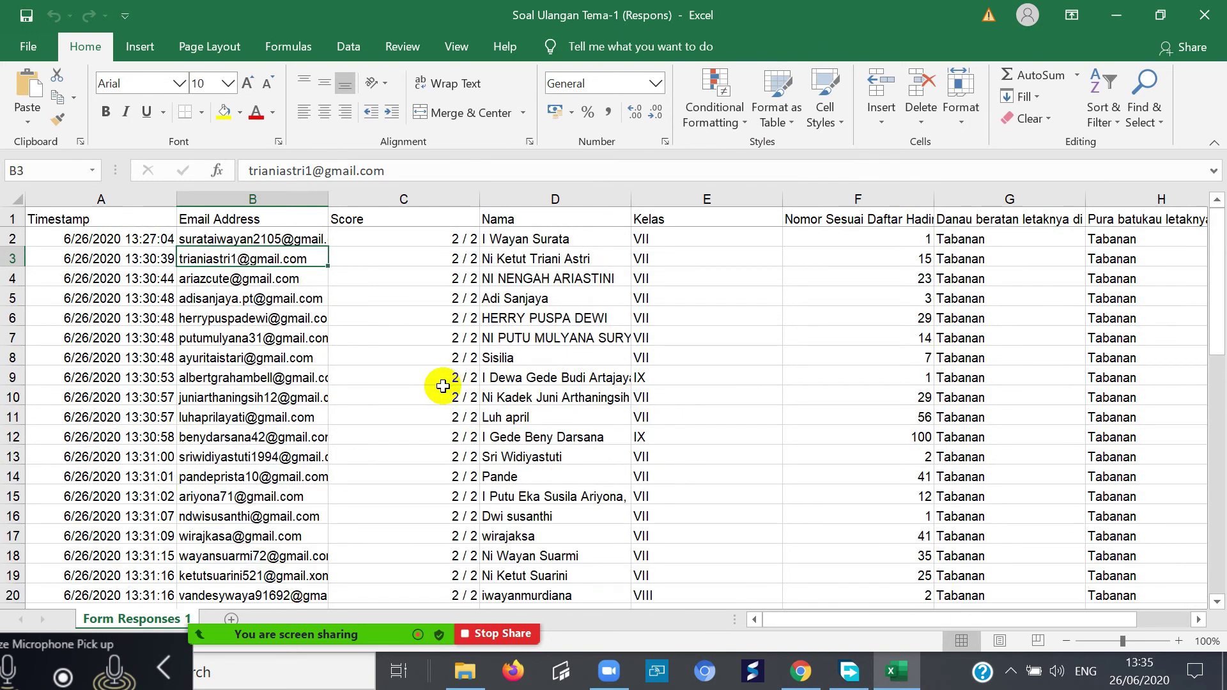
left_click(829, 237)
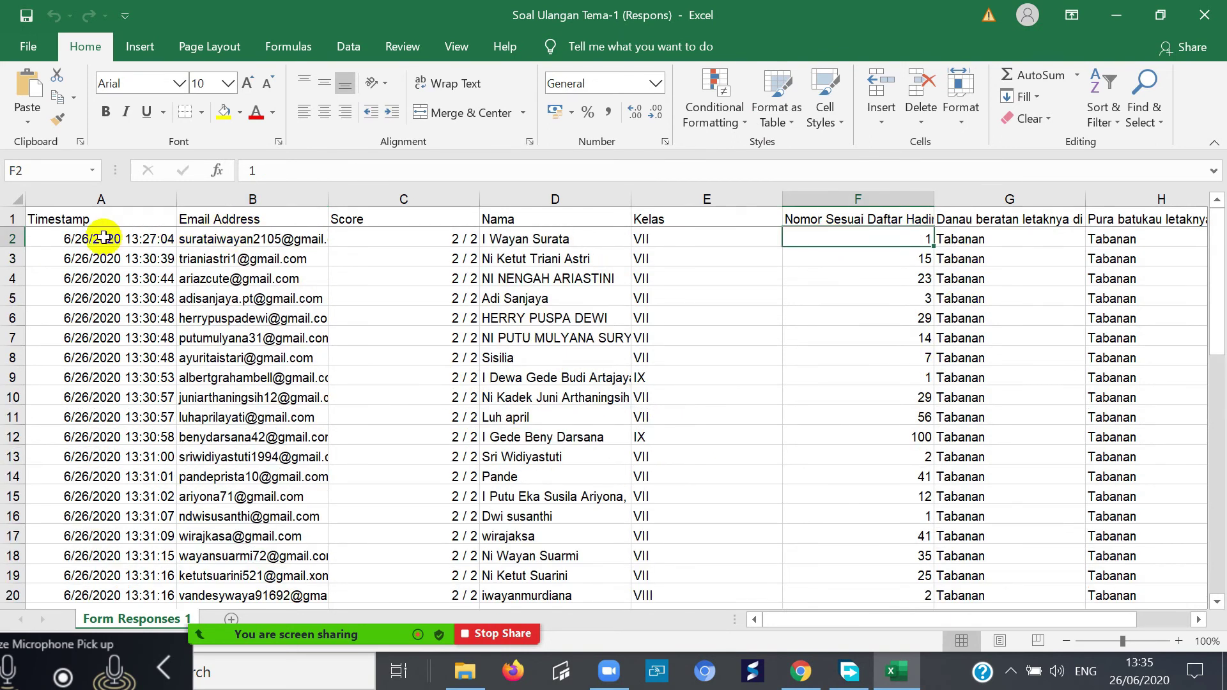
left_click_drag(103, 238, 1027, 239)
scroll(775, 447, "down", 8)
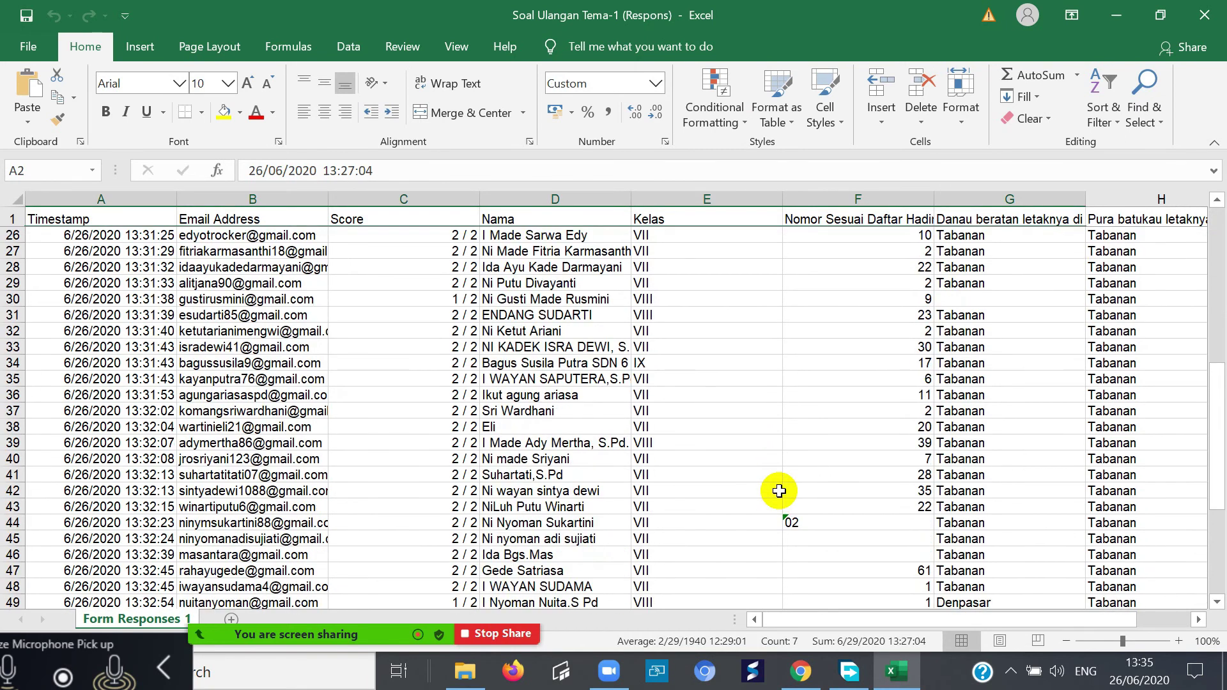
scroll(783, 479, "up", 4)
scroll(829, 424, "up", 4)
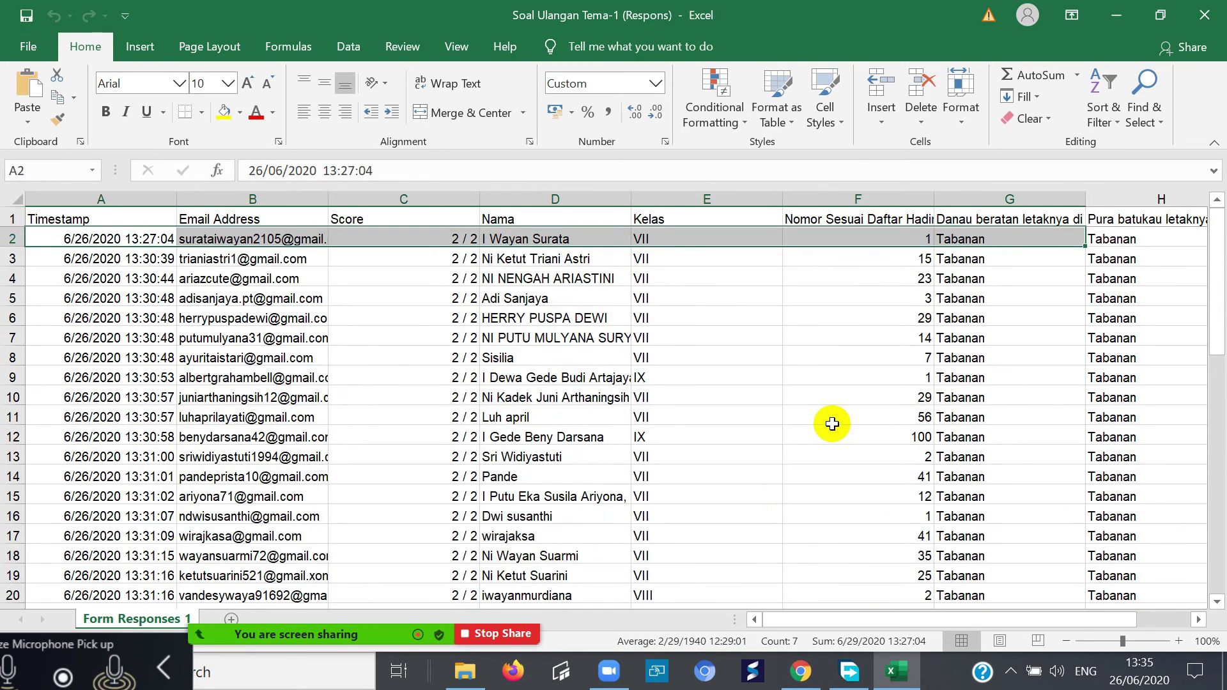
scroll(818, 460, "down", 12)
scroll(760, 525, "up", 3)
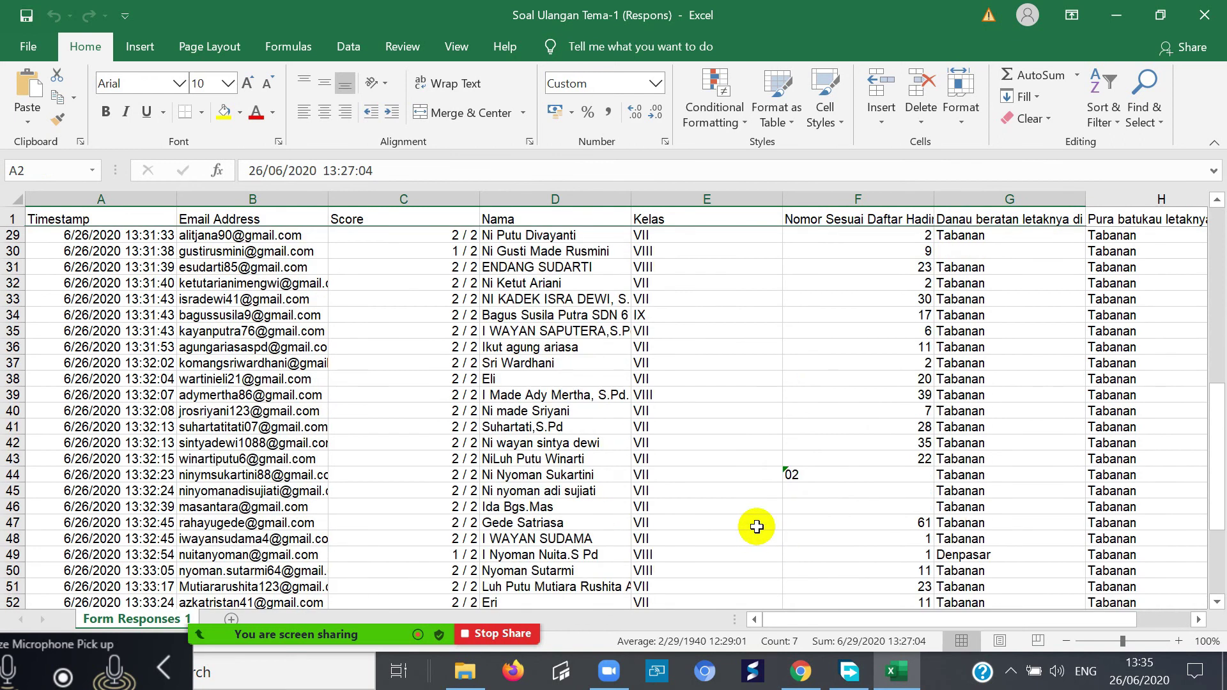
scroll(757, 527, "up", 9)
left_click(297, 397)
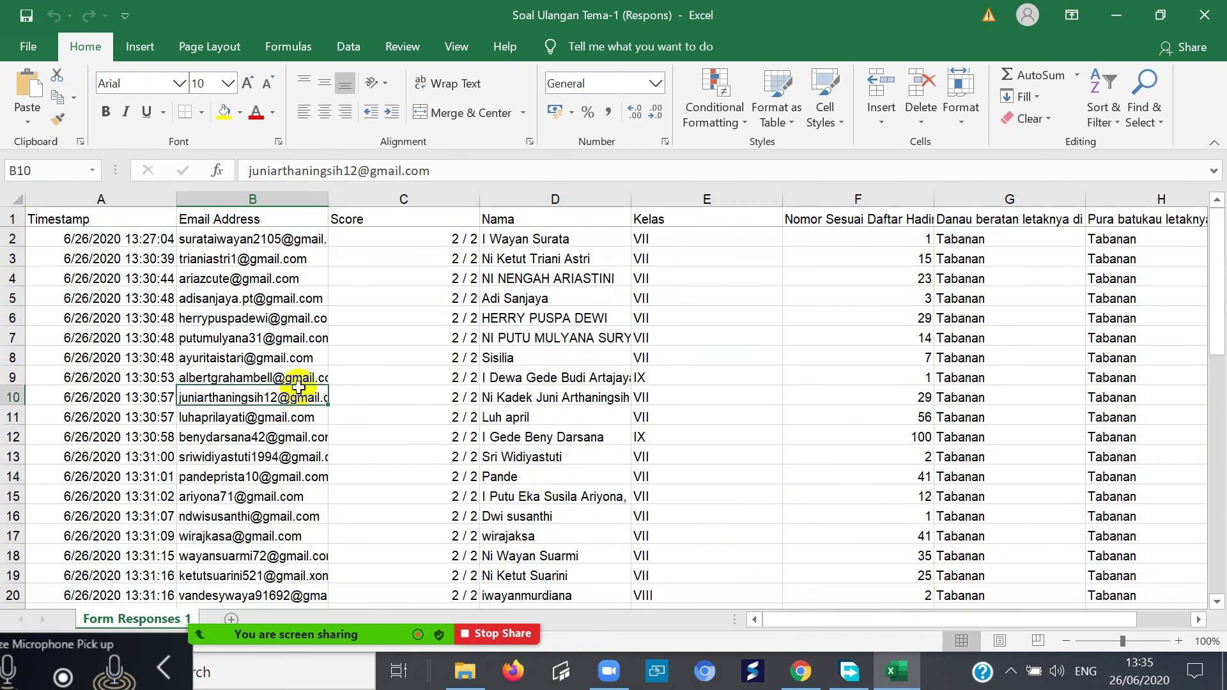
- Select and inspect the column A timestamps from A2 to A61, then close Excel
left_click_drag(68, 242, 64, 460)
left_click(83, 517)
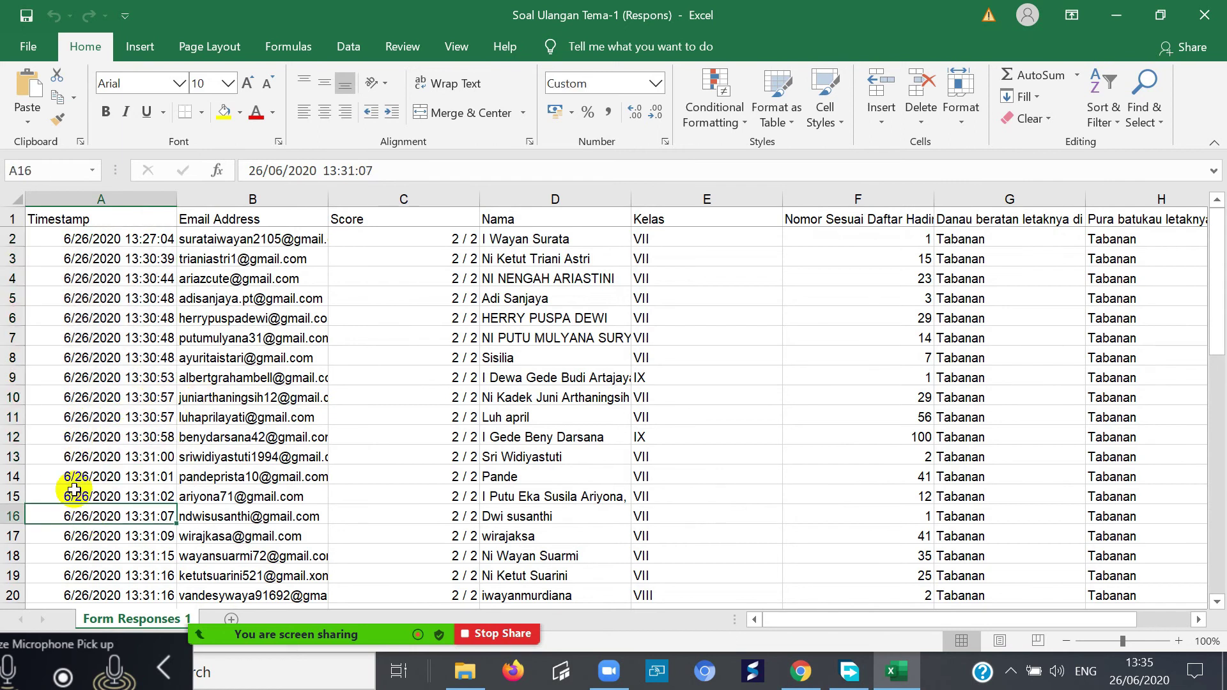
left_click_drag(81, 241, 156, 362)
scroll(66, 520, "up", 17)
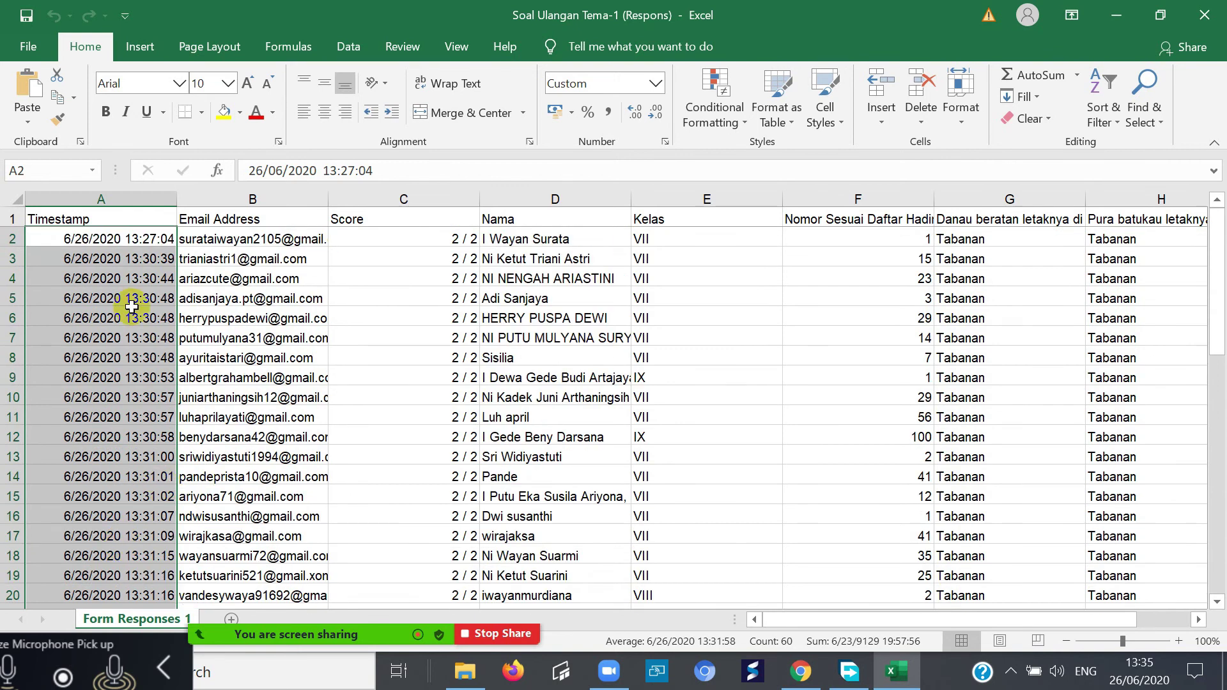
left_click_drag(101, 235, 122, 567)
scroll(46, 471, "up", 13)
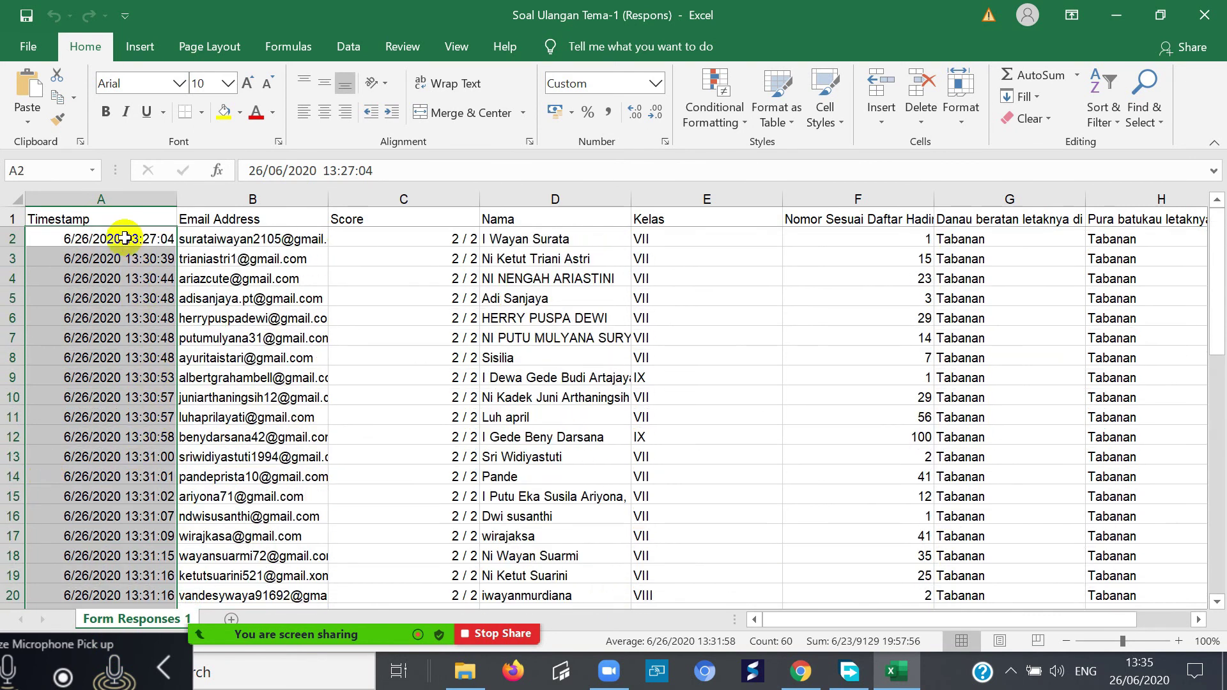
left_click(134, 239)
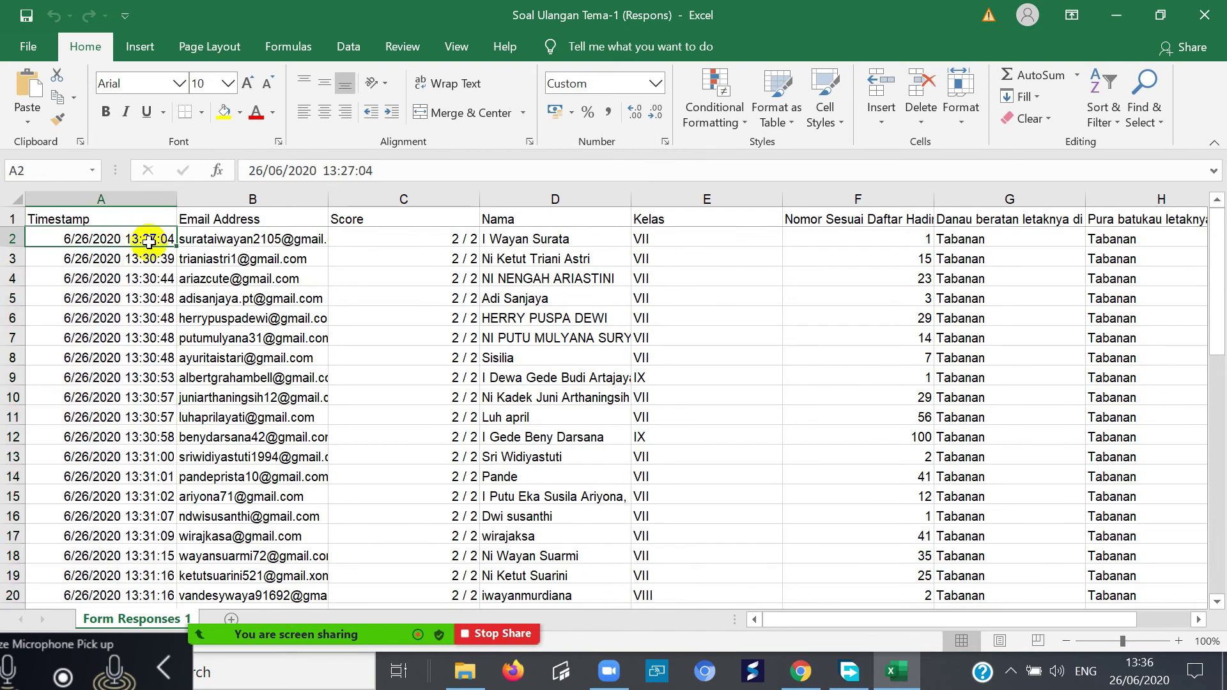
left_click(91, 278)
left_click(77, 318)
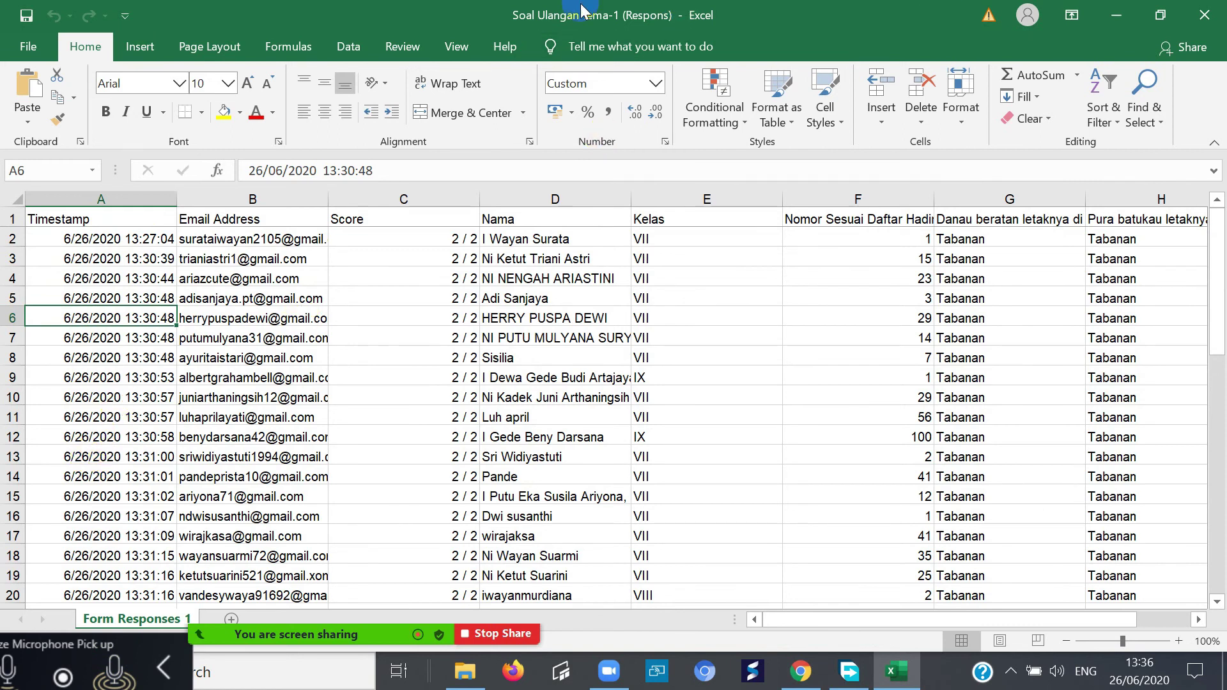
left_click(1207, 16)
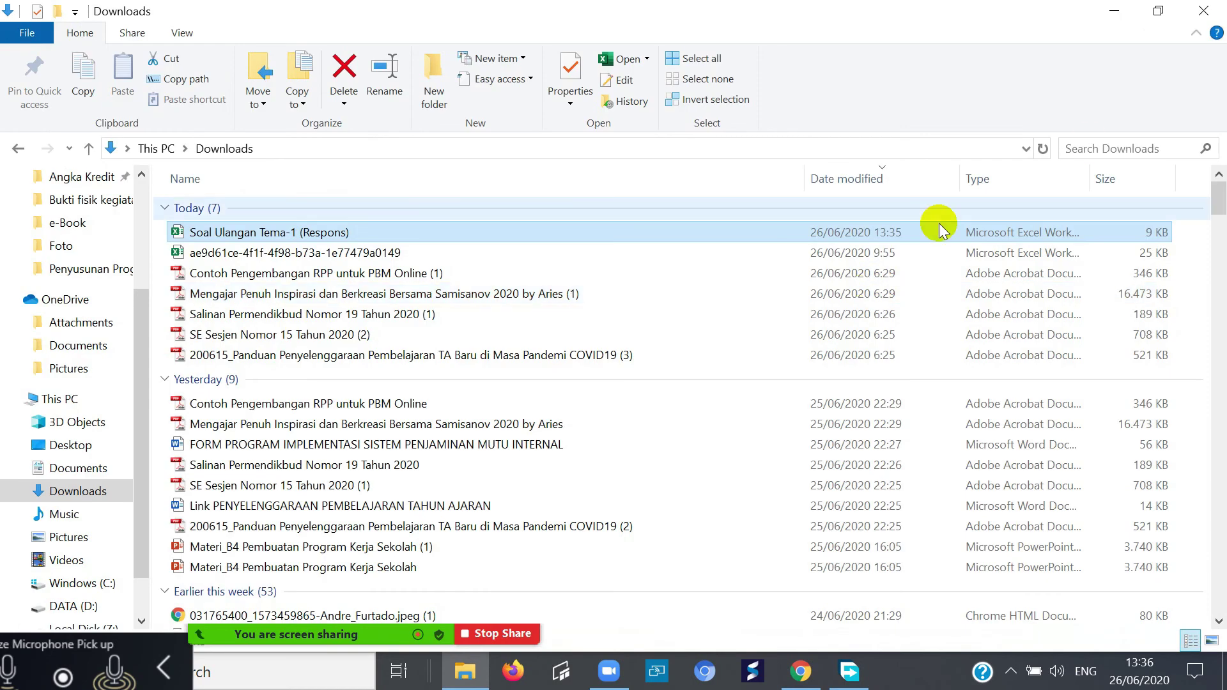
- Close the Downloads folder window and Free Download Manager
left_click(1217, 9)
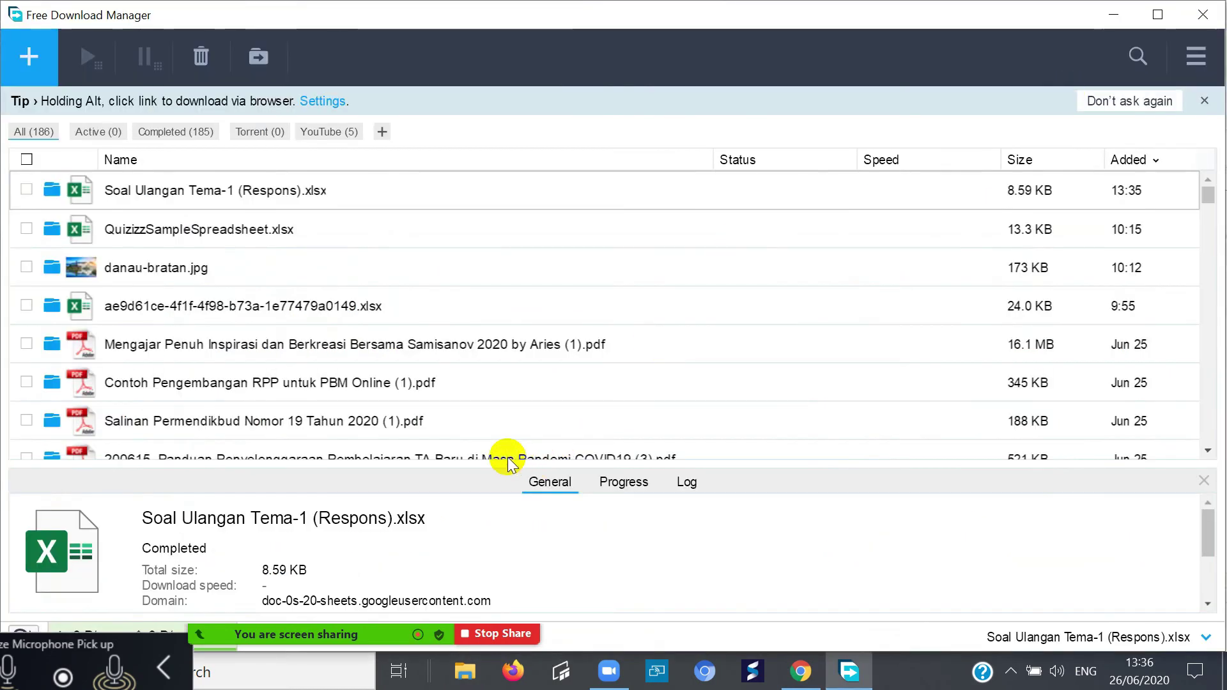
left_click(1222, 16)
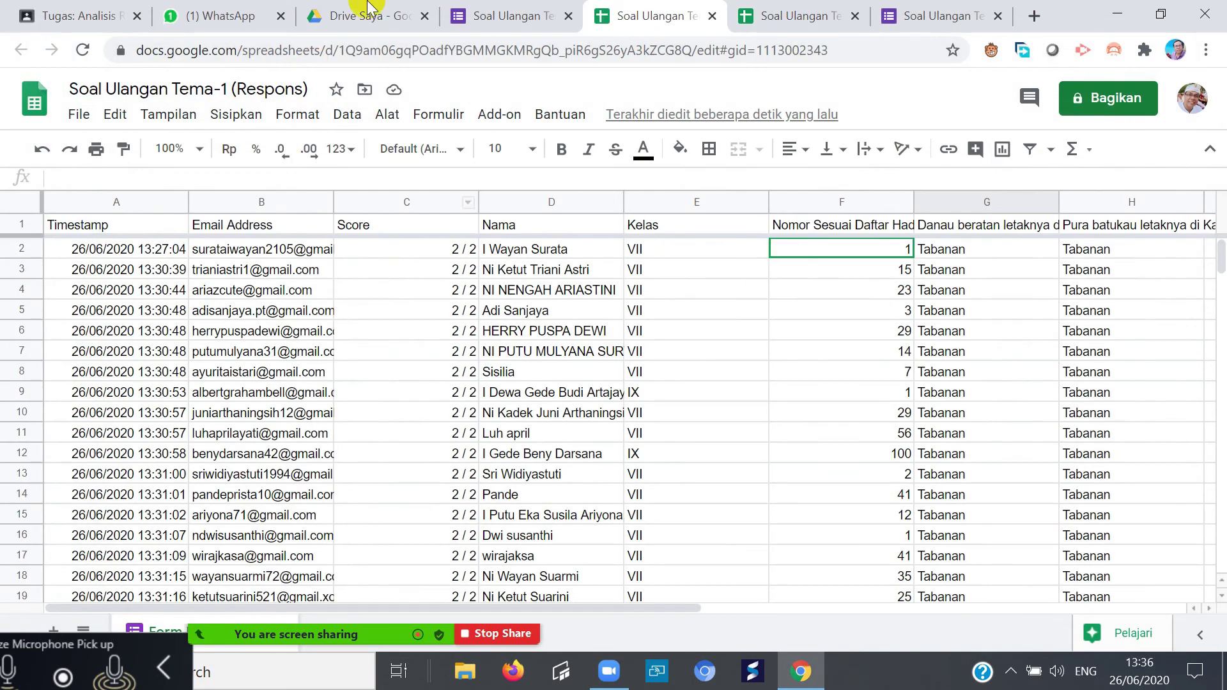
- Close the two response spreadsheet tabs and the form's thank-you page tab
left_click(712, 16)
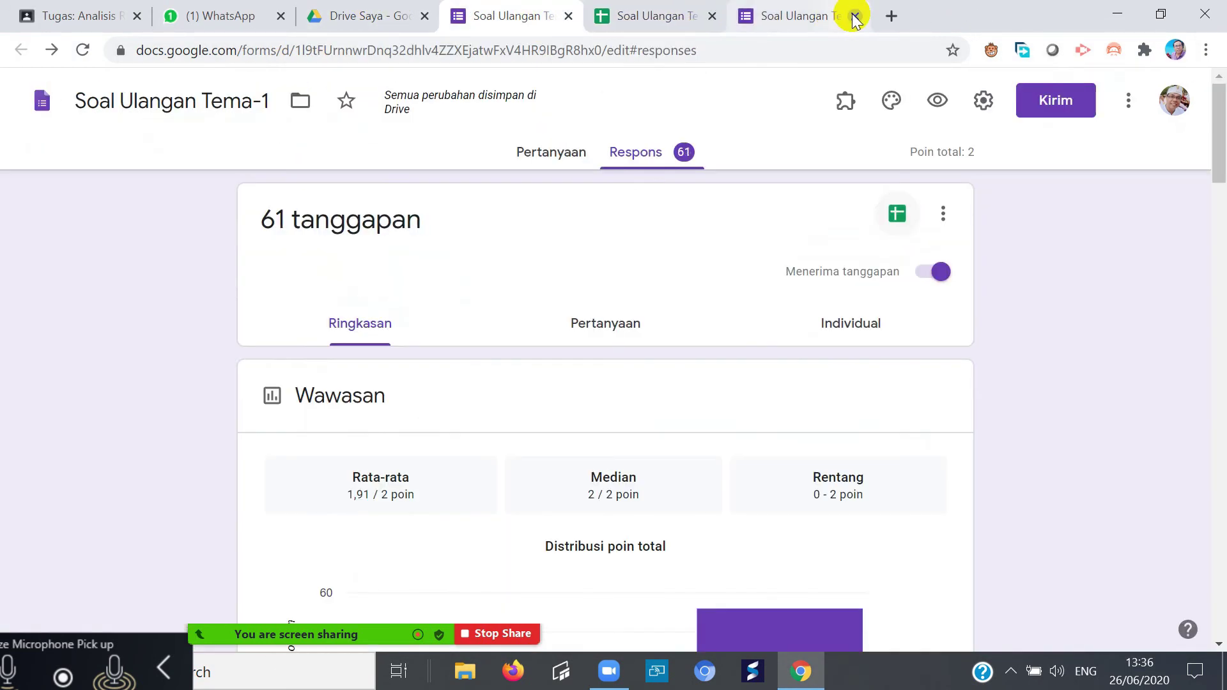
left_click(714, 16)
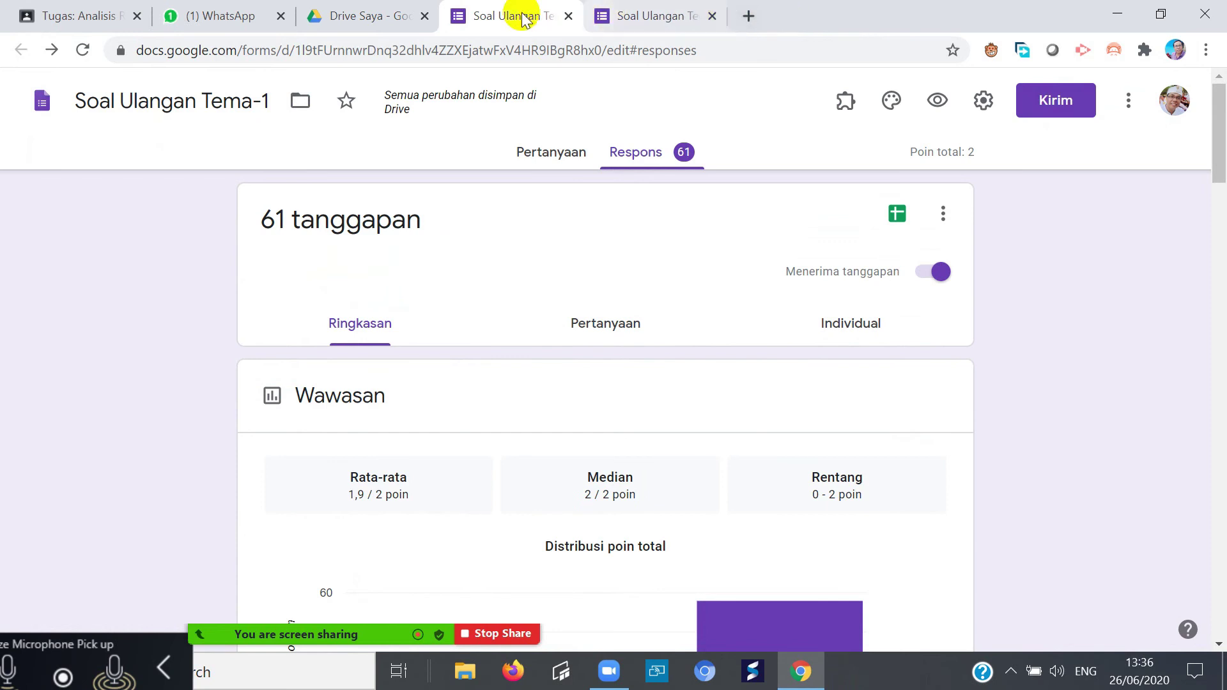
left_click(666, 16)
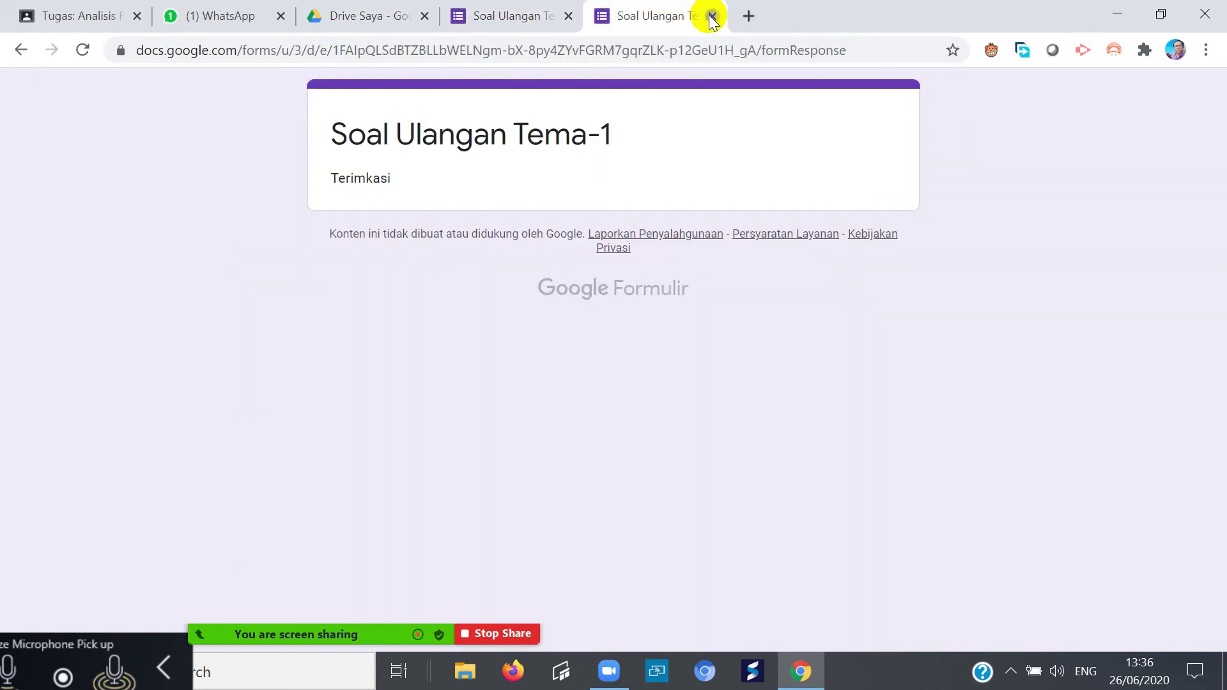
left_click(712, 17)
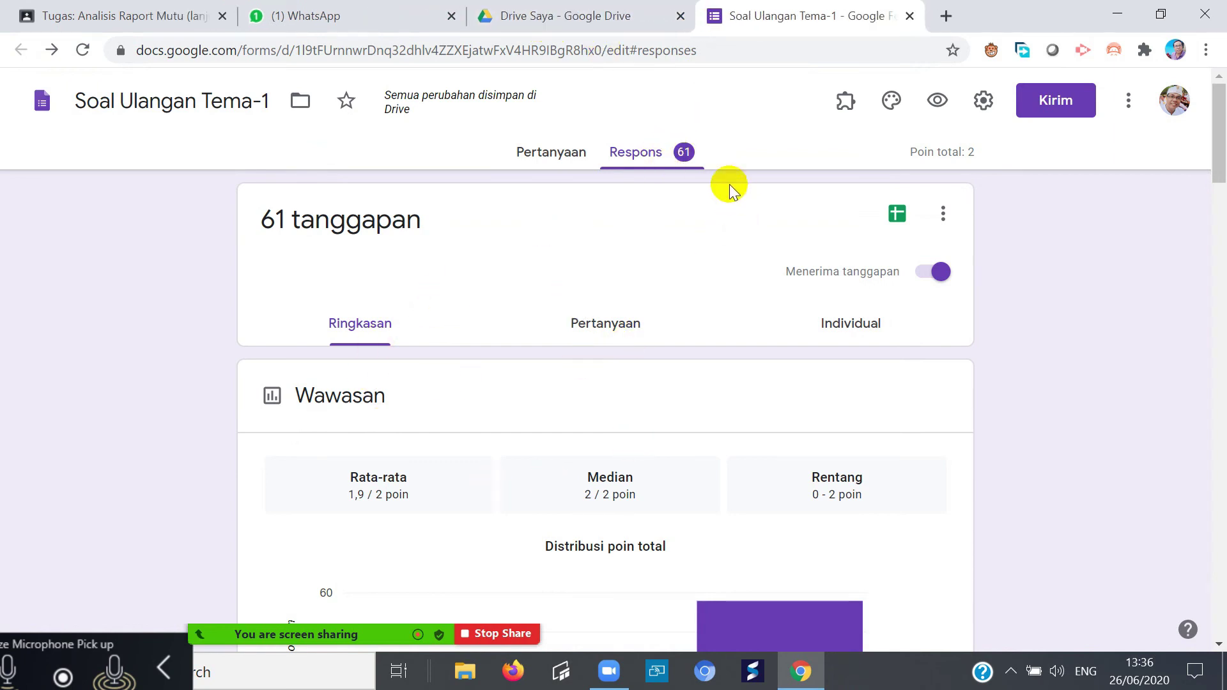
left_click(678, 160)
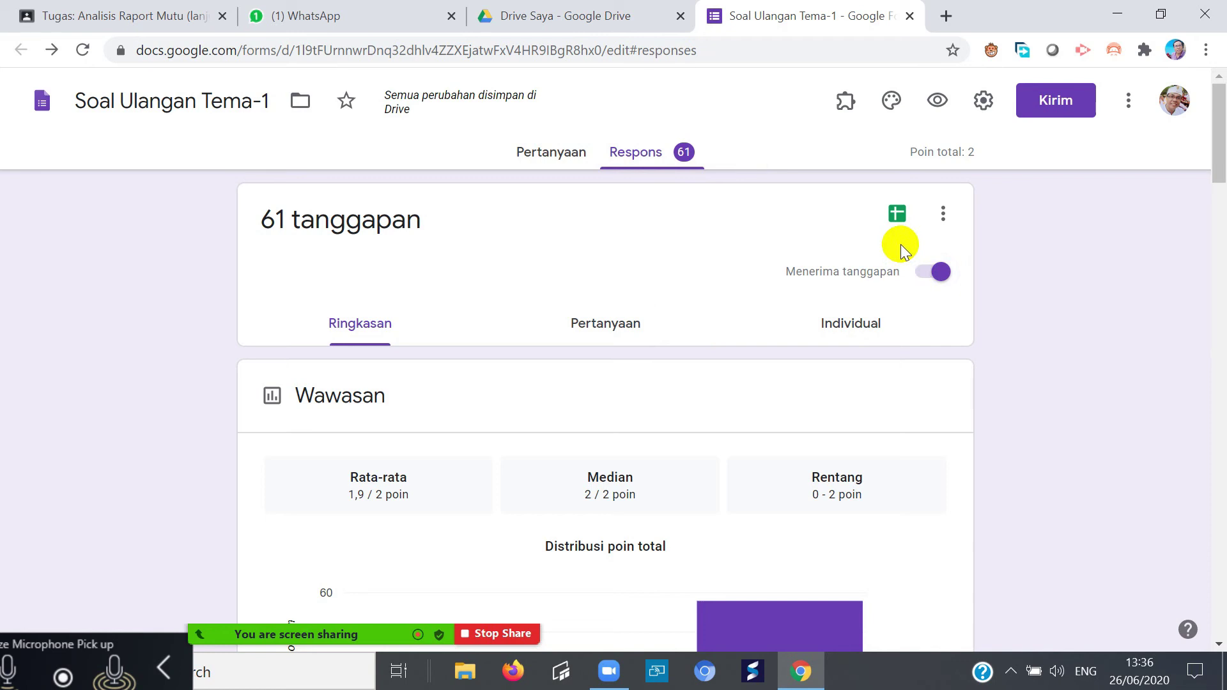
- Delete all 61 responses with Hapus semua tanggapan, confirming with OKE
left_click(943, 214)
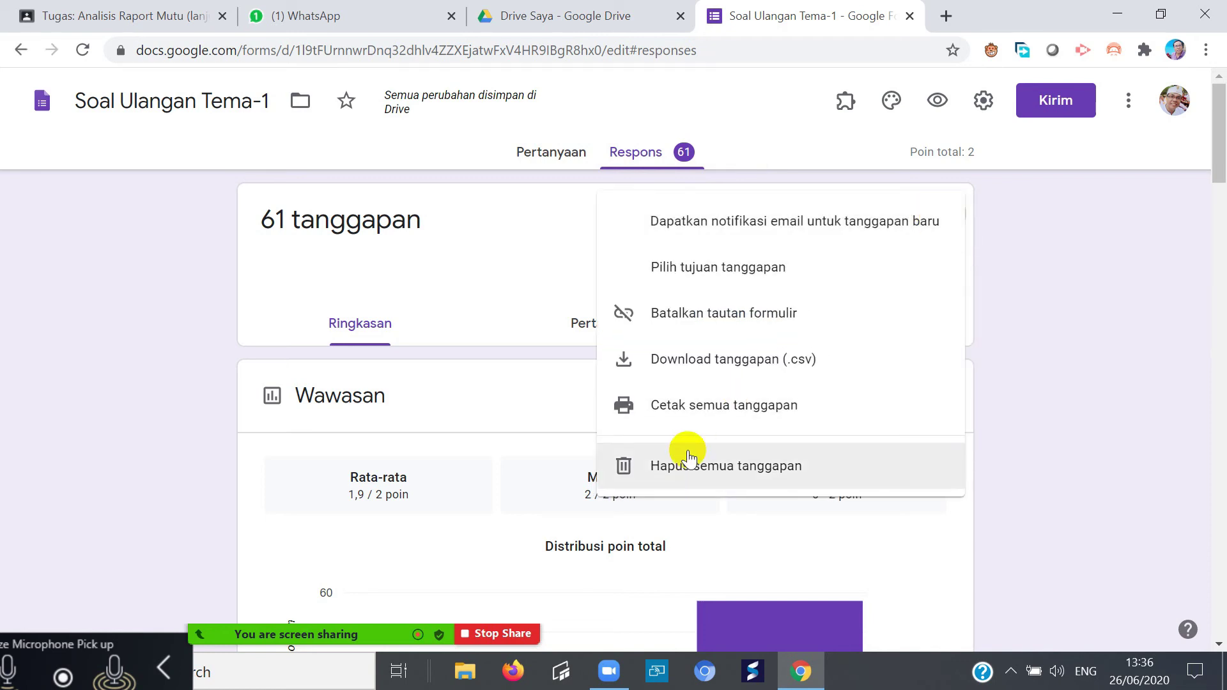
left_click(1062, 373)
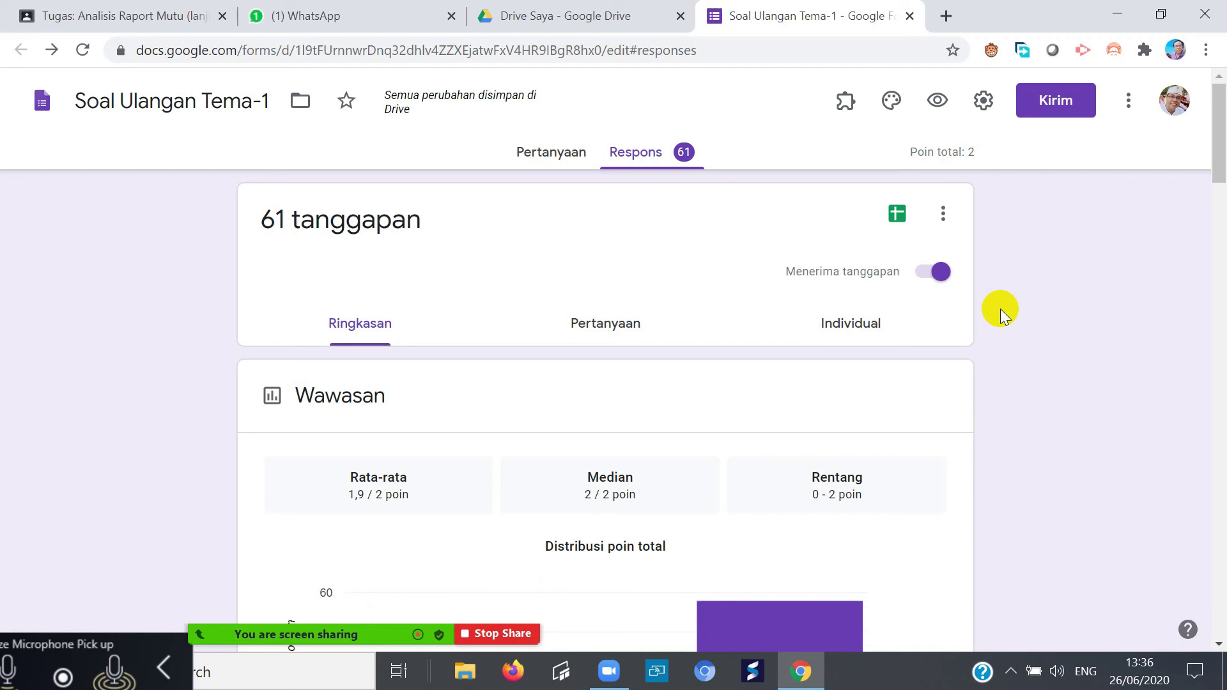
left_click(945, 215)
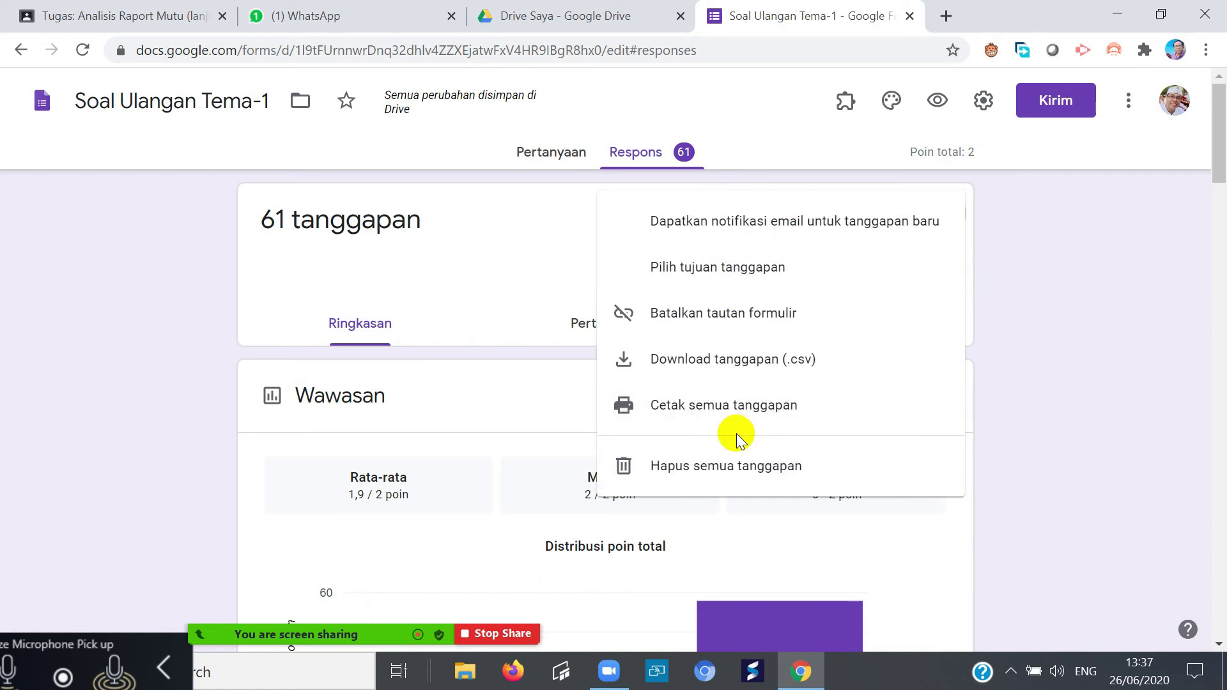
left_click(736, 469)
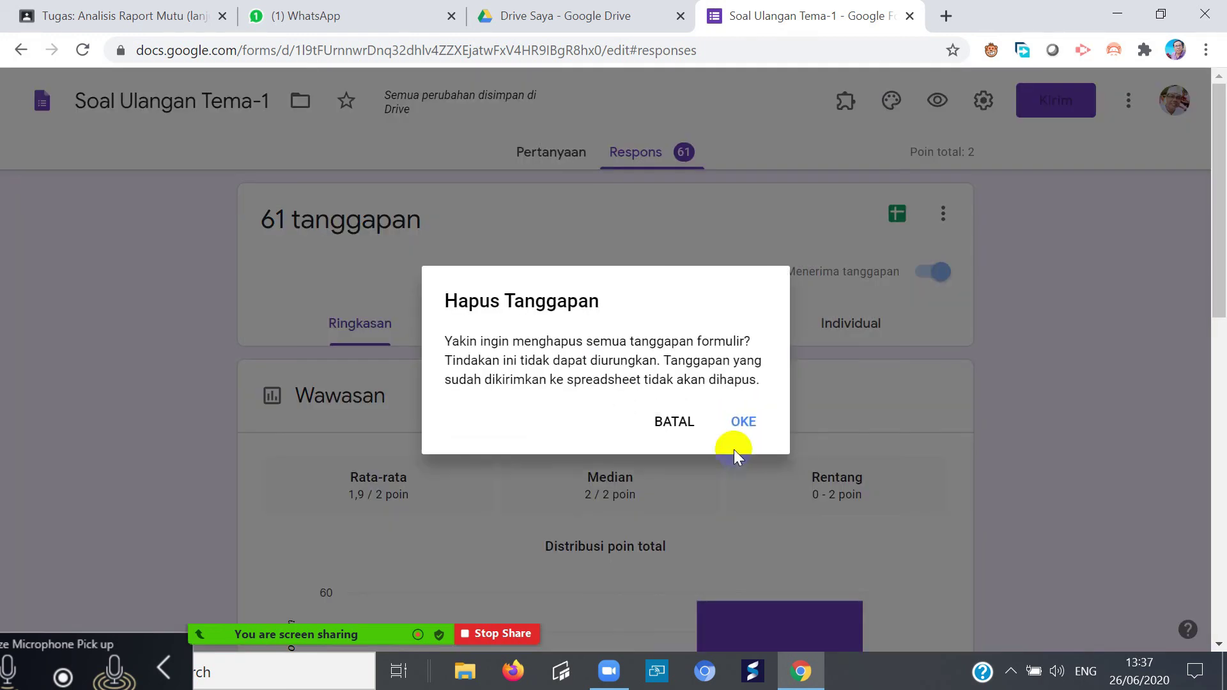
left_click(747, 421)
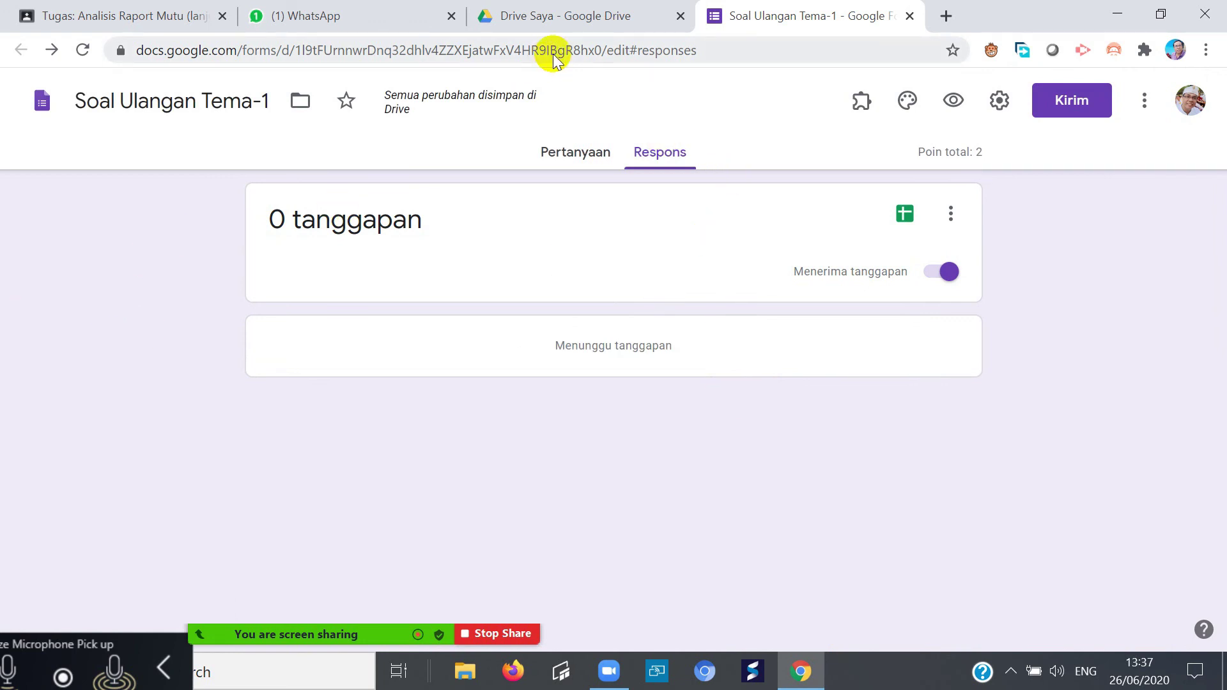
left_click(566, 156)
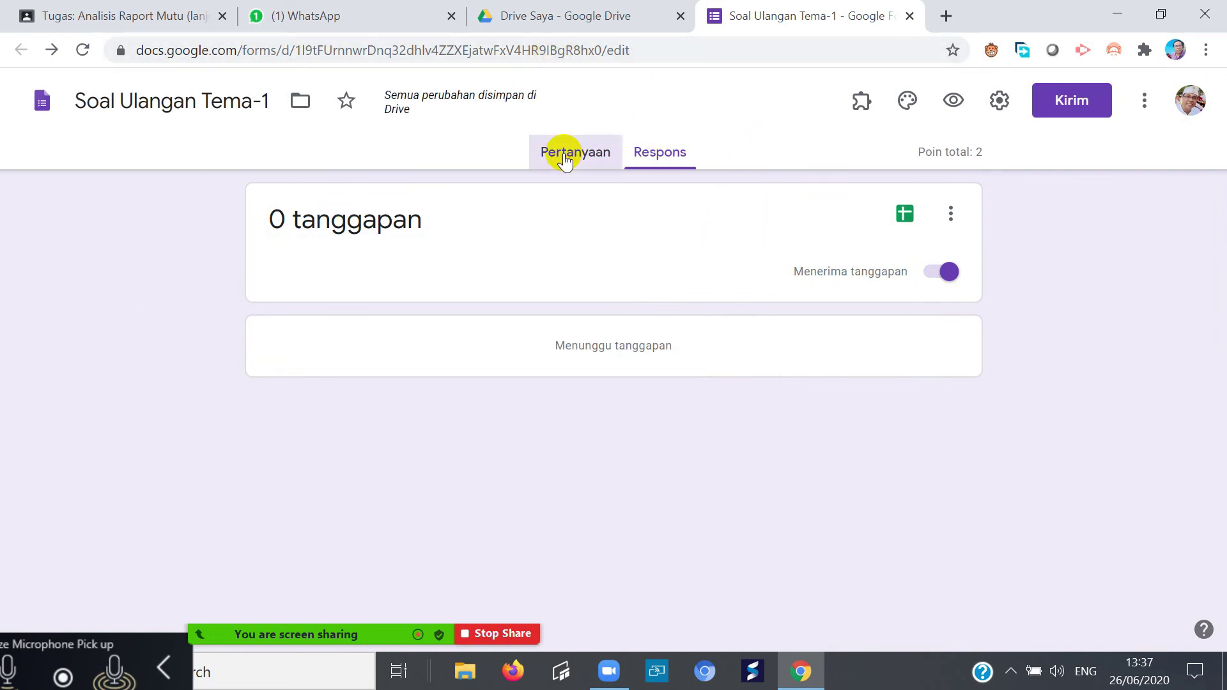
- Switch the Soal Ulangan Tema-1 theme colour from purple to the light-blue swatch
scroll(485, 511, "down", 5)
scroll(485, 511, "down", 15)
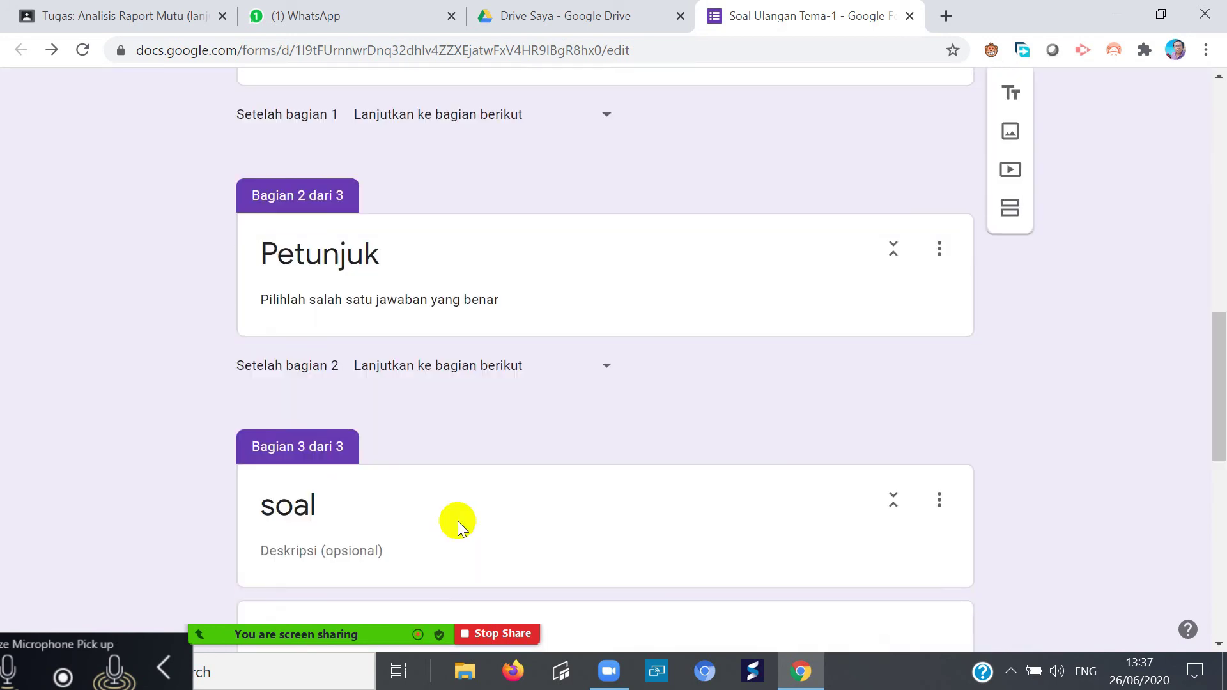
scroll(447, 520, "up", 5)
scroll(466, 524, "down", 5)
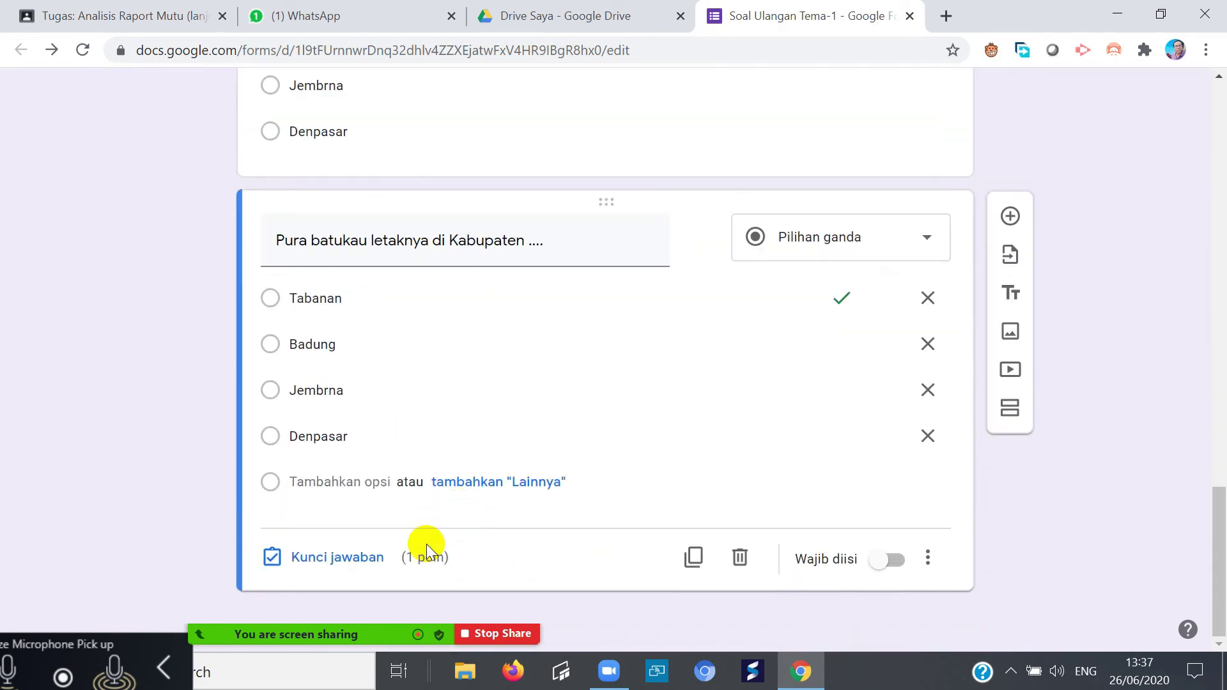
scroll(427, 543, "up", 20)
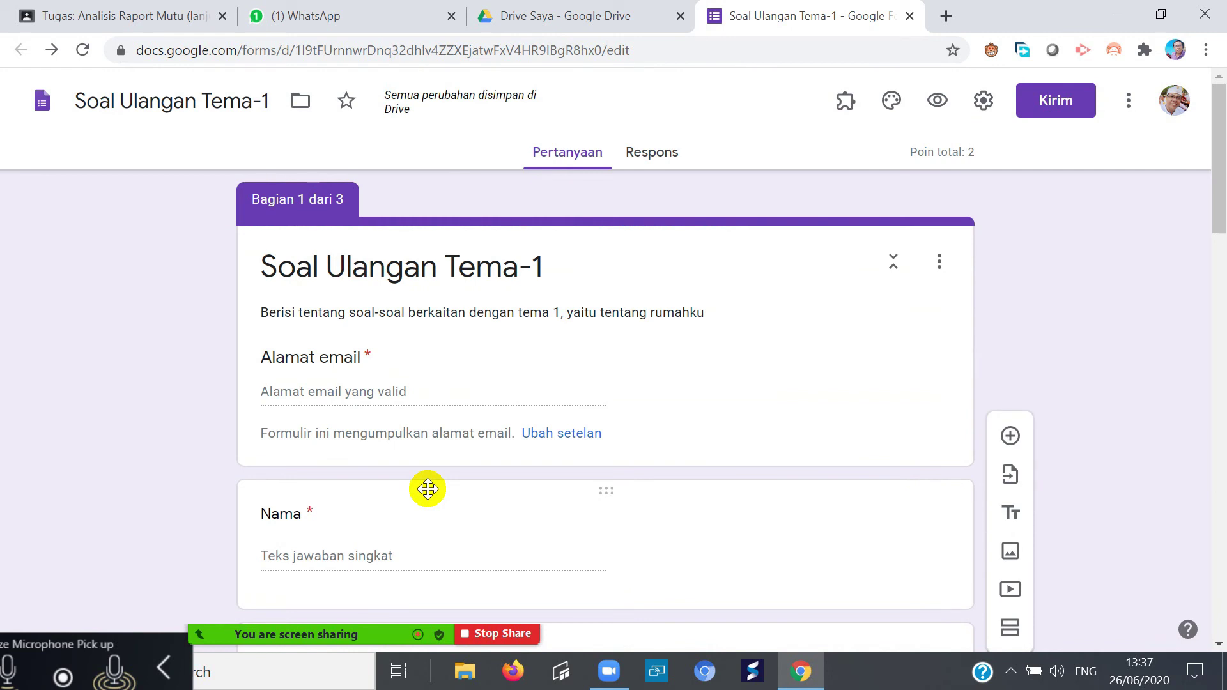
scroll(438, 500, "down", 7)
scroll(434, 501, "up", 7)
scroll(434, 501, "up", 1)
left_click(892, 101)
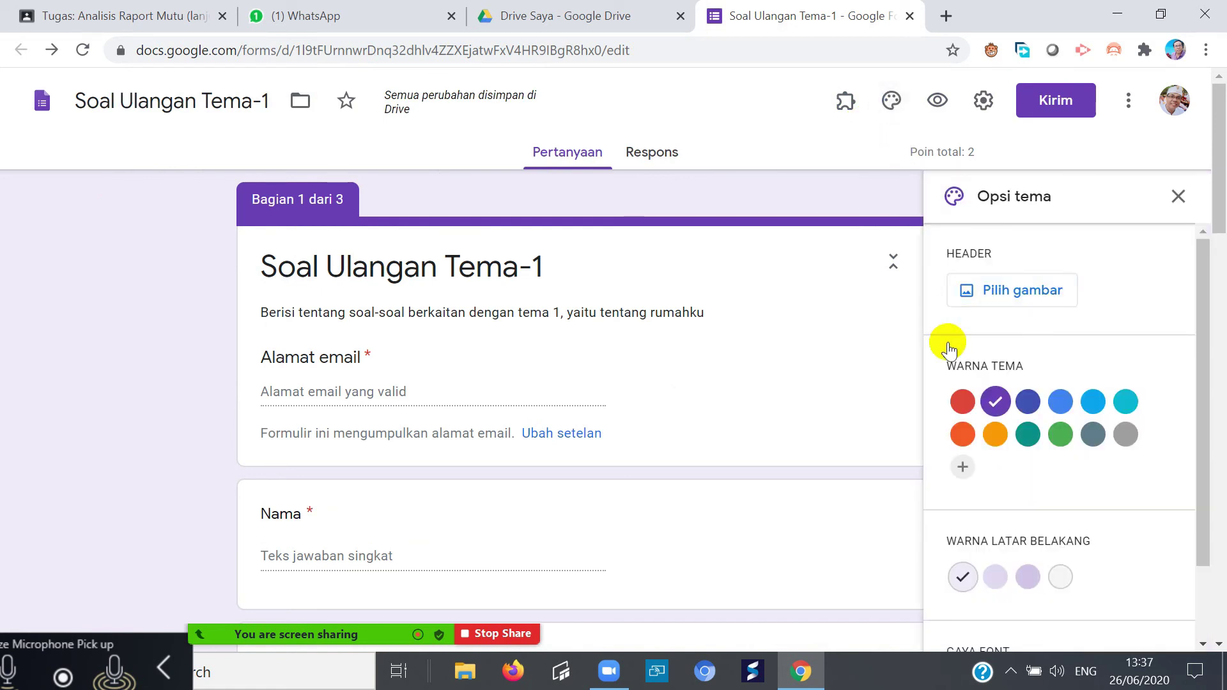
left_click(1093, 401)
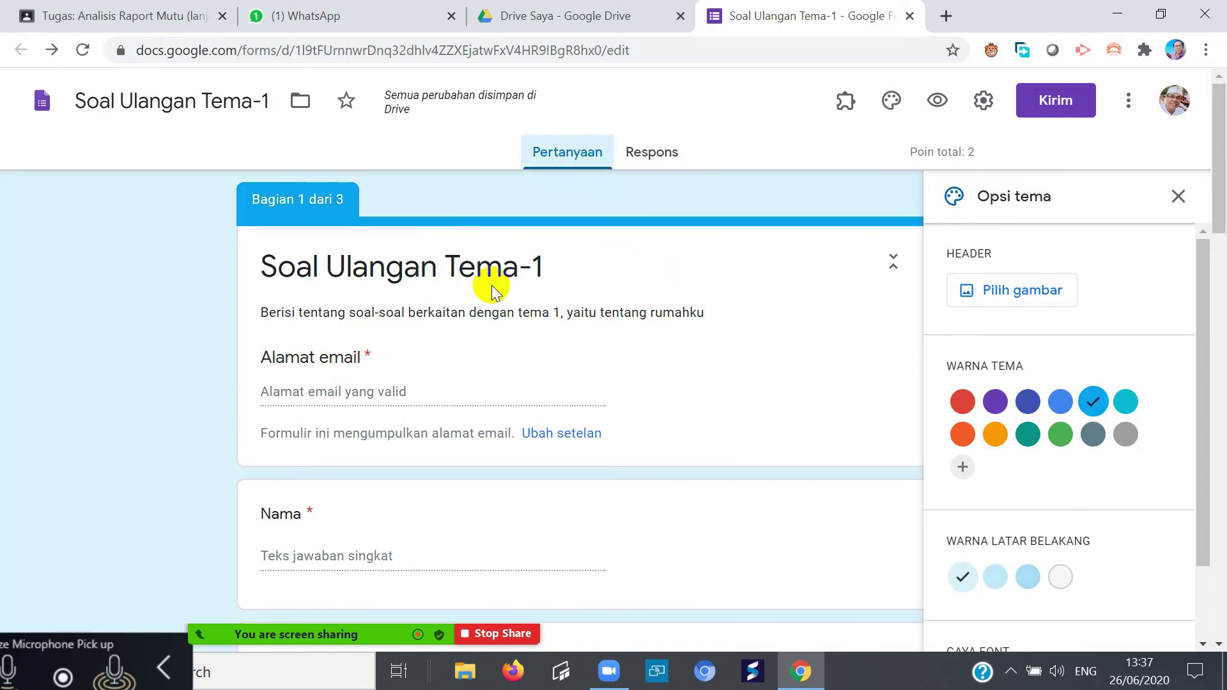
left_click(1178, 196)
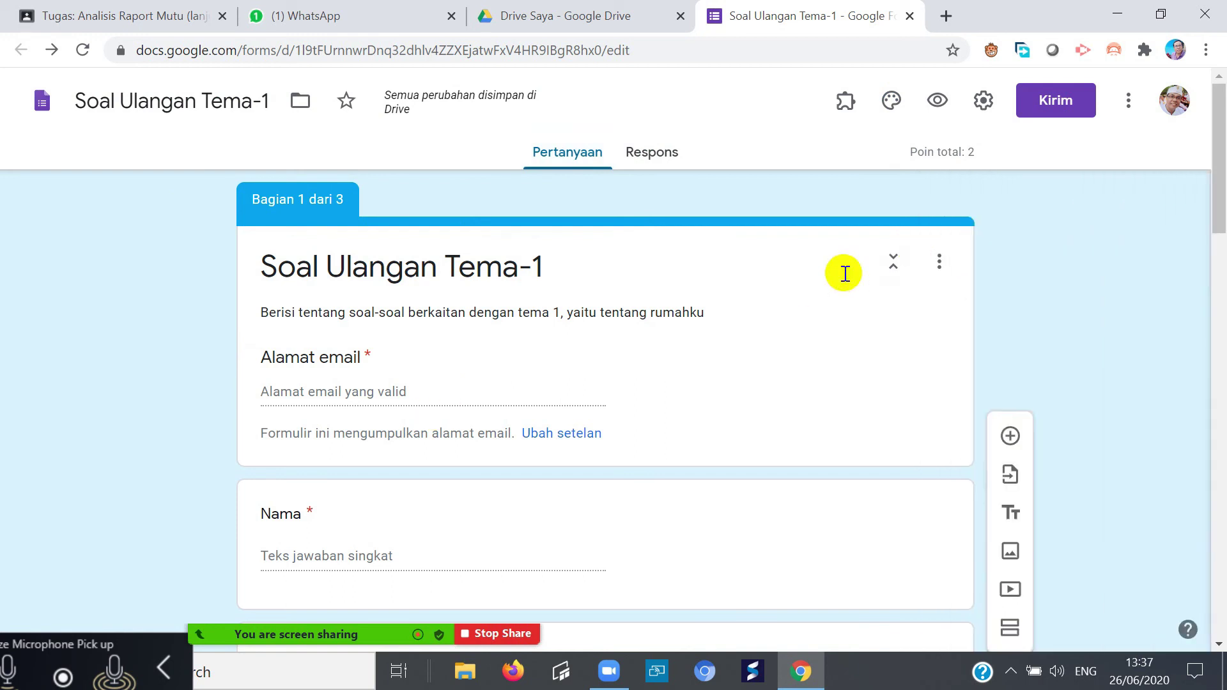
left_click_drag(1218, 170, 1220, 103)
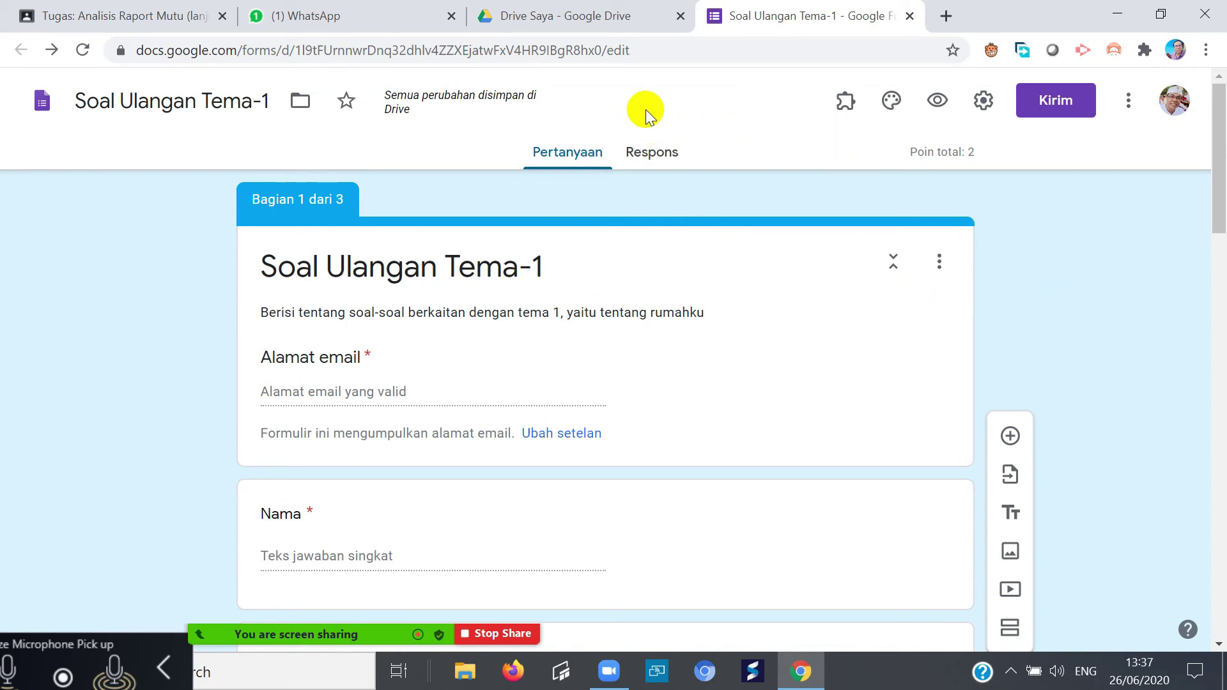
- Close the form editor and create a blank Google Formulir from Drive's New > Lainnya menu
left_click(909, 16)
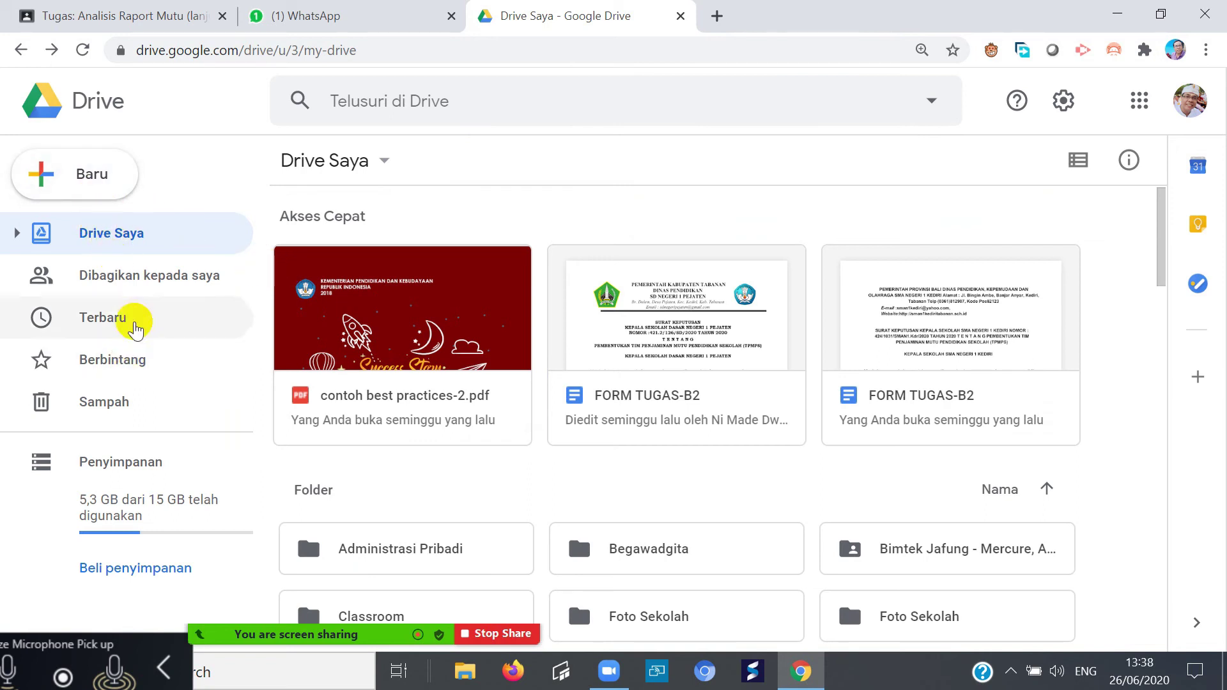
left_click(95, 183)
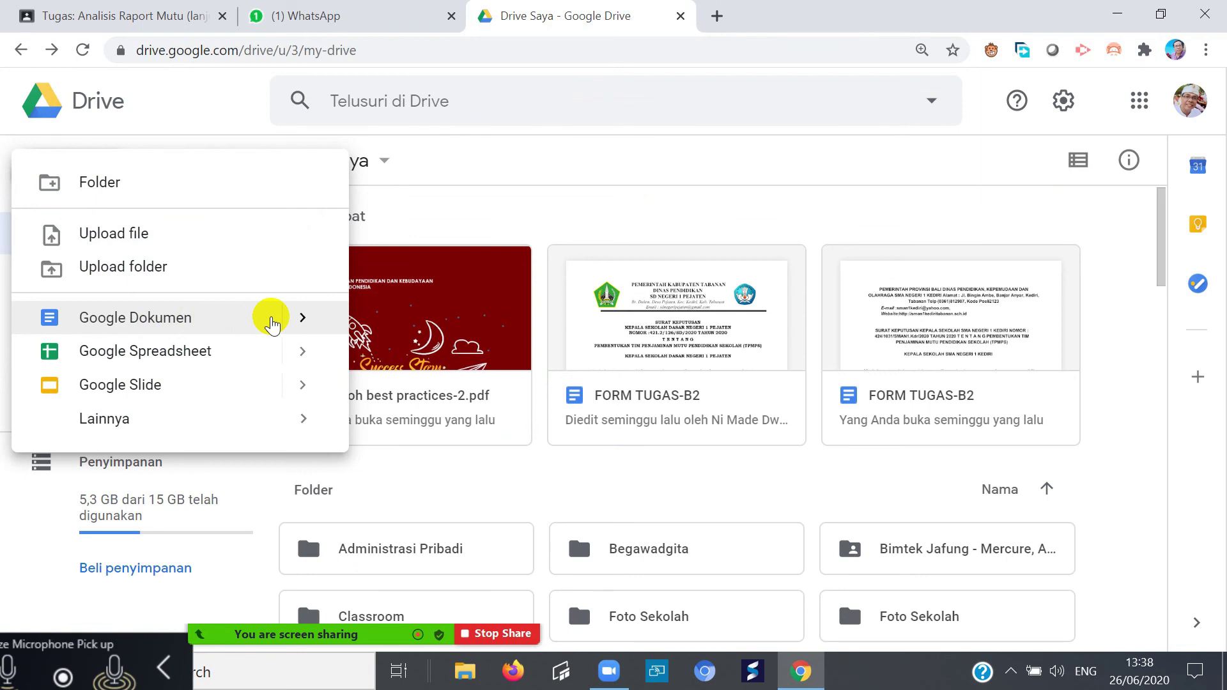
mouse_move(204, 428)
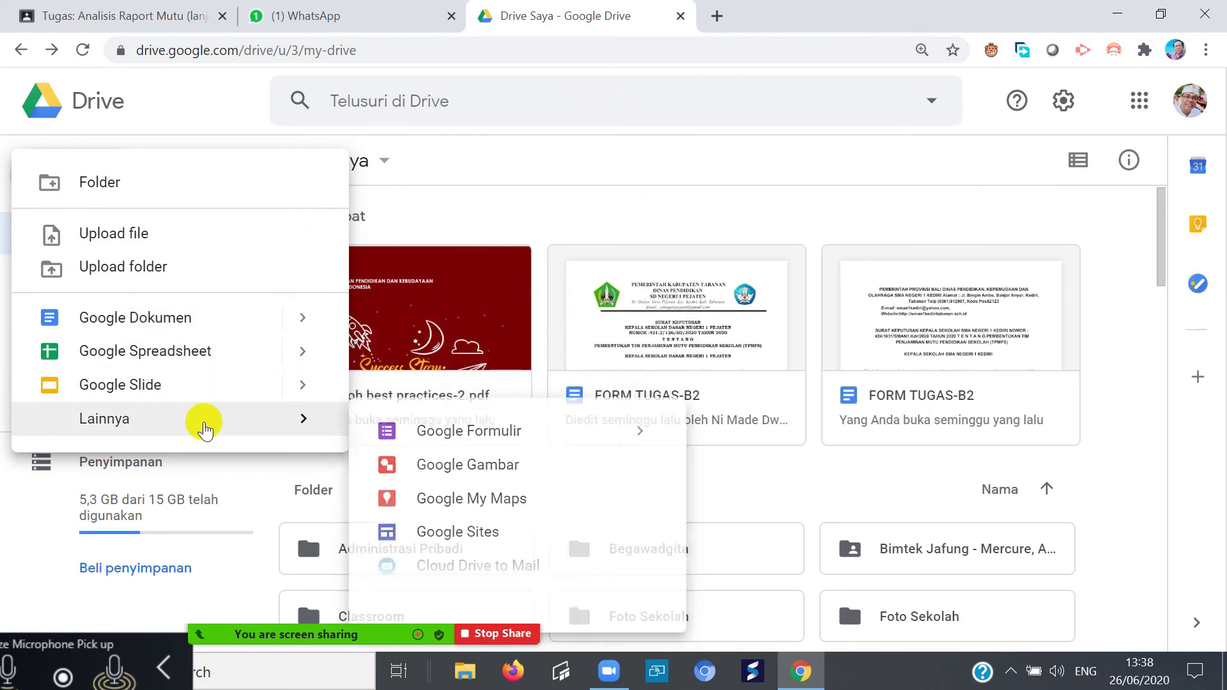
left_click(463, 435)
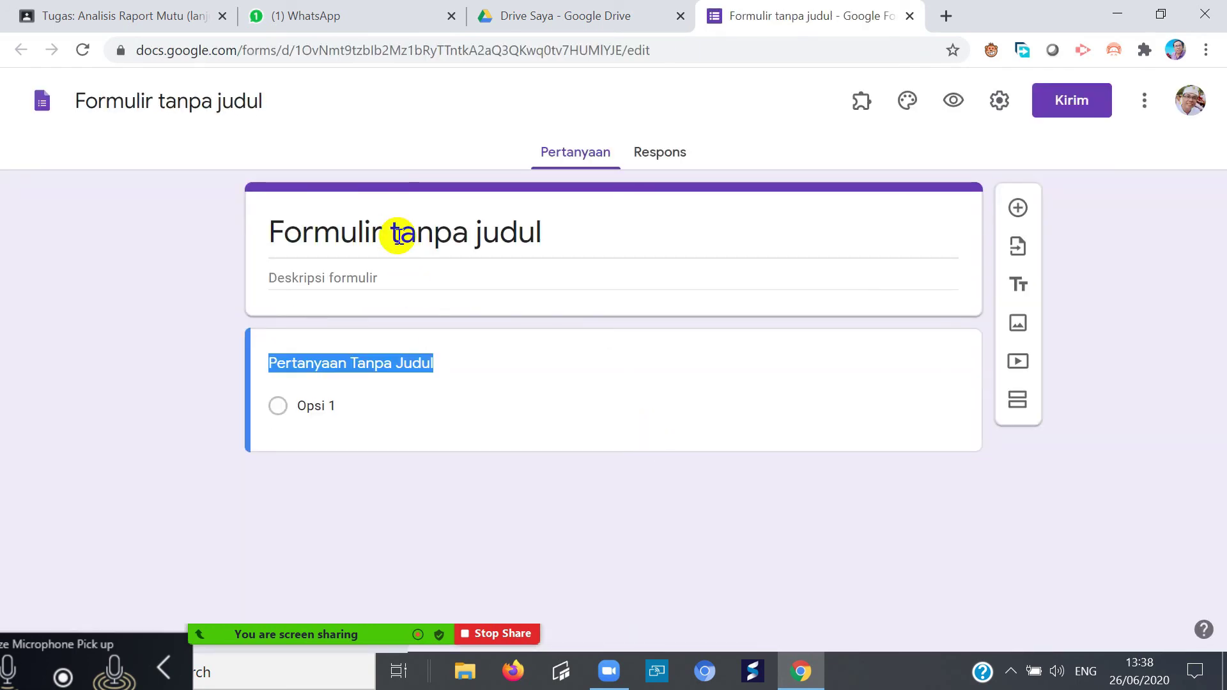
- Enter 'Daftar Hadir Guru SMA N 1 Kediri' as title and 'berlaku pukul 07.00 s.d 16.00' as description
left_click(423, 256)
type("D")
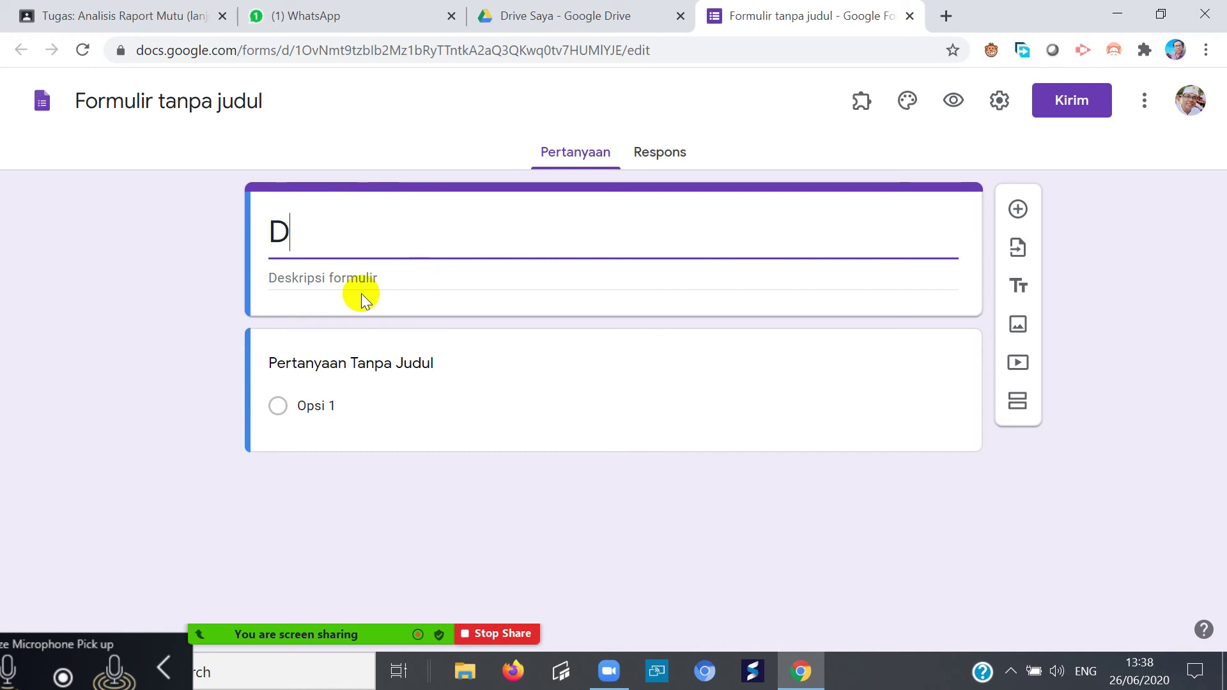
type("aftar Ha")
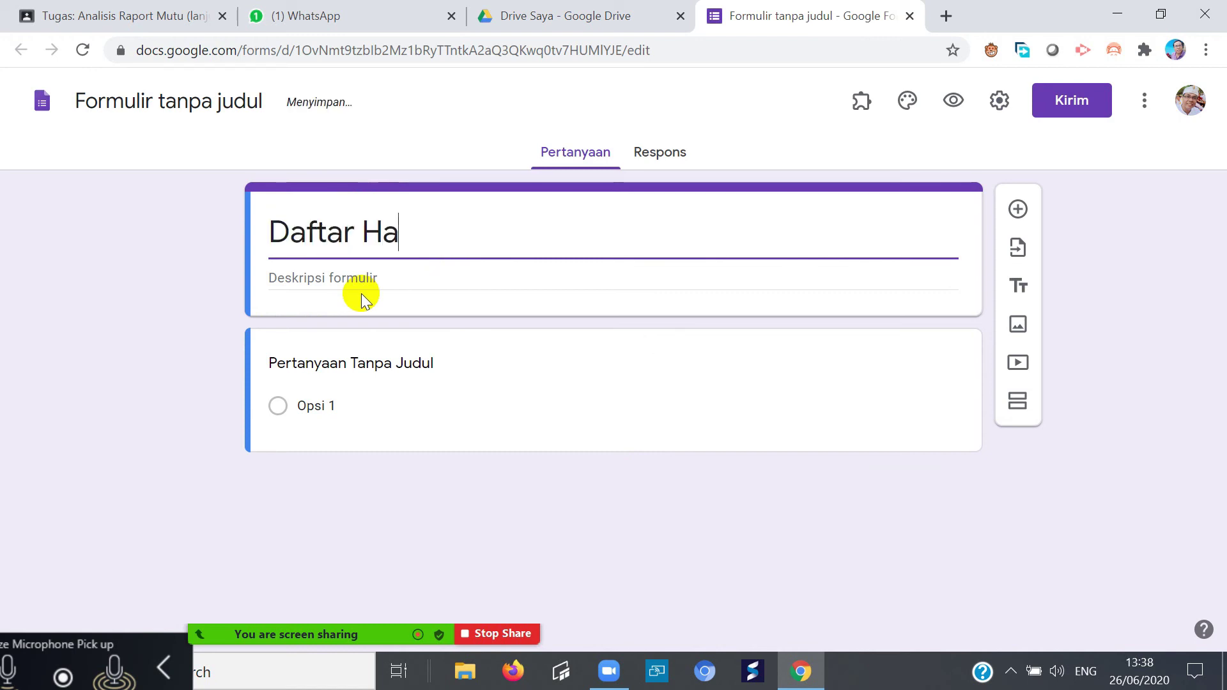
type("dir Guru SMA N")
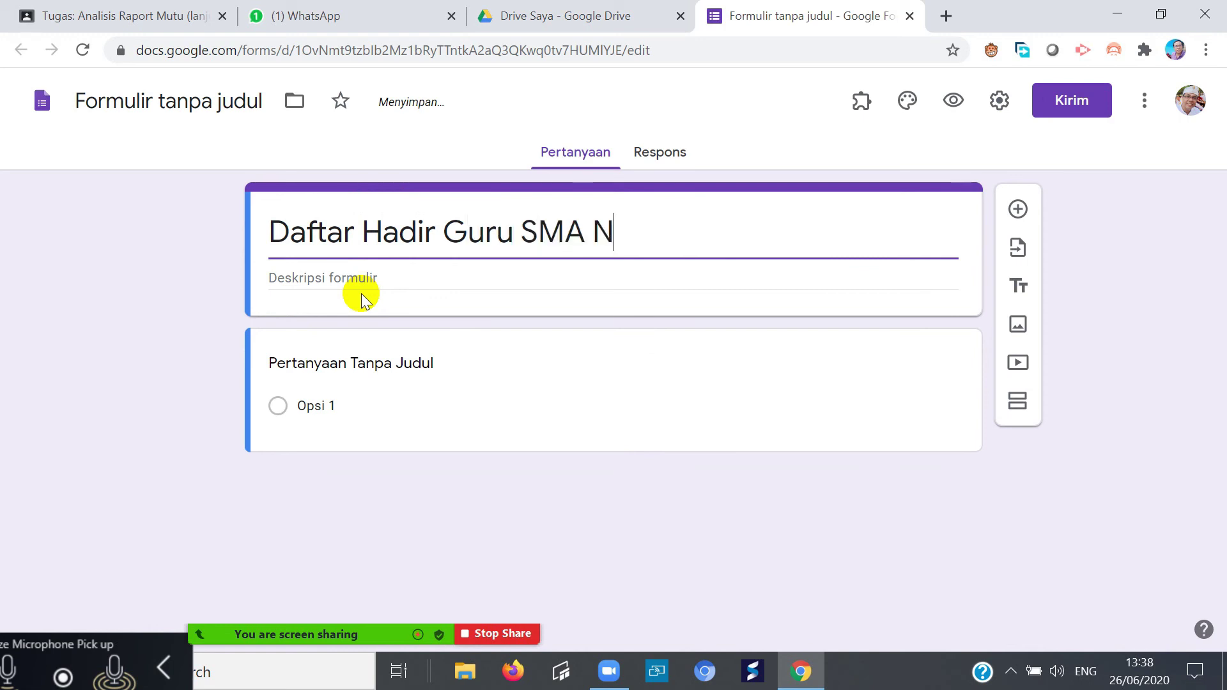
type(" 1 Kediri")
left_click(349, 276)
type("ber")
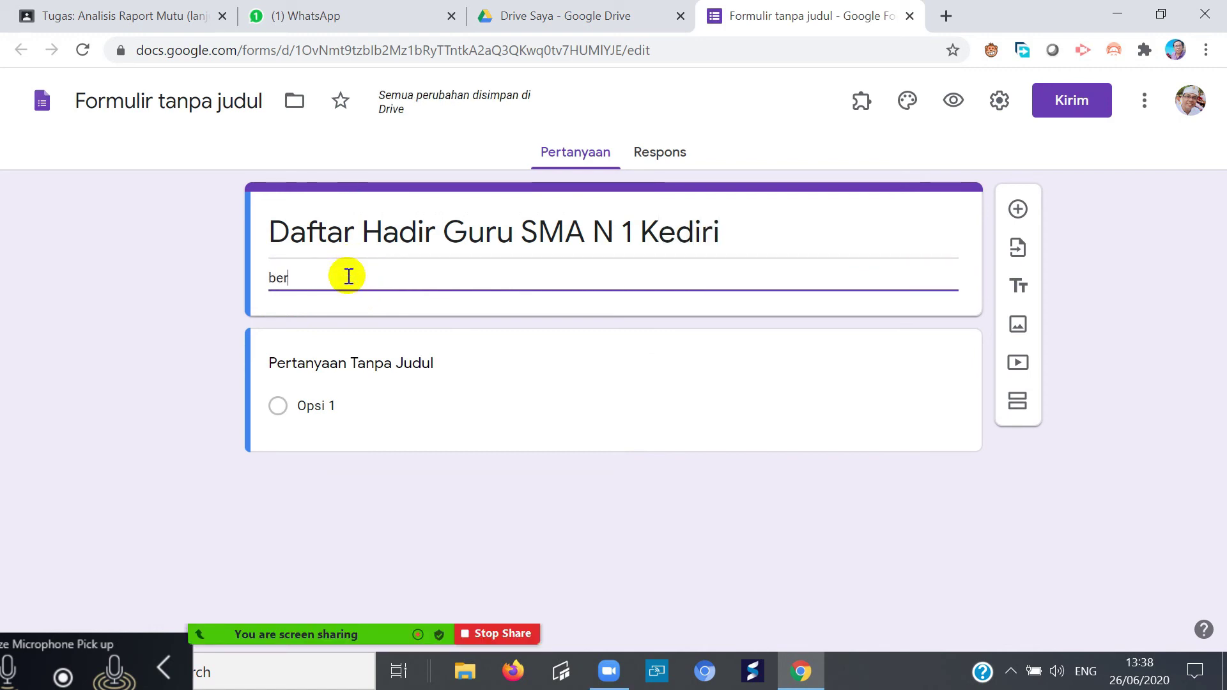
type("laku pukul 0")
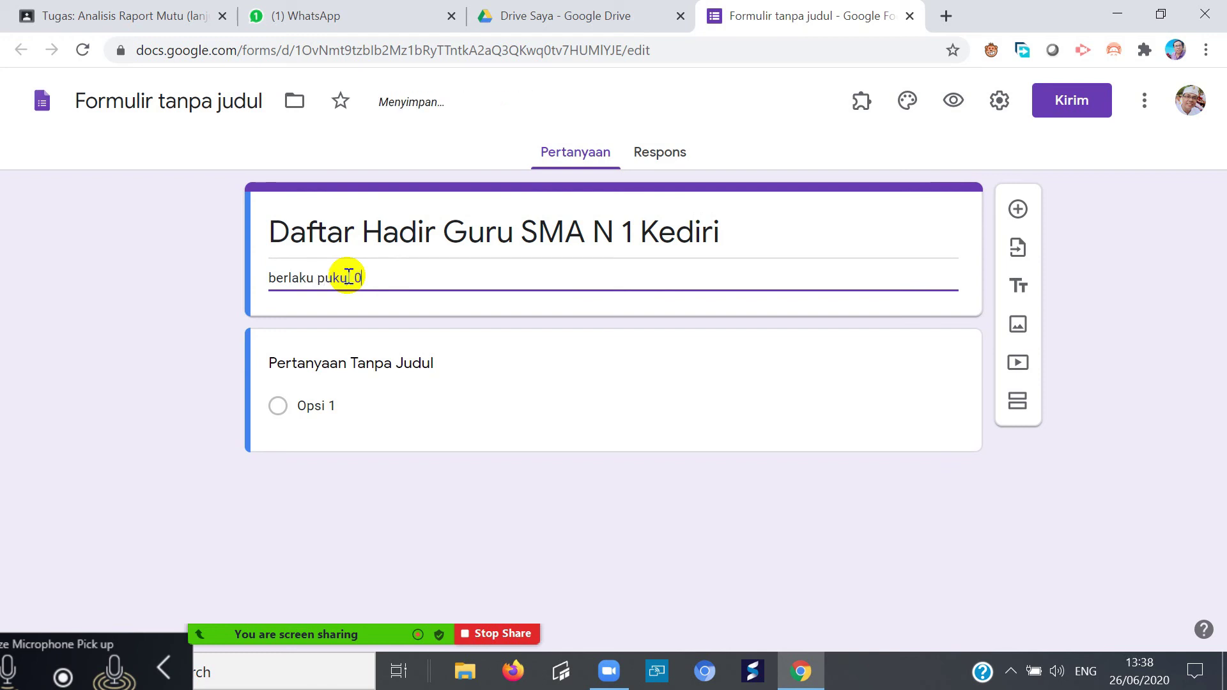
type("7.")
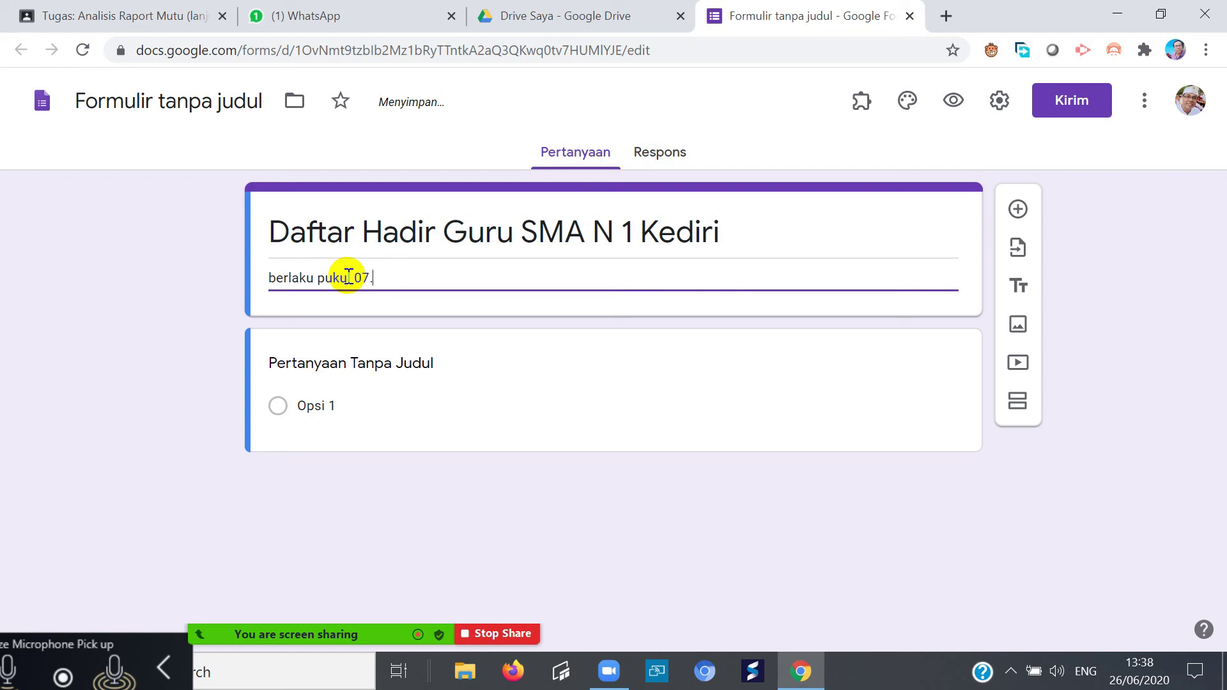
type("00 s.d 16.00")
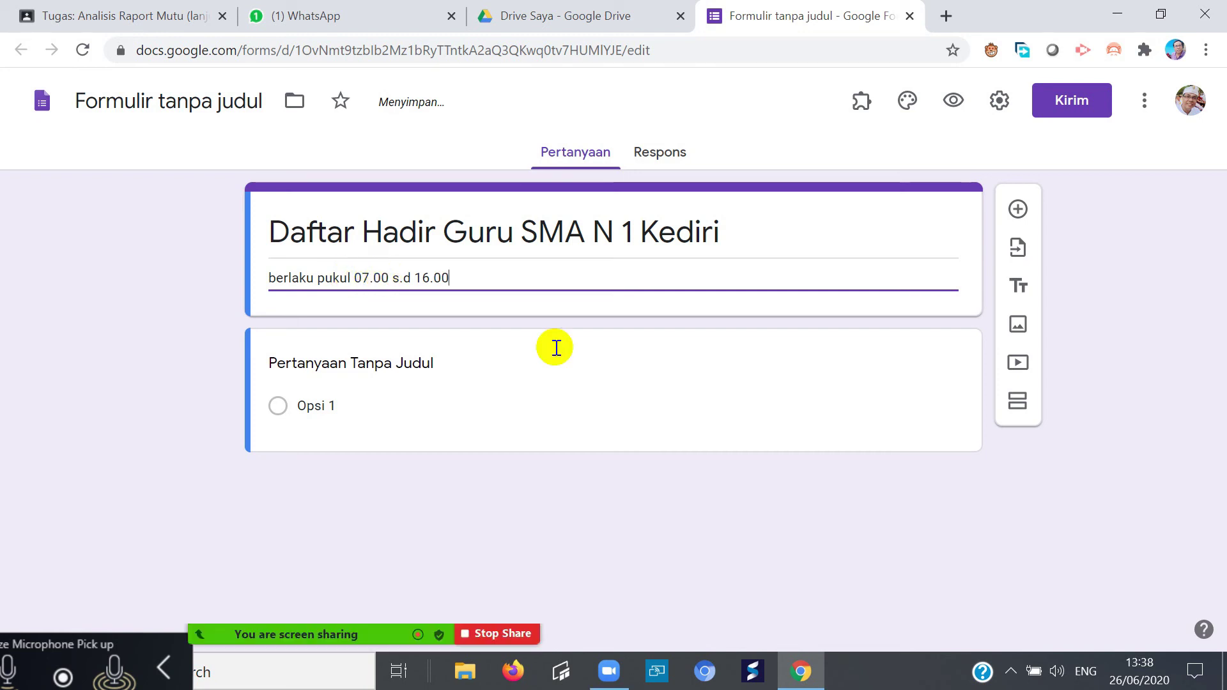
left_click(326, 361)
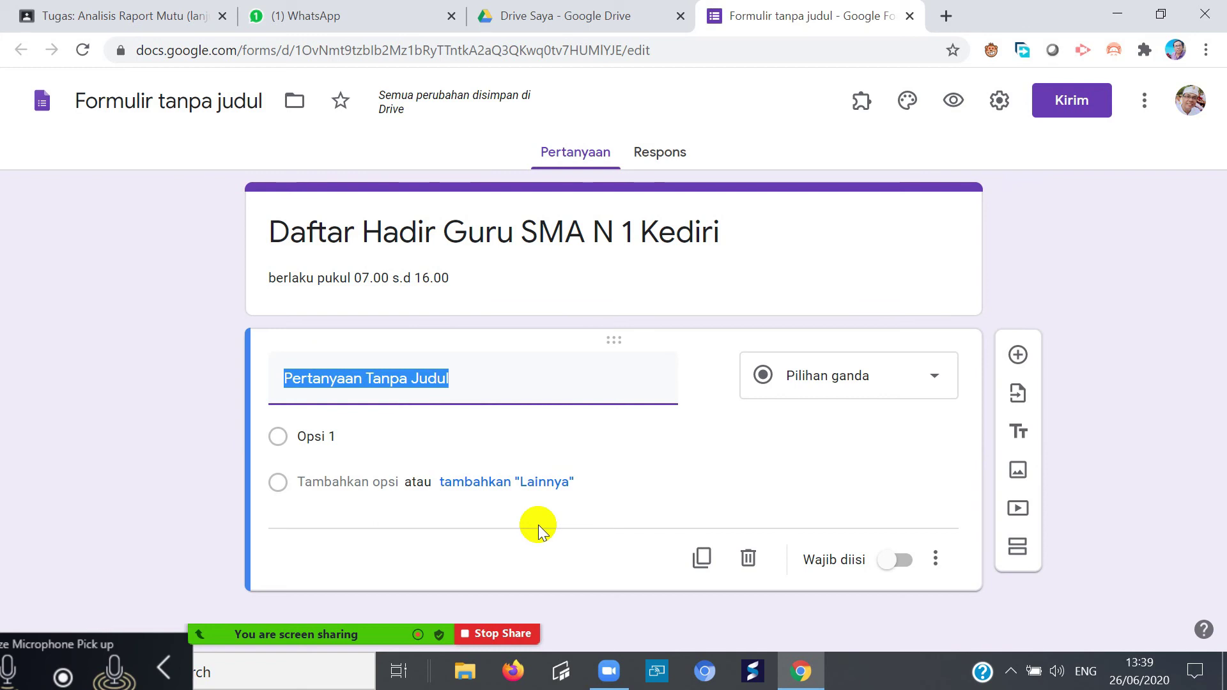
- Name the first question 'Tanggal'
type("Ha")
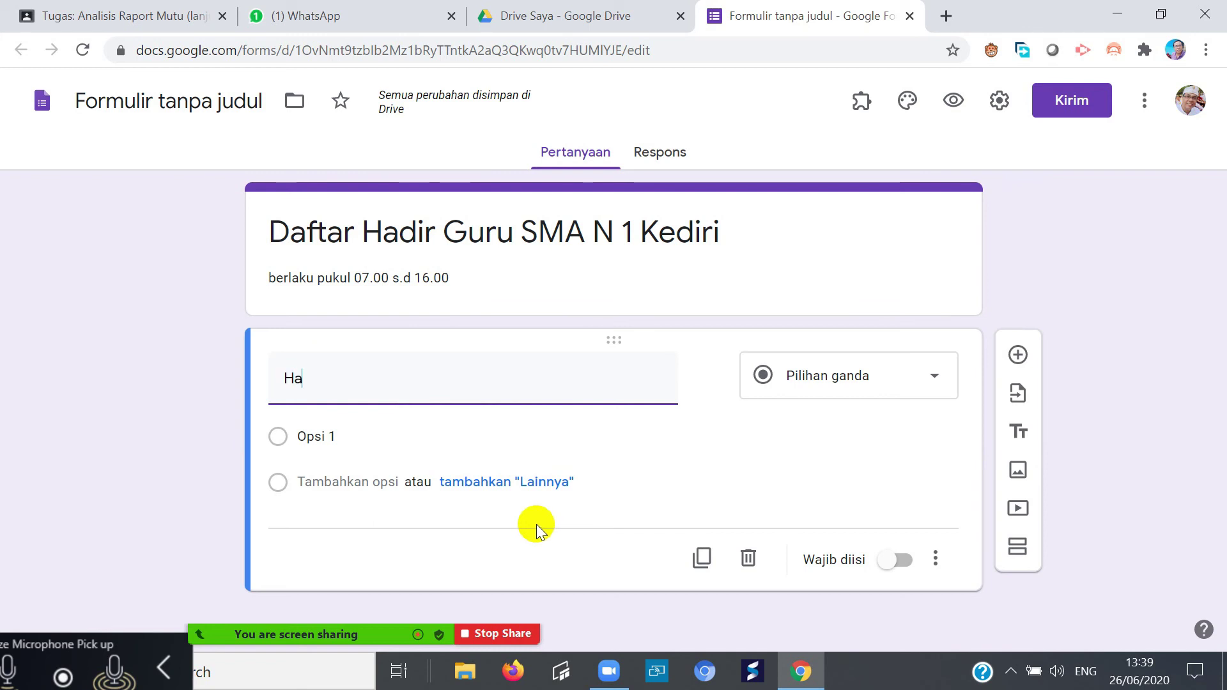
key("BackSpace")
key("BackSpace")
type("tanggal")
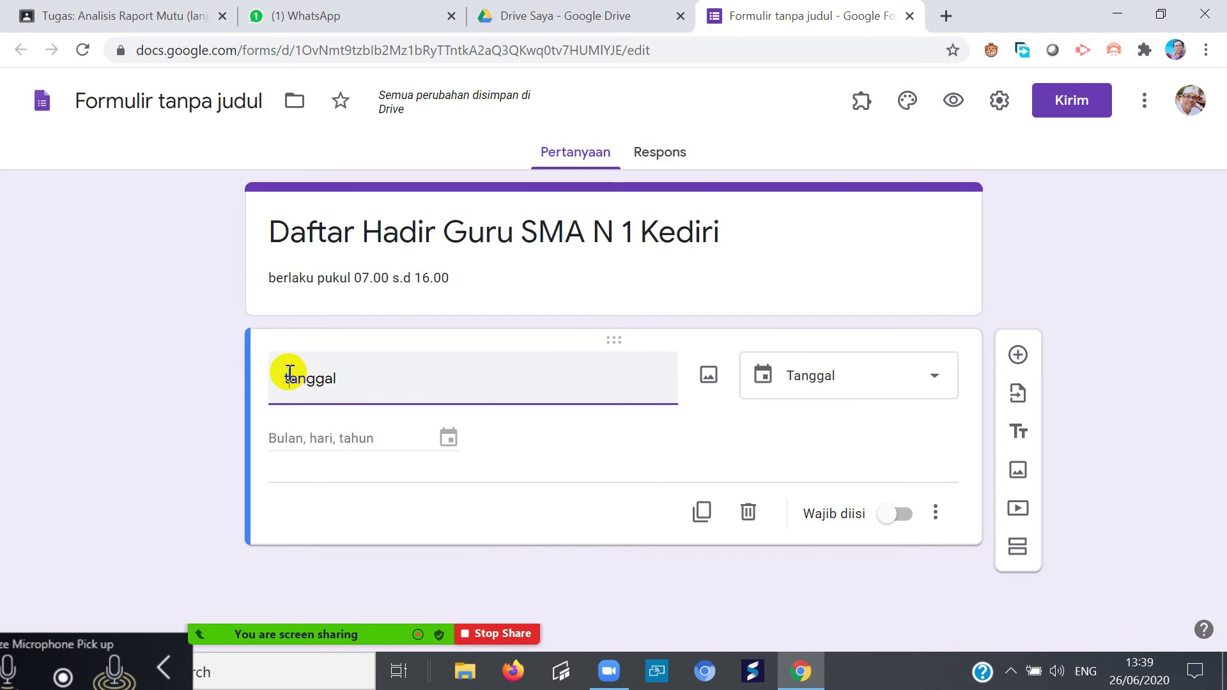
key("BackSpace")
type("T")
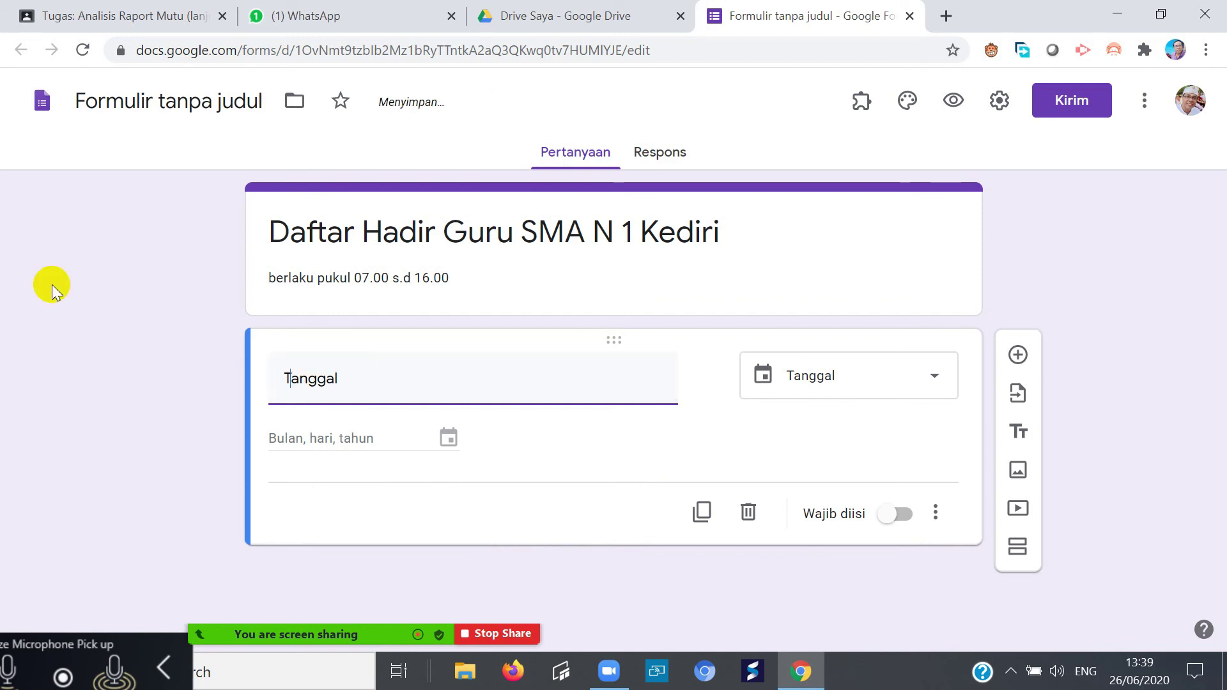
- Set the question's answer type to Tanggal (date) instead of time
left_click(944, 377)
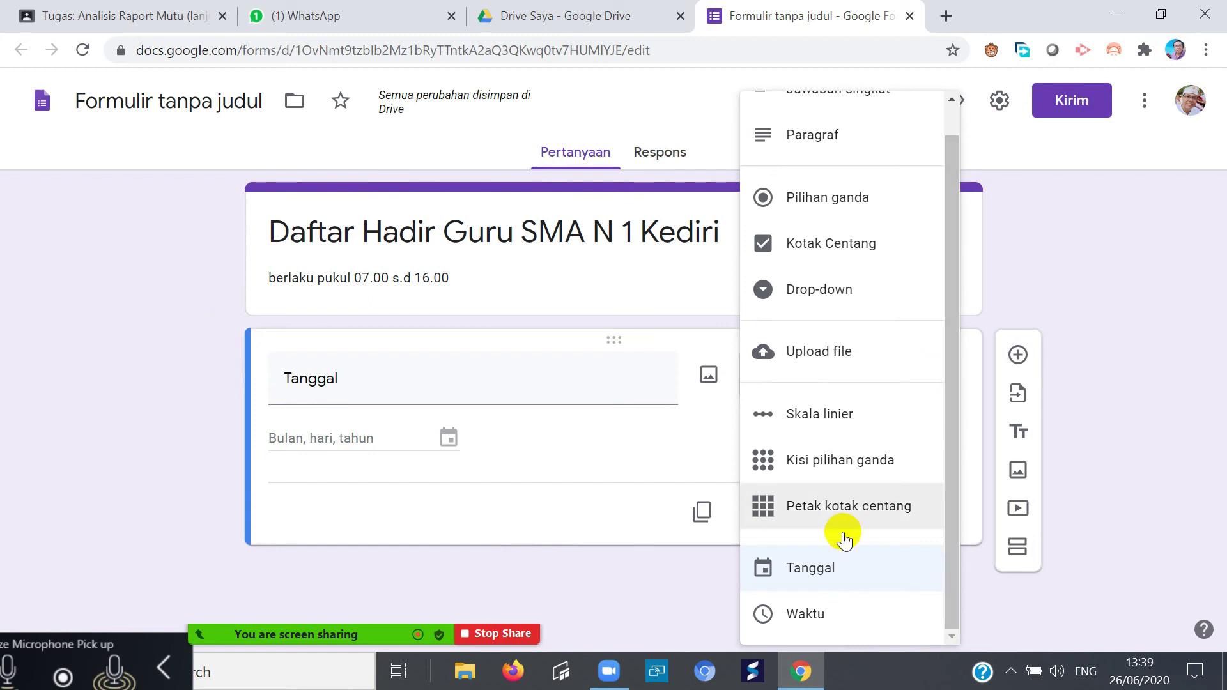
left_click(793, 619)
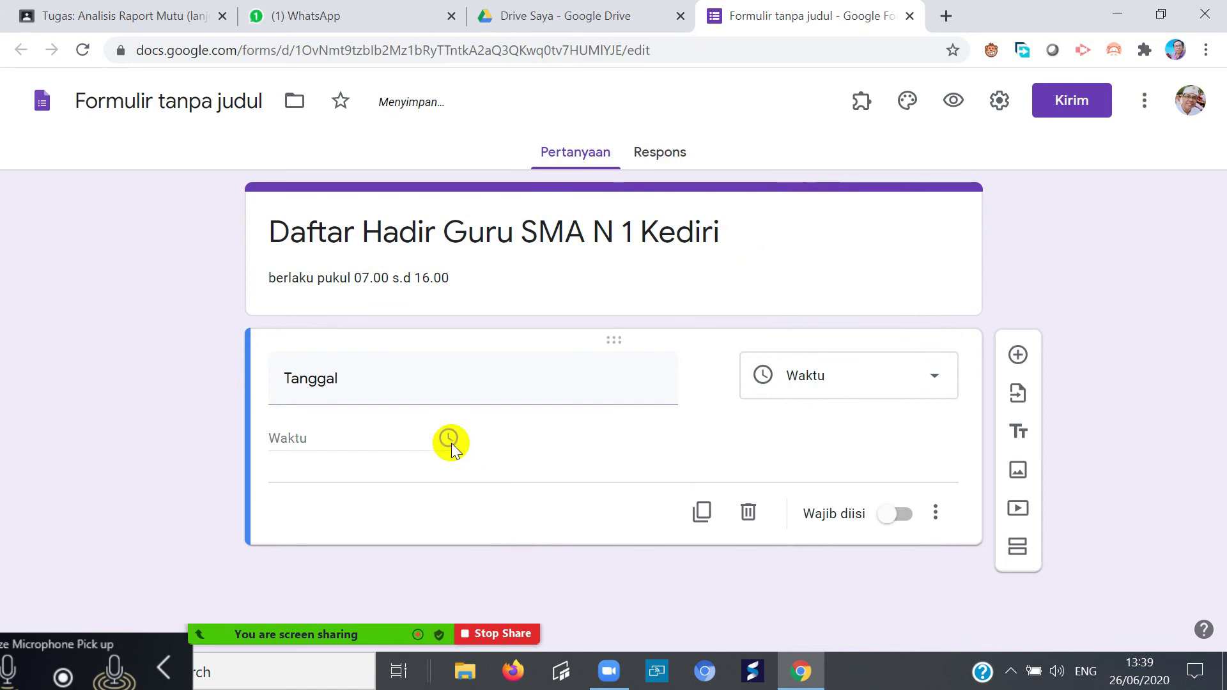
left_click(934, 382)
left_click(812, 570)
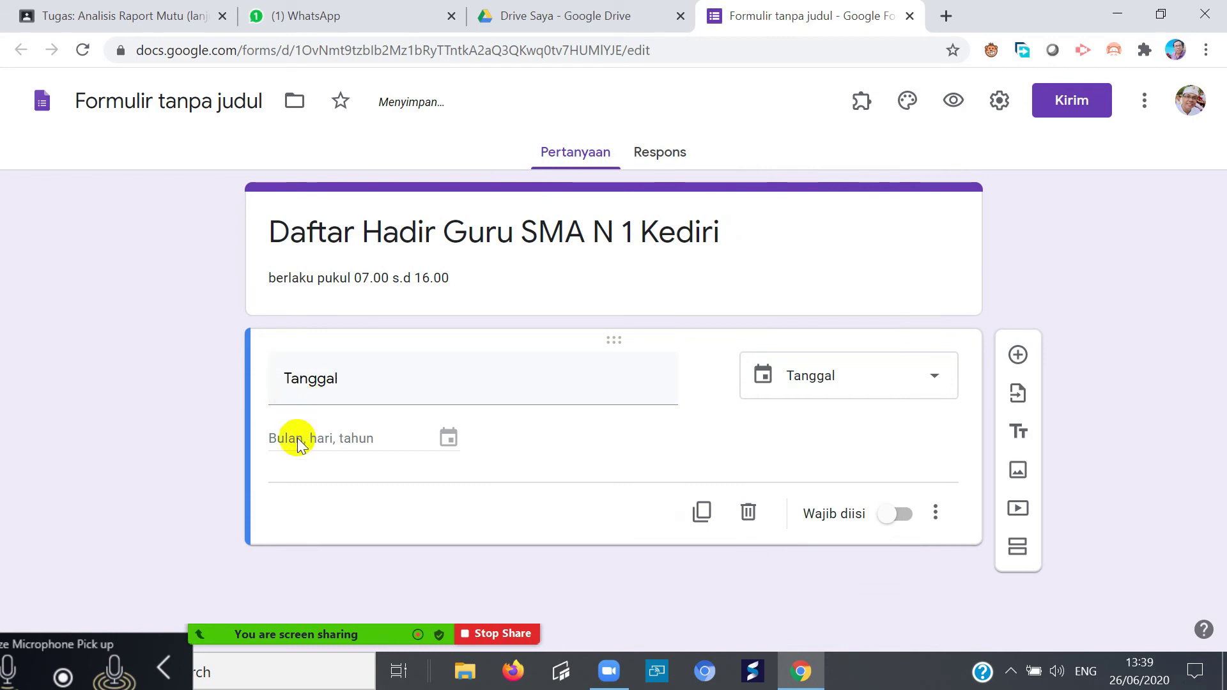
left_click(938, 378)
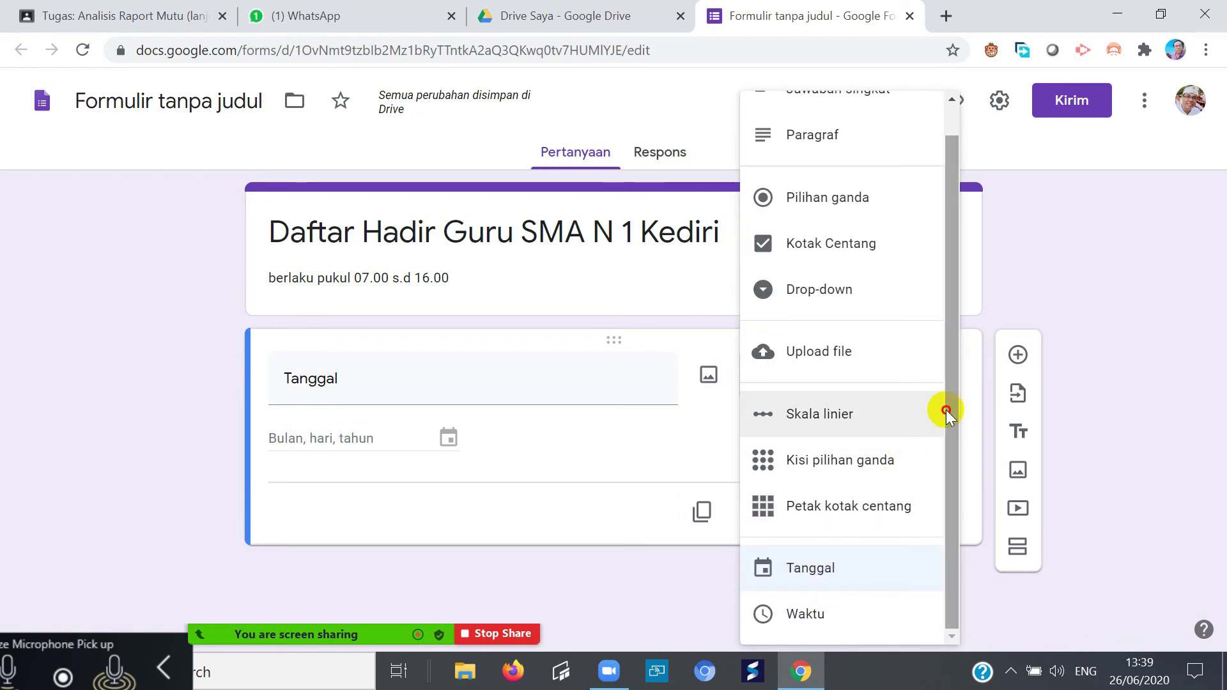
scroll(940, 416, "up", 1)
left_click(396, 470)
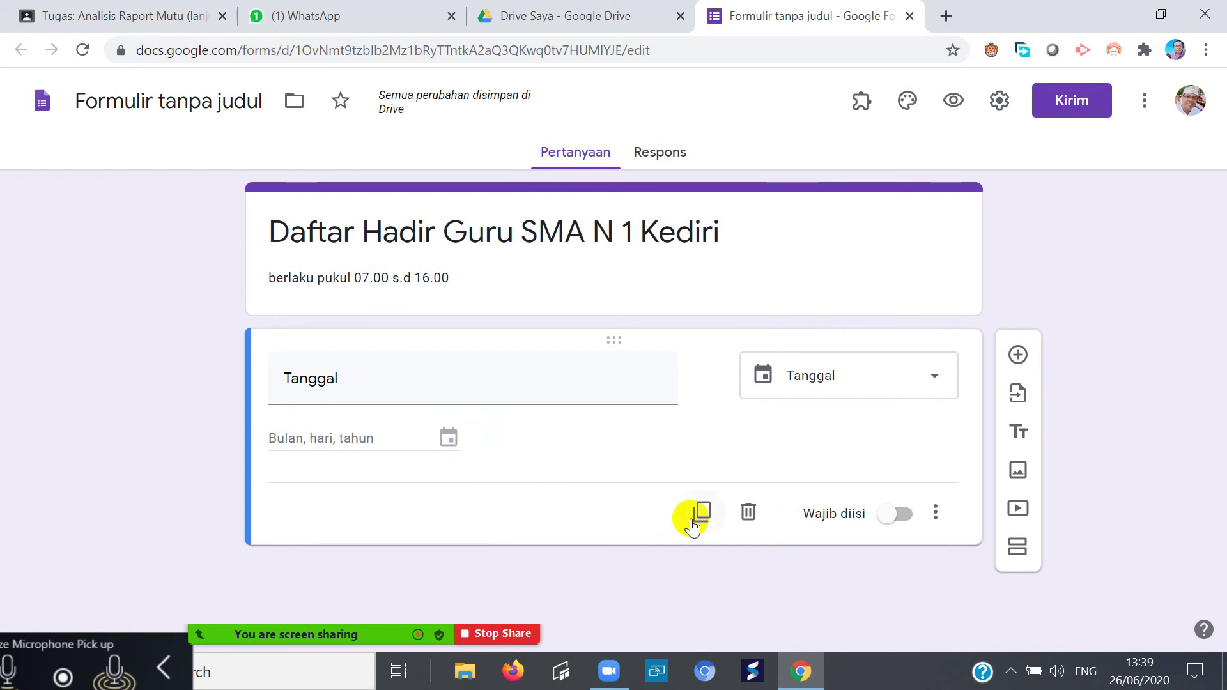
- Add a new question titled 'Nama' below Tanggal and make it a Drop-down question
left_click(1017, 355)
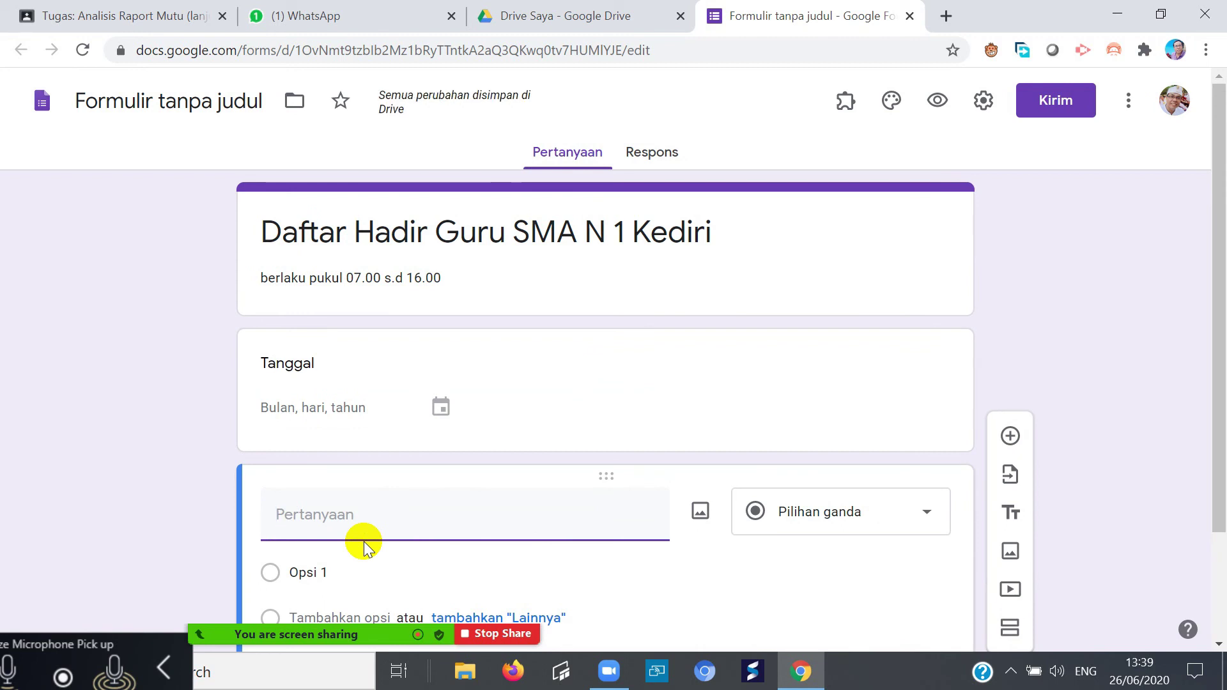
type("Nama")
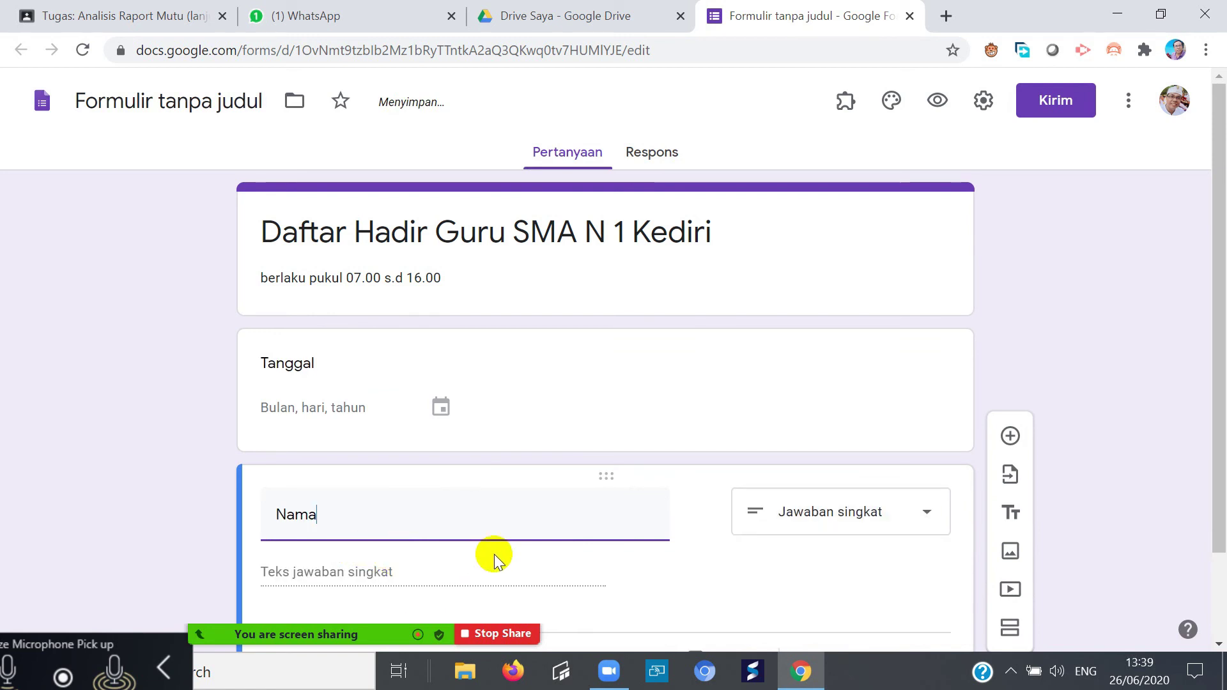
left_click(926, 513)
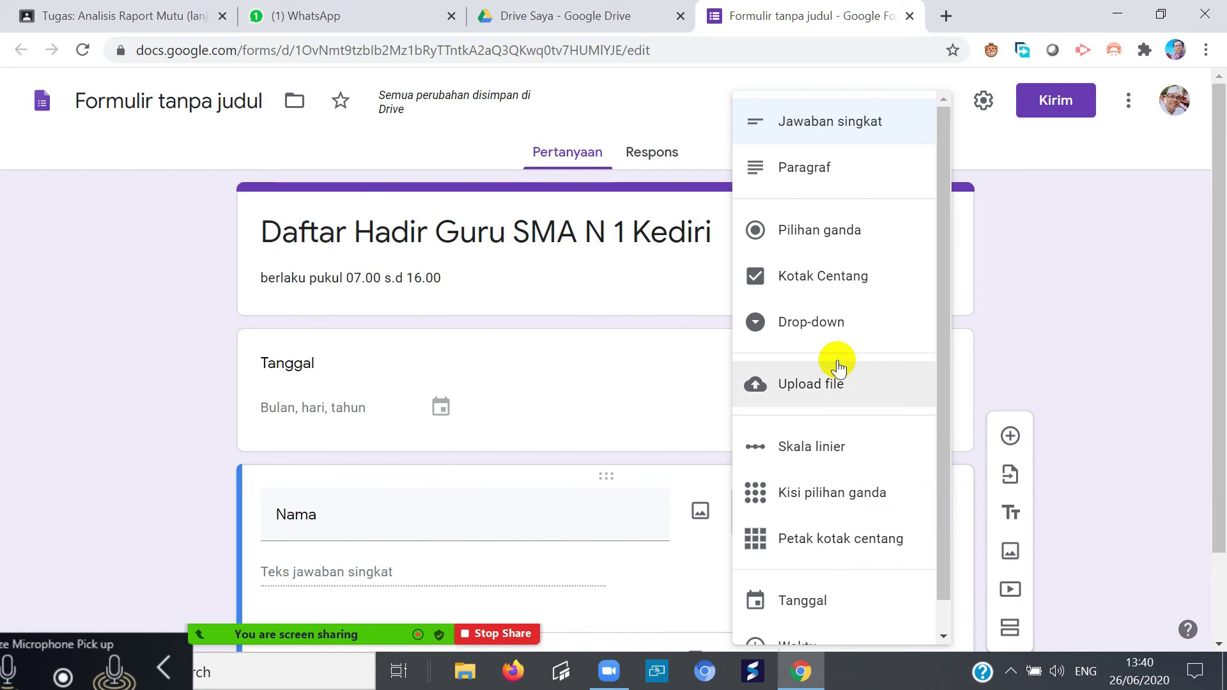
left_click(824, 326)
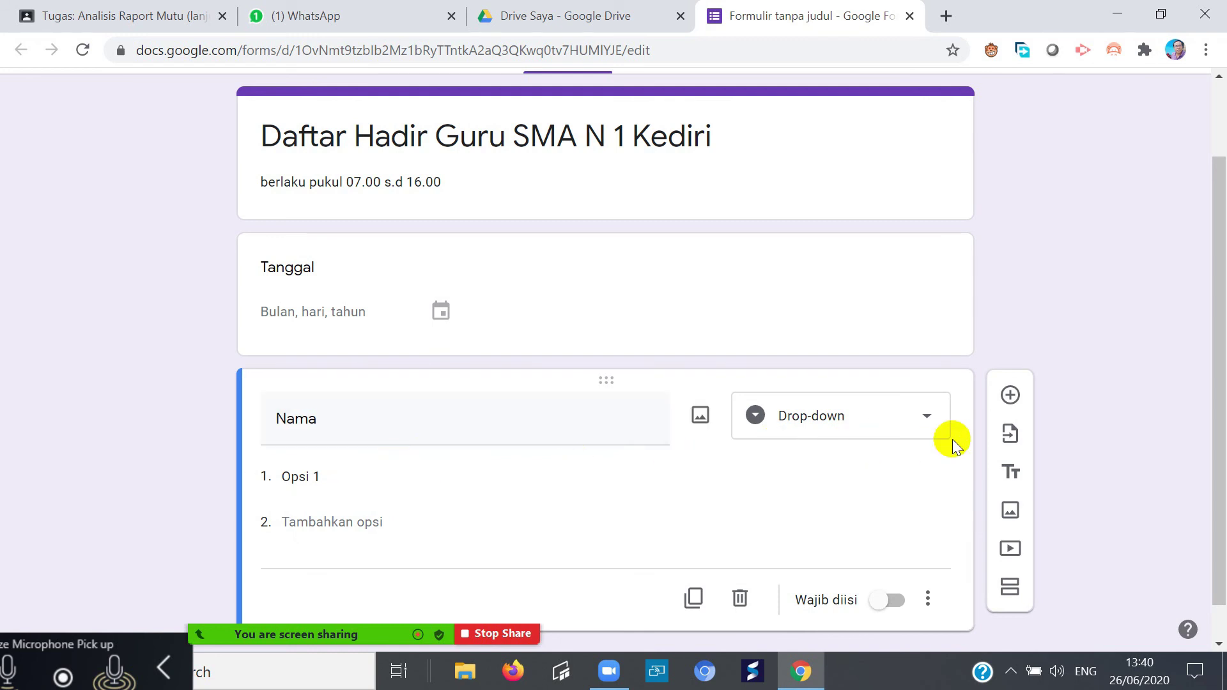
left_click(929, 418)
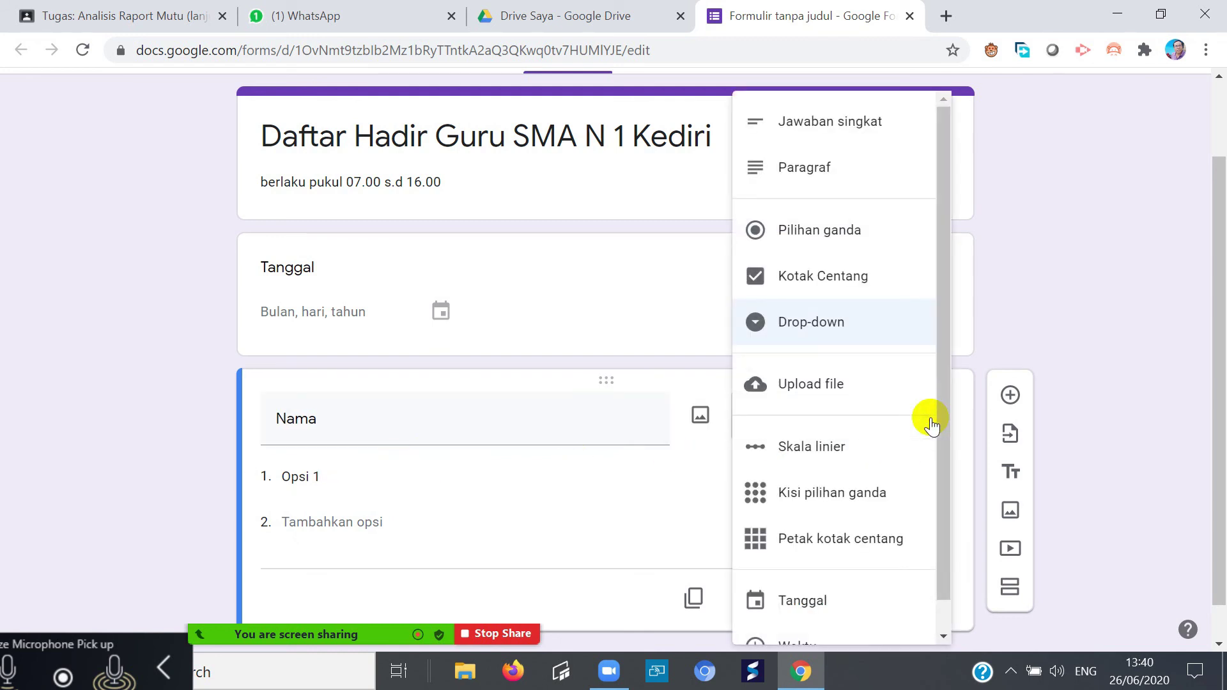
left_click(822, 324)
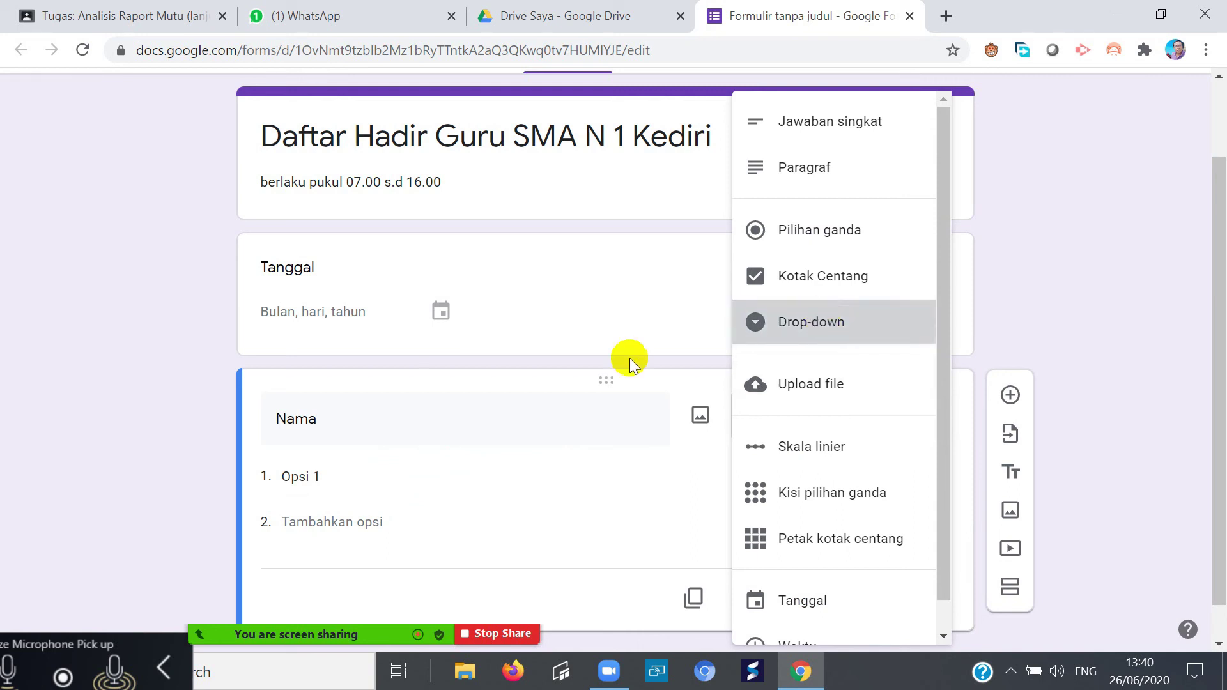
- Select the default 'Opsi 1' option text of the Nama drop-down for editing
left_click(301, 478)
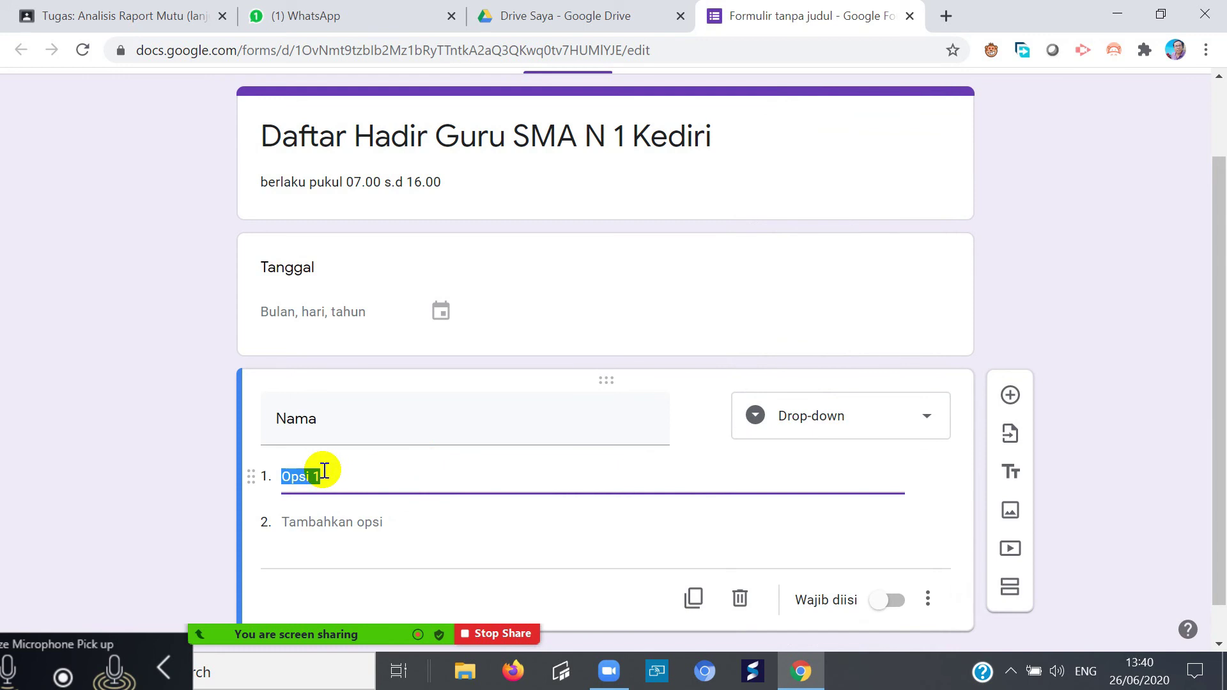
left_click(1010, 433)
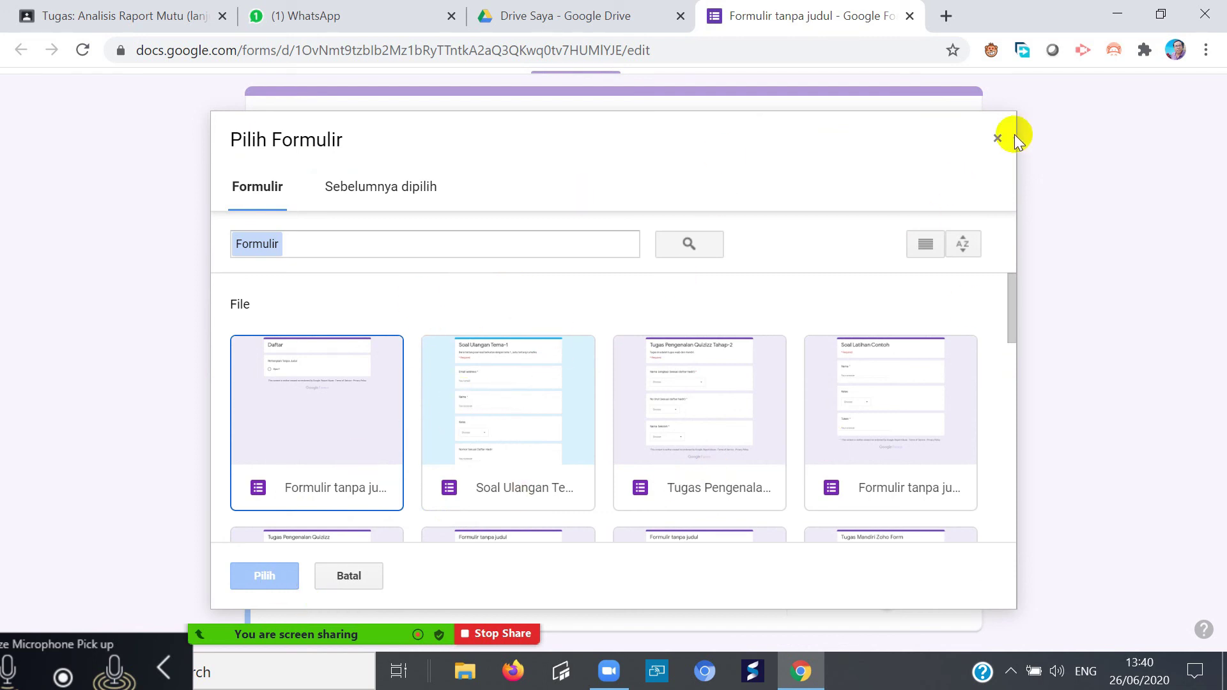
left_click(997, 138)
left_click(329, 478)
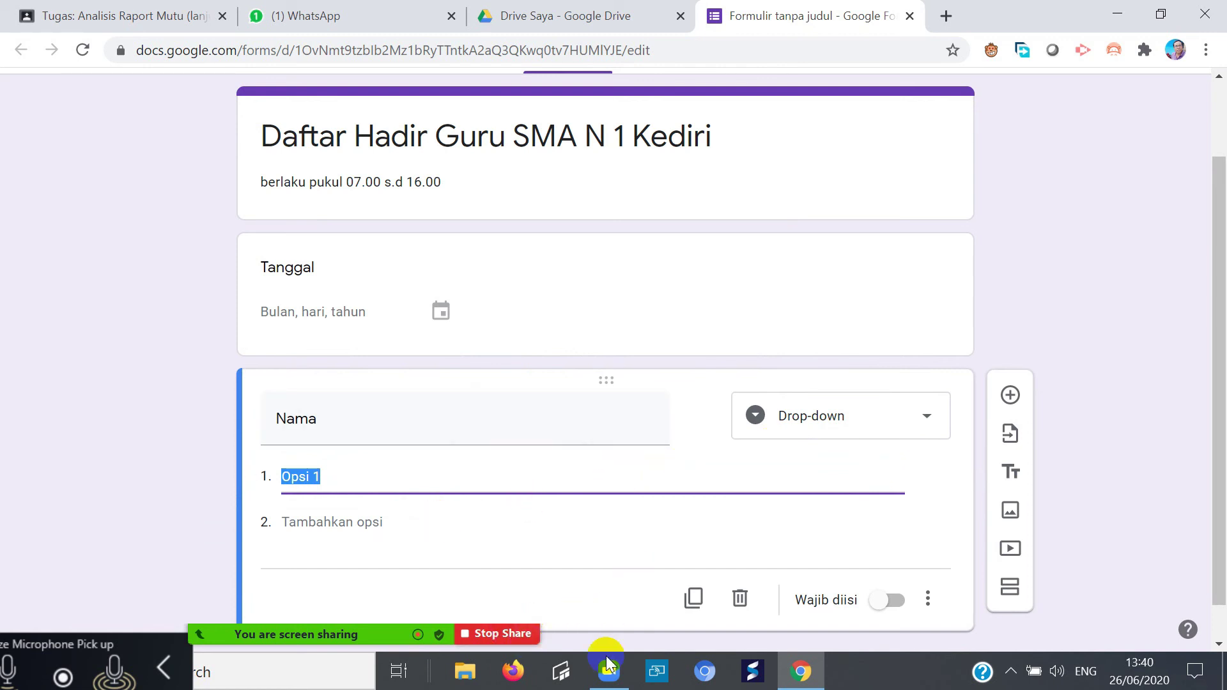
- In File Explorer, open and close the REKAP NILAI PENGAWAS BALI workbook from DATA (D:) > Berprestasi
left_click(467, 677)
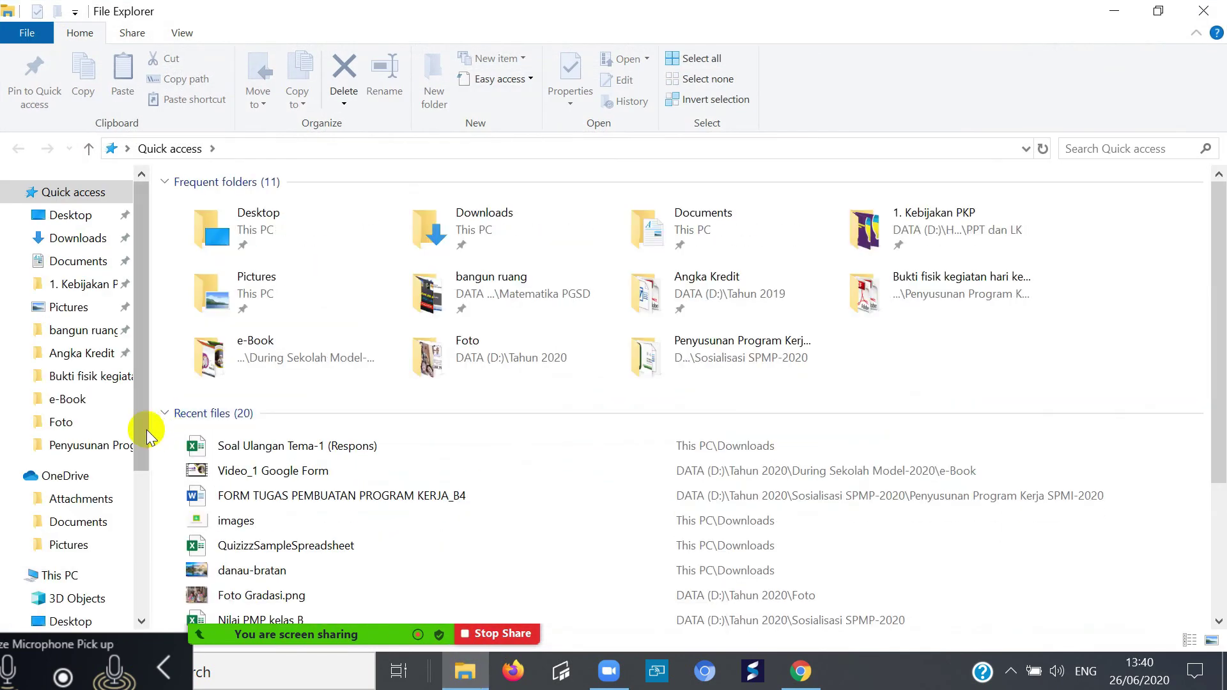
left_click_drag(140, 425, 125, 561)
left_click(77, 558)
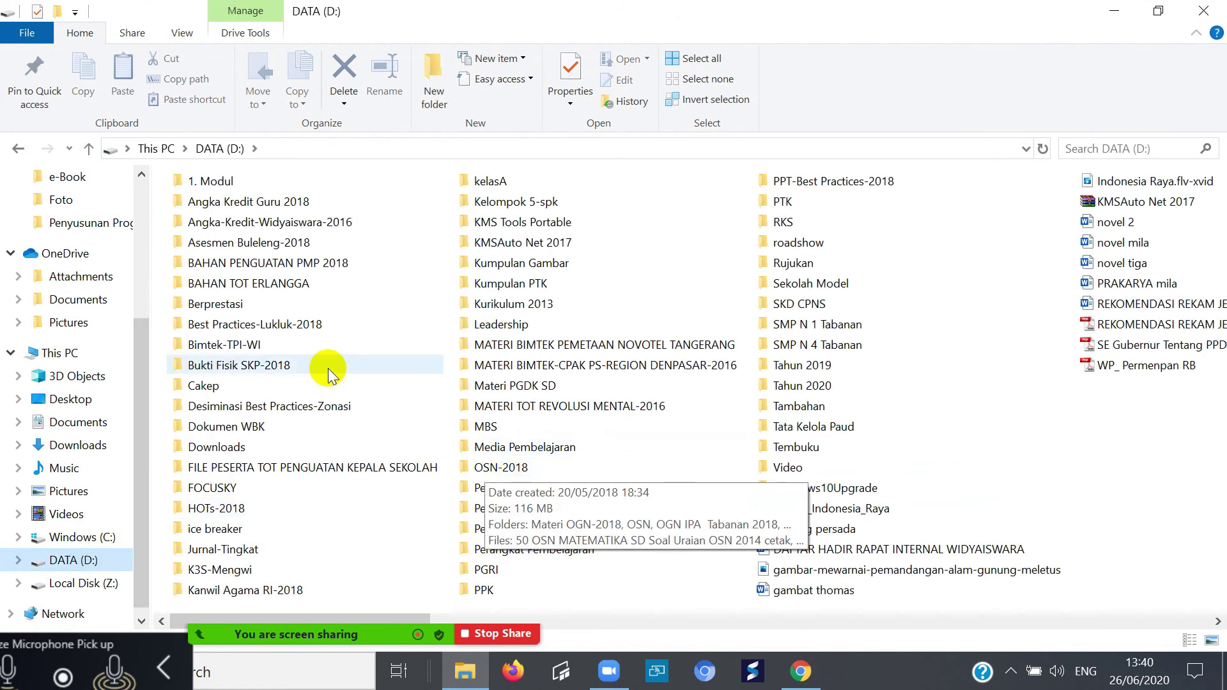
double_click(211, 305)
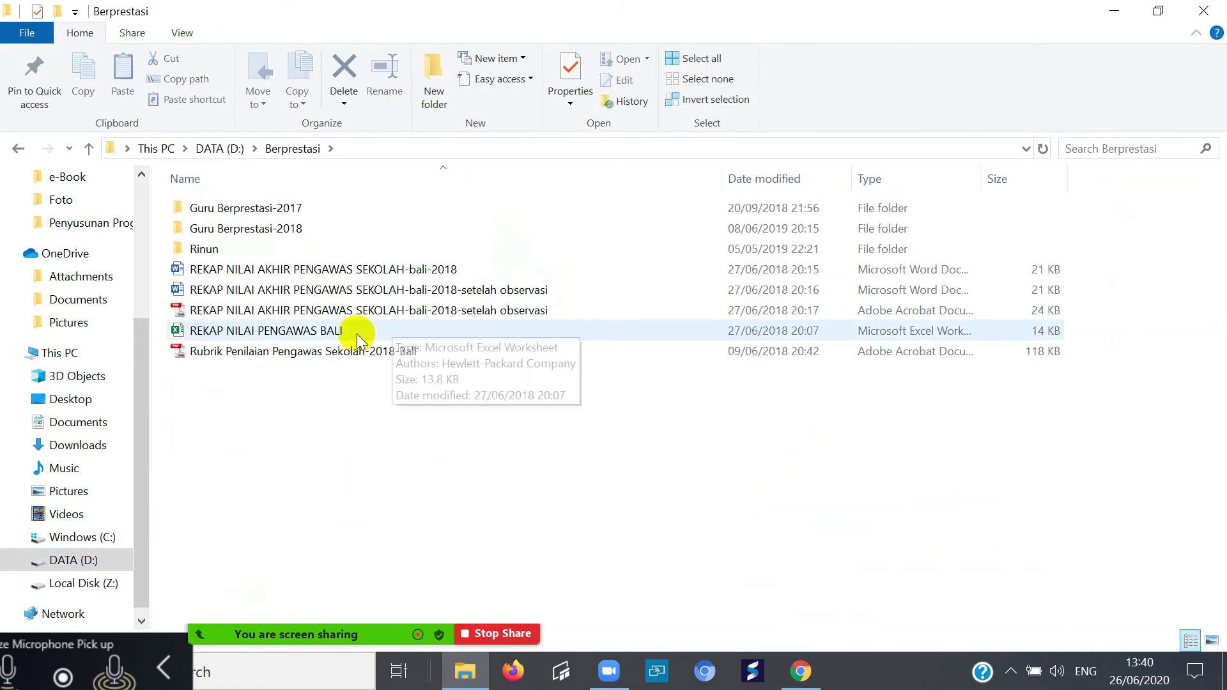
left_click(291, 336)
double_click(291, 335)
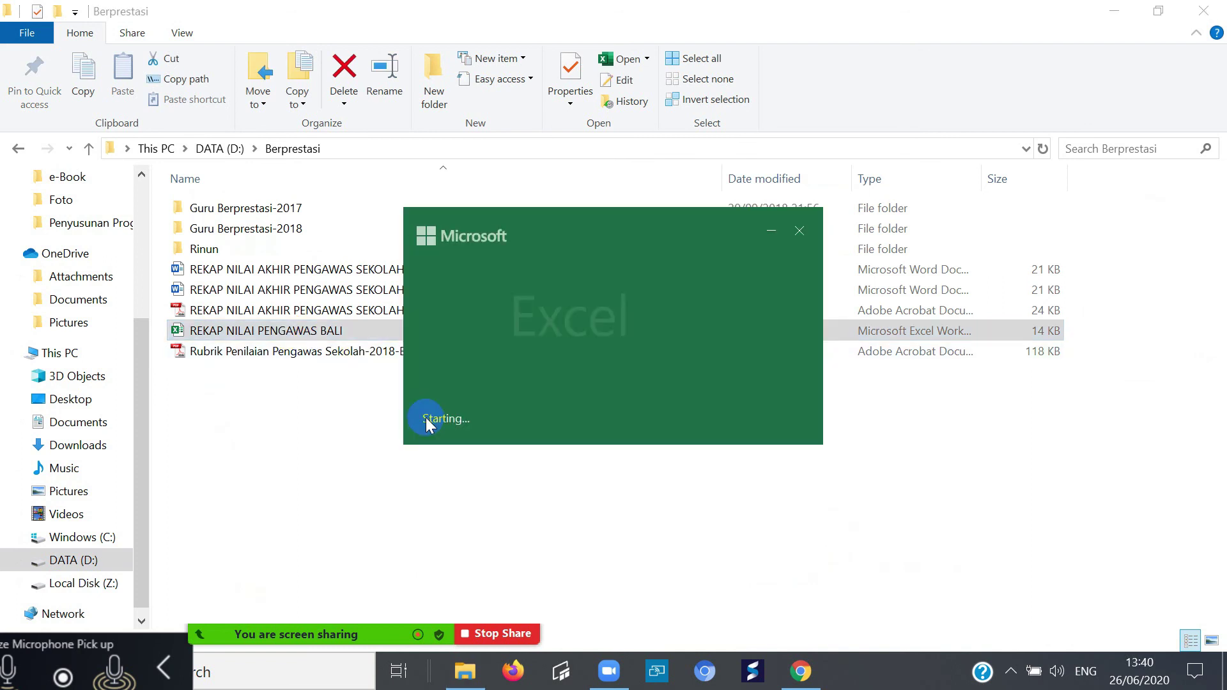
scroll(339, 504, "down", 4)
scroll(320, 521, "up", 4)
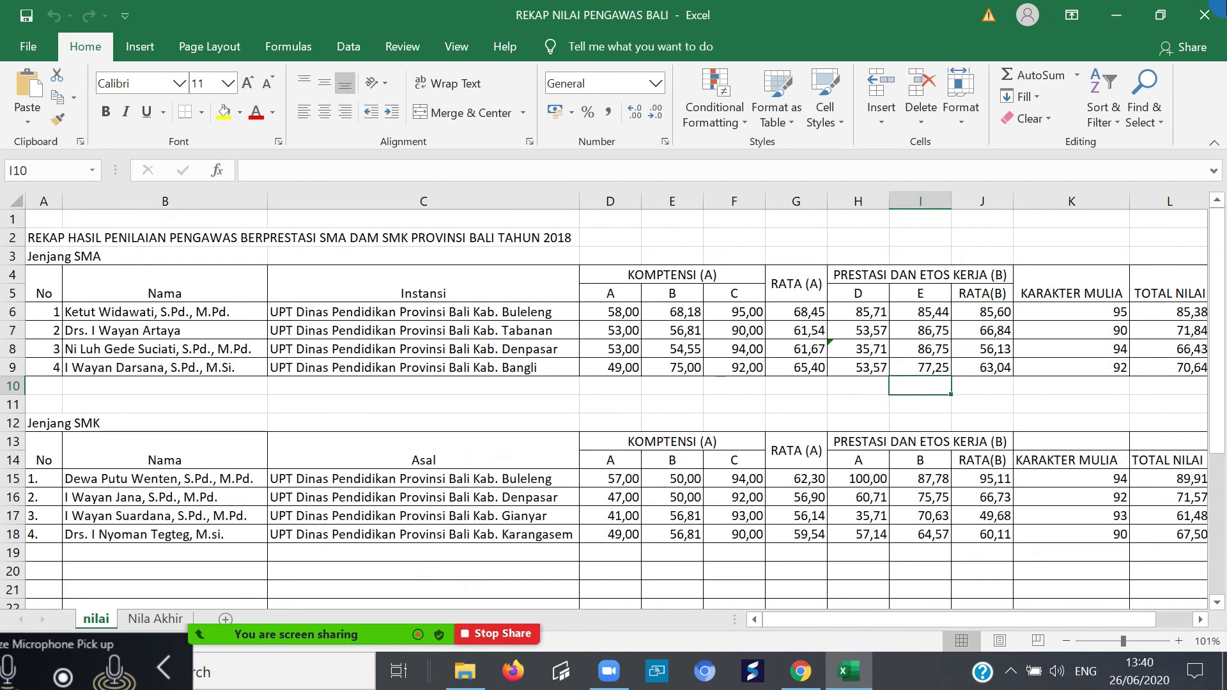
left_click(1204, 14)
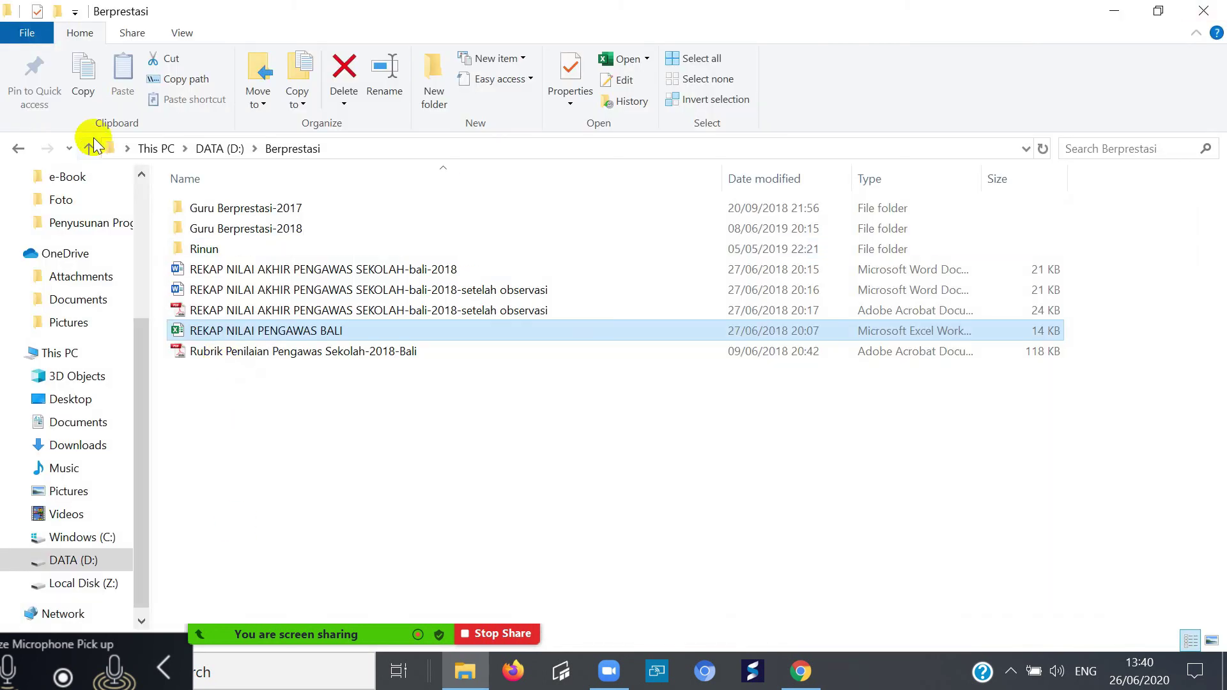
- Look through the Guru Berprestasi-2018 and 2017 folders, then return to DATA (D:)
double_click(233, 228)
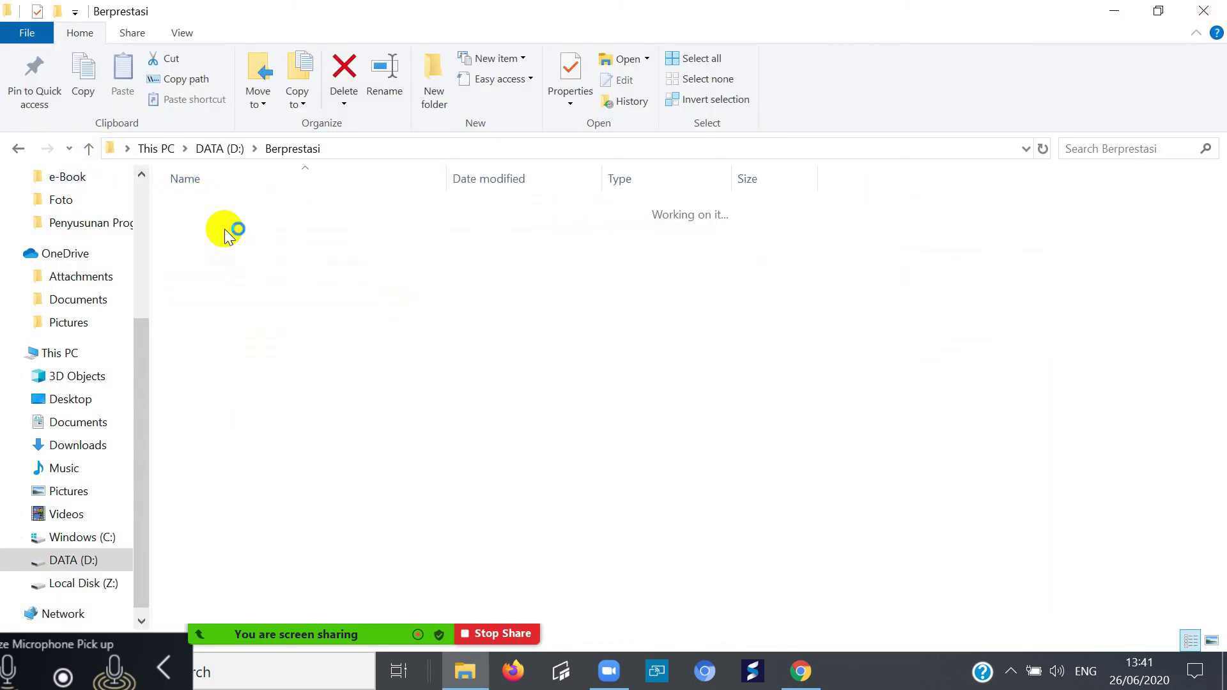
scroll(283, 246, "down", 4)
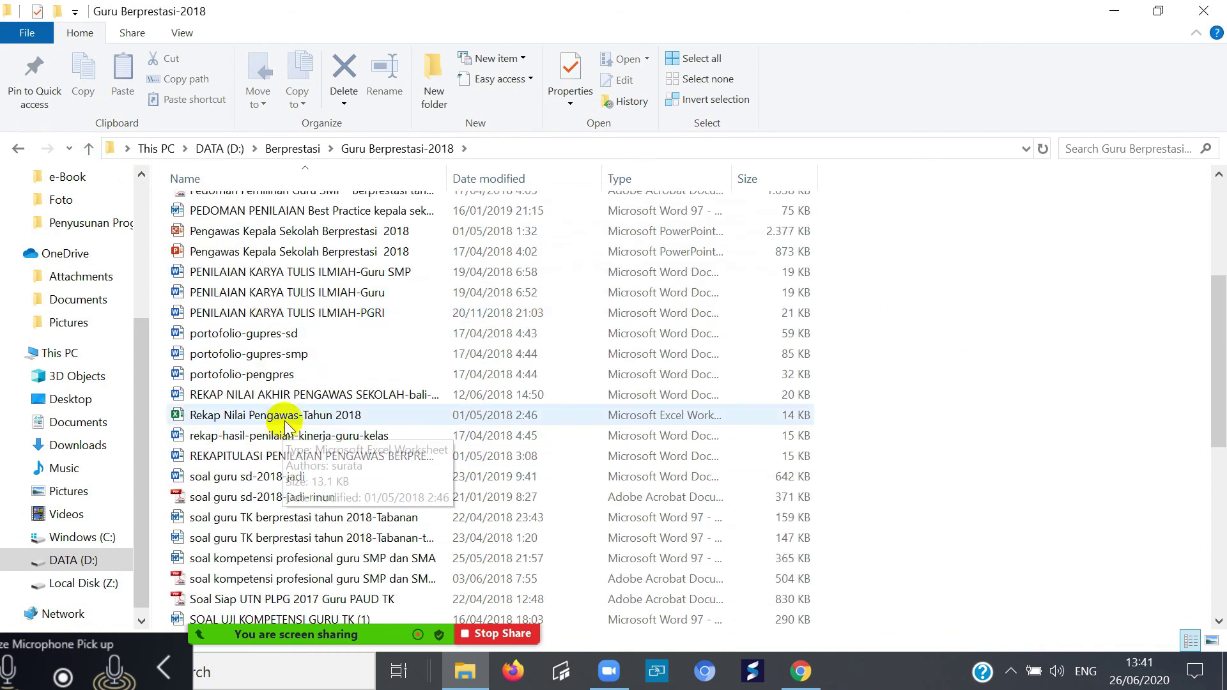
scroll(287, 427, "down", 2)
scroll(285, 426, "down", 5)
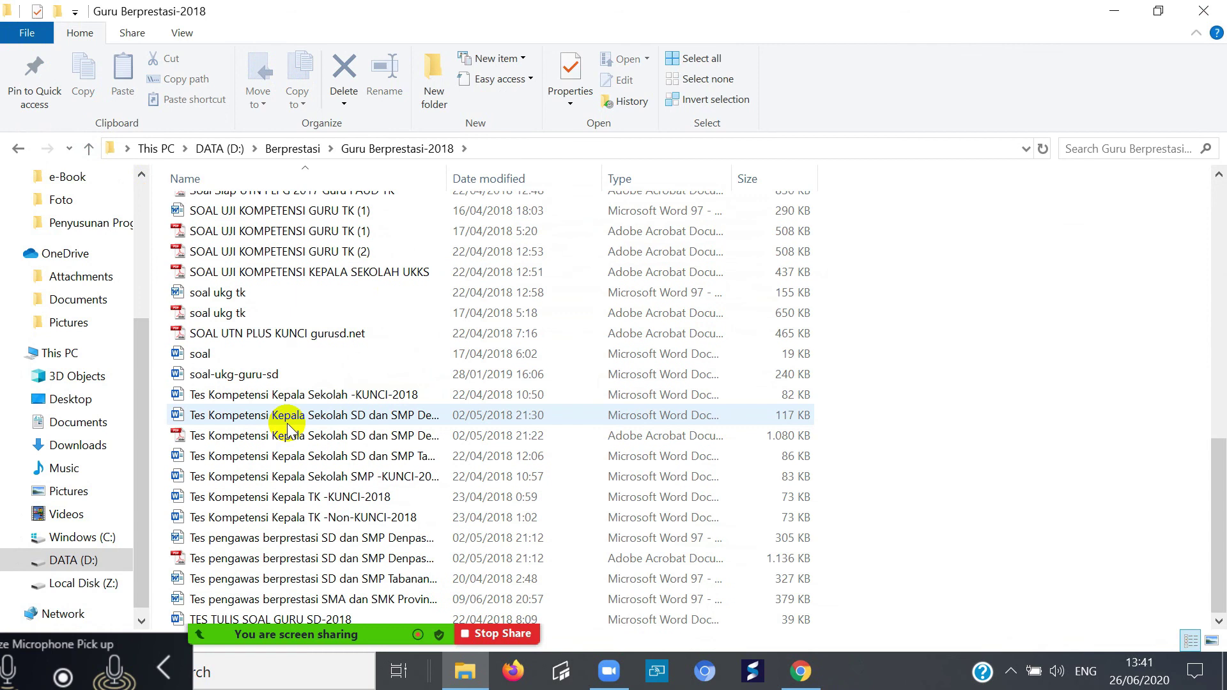
scroll(285, 428, "up", 3)
scroll(305, 365, "up", 5)
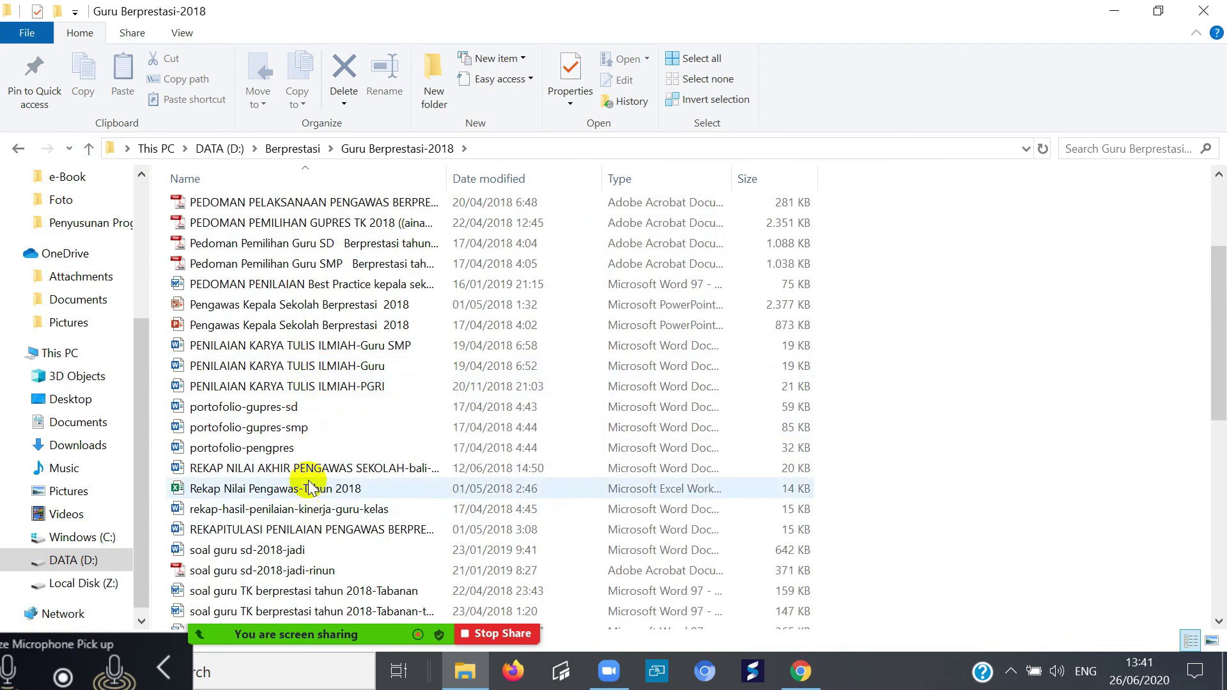
scroll(265, 348, "up", 3)
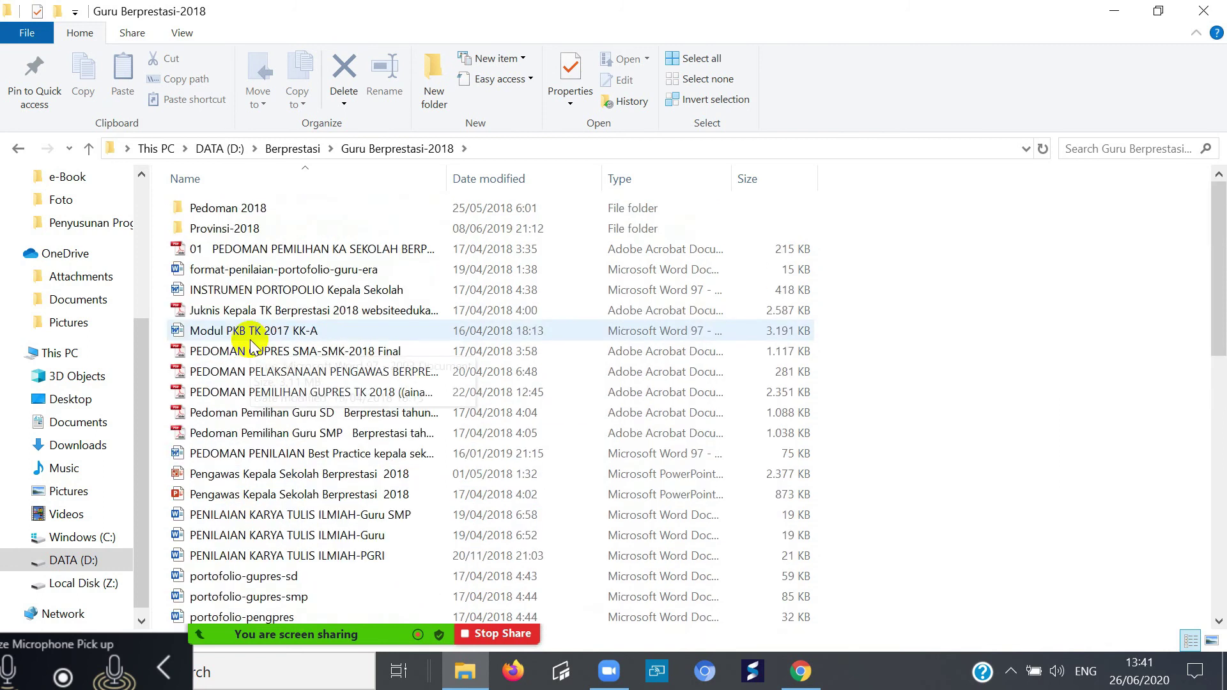
left_click(19, 150)
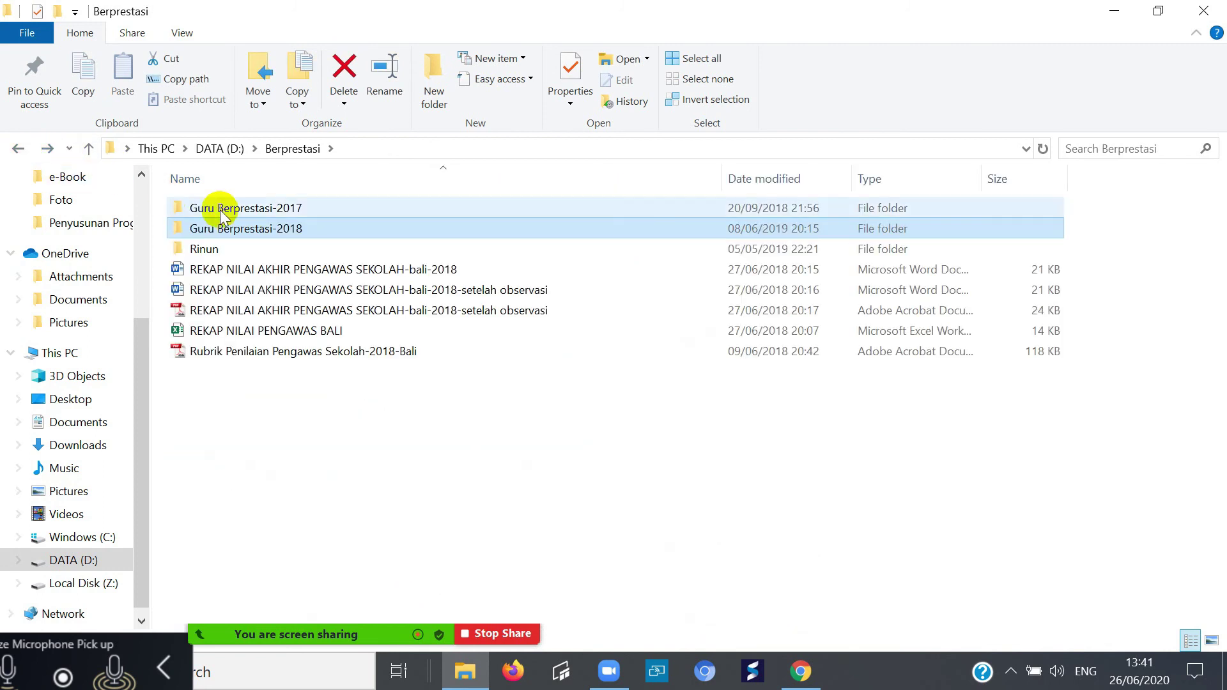
double_click(216, 209)
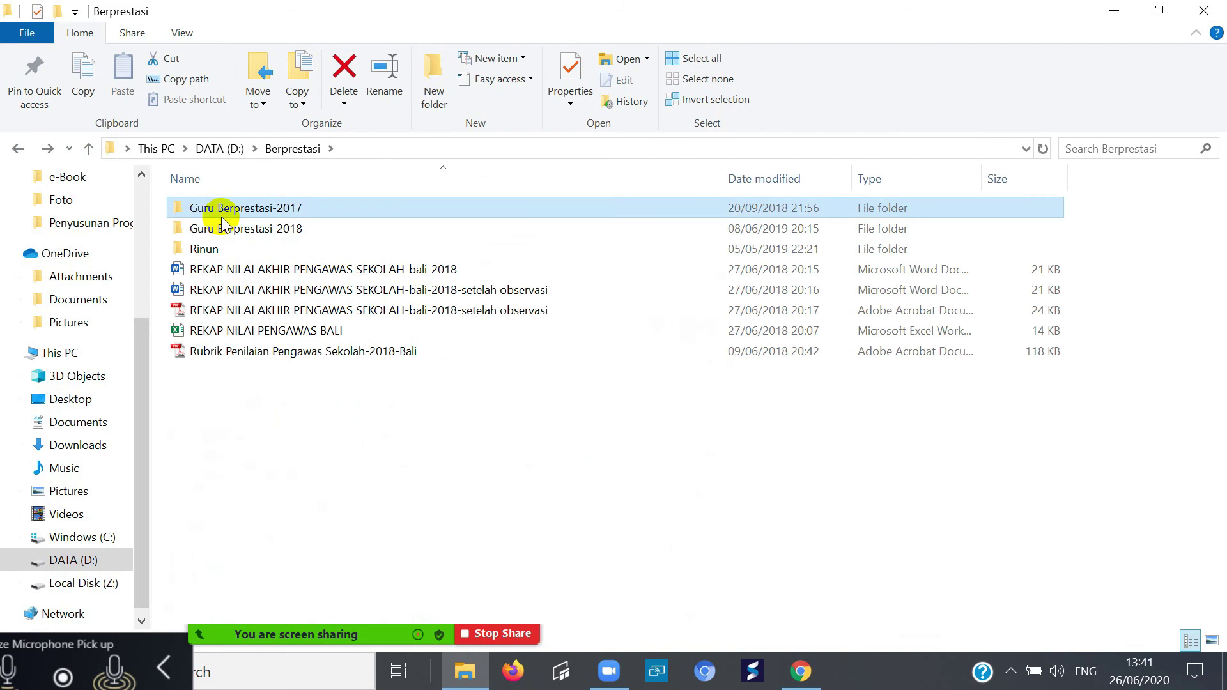
left_click(20, 148)
left_click(19, 150)
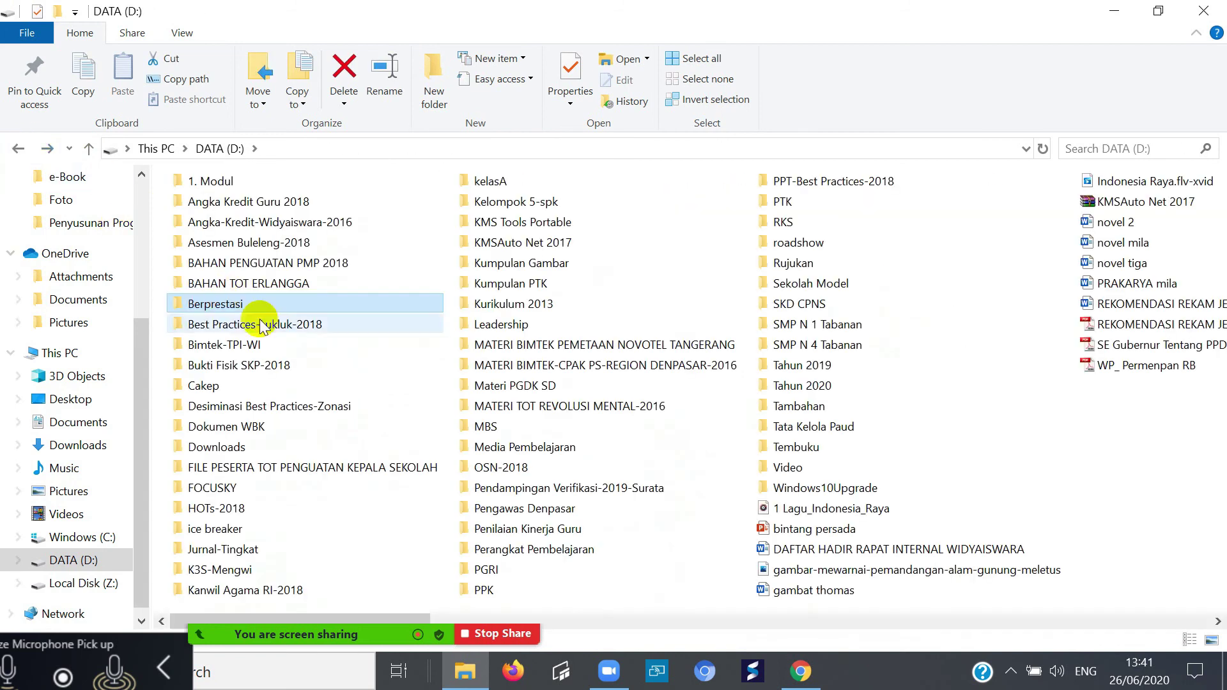
- Open the SMK principal selection recap from Tahun 2019 > Berprestasi-2019 > Kepala Sekolah
mouse_move(313, 406)
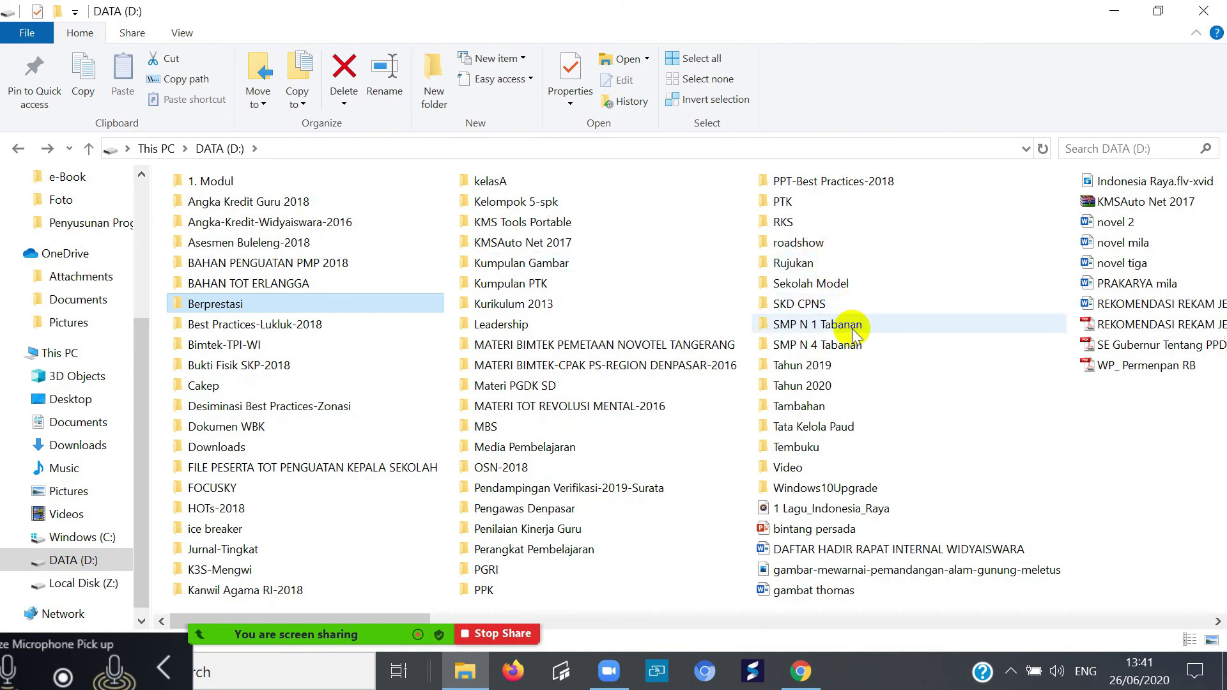
double_click(841, 365)
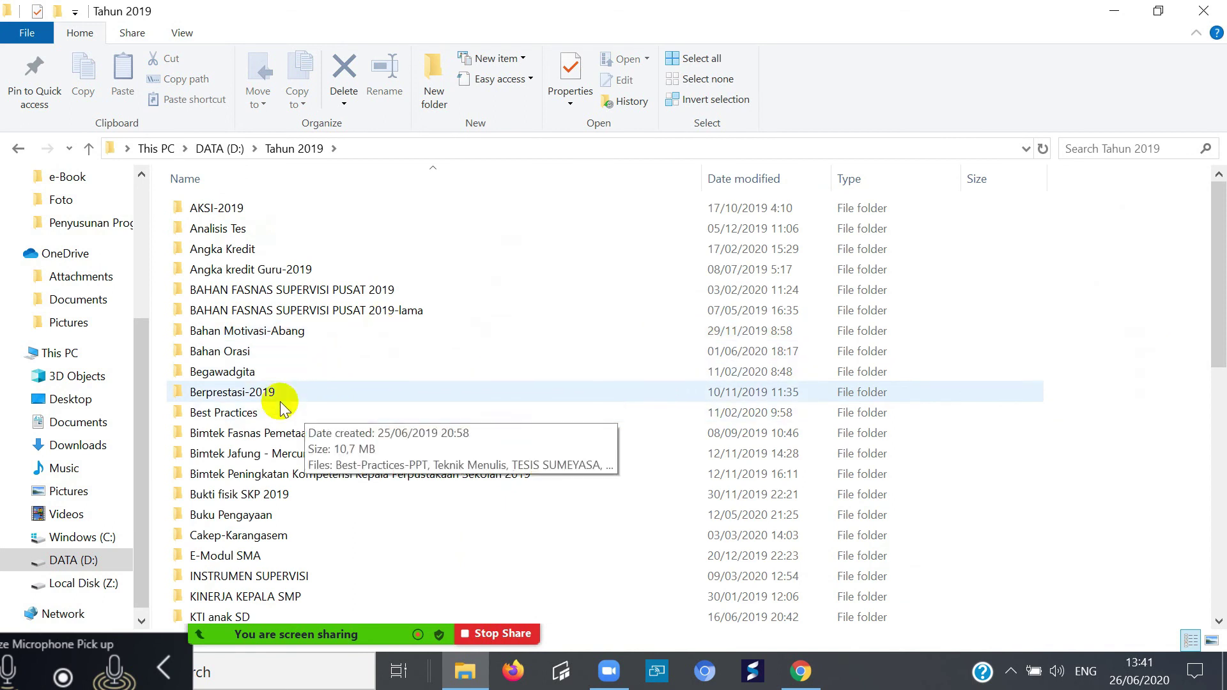
double_click(268, 391)
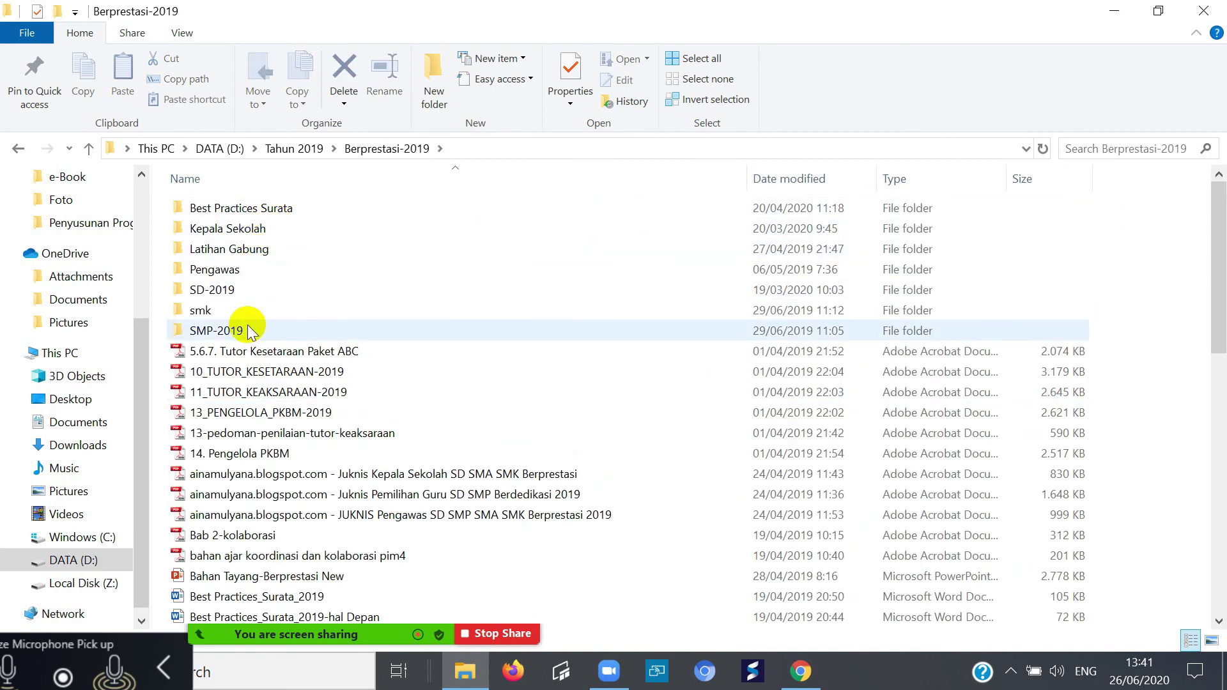
left_click(247, 231)
double_click(247, 232)
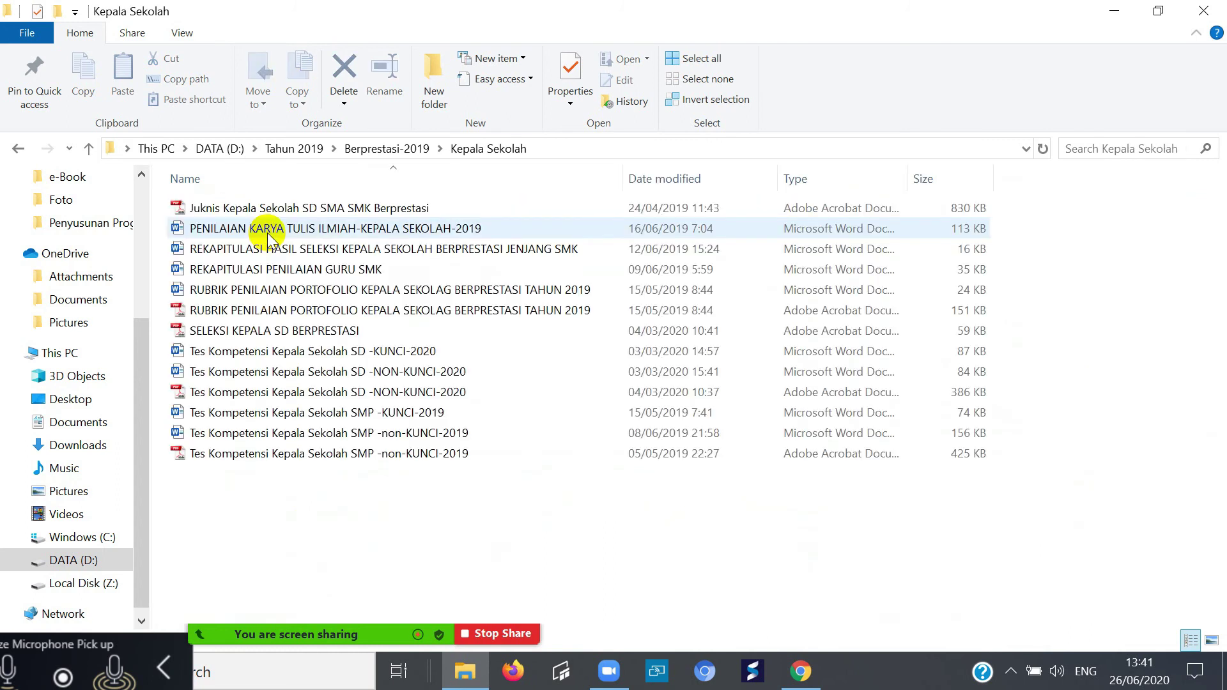
double_click(266, 255)
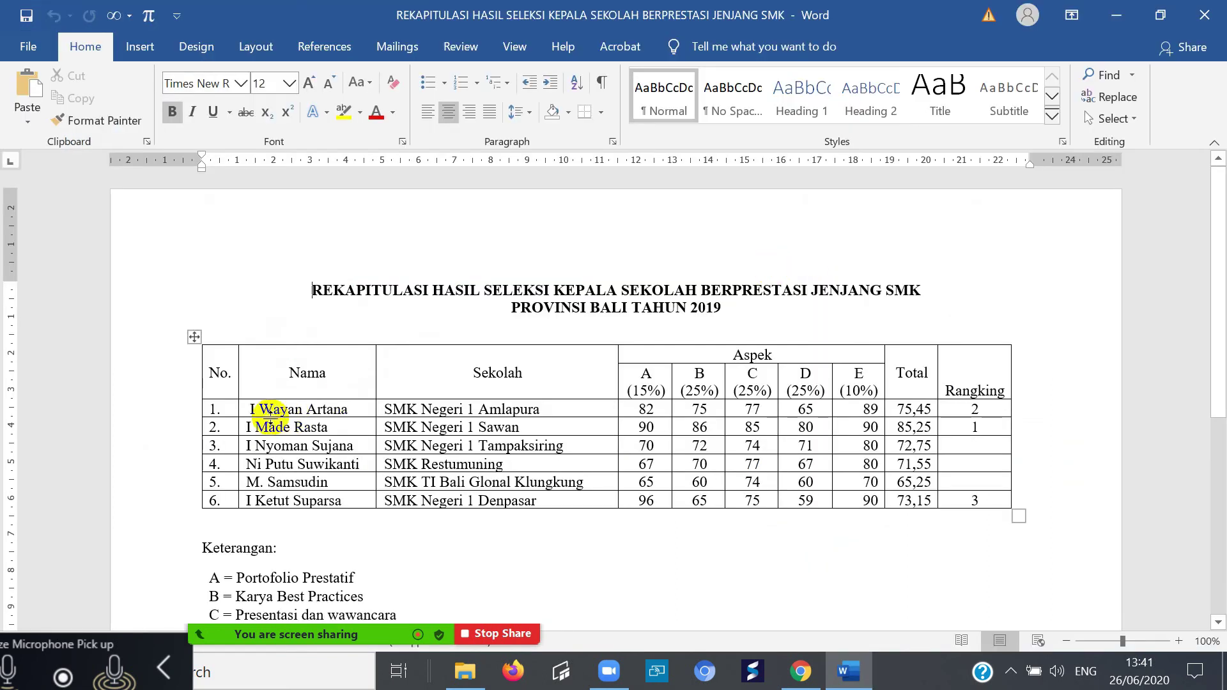
- Copy the six principal names from the recap table's Nama column and switch back to Chrome
left_click_drag(266, 407, 323, 500)
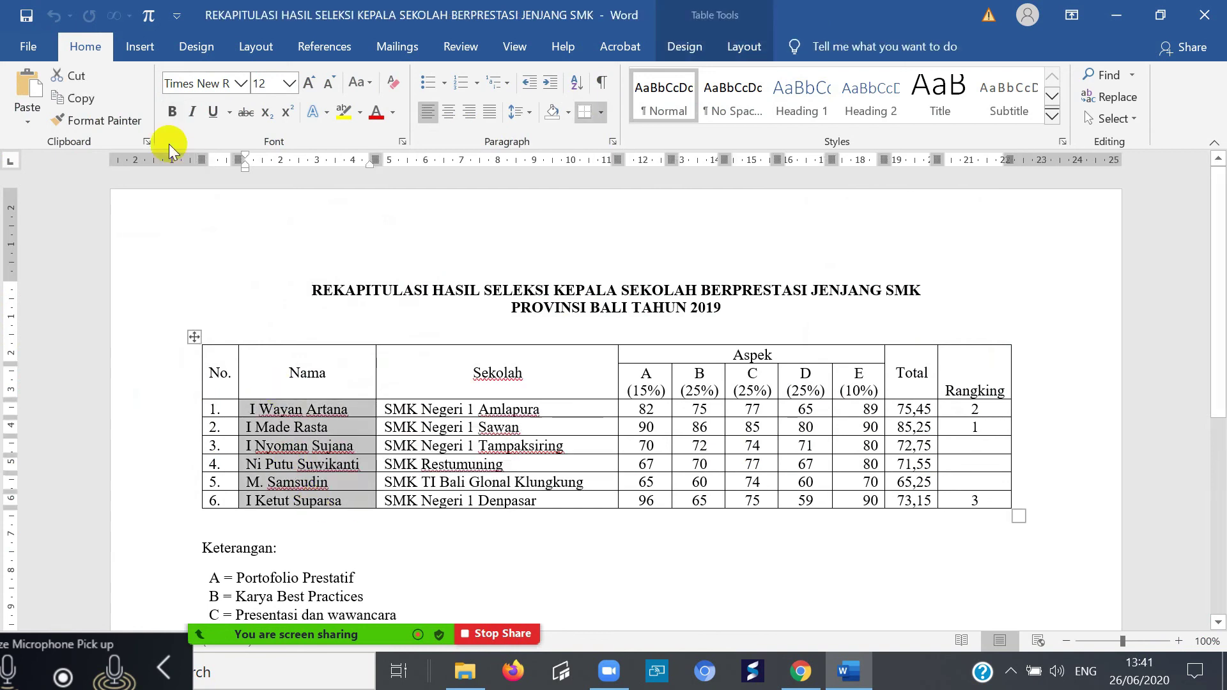
left_click(80, 99)
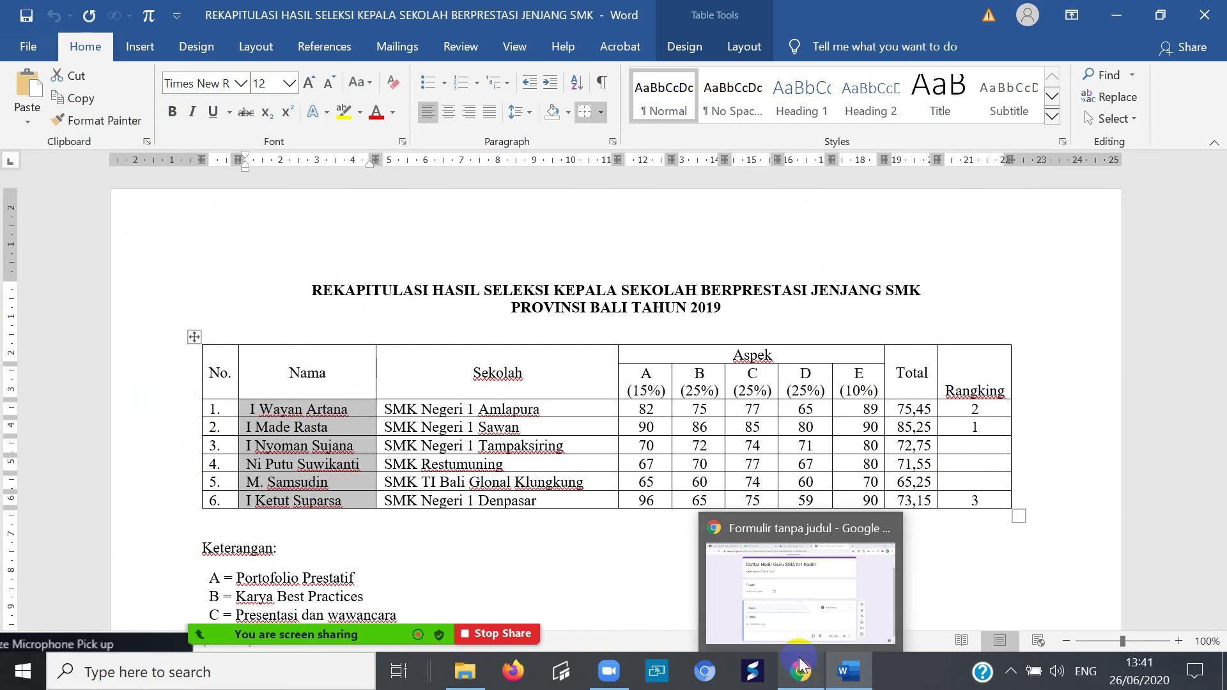
left_click(791, 671)
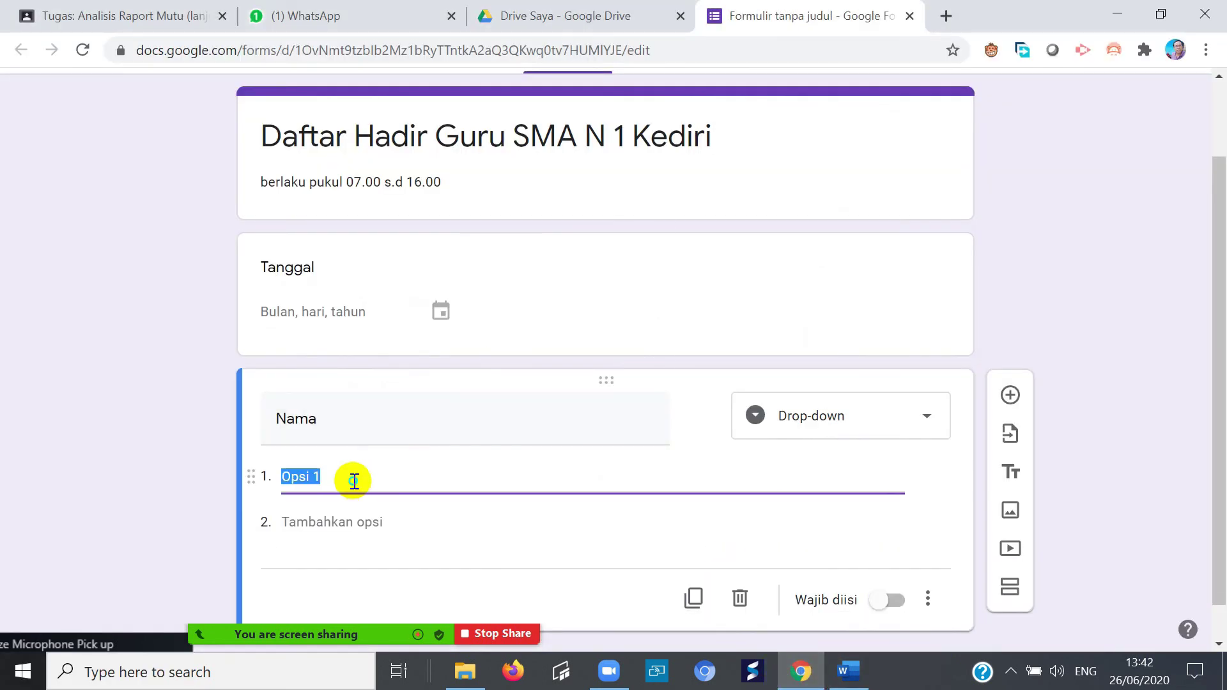
- Paste the six copied names over 'Opsi 1' as the Nama drop-down's options
right_click(354, 481)
left_click(428, 275)
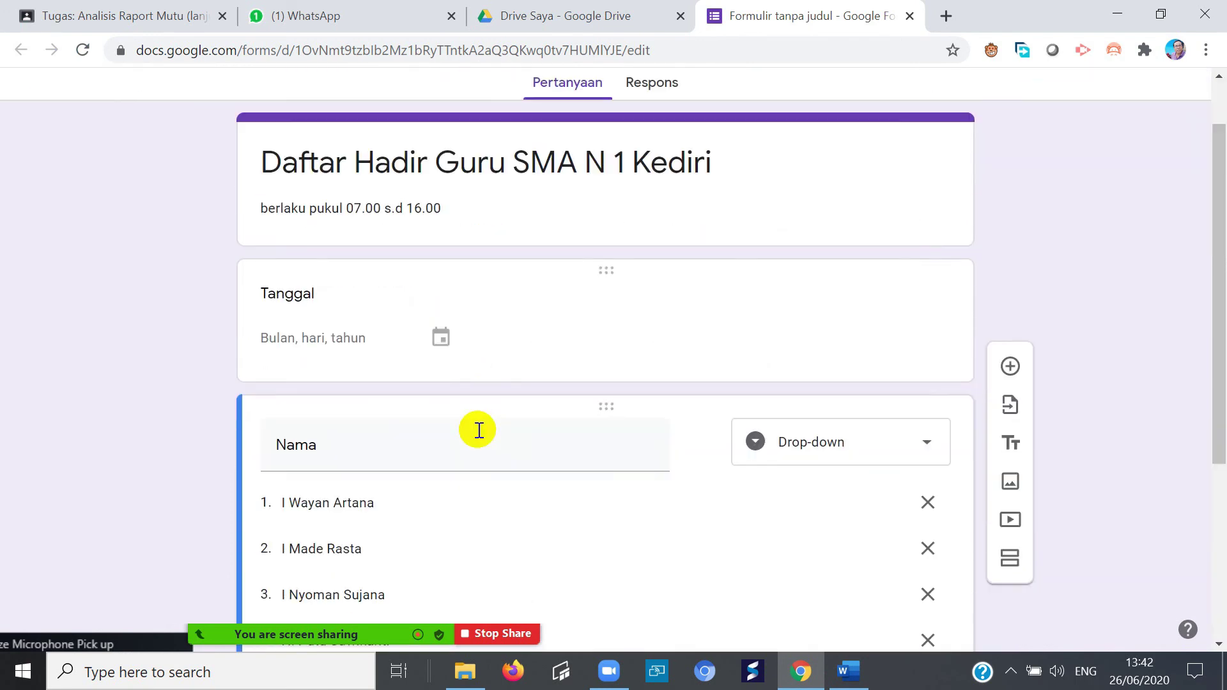
scroll(505, 388, "up", 5)
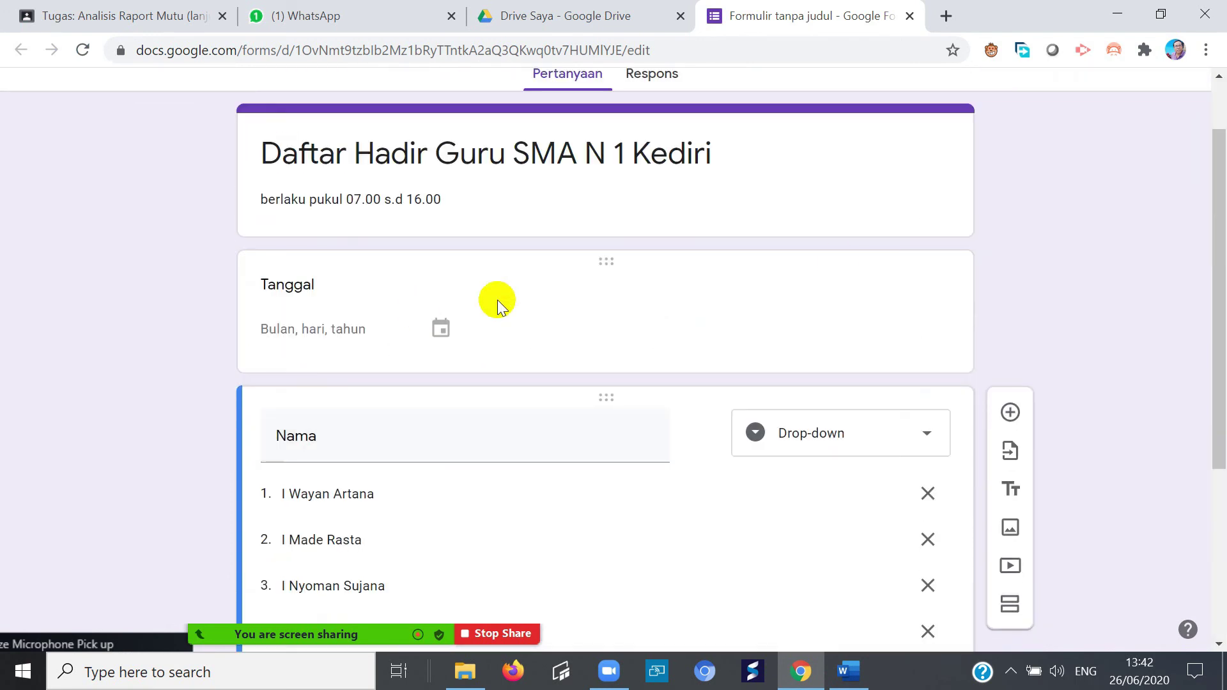
scroll(464, 548, "down", 5)
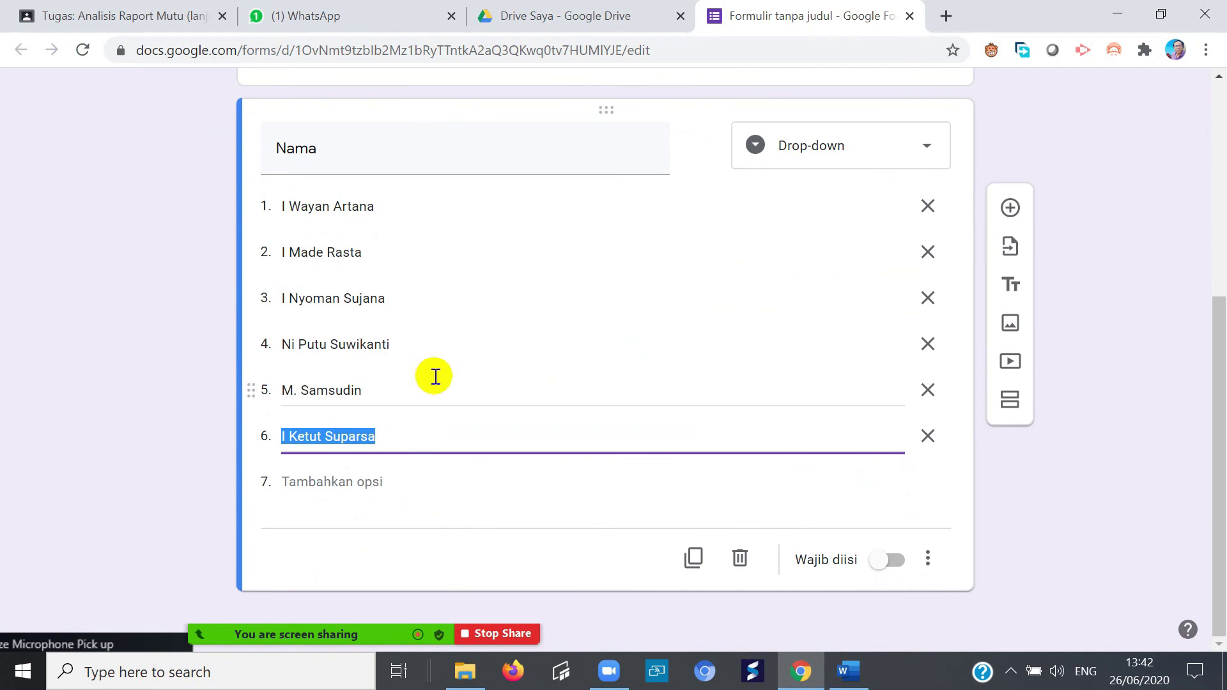
left_click(540, 344)
scroll(523, 337, "up", 5)
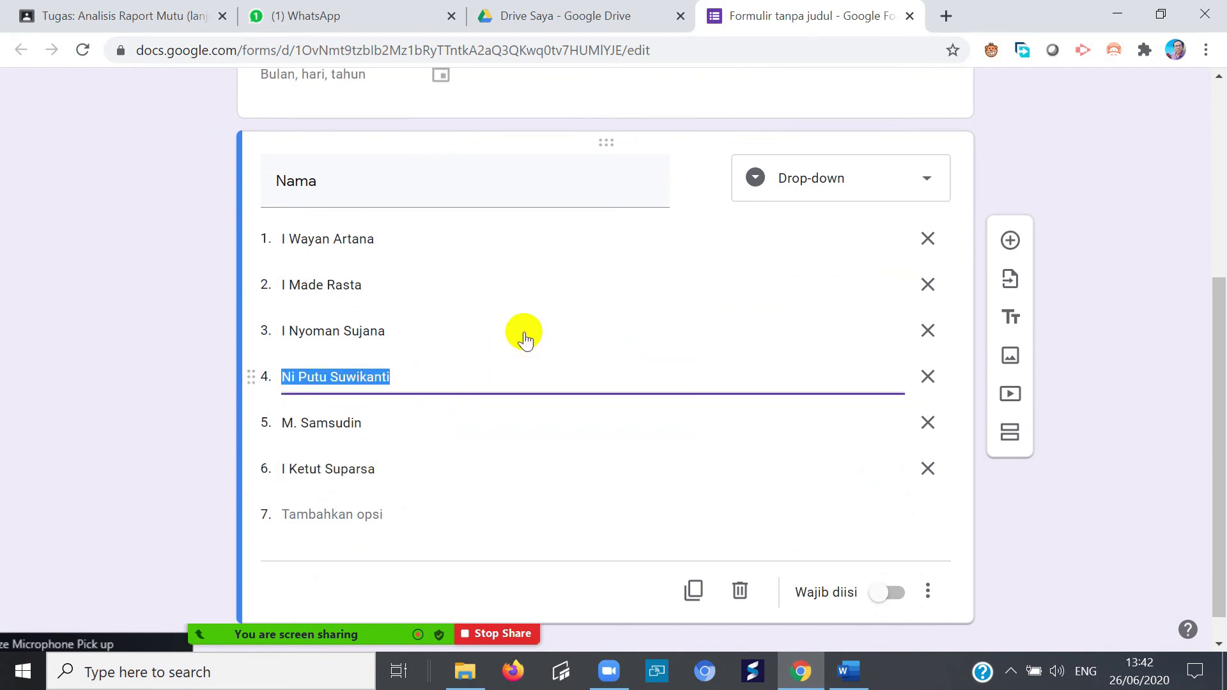
scroll(584, 548, "down", 5)
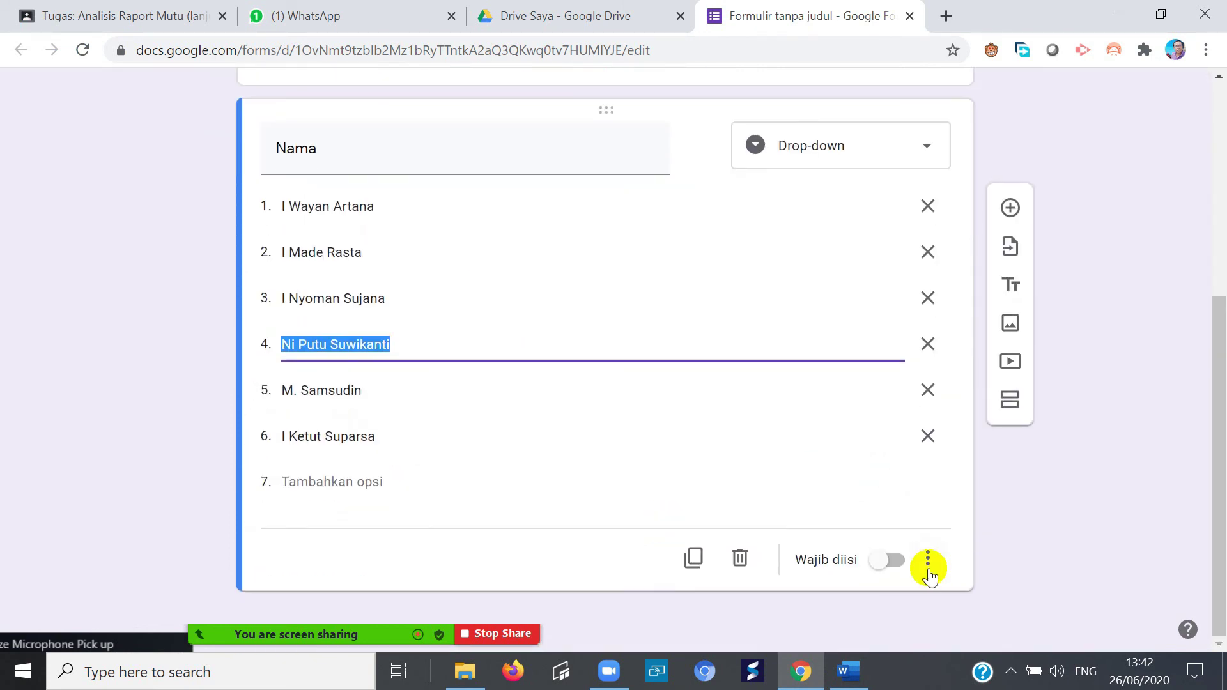
- Turn on Wajib diisi so the Nama question is required
left_click(897, 562)
scroll(432, 351, "up", 5)
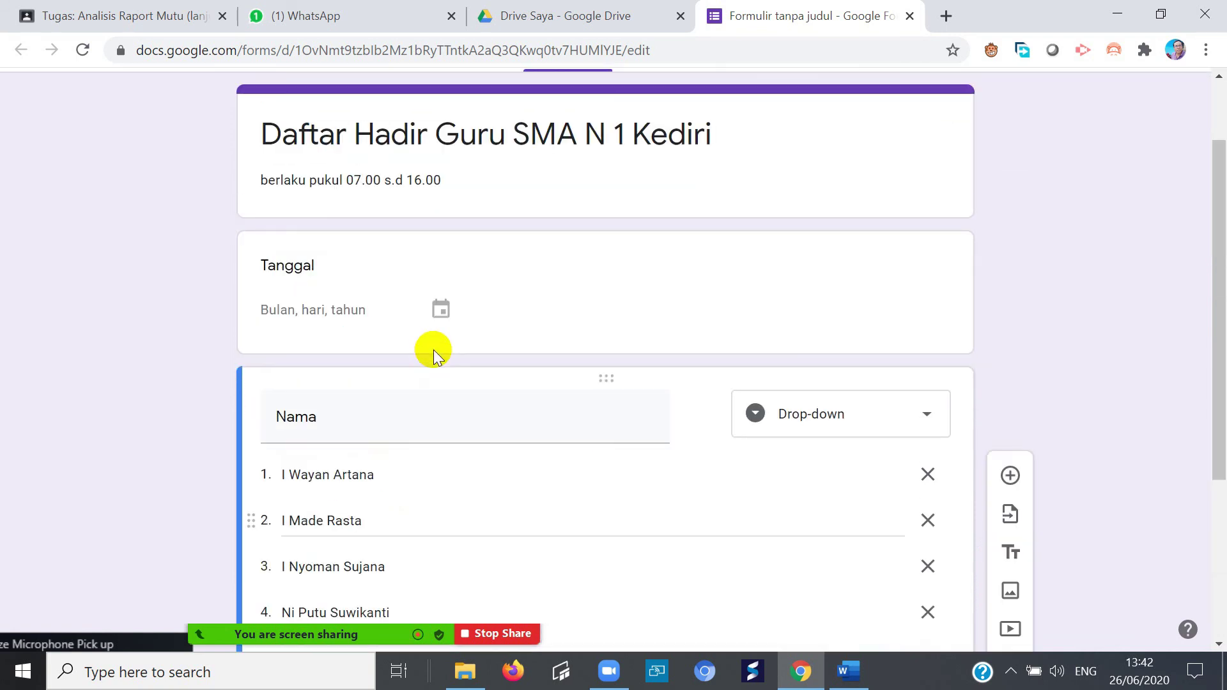
scroll(432, 350, "down", 3)
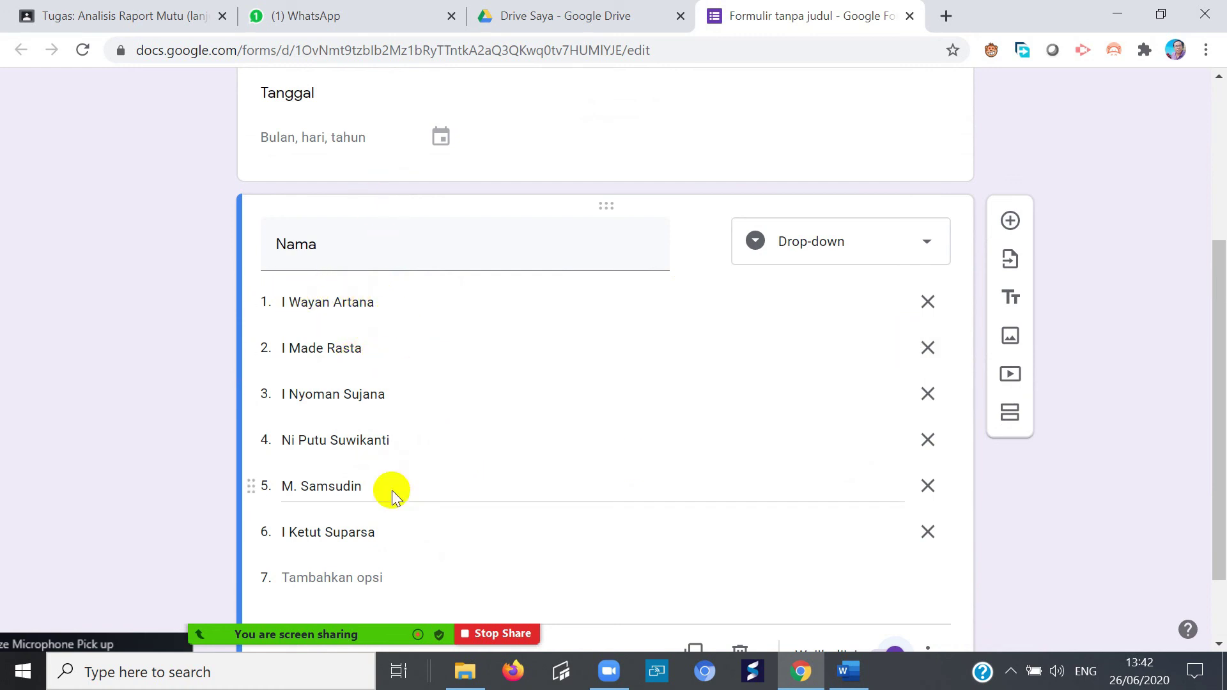
scroll(401, 496, "down", 1)
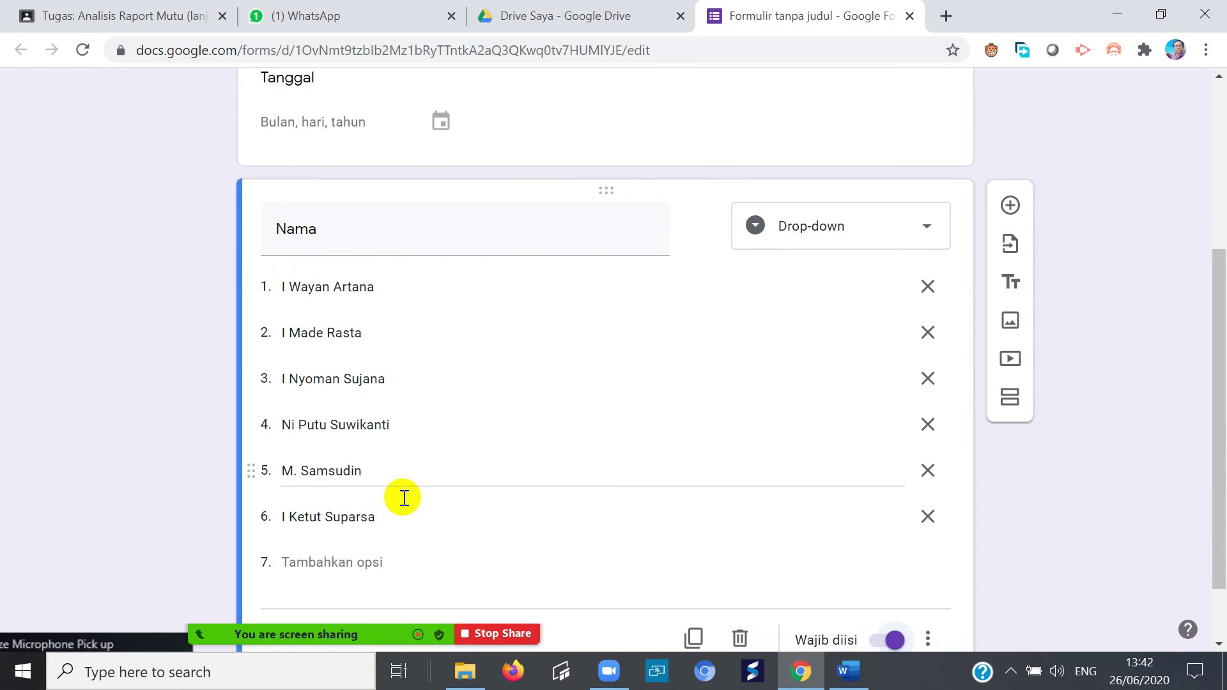
scroll(397, 492, "up", 3)
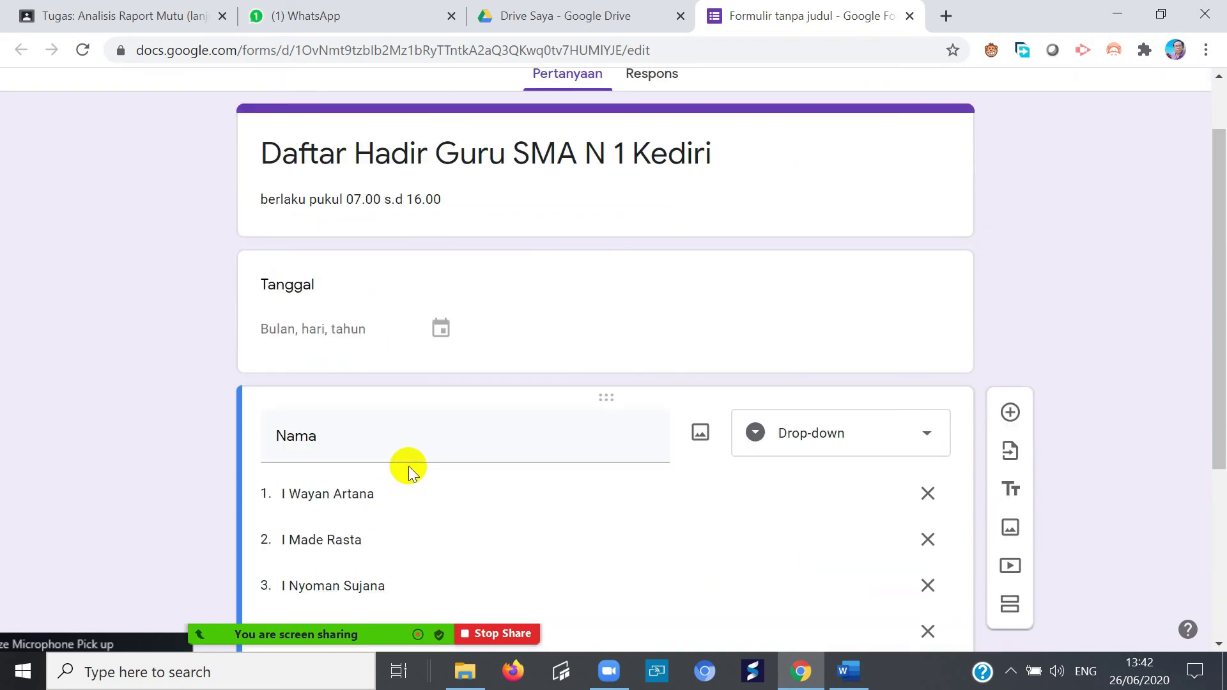
scroll(405, 466, "down", 3)
- Add a required question titled 'NIP' below the Nama question
left_click(1010, 207)
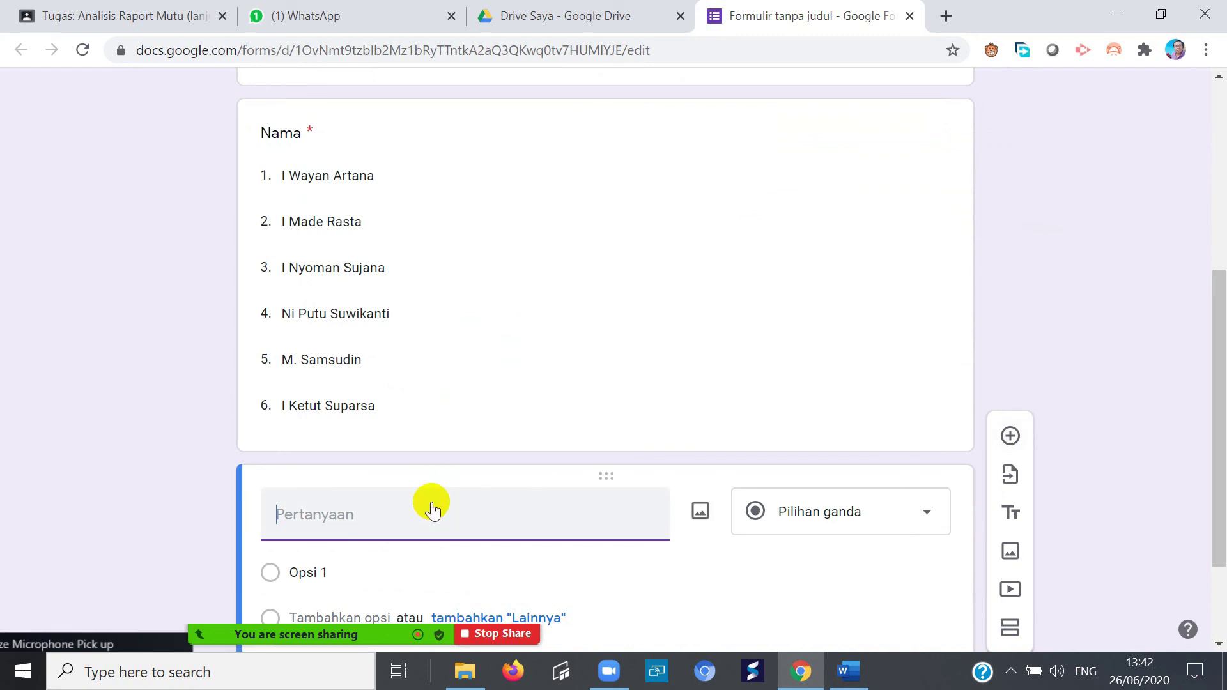
scroll(416, 536, "down", 1)
type("NIP")
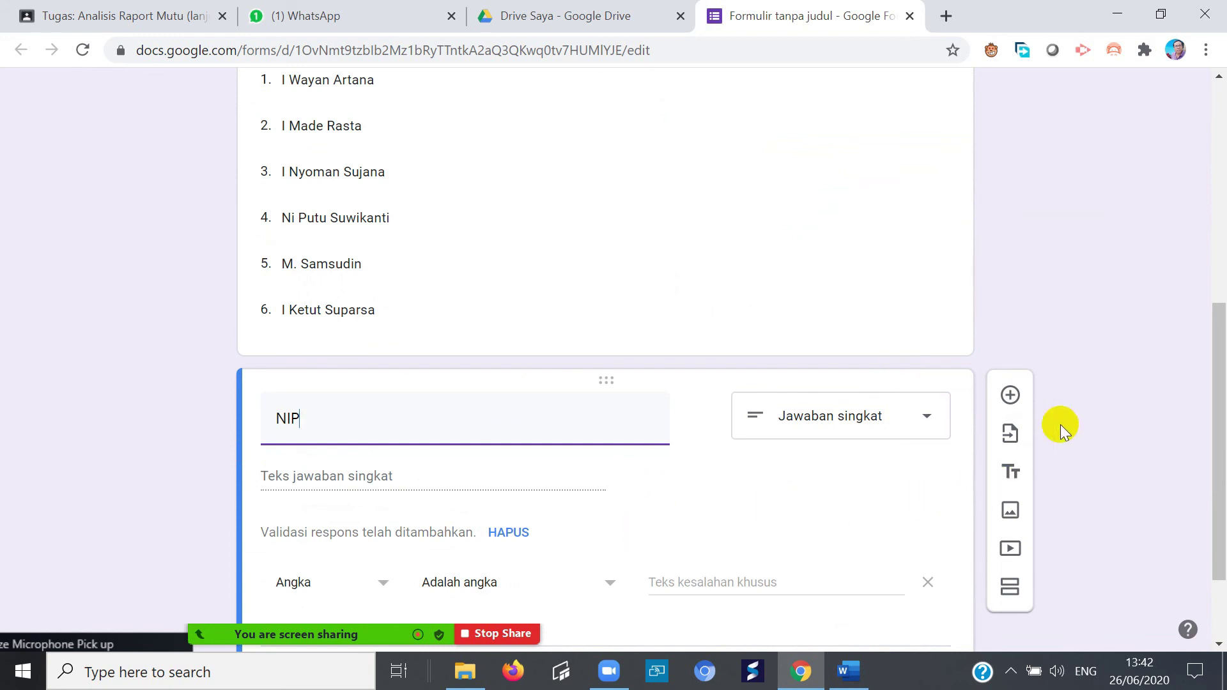
left_click_drag(1216, 416, 1205, 482)
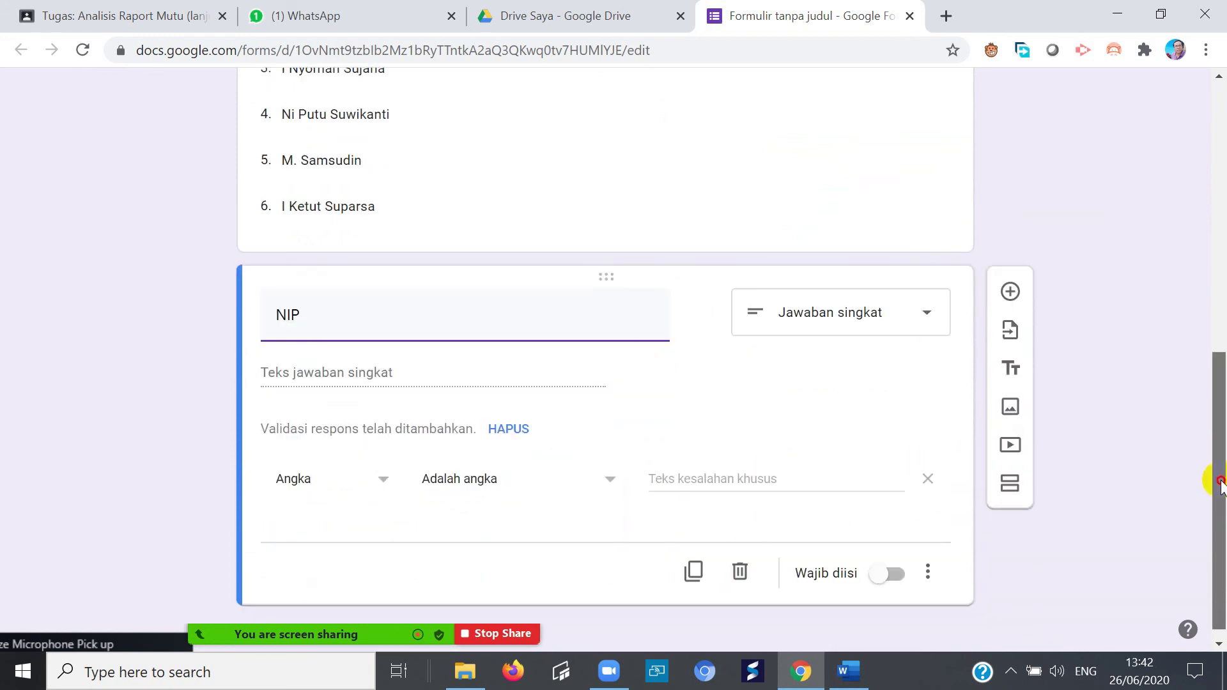
left_click(895, 559)
scroll(1093, 325, "up", 8)
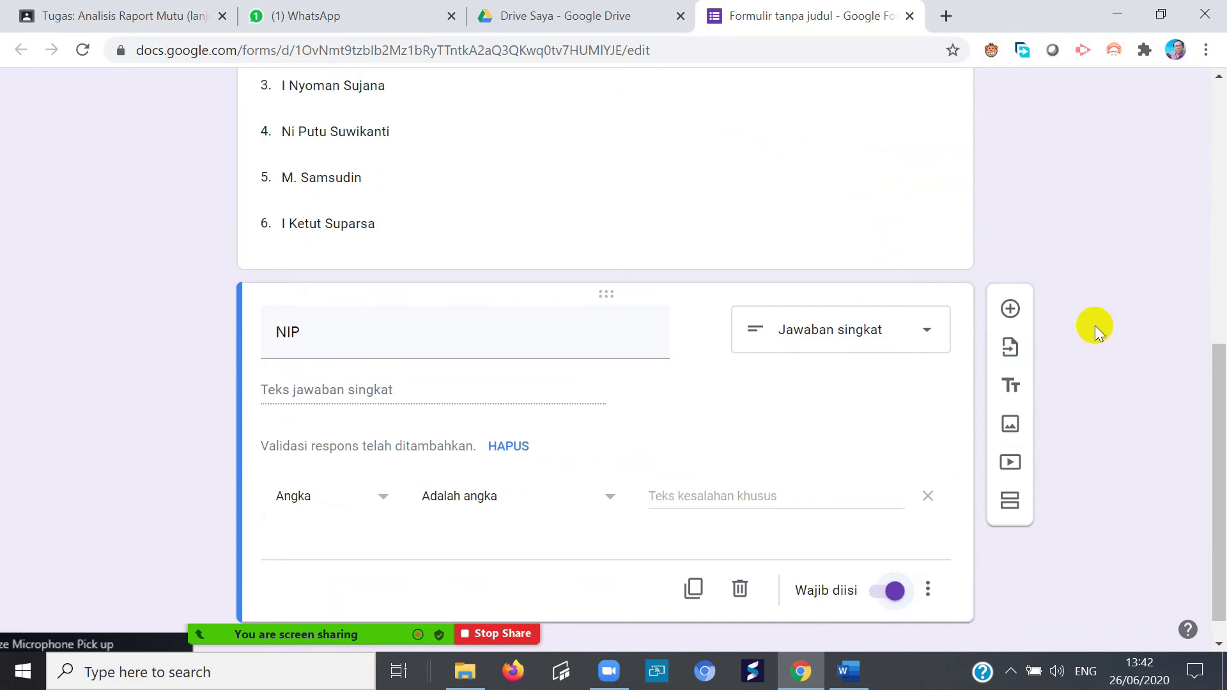
scroll(631, 402, "down", 5)
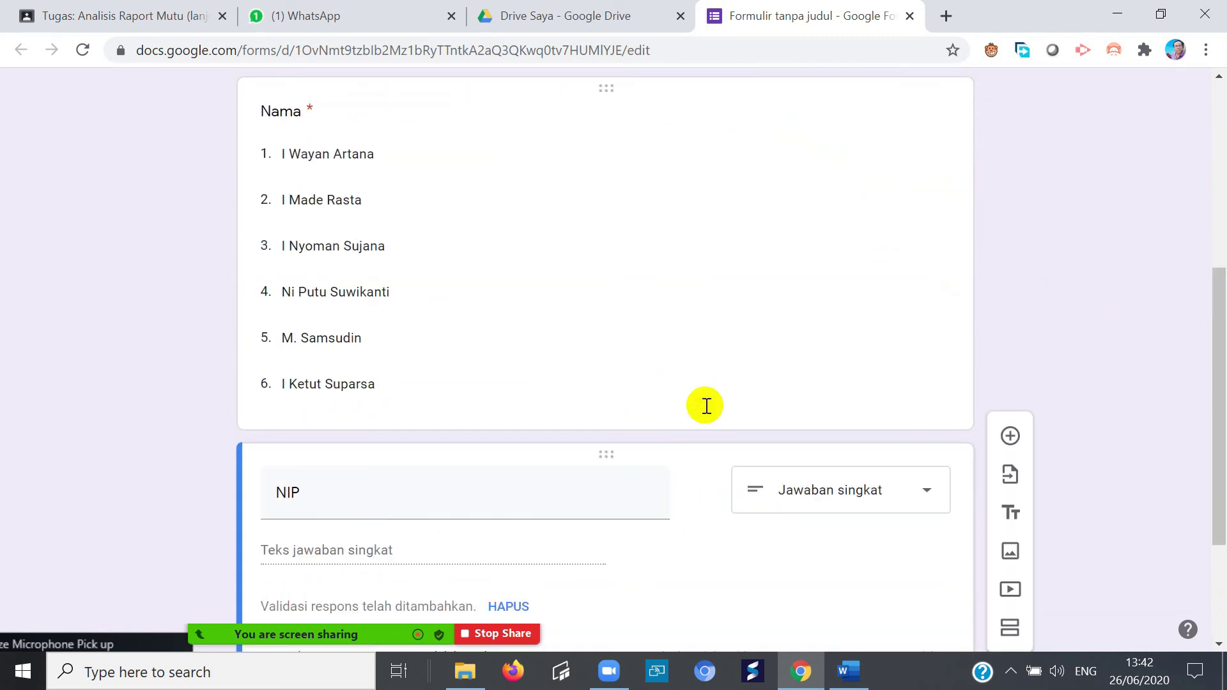
- Reopen the Nama and NIP question cards to review them
left_click(735, 359)
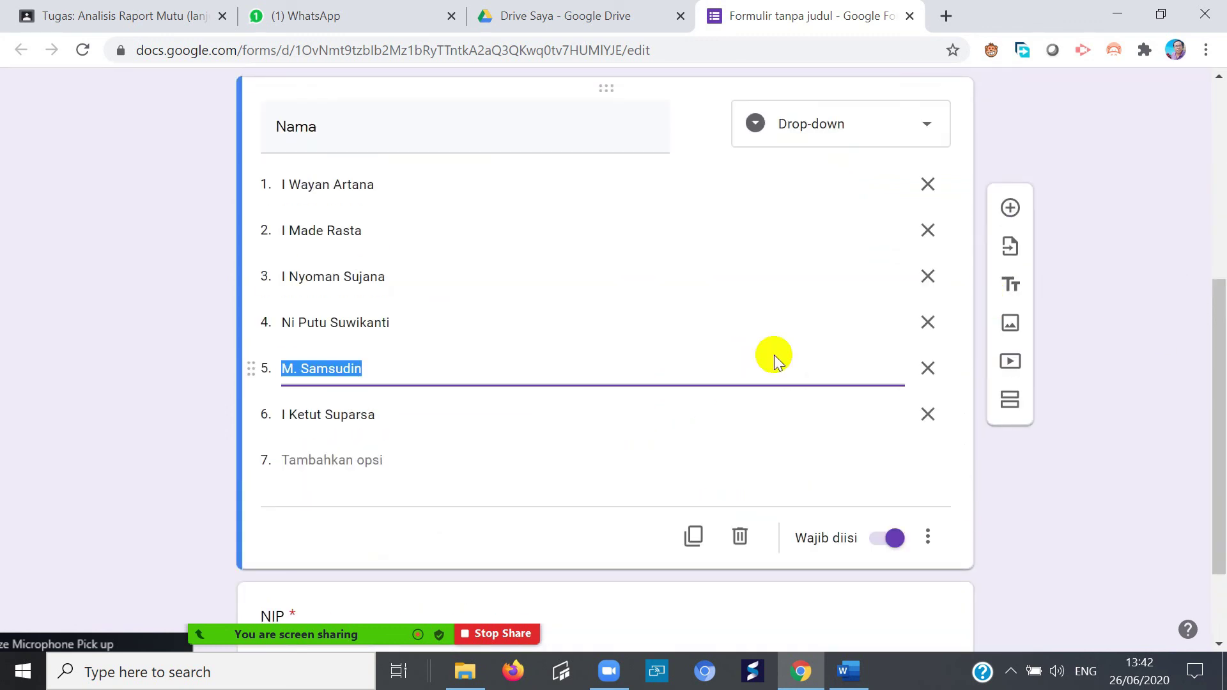
left_click(1100, 470)
scroll(886, 520, "down", 2)
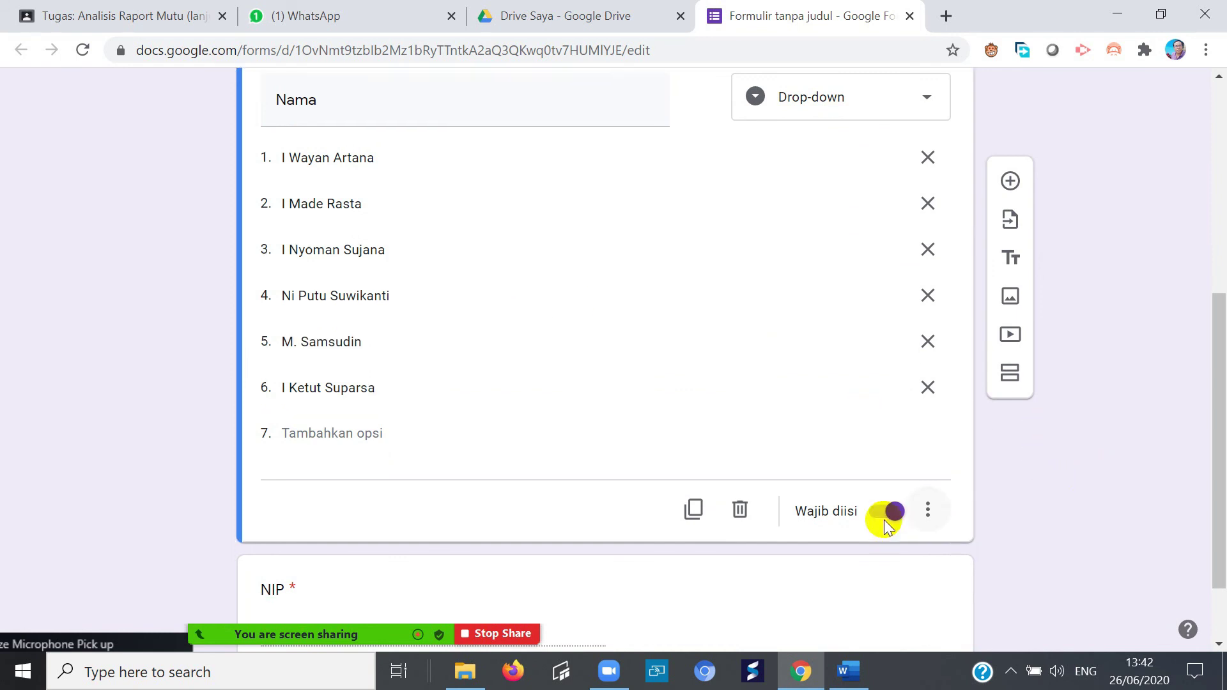
left_click(766, 530)
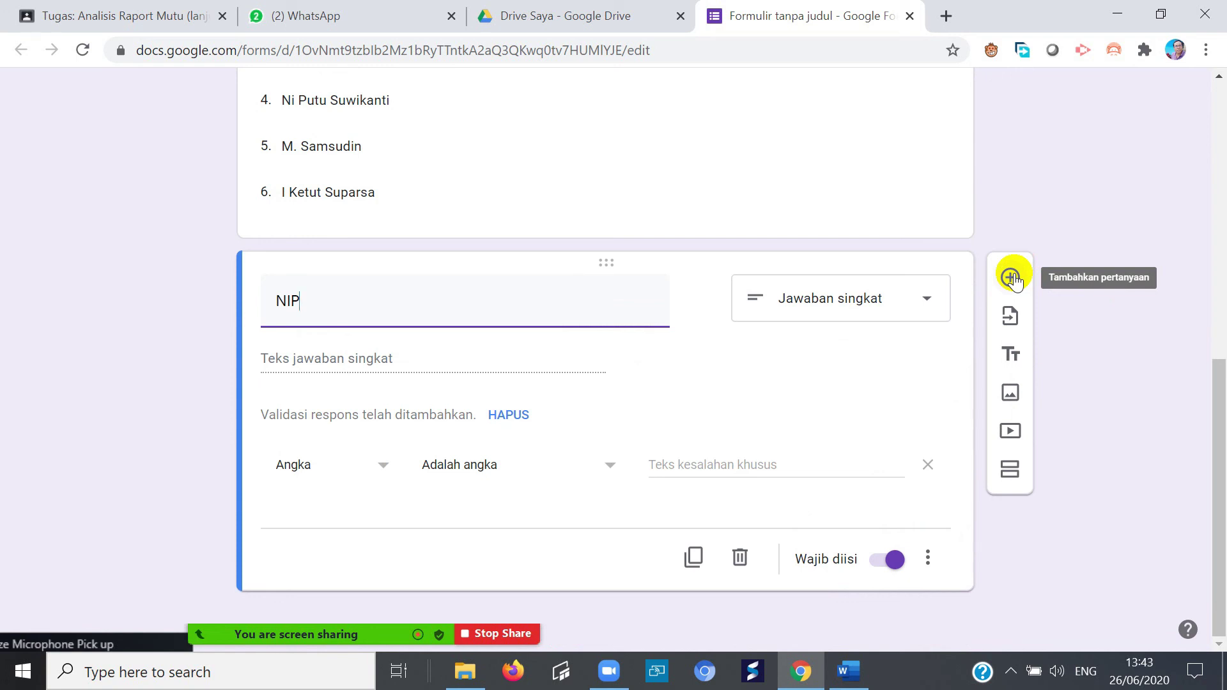
scroll(301, 294, "up", 5)
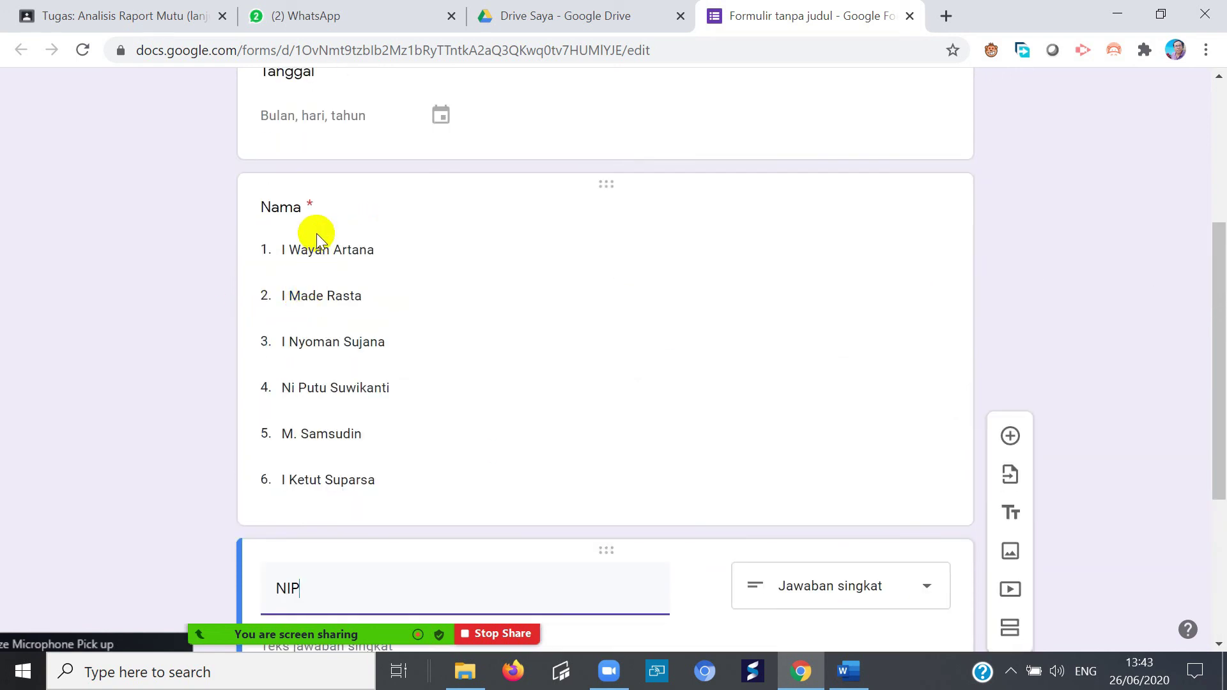
scroll(356, 446, "down", 4)
scroll(365, 428, "up", 4)
scroll(364, 407, "up", 5)
scroll(374, 411, "down", 6)
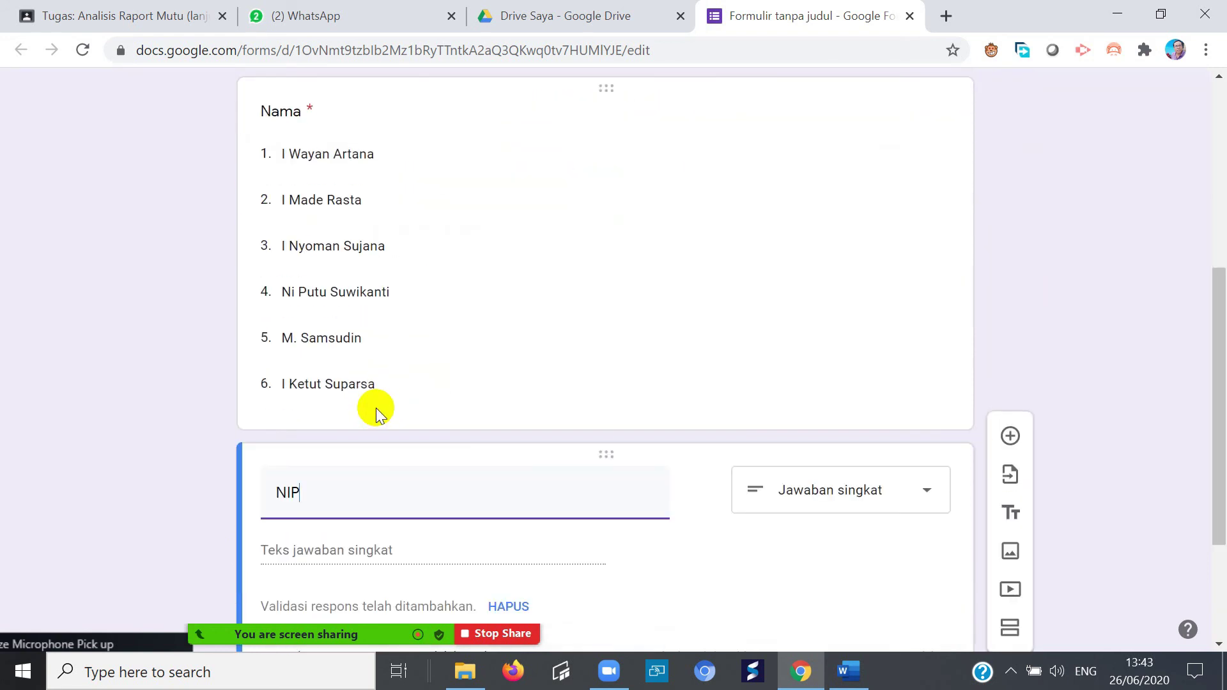
scroll(377, 412, "up", 5)
scroll(424, 416, "down", 4)
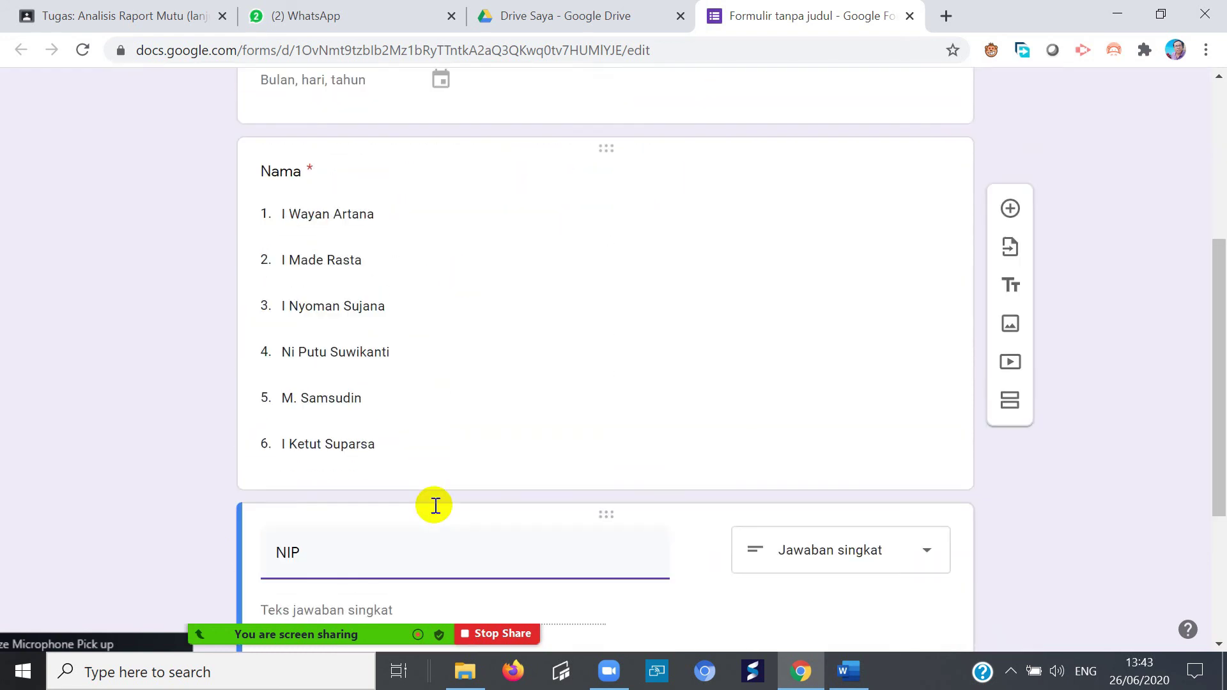
scroll(435, 505, "down", 1)
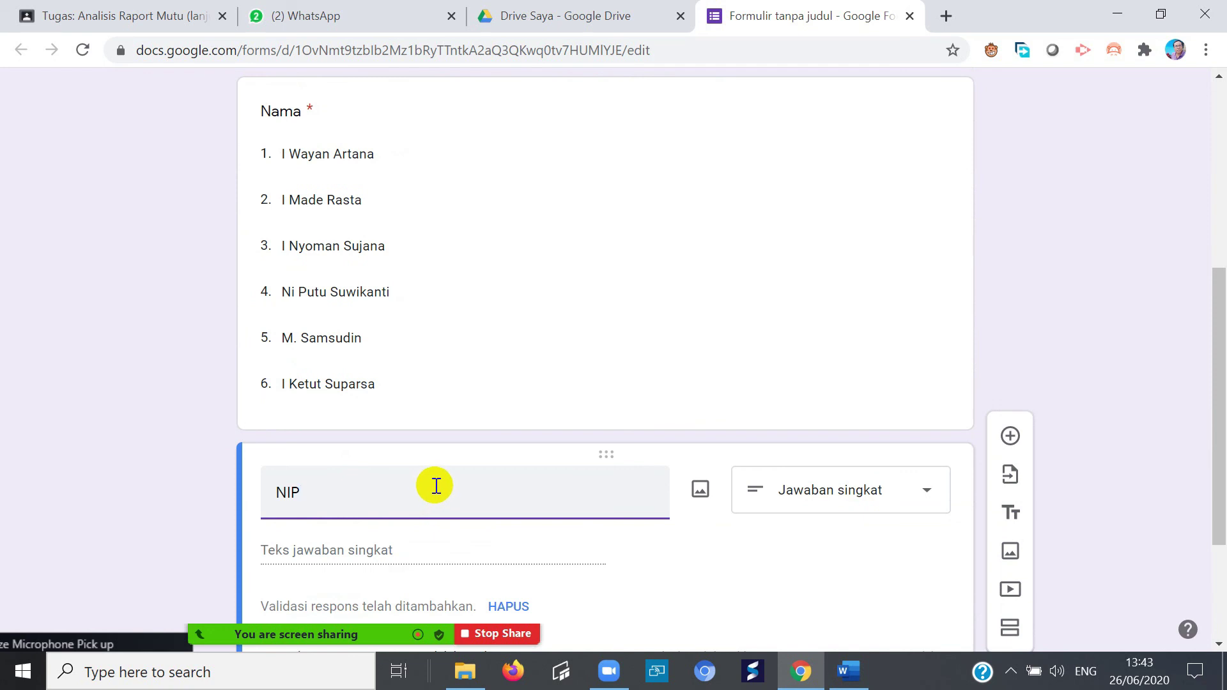
scroll(460, 467, "up", 5)
scroll(485, 451, "down", 4)
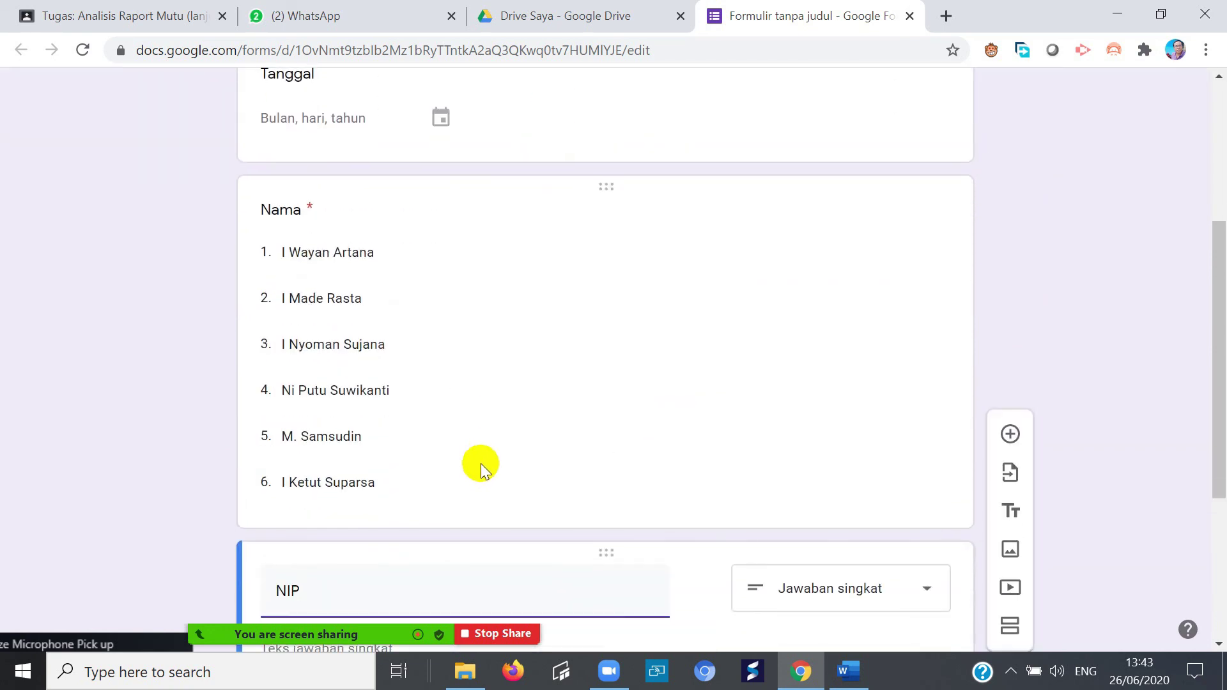
scroll(480, 462, "down", 4)
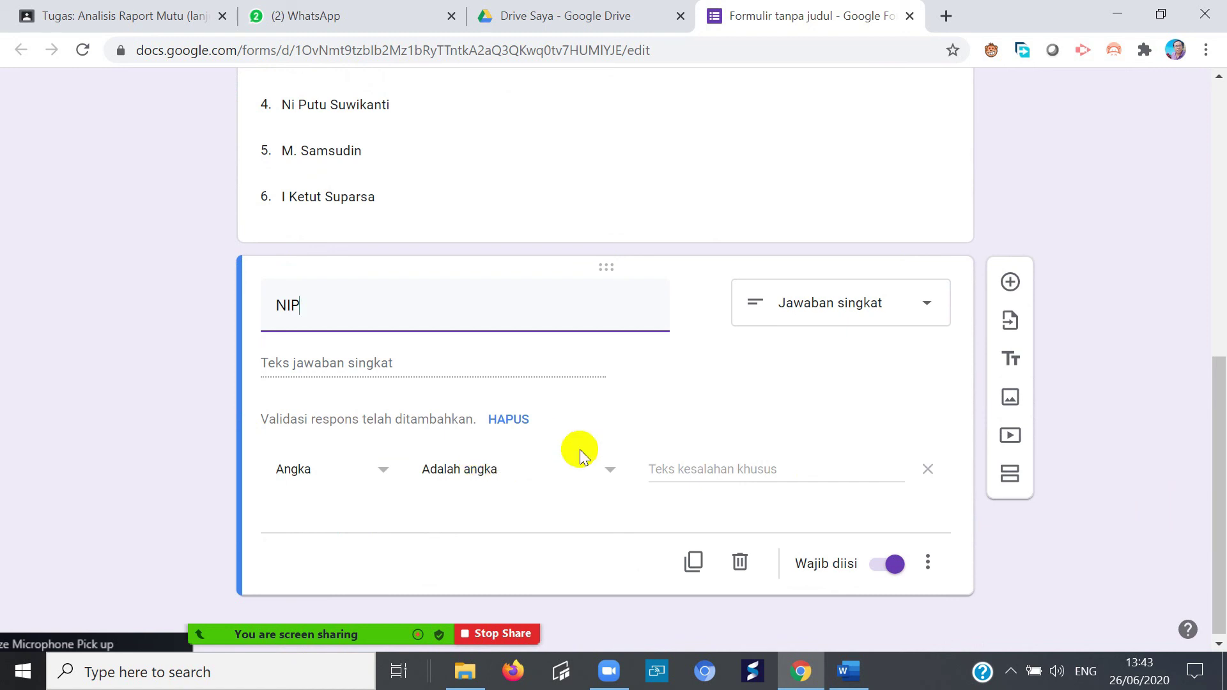
left_click(1011, 283)
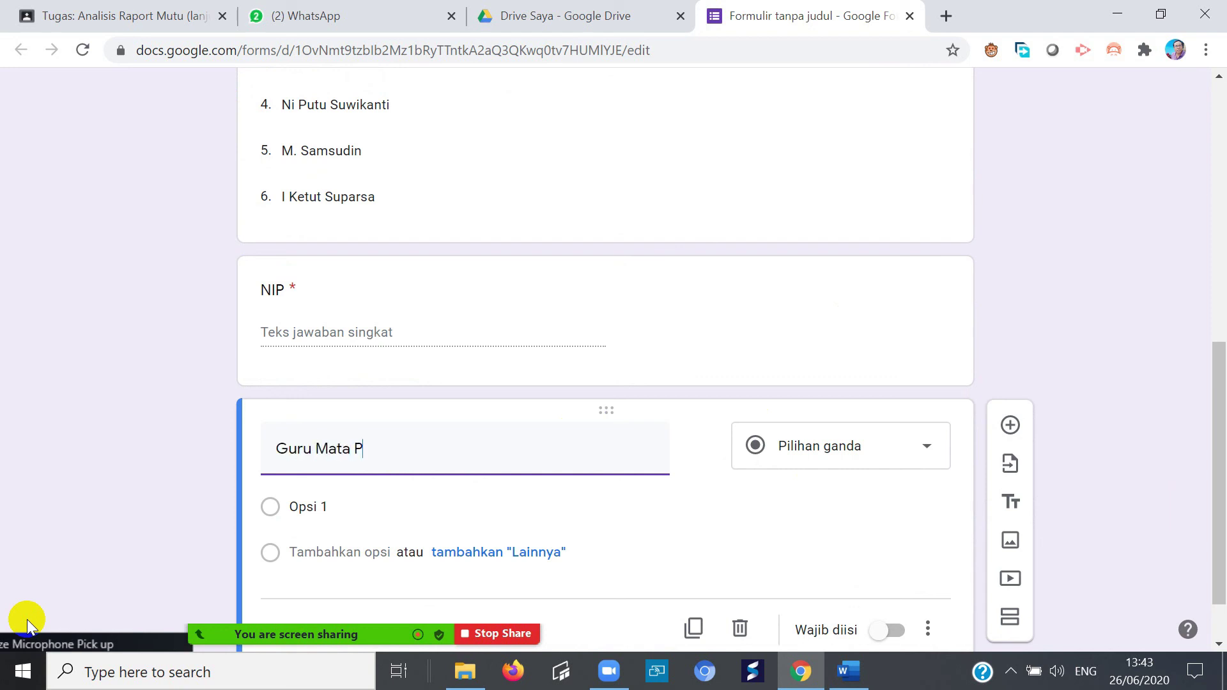
type("Guru Mata Pelajaran")
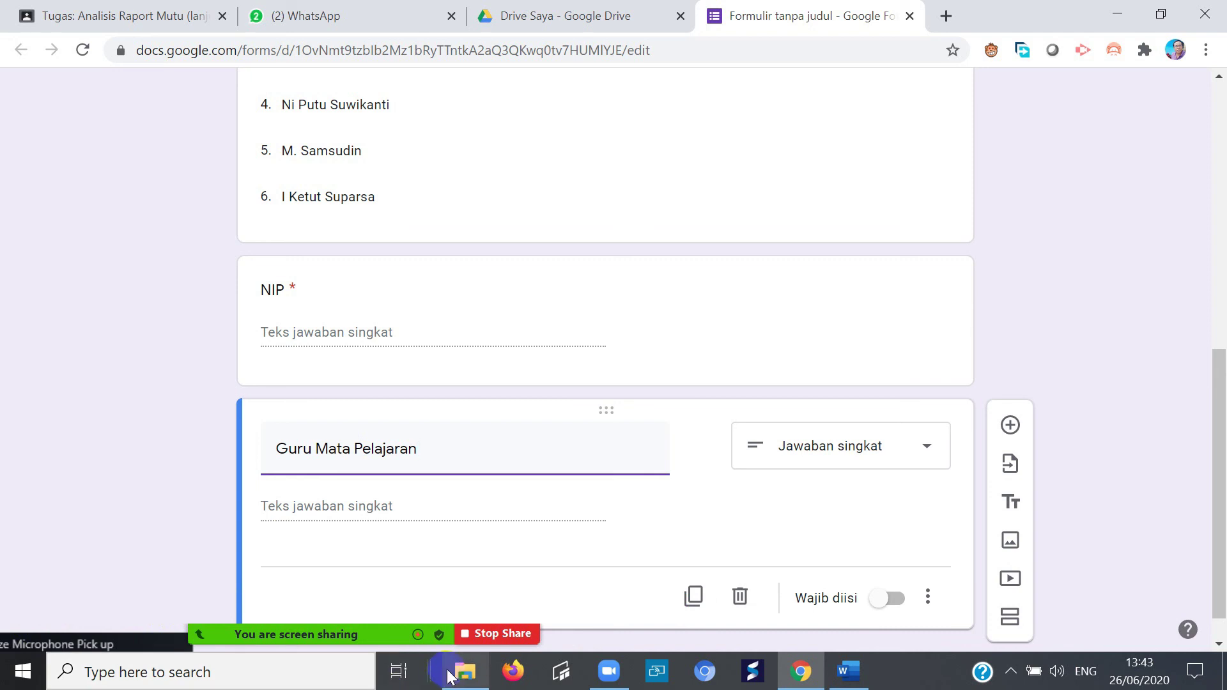
key("BackSpace")
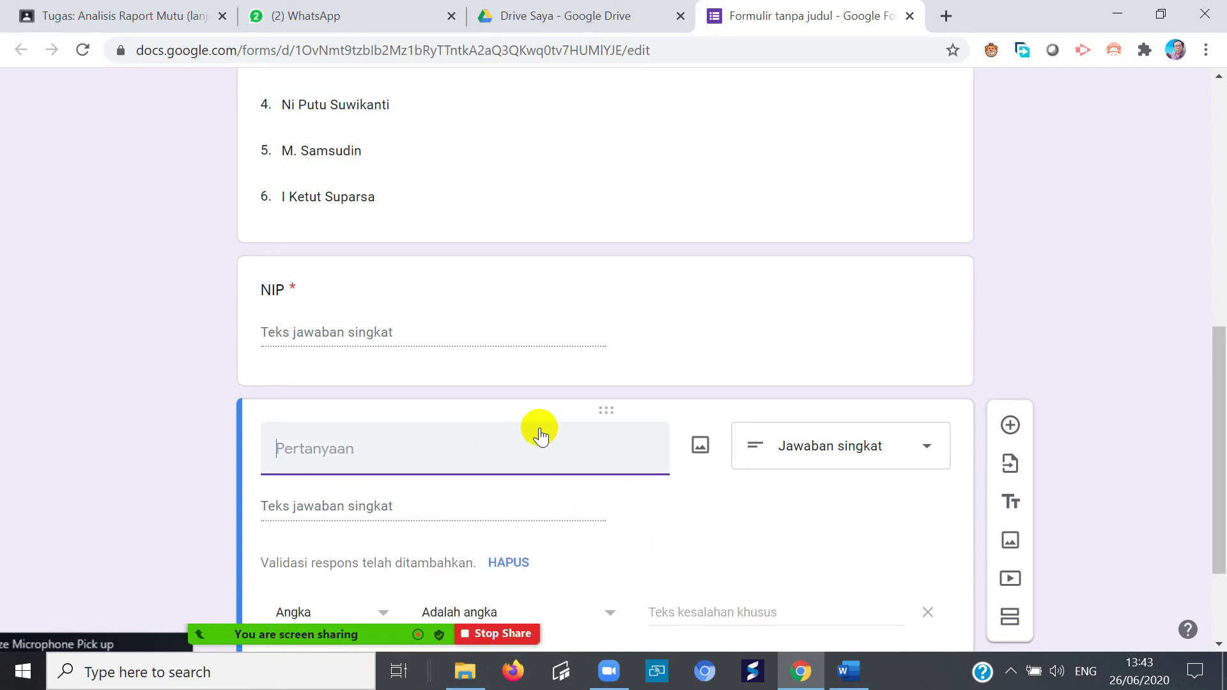
scroll(540, 428, "down", 1)
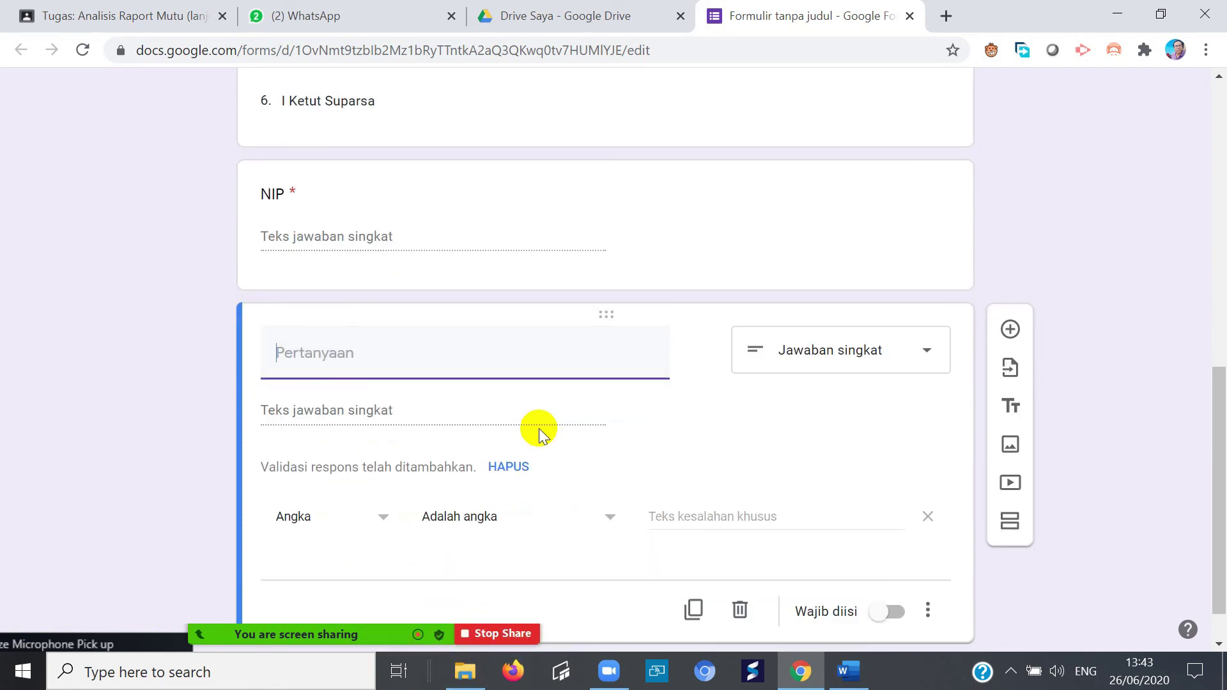
left_click(740, 609)
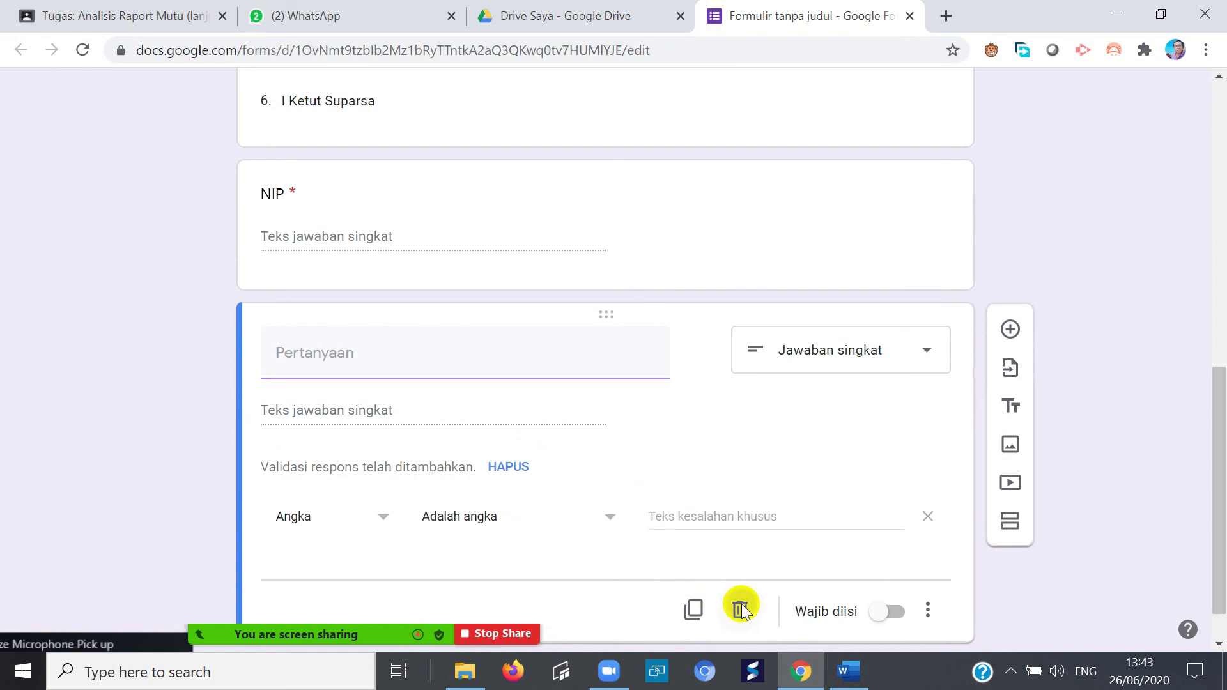
scroll(563, 473, "up", 8)
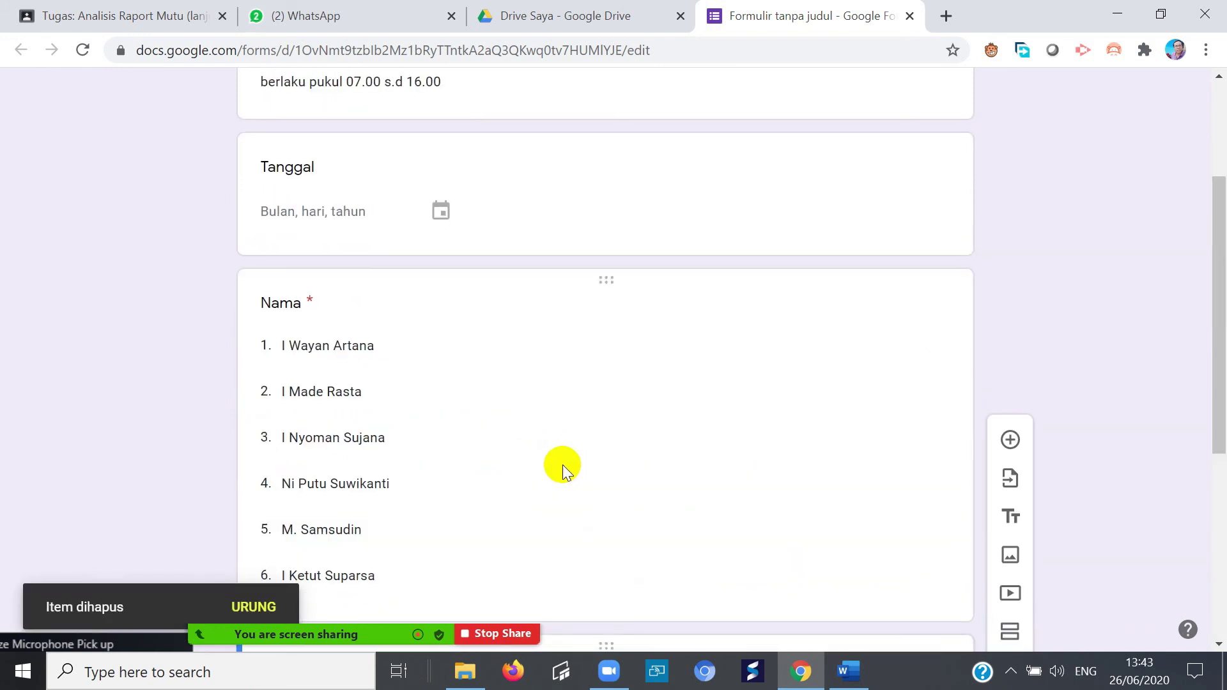
scroll(587, 467, "up", 1)
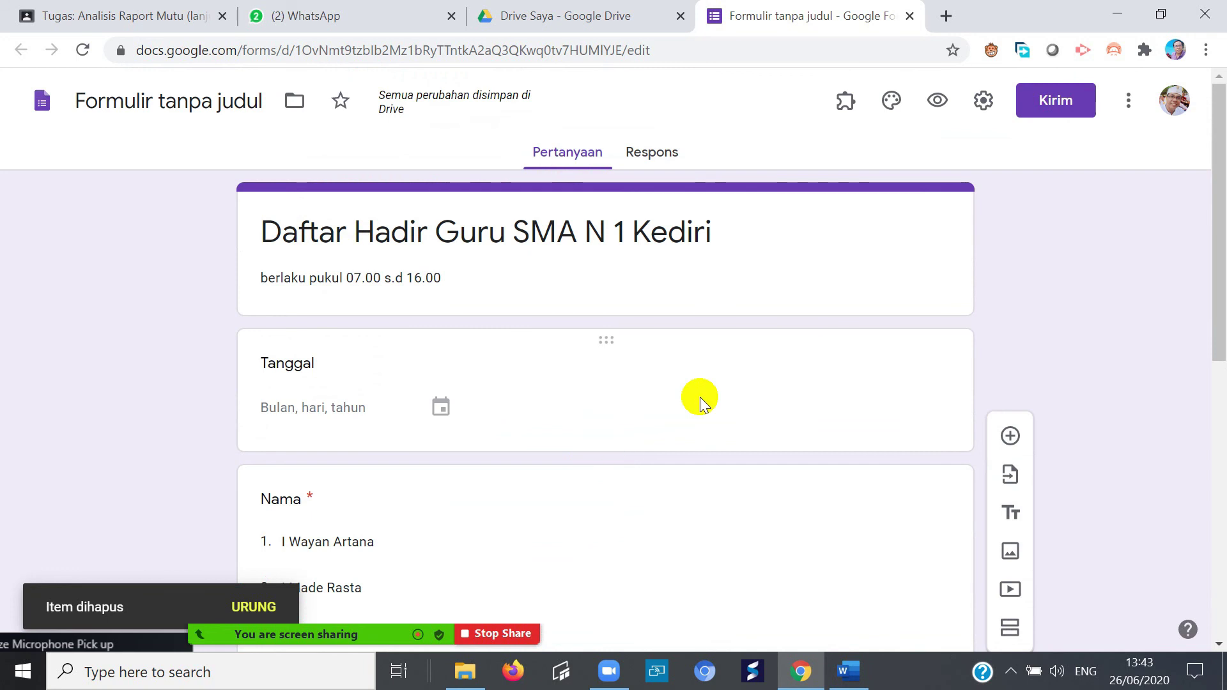
- Preview the form and set the Tanggal answer to 26 June 2020
left_click(937, 100)
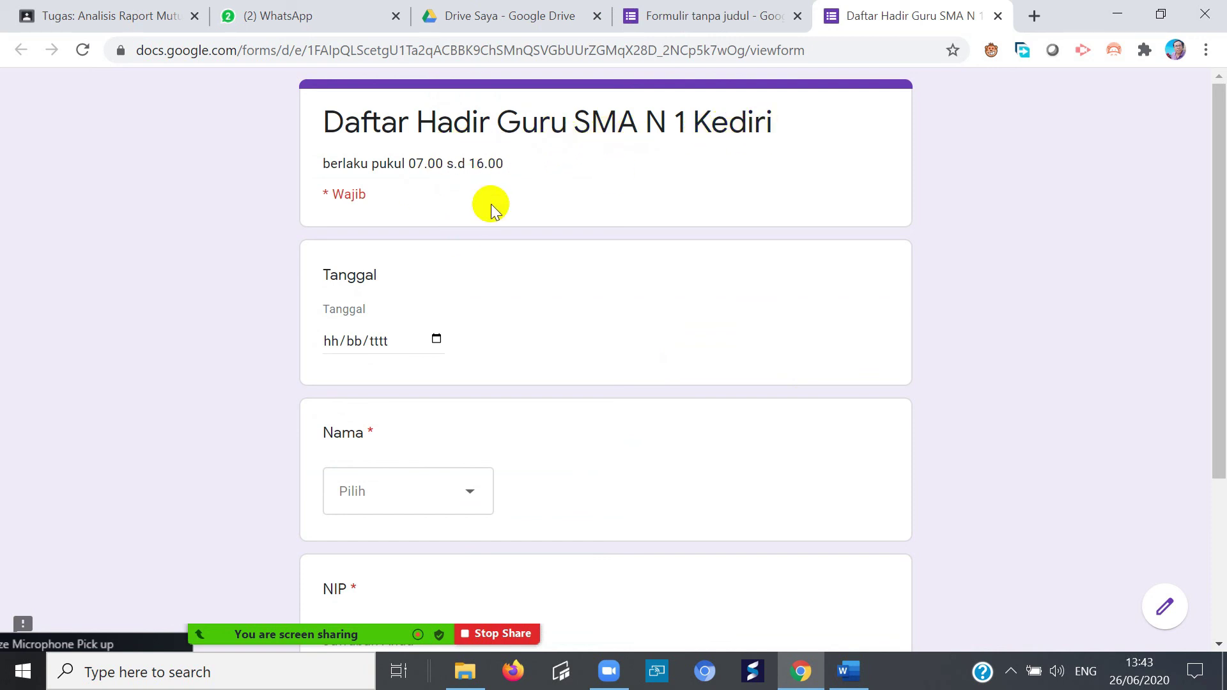
left_click(437, 339)
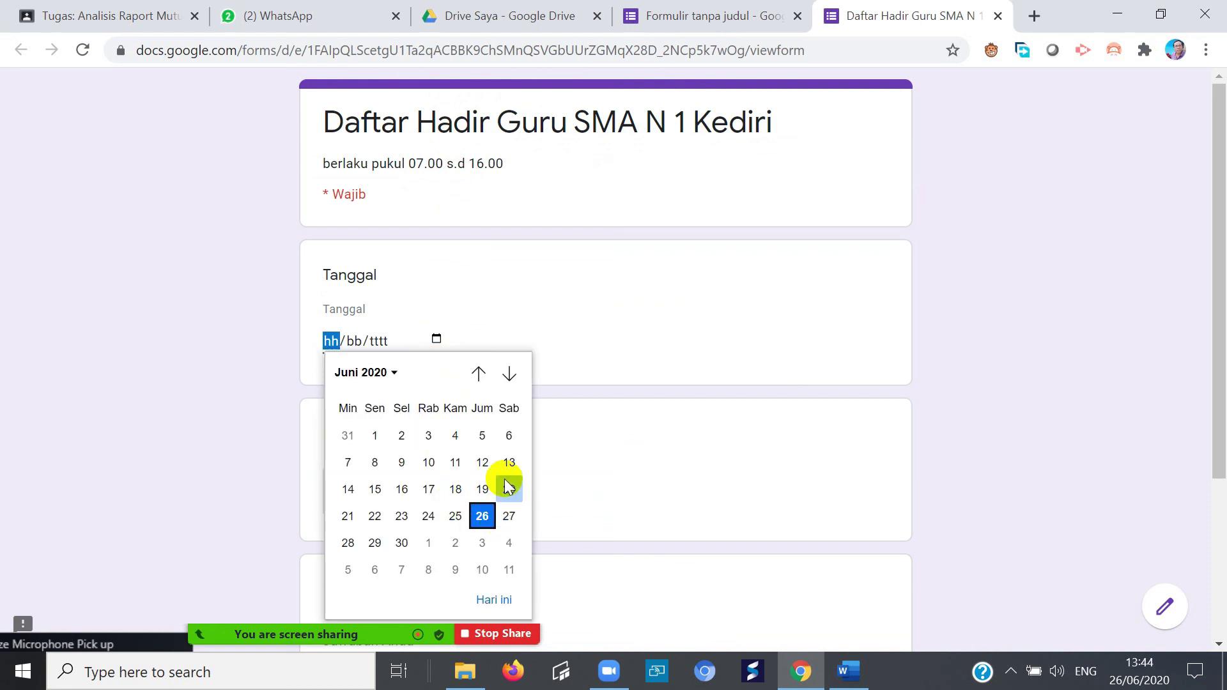
left_click(641, 342)
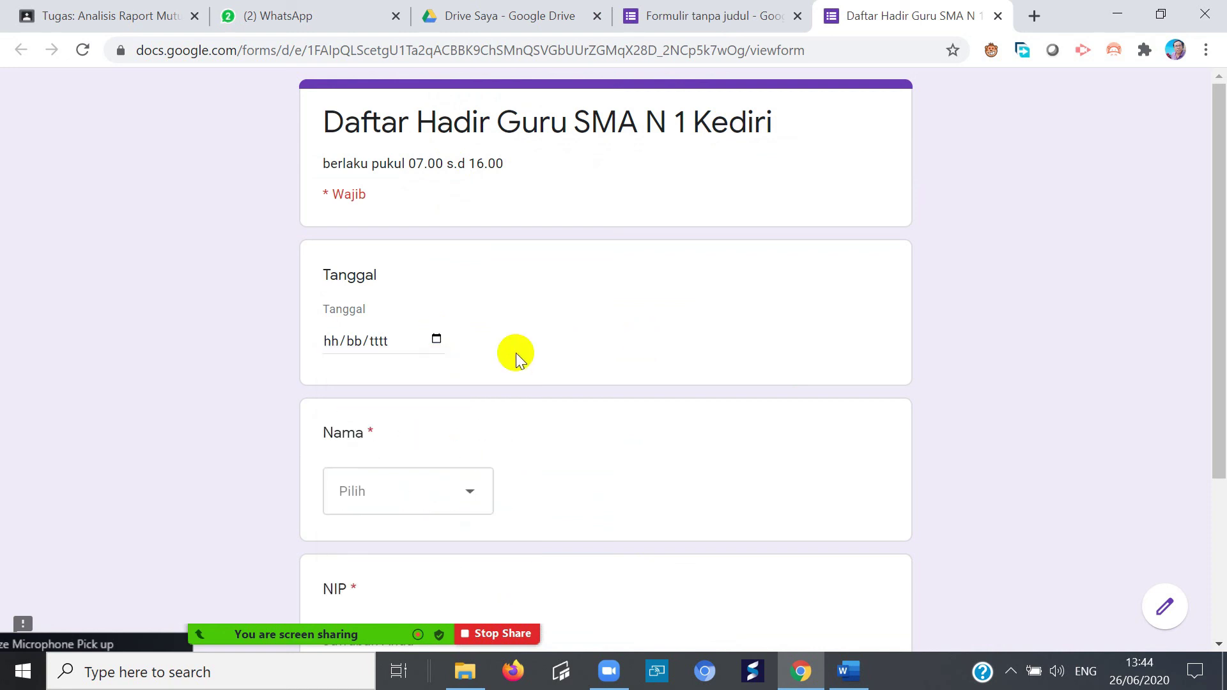
left_click(437, 339)
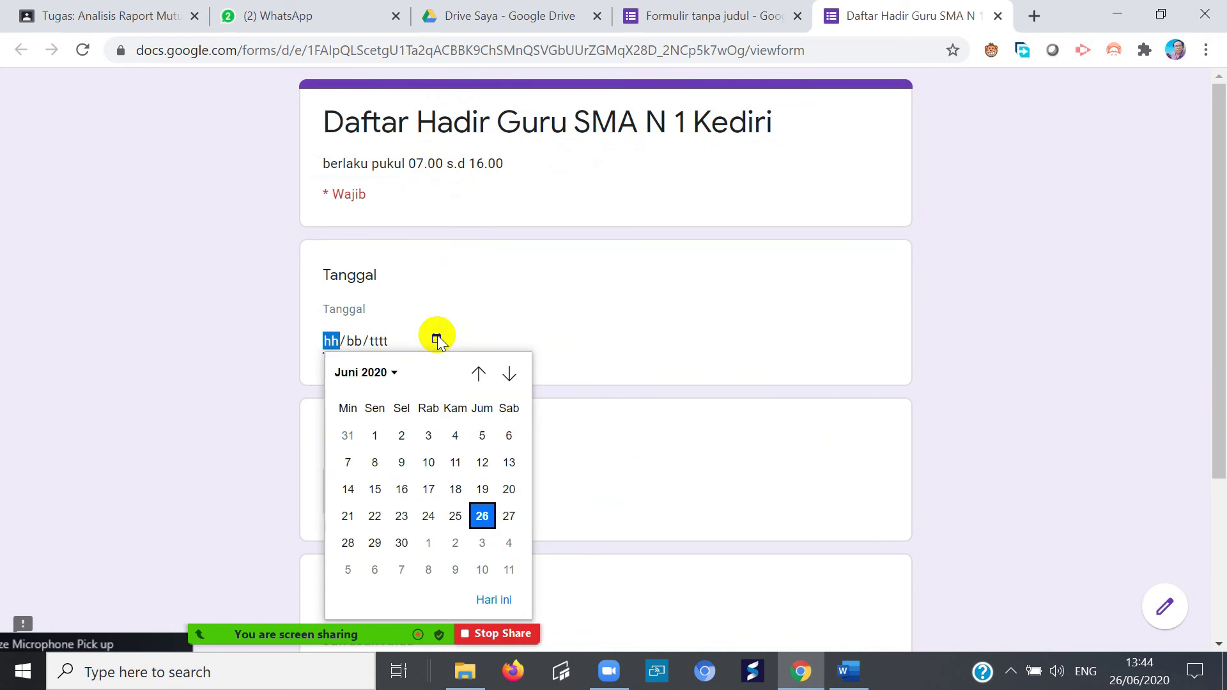
left_click(482, 516)
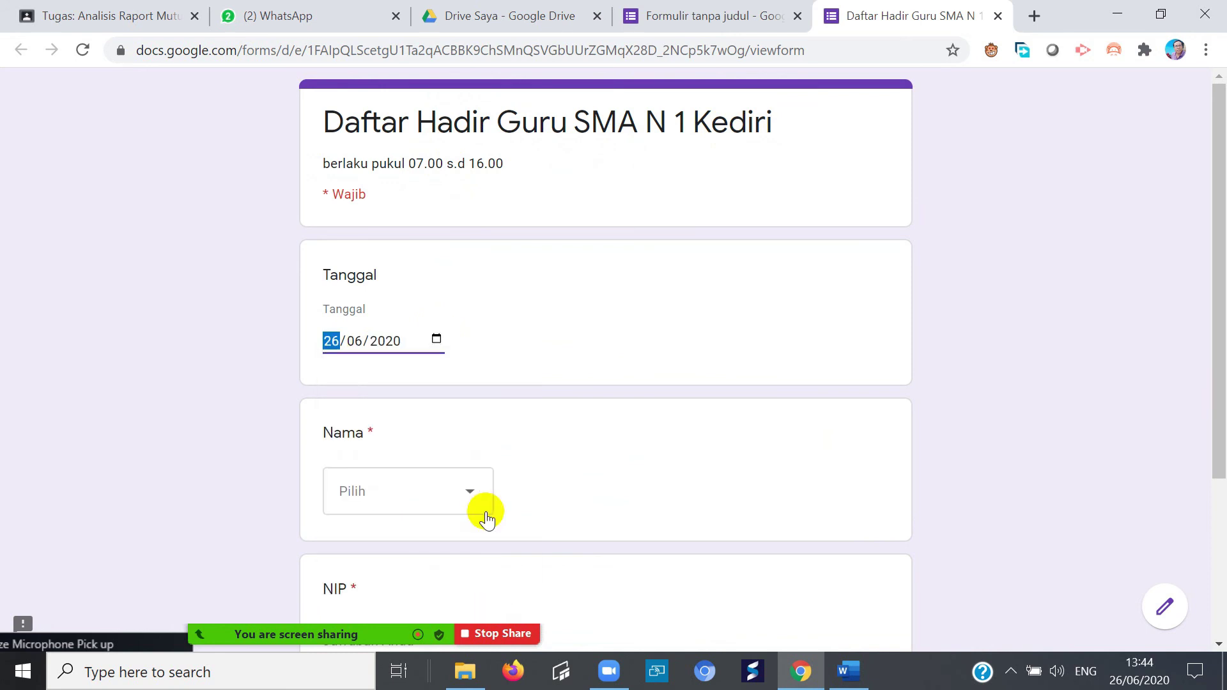
- Choose the first teacher name, enter the NIP, submit, and return to the editor
left_click(475, 491)
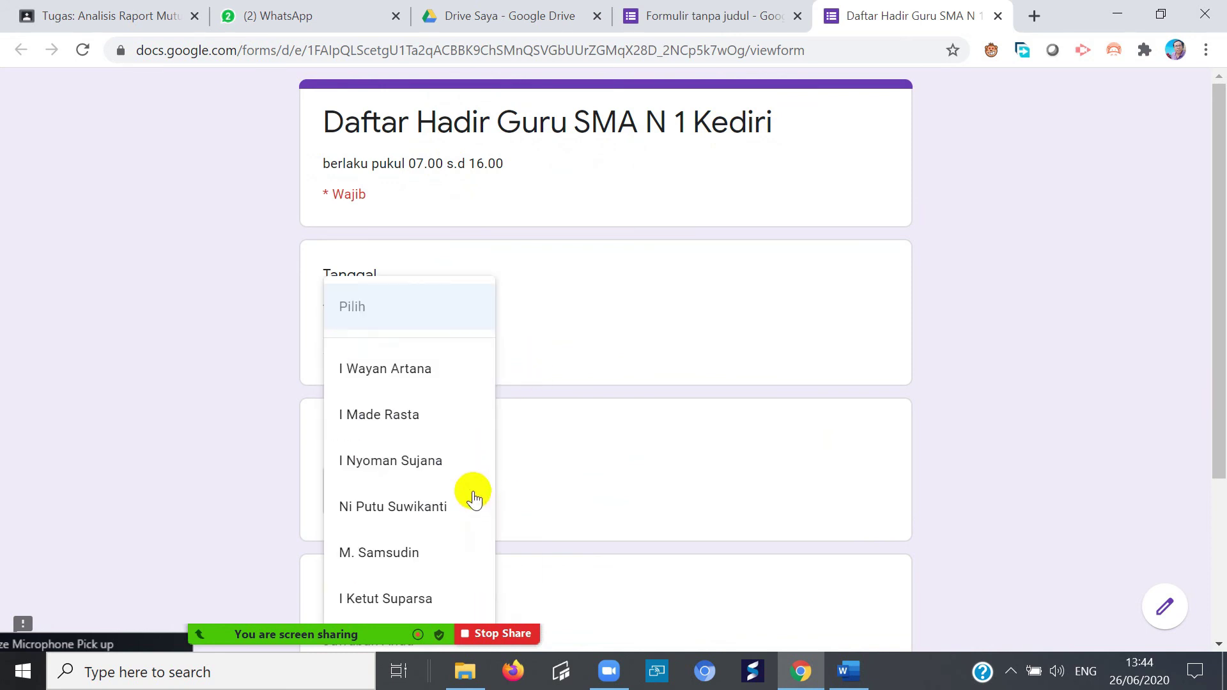
left_click(439, 374)
scroll(607, 428, "down", 3)
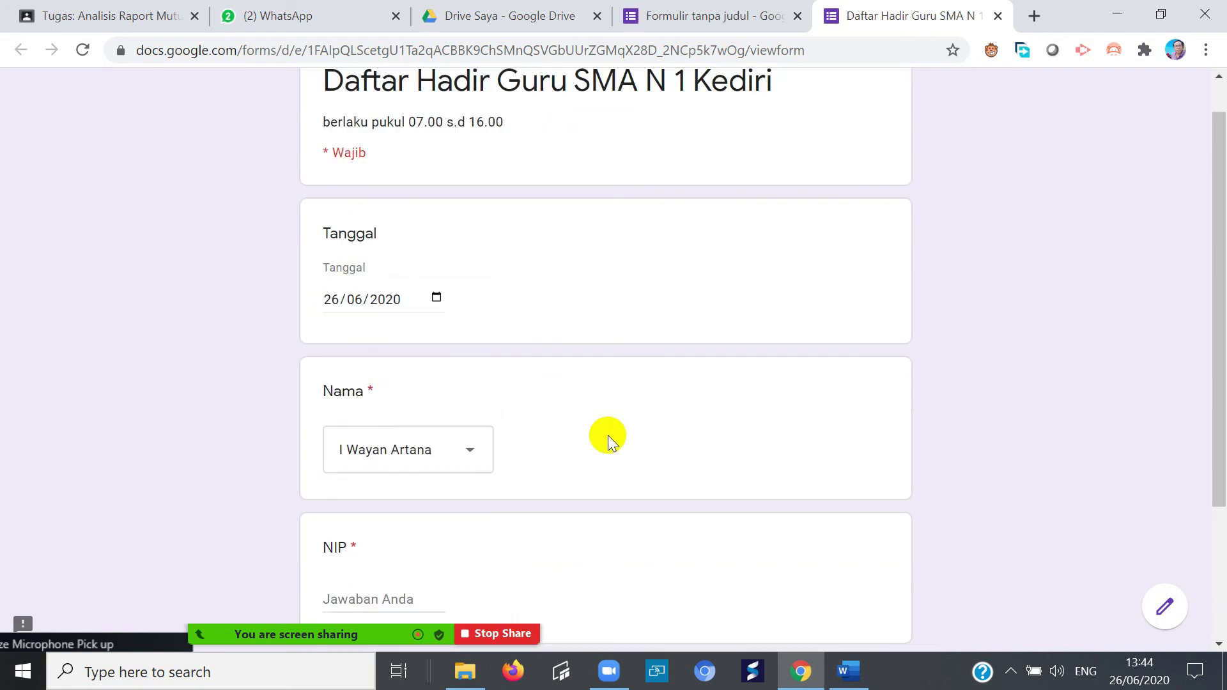
left_click(363, 445)
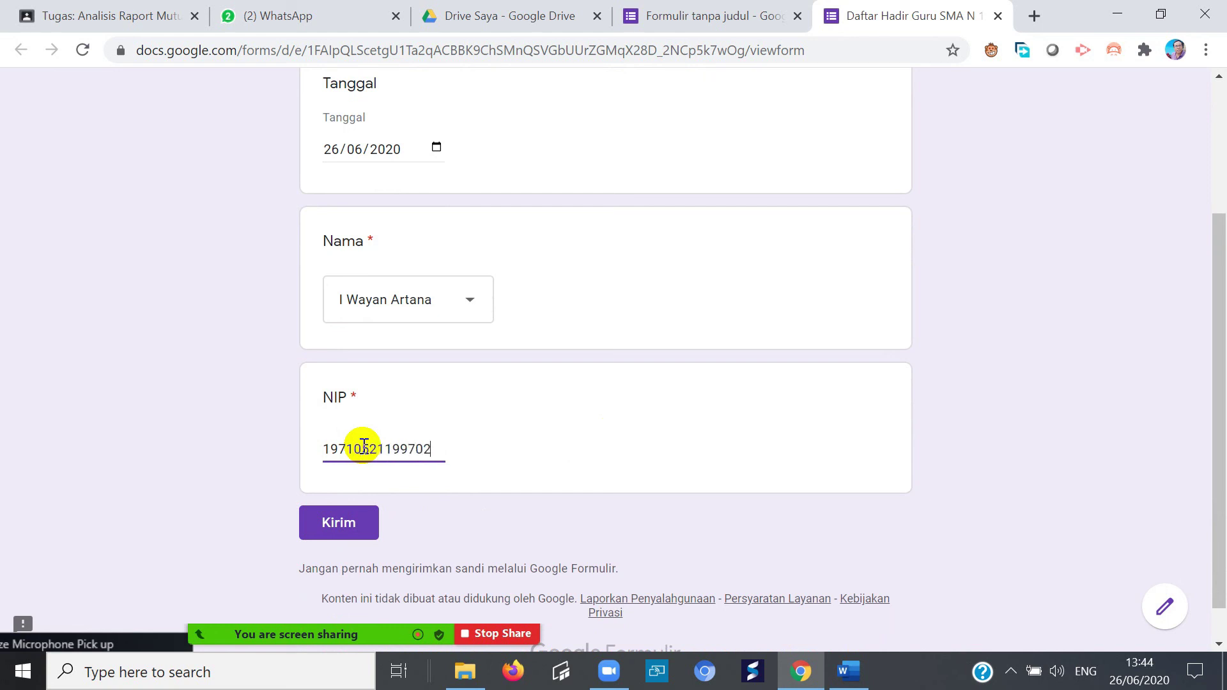
left_click(336, 525)
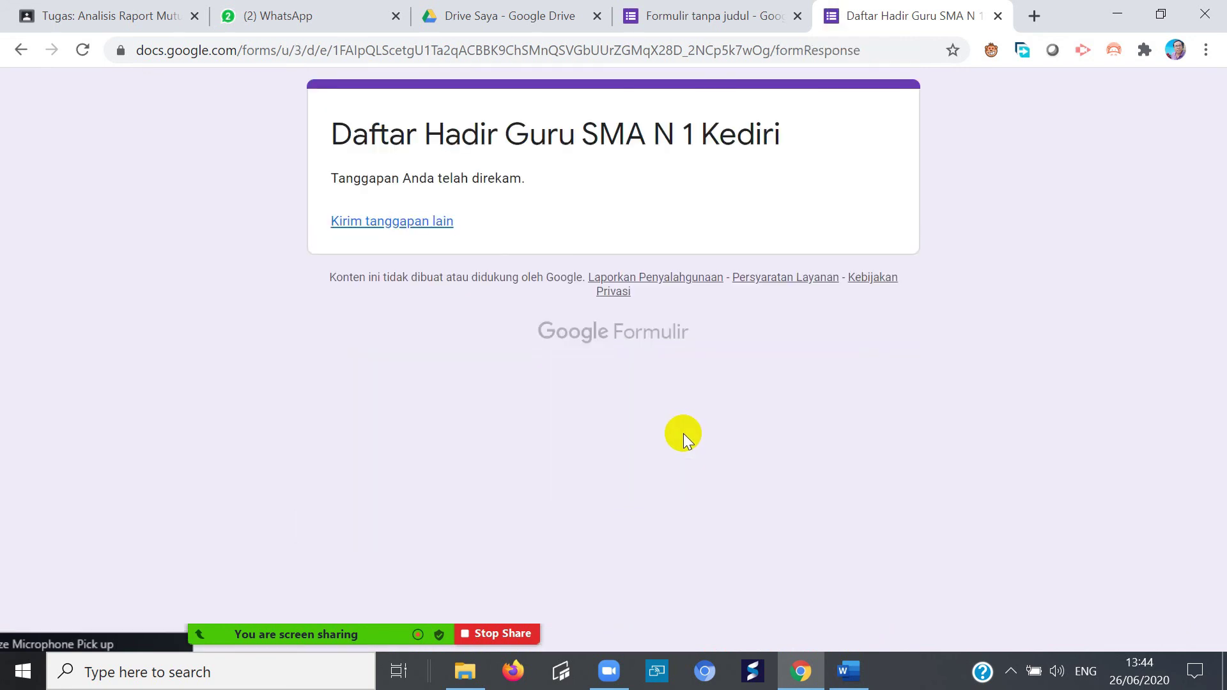
left_click(688, 14)
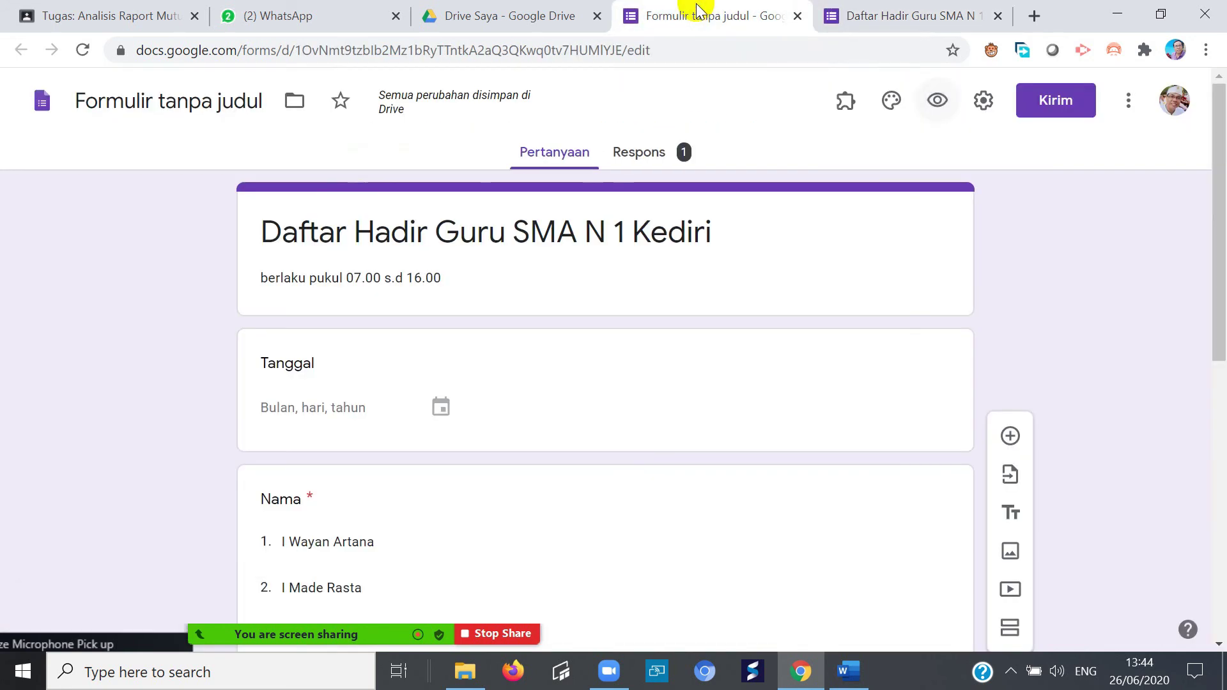
- From the Respons tab, link responses to a new spreadsheet 'Formulir tanpa judul (Respons)'
left_click(642, 154)
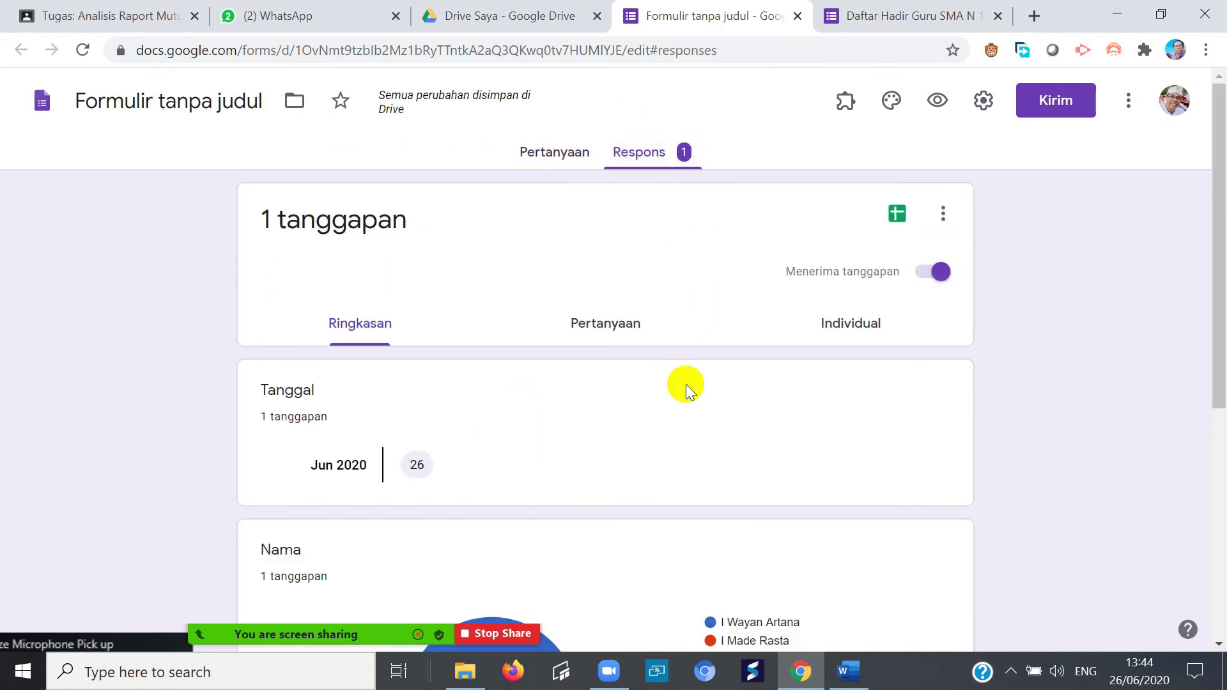
left_click(899, 218)
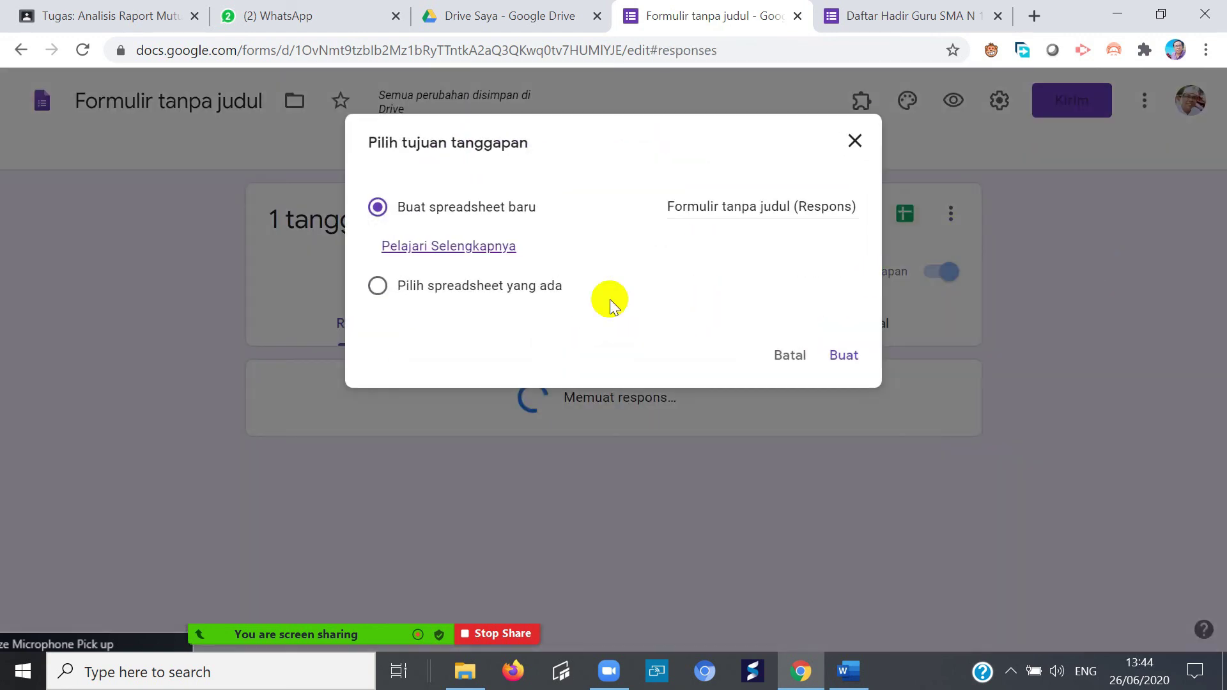
left_click(846, 355)
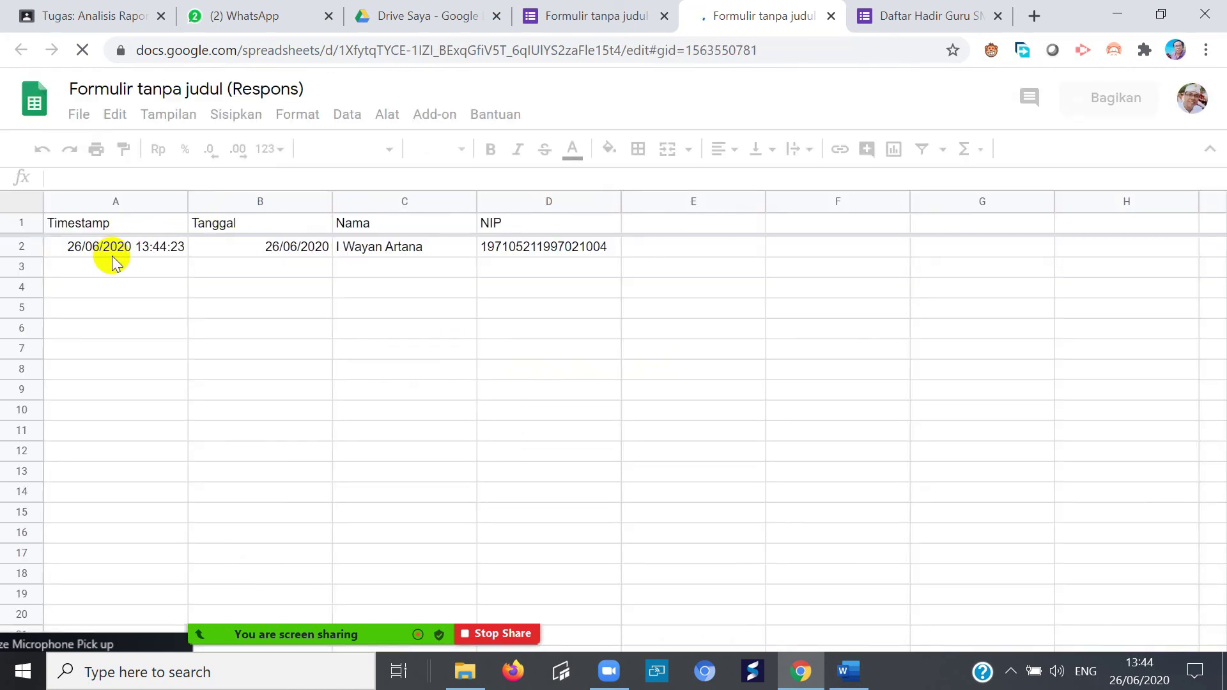
- Inspect the response row's timestamp (A2), date (B2) and NIP (D2) values
left_click(115, 251)
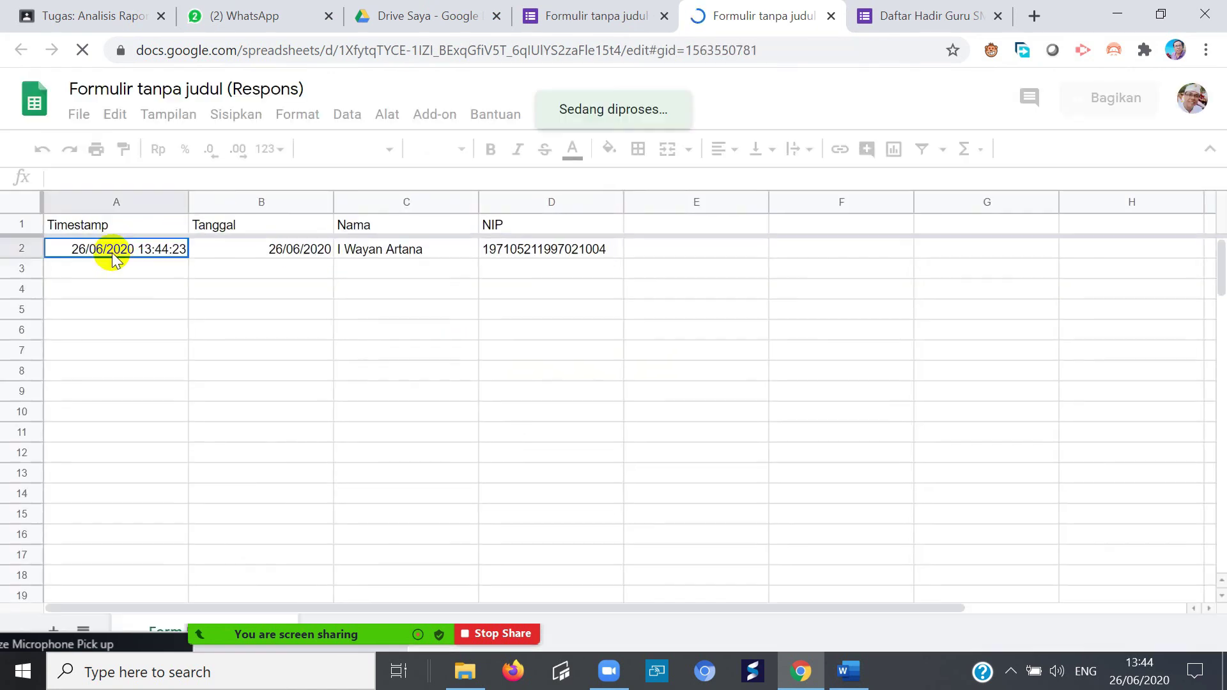
left_click(217, 258)
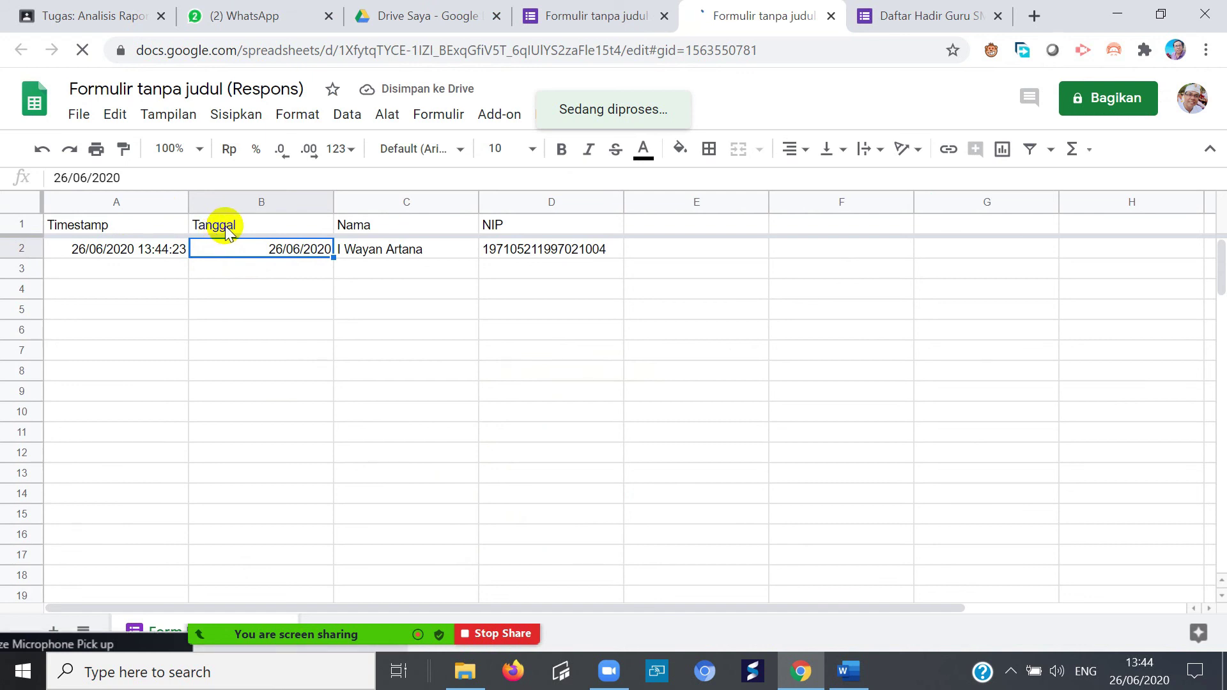
left_click(220, 229)
left_click(144, 254)
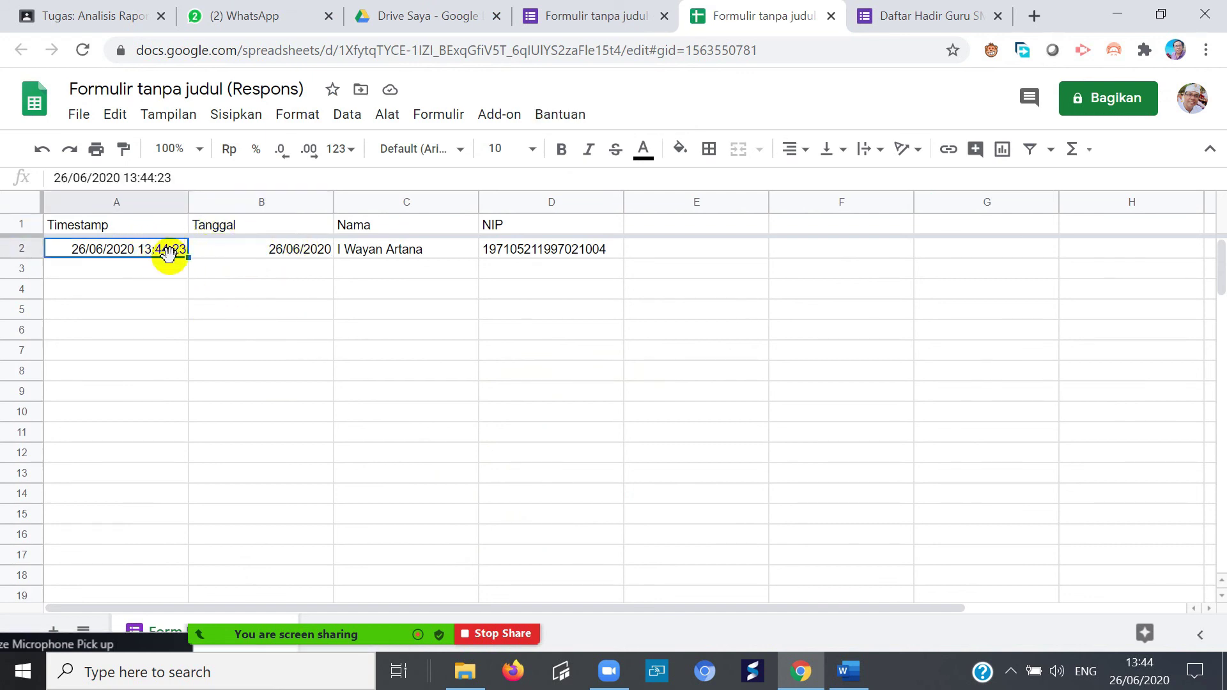
left_click(516, 247)
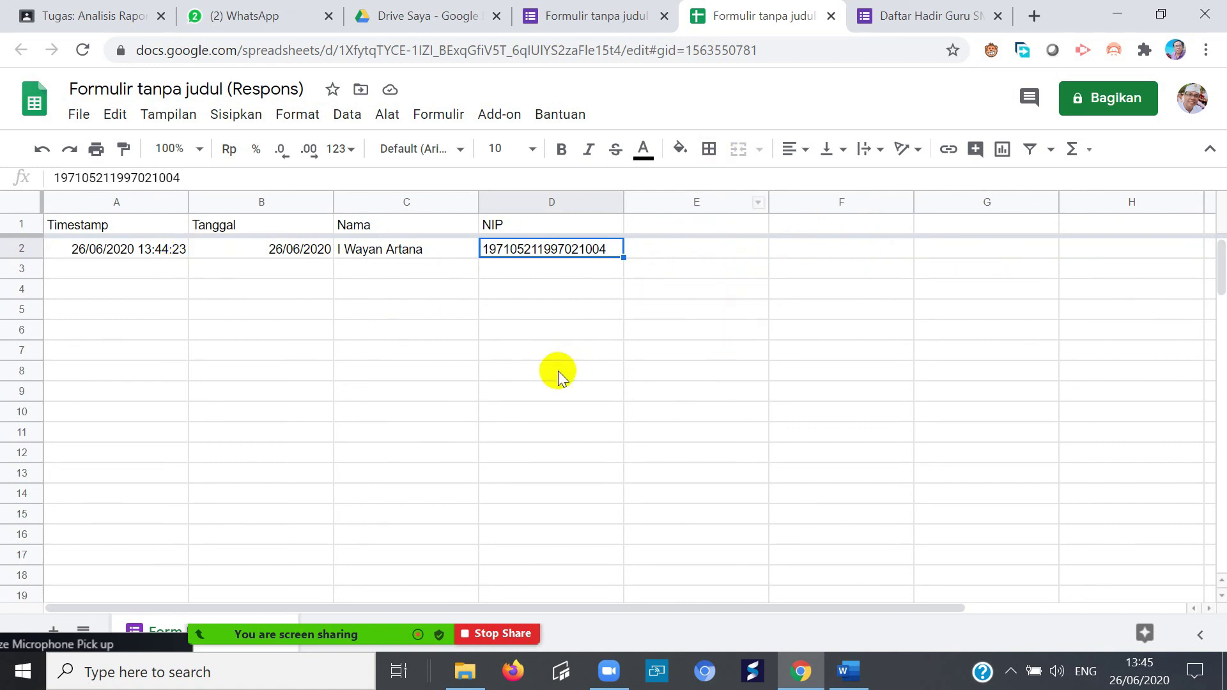
left_click(146, 250)
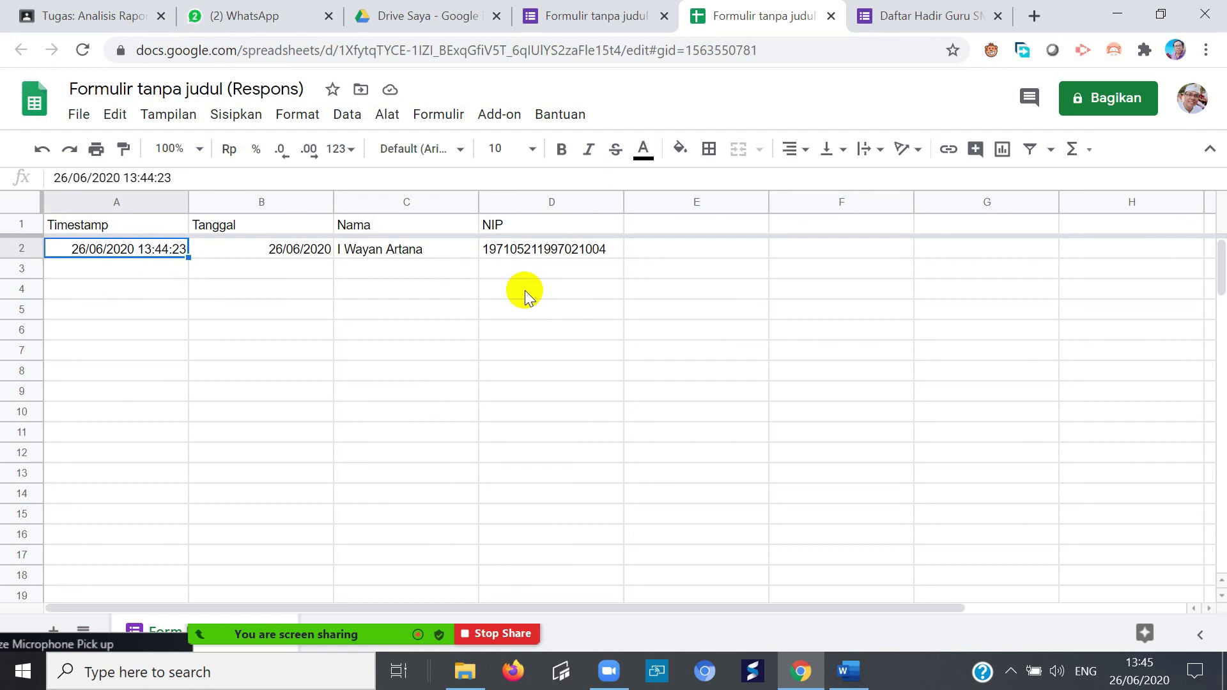
- Check the empty rows below the response, then close the spreadsheet tab
left_click(407, 356)
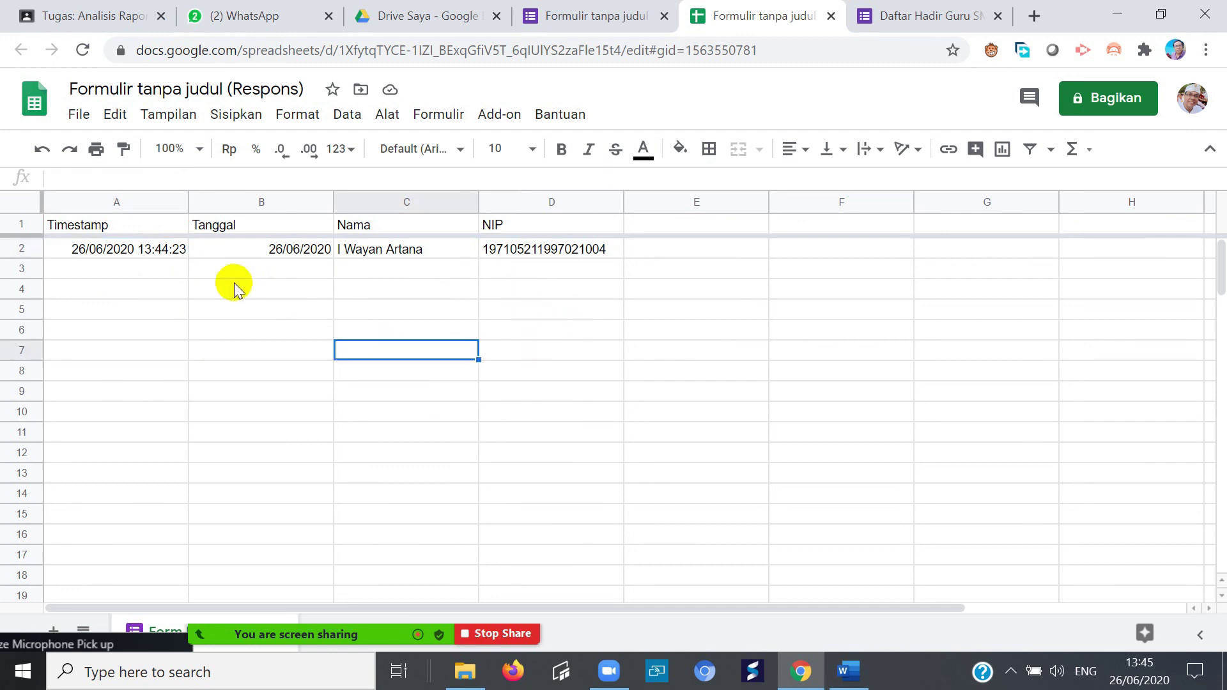
left_click(176, 272)
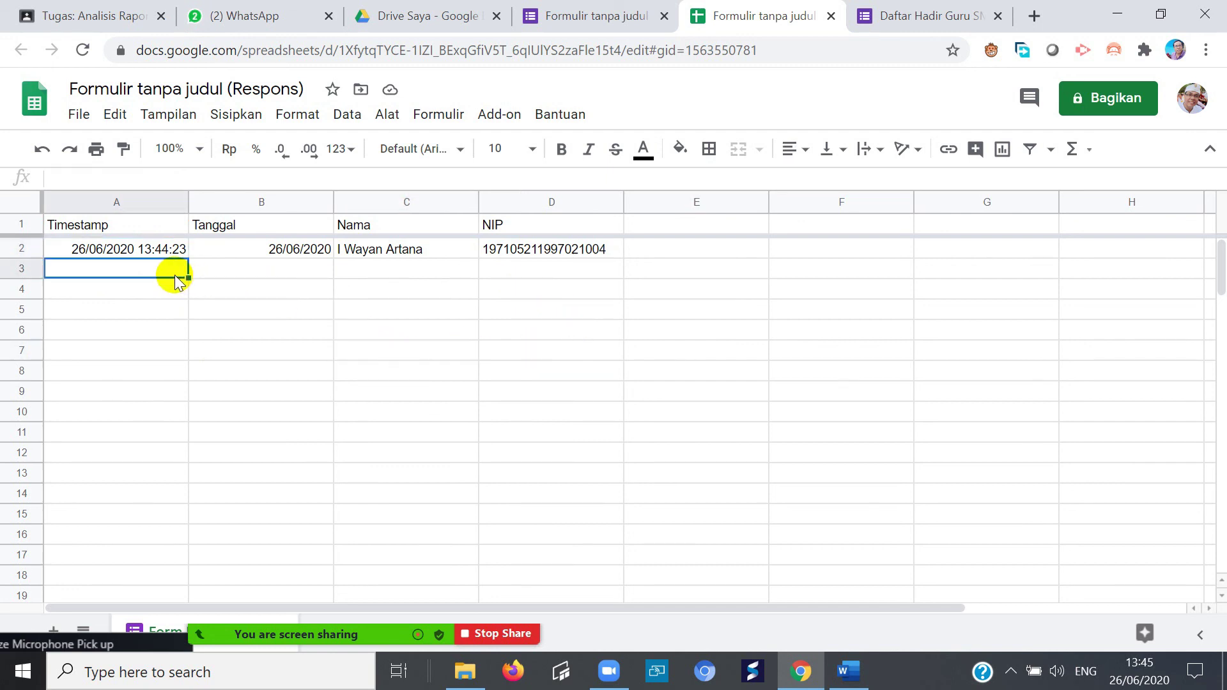
left_click(251, 274)
left_click(132, 274)
left_click(243, 270)
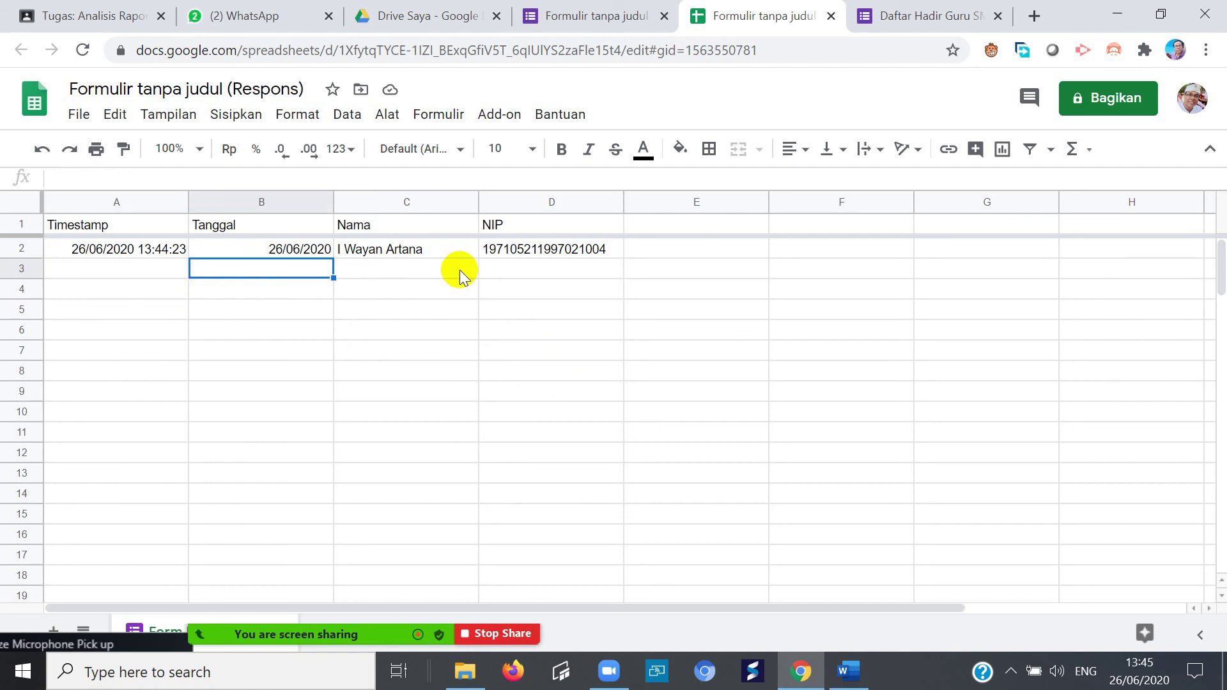
left_click(344, 267)
left_click(170, 251)
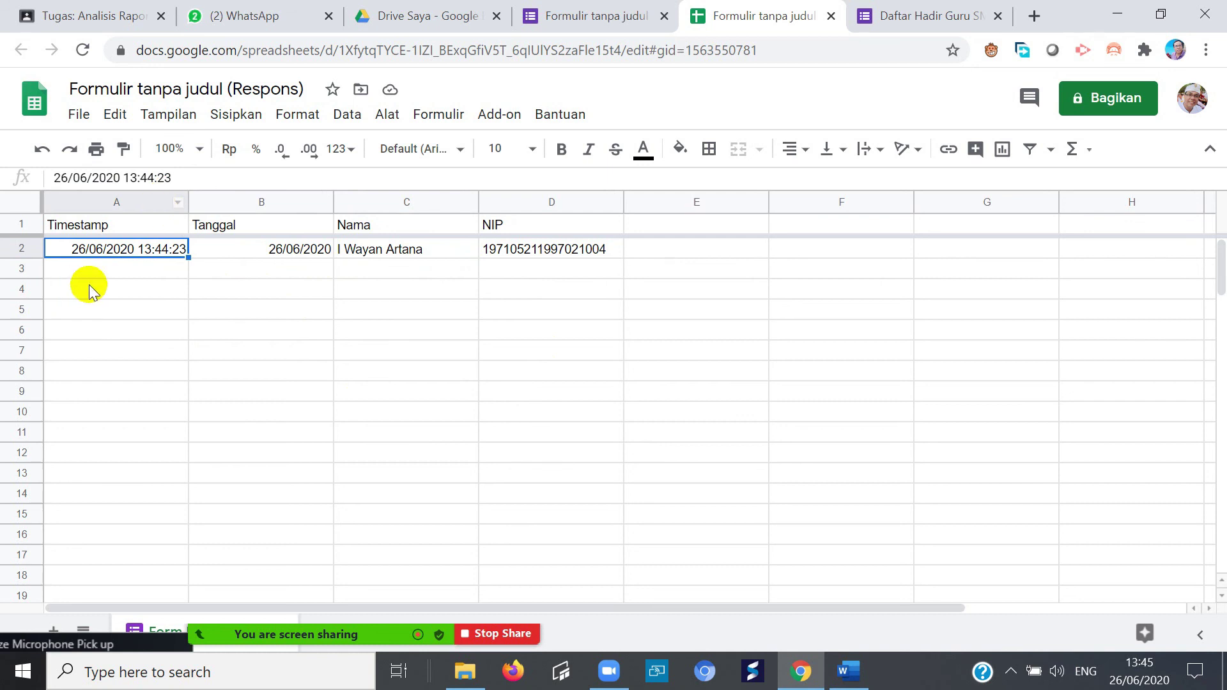
left_click(133, 335)
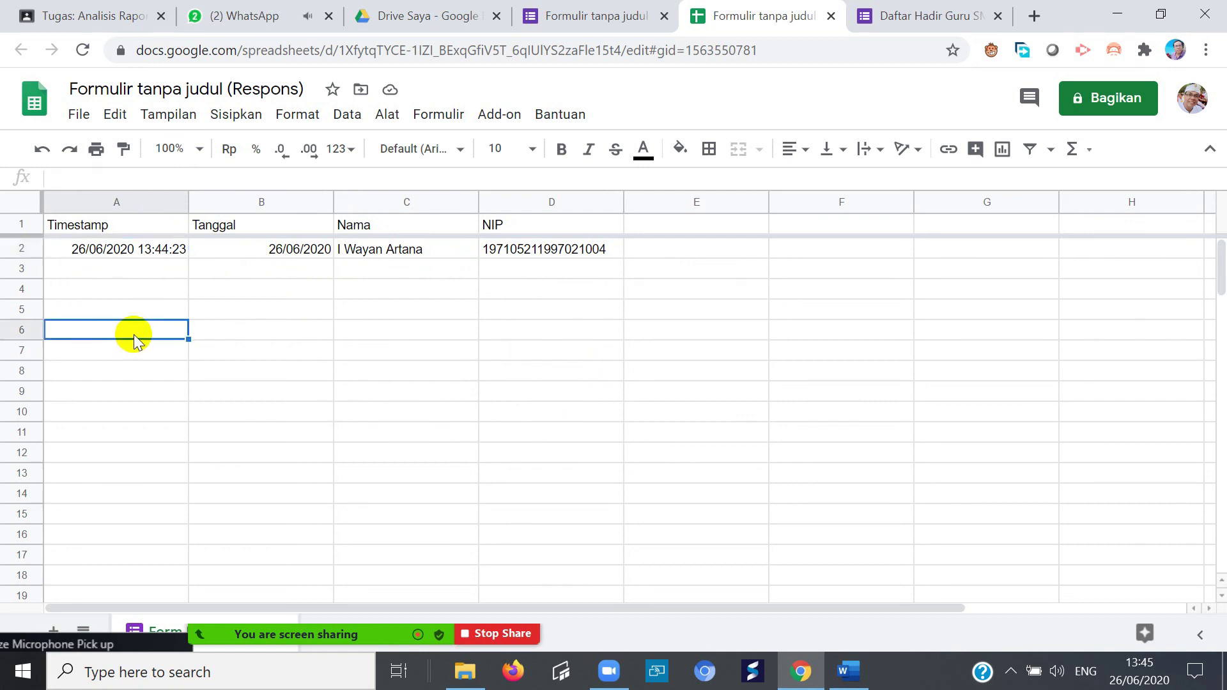
left_click(144, 281)
left_click(148, 249)
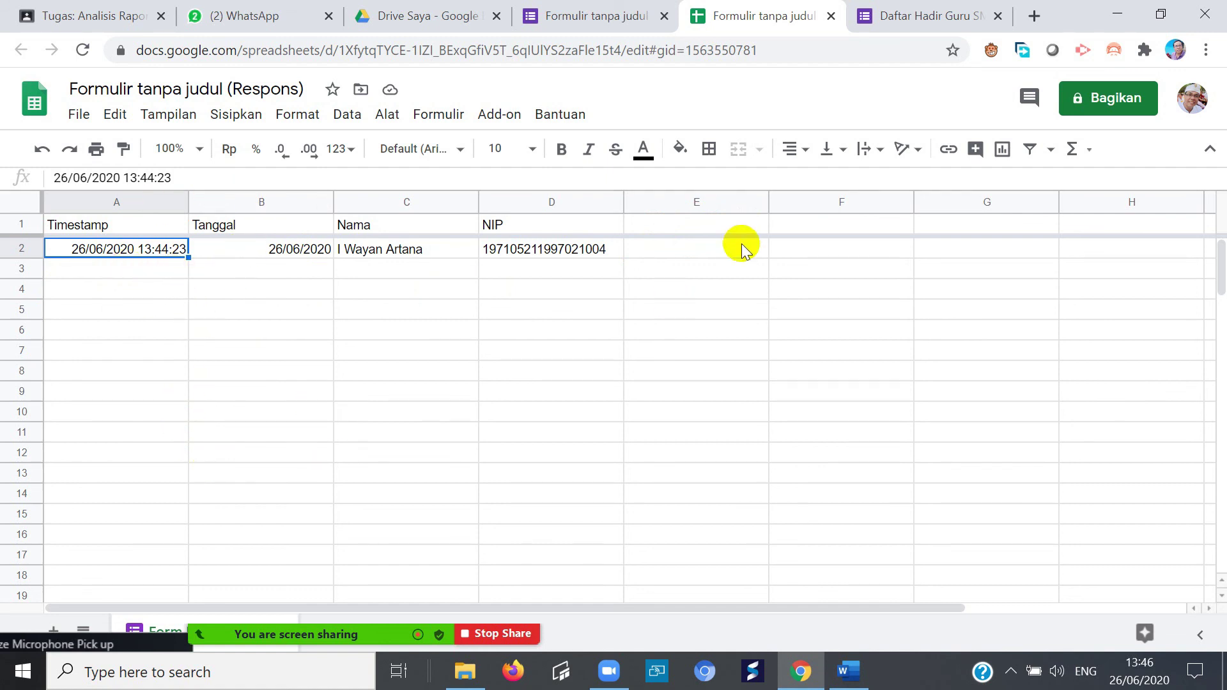
left_click(746, 263)
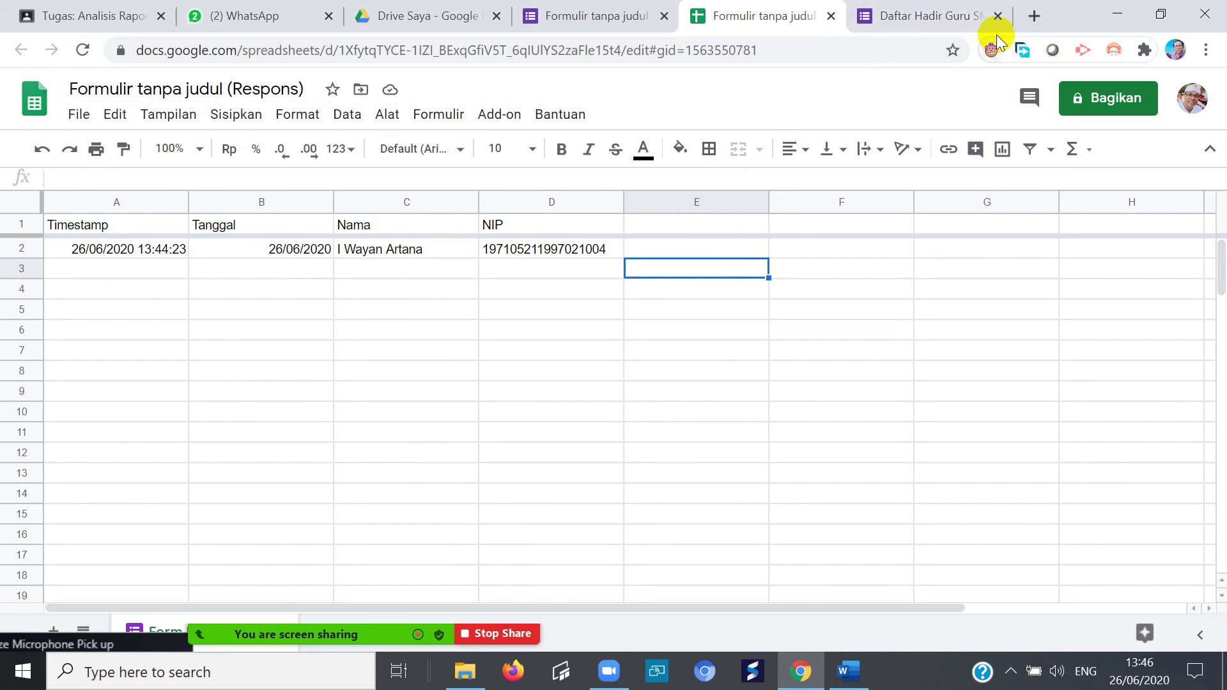
left_click(831, 16)
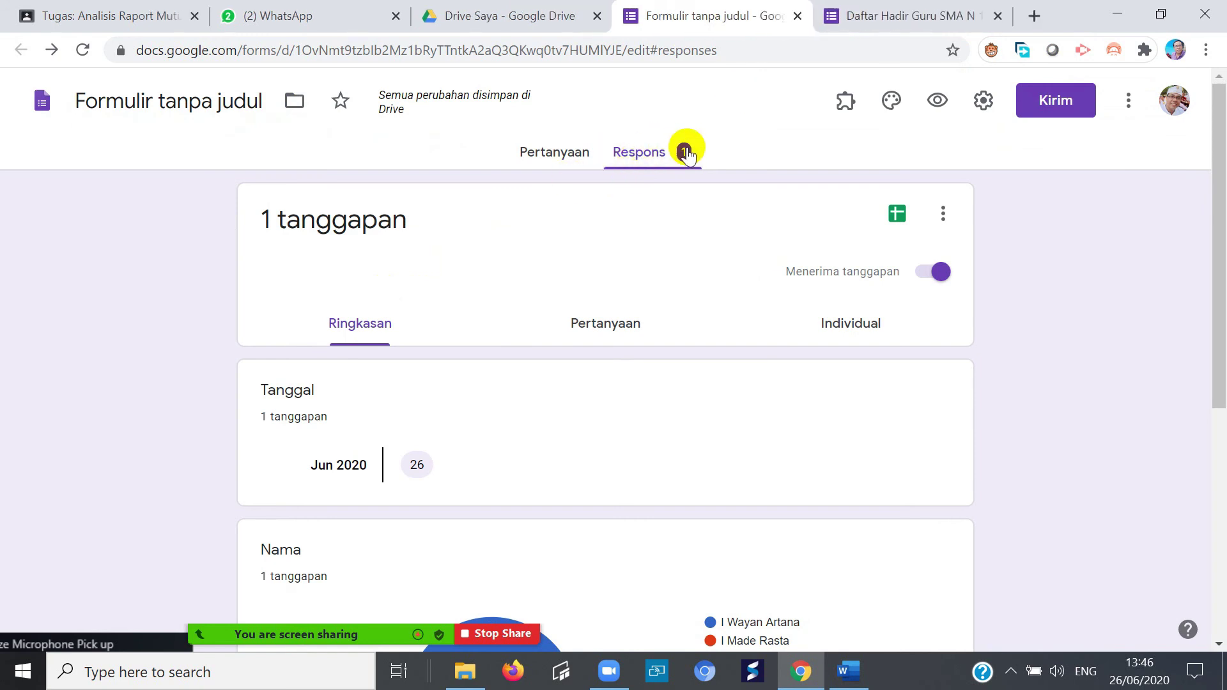
- On the Pertanyaan tab, add a question titled 'Upload file' below NIP
left_click(541, 151)
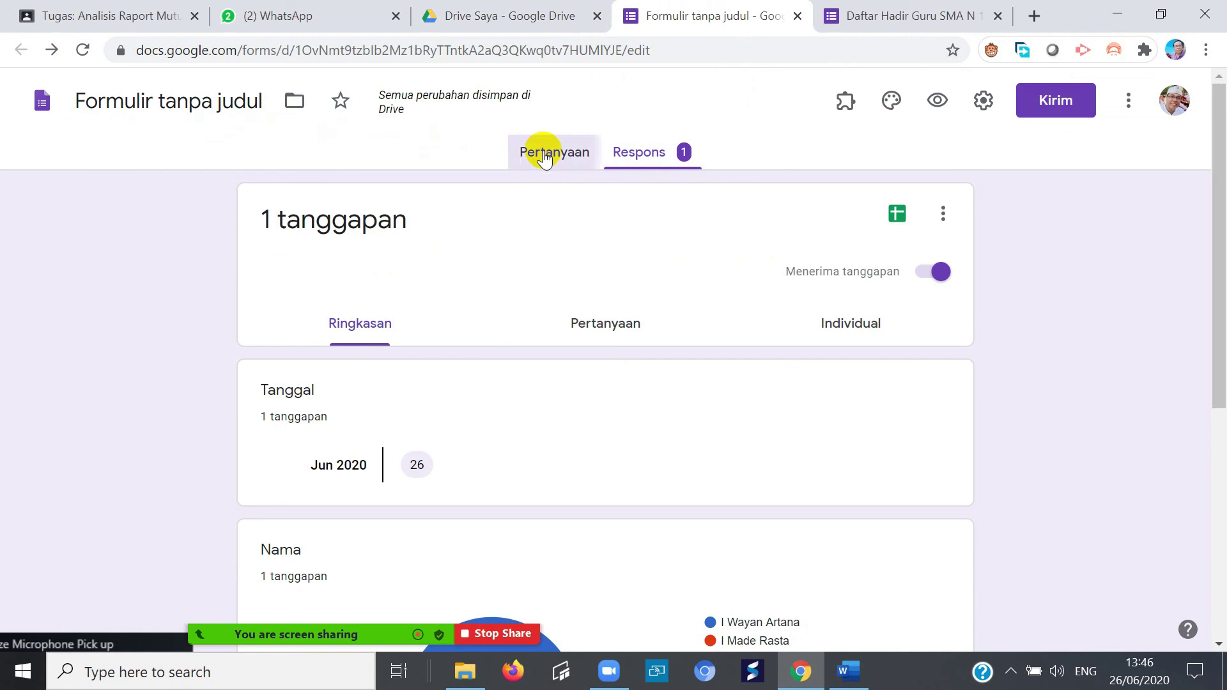
scroll(480, 375, "down", 9)
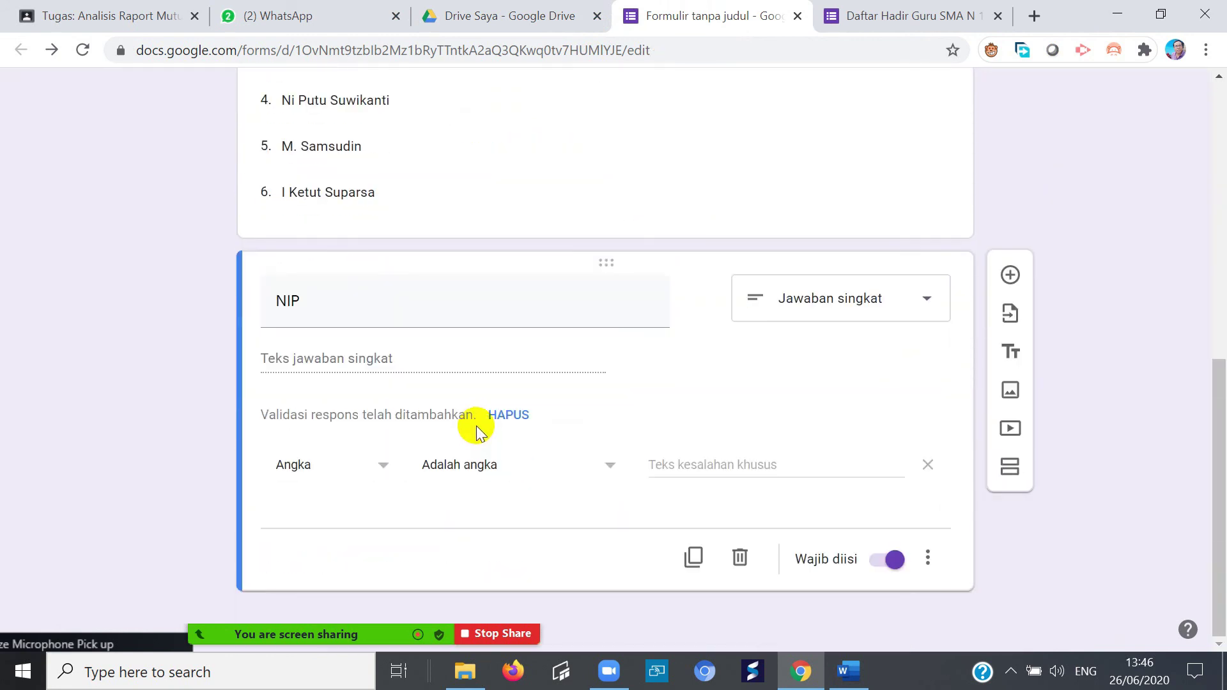
scroll(500, 416, "up", 3)
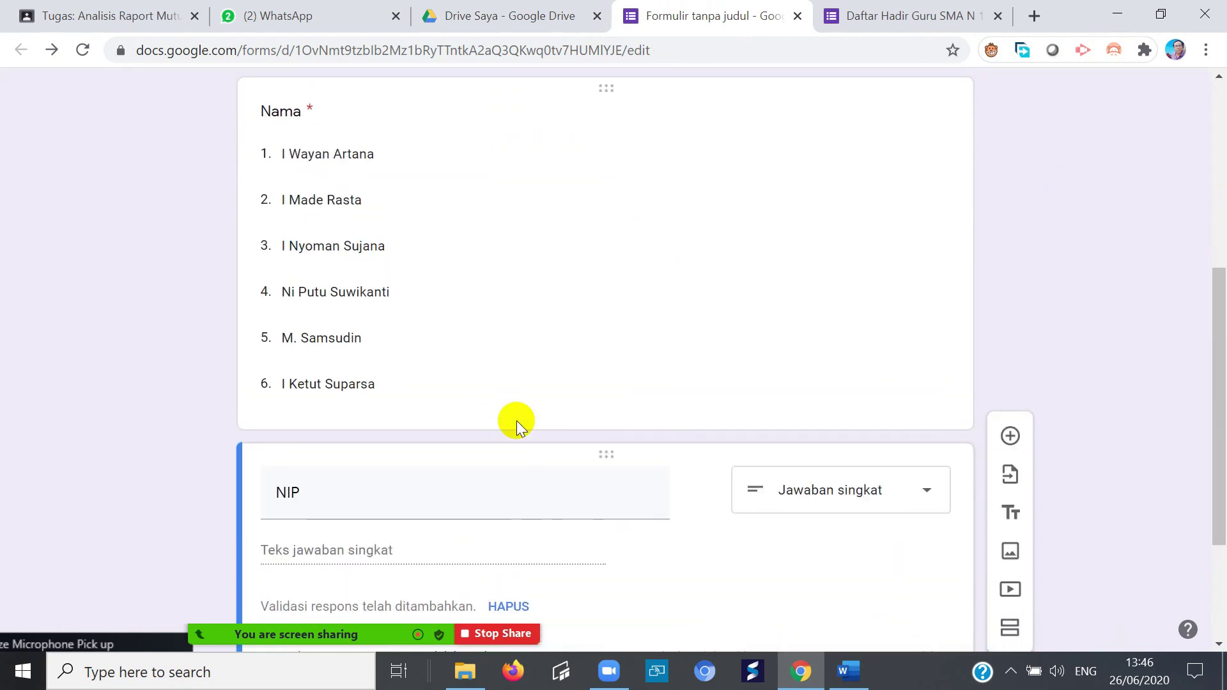
scroll(516, 420, "down", 3)
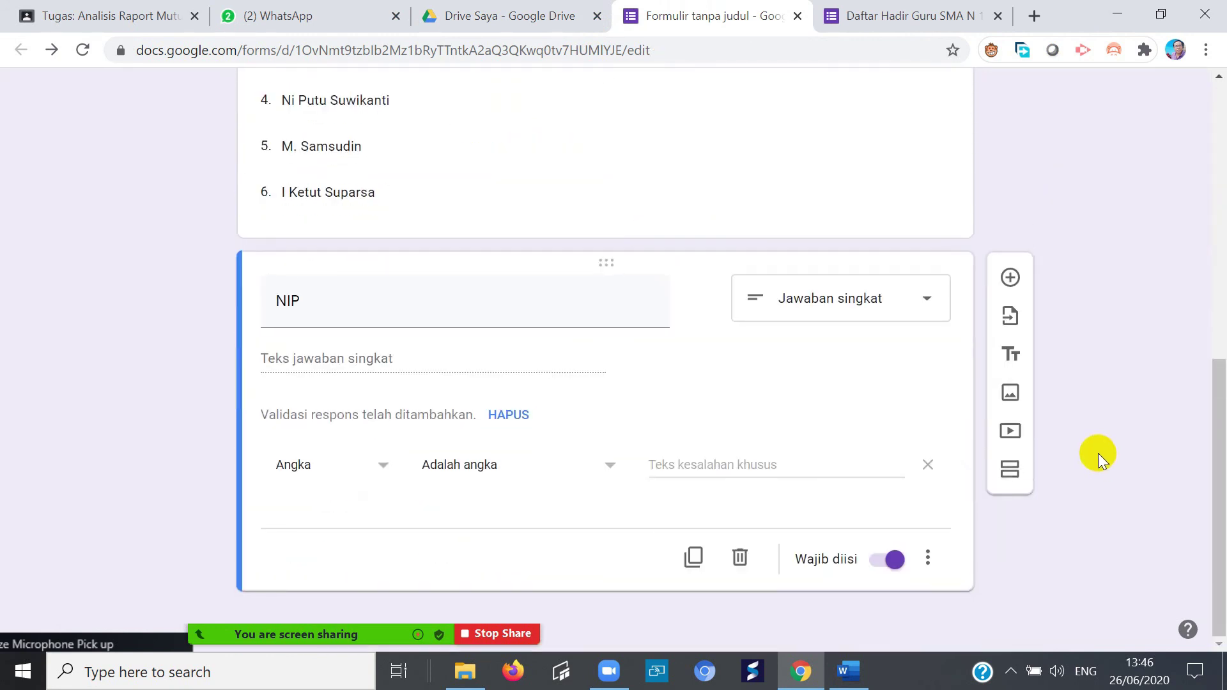
left_click(1010, 279)
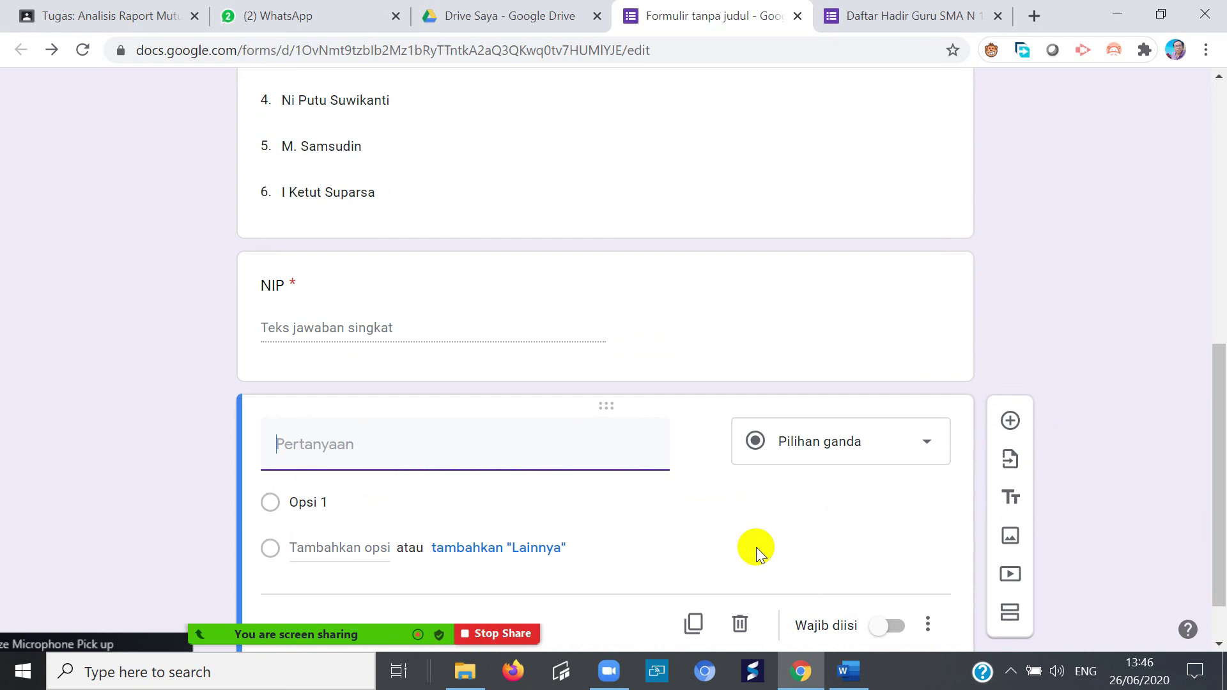
type("inp")
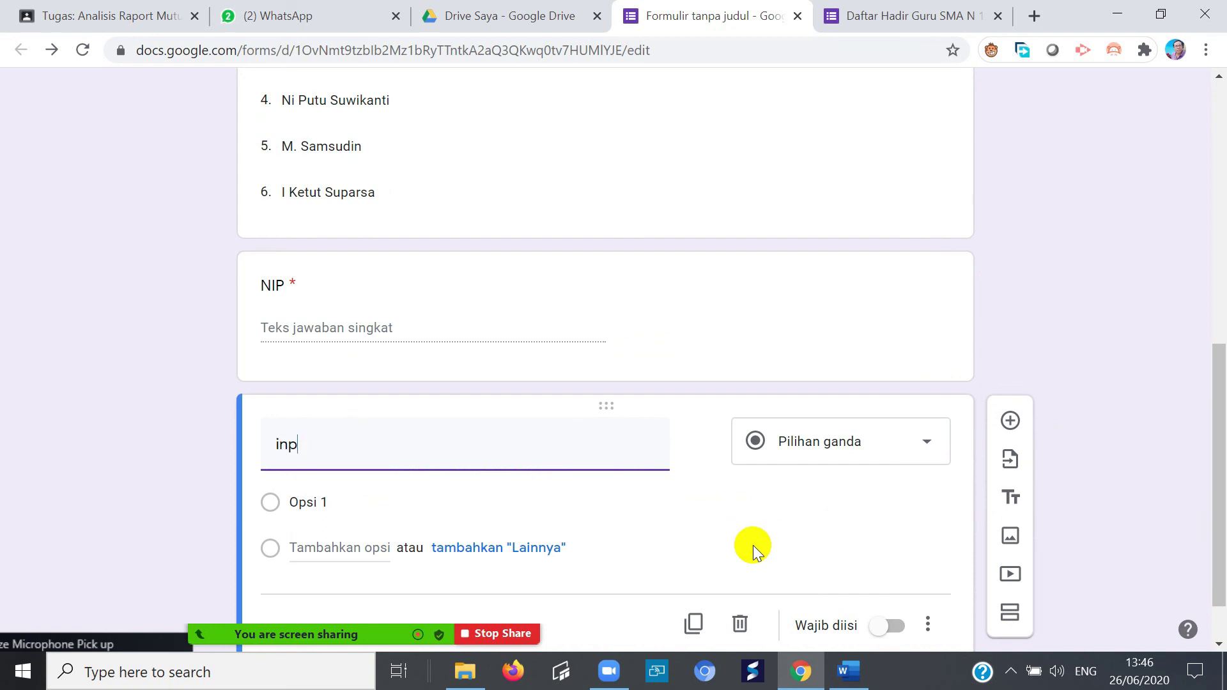
type("ut fi")
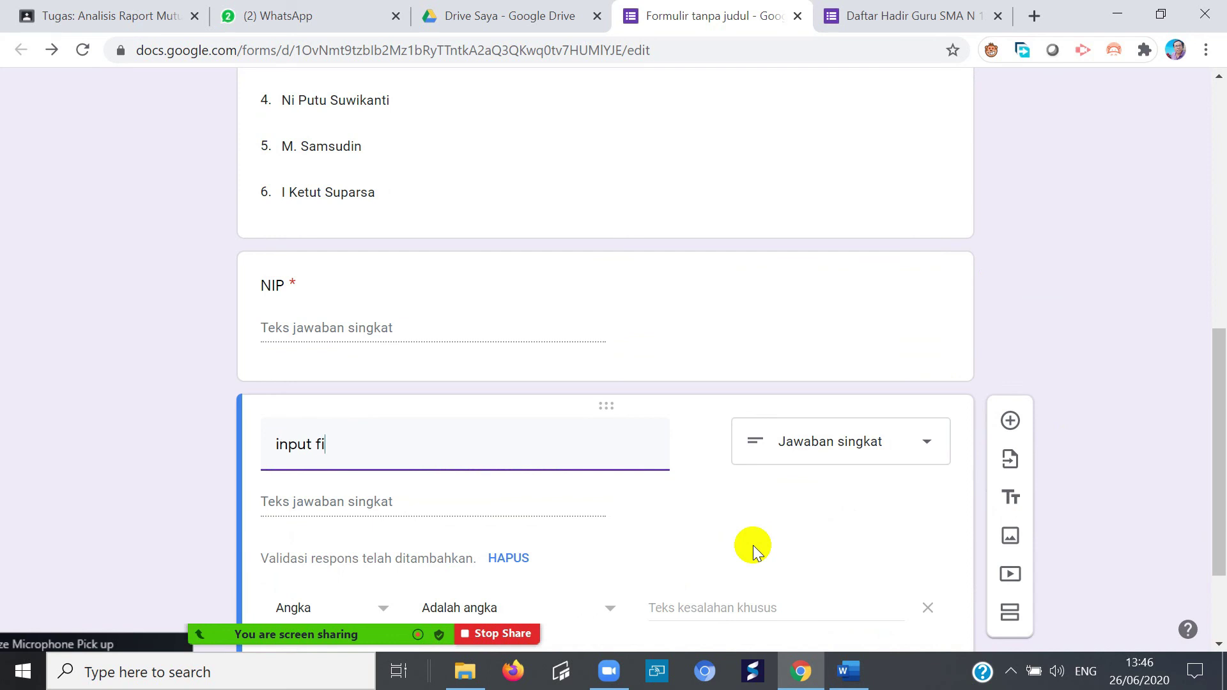
key("BackSpace")
type("Upload")
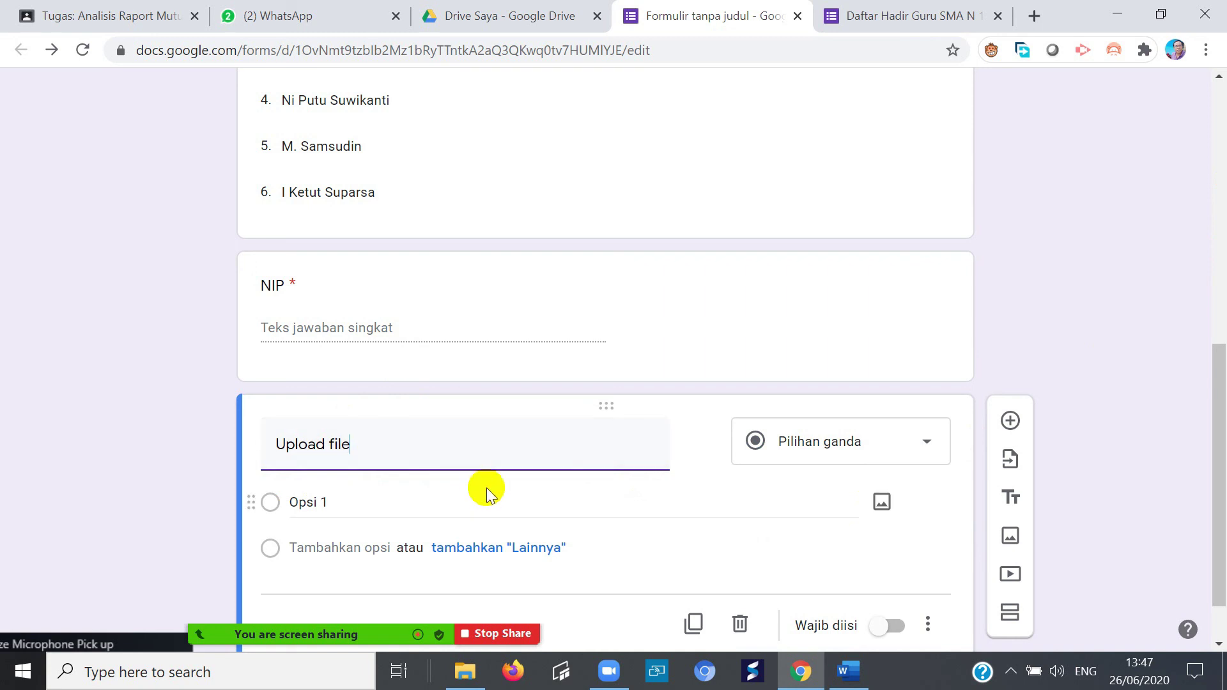
left_click(928, 446)
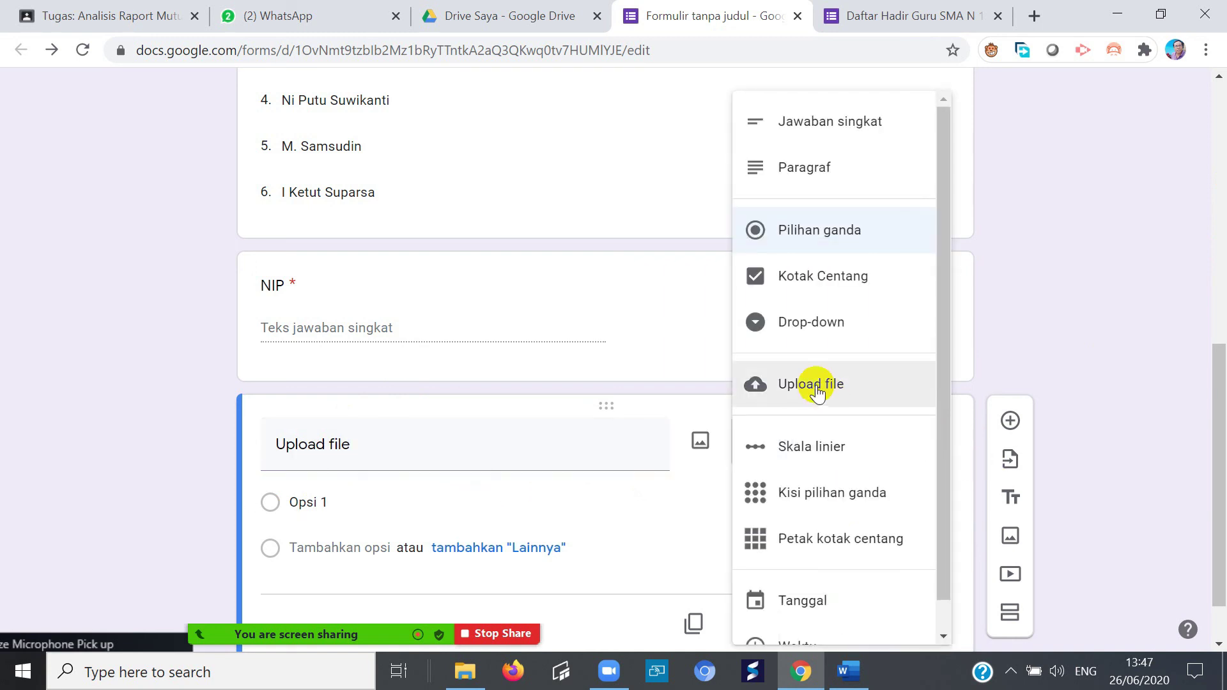
- Make 'Upload file' a file-upload question restricted to specific types such as Spreadsheet and PDF
left_click(803, 383)
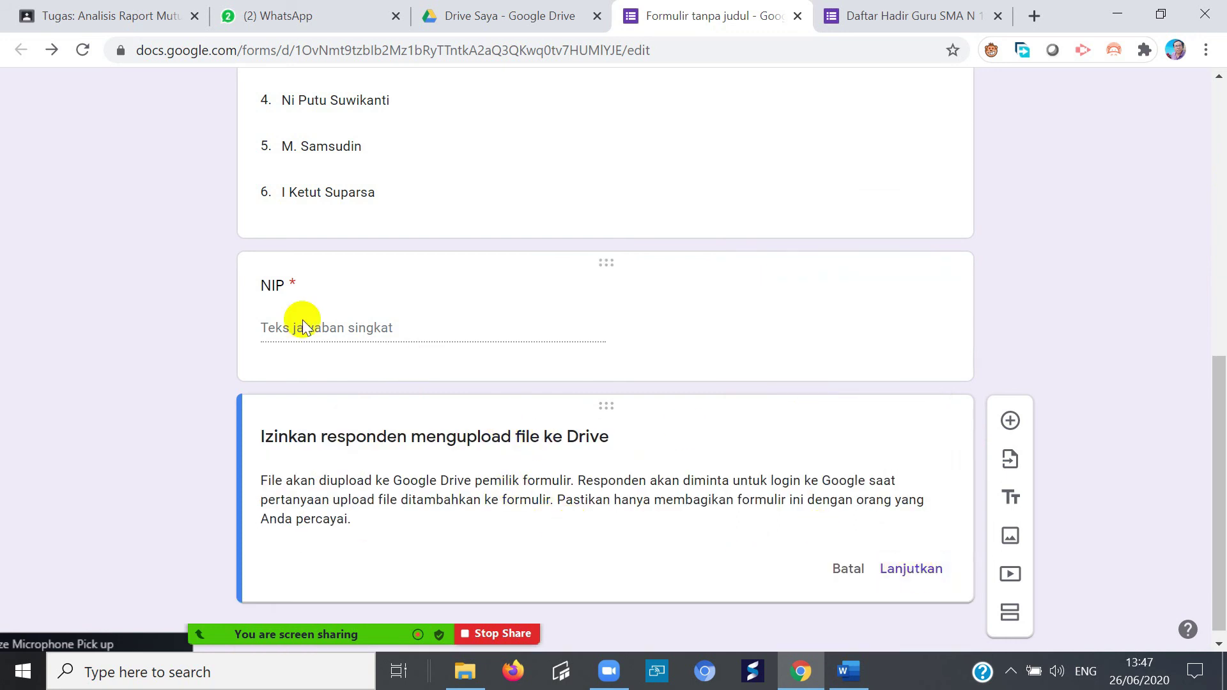
left_click(913, 569)
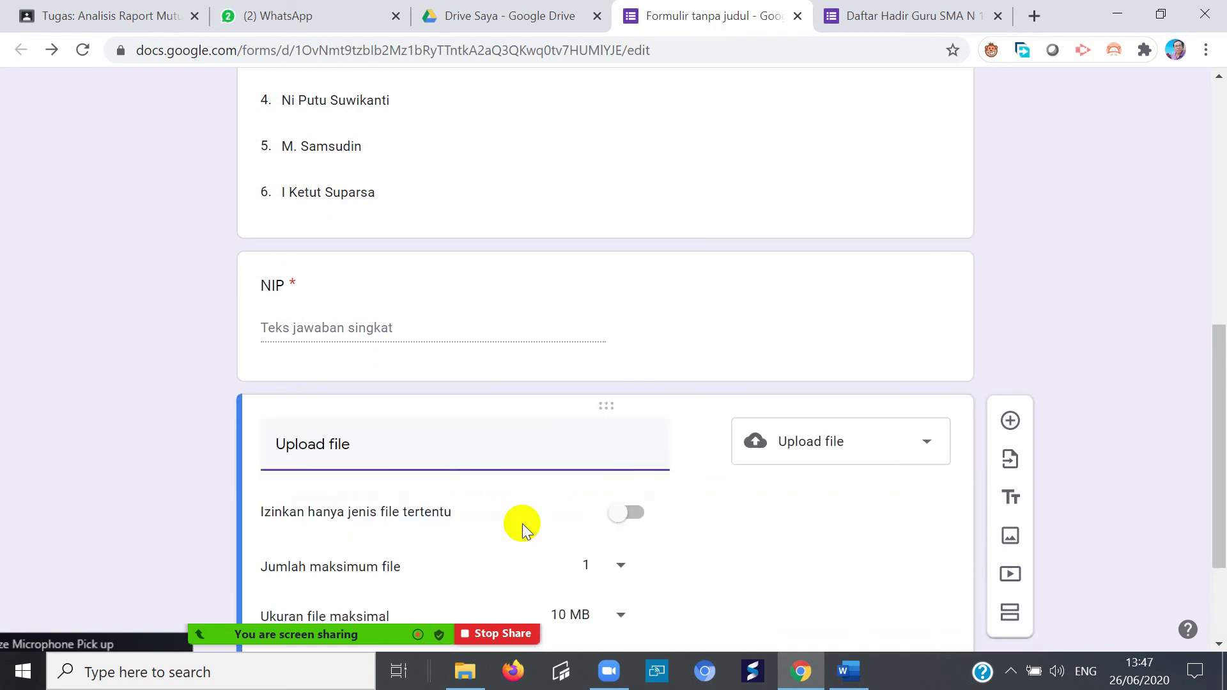
scroll(753, 510, "down", 3)
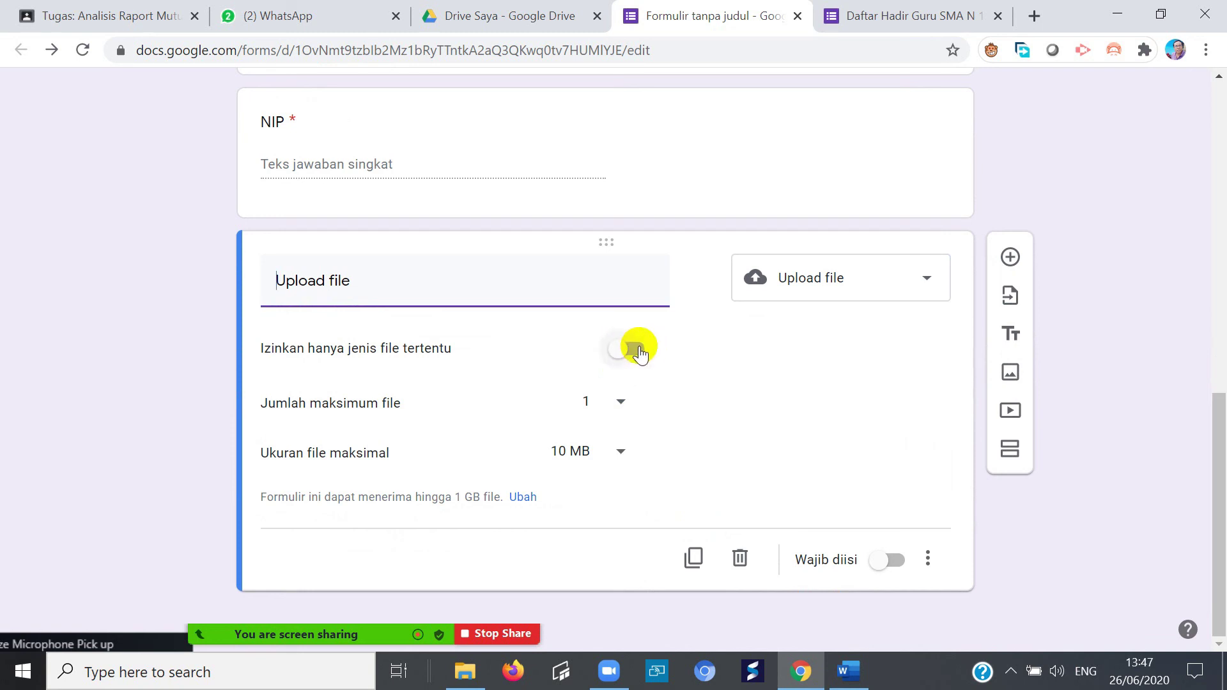
left_click(635, 350)
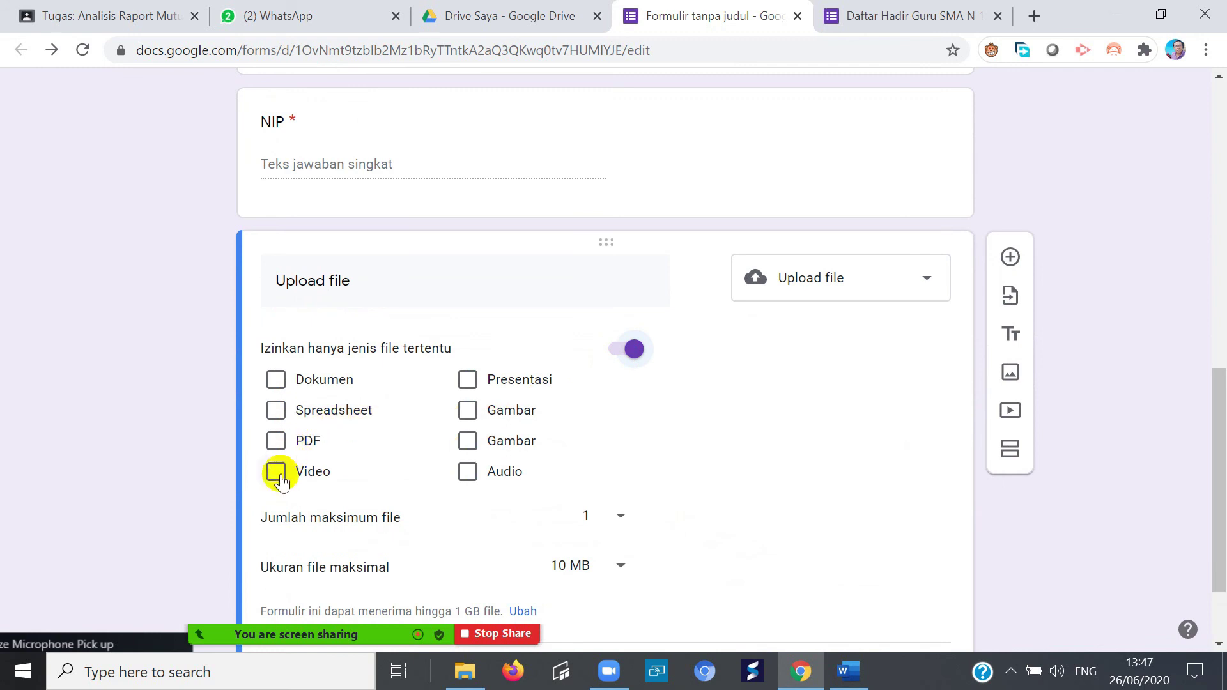
left_click(276, 412)
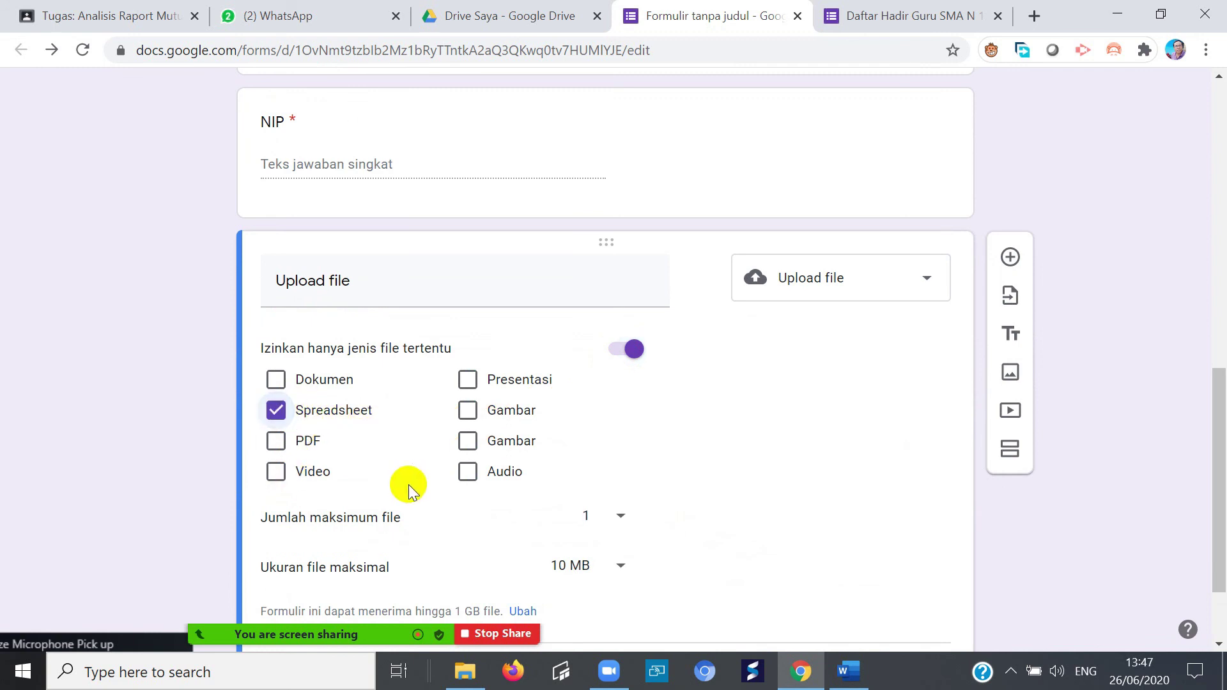
left_click(276, 442)
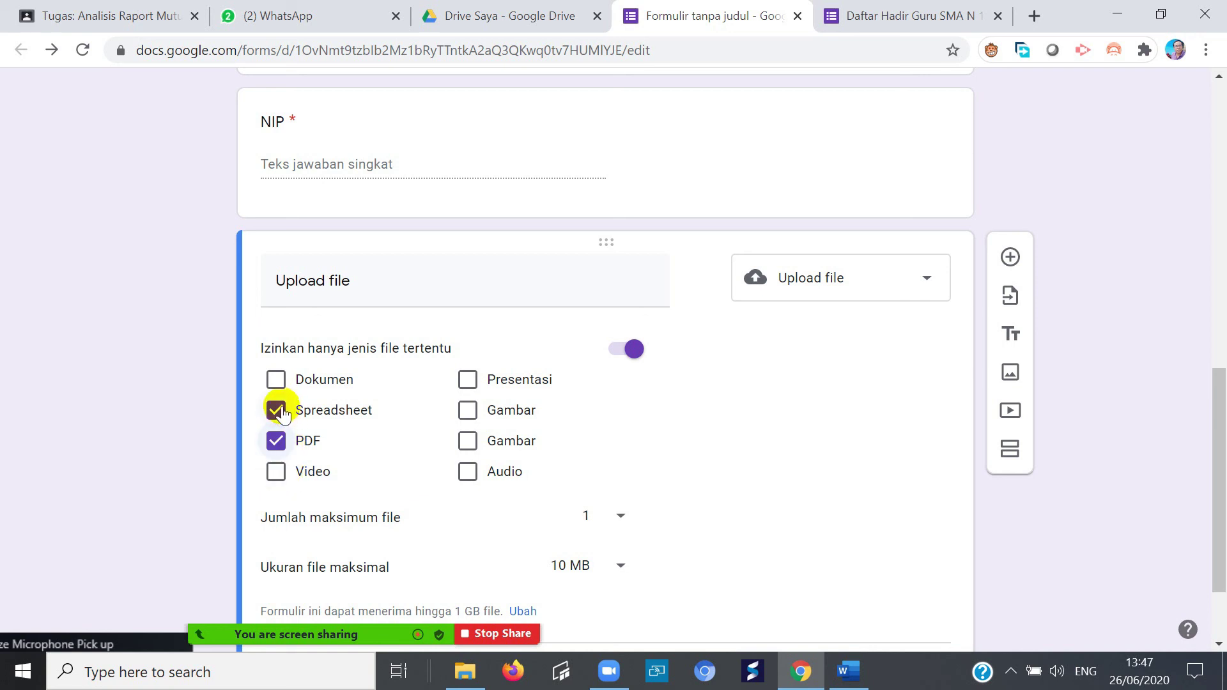
left_click(633, 350)
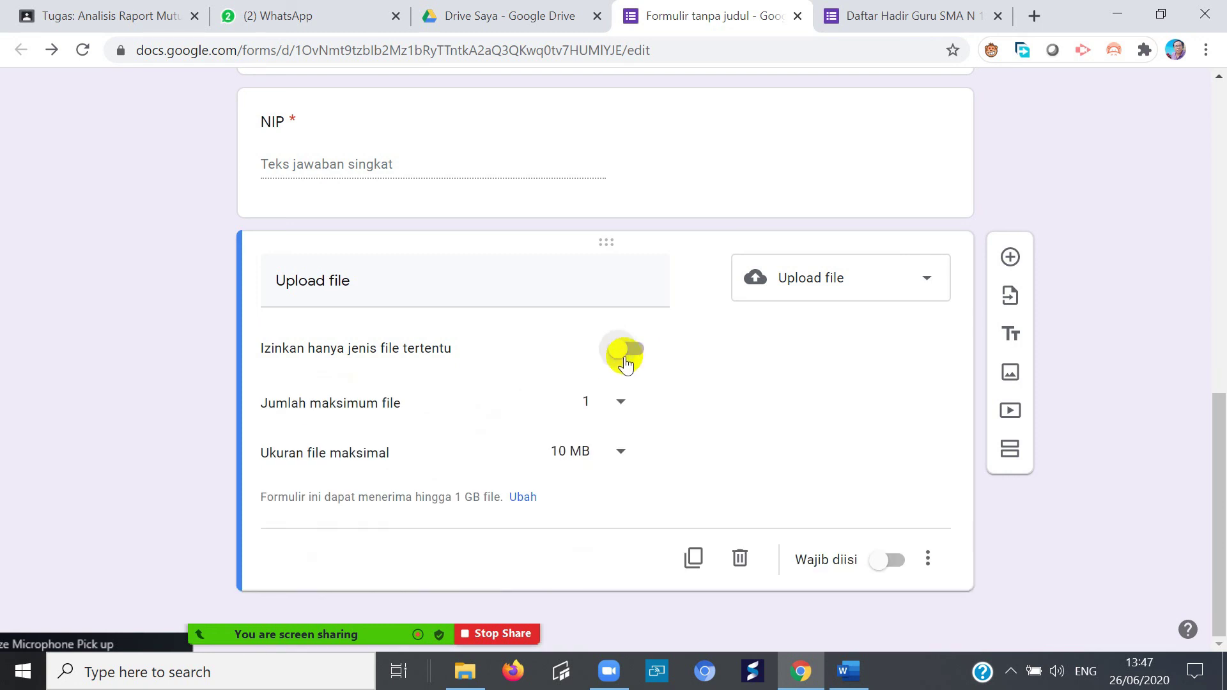
left_click(644, 351)
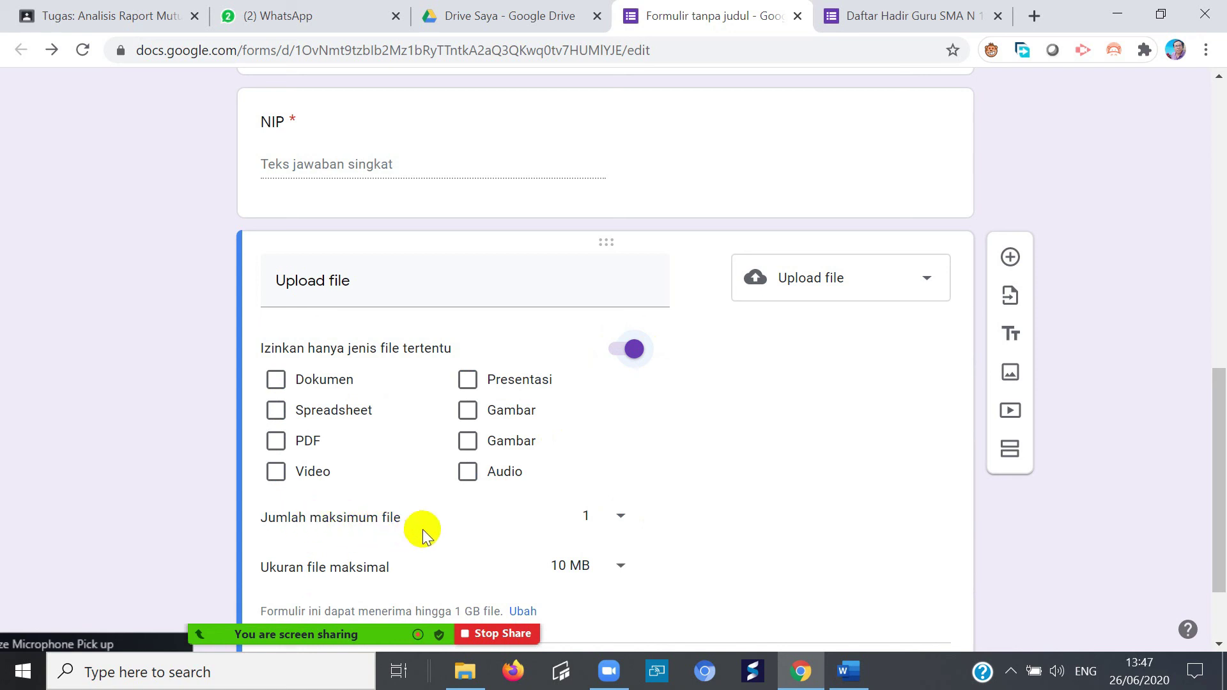
- Set the maximum number of files to 5 and maximum file size to 10 GB
left_click(621, 515)
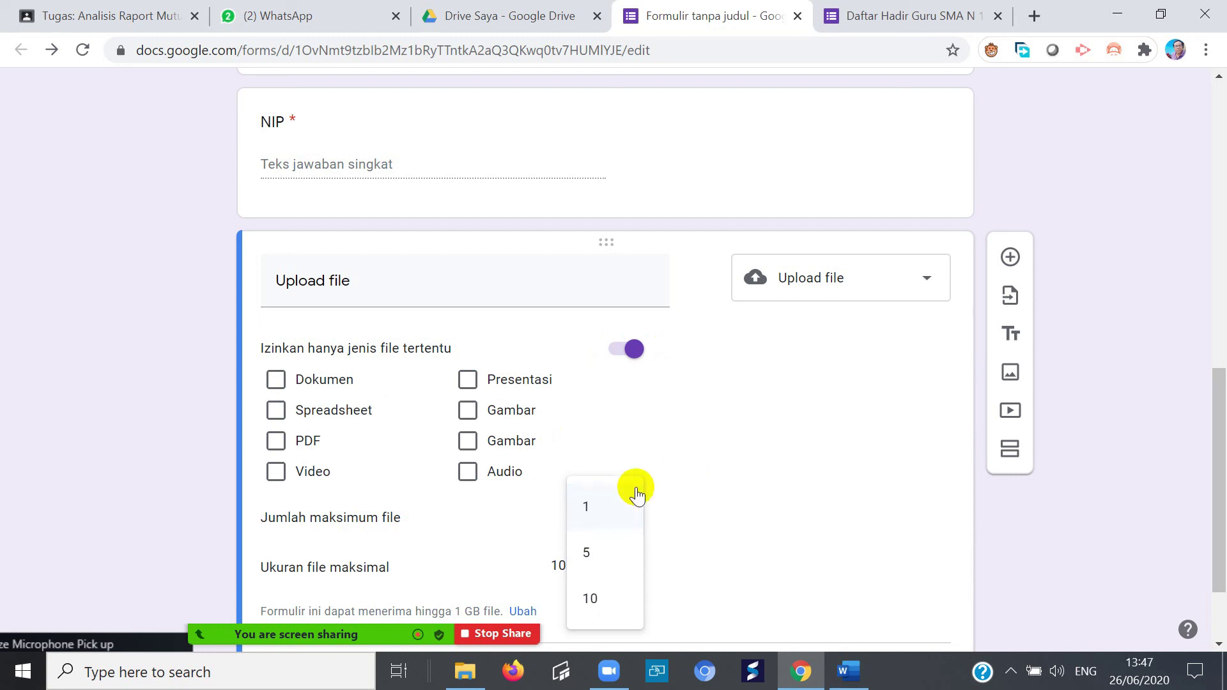
left_click(598, 549)
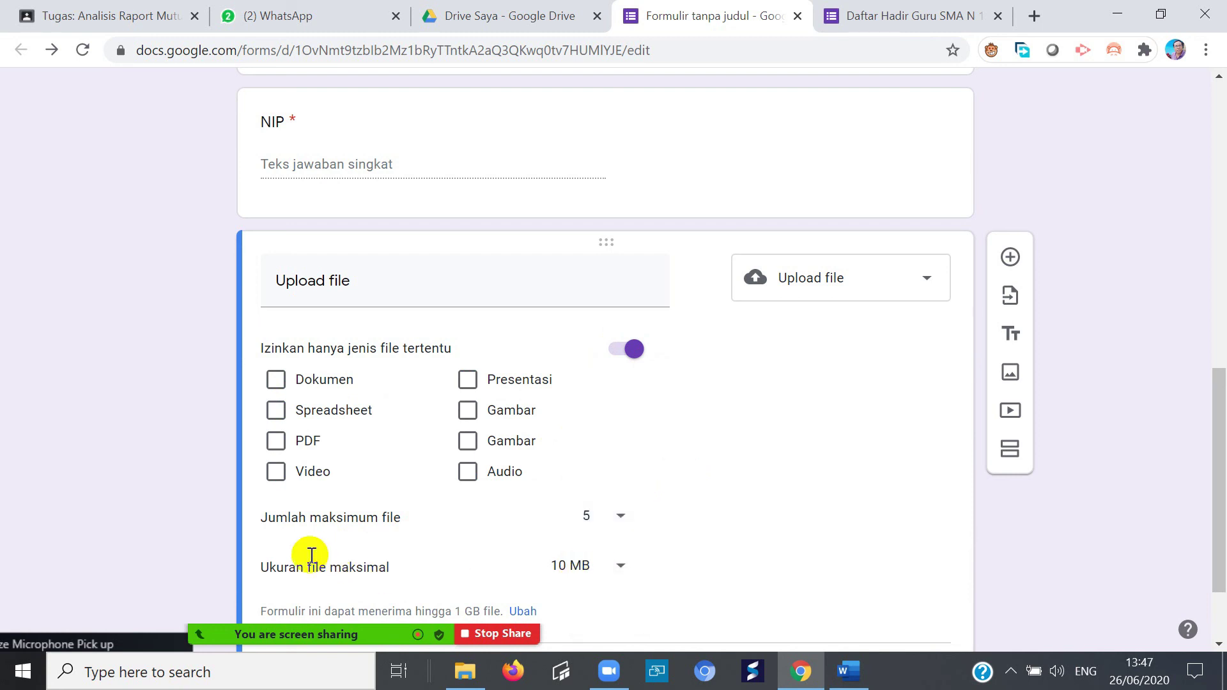
left_click(615, 566)
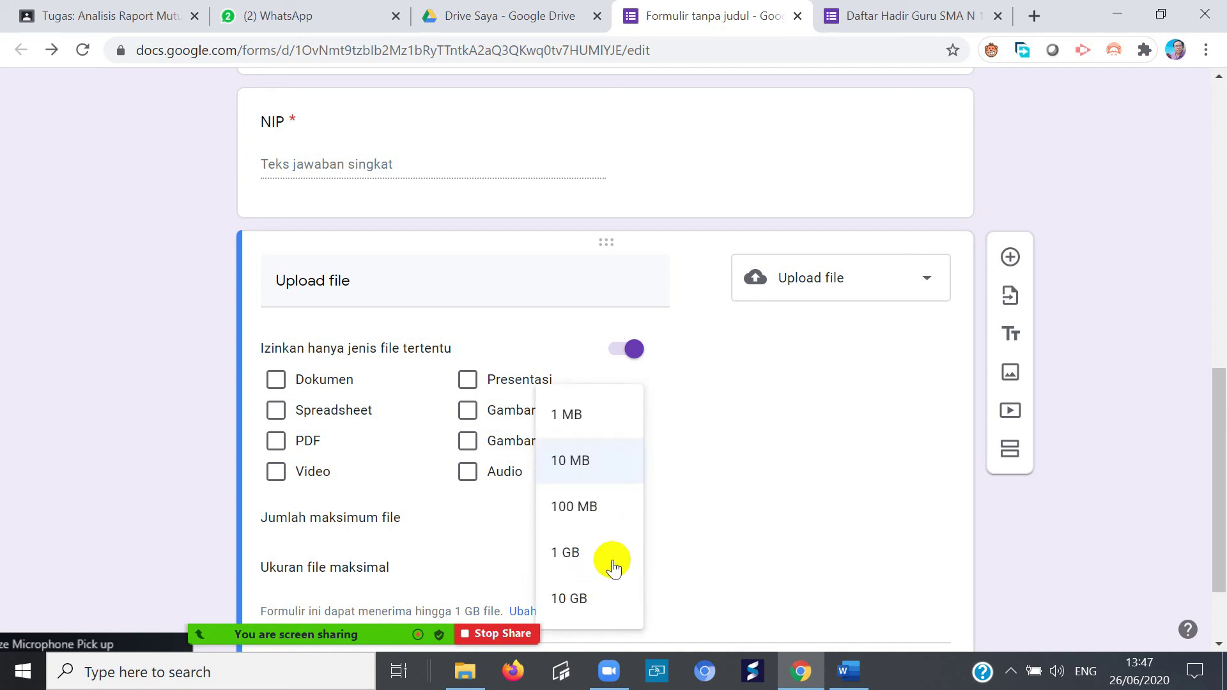
left_click(578, 600)
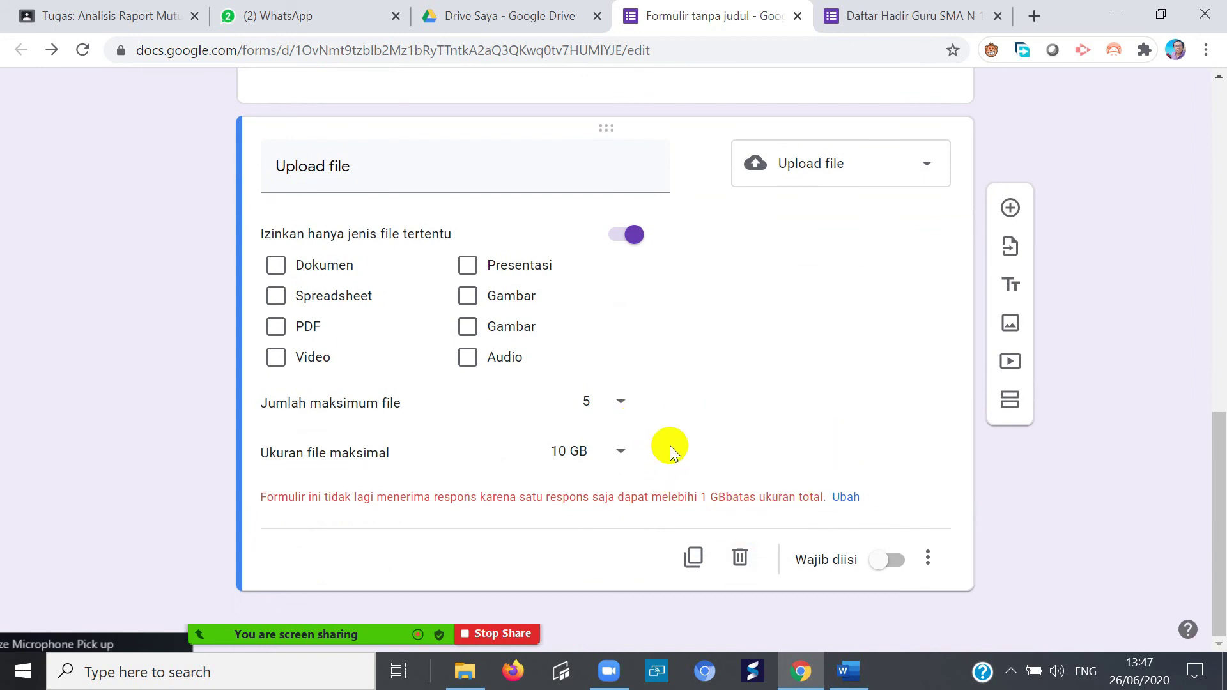
scroll(644, 416, "up", 3)
scroll(926, 537, "down", 3)
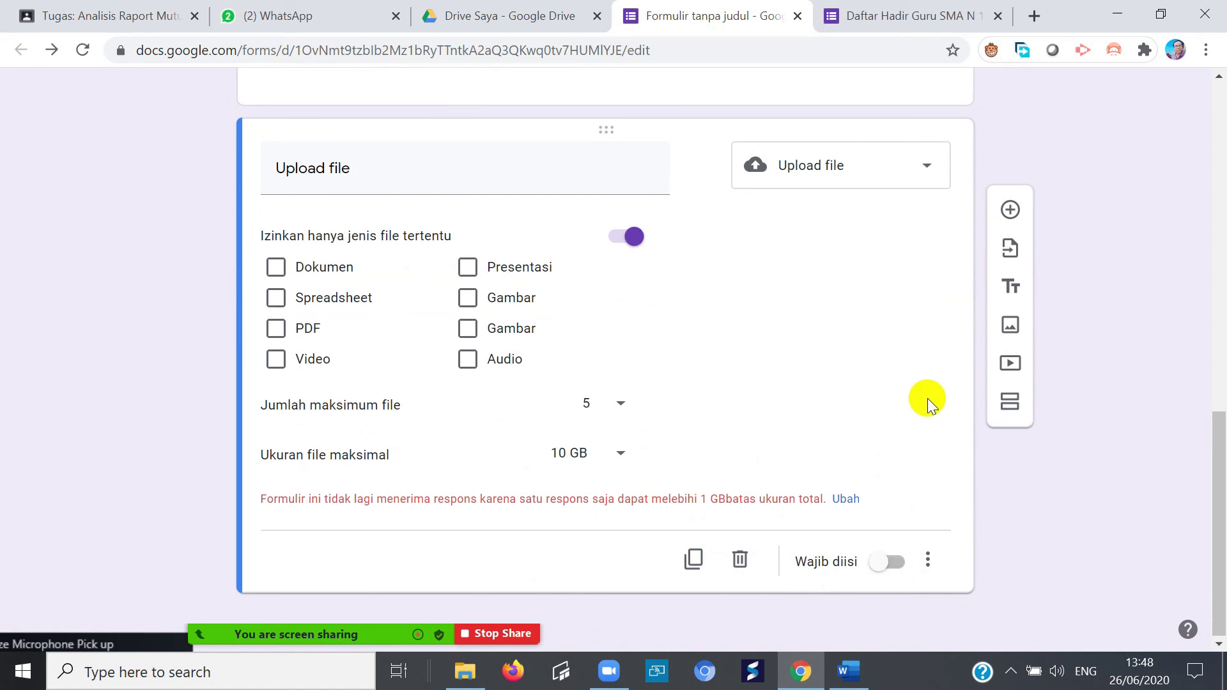
scroll(949, 355, "up", 20)
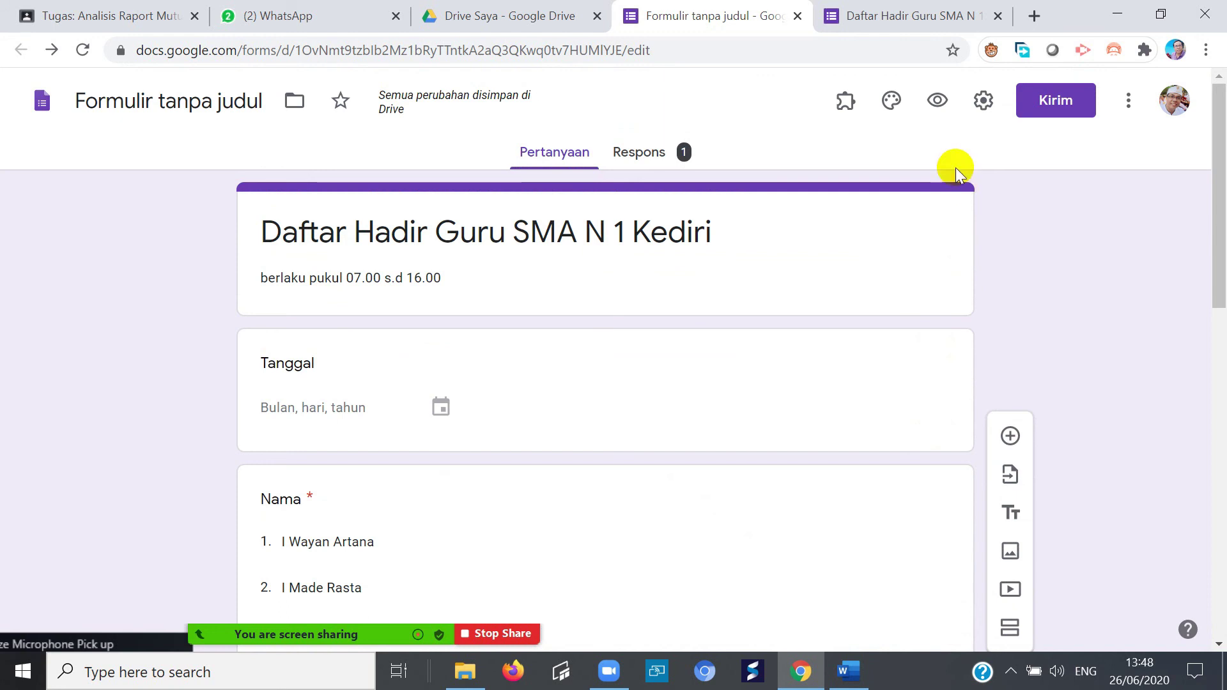
- Preview the form, follow the upload-settings fix link, and dismiss the low Drive storage warning
left_click(937, 99)
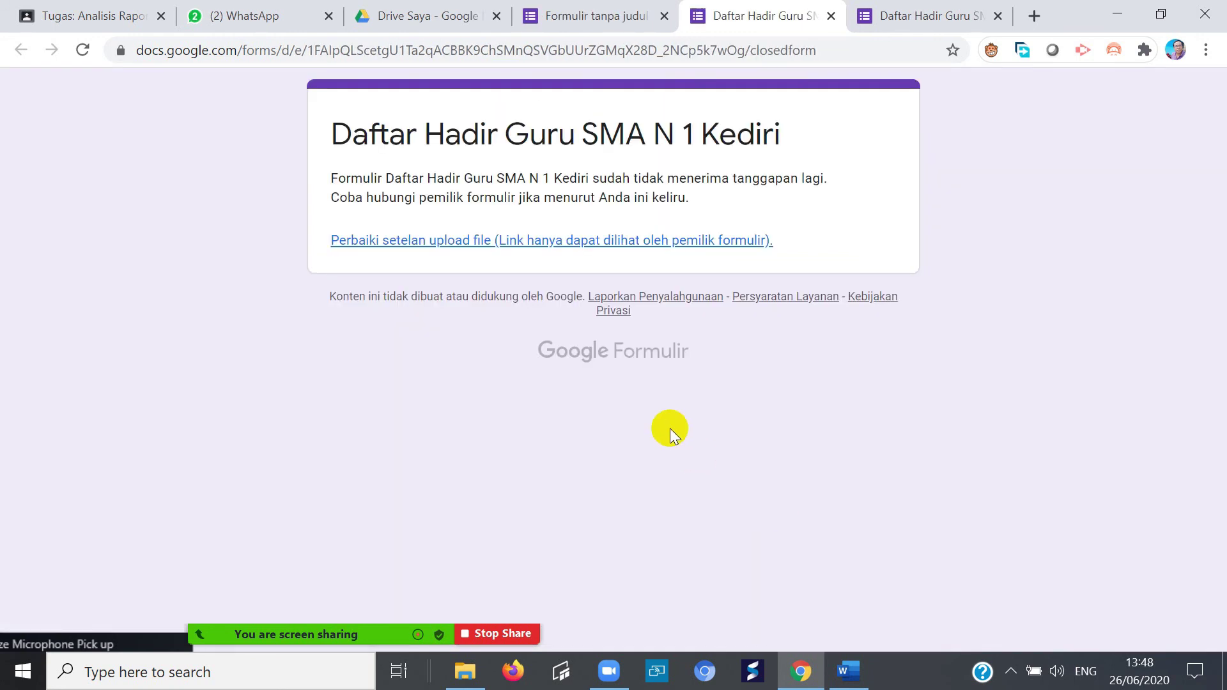
left_click(471, 241)
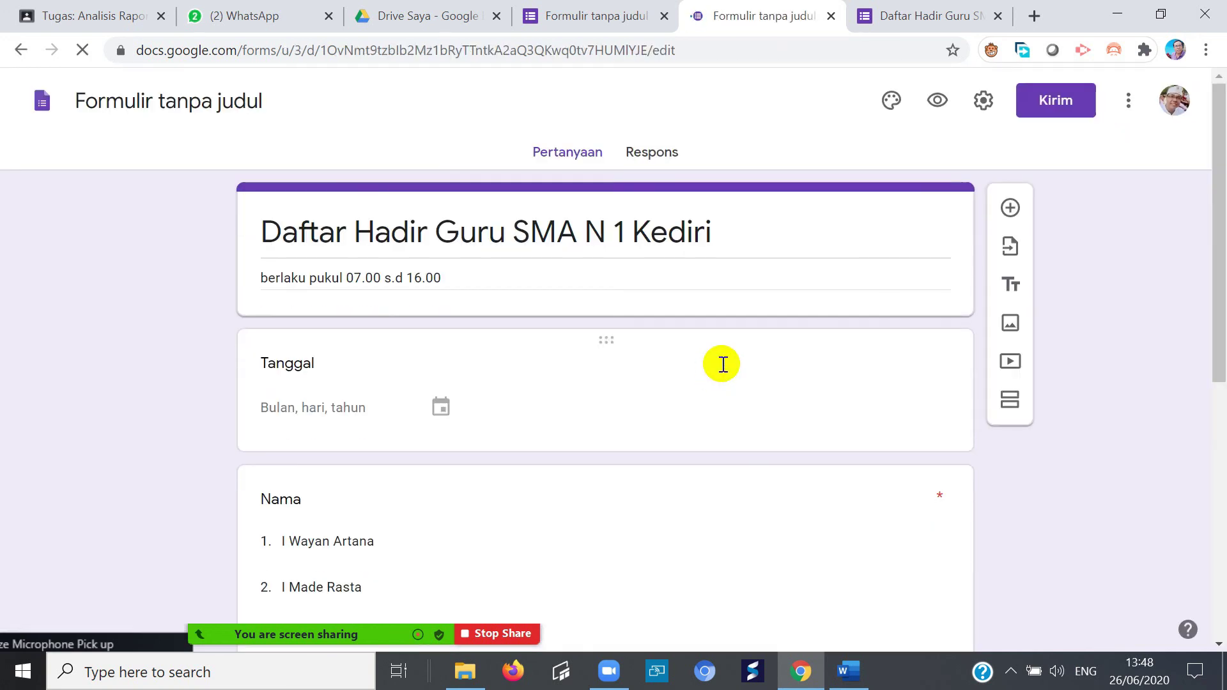
scroll(531, 496, "down", 8)
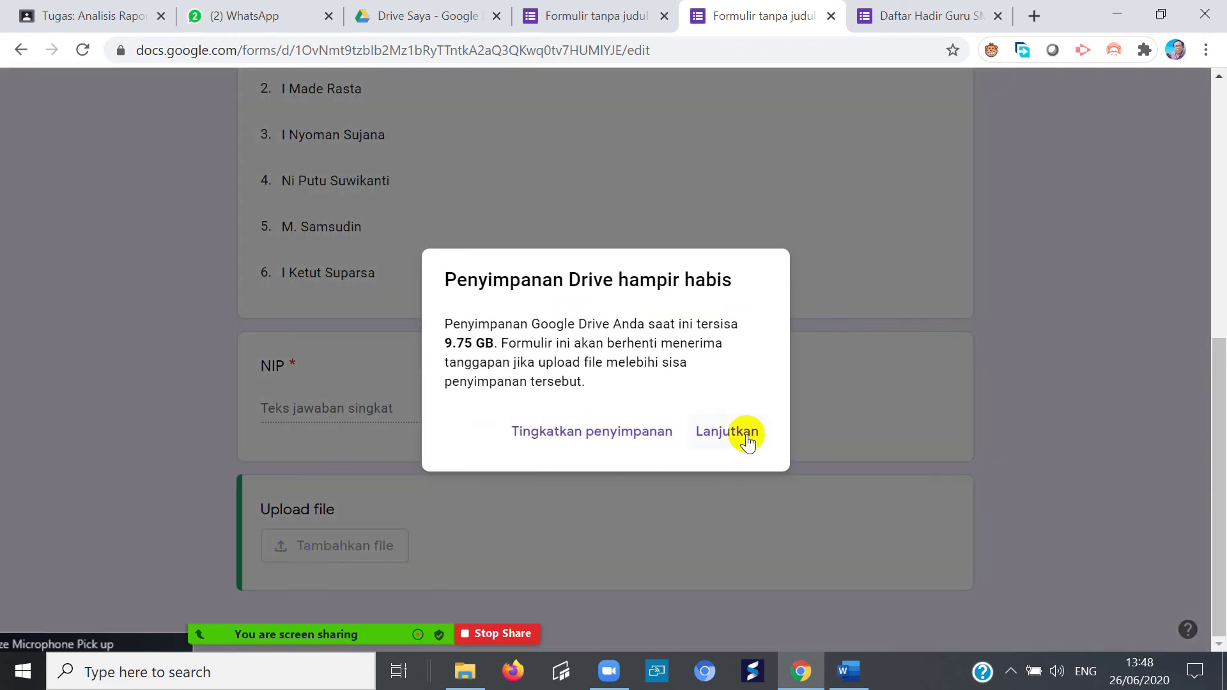
left_click(745, 430)
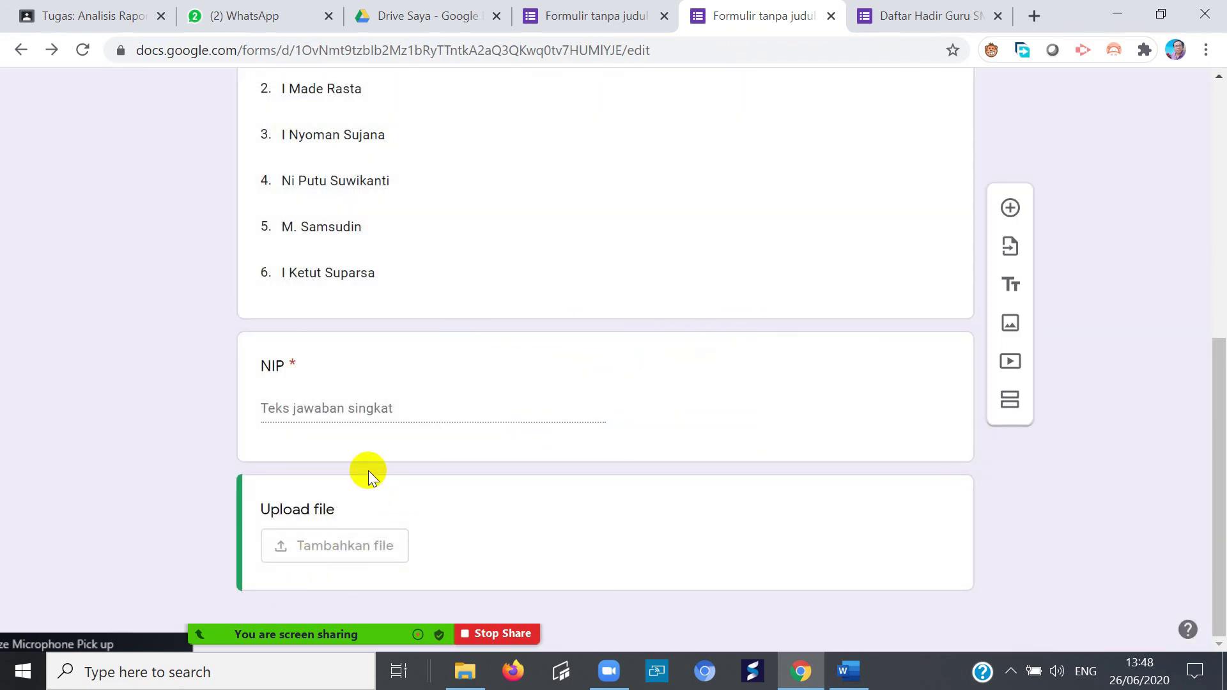
- Open the Upload file question, then open the form's Setelan and save them
left_click(289, 546)
scroll(644, 565, "down", 3)
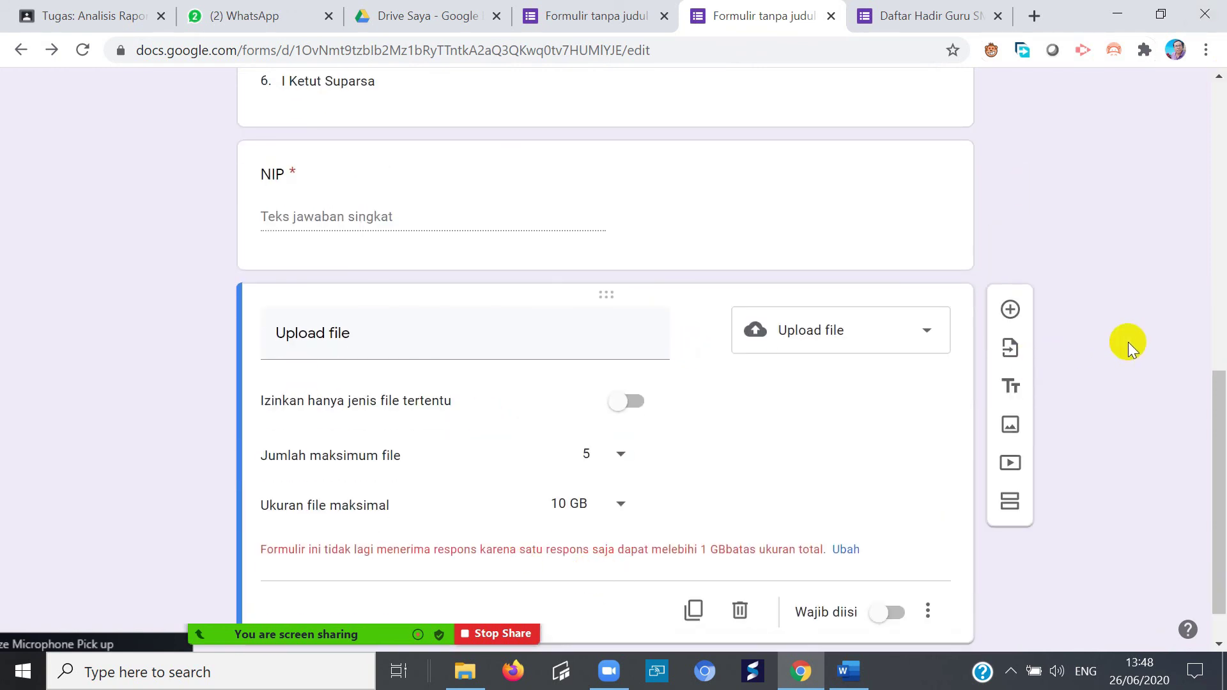
scroll(865, 404, "up", 10)
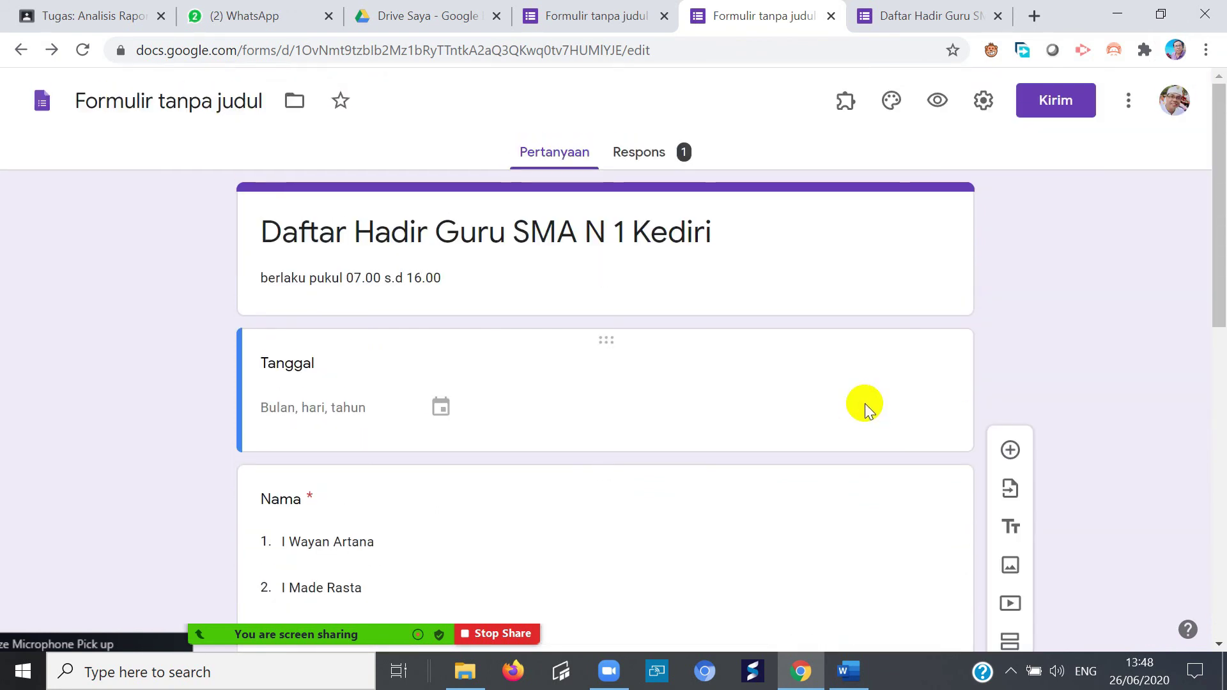
left_click(984, 101)
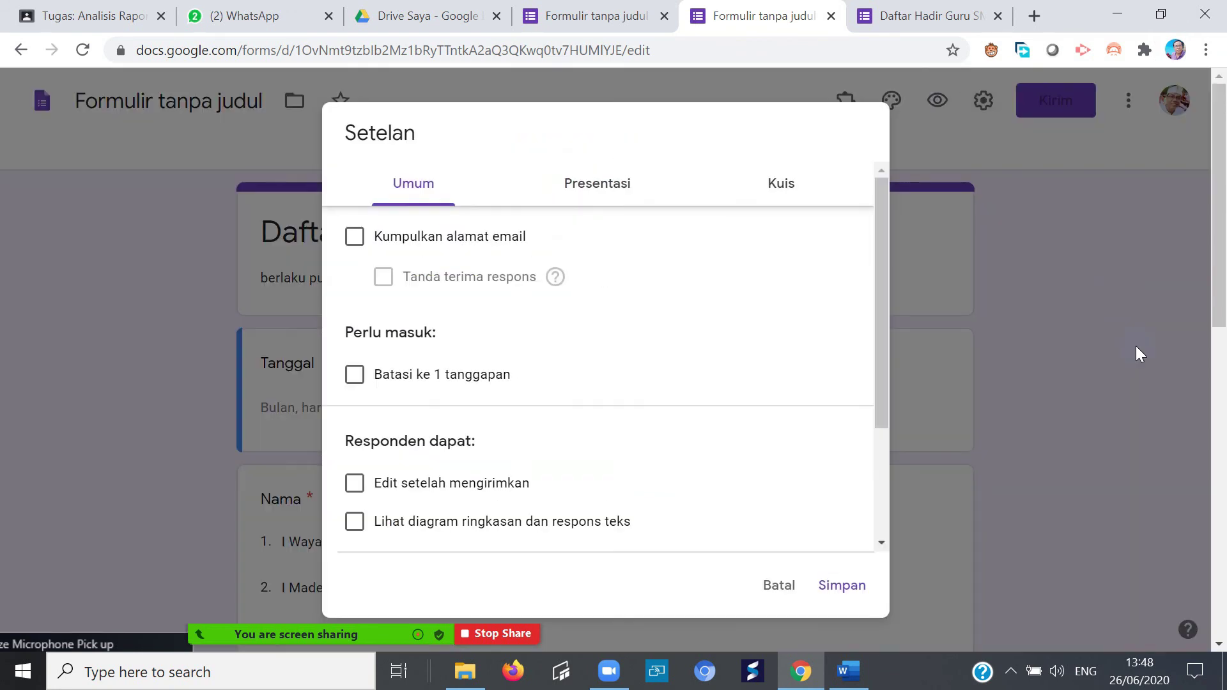
left_click(835, 584)
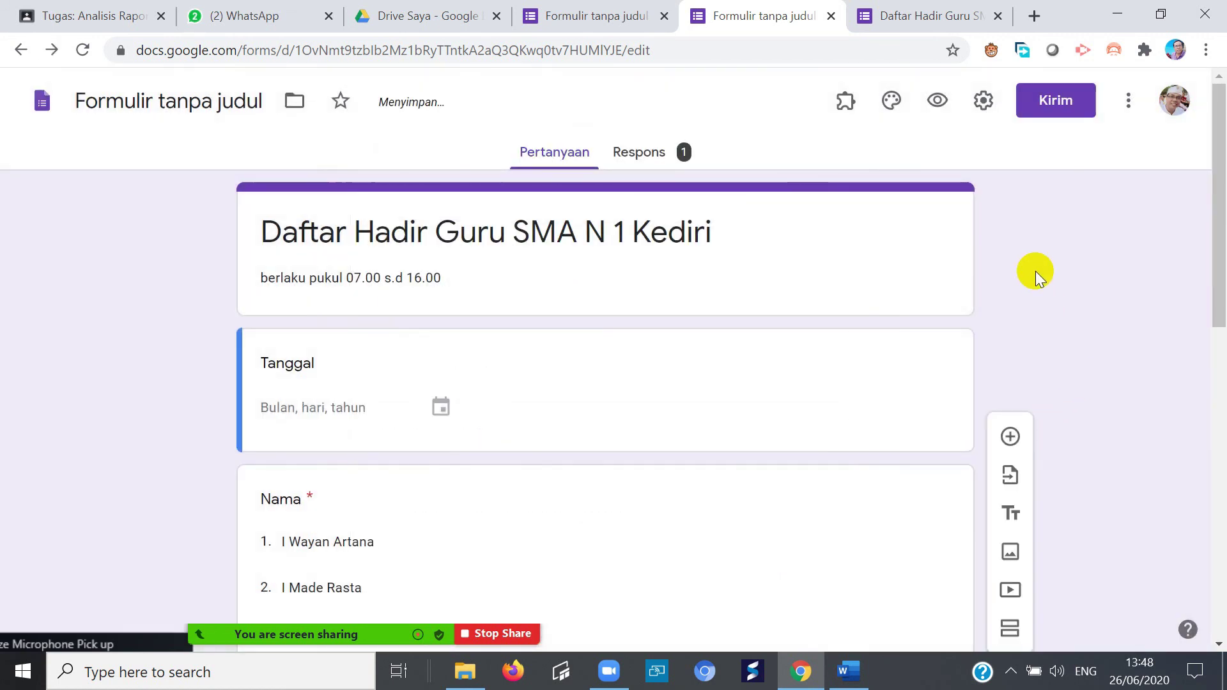
- Preview the form again and follow the link back to fix the upload settings
left_click(937, 100)
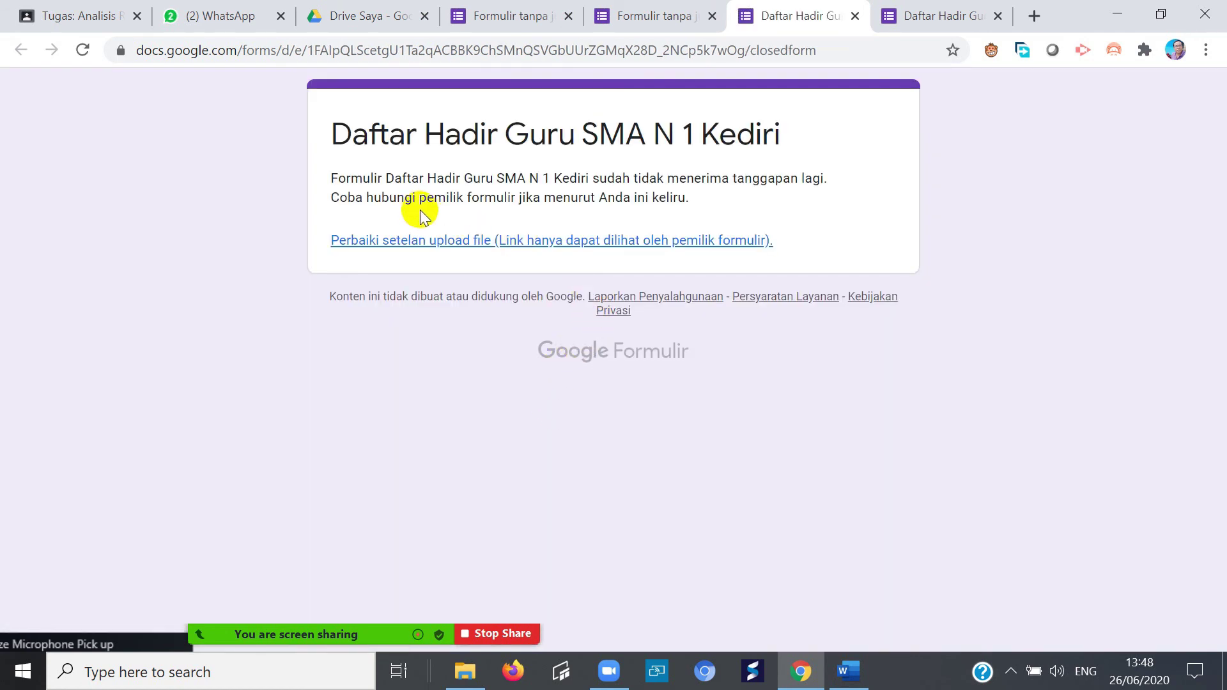
left_click(428, 251)
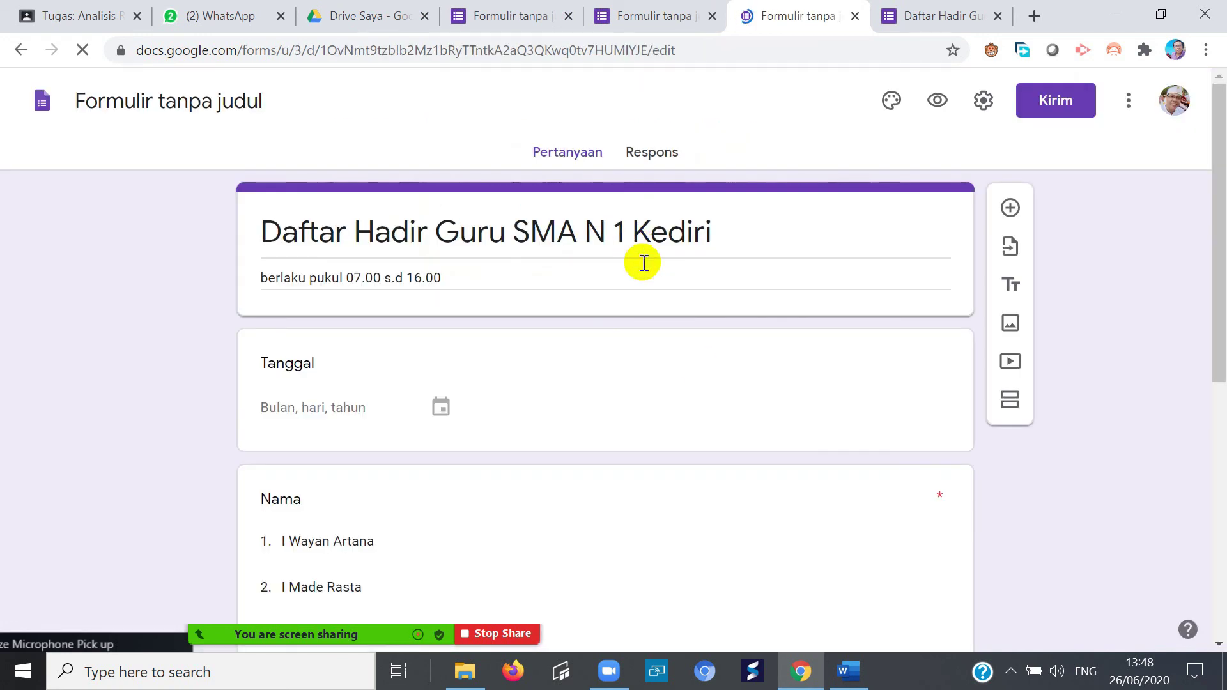
scroll(762, 497, "down", 8)
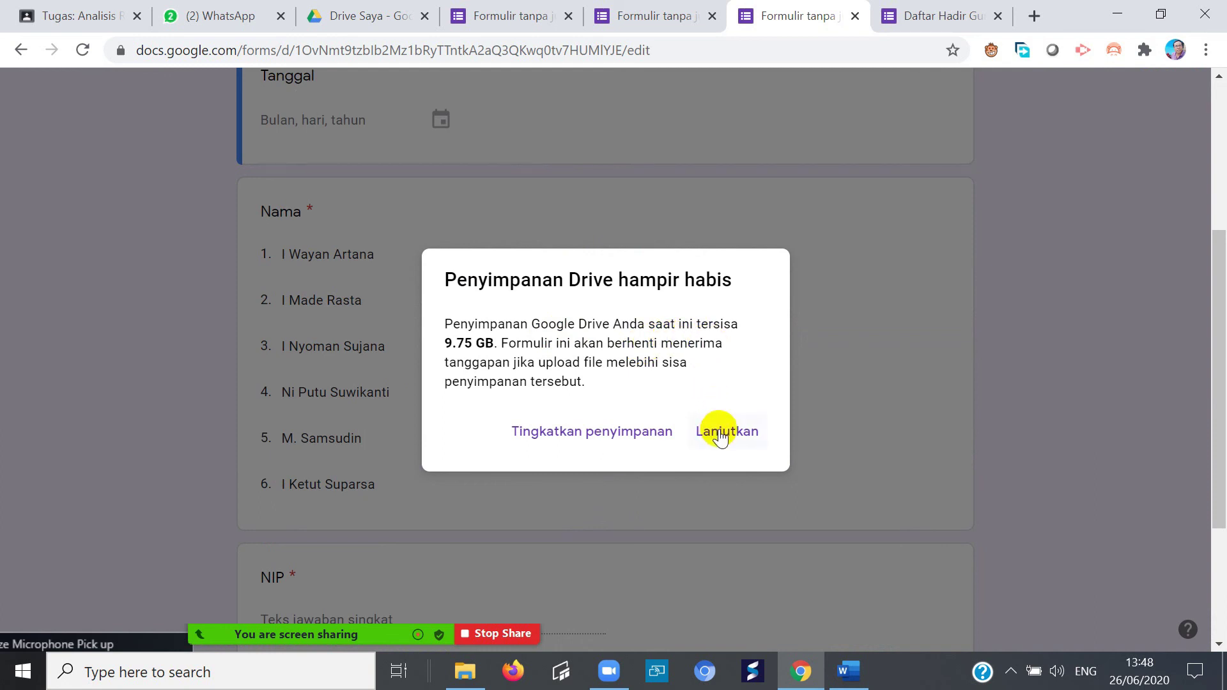
- Close the Drive storage upgrade page and acknowledge the 1 GB upload limit notice
left_click(634, 430)
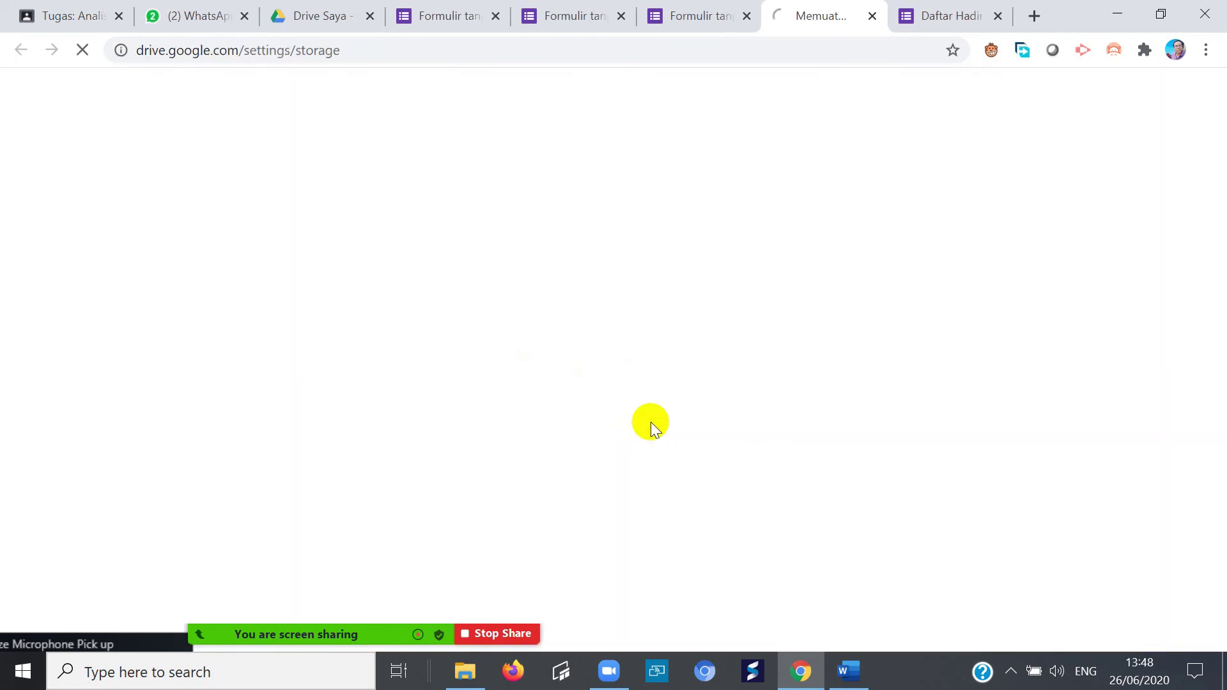
left_click(872, 16)
left_click(723, 430)
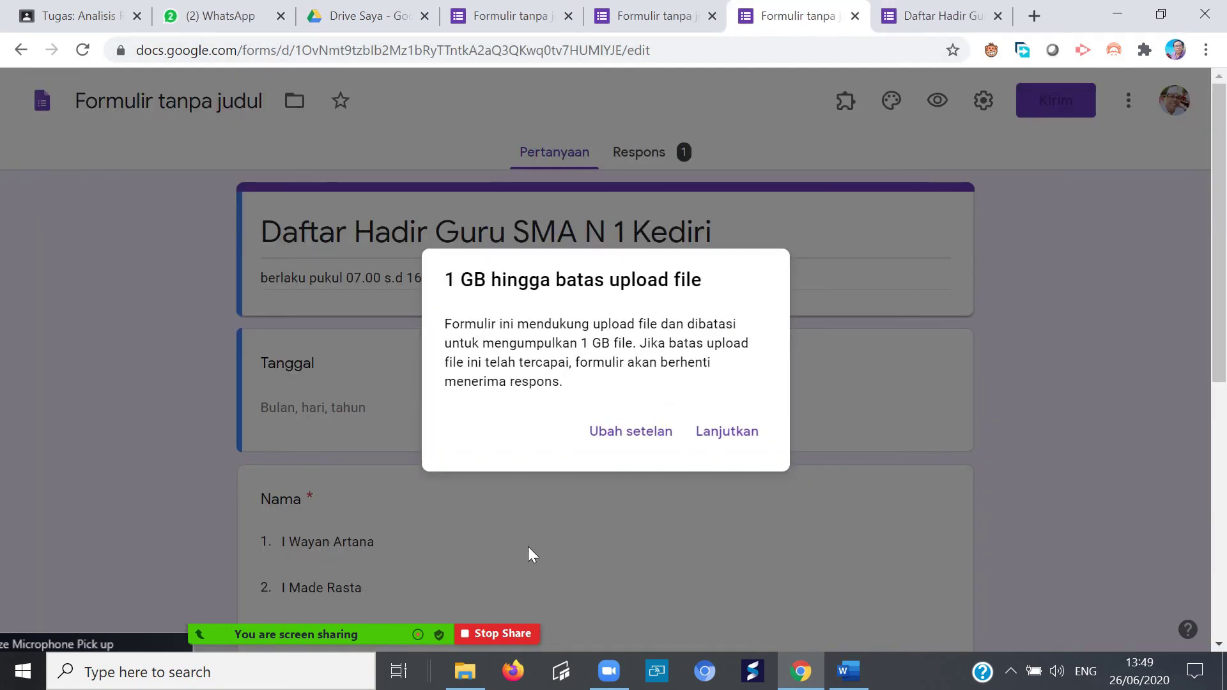
left_click(735, 430)
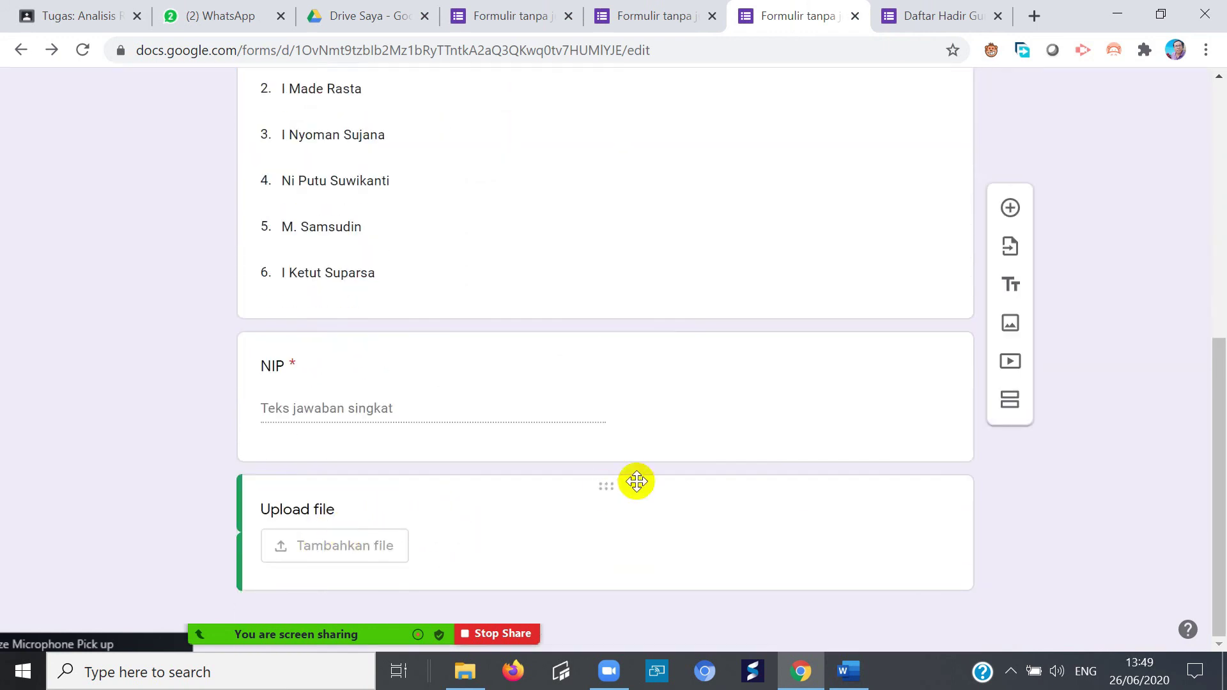
- Set the Upload file question's Ukuran file maksimal to 10 MB
left_click(345, 542)
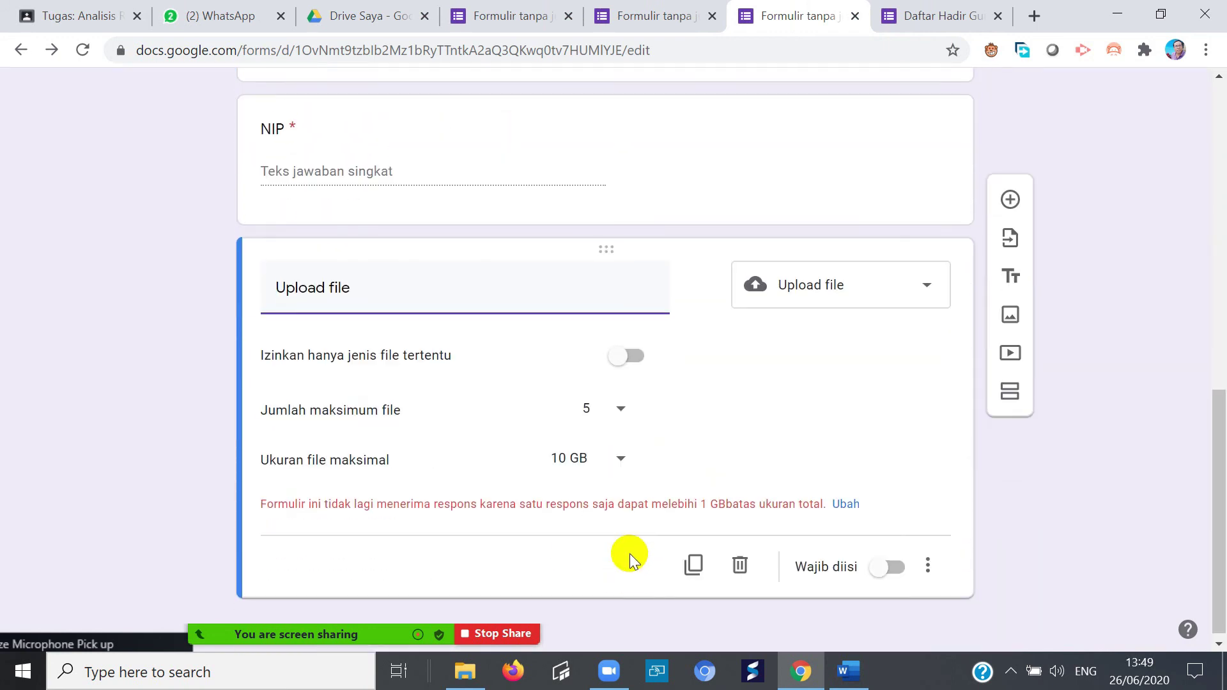
left_click(621, 455)
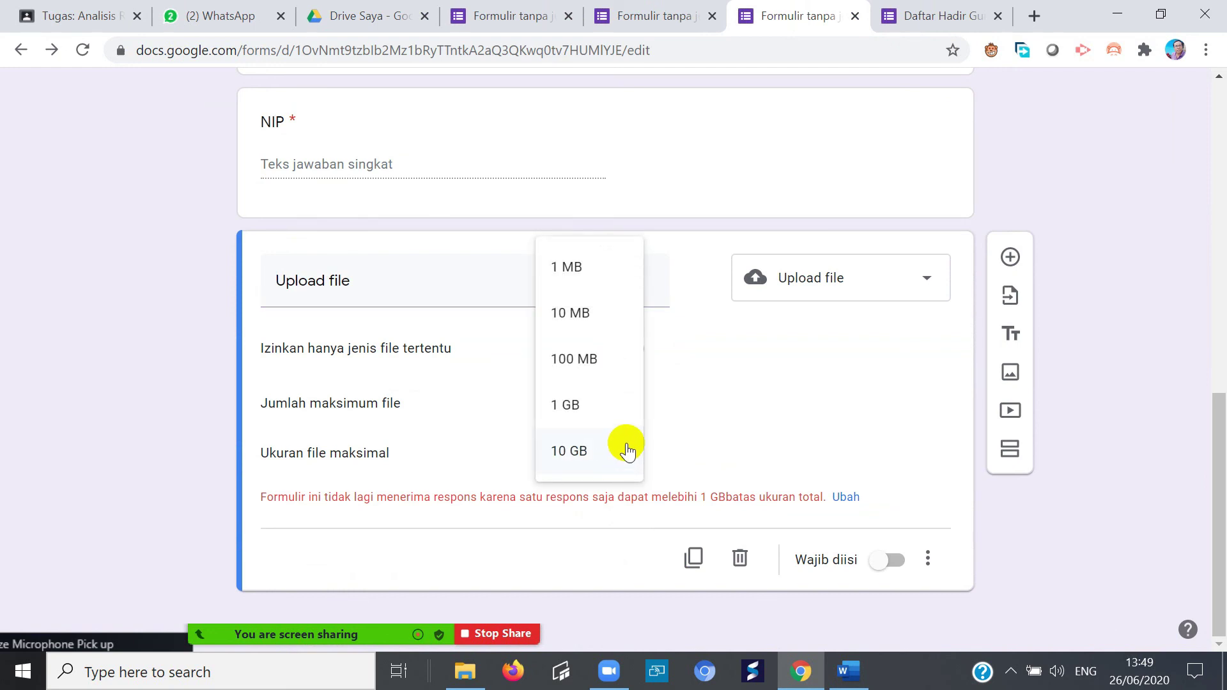
left_click(583, 325)
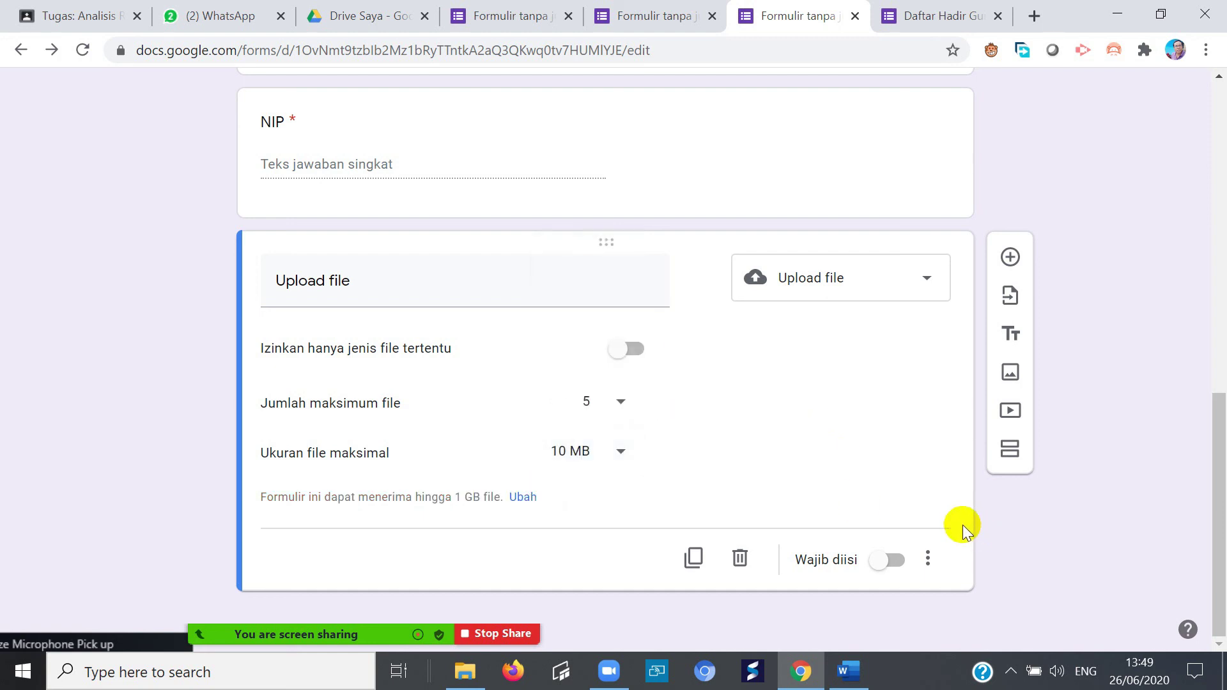
scroll(905, 382, "up", 6)
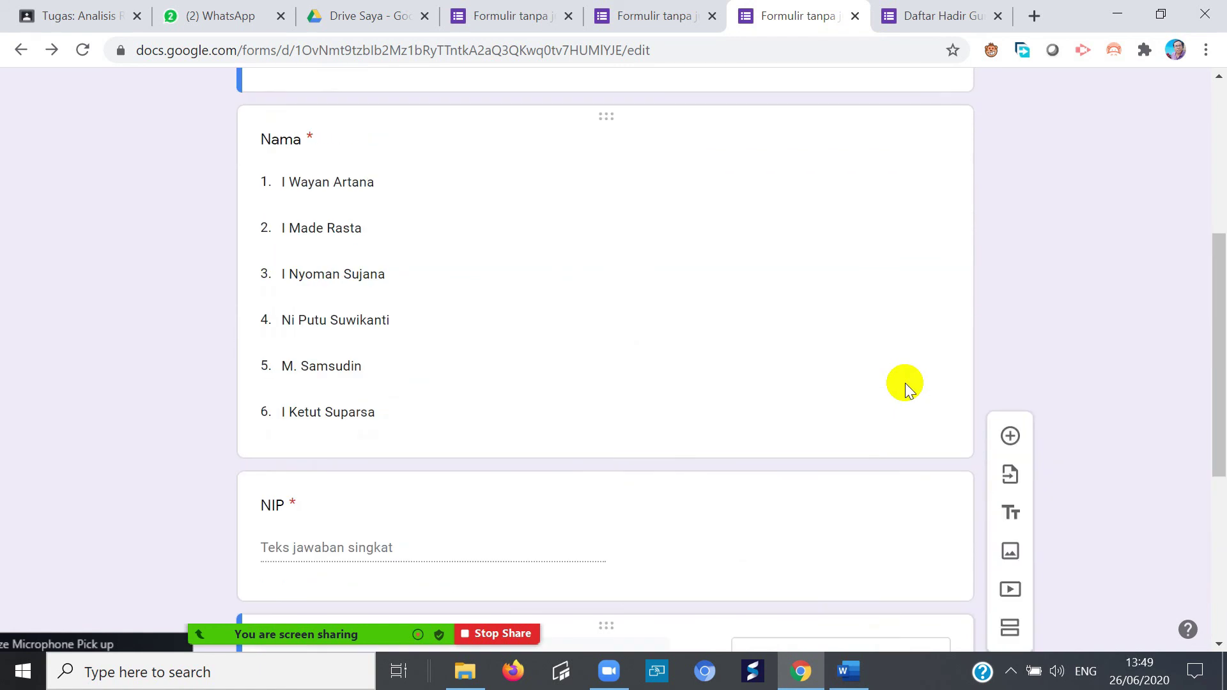
scroll(906, 387, "up", 5)
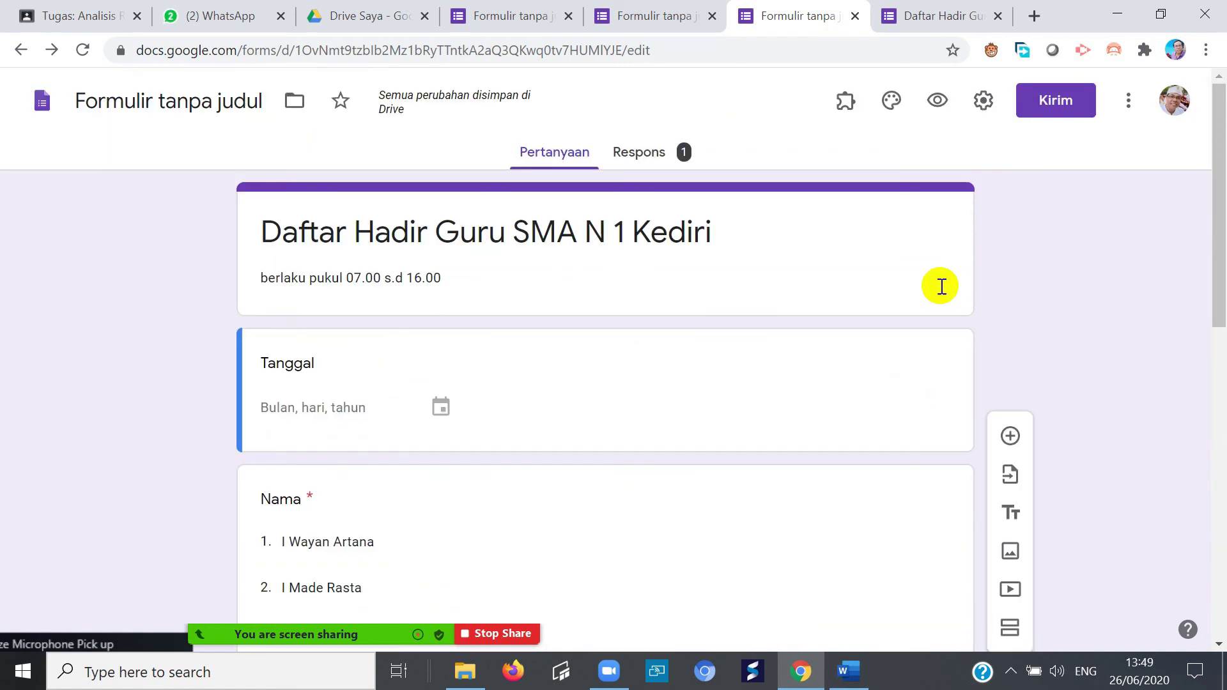
- In preview, answer Tanggal 26/06/2020, pick the first teacher name, and enter the employee number
left_click(937, 102)
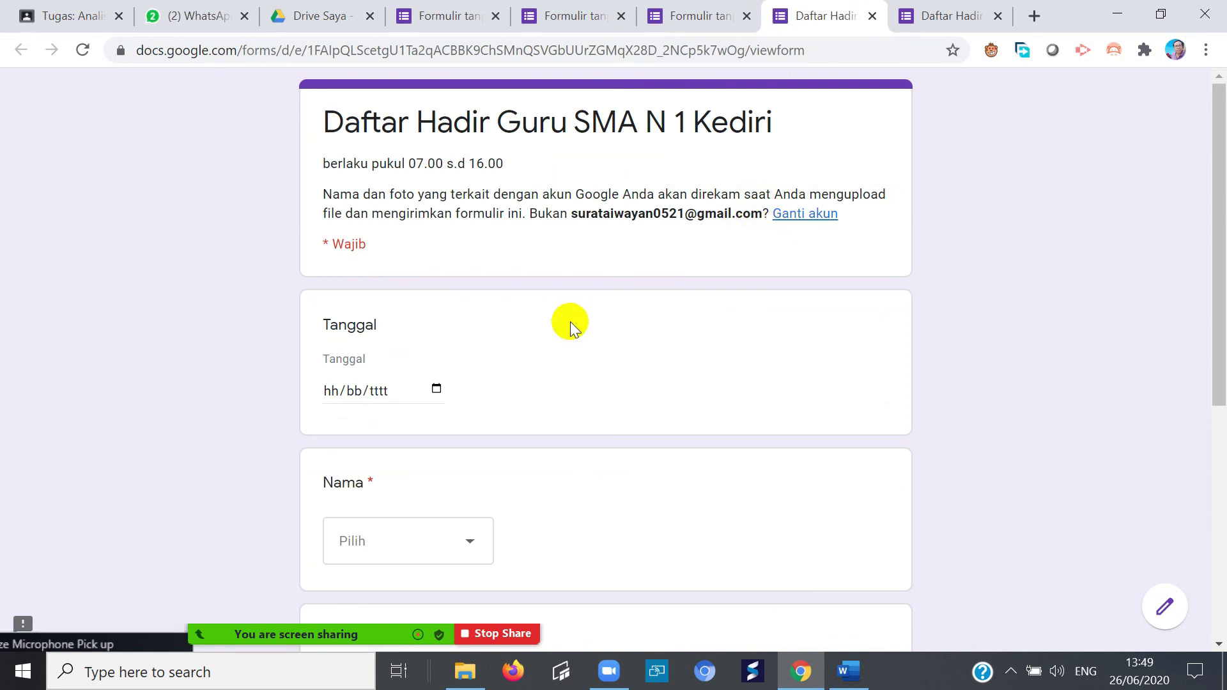
left_click(436, 388)
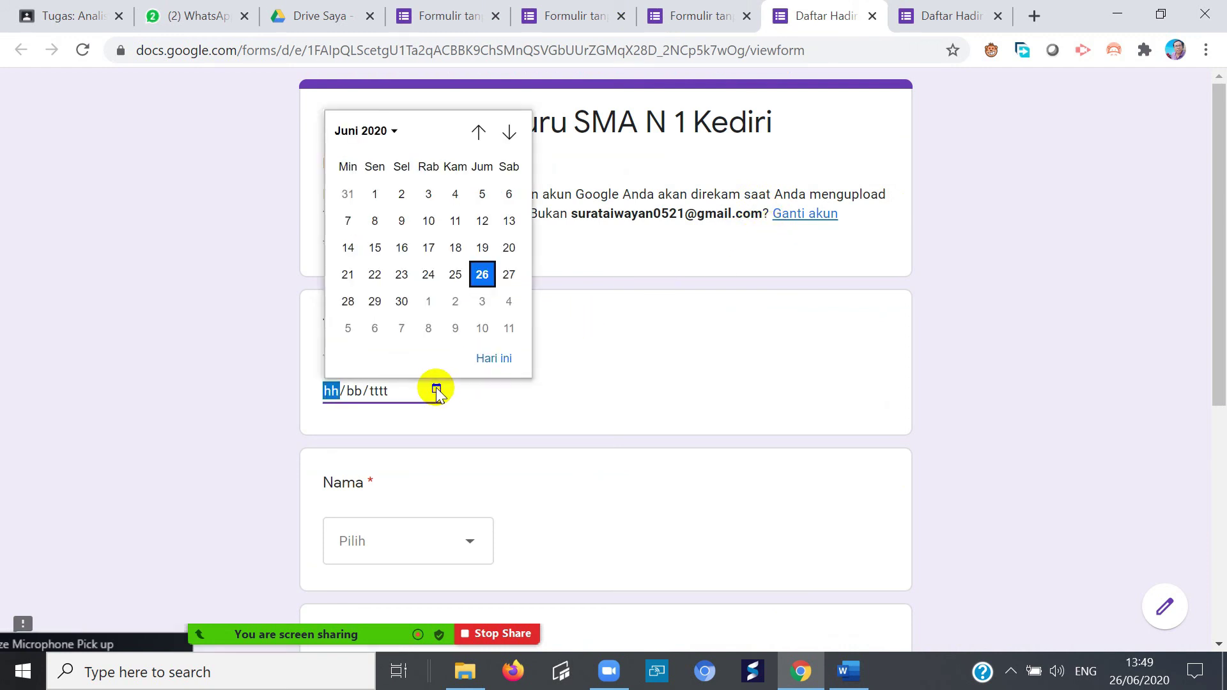
left_click(482, 275)
left_click(465, 545)
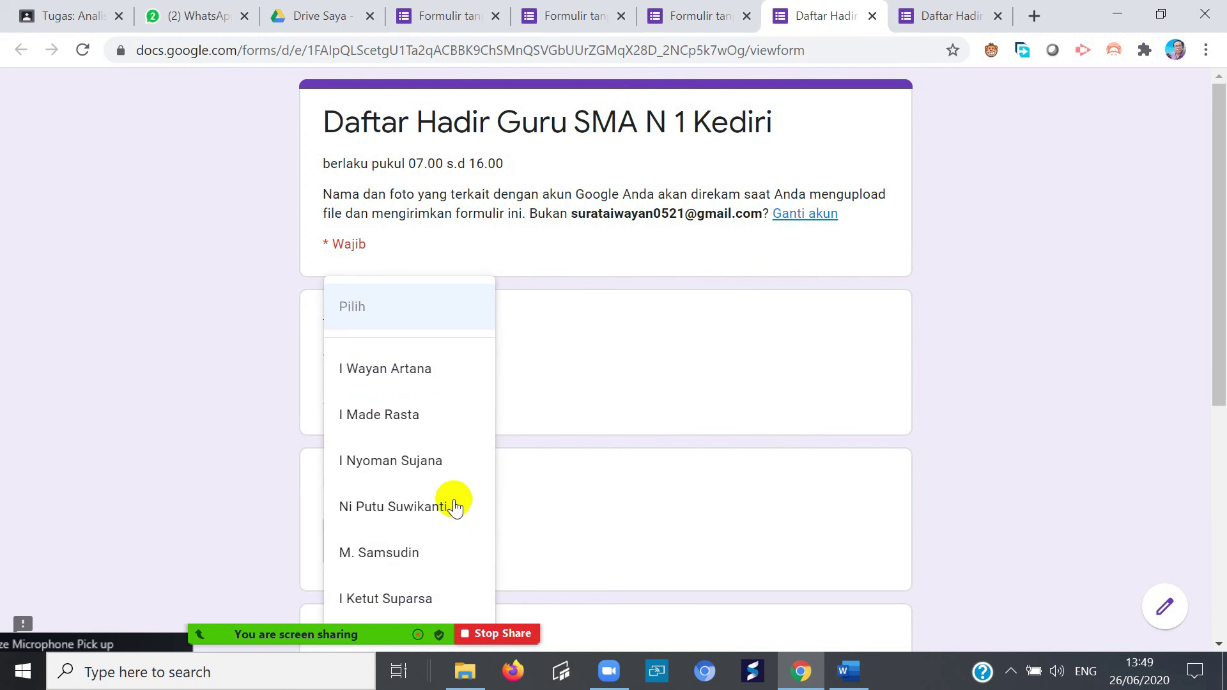
left_click(424, 379)
scroll(567, 483, "down", 4)
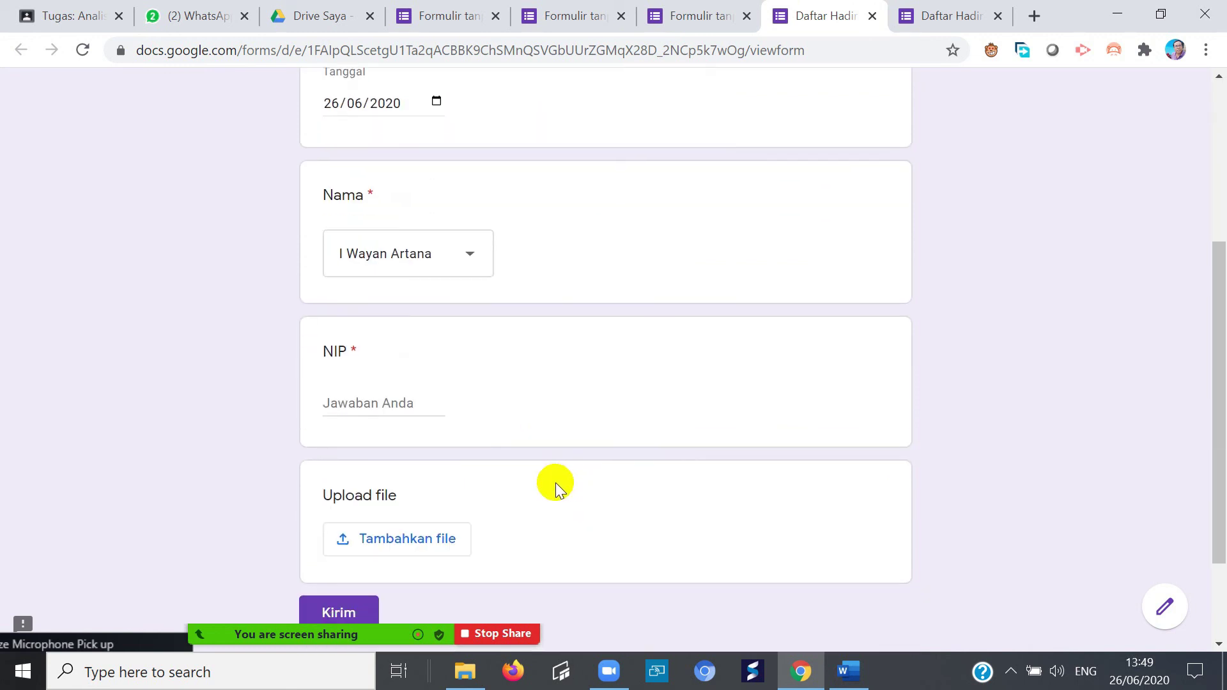
left_click(375, 392)
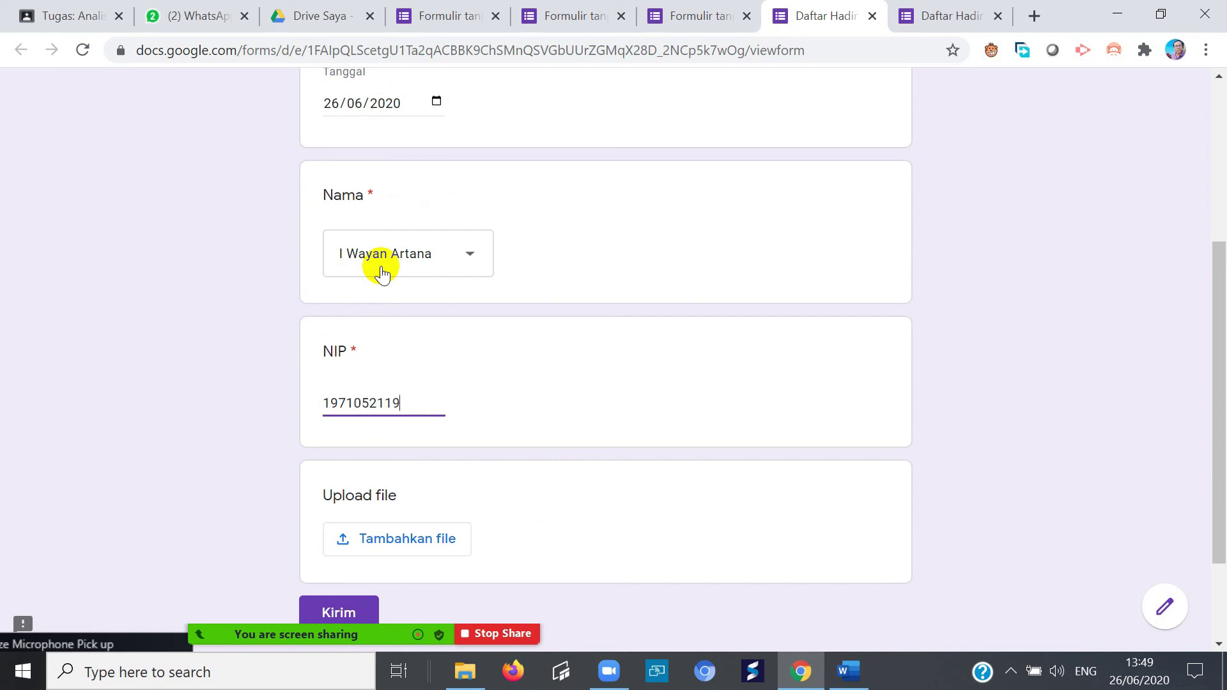
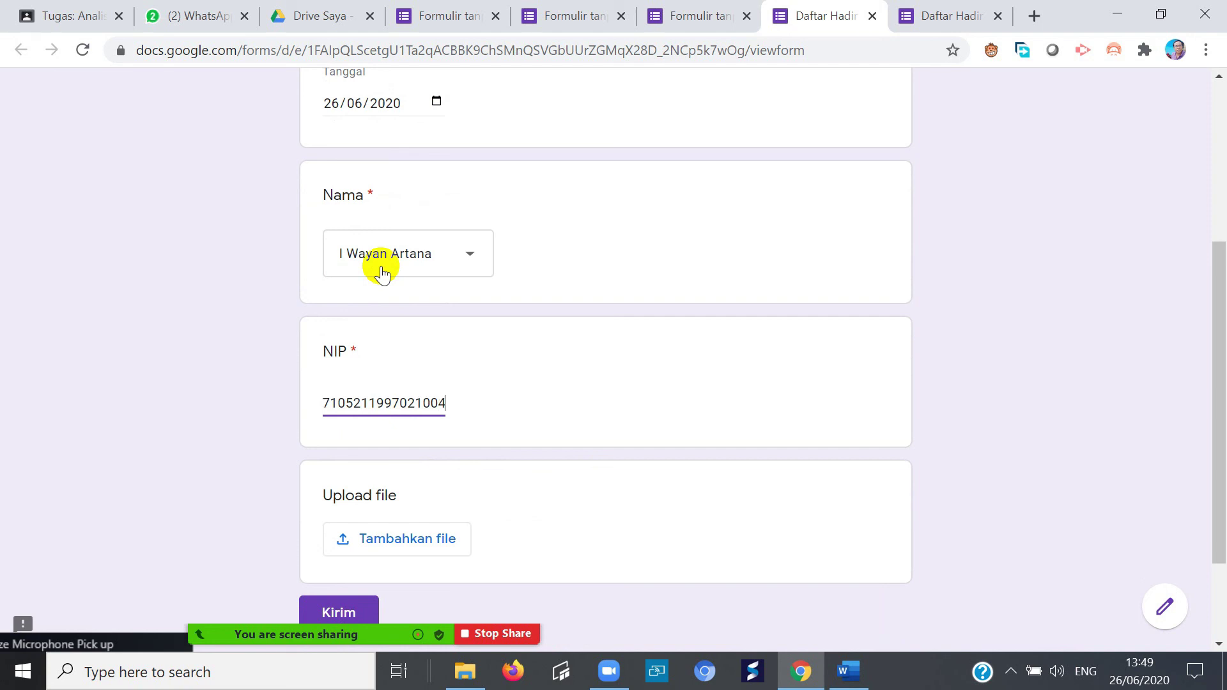
- Attach the SE Sesjen Nomor 15 Tahun 2020 (2) PDF and submit the response
left_click(377, 559)
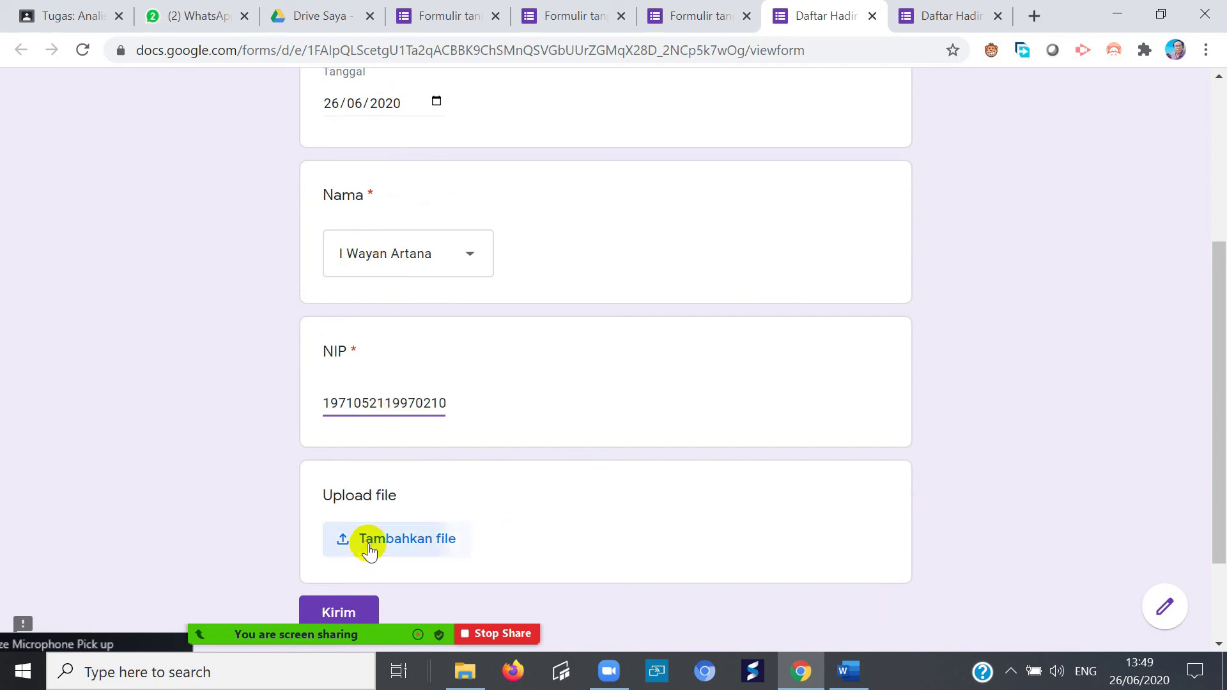
left_click(602, 377)
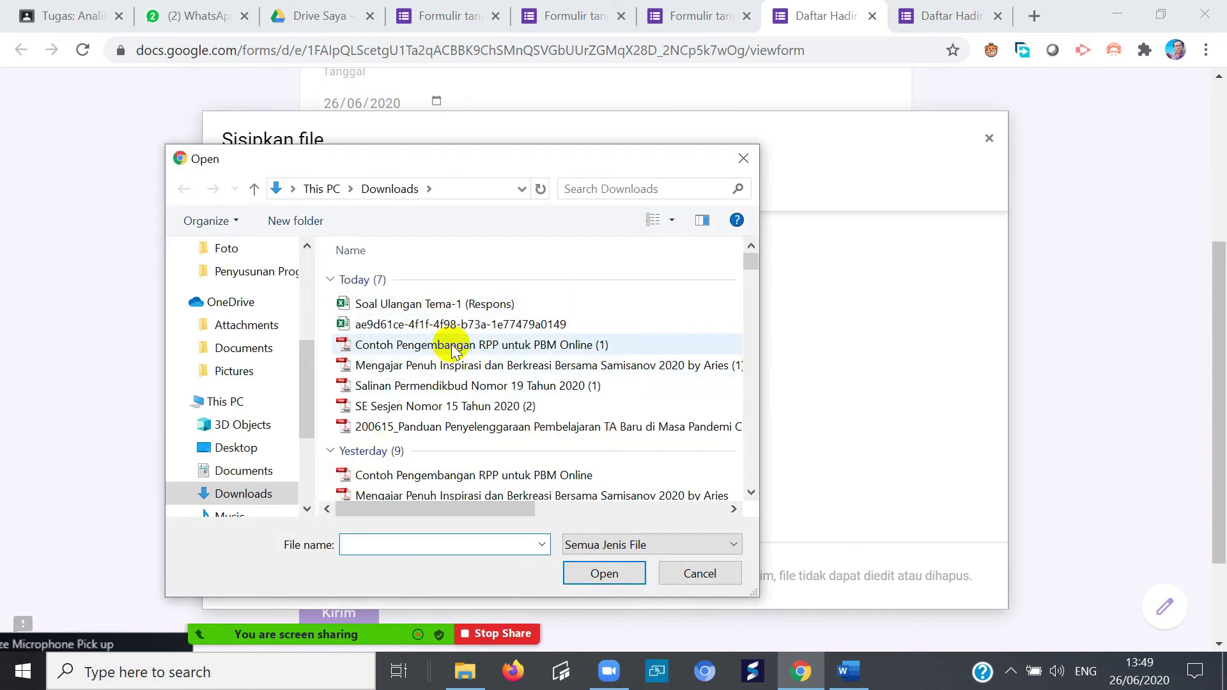
left_click(462, 410)
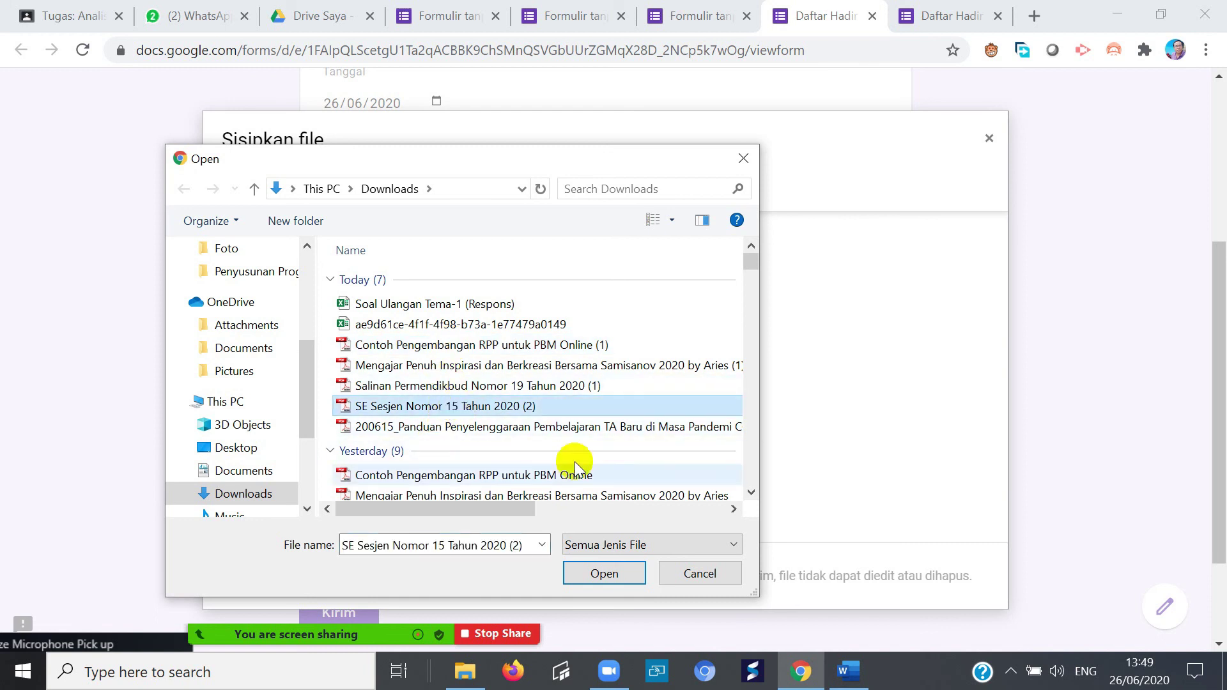
left_click(604, 573)
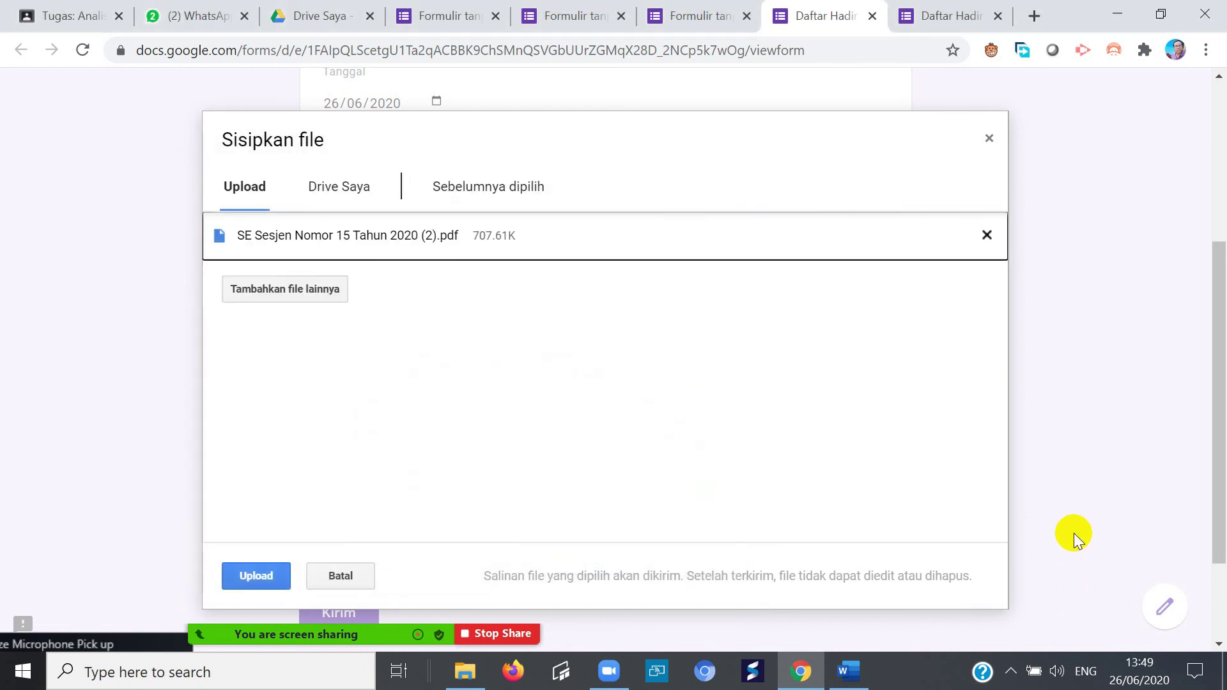
left_click(242, 574)
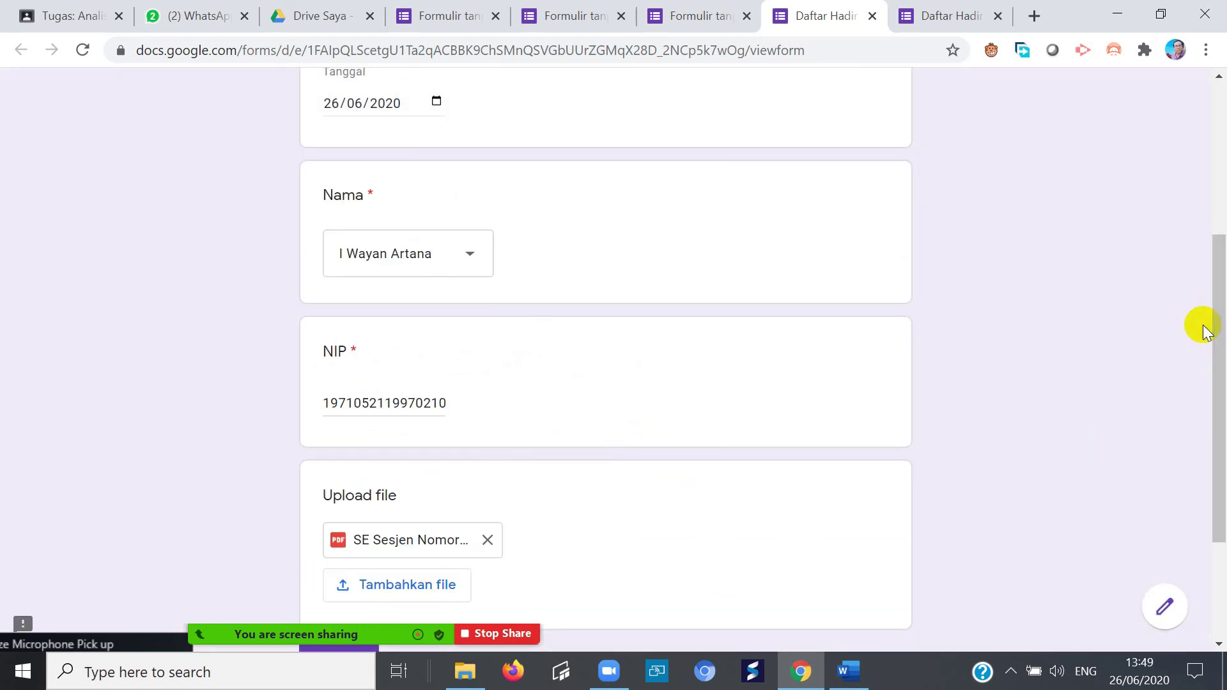
scroll(1147, 409, "down", 3)
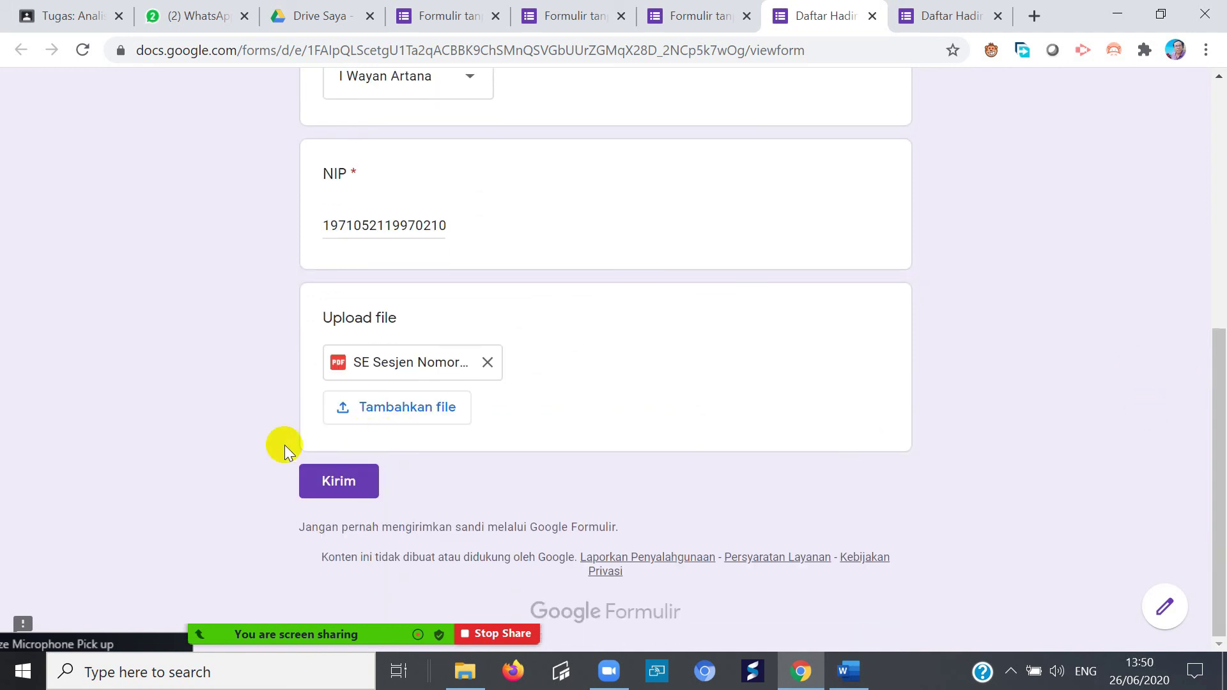
left_click(329, 481)
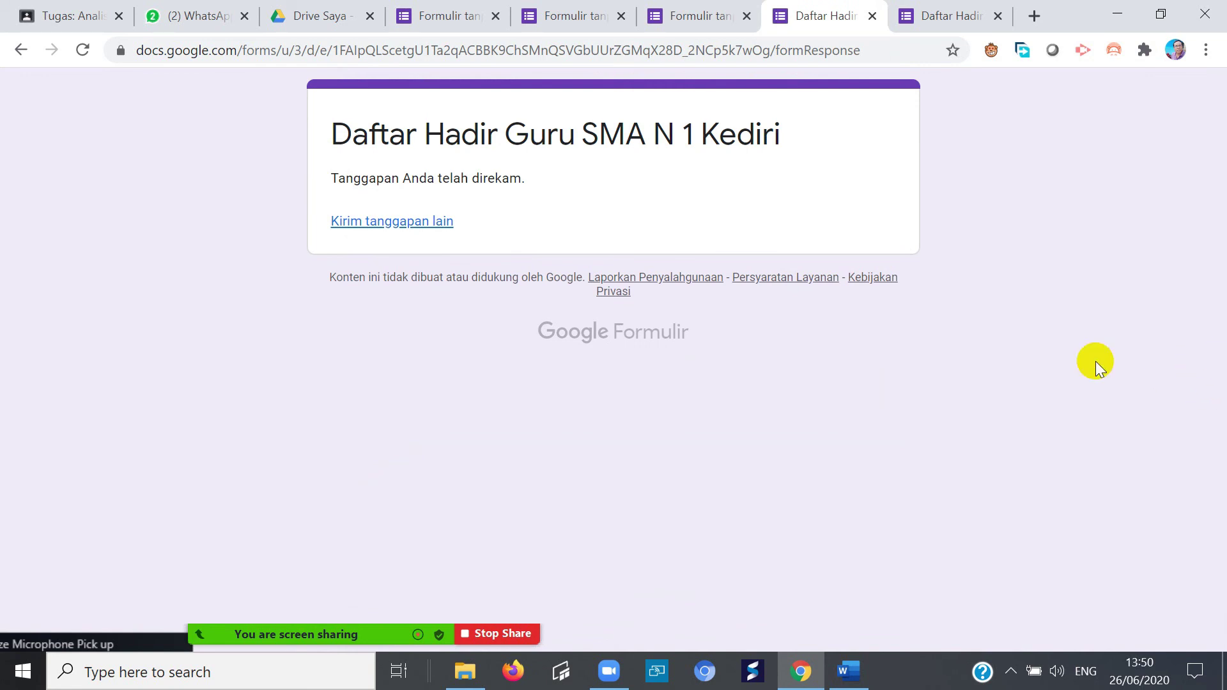
- In the editor's Respons tab, scroll to the Upload file answers
left_click(724, 22)
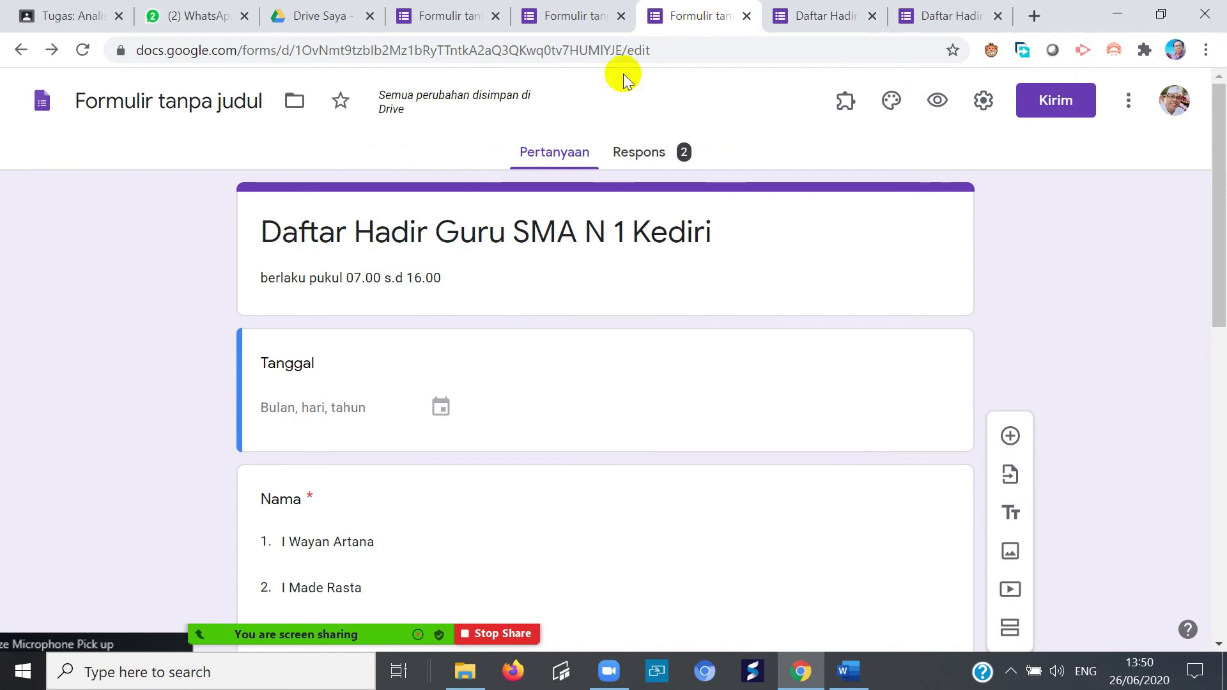
left_click(636, 152)
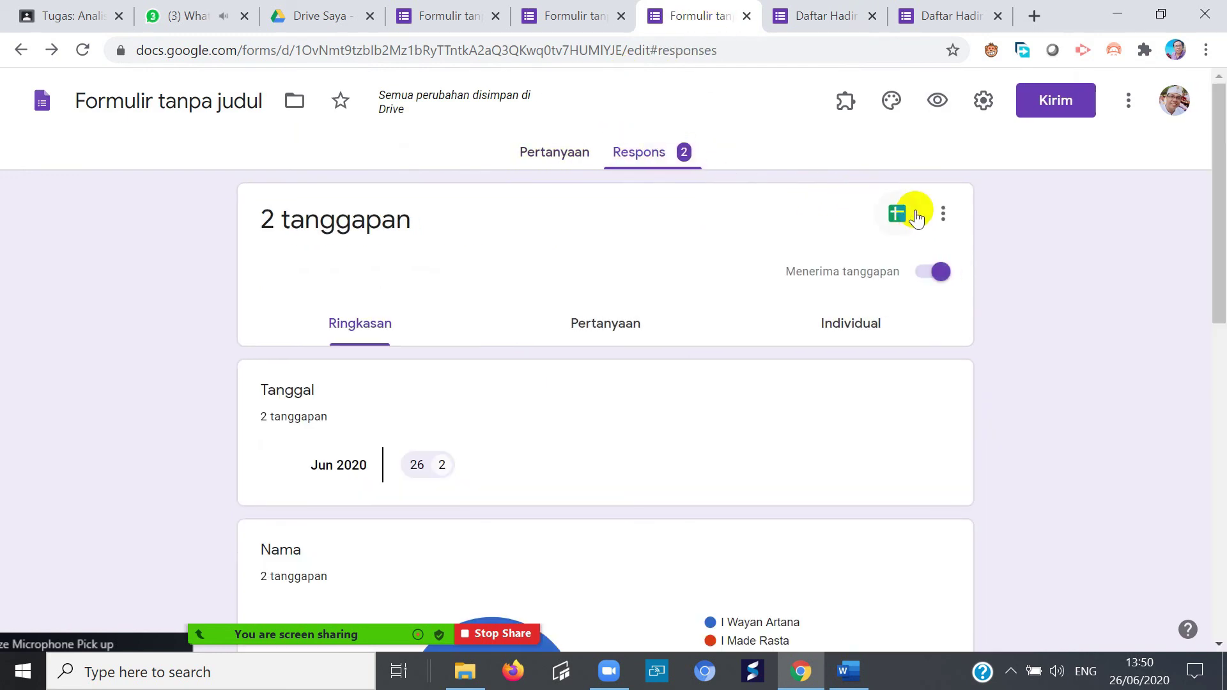
scroll(620, 363, "down", 4)
scroll(632, 370, "down", 4)
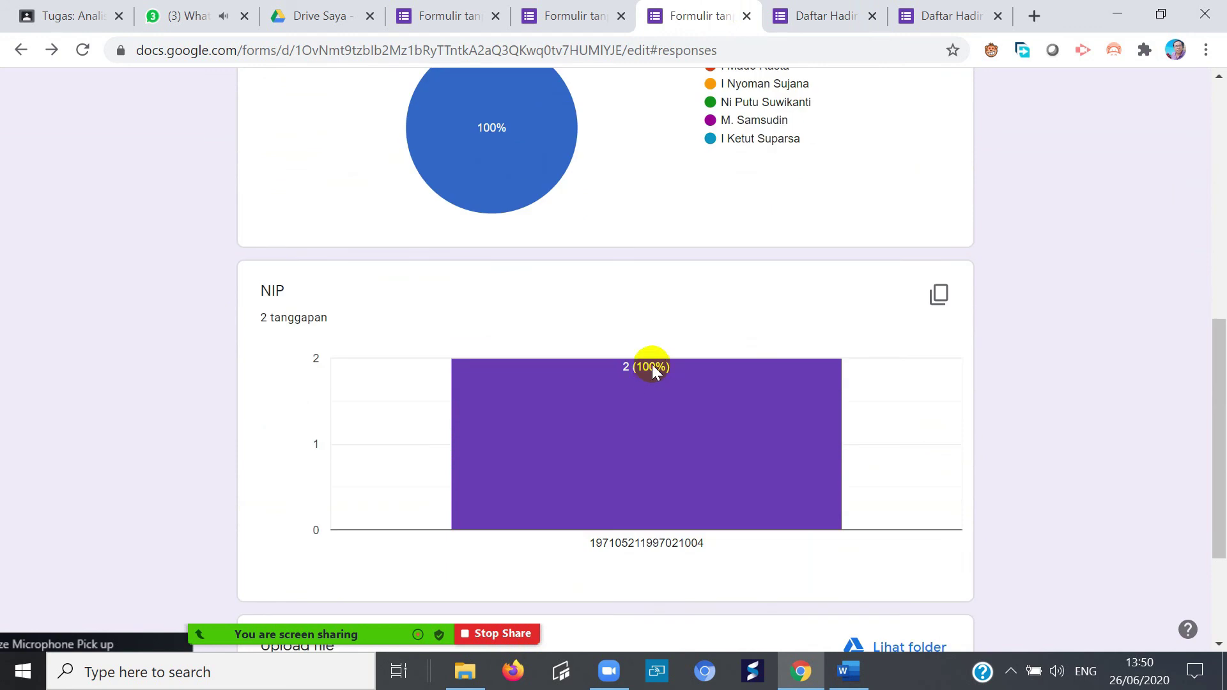
scroll(690, 354, "up", 3)
scroll(718, 351, "down", 5)
scroll(735, 320, "up", 5)
scroll(751, 357, "down", 6)
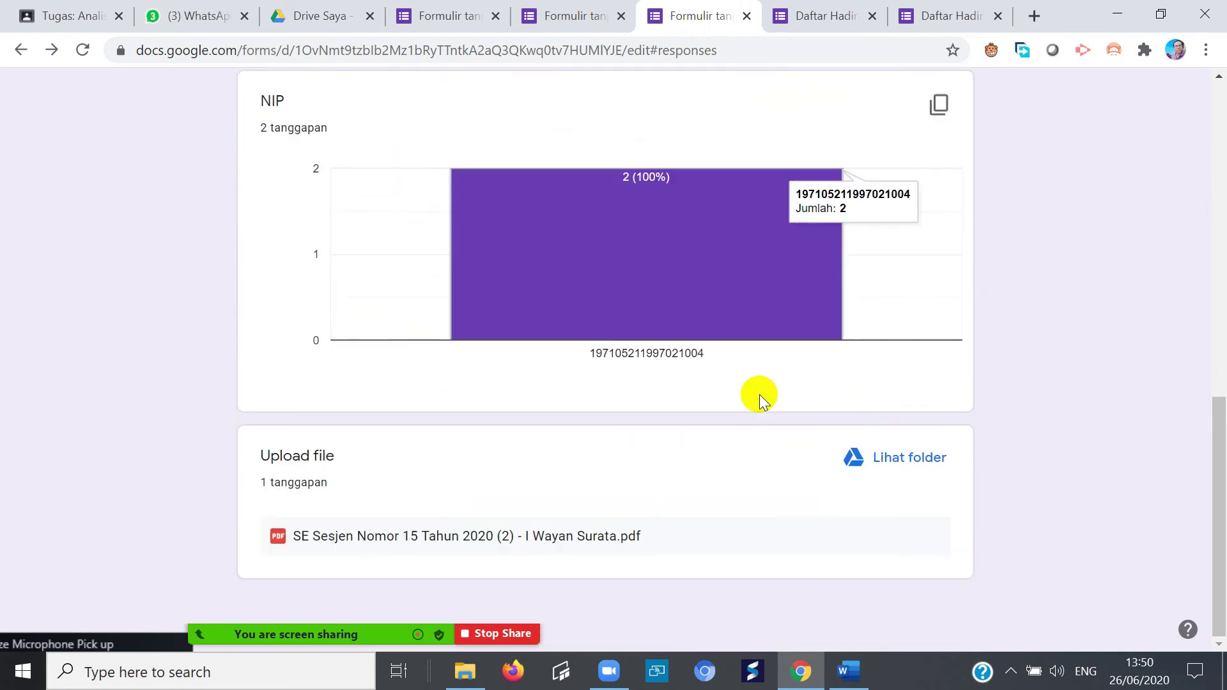
- Open the uploaded SE Sesjen Nomor 15 Tahun 2020 PDF, check it, then close it
left_click(539, 538)
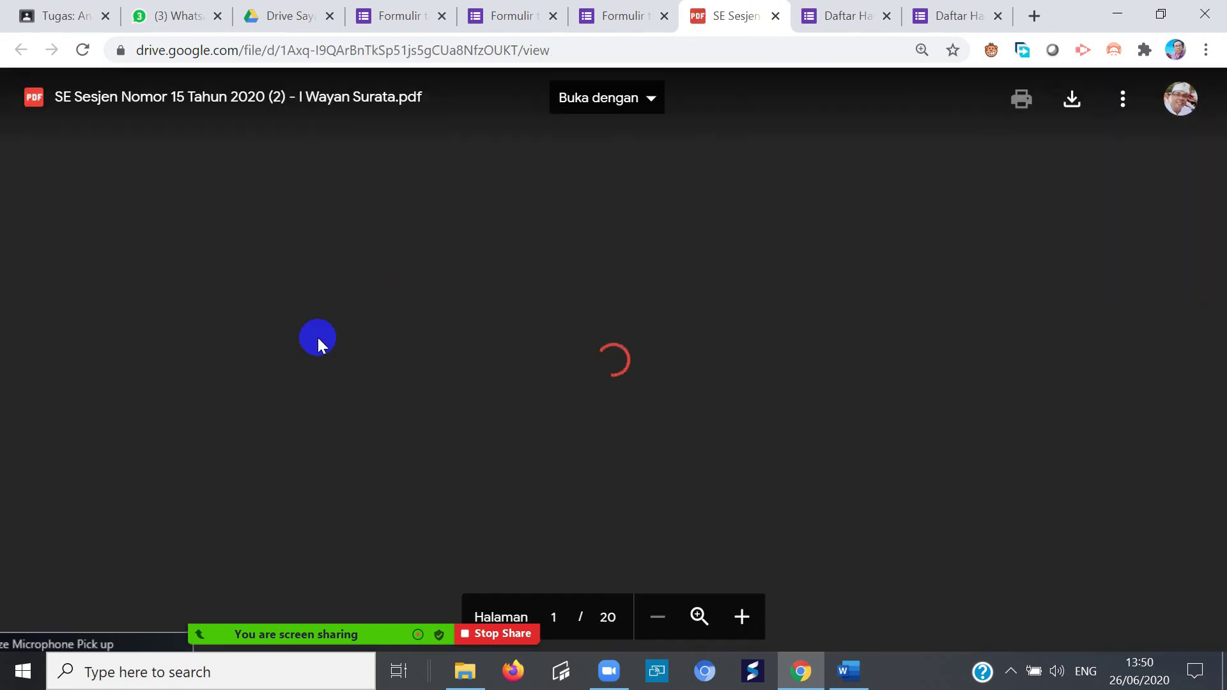
scroll(644, 457, "down", 3)
scroll(644, 456, "down", 12)
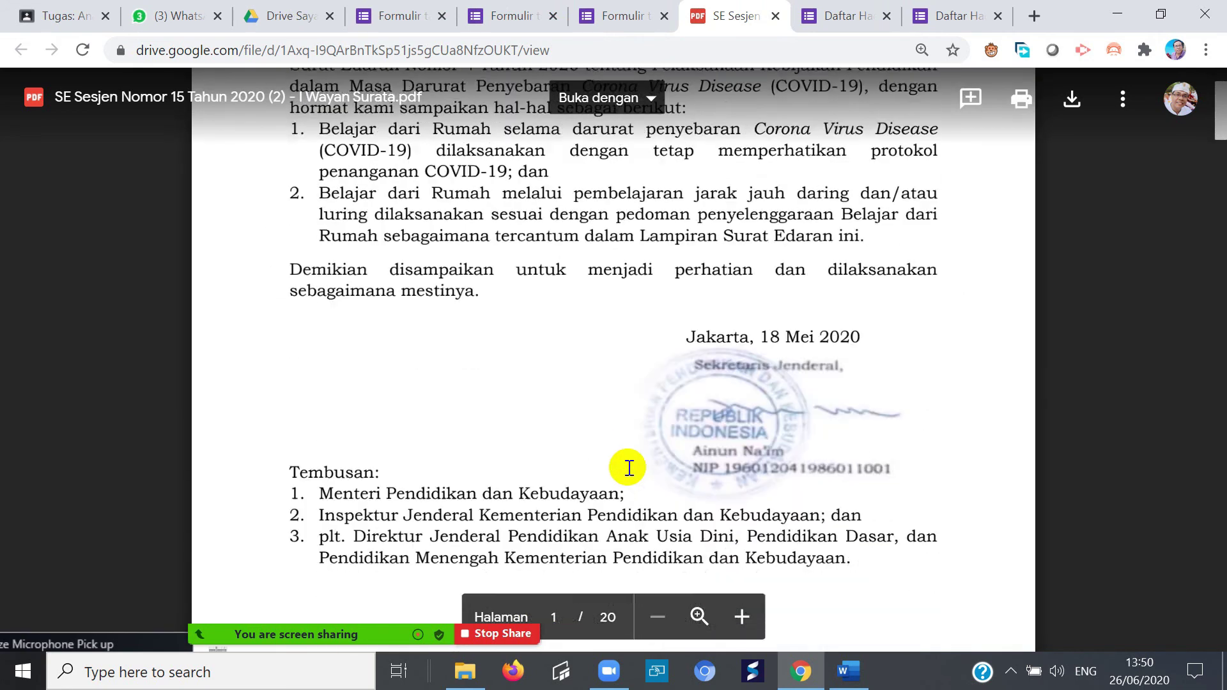
scroll(630, 473, "up", 16)
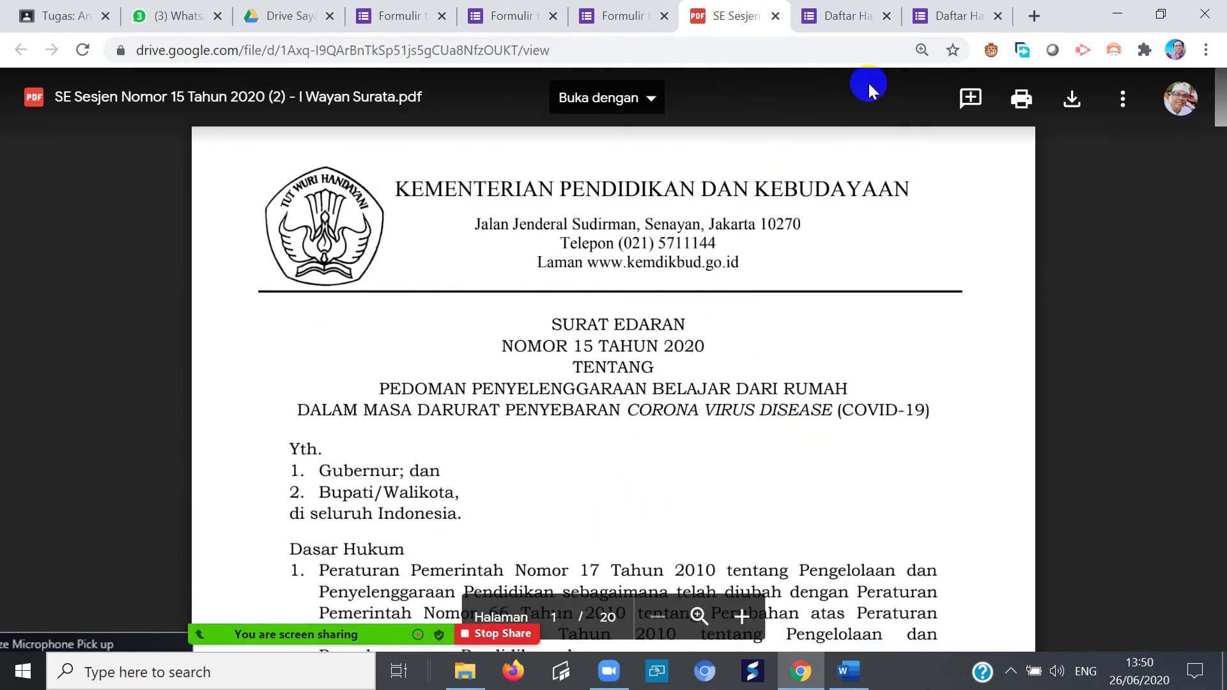
left_click(775, 16)
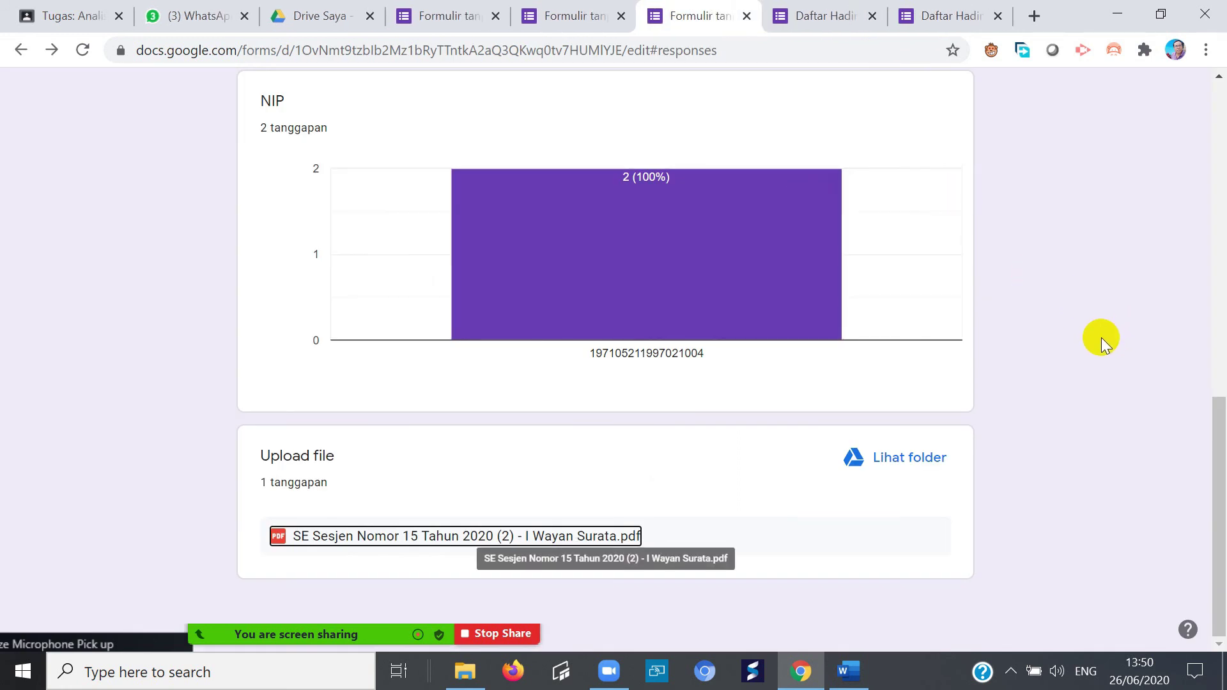
left_click_drag(1217, 416, 1220, 89)
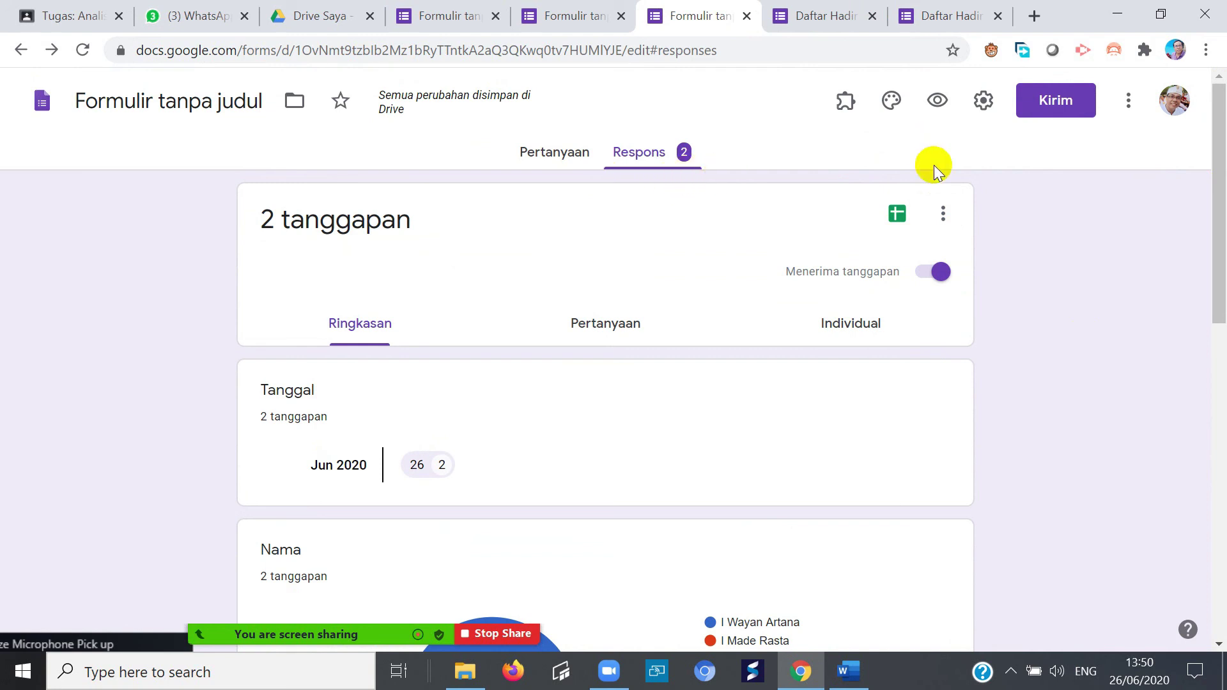
- Delete all collected responses via Hapus semua tanggapan and confirm with OKE
left_click(944, 218)
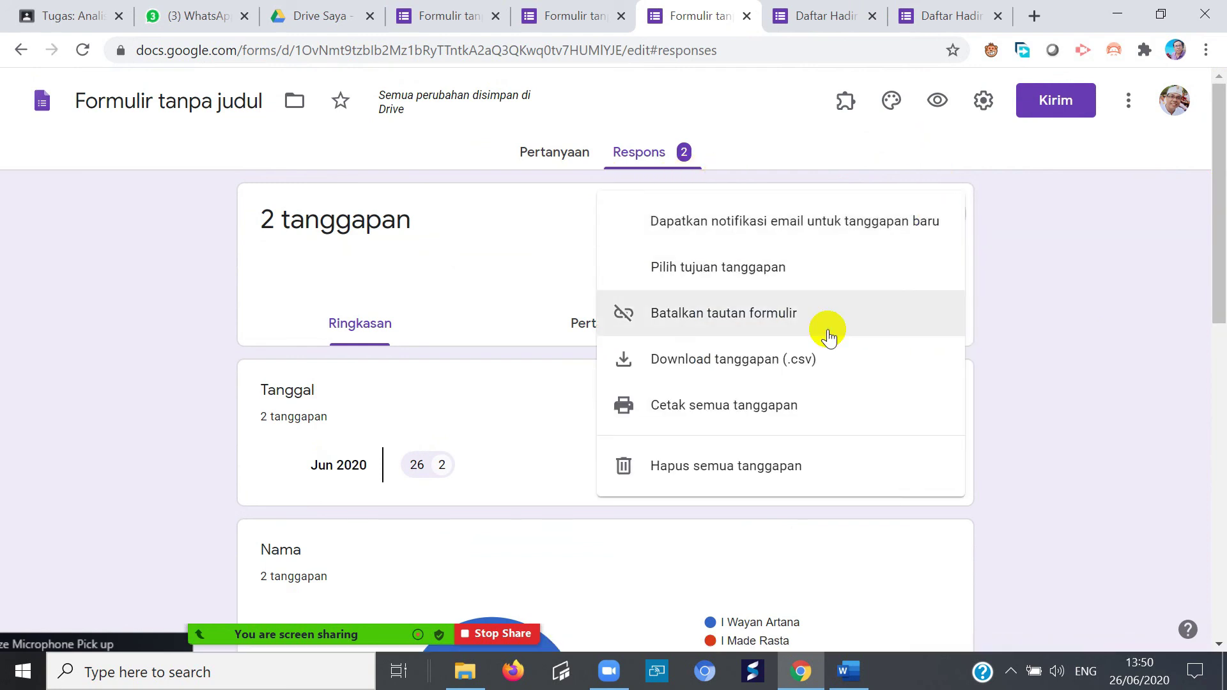
left_click(767, 473)
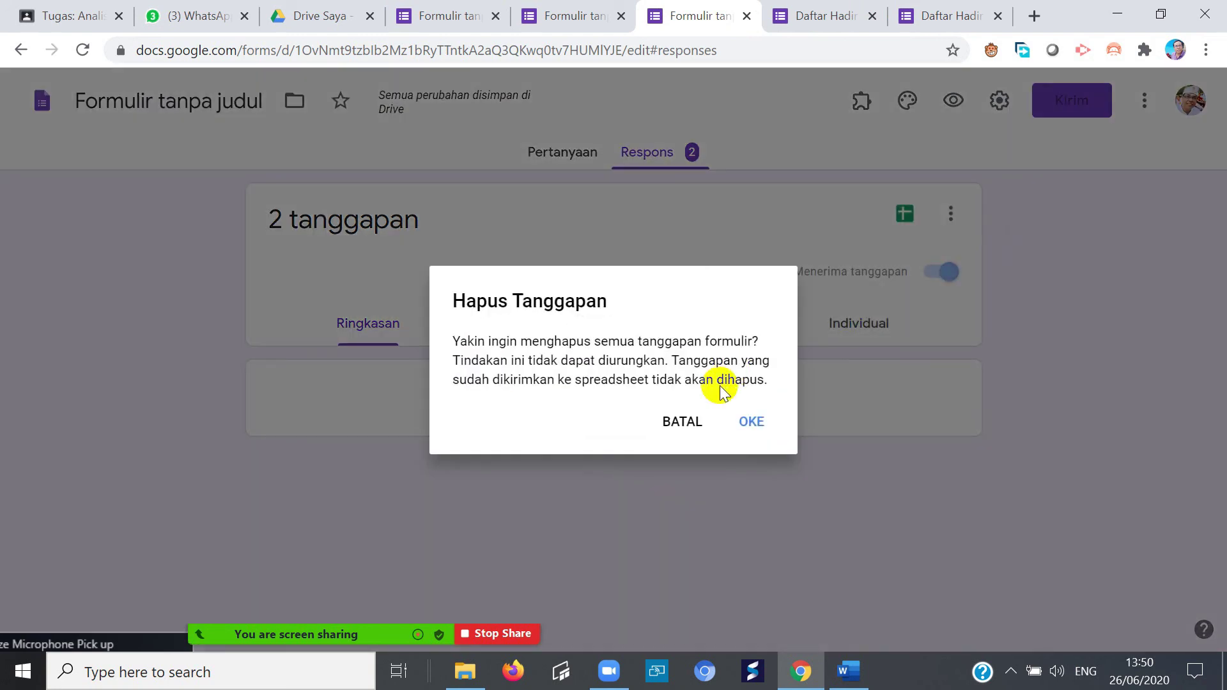
left_click(749, 422)
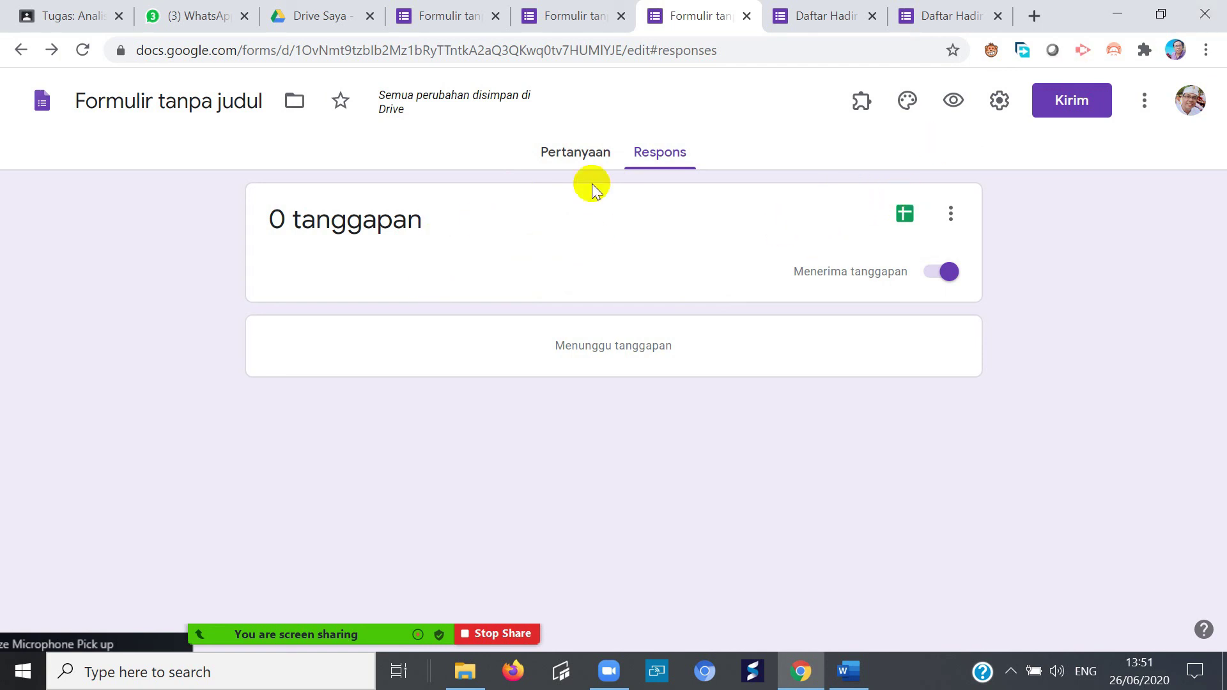
- Close both attendance form preview tabs and the duplicate form editor tab
left_click(999, 16)
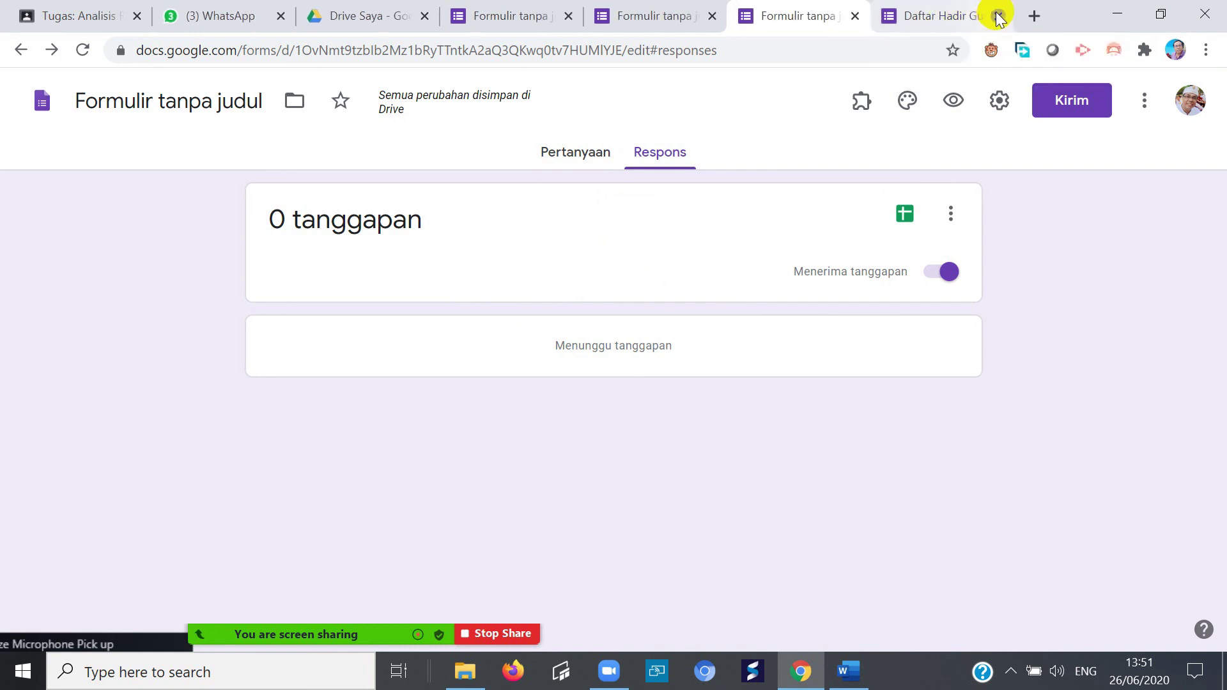
left_click(997, 16)
left_click(994, 16)
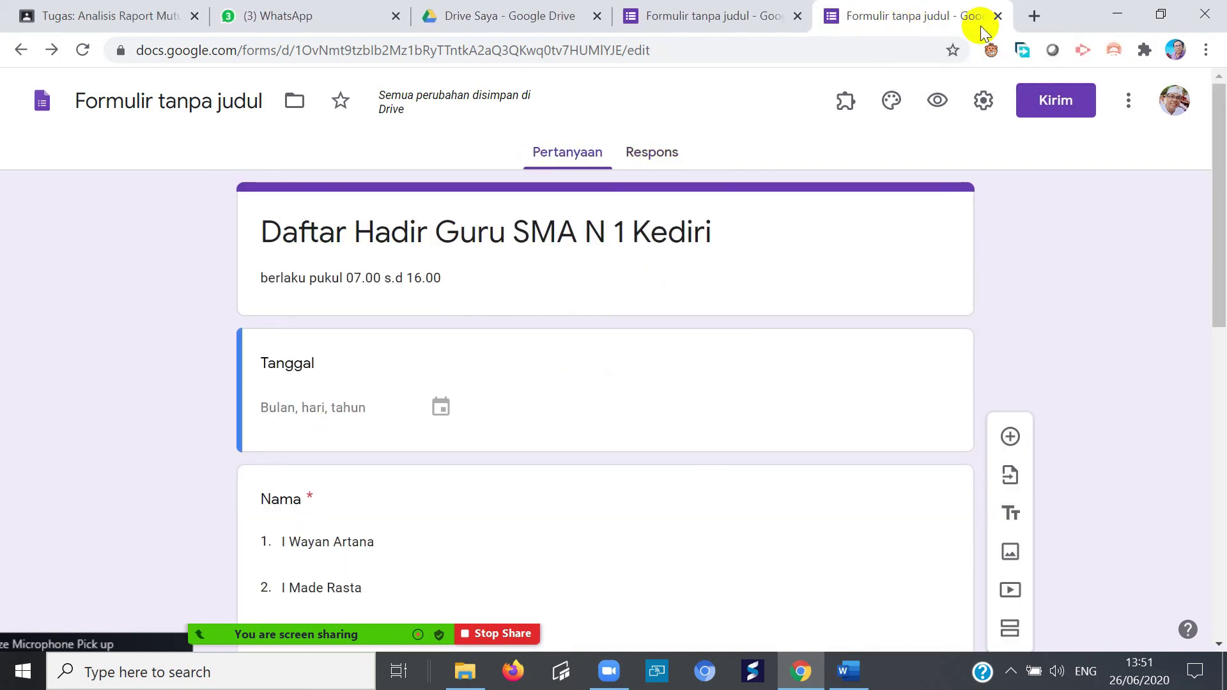
- Close the last two form editor tabs and minimise Chrome, Word and File Explorer
left_click(997, 16)
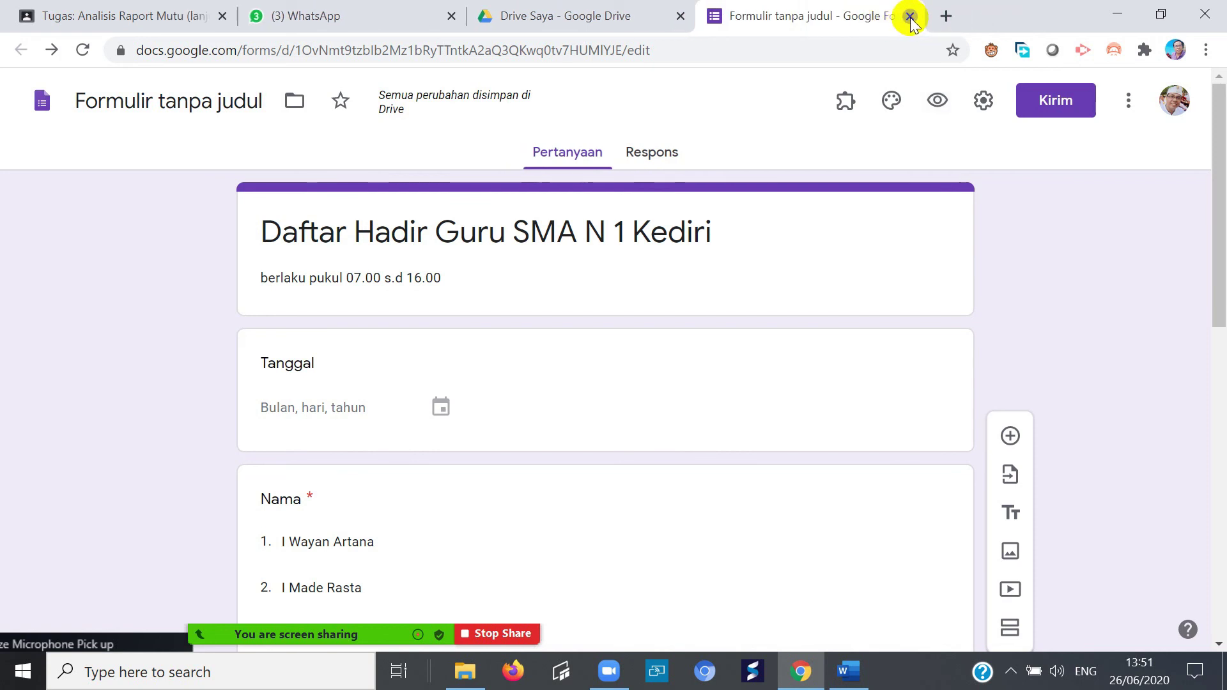
left_click(909, 16)
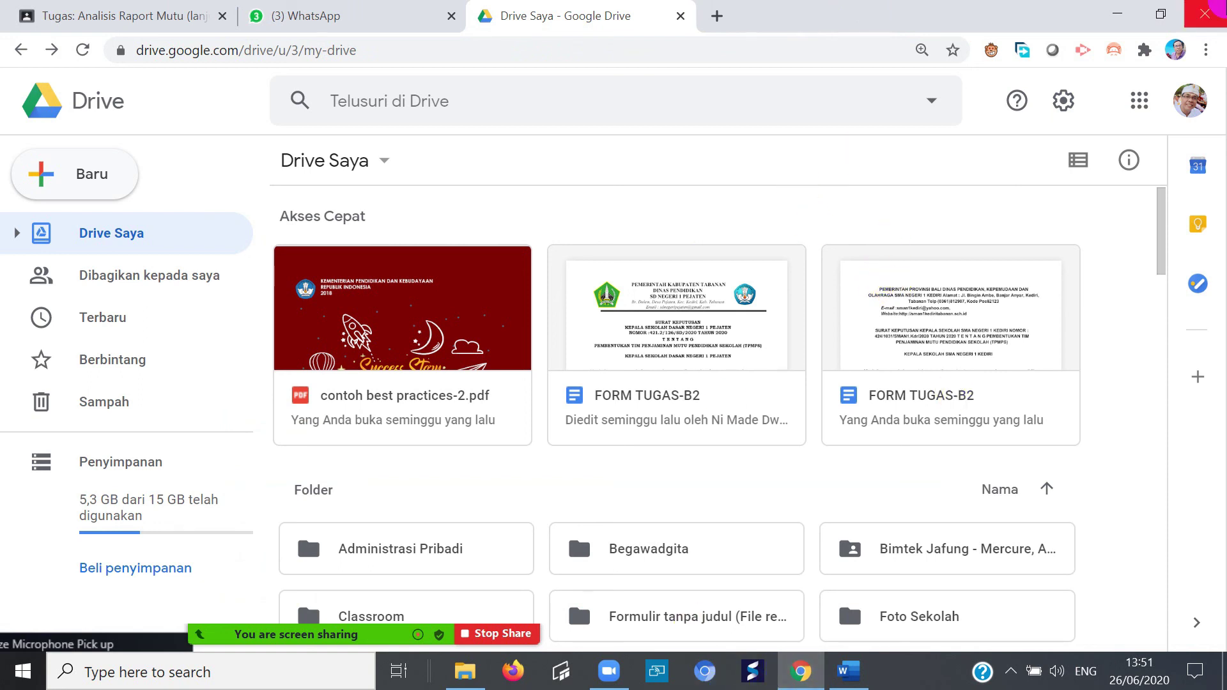
left_click(1124, 13)
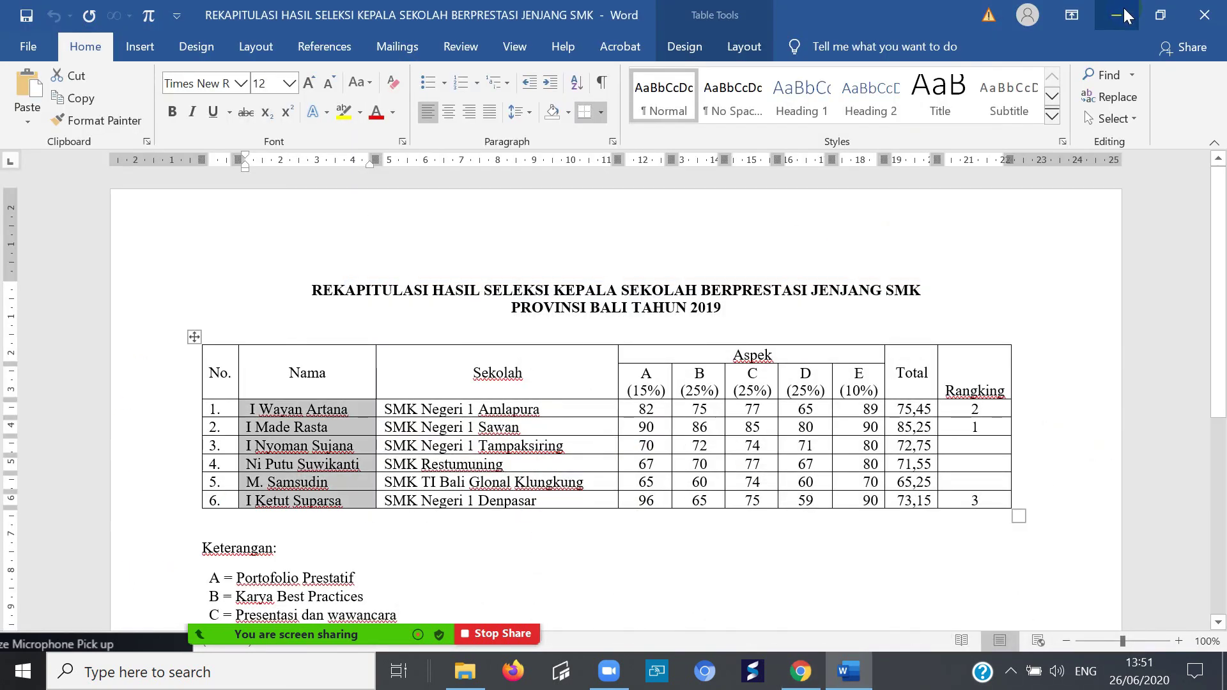
left_click(1124, 9)
left_click(1124, 11)
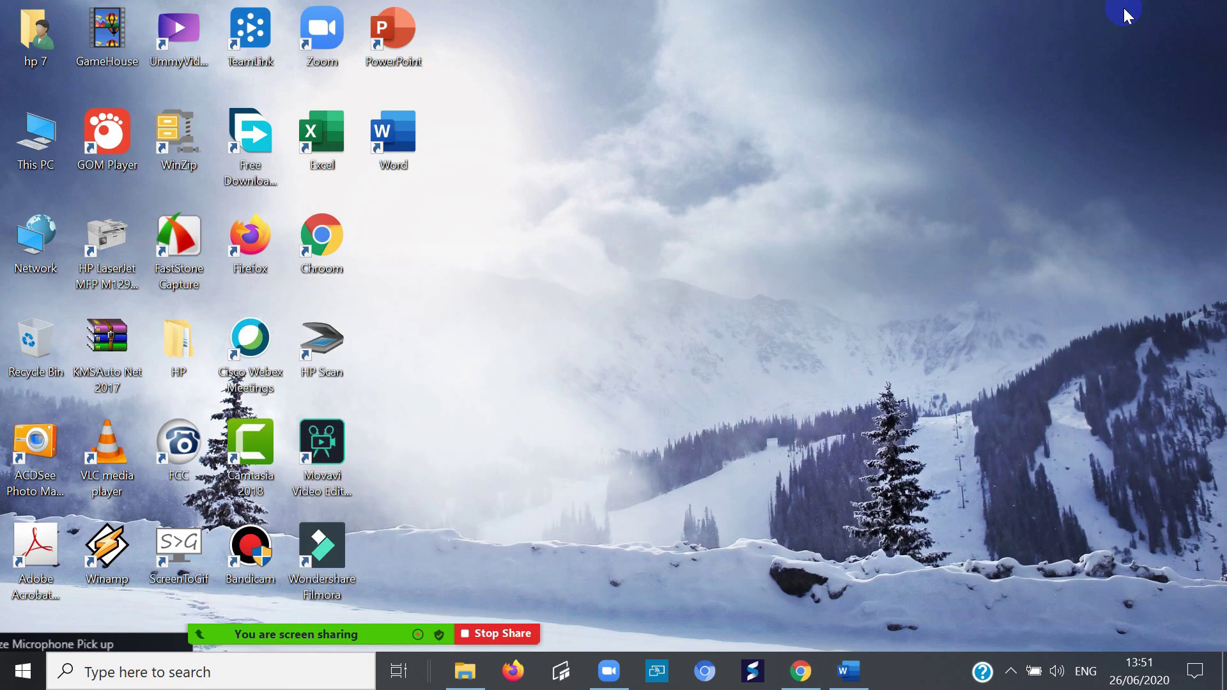